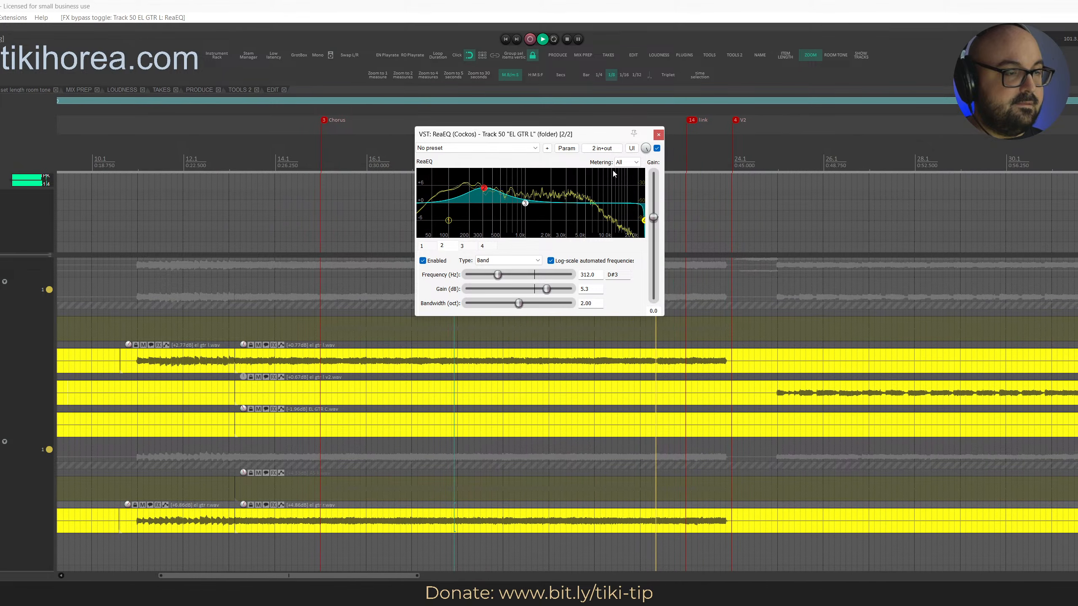
Play the chorus with the electric guitars in the full mix and exclusively soloed, stopping near bar 17
{"action": "scroll", "coordinate": [300, 361], "scroll_direction": "up", "scroll_amount": 3}
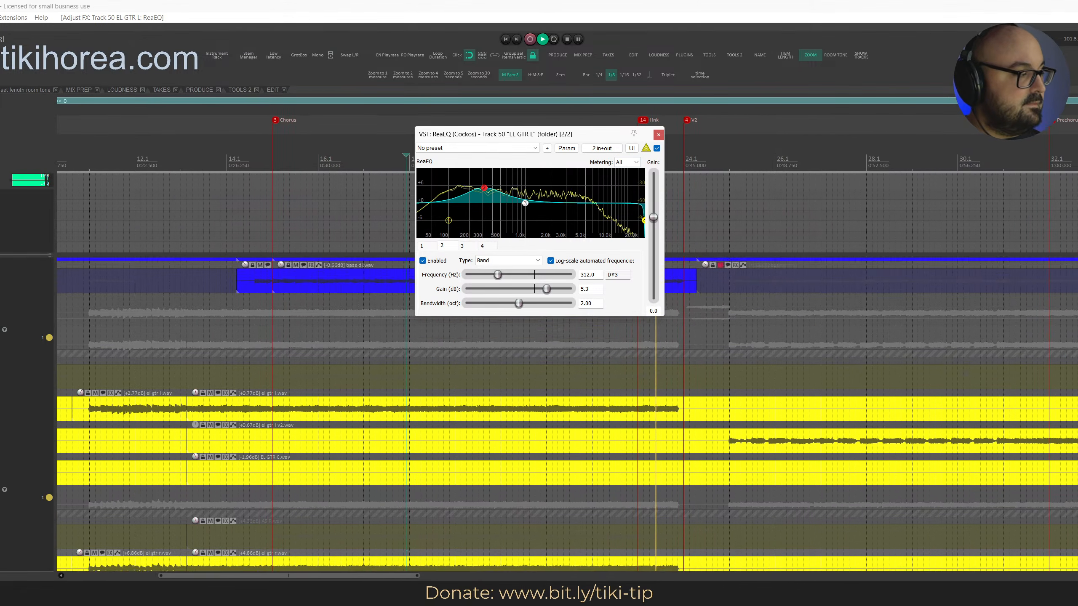
{"action": "scroll", "coordinate": [300, 360], "scroll_direction": "down", "scroll_amount": 1}
{"action": "key", "text": "s"}
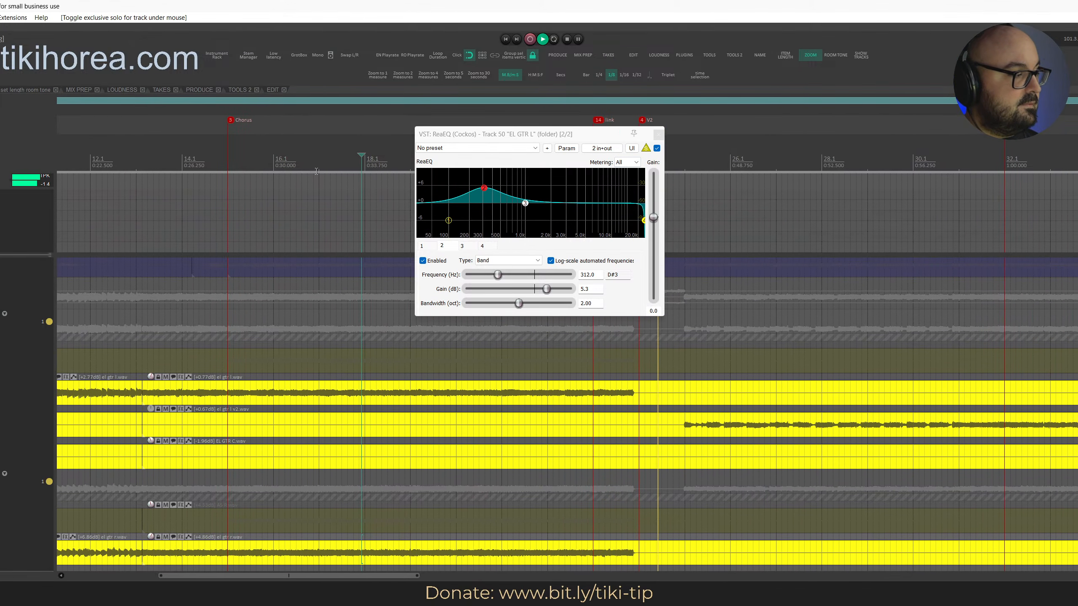
{"action": "left_click", "coordinate": [333, 198]}
{"action": "key", "text": "space"}
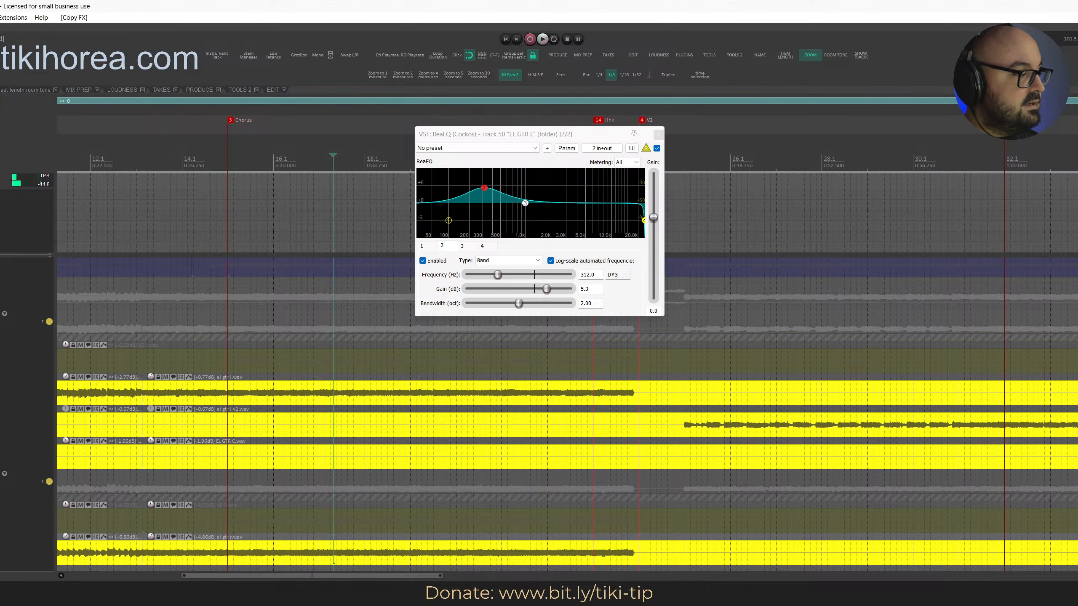
Remove ReaEQ from the EL GTR L track and bring the EL GTR folder's ReaEQ window over the middle of the arrangement
{"action": "left_click", "coordinate": [23, 294], "text": "alt"}
{"action": "key", "text": "ctrl+z"}
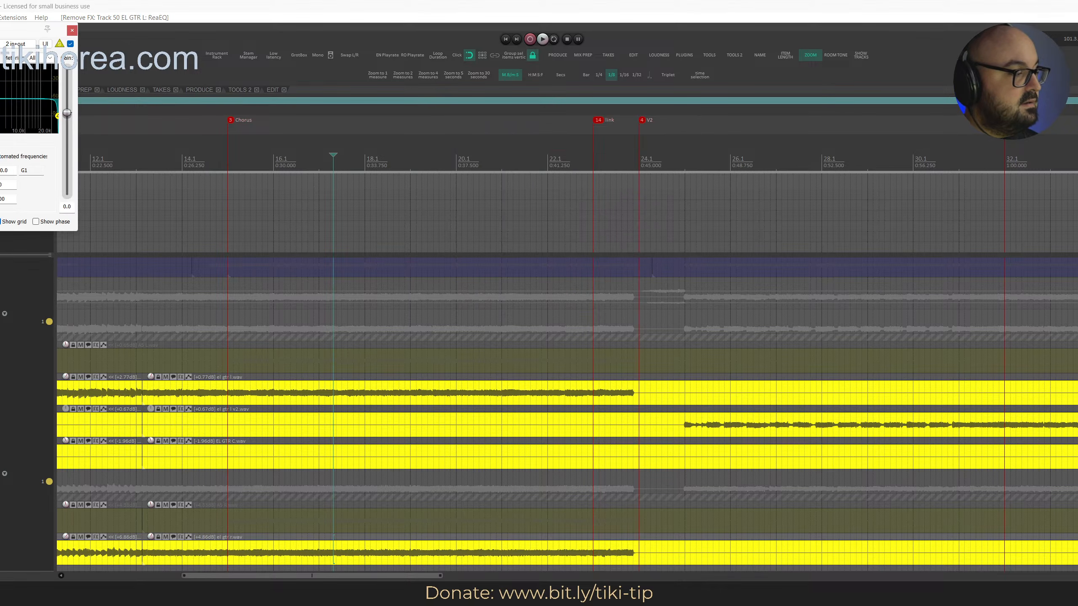
{"action": "left_click_drag", "start_coordinate": [1, 26], "coordinate": [645, 221]}
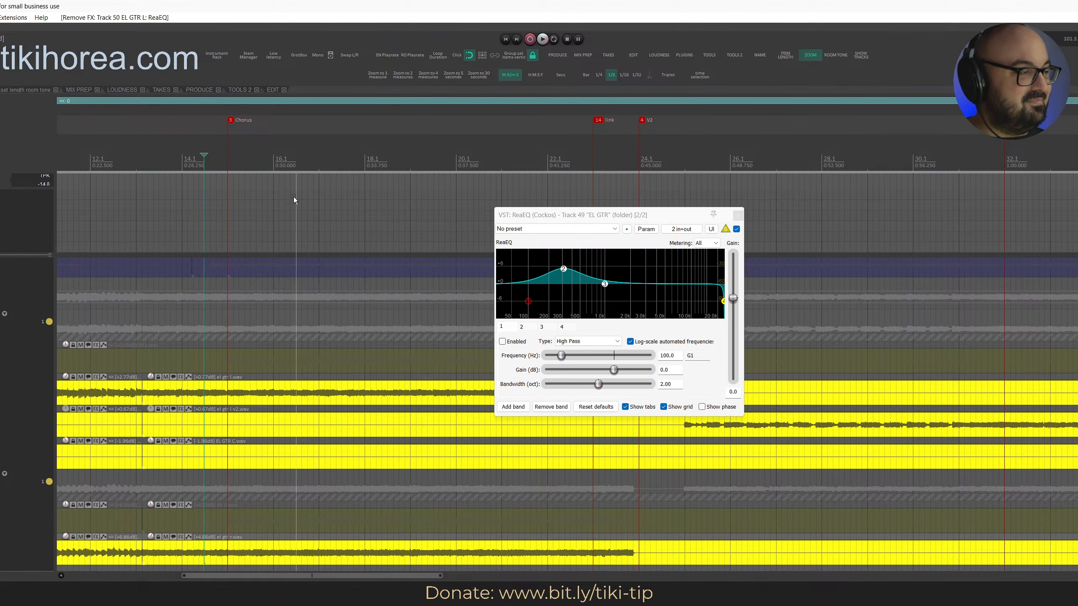
Play into the chorus and compare the EL GTR folder soloed against the full mix with its ReaEQ active
{"action": "key", "text": "space"}
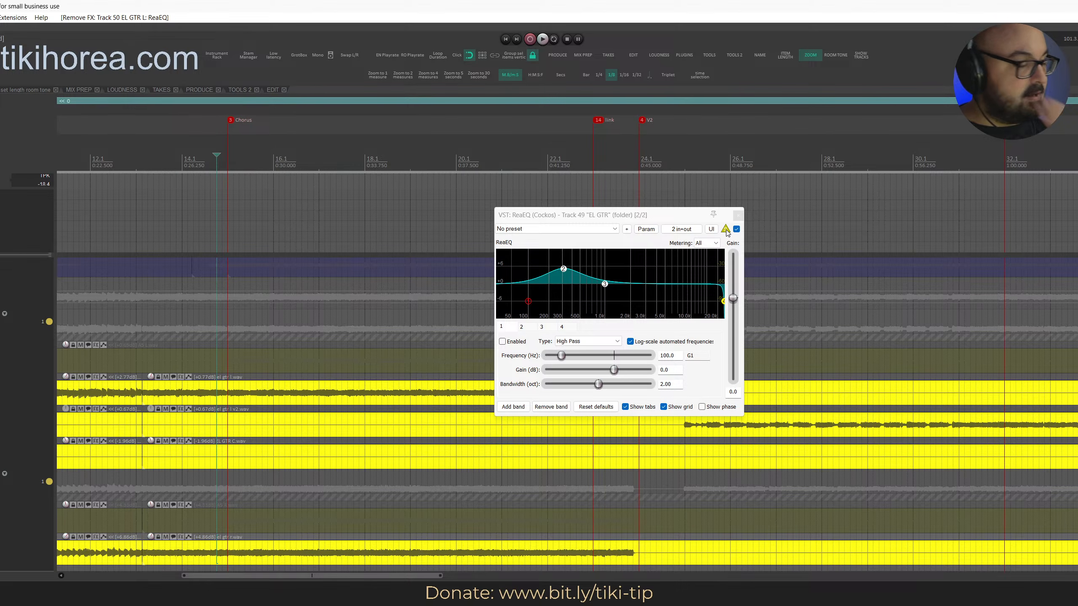
{"action": "key", "text": "space"}
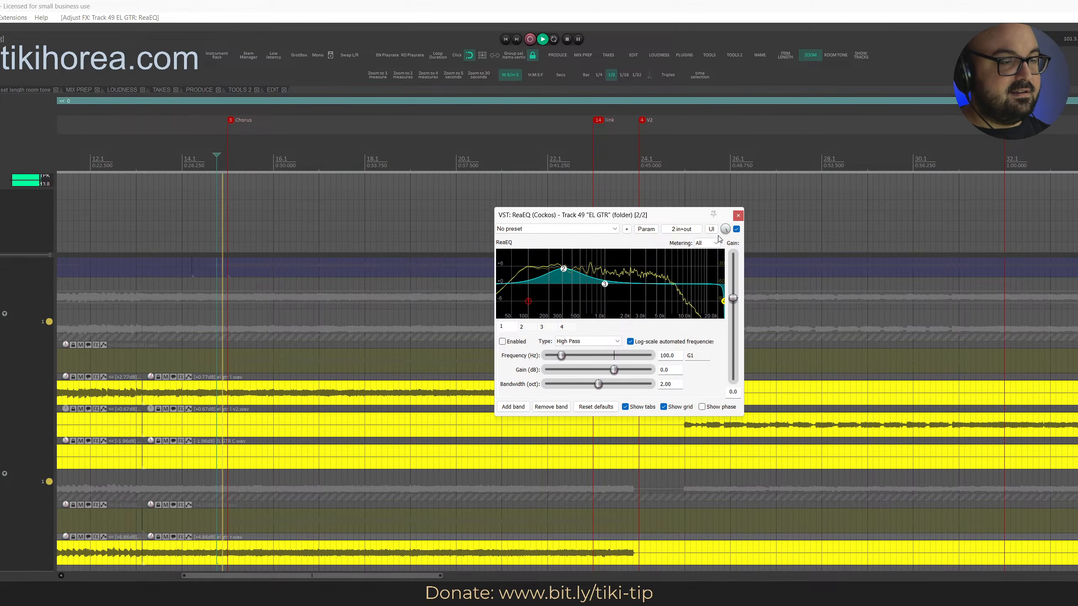
{"action": "key", "text": "alt+s"}
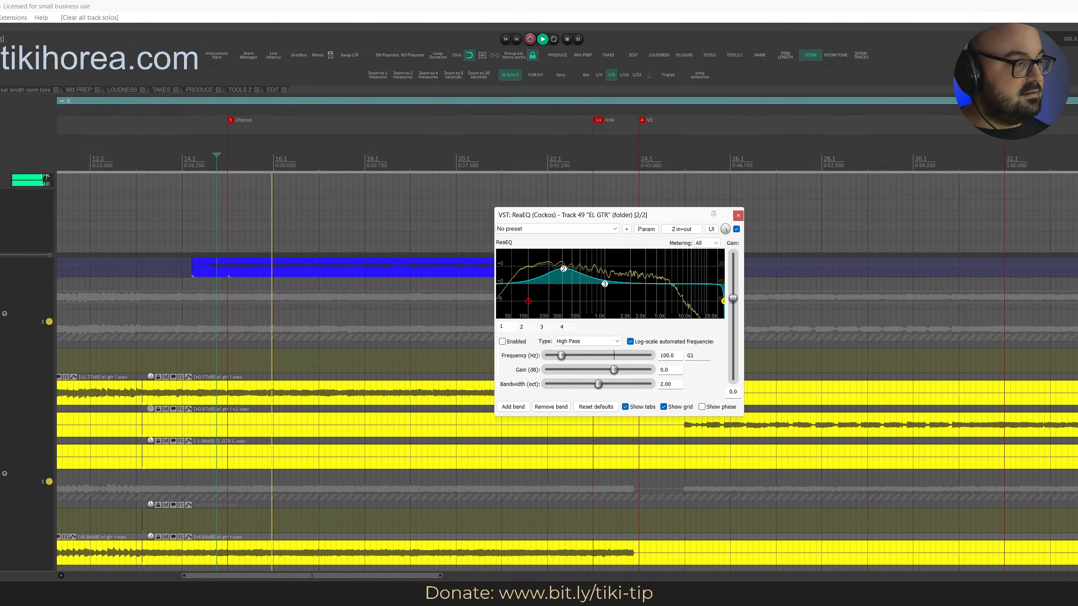
{"action": "key", "text": "s"}
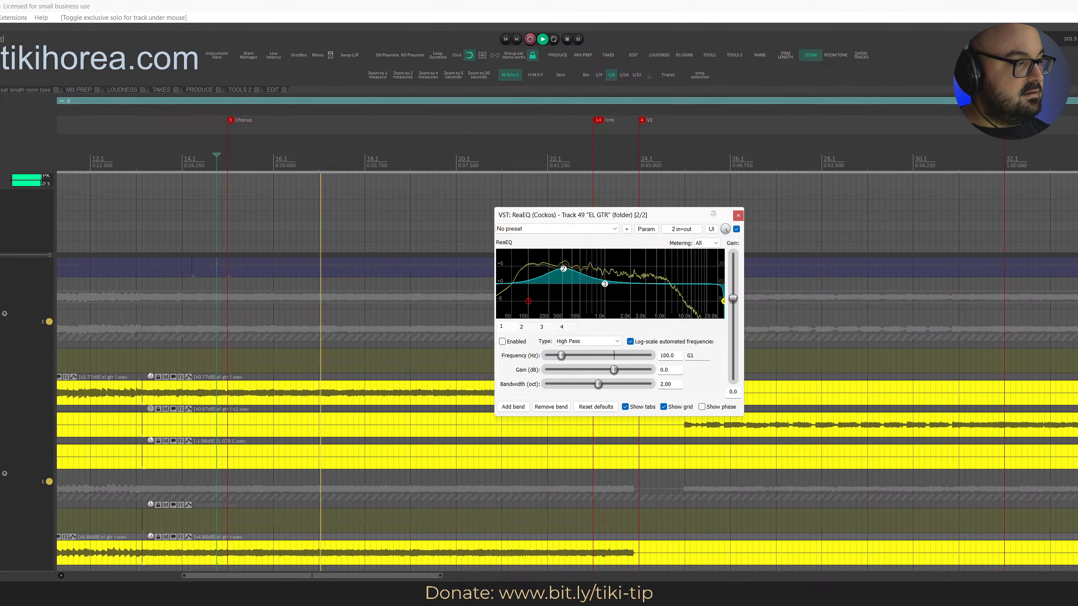
Switch the exclusive solo from the guitars to the bass and another track, replay from about bar 18, and stop
{"action": "key", "text": "s"}
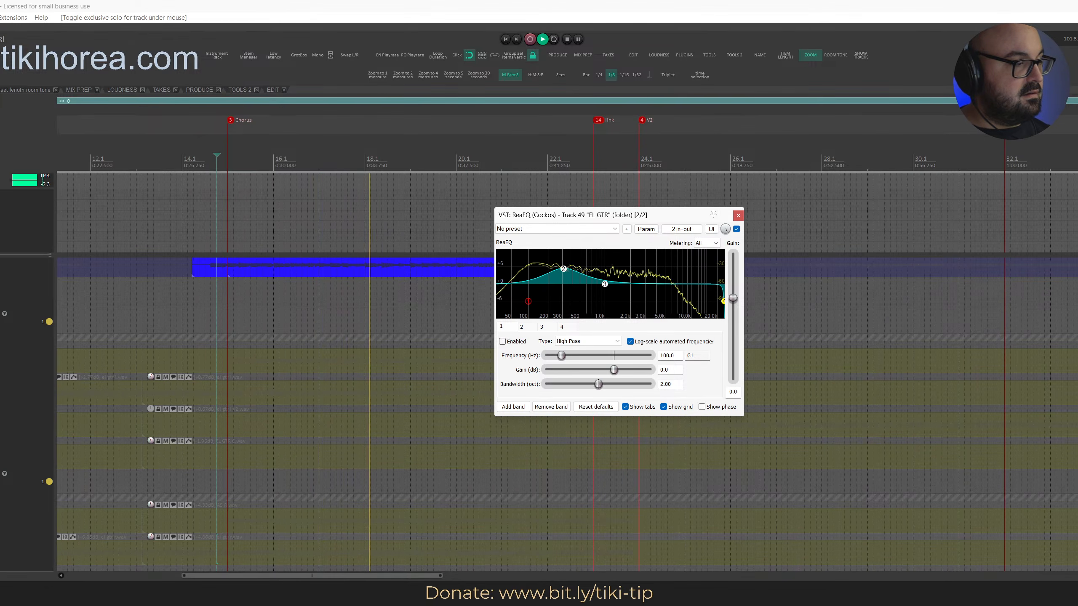
{"action": "key", "text": "s"}
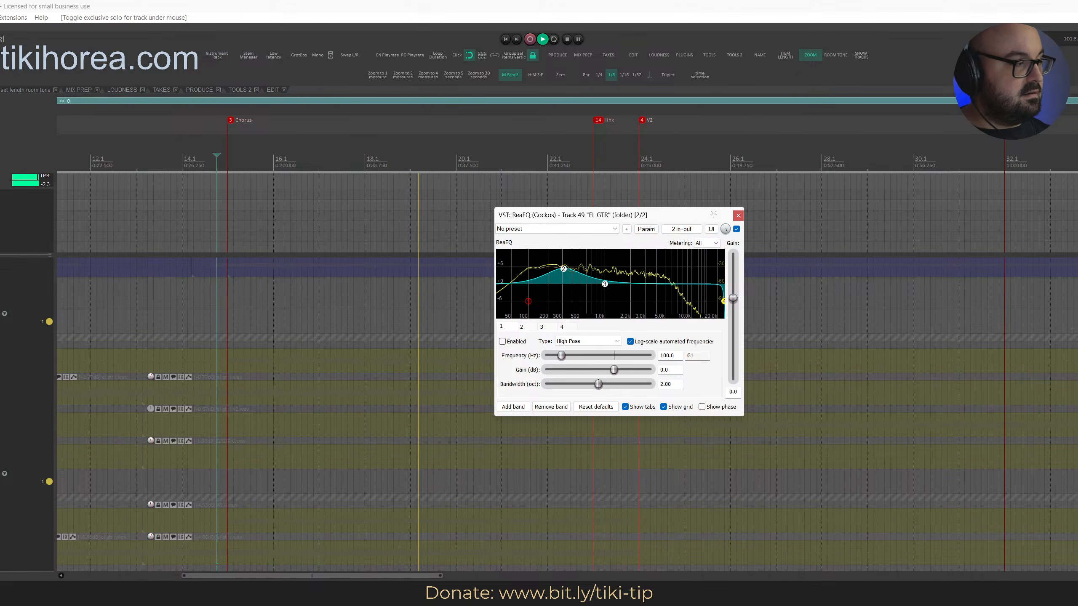
{"action": "left_click", "coordinate": [384, 158]}
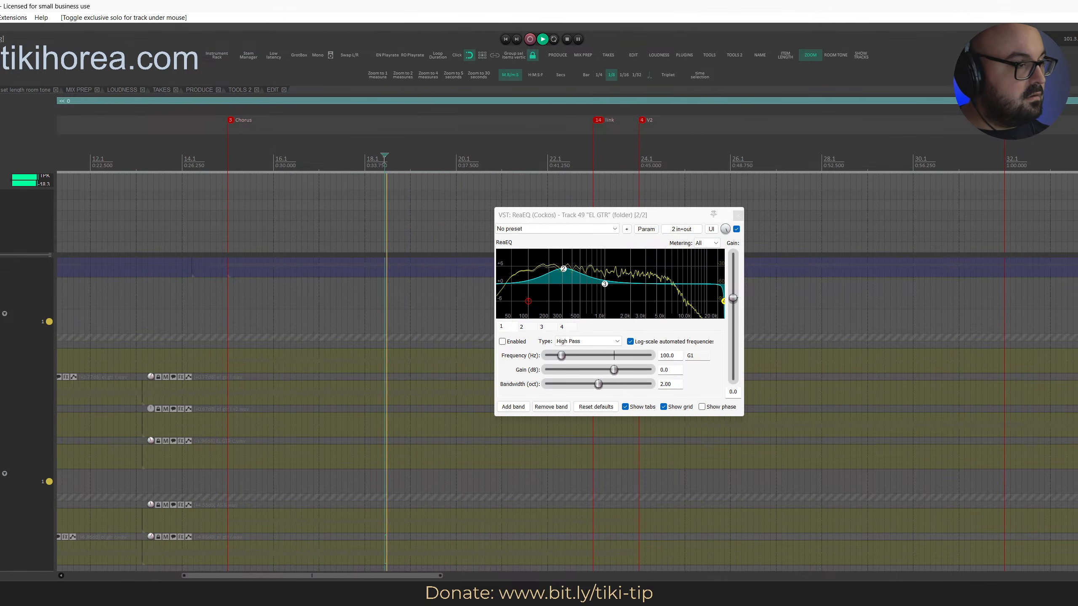
{"action": "key", "text": "space"}
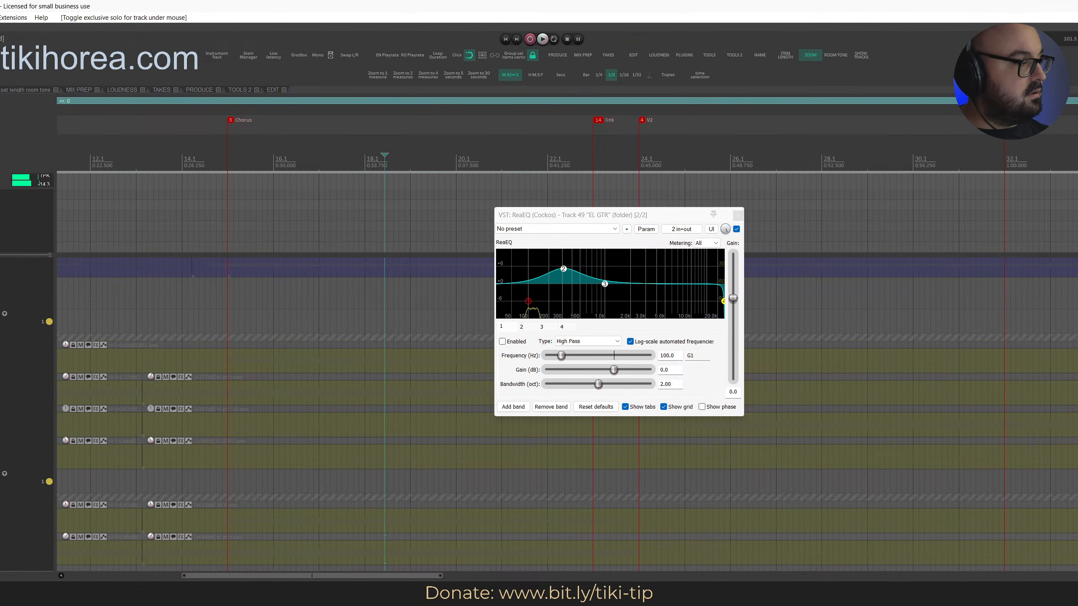
Audition the whisper c vocal soloed in the chorus, stop playback, and clear all track solos
{"action": "scroll", "coordinate": [272, 415], "scroll_direction": "down", "scroll_amount": 15}
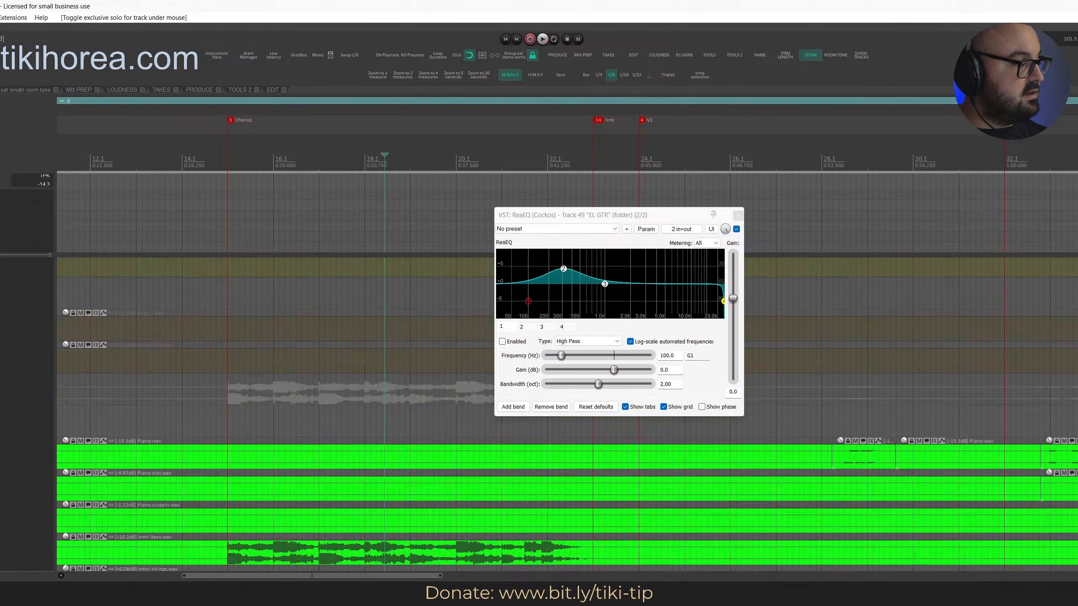
{"action": "scroll", "coordinate": [271, 415], "scroll_direction": "up", "scroll_amount": 5}
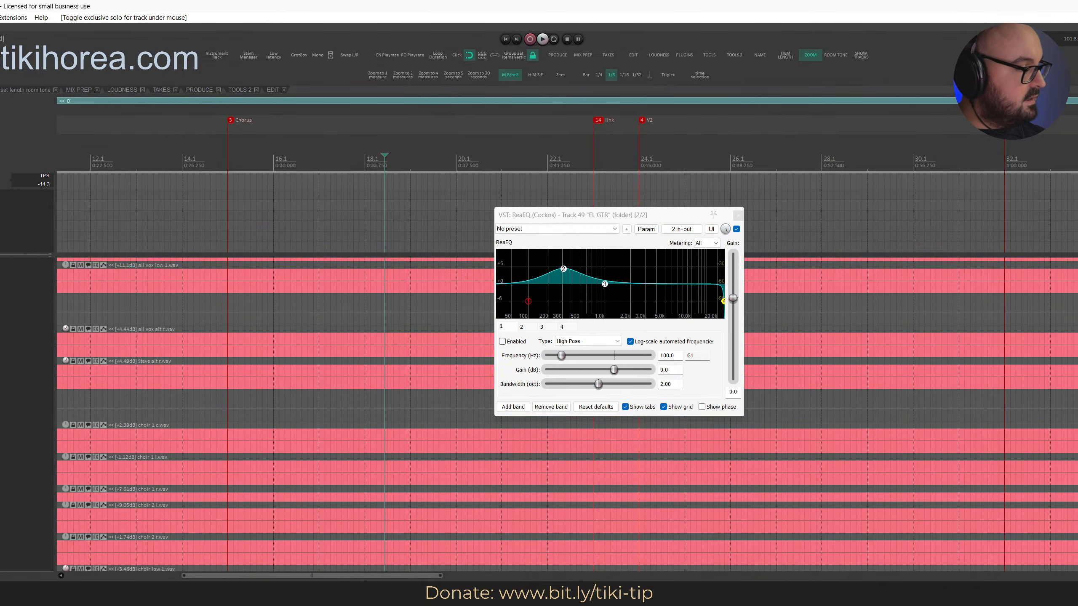
{"action": "scroll", "coordinate": [567, 425], "scroll_direction": "up", "scroll_amount": 1}
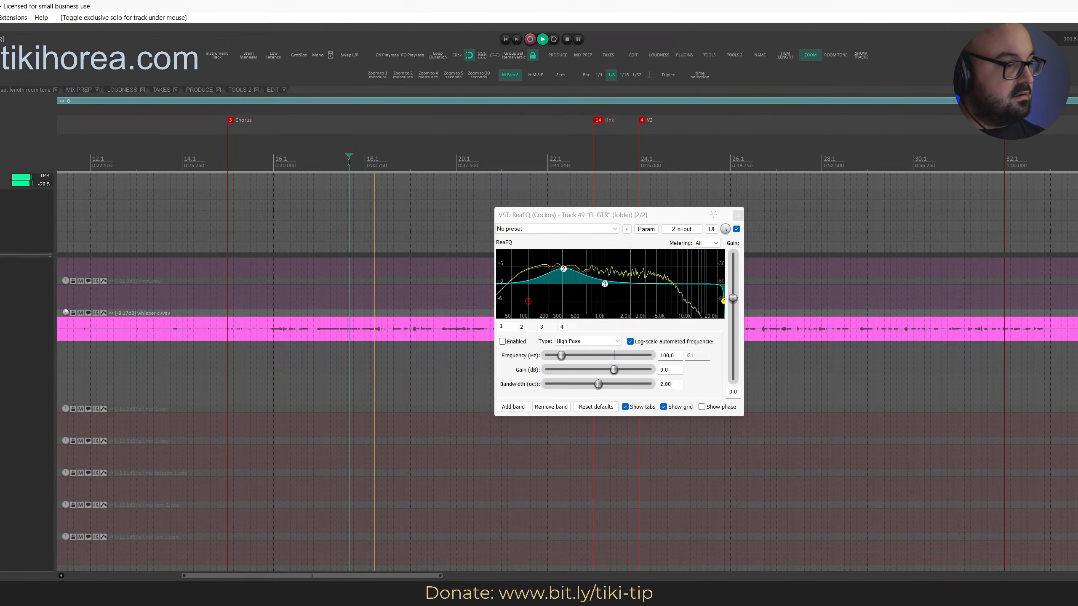
{"action": "key", "text": "space"}
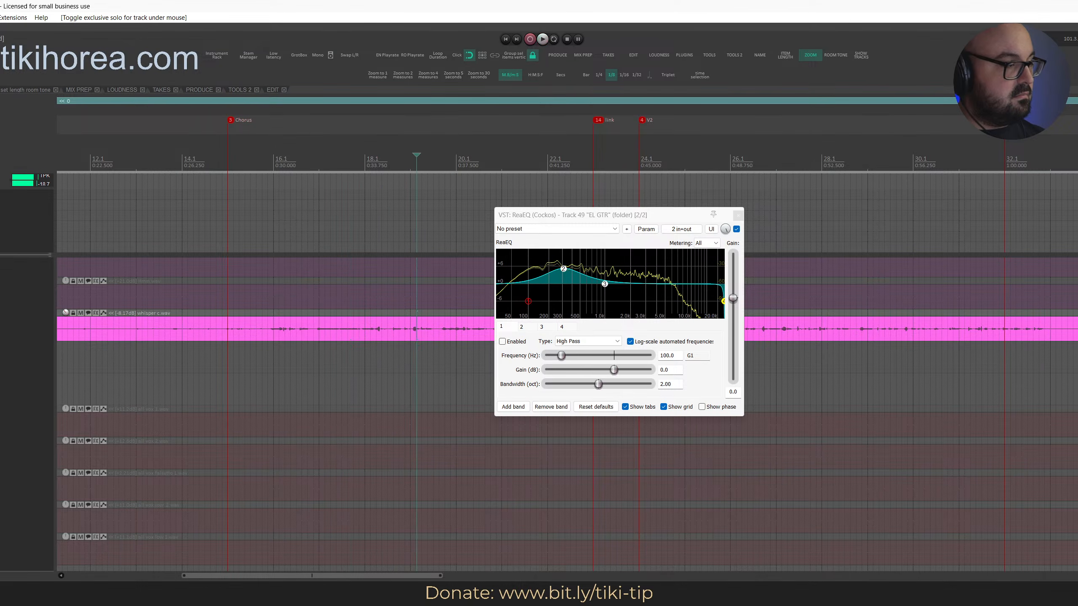
{"action": "key", "text": "alt+s"}
{"action": "scroll", "coordinate": [38, 339], "scroll_direction": "up", "scroll_amount": 3}
{"action": "scroll", "coordinate": [38, 340], "scroll_direction": "up", "scroll_amount": 12}
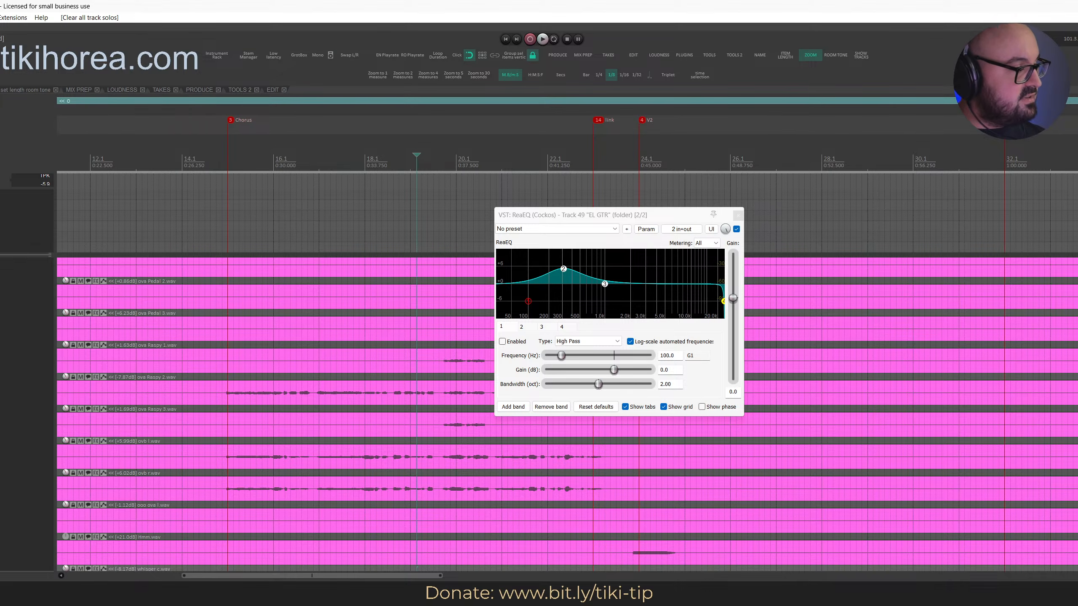
{"action": "left_click", "coordinate": [38, 389]}
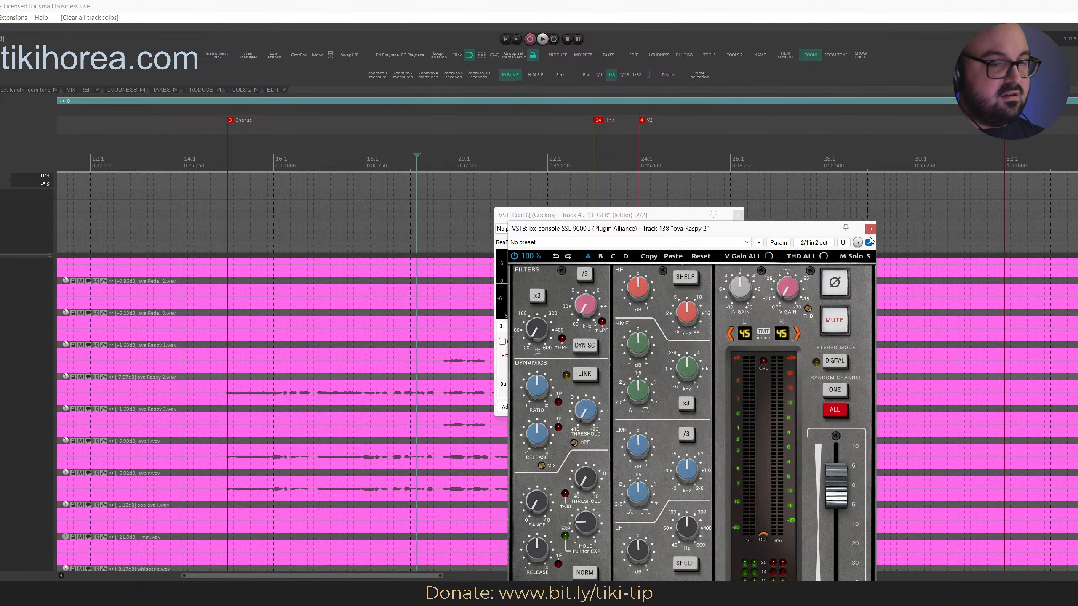
{"action": "left_click", "coordinate": [870, 229]}
Add the Cockos ReaEQ to the OCTAVES folder track and place its window beside the EL GTR equalizer
{"action": "scroll", "coordinate": [38, 341], "scroll_direction": "up", "scroll_amount": 13}
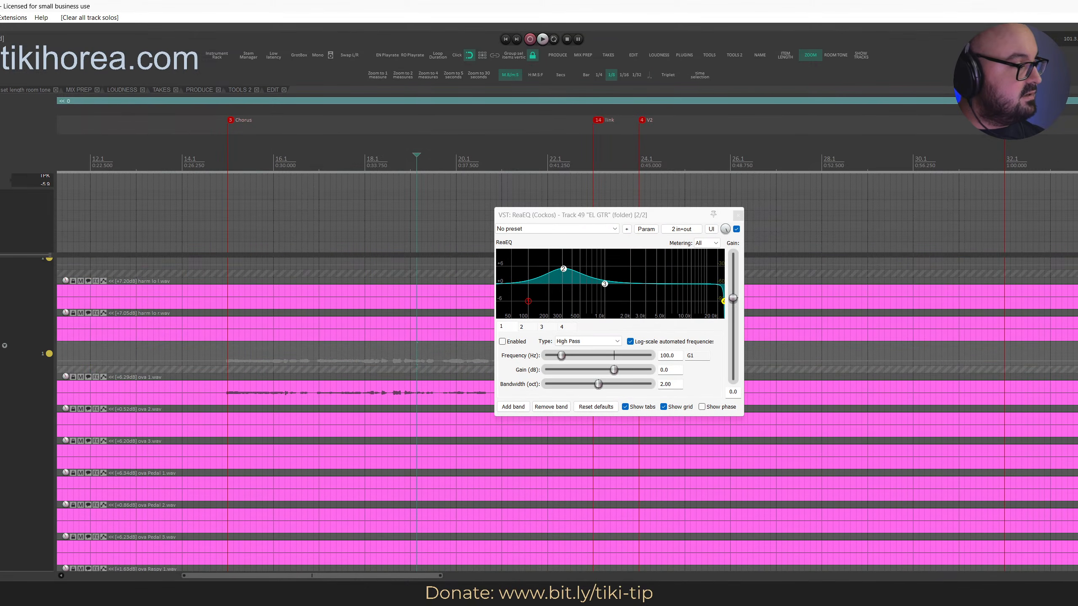
{"action": "scroll", "coordinate": [38, 342], "scroll_direction": "up", "scroll_amount": 9}
{"action": "scroll", "coordinate": [38, 342], "scroll_direction": "down", "scroll_amount": 5}
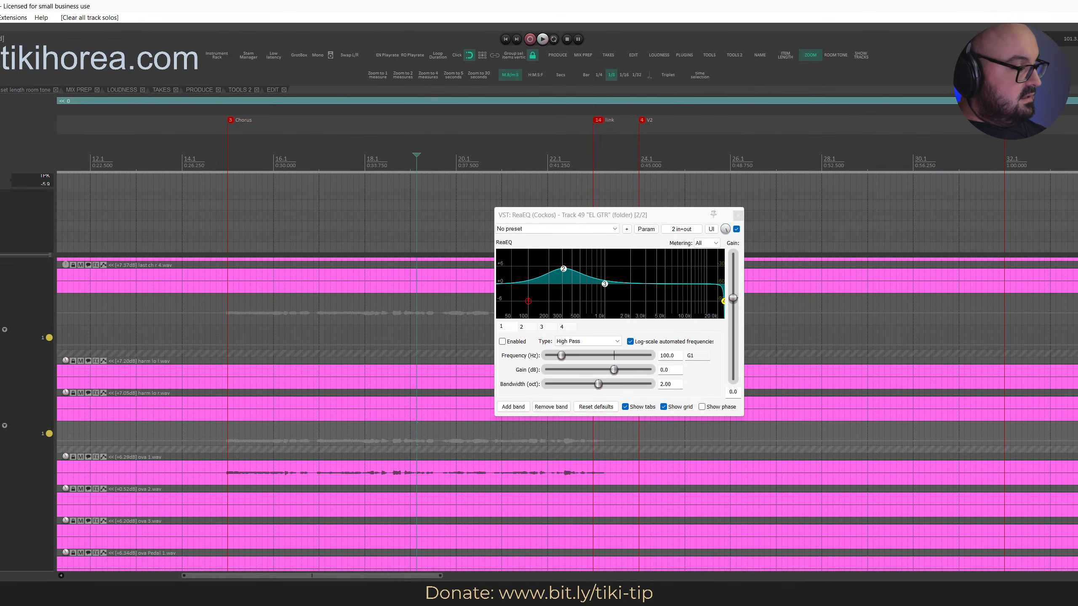
{"action": "key", "text": "i"}
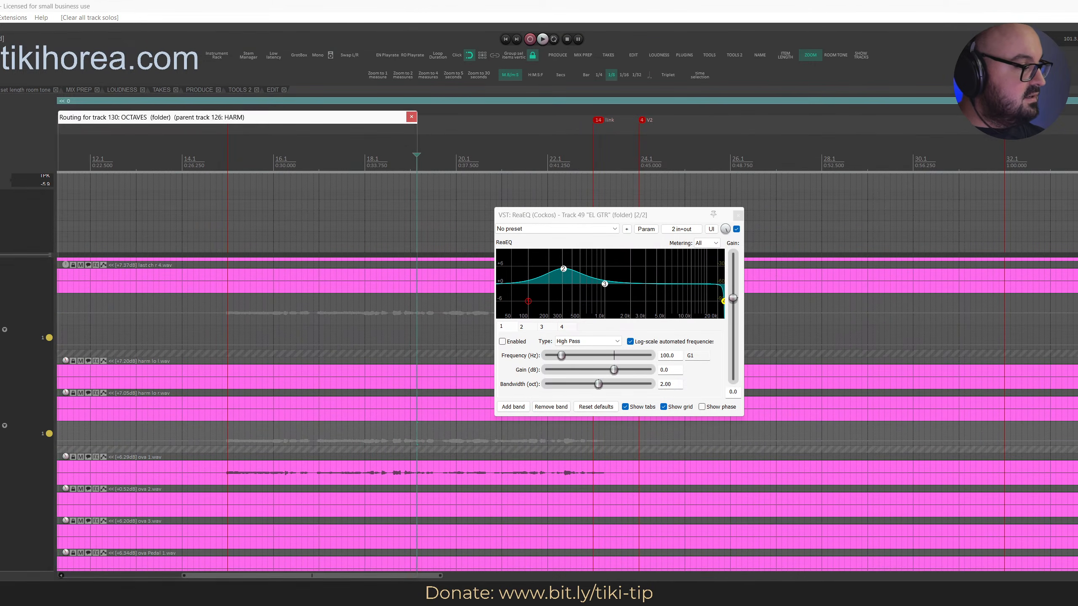
{"action": "key", "text": "Escape"}
{"action": "key", "text": "f"}
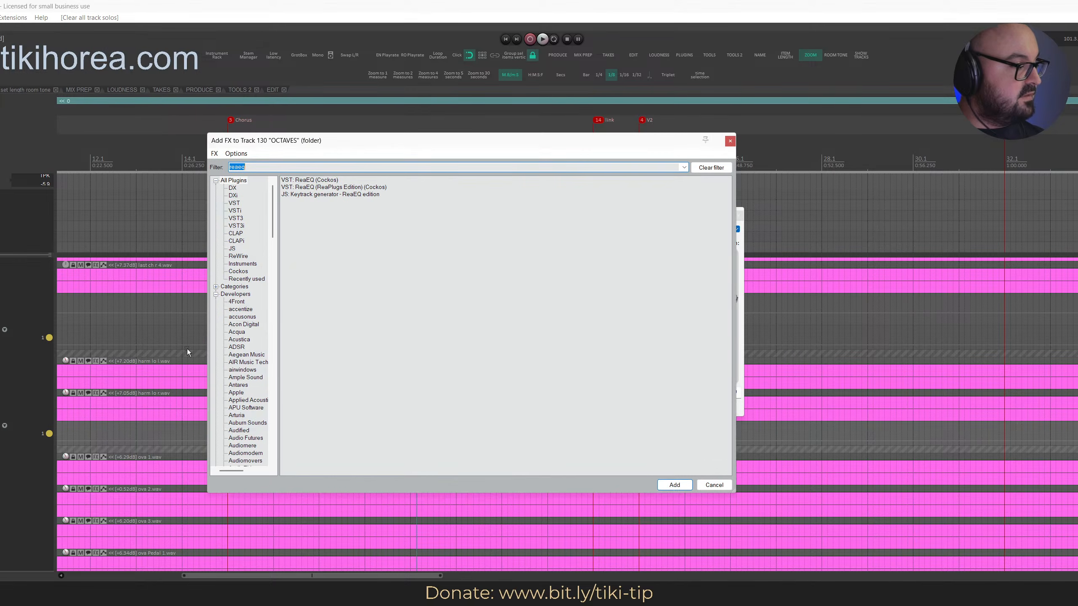
{"action": "double_click", "coordinate": [323, 180]}
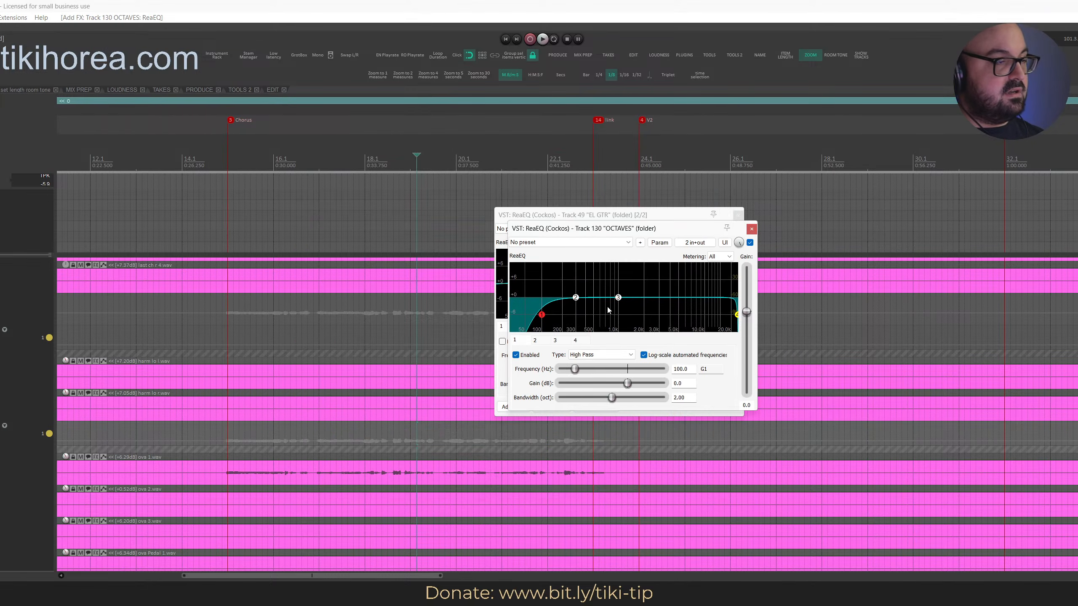
{"action": "left_click_drag", "start_coordinate": [577, 229], "coordinate": [792, 214]}
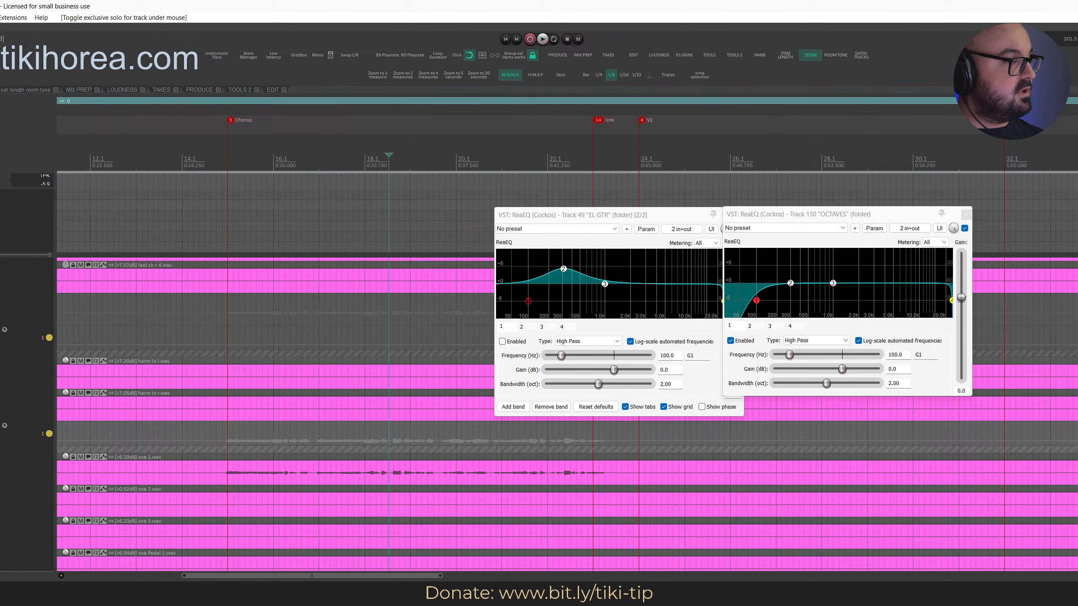
Audition the soloed OCTAVES folder and try its high-pass band at about 252 Hz
{"action": "key", "text": "space"}
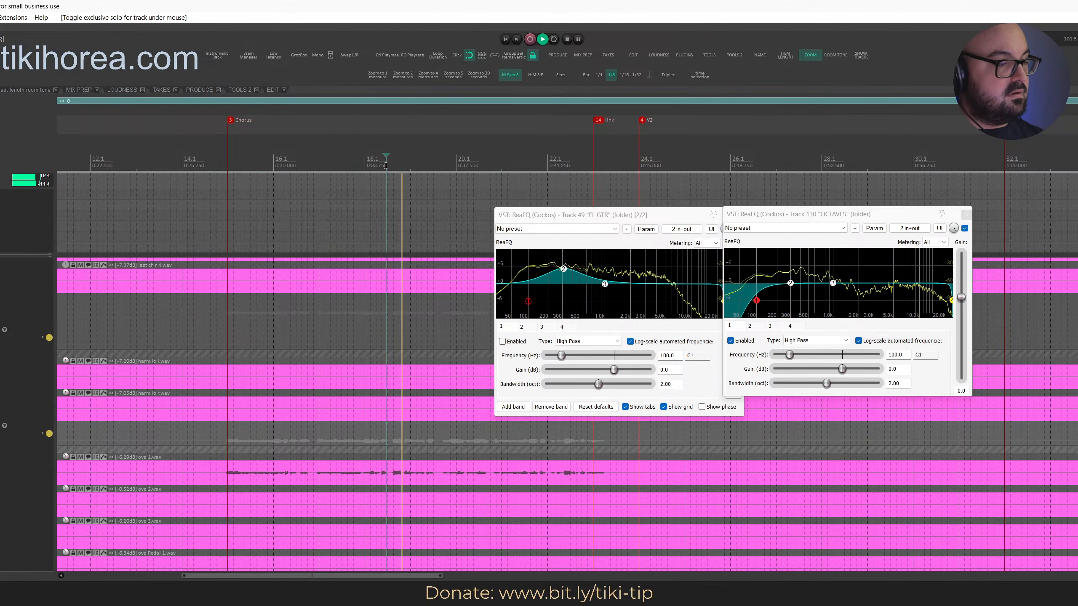
{"action": "left_click_drag", "start_coordinate": [756, 301], "coordinate": [786, 303]}
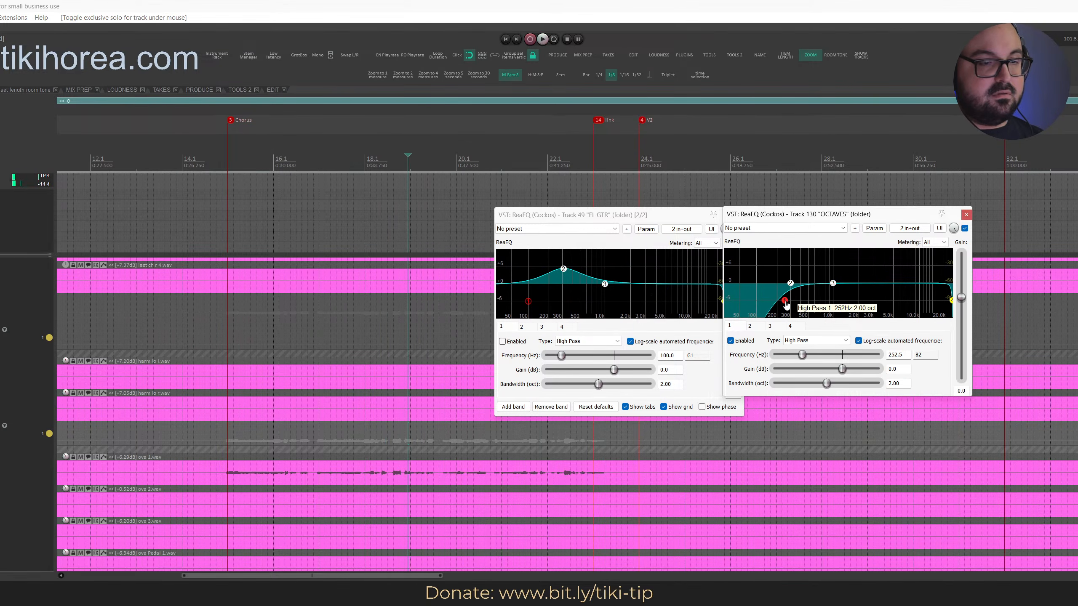
{"action": "key", "text": "space"}
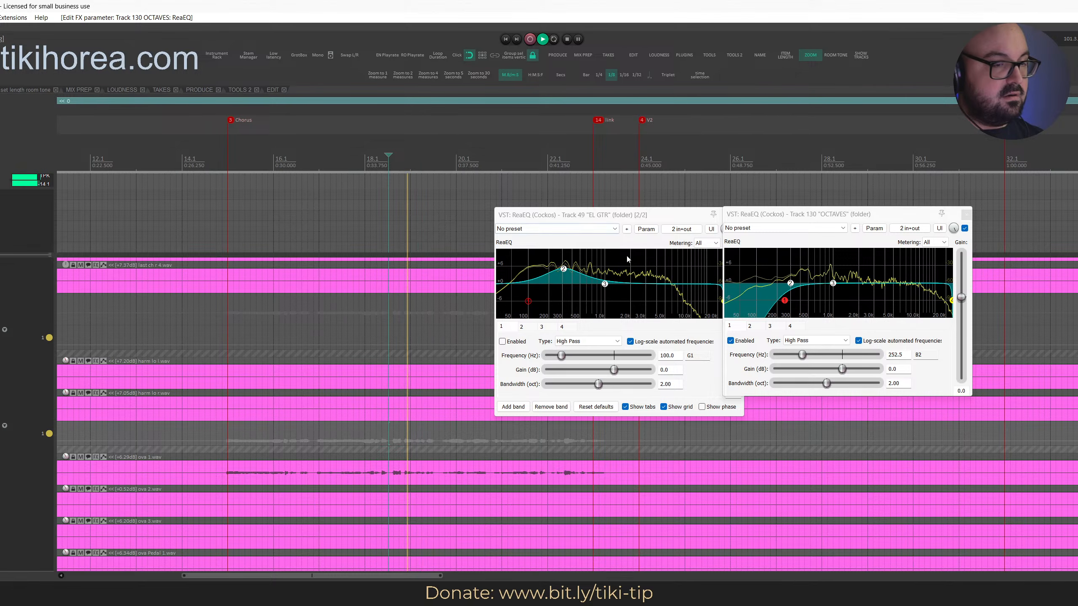
Lower the OCTAVES equalizer's high-pass frequency to about 87 Hz and resume playback
{"action": "left_click_drag", "start_coordinate": [784, 306], "coordinate": [764, 303]}
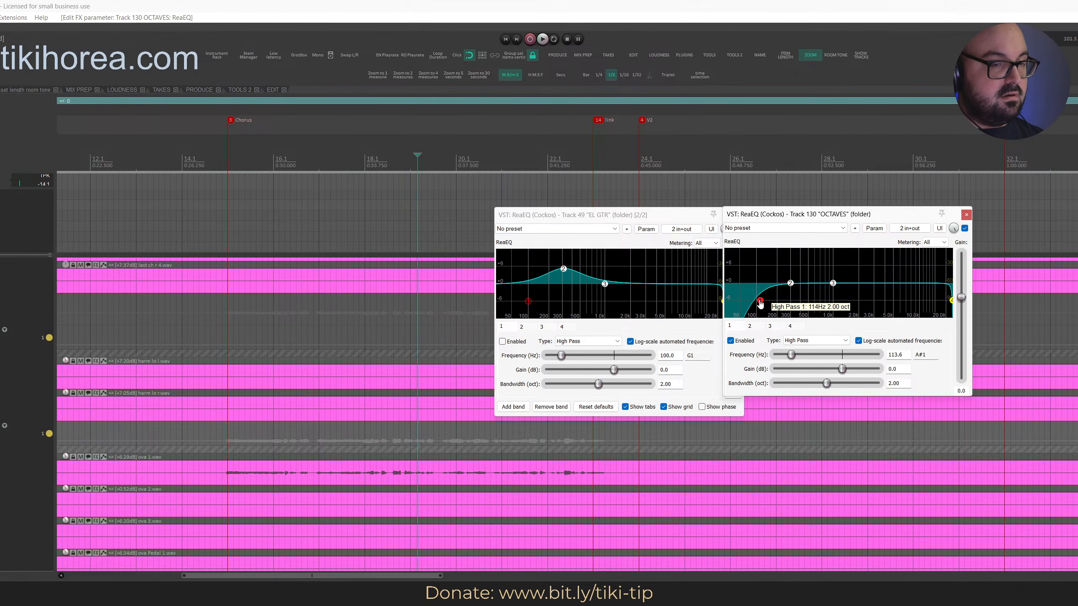
{"action": "left_click", "coordinate": [406, 166]}
{"action": "key", "text": "space"}
Clear the accidental time selection and replay the OCTAVES part from just after bar 18
{"action": "left_click_drag", "start_coordinate": [387, 167], "coordinate": [383, 166]}
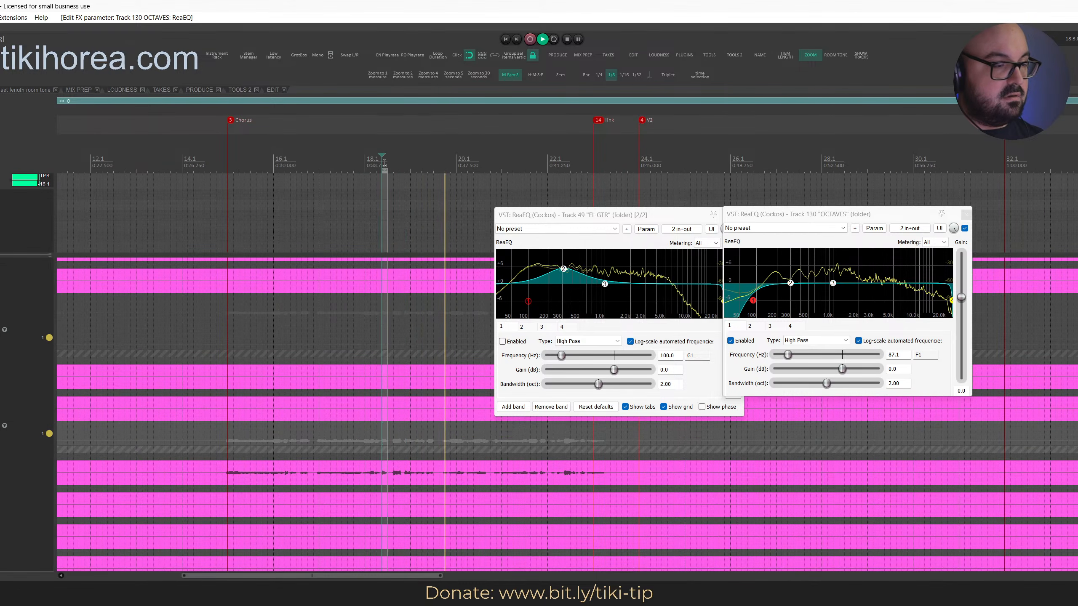
{"action": "left_click", "coordinate": [384, 163]}
{"action": "left_click", "coordinate": [384, 162]}
{"action": "key", "text": "Escape"}
{"action": "left_click", "coordinate": [384, 163]}
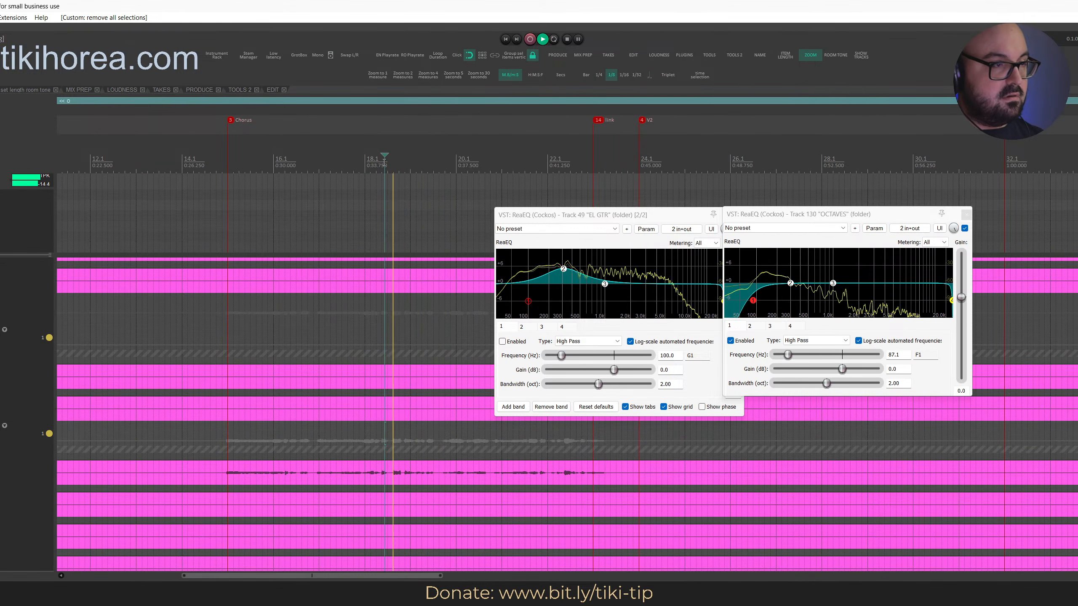
{"action": "left_click", "coordinate": [384, 163]}
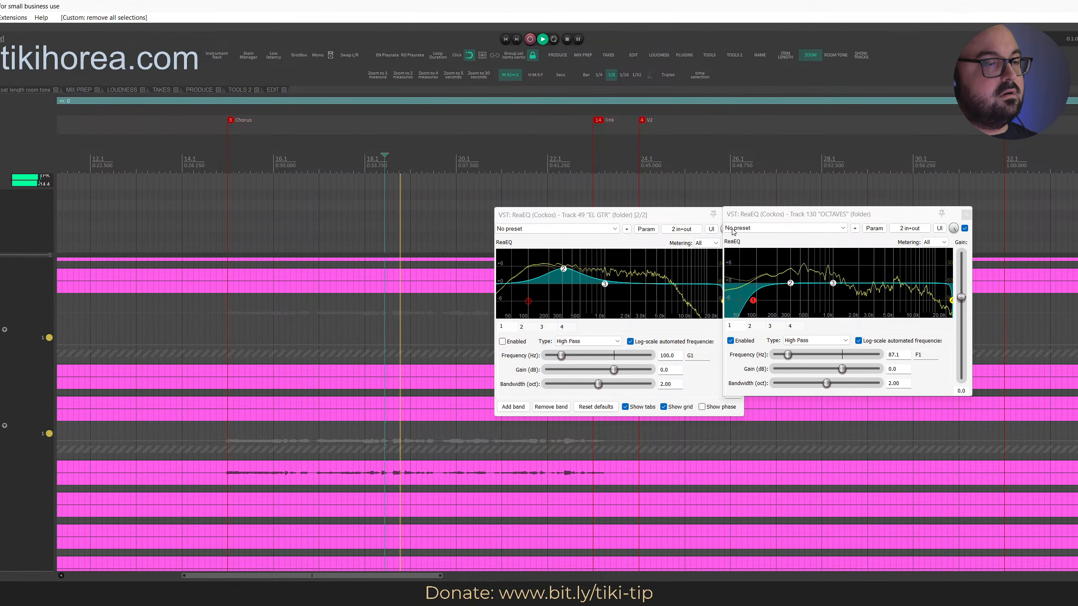
Separate the two equalizer windows to compare their spectra, stop playback, and close the EL GTR one
{"action": "left_click_drag", "start_coordinate": [666, 215], "coordinate": [564, 212]}
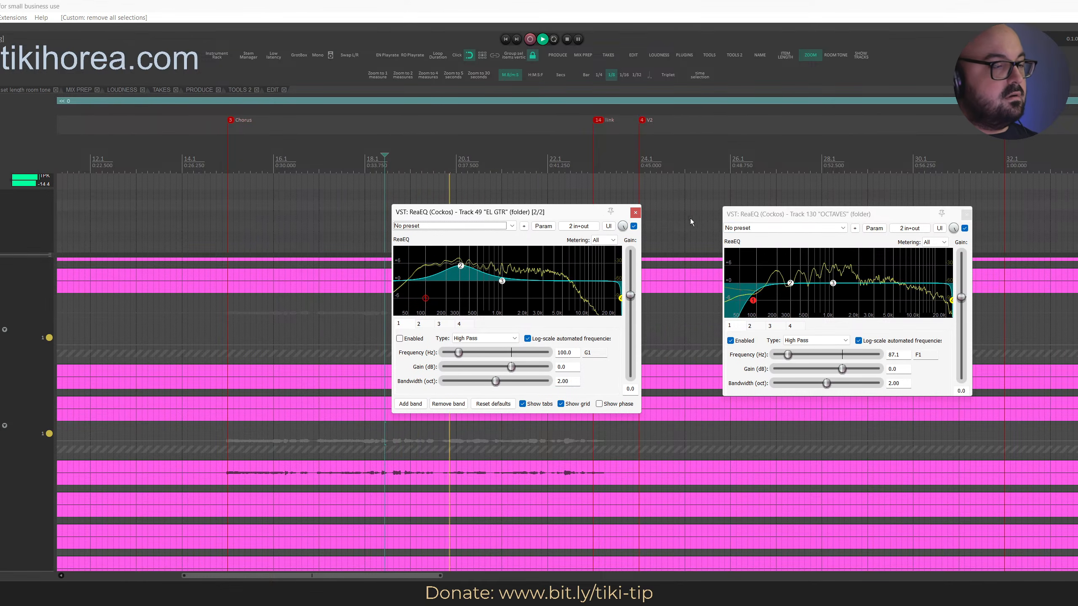
{"action": "key", "text": "space"}
{"action": "left_click", "coordinate": [635, 212]}
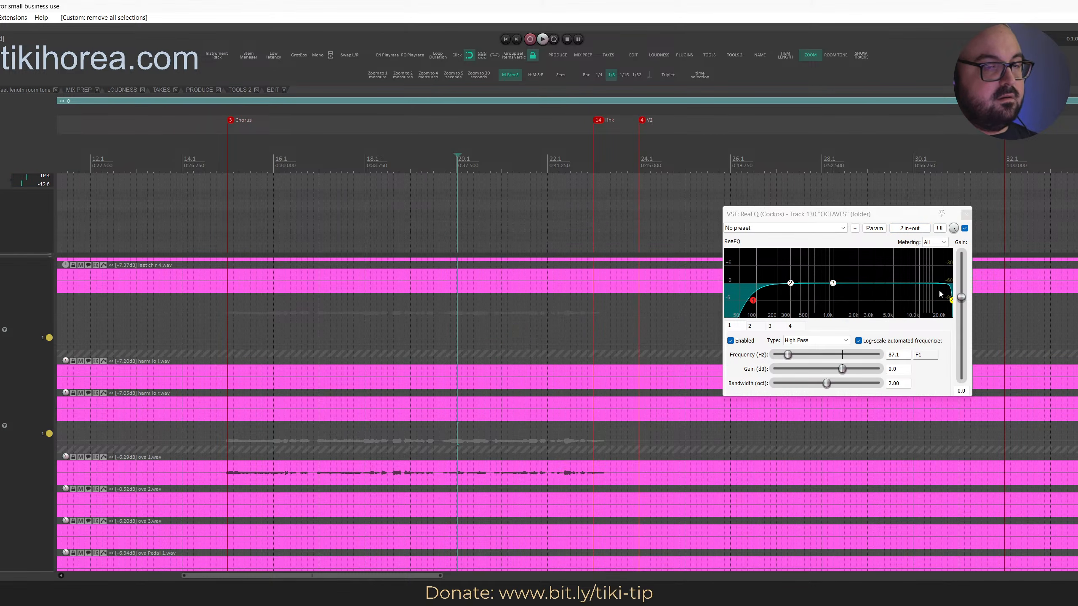
Set the OCTAVES equalizer's low-pass frequency to about 7096 Hz while auditioning from bar 16, and clear all solos
{"action": "left_click", "coordinate": [281, 160]}
{"action": "key", "text": "space"}
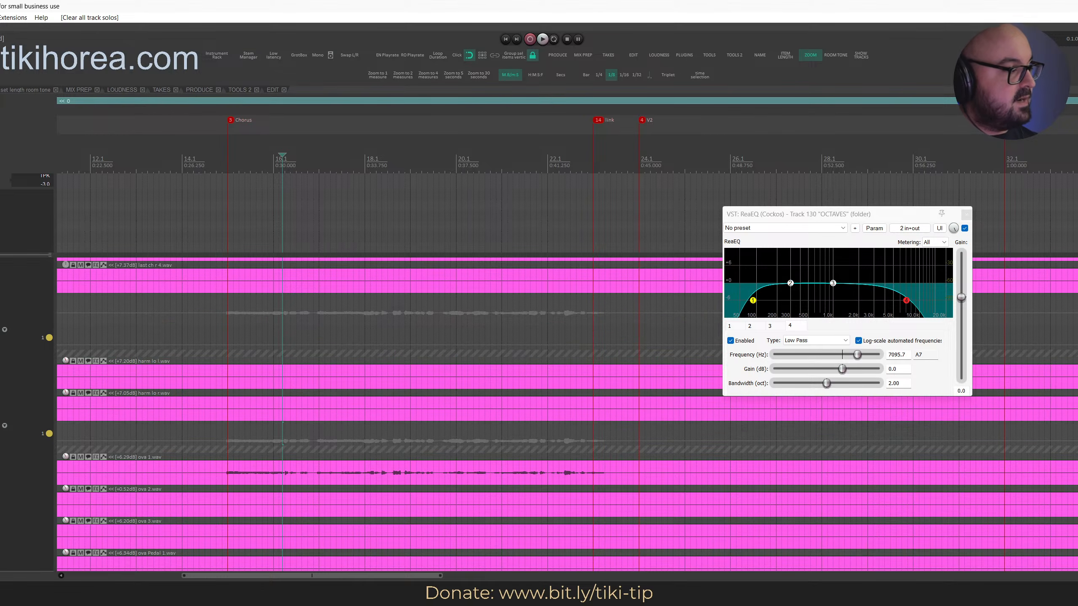
Audition the OCTAVES part in the full mix from just before bar 17 and from bar 18, and check its routing
{"action": "key", "text": "i"}
{"action": "key", "text": "Escape"}
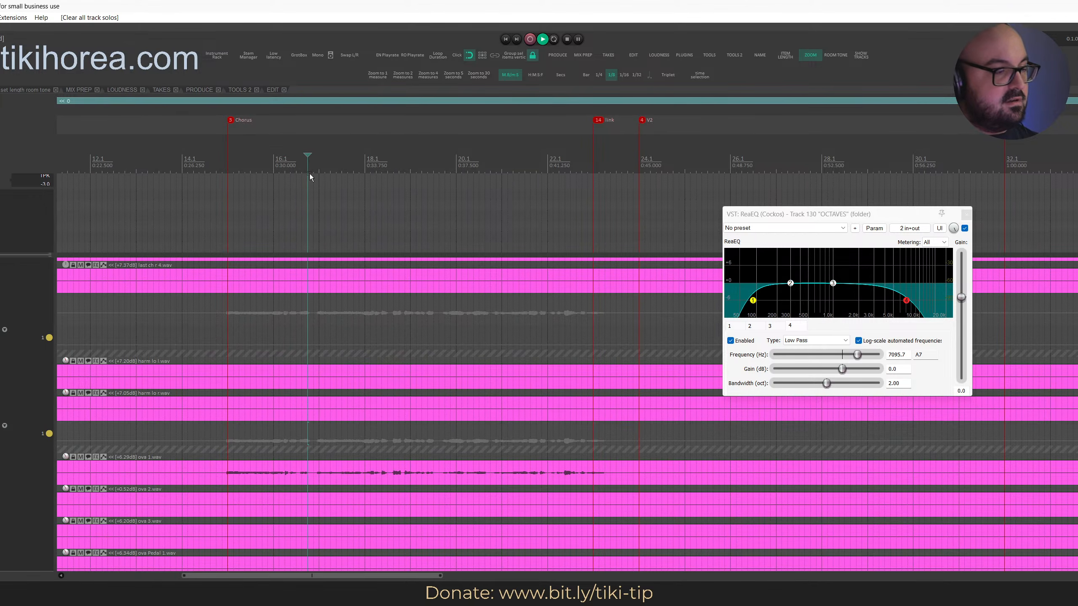
{"action": "key", "text": "space"}
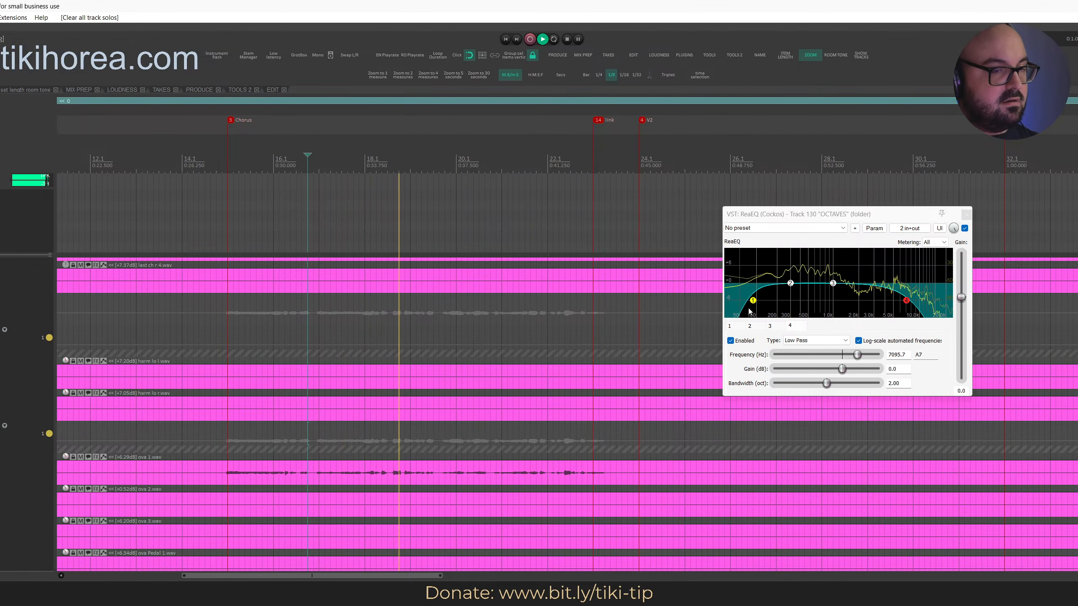
{"action": "left_click", "coordinate": [374, 167]}
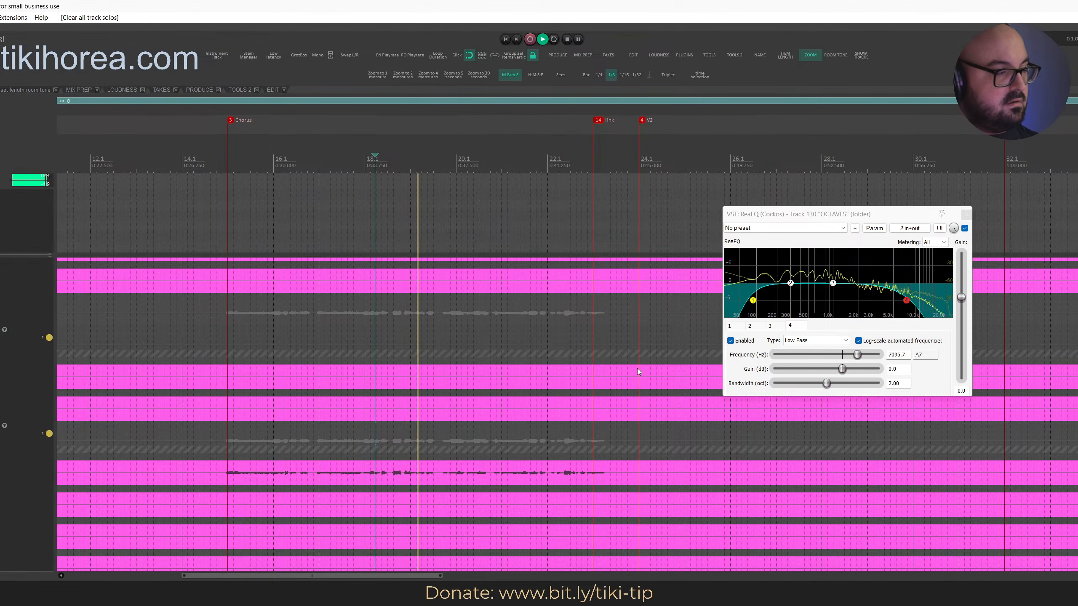
{"action": "key", "text": "space"}
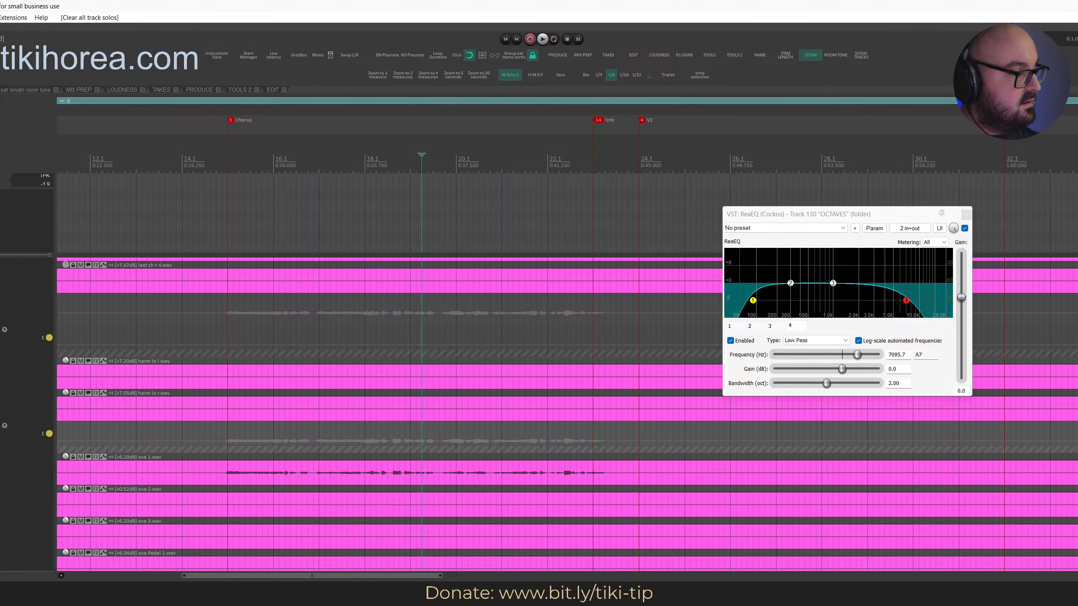
{"action": "key", "text": "i"}
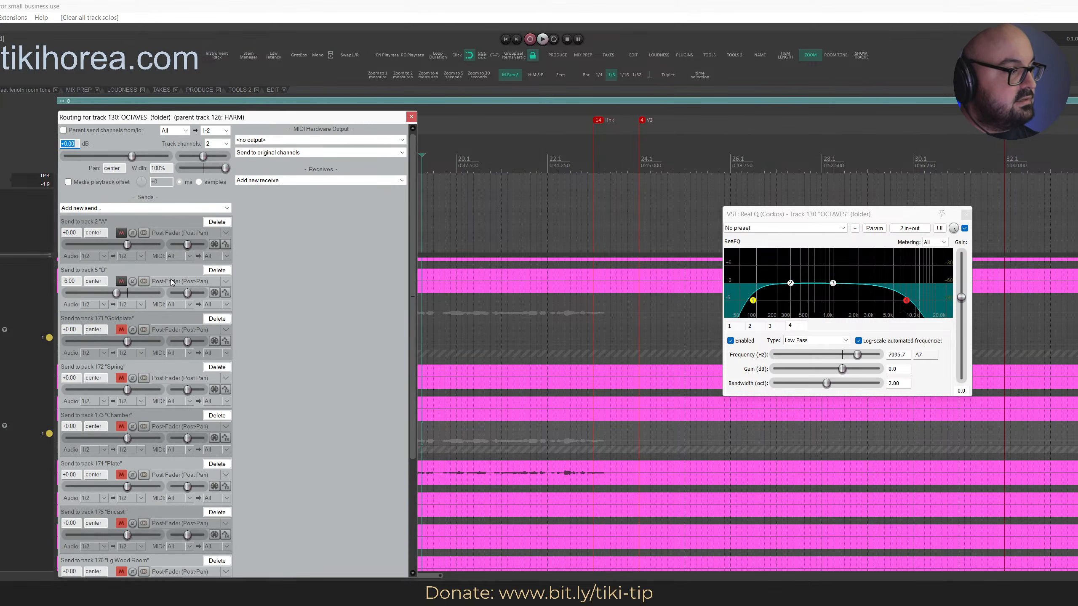
{"action": "key", "text": "Escape"}
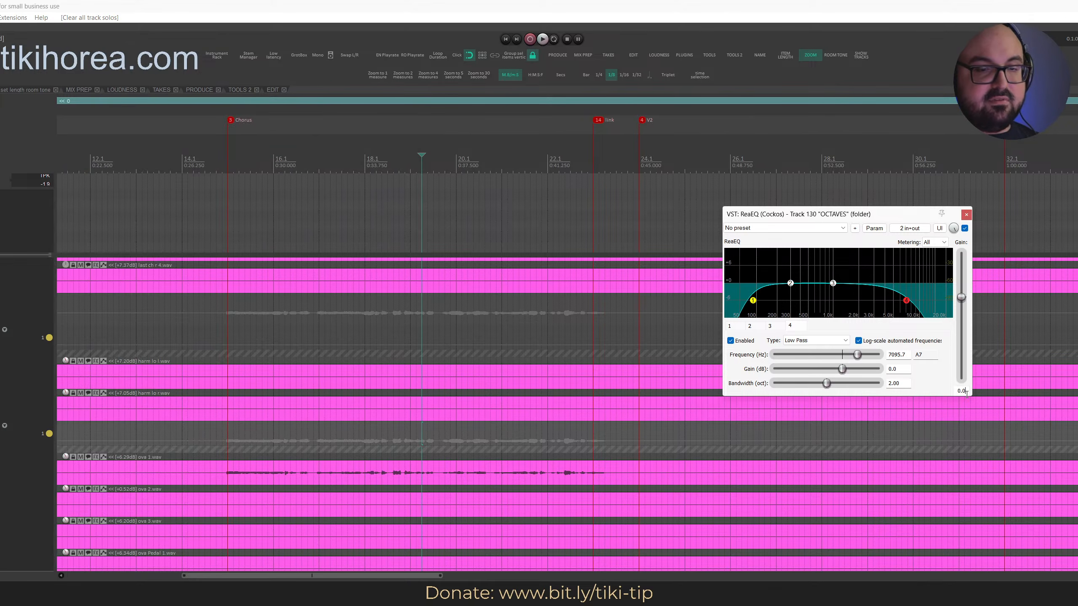
Try 6 dB of output gain on the OCTAVES equalizer, and settle on 3 dB while the mix plays
{"action": "type", "text": "6"}
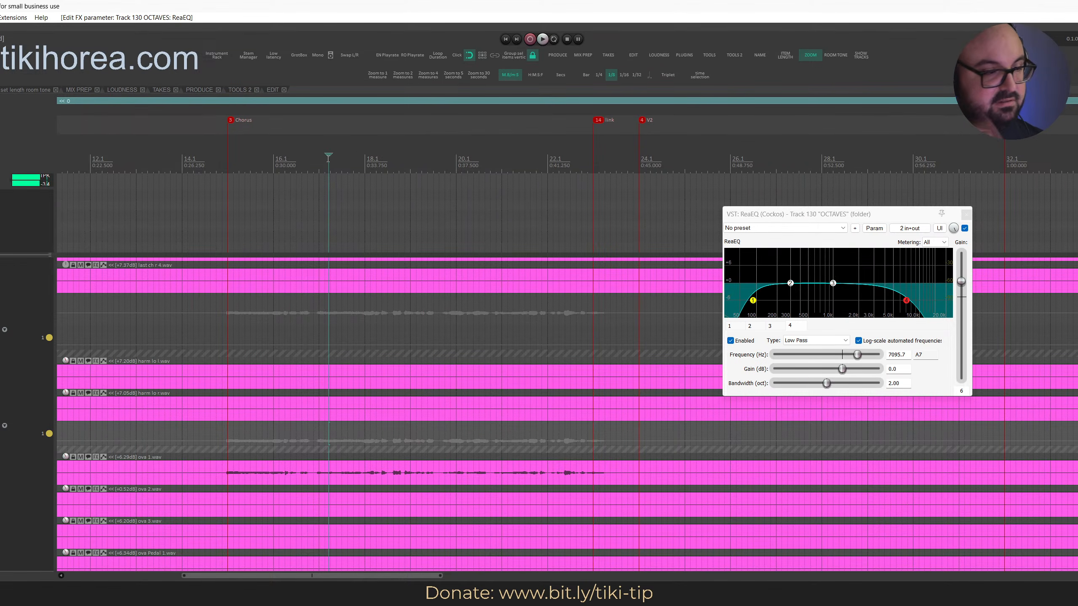
{"action": "right_click", "coordinate": [955, 228]}
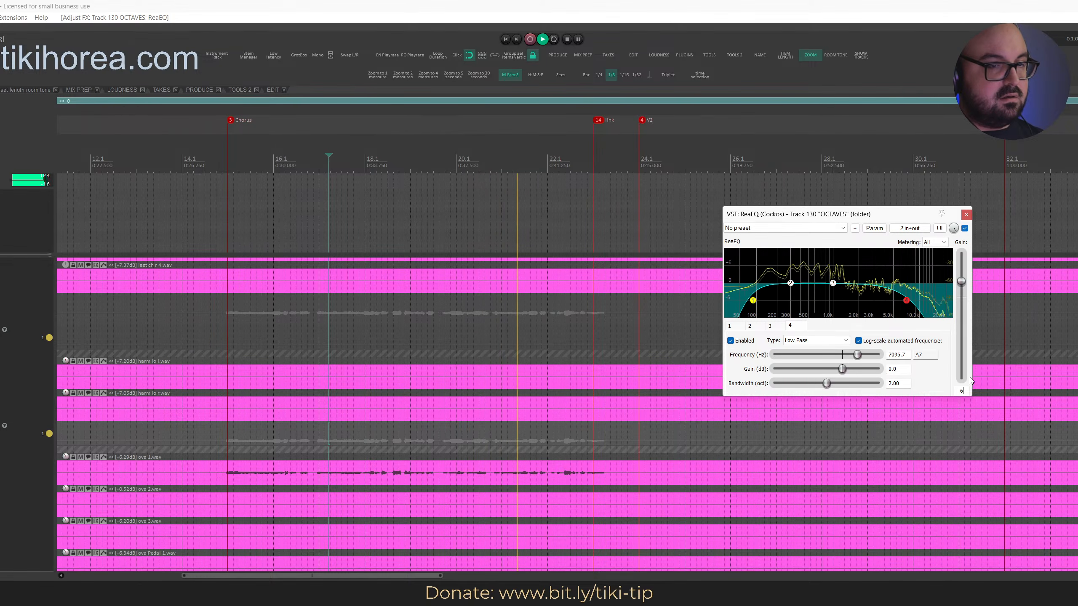
{"action": "key", "text": "BackSpace"}
{"action": "type", "text": "3"}
{"action": "key", "text": "Return"}
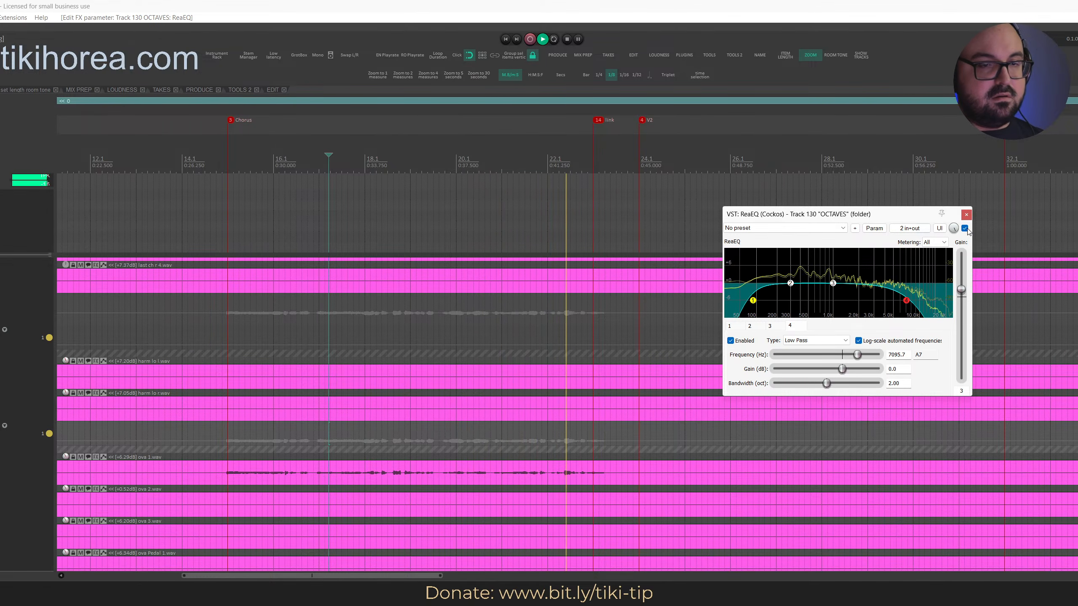
Compare the OCTAVES equalizer bypassed and active, replaying the section around bar 18 and soloing the part
{"action": "left_click", "coordinate": [359, 164]}
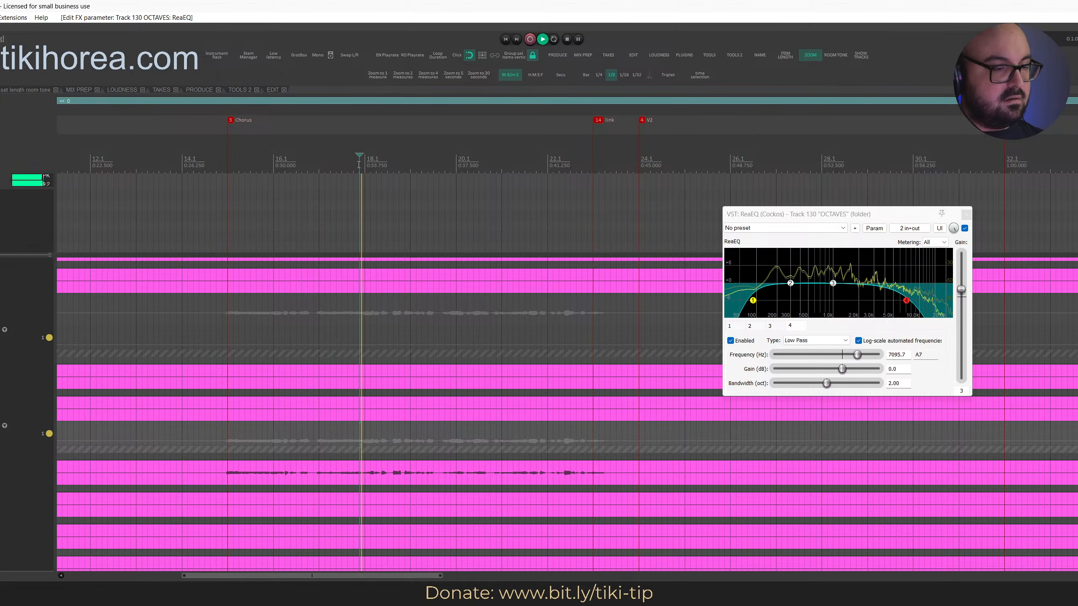
{"action": "left_click", "coordinate": [965, 229]}
{"action": "left_click", "coordinate": [392, 161]}
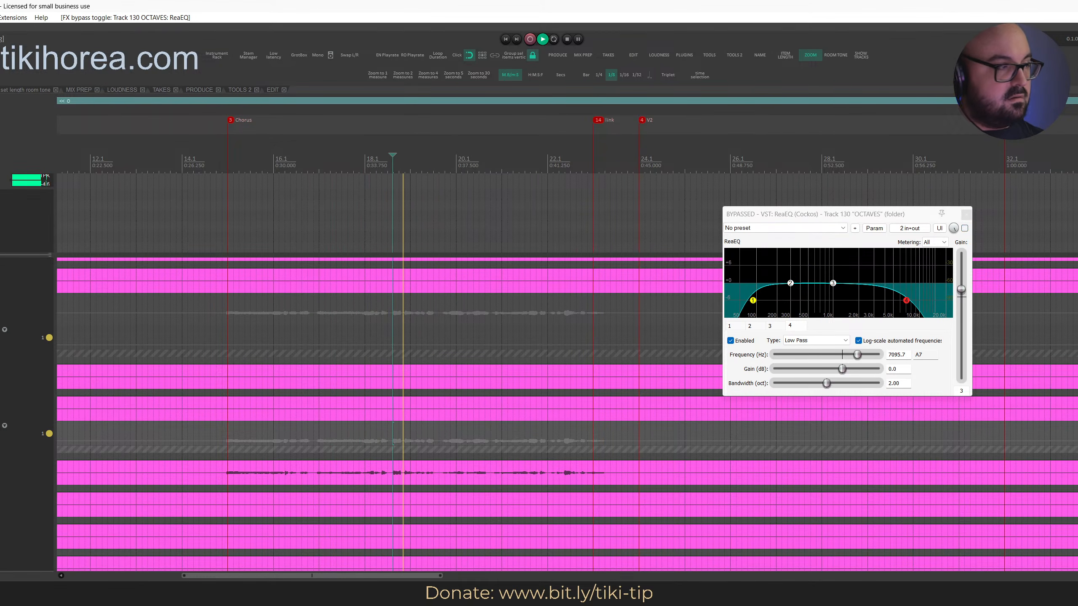
{"action": "left_click", "coordinate": [379, 162]}
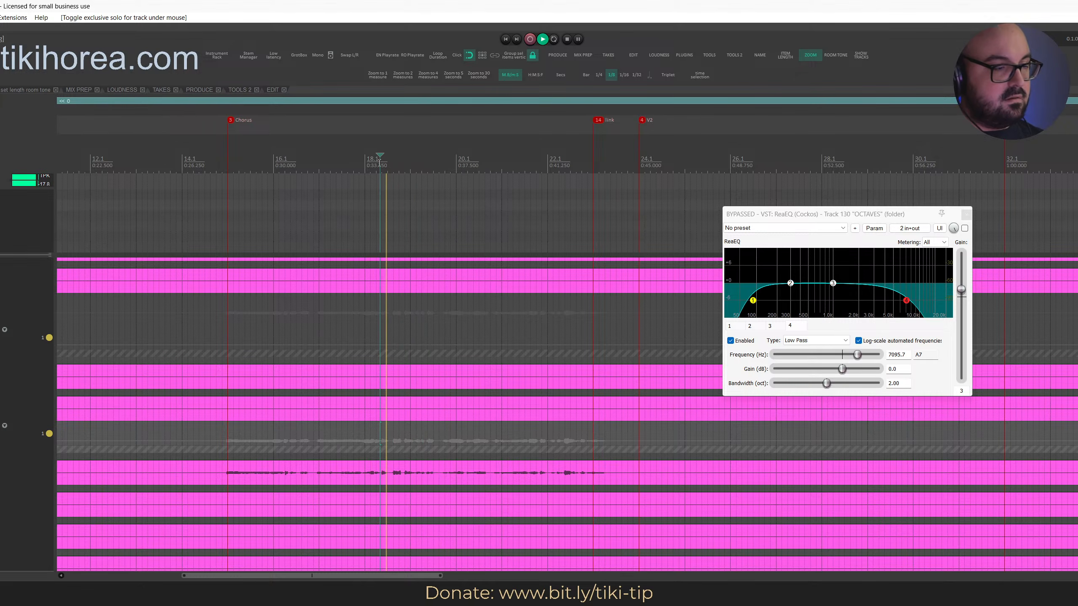
{"action": "left_click", "coordinate": [964, 228]}
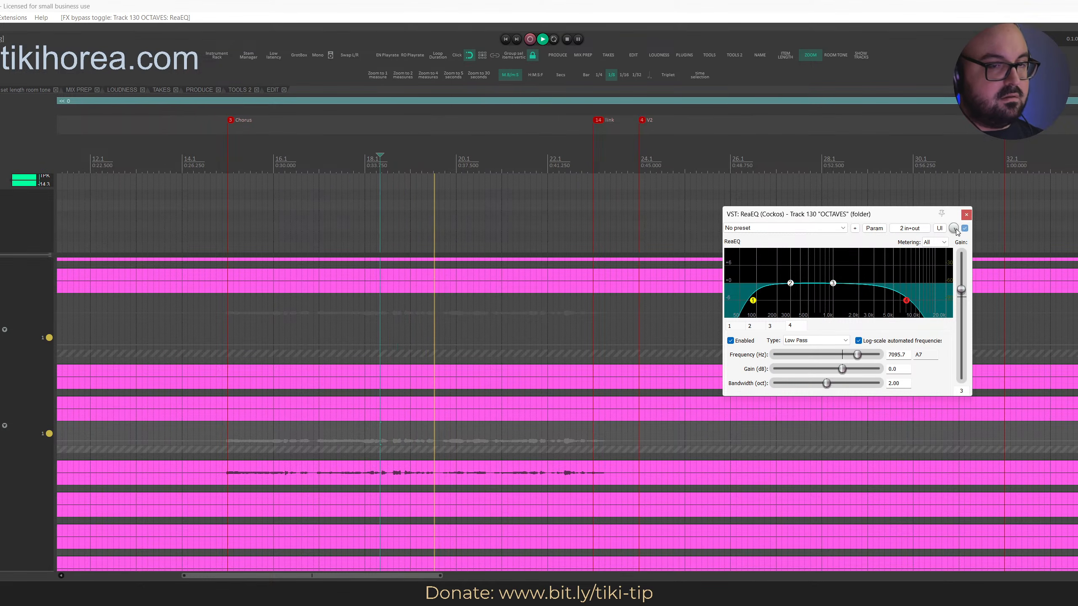
{"action": "left_click", "coordinate": [381, 192]}
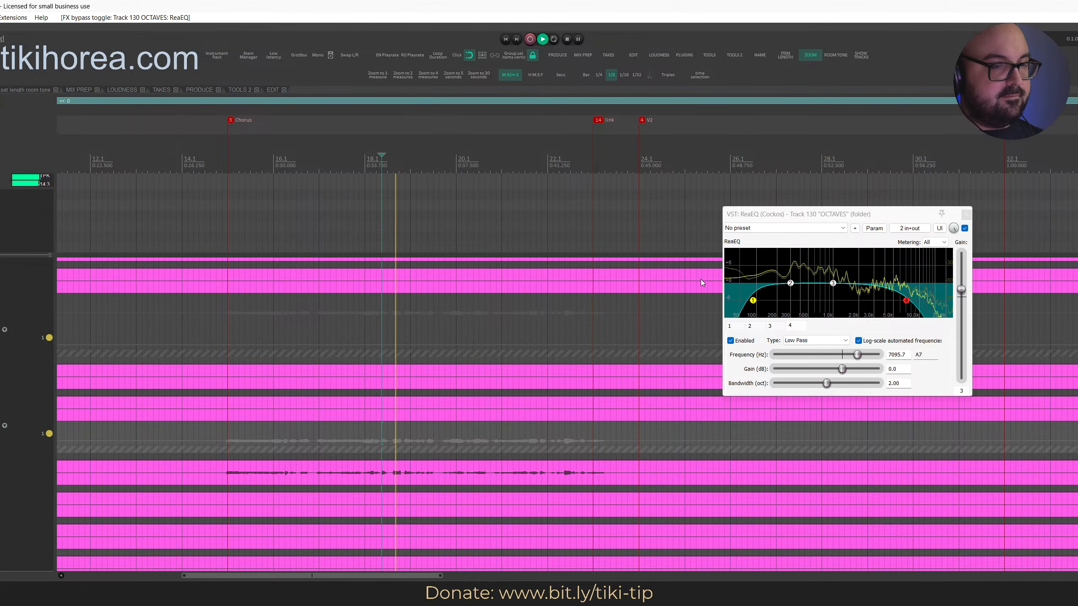
Raise the OCTAVES equalizer's high-pass to about 98 Hz and its low-pass to about 13500 Hz while replaying from around bar 18
{"action": "left_click_drag", "start_coordinate": [748, 306], "coordinate": [756, 307]}
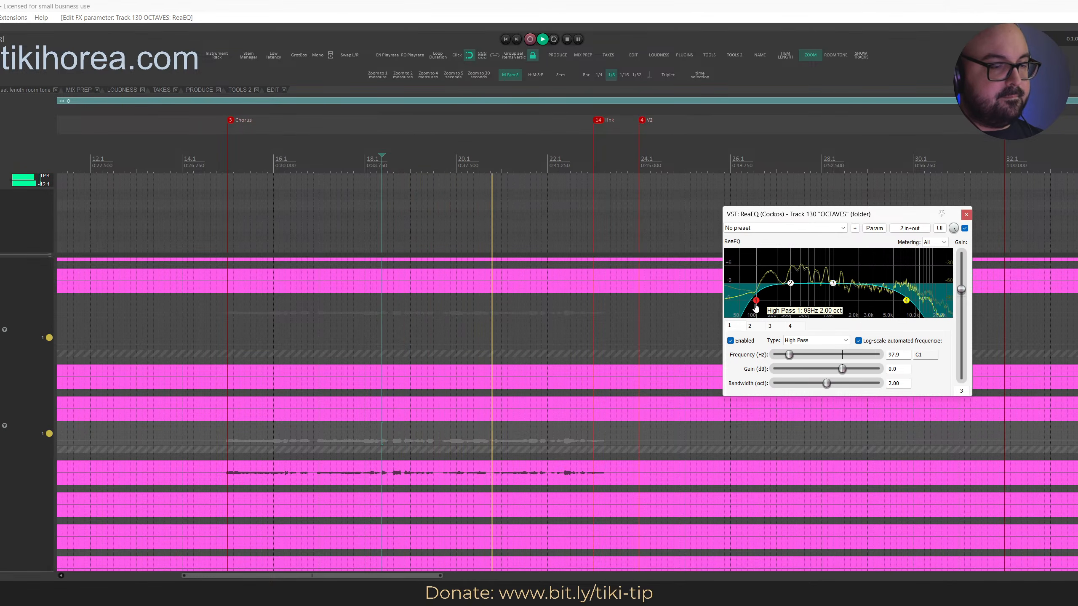
{"action": "left_click", "coordinate": [362, 170]}
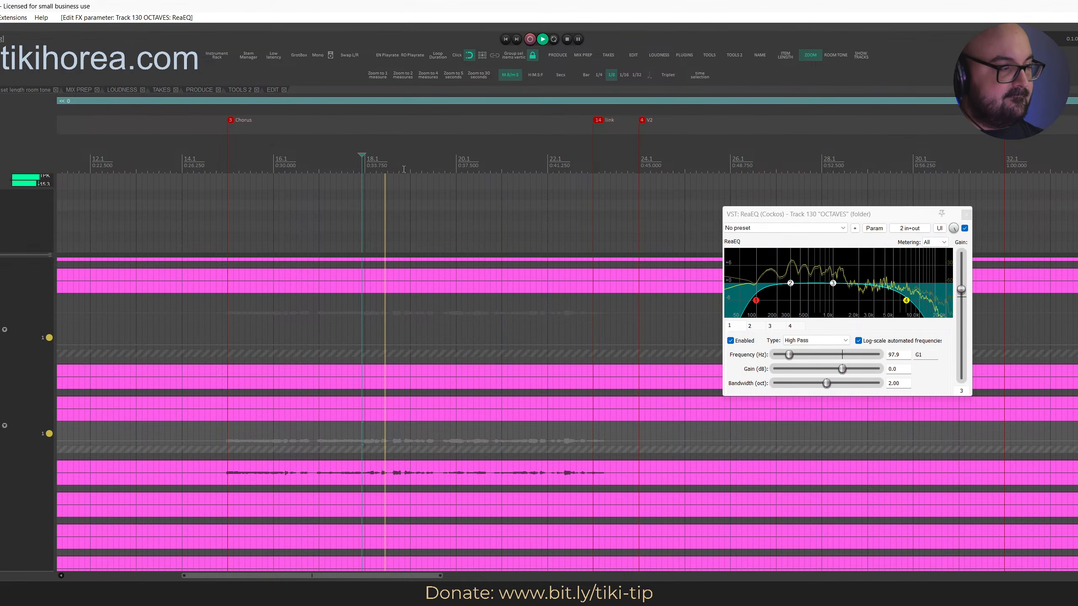
{"action": "left_click_drag", "start_coordinate": [906, 300], "coordinate": [931, 309]}
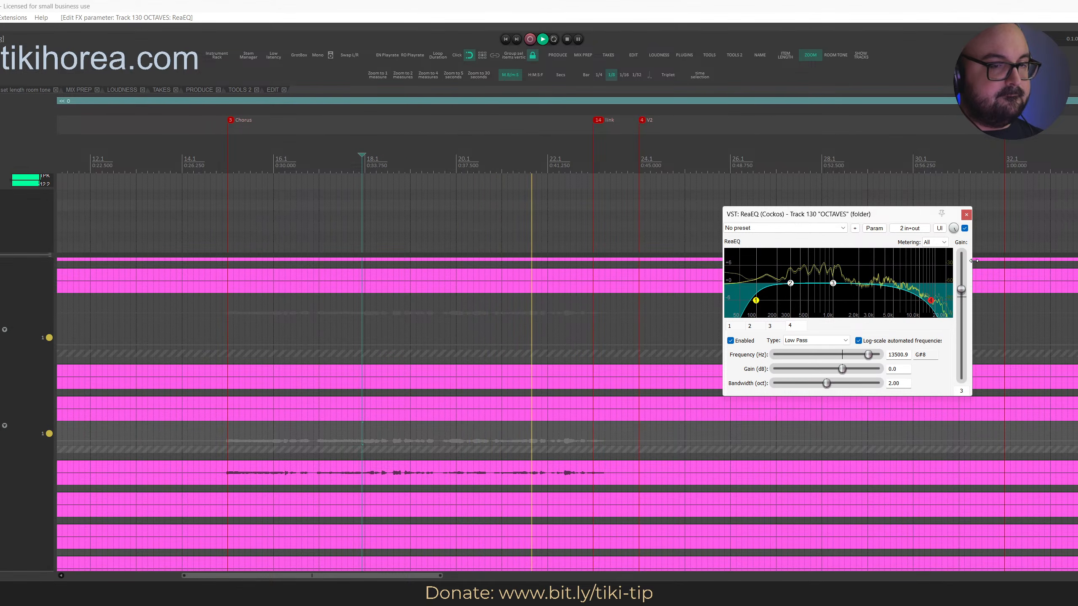
{"action": "left_click", "coordinate": [376, 160]}
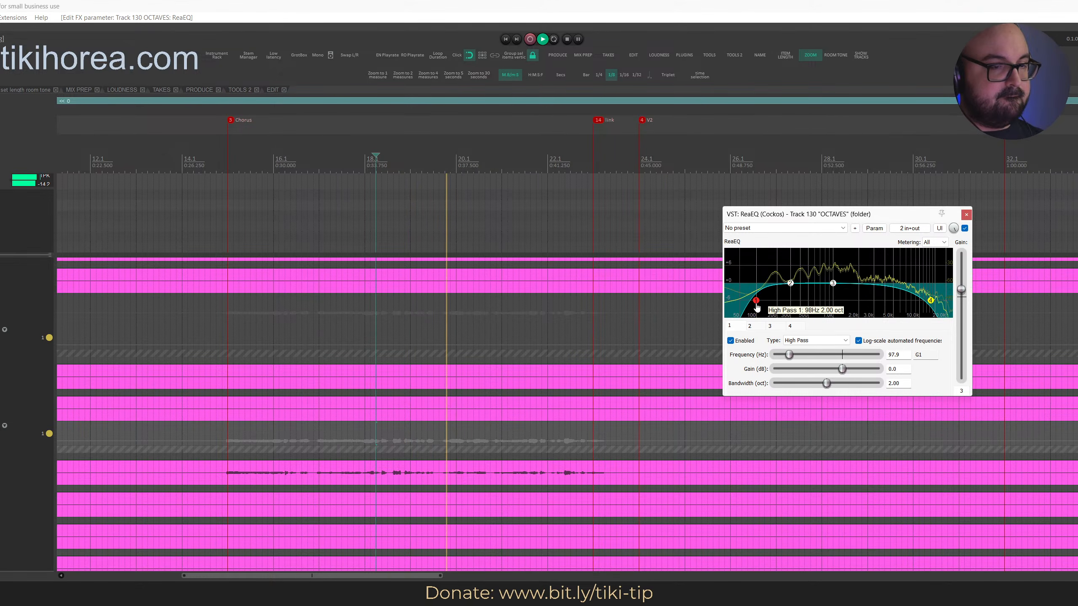
Try the OCTAVES high-pass at about 126 Hz, settle on about 112 Hz, and replay from before bar 19 with all solos cleared
{"action": "left_click_drag", "start_coordinate": [755, 301], "coordinate": [763, 304]}
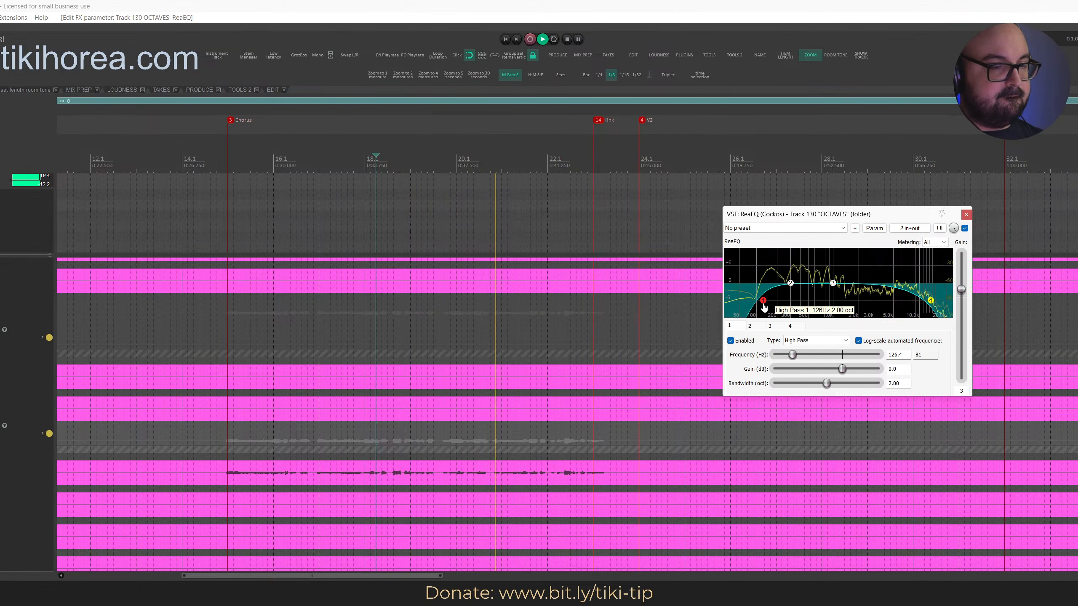
{"action": "scroll", "coordinate": [551, 407], "scroll_direction": "down", "scroll_amount": 2}
{"action": "scroll", "coordinate": [389, 420], "scroll_direction": "down", "scroll_amount": 3}
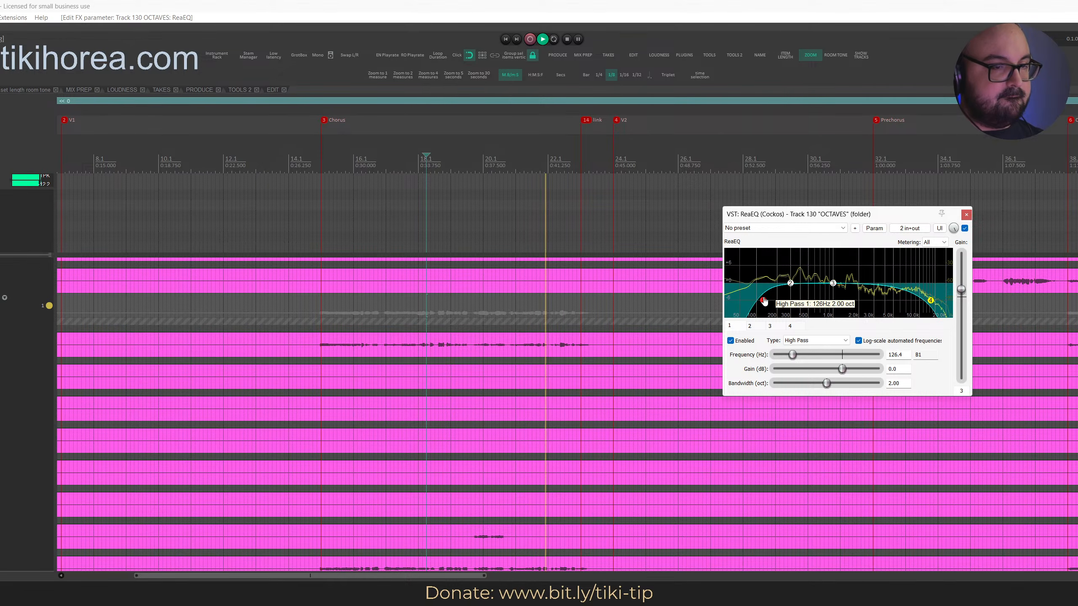
{"action": "left_click_drag", "start_coordinate": [762, 300], "coordinate": [760, 302]}
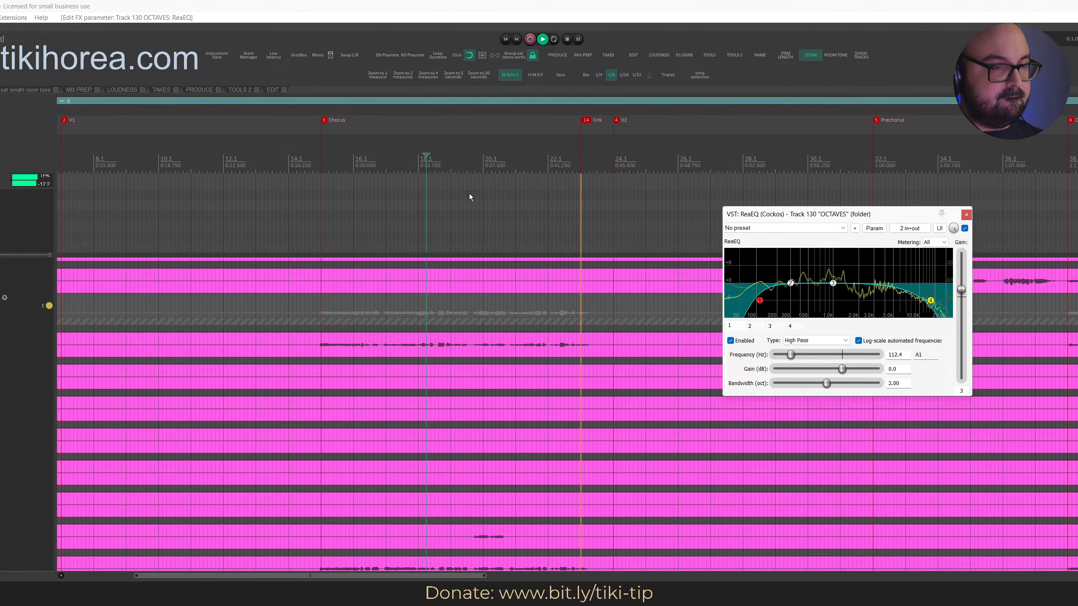
{"action": "left_click", "coordinate": [448, 198]}
{"action": "key", "text": "alt+s"}
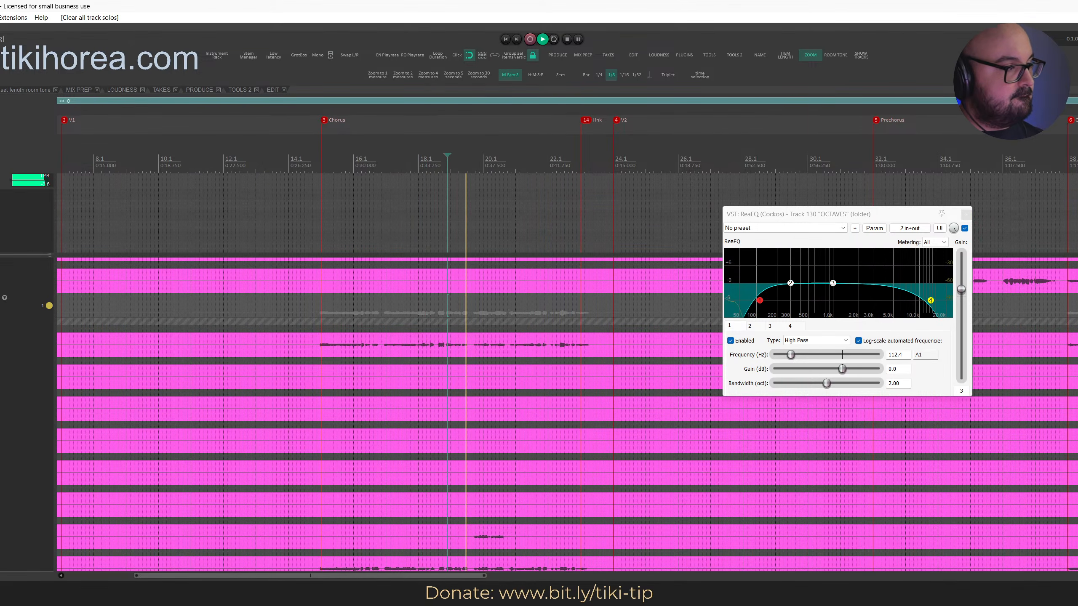
Set the OCTAVES equalizer's output gain to 2 dB, close its window and stop playback
{"action": "left_click", "coordinate": [966, 215]}
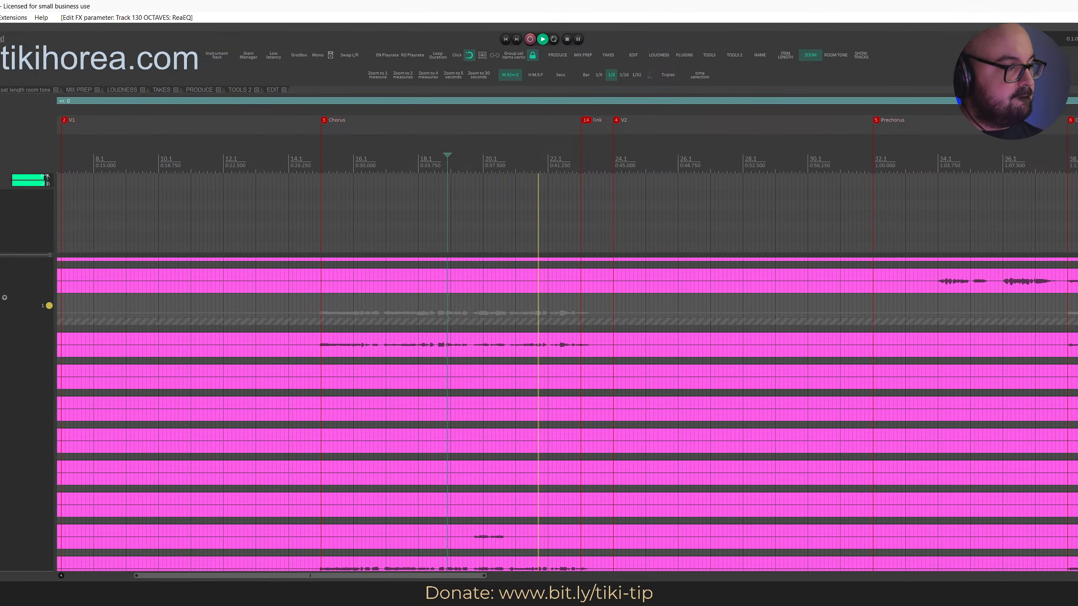
{"action": "key", "text": "shift+f"}
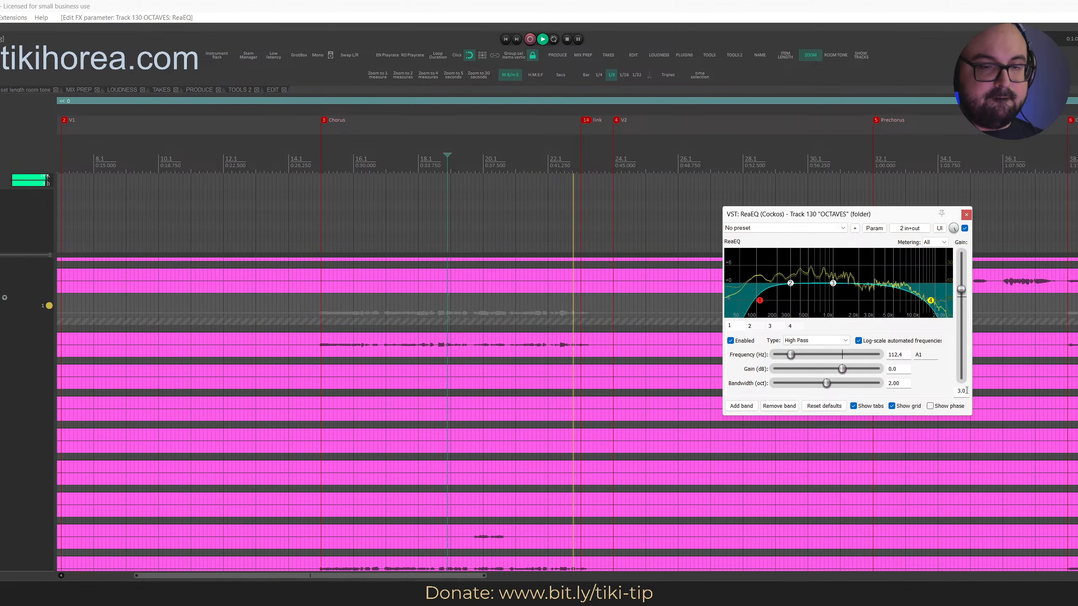
{"action": "type", "text": "2"}
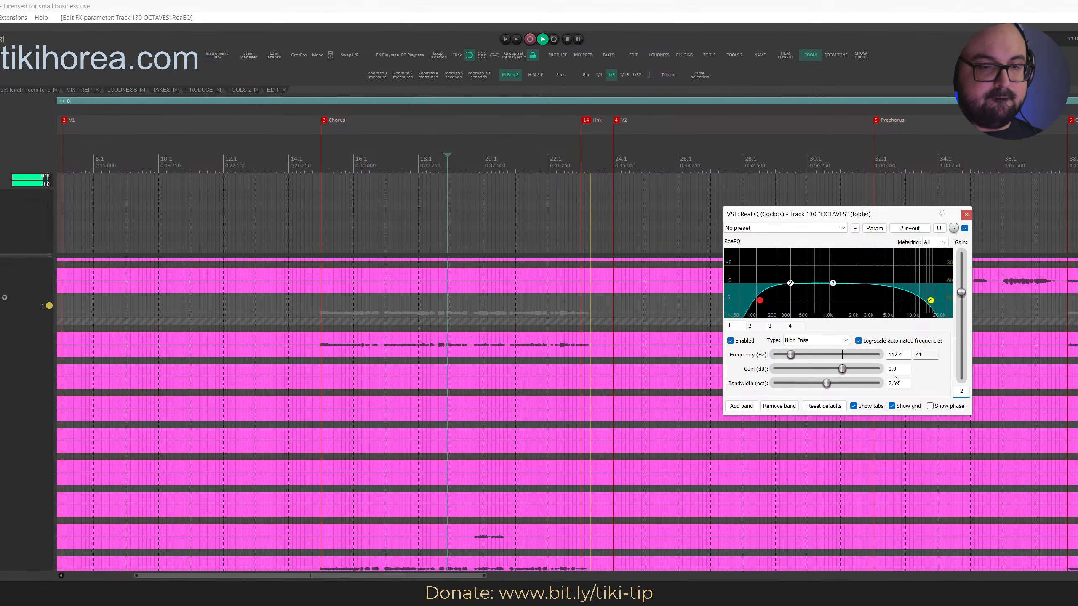
{"action": "left_click", "coordinate": [966, 214]}
{"action": "key", "text": "space"}
Solo the WHISPER track, play it from the start of V2, and toggle bypass on its Quadravox effect
{"action": "scroll", "coordinate": [435, 356], "scroll_direction": "down", "scroll_amount": 5}
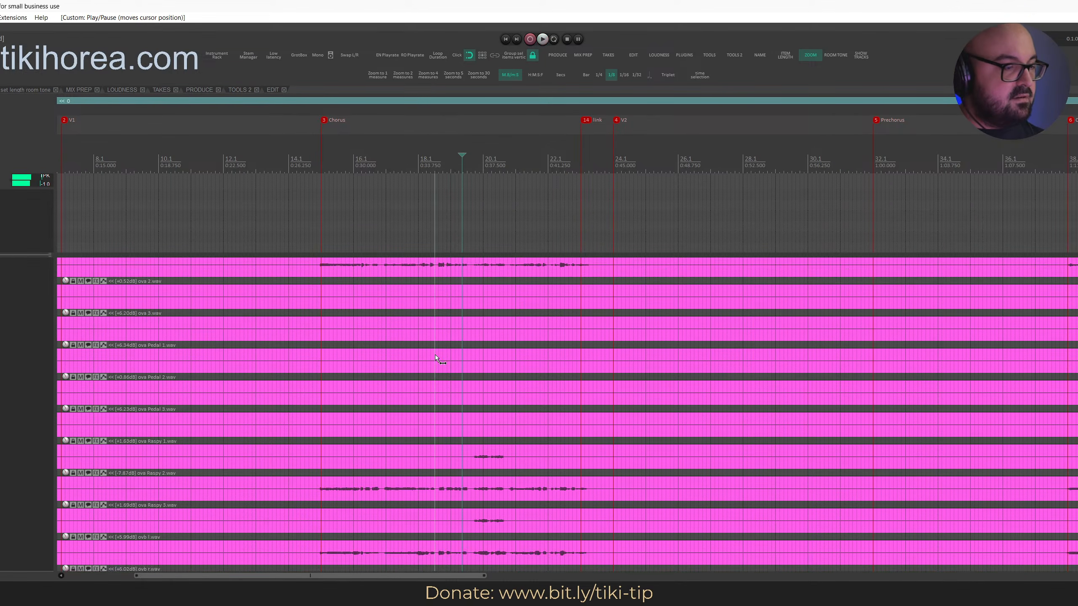
{"action": "scroll", "coordinate": [435, 356], "scroll_direction": "down", "scroll_amount": 4}
{"action": "scroll", "coordinate": [272, 413], "scroll_direction": "down", "scroll_amount": 2}
{"action": "scroll", "coordinate": [297, 408], "scroll_direction": "up", "scroll_amount": 4}
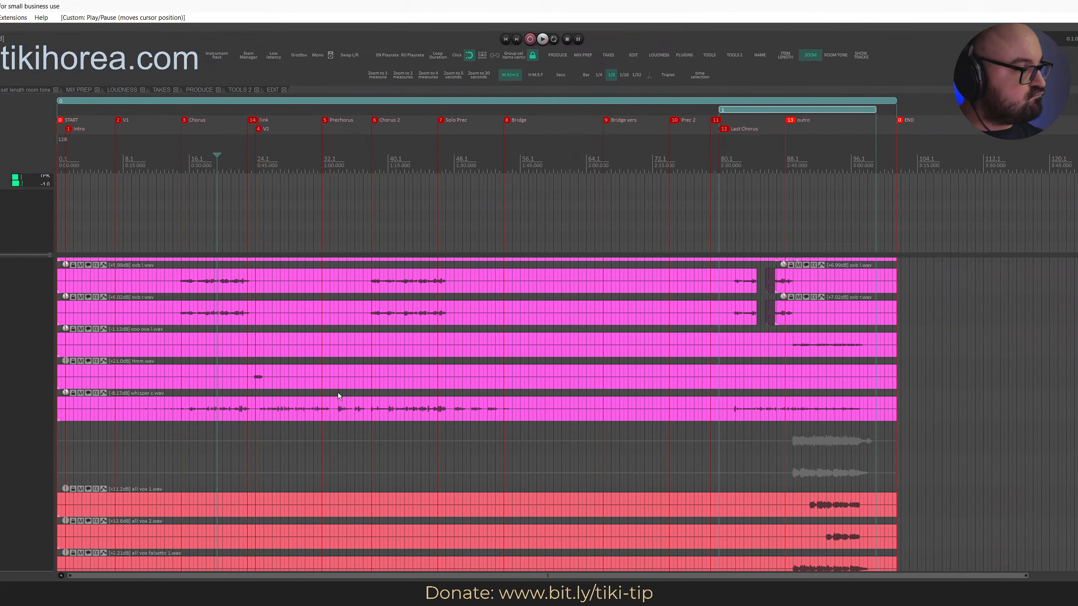
{"action": "key", "text": "s"}
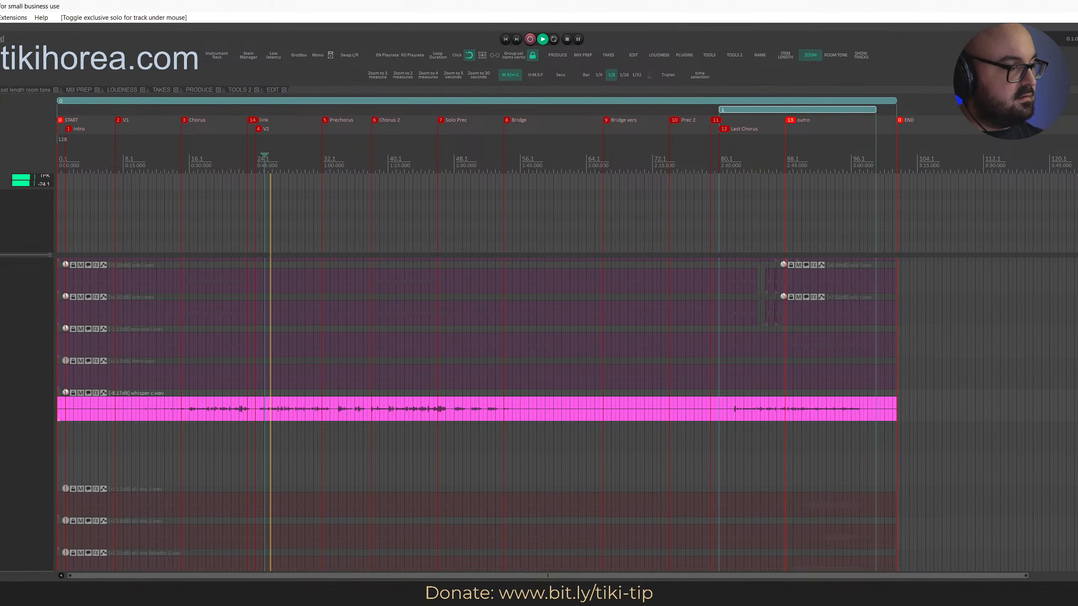
{"action": "key", "text": "b"}
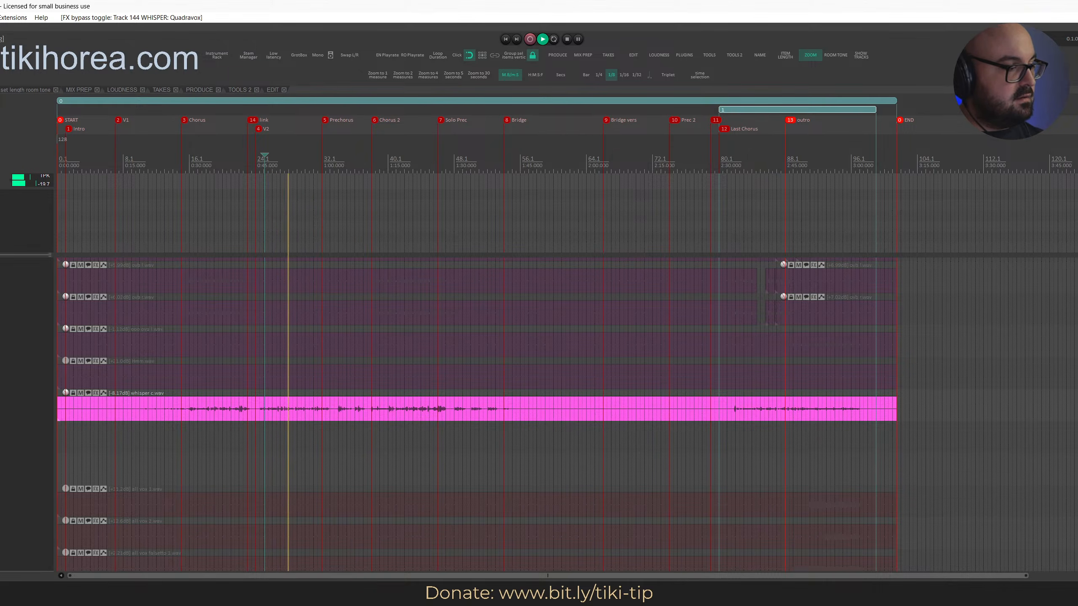
{"action": "key", "text": "space"}
Filter the effects by "pro-d" and add the VST3 version of FabFilter Pro-DS to the WHISPER track
{"action": "key", "text": "f"}
{"action": "key", "text": "Escape"}
{"action": "key", "text": "shift+f"}
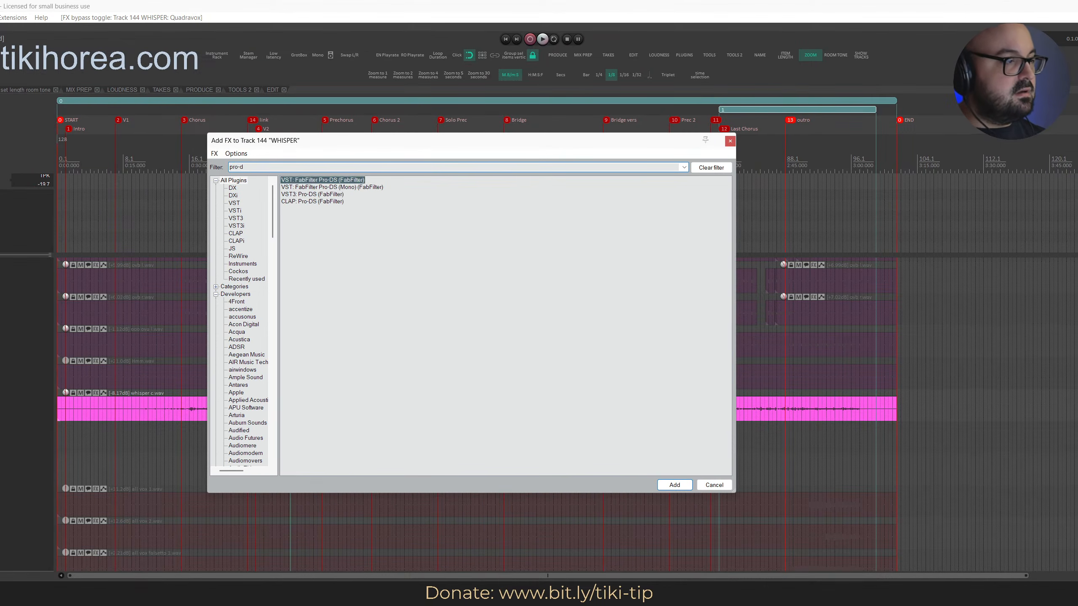
{"action": "left_click", "coordinate": [312, 194]}
{"action": "key", "text": "Return"}
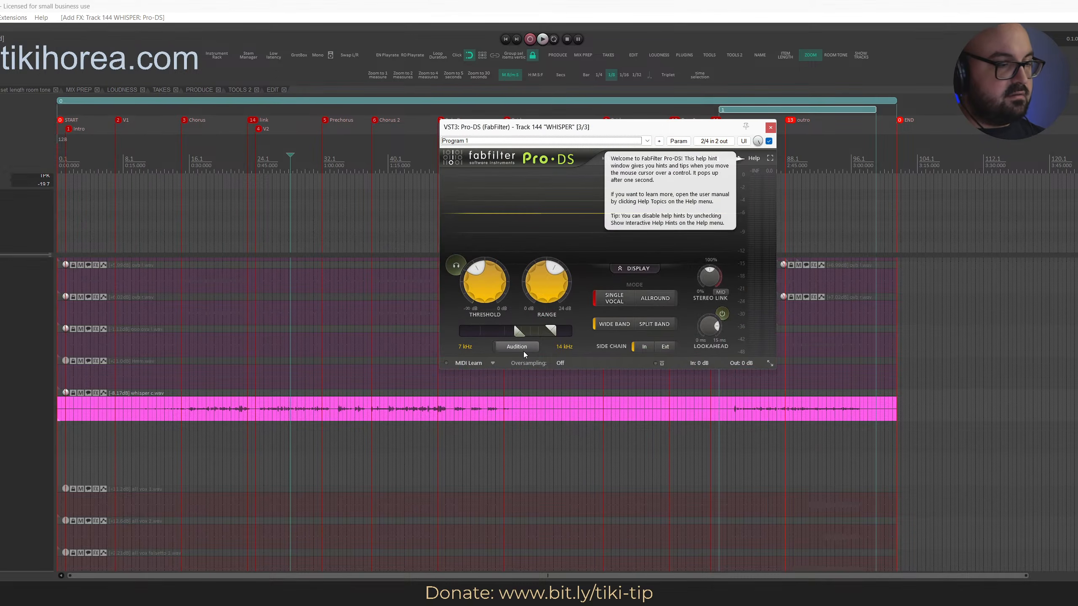
Audition the Pro-DS detection band on the whisper from V2, set its lower frequency to 8.005 kHz, and turn auditioning off
{"action": "left_click", "coordinate": [522, 349]}
{"action": "key", "text": "space"}
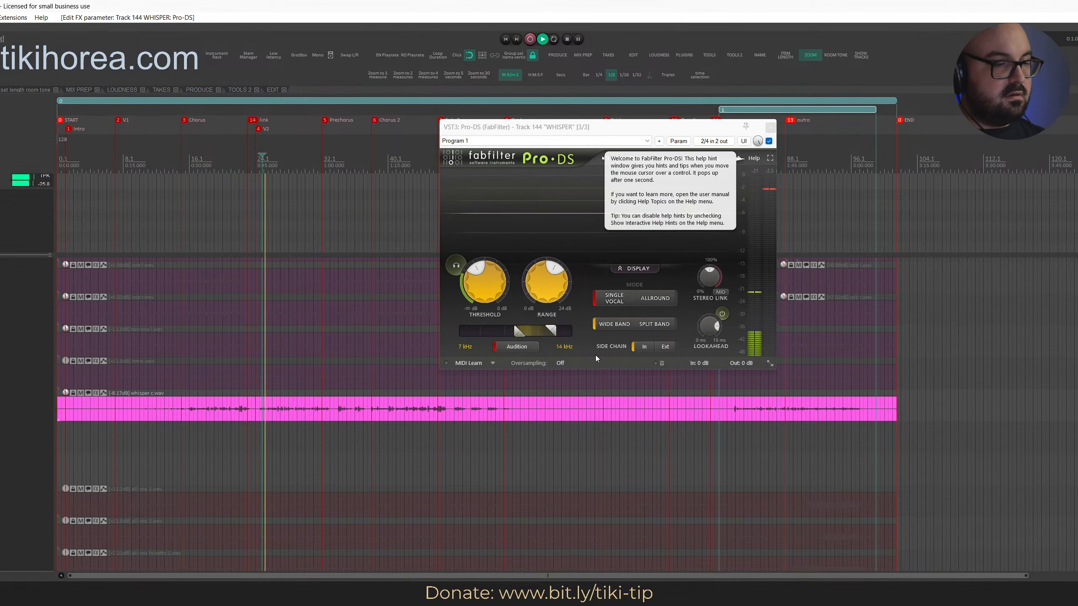
{"action": "mouse_move", "coordinate": [492, 294]}
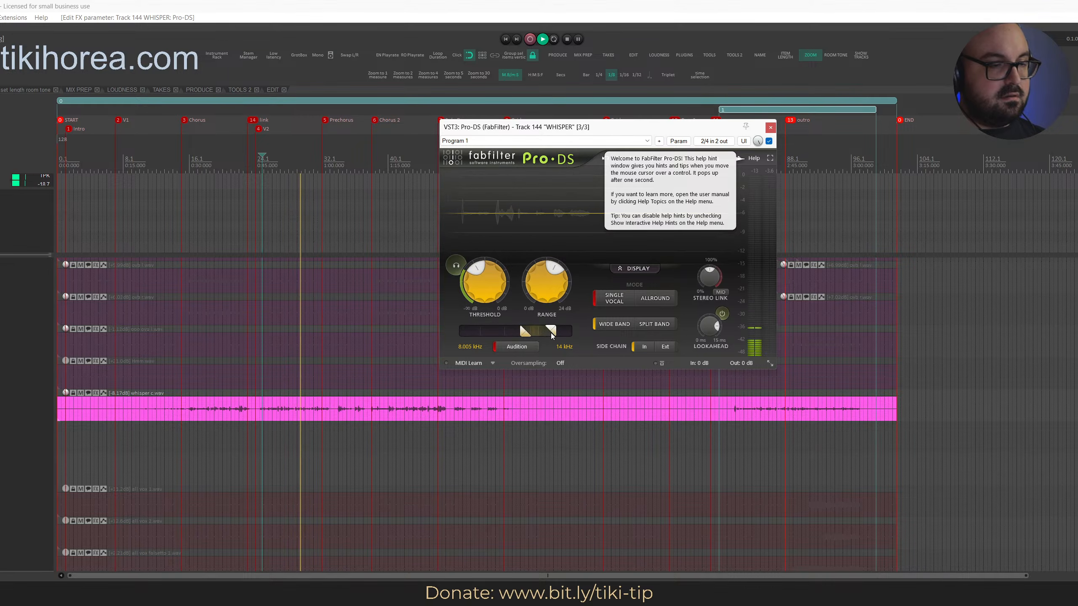
{"action": "left_click", "coordinate": [529, 345]}
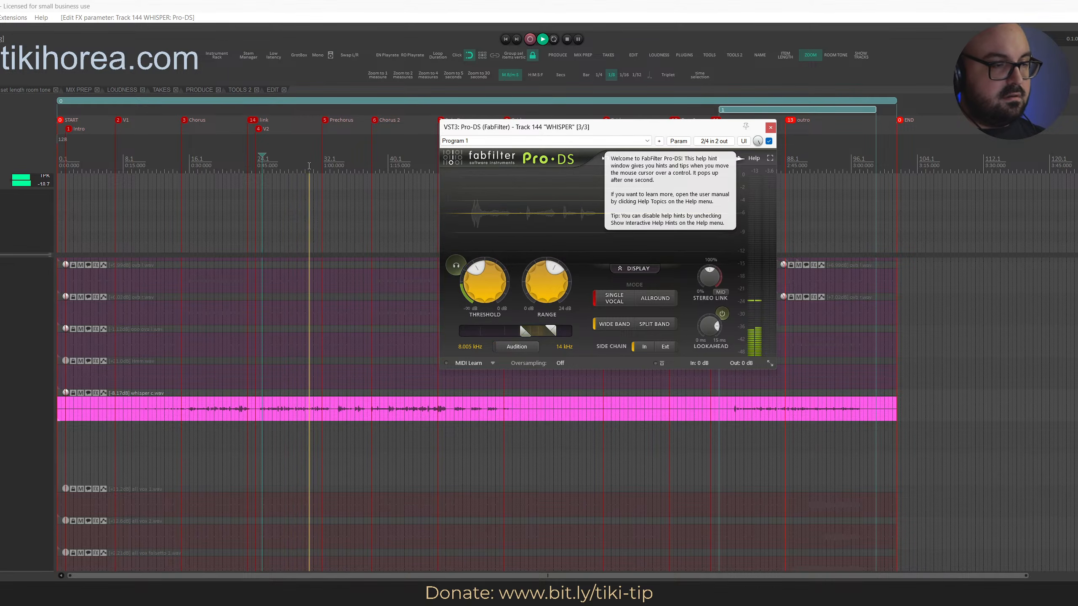
{"action": "key", "text": "space"}
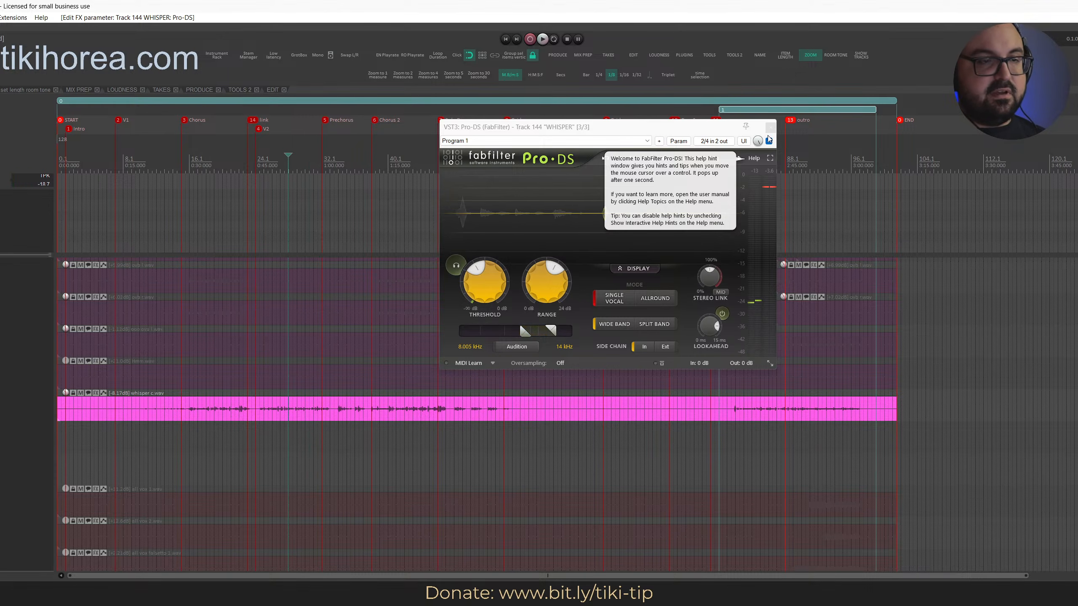
Close the Pro-DS window, move Pro-DS ahead of Quadravox in the WHISPER track's effect chain, and save the project
{"action": "left_click", "coordinate": [770, 127]}
{"action": "left_click", "coordinate": [284, 166]}
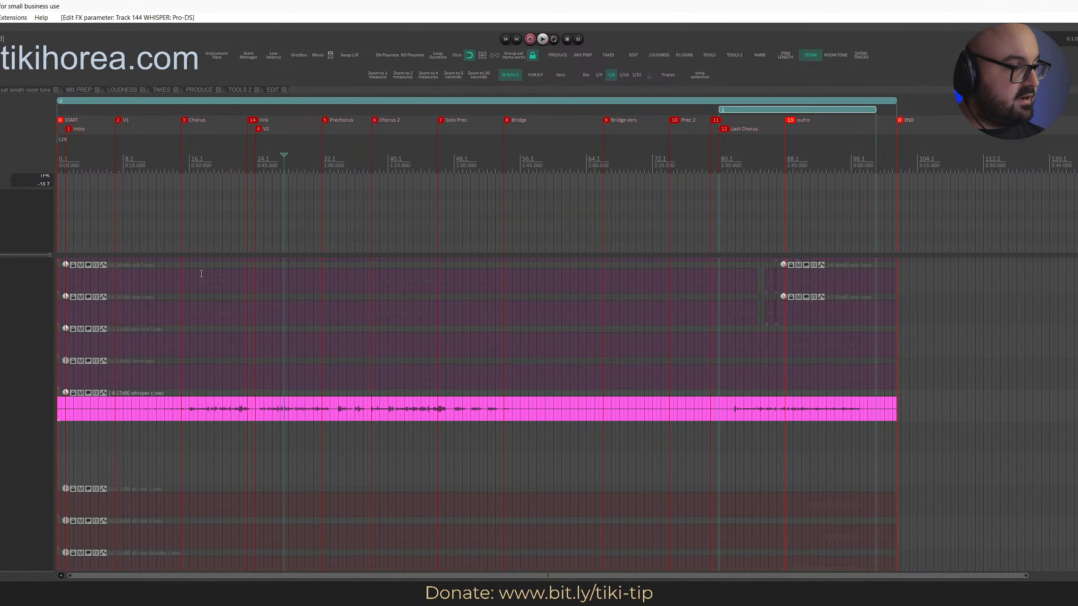
{"action": "left_click", "coordinate": [26, 405]}
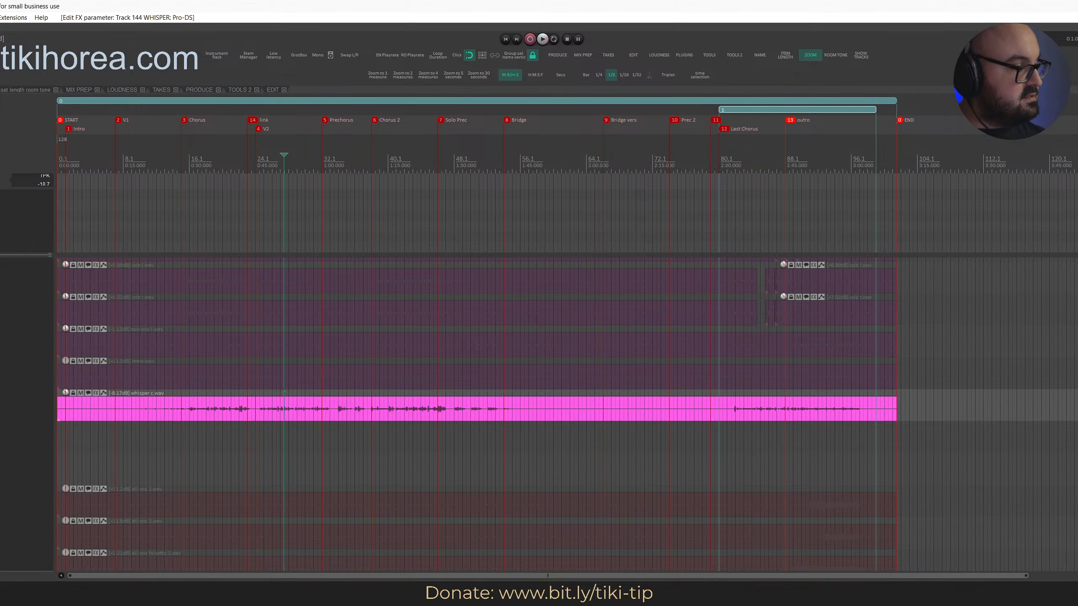
{"action": "key", "text": "ctrl+s"}
{"action": "left_click", "coordinate": [274, 166]}
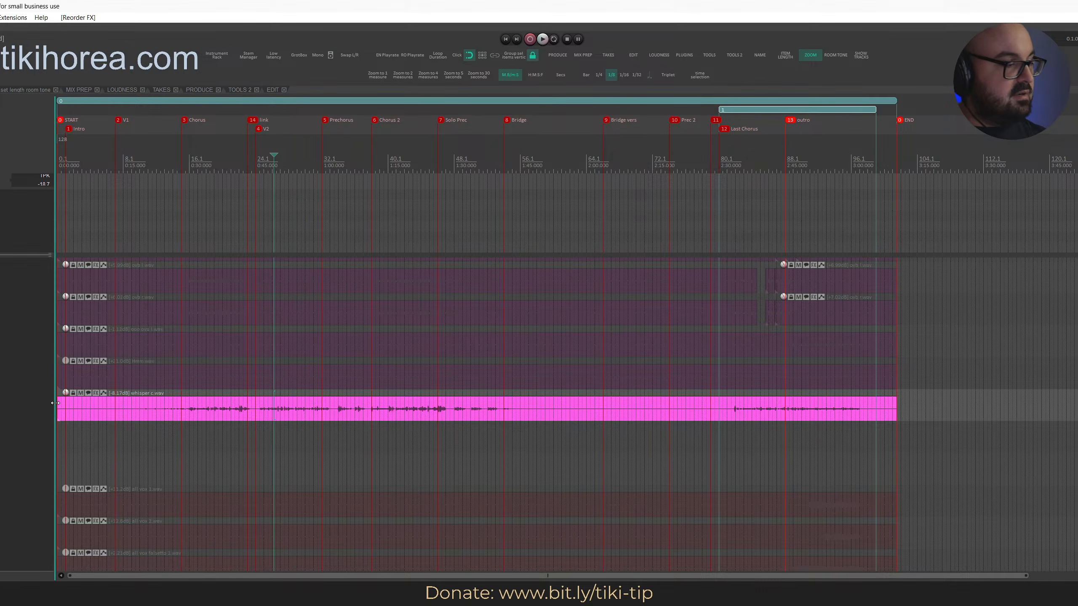
Inspect the voice, pan and pitch settings of the WHISPER track's Quadravox effect and close its window
{"action": "scroll", "coordinate": [274, 166], "scroll_direction": "up", "scroll_amount": 3}
{"action": "key", "text": "shift+f"}
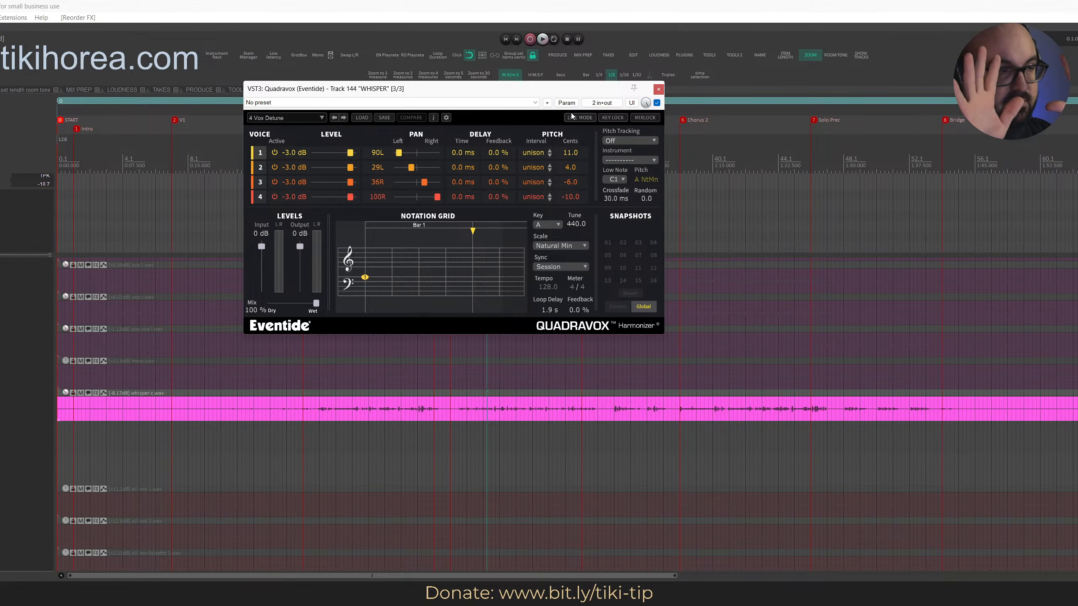
{"action": "left_click", "coordinate": [658, 89]}
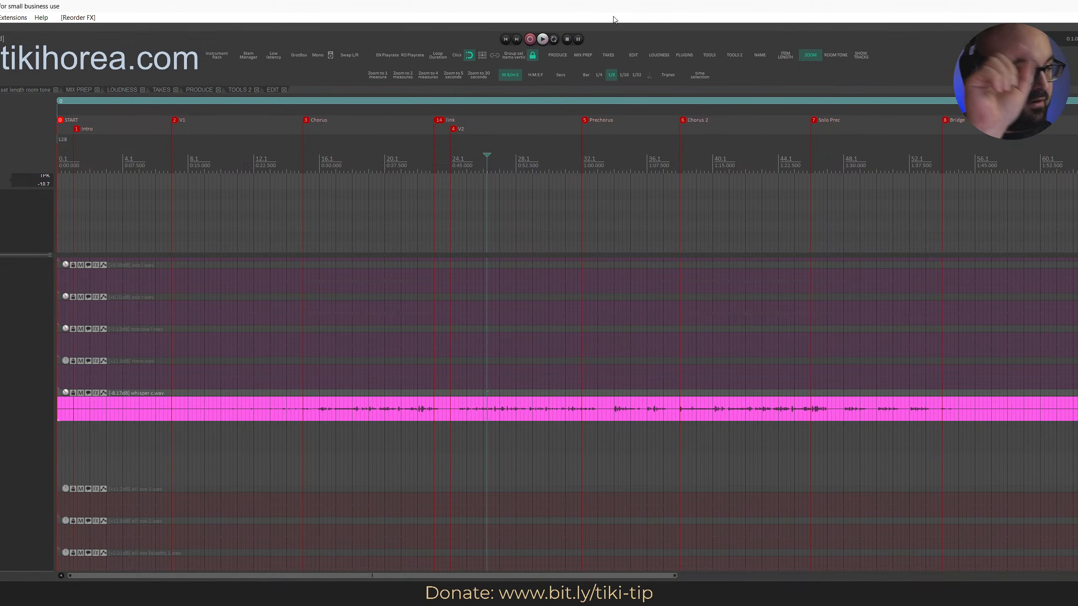
Clear all track solos and select the VOX THROWS folder track above the individual throw tracks
{"action": "key", "text": "alt+F6"}
{"action": "scroll", "coordinate": [316, 390], "scroll_direction": "up", "scroll_amount": 3}
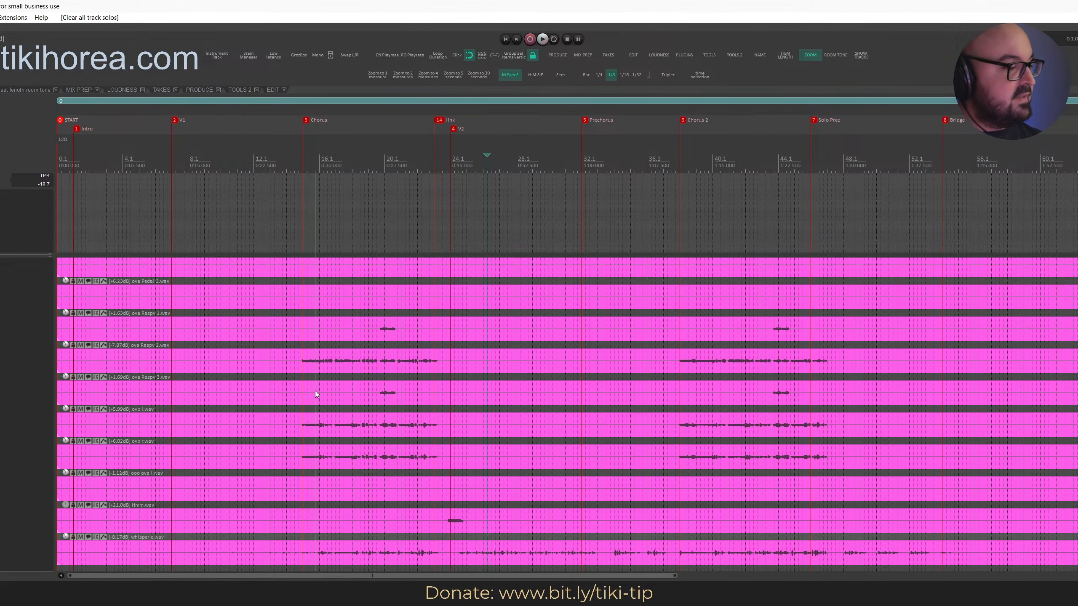
{"action": "scroll", "coordinate": [315, 391], "scroll_direction": "up", "scroll_amount": 10}
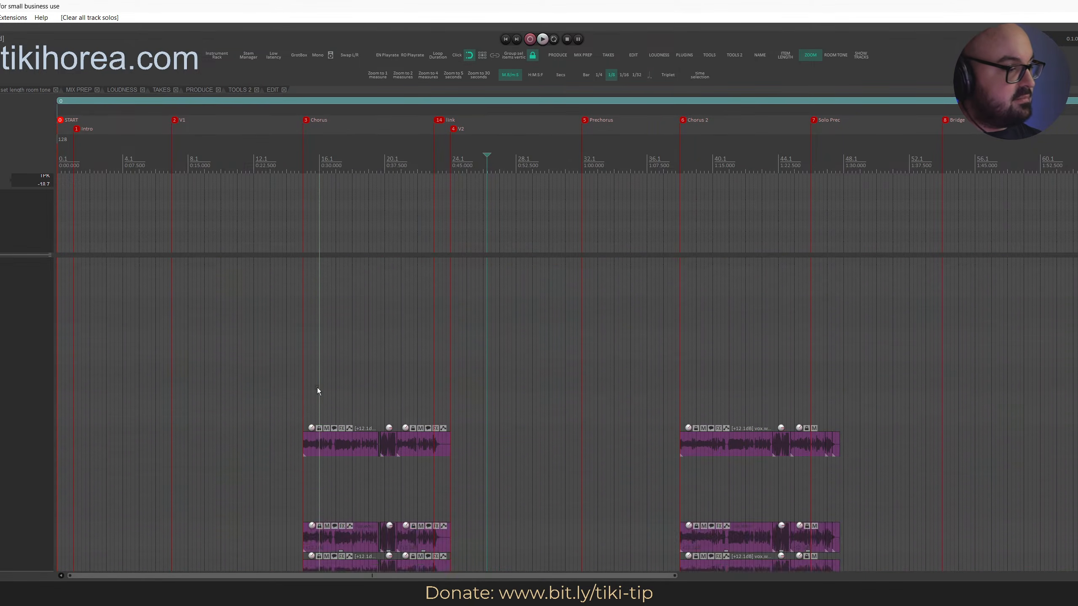
{"action": "scroll", "coordinate": [316, 388], "scroll_direction": "up", "scroll_amount": 5}
{"action": "scroll", "coordinate": [322, 374], "scroll_direction": "down", "scroll_amount": 3}
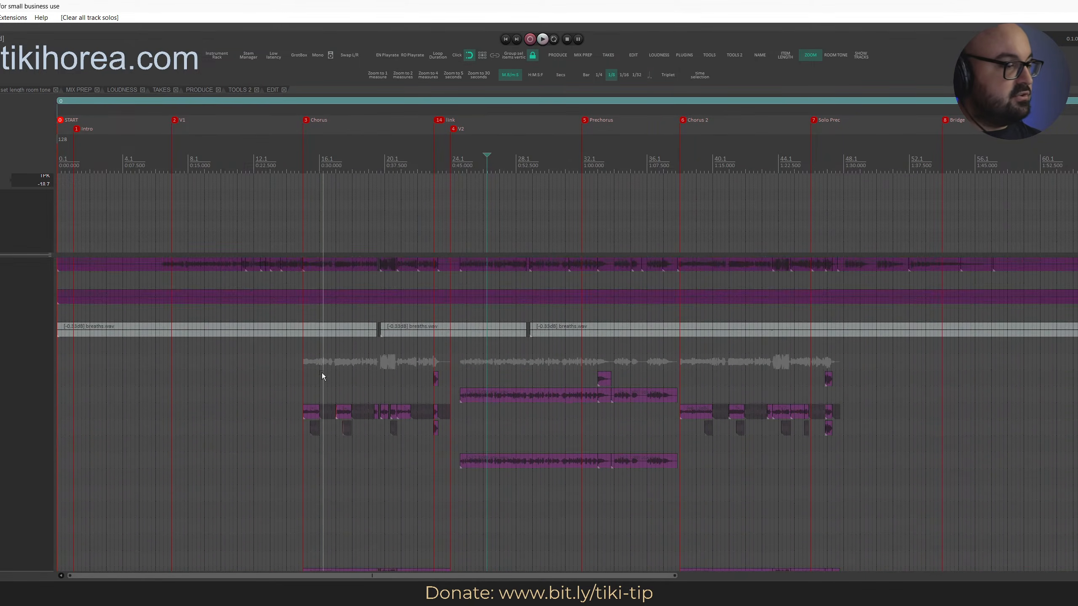
{"action": "scroll", "coordinate": [323, 373], "scroll_direction": "down", "scroll_amount": 3}
{"action": "scroll", "coordinate": [322, 375], "scroll_direction": "down", "scroll_amount": 2}
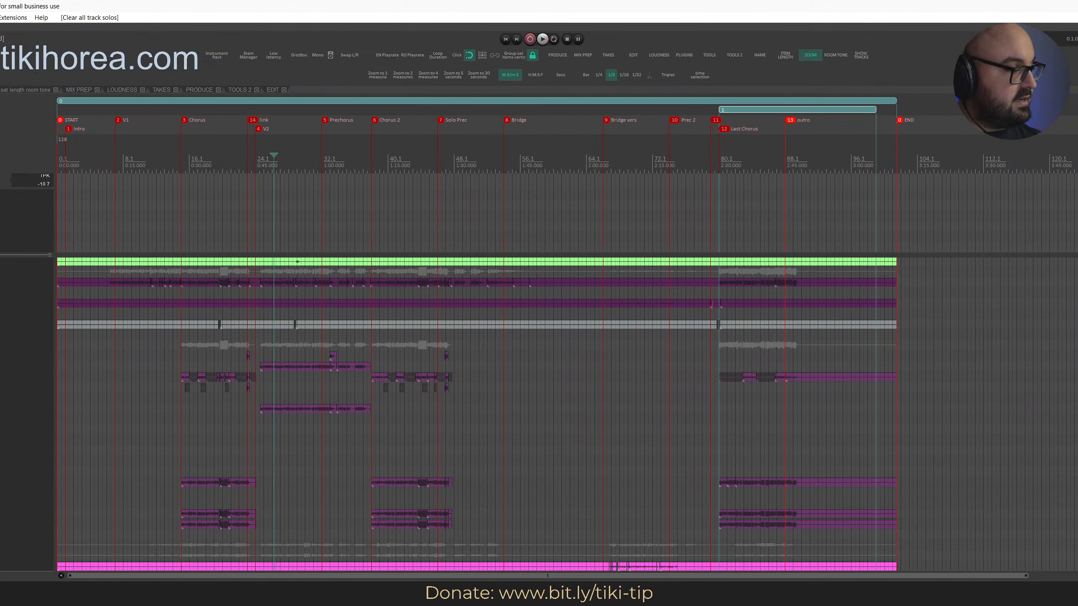
{"action": "left_click", "coordinate": [26, 345]}
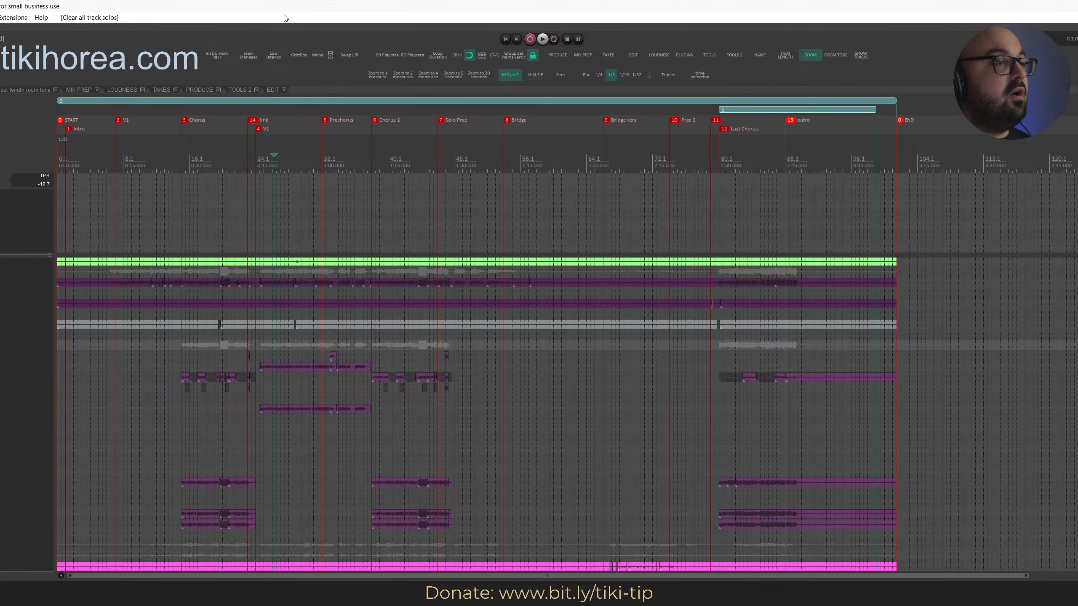
Apply the custom 2560x1440 layout to monitor 1 in the FancyZones Editor and snap the REAPER window into its zone
{"action": "double_click", "coordinate": [304, 8]}
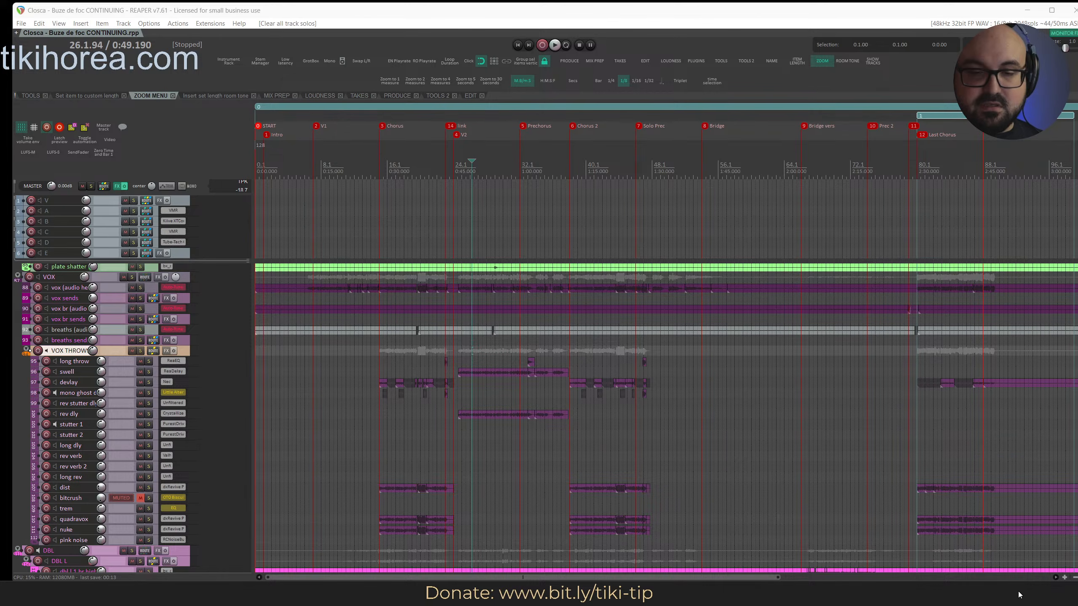
{"action": "key", "text": "super+alt+space"}
{"action": "type", "text": "fancy z"}
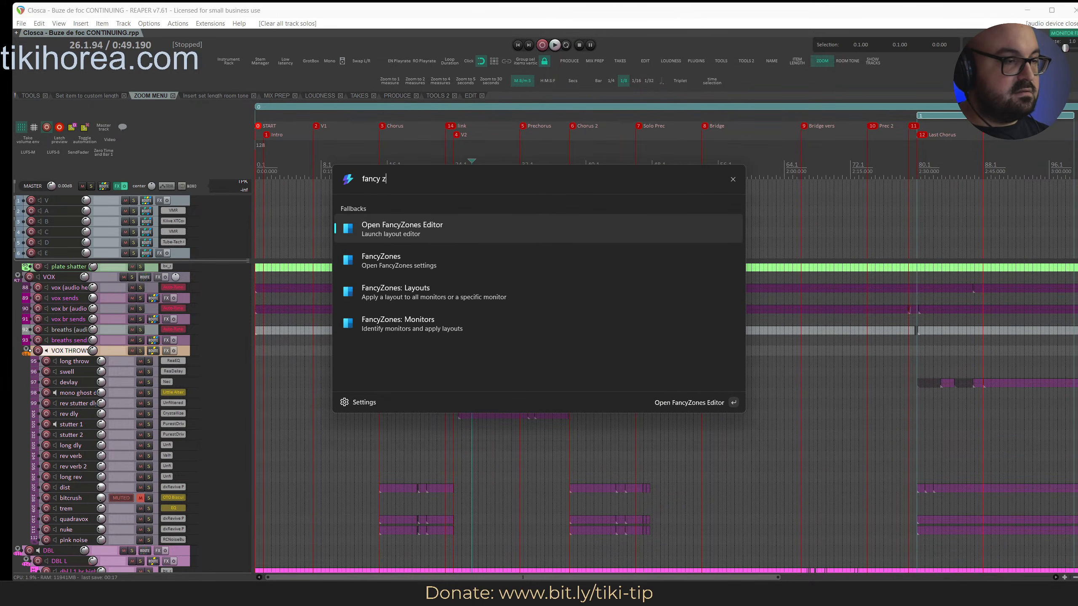
{"action": "key", "text": "Return"}
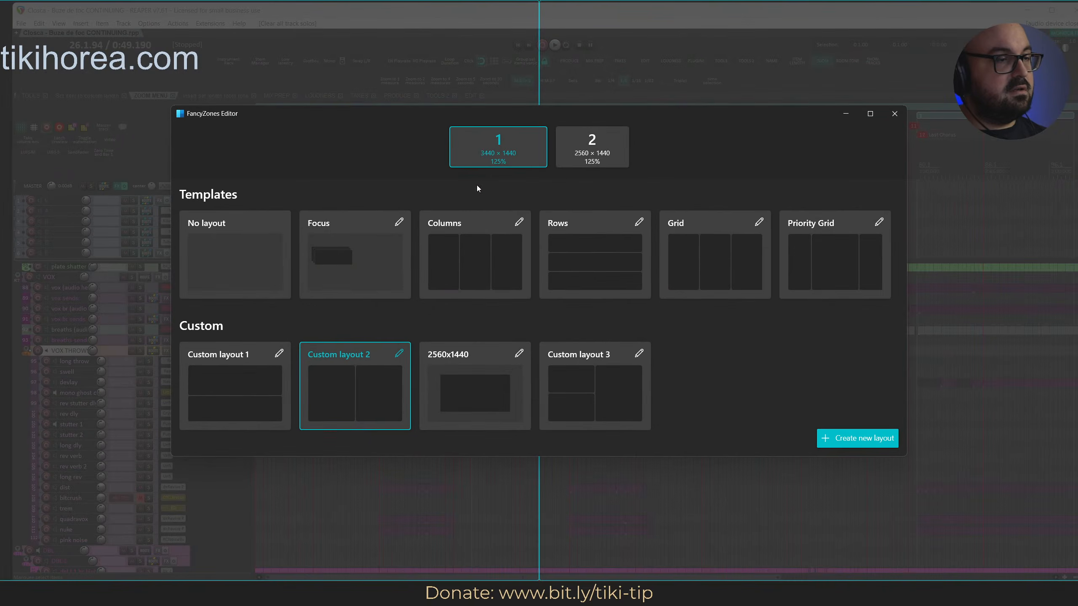
{"action": "left_click", "coordinate": [442, 394]}
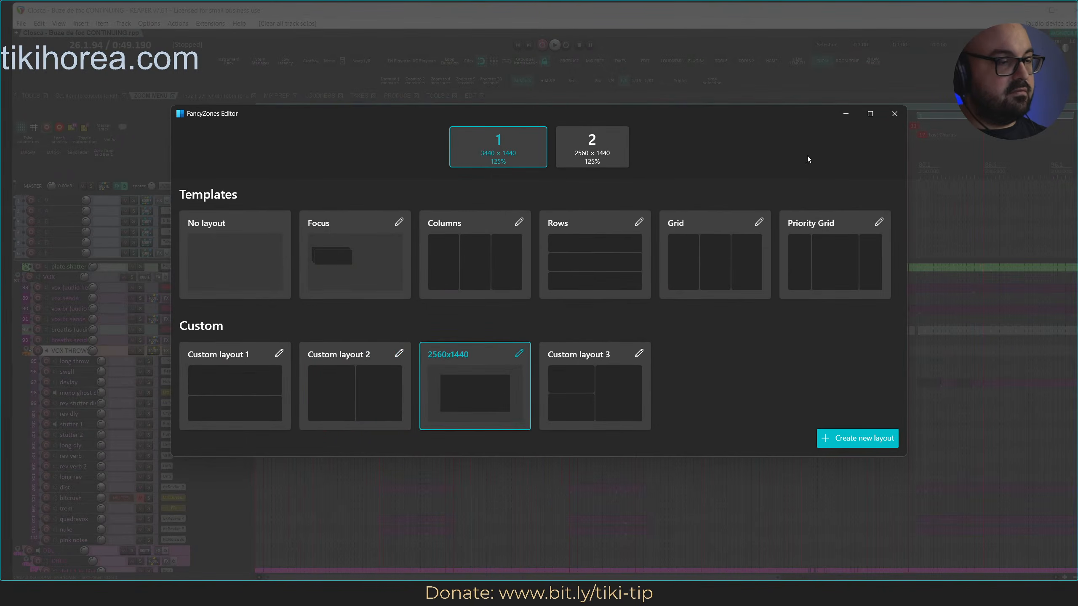
{"action": "left_click", "coordinate": [895, 113]}
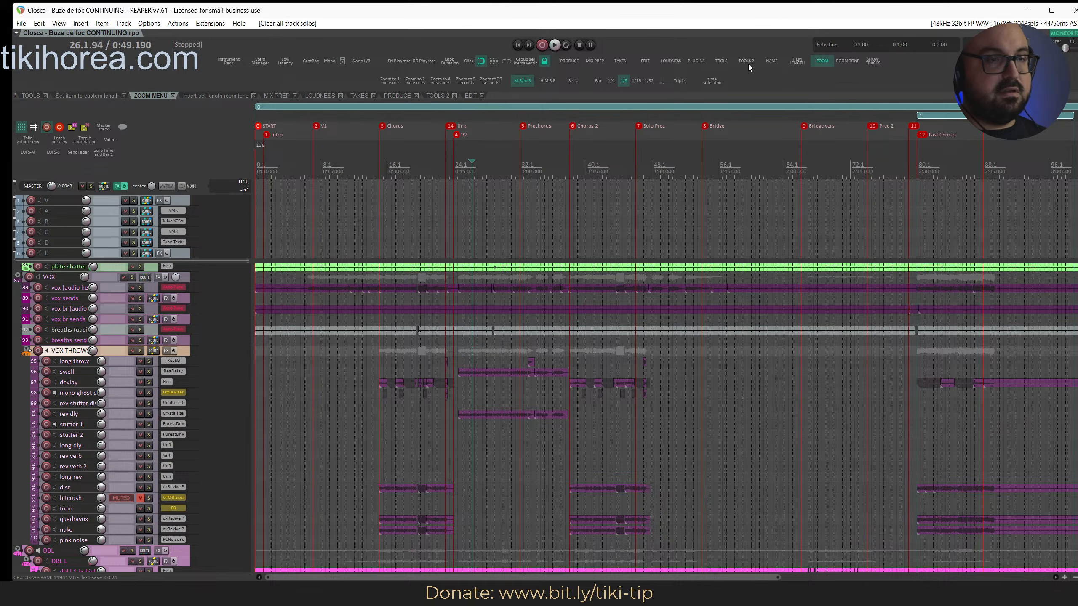
{"action": "left_click_drag", "start_coordinate": [751, 11], "coordinate": [542, 166]}
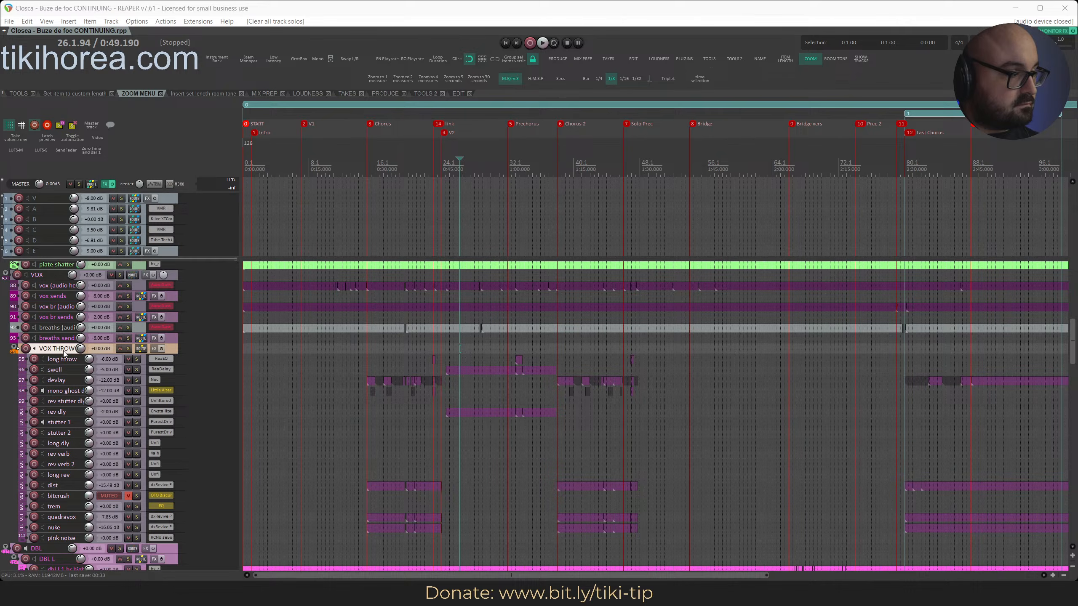
Turn off record monitoring on the mono ghost and stutter 1 tracks in the VOX THROWS folder and save the project
{"action": "left_click_drag", "start_coordinate": [64, 352], "coordinate": [79, 375]}
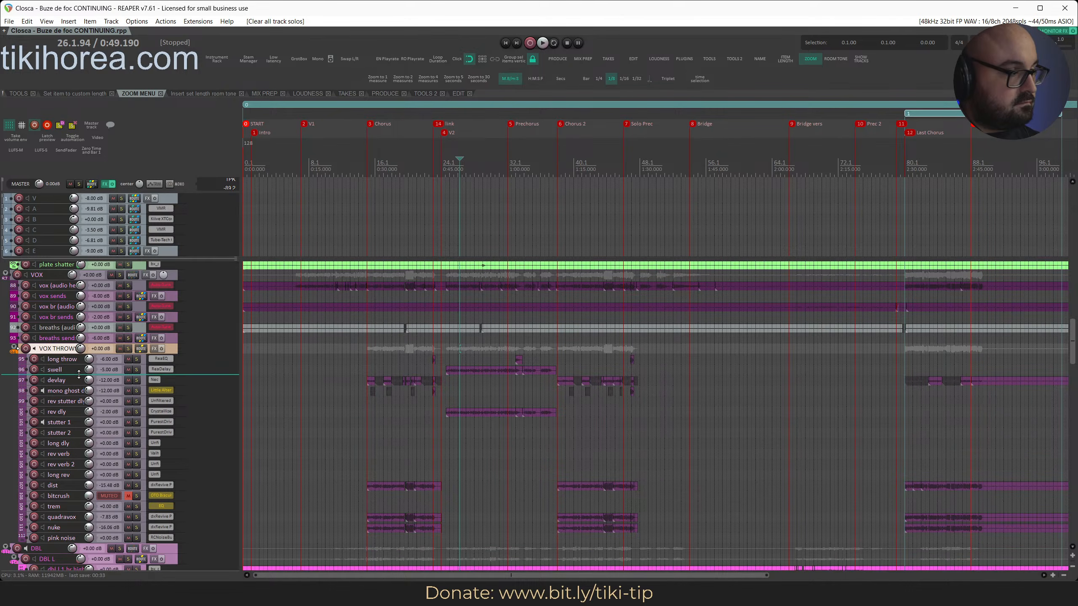
{"action": "scroll", "coordinate": [79, 375], "scroll_direction": "up", "scroll_amount": 1}
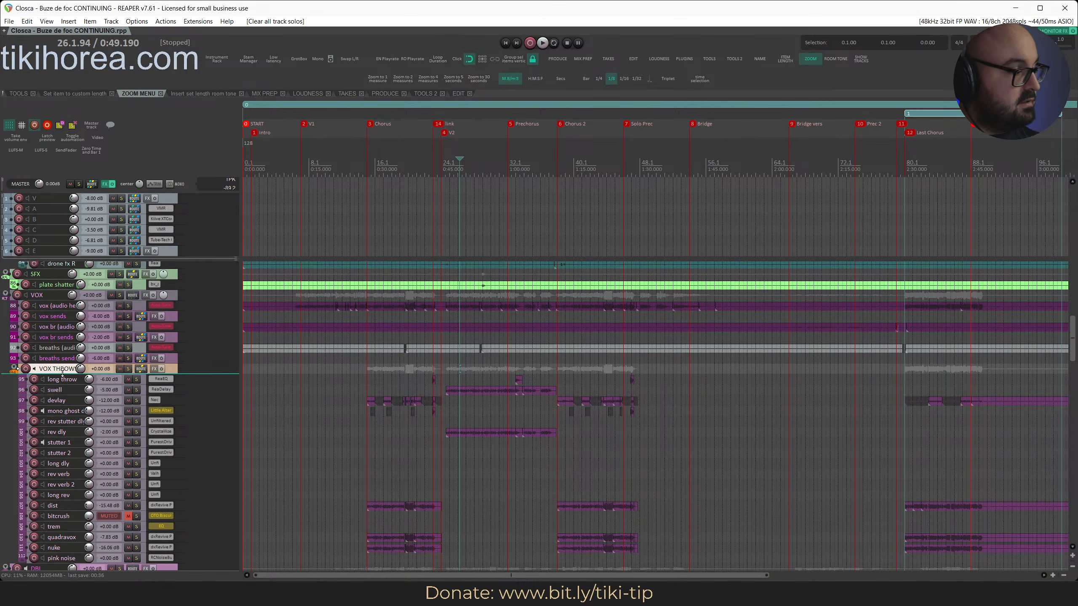
{"action": "scroll", "coordinate": [70, 359], "scroll_direction": "down", "scroll_amount": 2}
{"action": "left_click", "coordinate": [69, 359]}
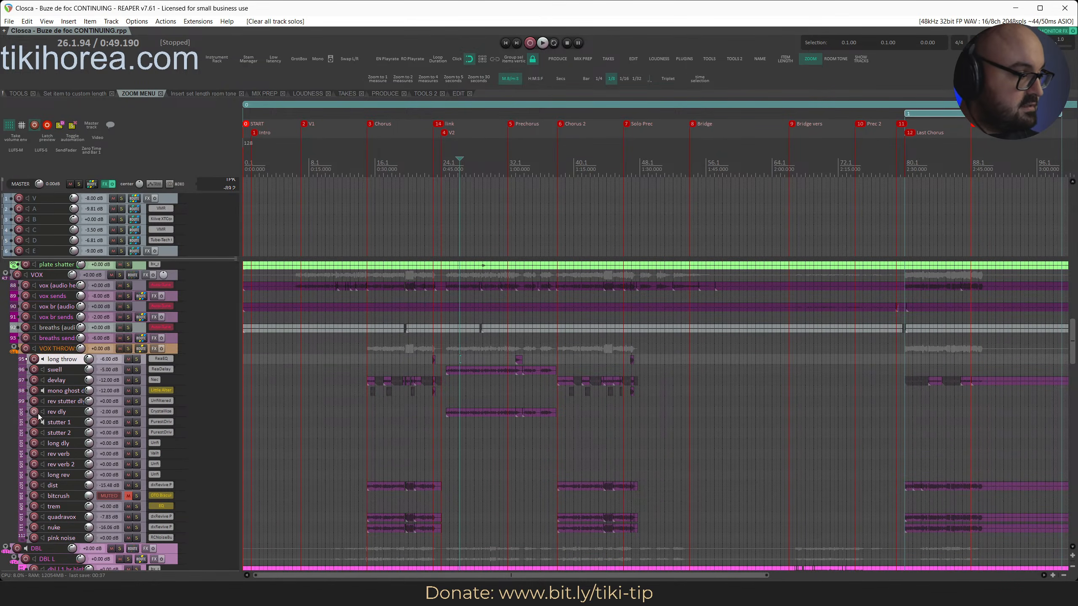
{"action": "left_click", "coordinate": [42, 392]}
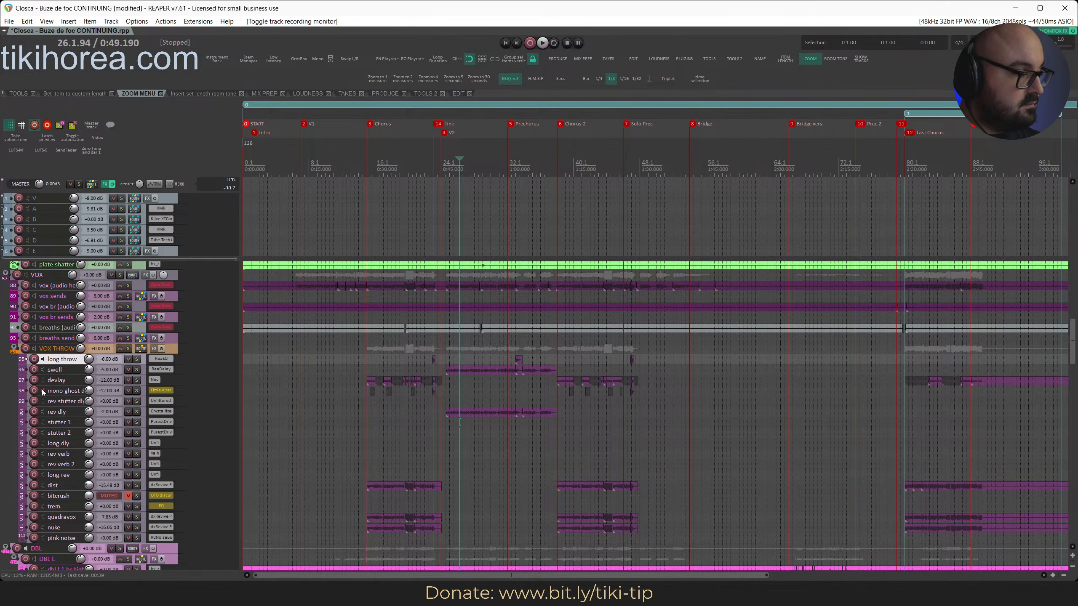
{"action": "key", "text": "ctrl+s"}
Look over the vocal throw items from the first chorus to the outro and clear all selections
{"action": "left_click_drag", "start_coordinate": [399, 344], "coordinate": [623, 379]}
{"action": "scroll", "coordinate": [492, 296], "scroll_direction": "down", "scroll_amount": 2}
{"action": "scroll", "coordinate": [492, 296], "scroll_direction": "up", "scroll_amount": 1}
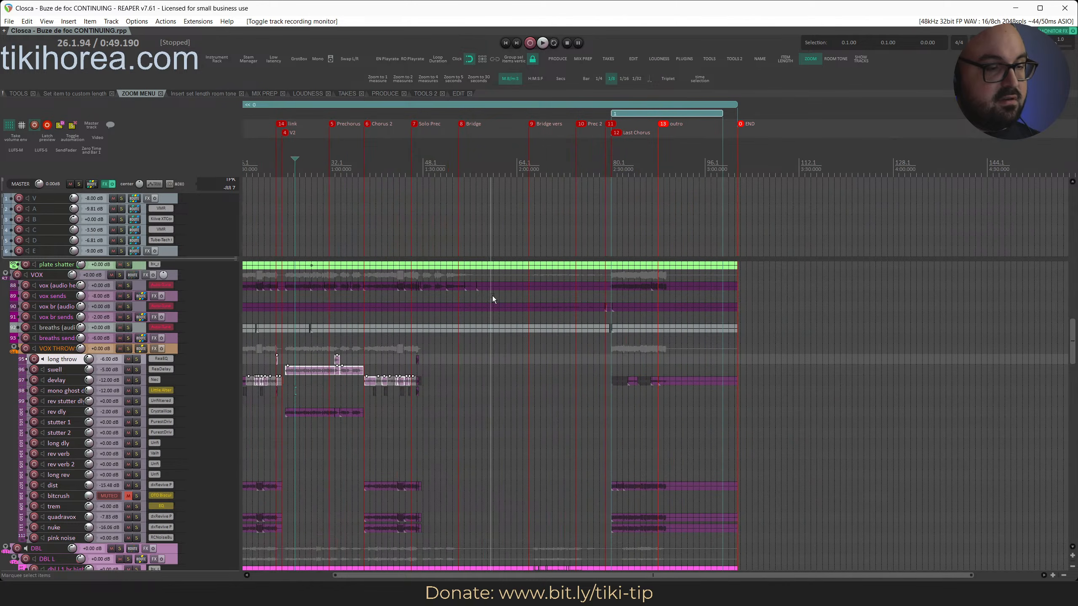
{"action": "scroll", "coordinate": [564, 314], "scroll_direction": "left", "scroll_amount": 3}
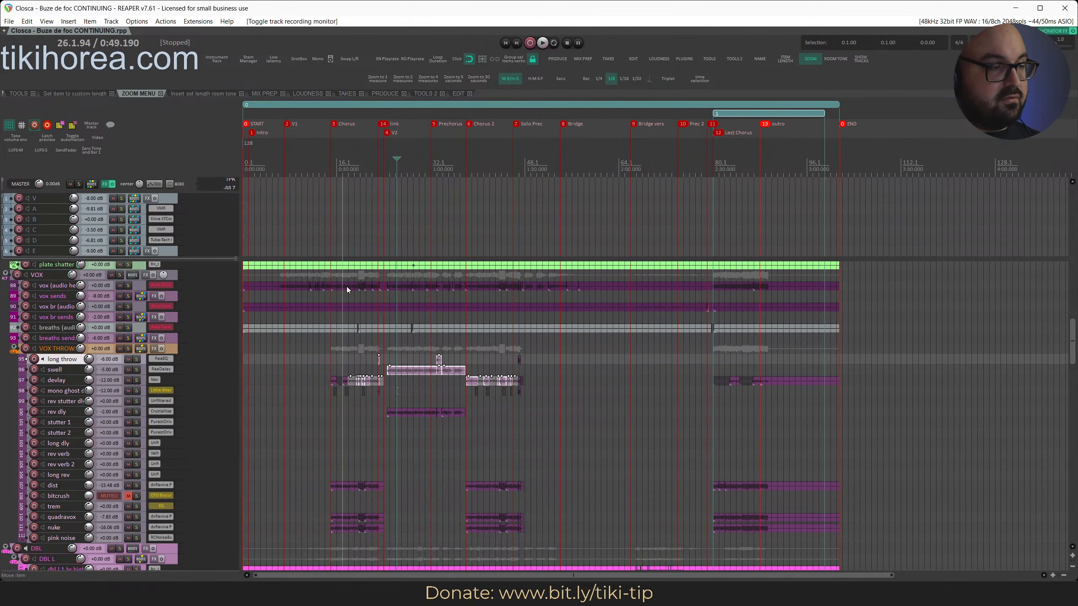
{"action": "left_click_drag", "start_coordinate": [784, 298], "coordinate": [316, 281]}
{"action": "left_click_drag", "start_coordinate": [312, 369], "coordinate": [812, 547]}
{"action": "key", "text": "Escape"}
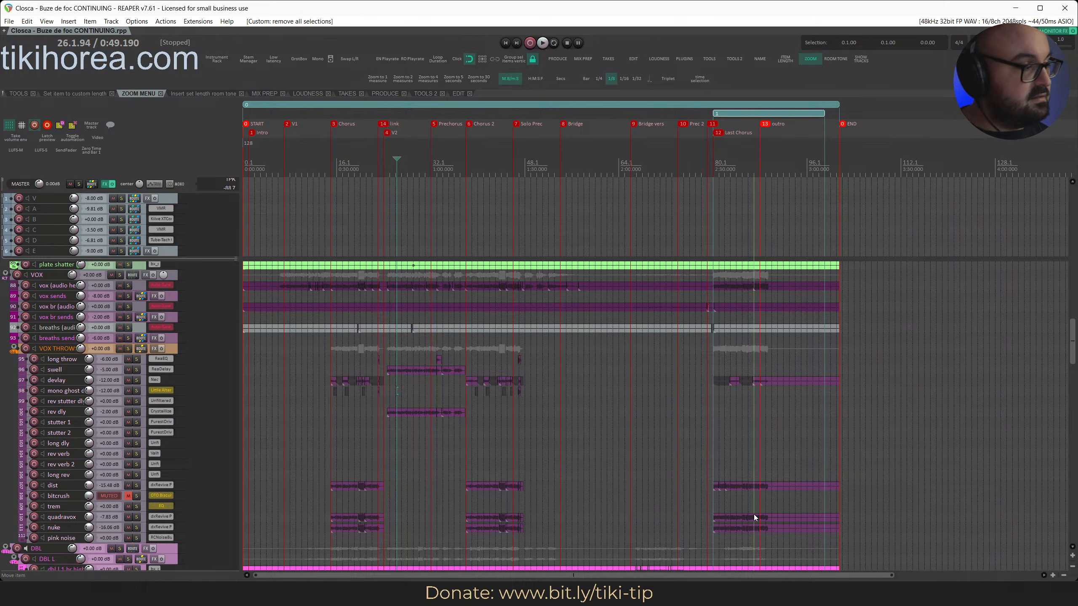
Play from bar 17 in the first chorus, solo the quadravox throw track briefly, then unsolo it and stop playback
{"action": "left_click", "coordinate": [357, 167]}
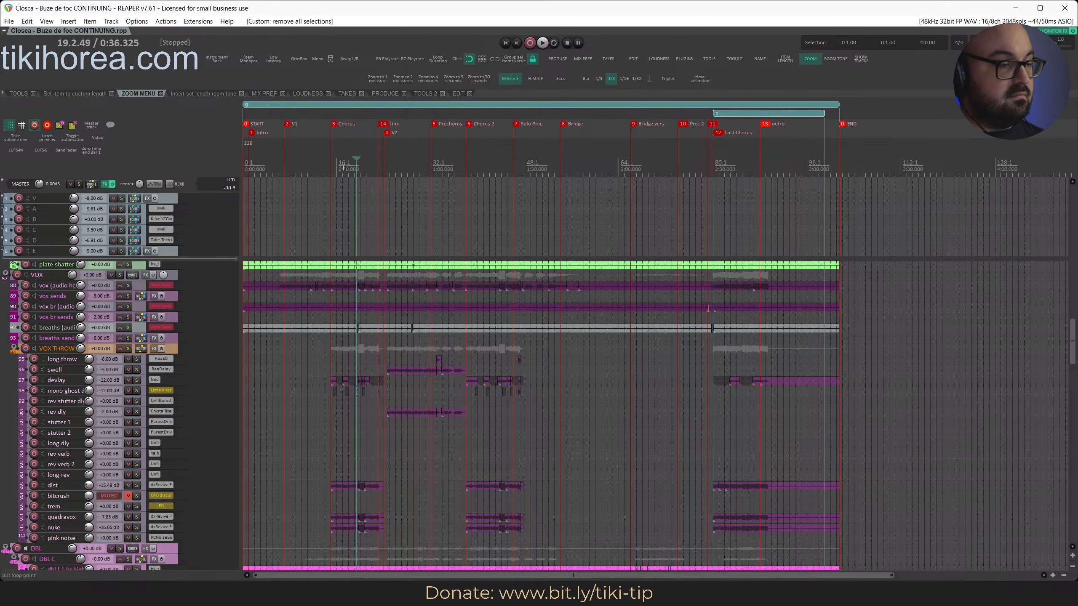
{"action": "left_click", "coordinate": [344, 167]}
{"action": "key", "text": "space"}
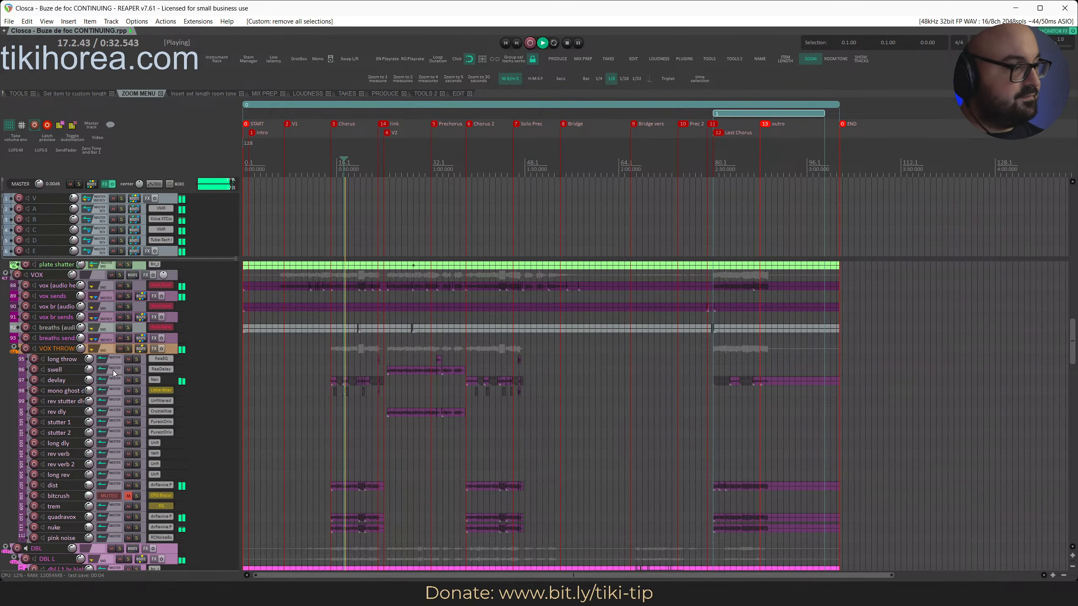
{"action": "scroll", "coordinate": [113, 370], "scroll_direction": "down", "scroll_amount": 1}
{"action": "key", "text": "s"}
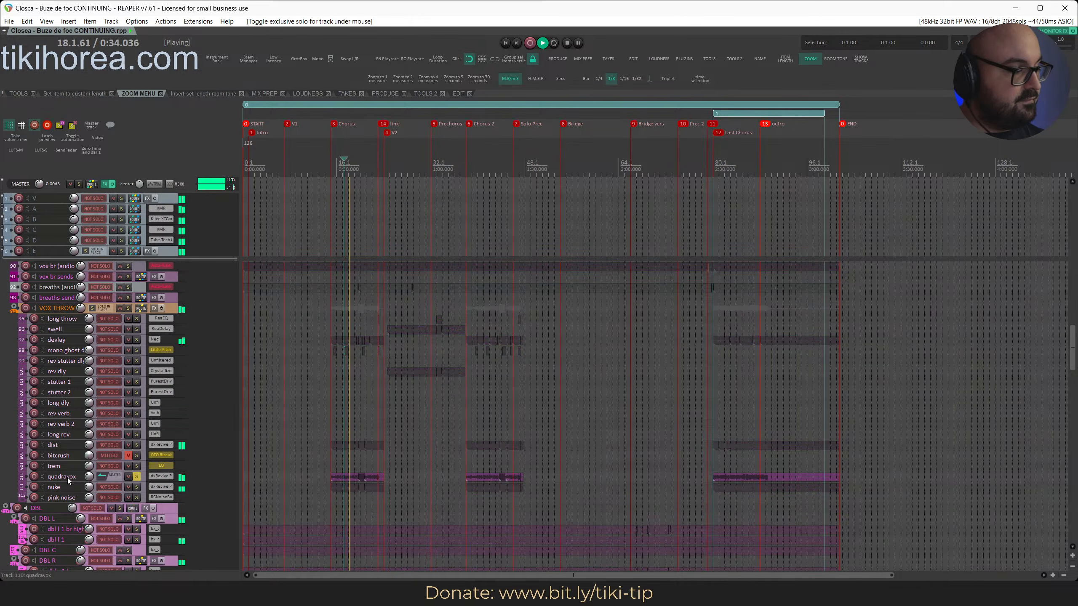
{"action": "left_click", "coordinate": [136, 476]}
{"action": "key", "text": "space"}
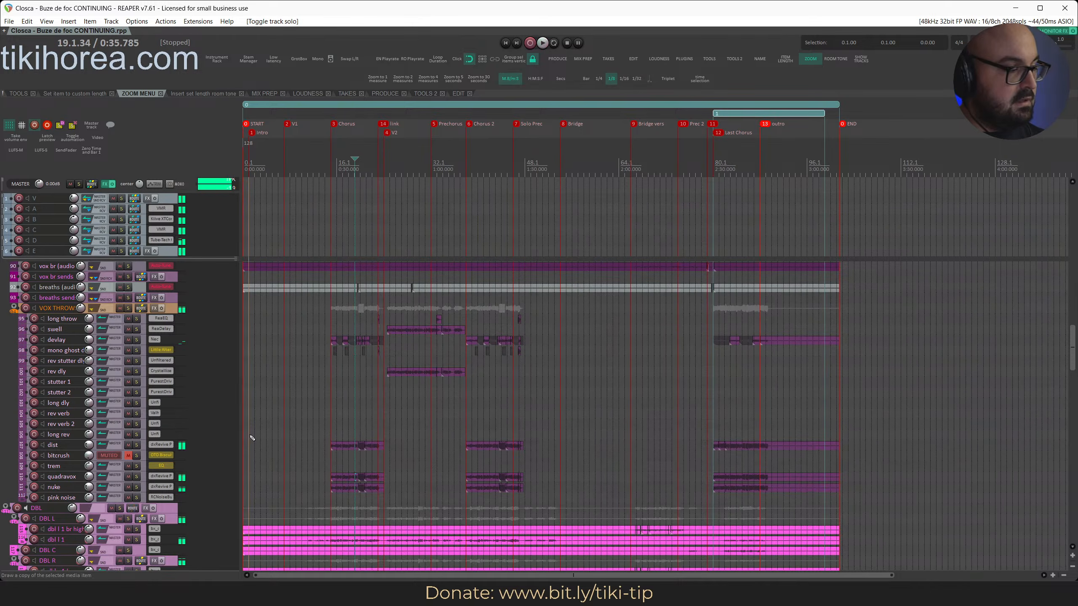
Play the opening bars of the full mix from the song's start and stop playback
{"action": "scroll", "coordinate": [367, 339], "scroll_direction": "up", "scroll_amount": 2}
{"action": "scroll", "coordinate": [368, 339], "scroll_direction": "down", "scroll_amount": 2}
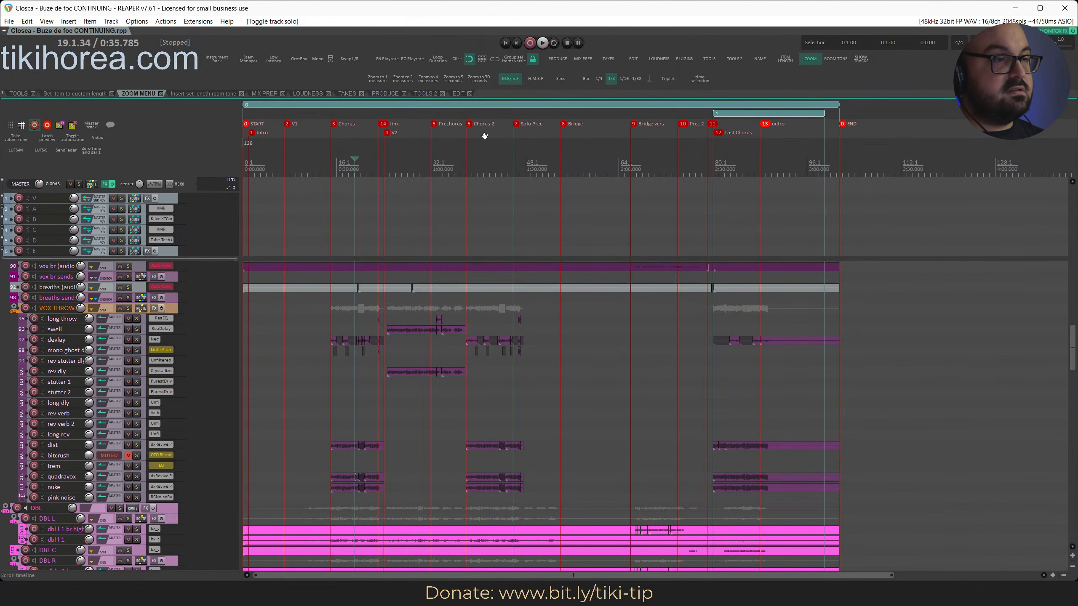
{"action": "left_click", "coordinate": [339, 164]}
{"action": "key", "text": "Home"}
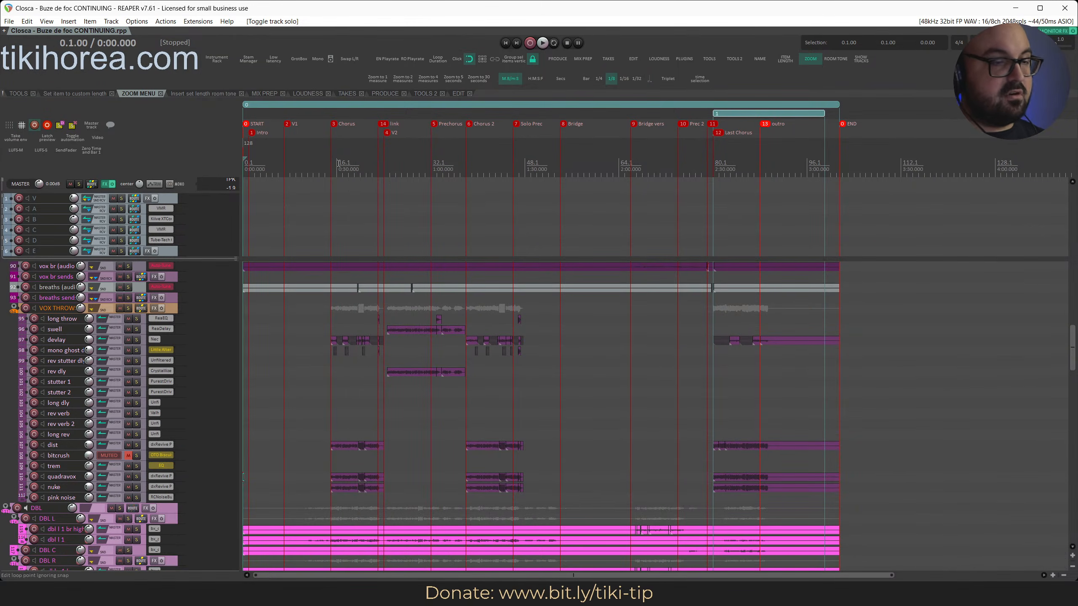
{"action": "key", "text": "space"}
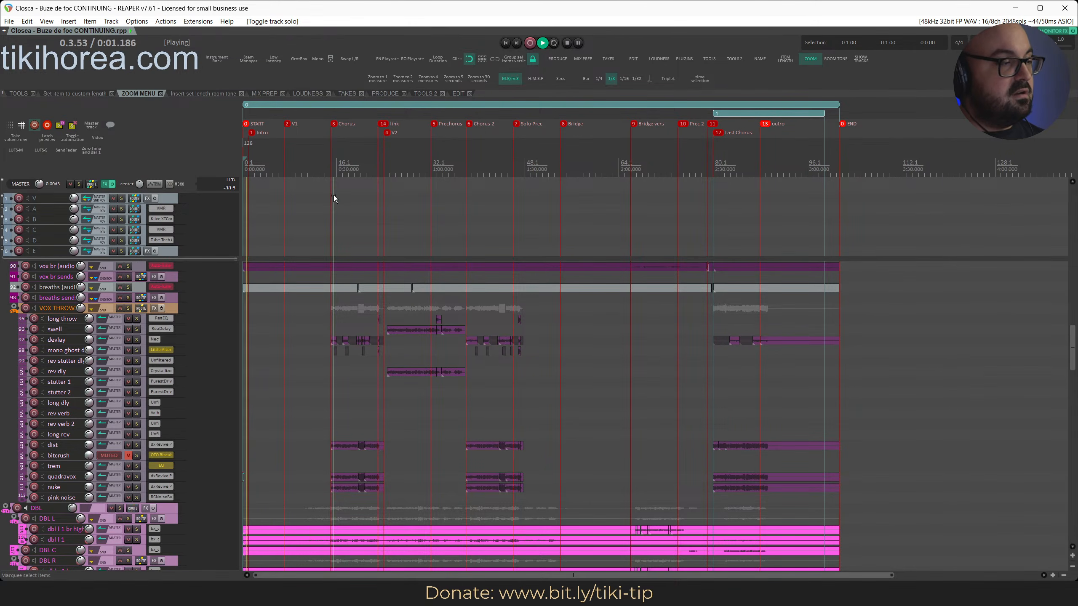
{"action": "scroll", "coordinate": [268, 471], "scroll_direction": "down", "scroll_amount": 2}
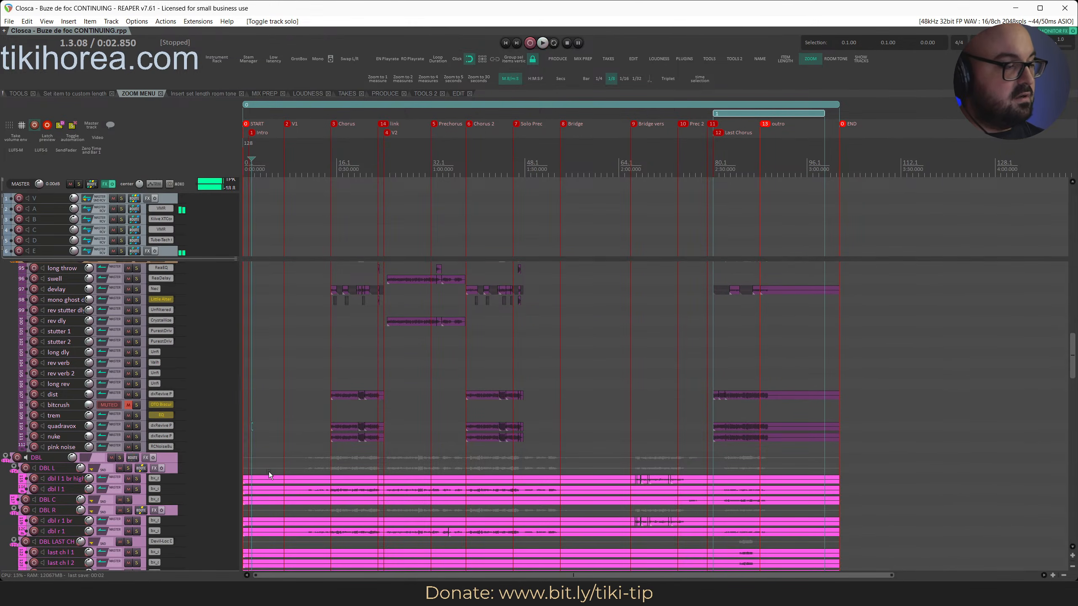
{"action": "key", "text": "space"}
Select the Piano intro track in the KEYS folder
{"action": "scroll", "coordinate": [268, 472], "scroll_direction": "up", "scroll_amount": 10}
{"action": "scroll", "coordinate": [268, 472], "scroll_direction": "up", "scroll_amount": 1}
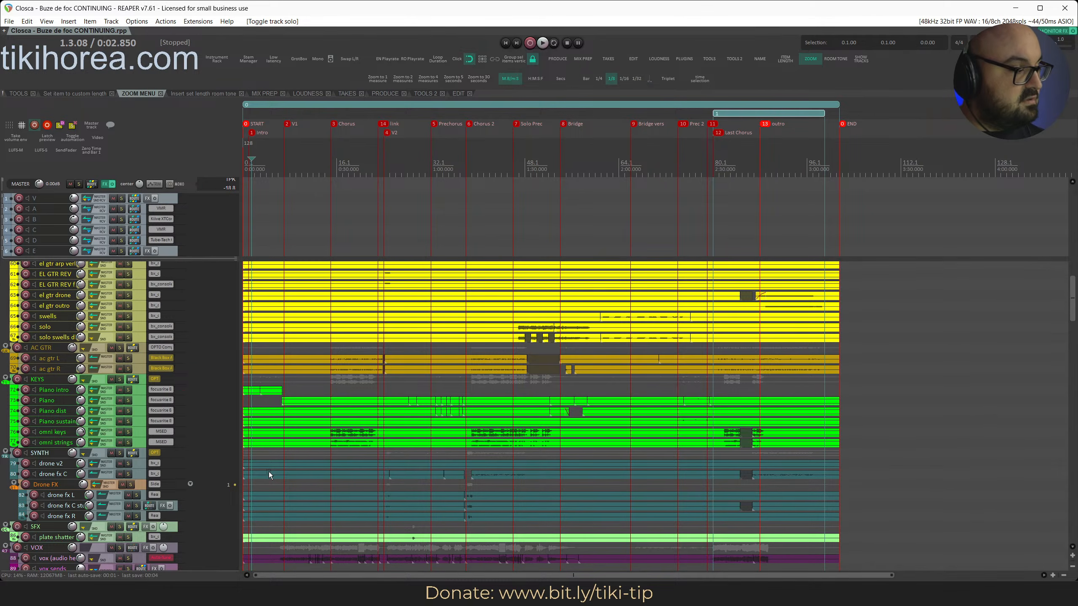
{"action": "scroll", "coordinate": [268, 472], "scroll_direction": "up", "scroll_amount": 1}
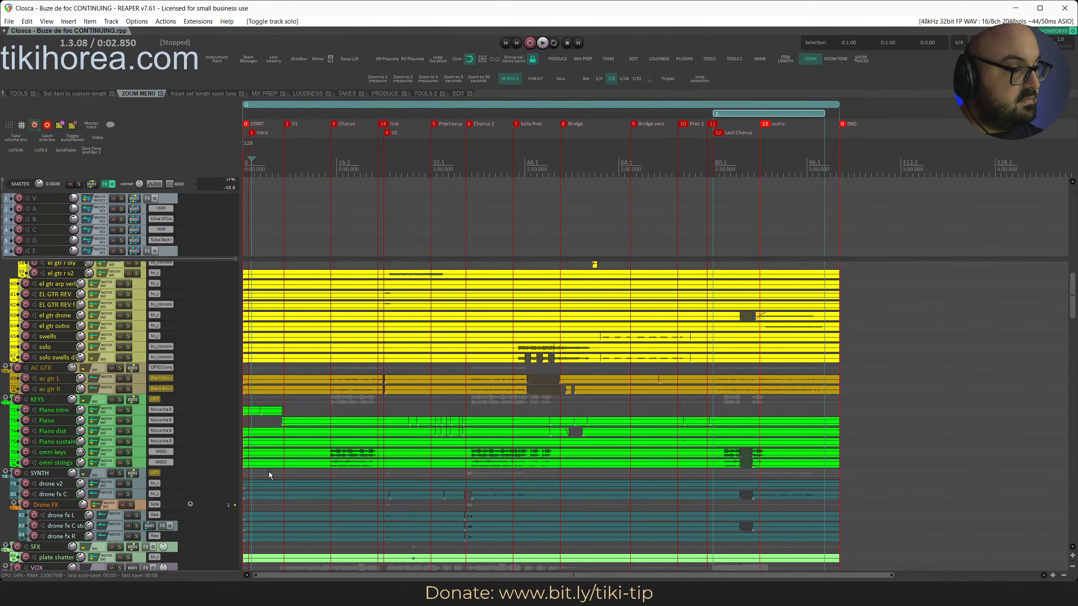
{"action": "scroll", "coordinate": [268, 472], "scroll_direction": "up", "scroll_amount": 3}
{"action": "scroll", "coordinate": [271, 474], "scroll_direction": "left", "scroll_amount": 2}
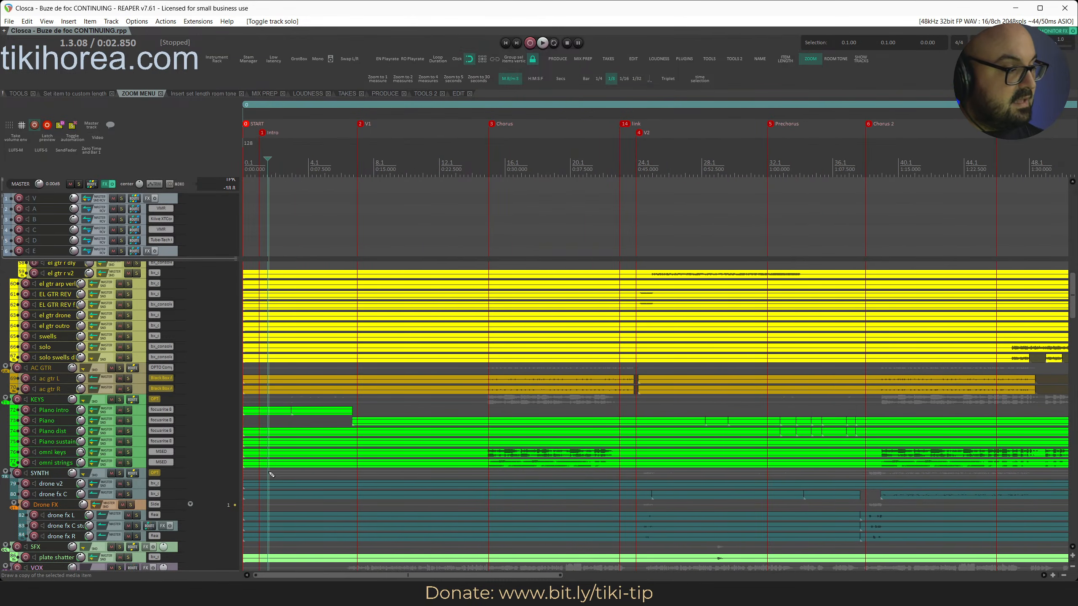
{"action": "scroll", "coordinate": [284, 438], "scroll_direction": "up", "scroll_amount": 3}
{"action": "scroll", "coordinate": [284, 438], "scroll_direction": "down", "scroll_amount": 1}
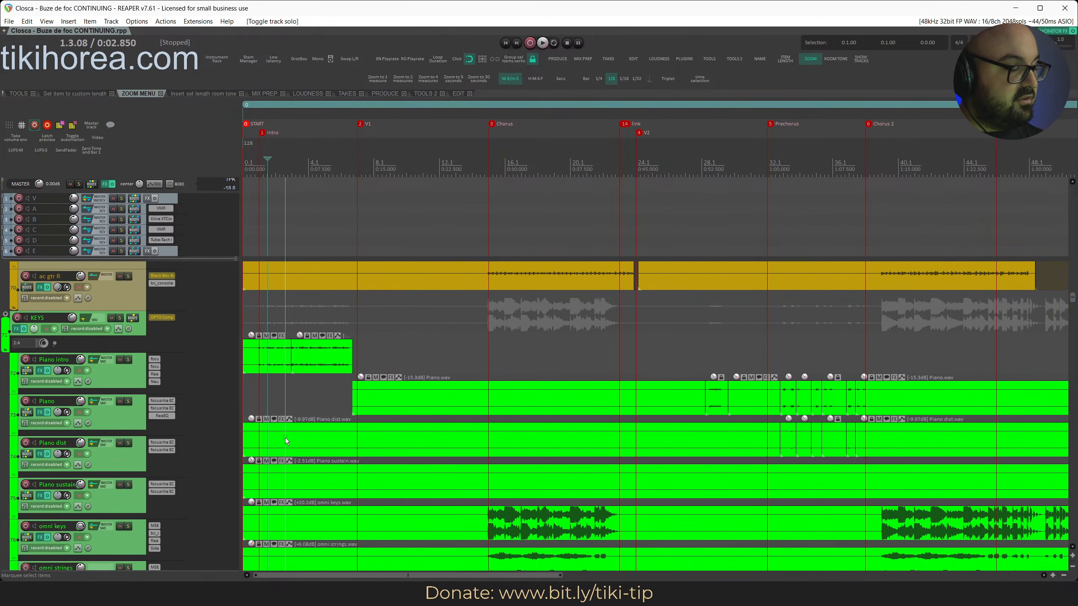
{"action": "scroll", "coordinate": [271, 436], "scroll_direction": "up", "scroll_amount": 1}
{"action": "left_click", "coordinate": [126, 399]}
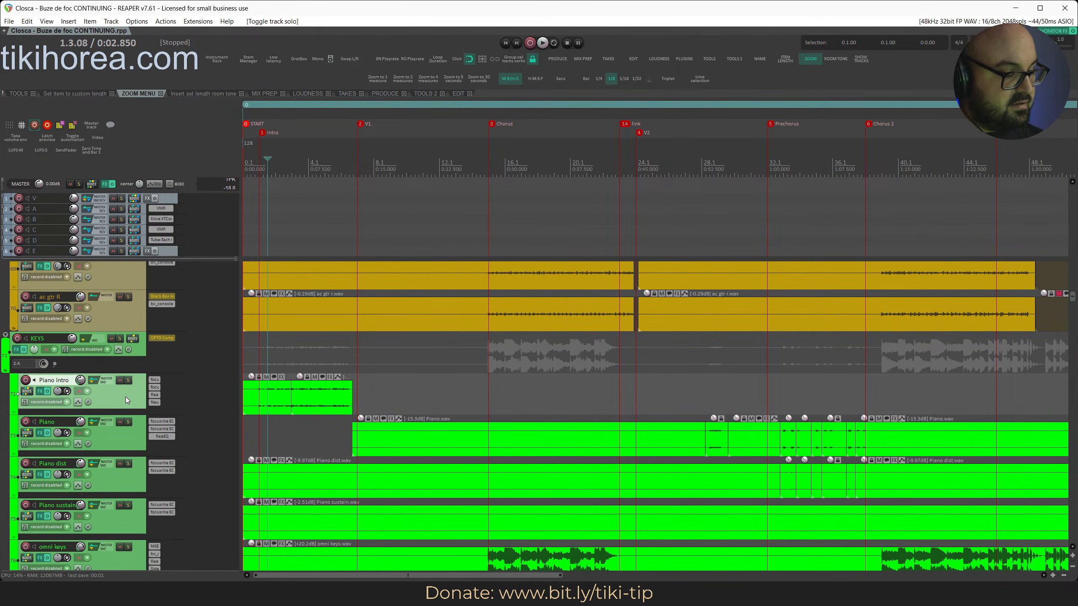
{"action": "key", "text": "ctrl+t"}
{"action": "key", "text": "ctrl+z"}
{"action": "key", "text": "ctrl+z"}
{"action": "left_click", "coordinate": [122, 398]}
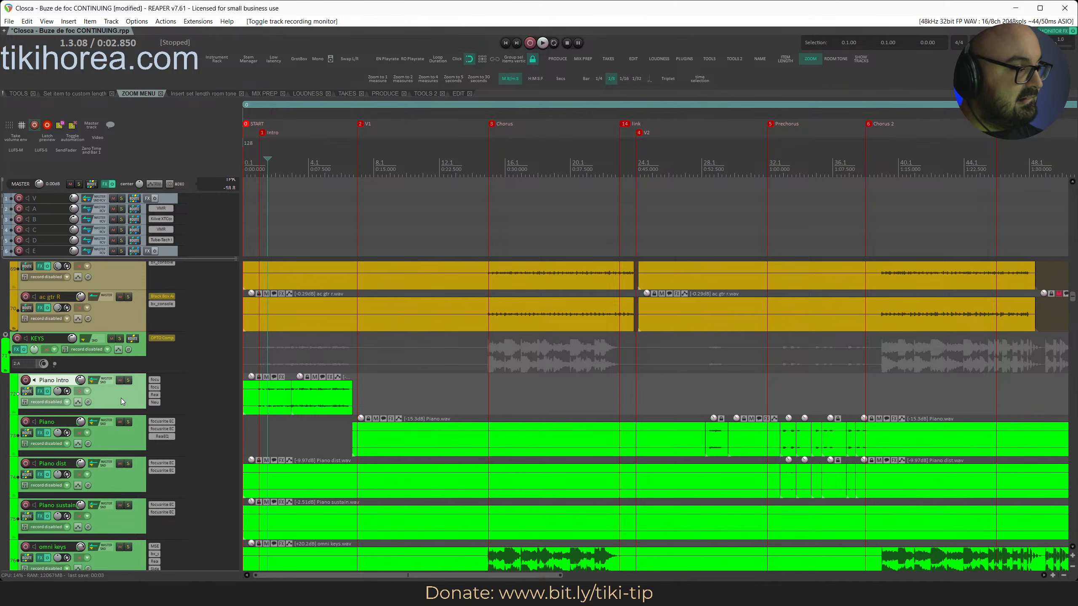
Review the routing of the KEYS folder and the sends of the Piano intro track
{"action": "left_click", "coordinate": [132, 339]}
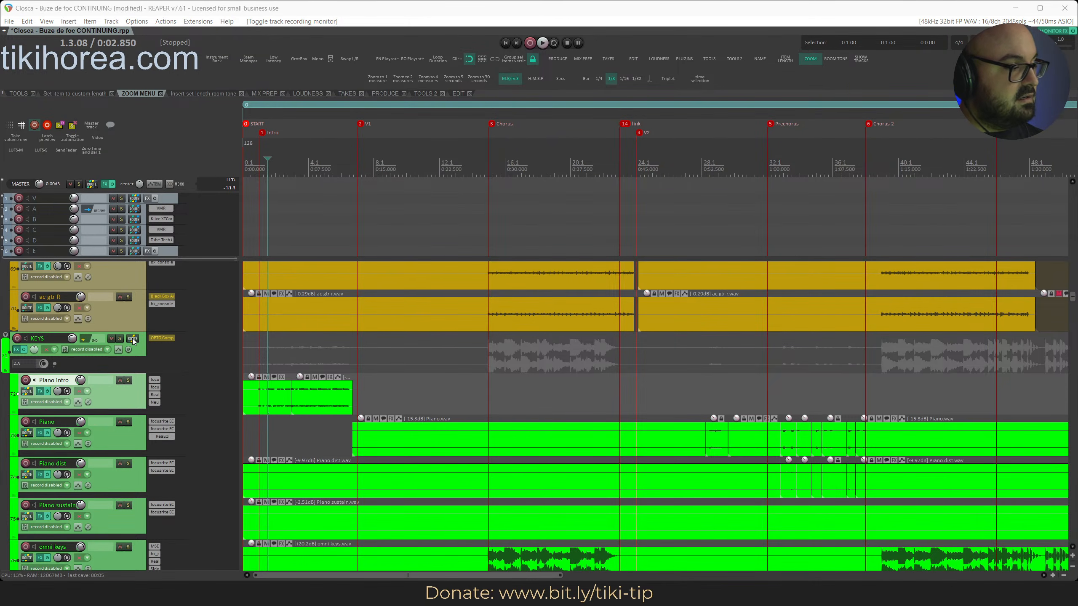
{"action": "key", "text": "Escape"}
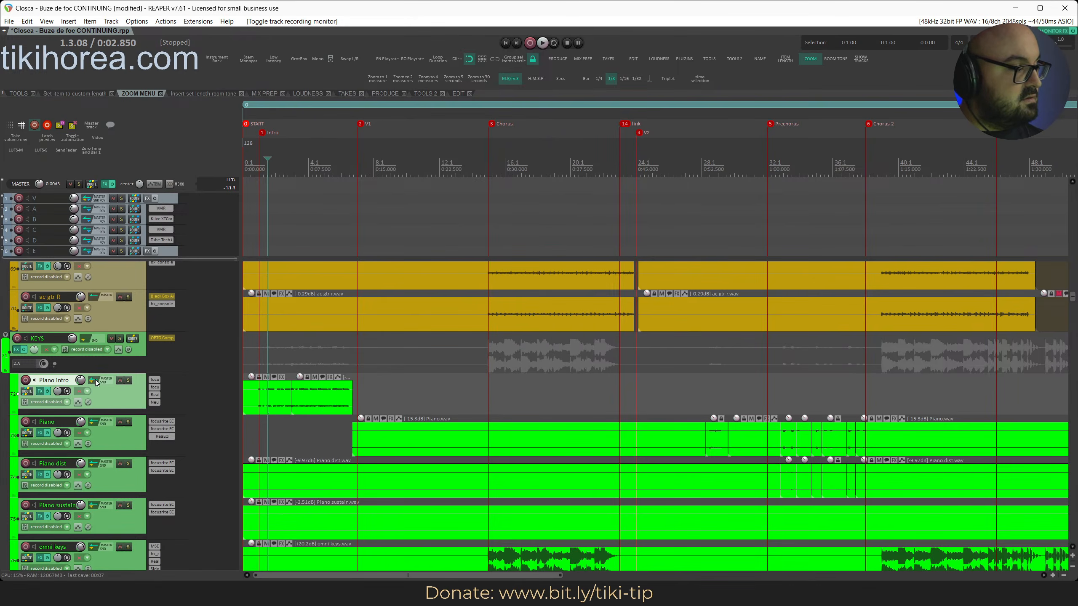
{"action": "left_click", "coordinate": [25, 392]}
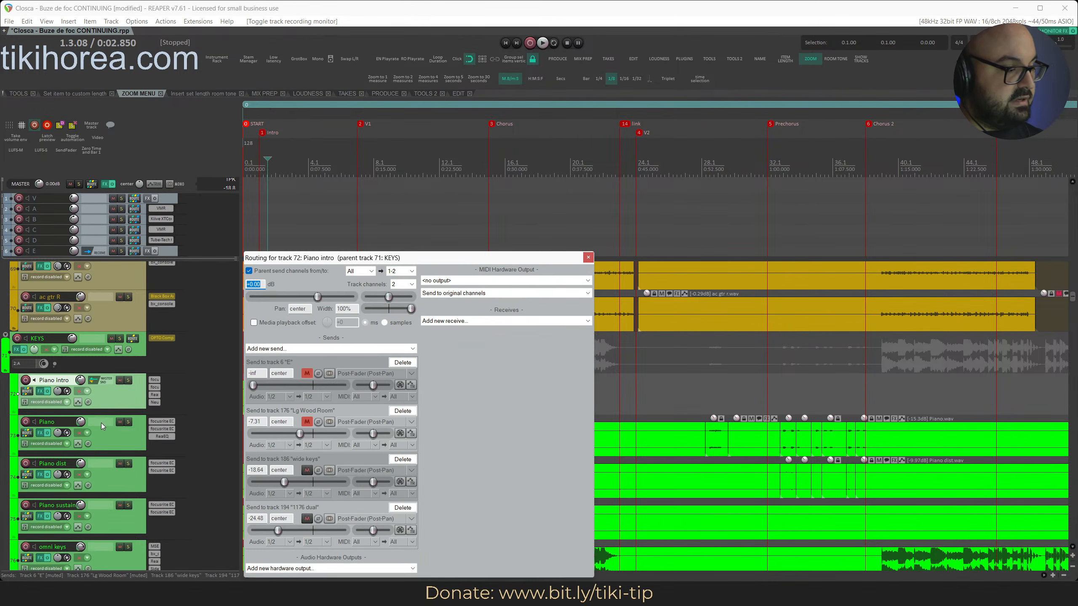
{"action": "key", "text": "Escape"}
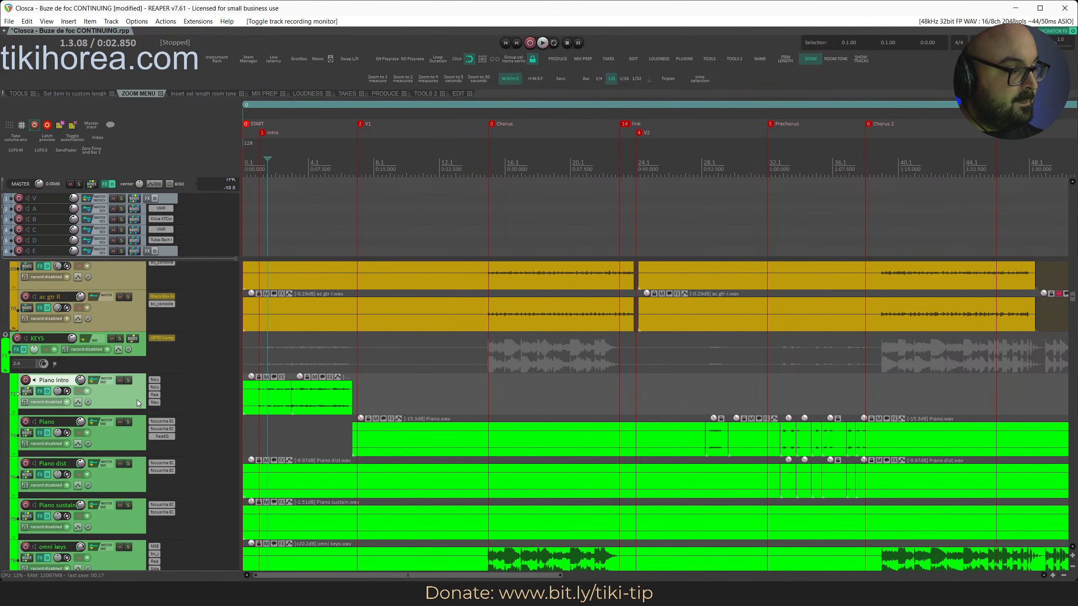
Add a new track directly below Piano intro and copy the intro piano items onto it at the same position
{"action": "key", "text": "ctrl+t"}
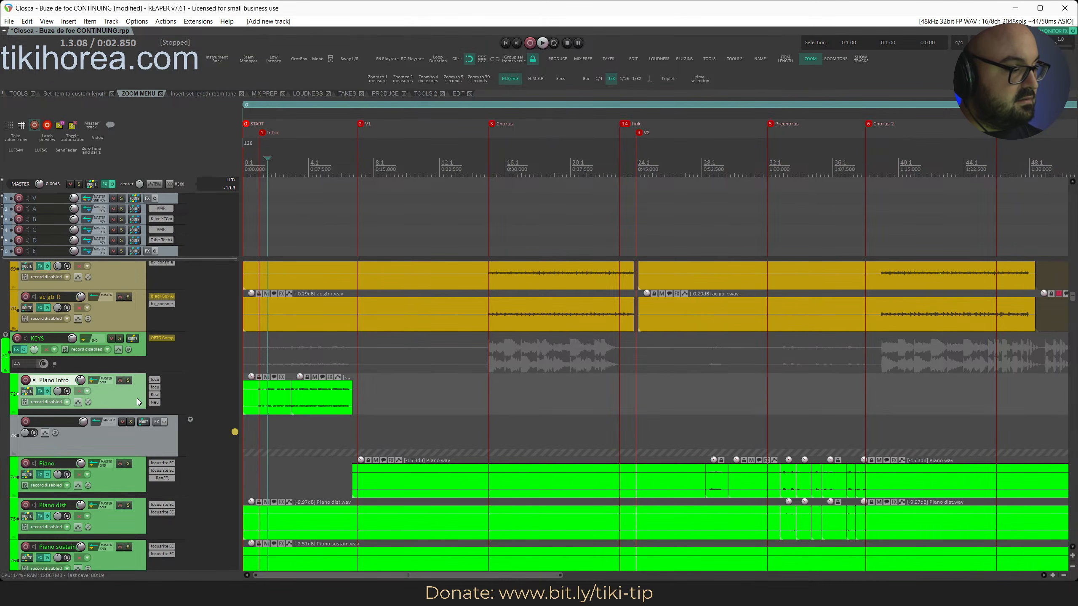
{"action": "left_click", "coordinate": [271, 401]}
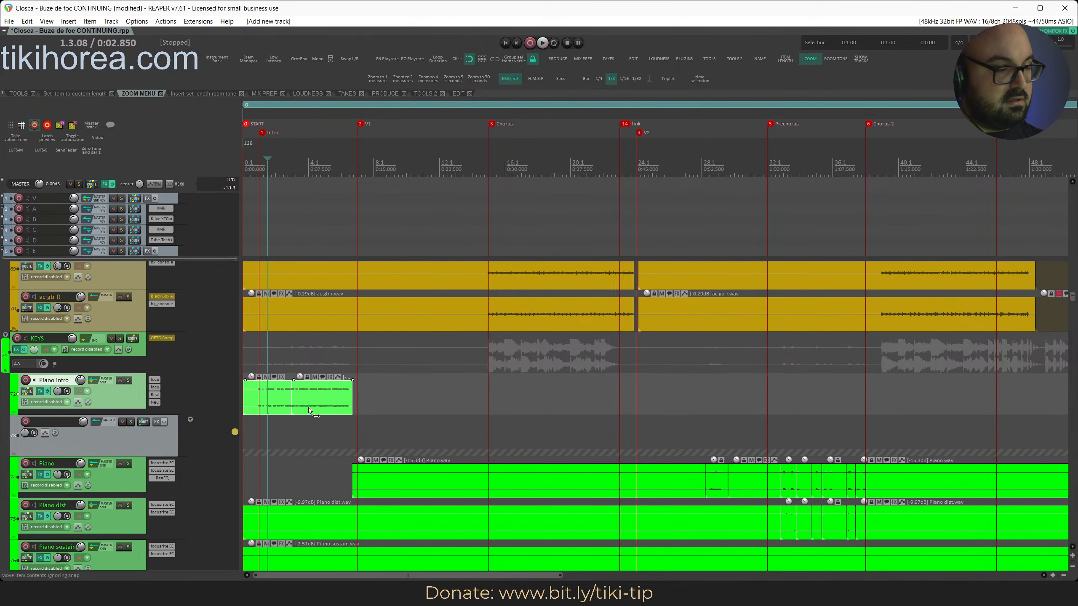
{"action": "left_click_drag", "start_coordinate": [278, 405], "coordinate": [314, 422]}
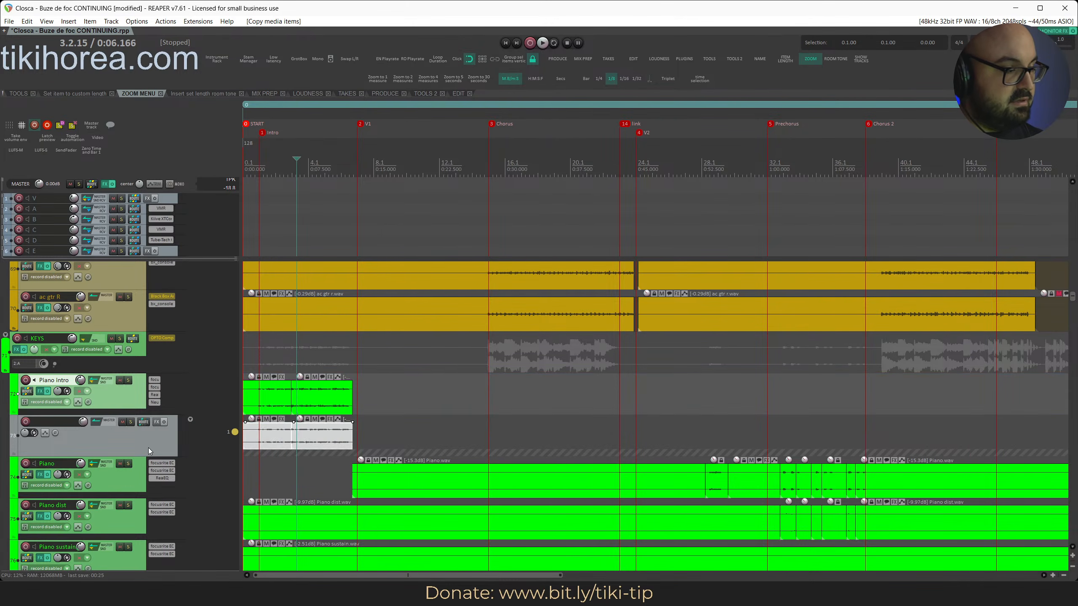
Add the ValhallaSupermassive VST3 plug-in to the new track and place its window clear of the track controls
{"action": "left_click", "coordinate": [156, 422]}
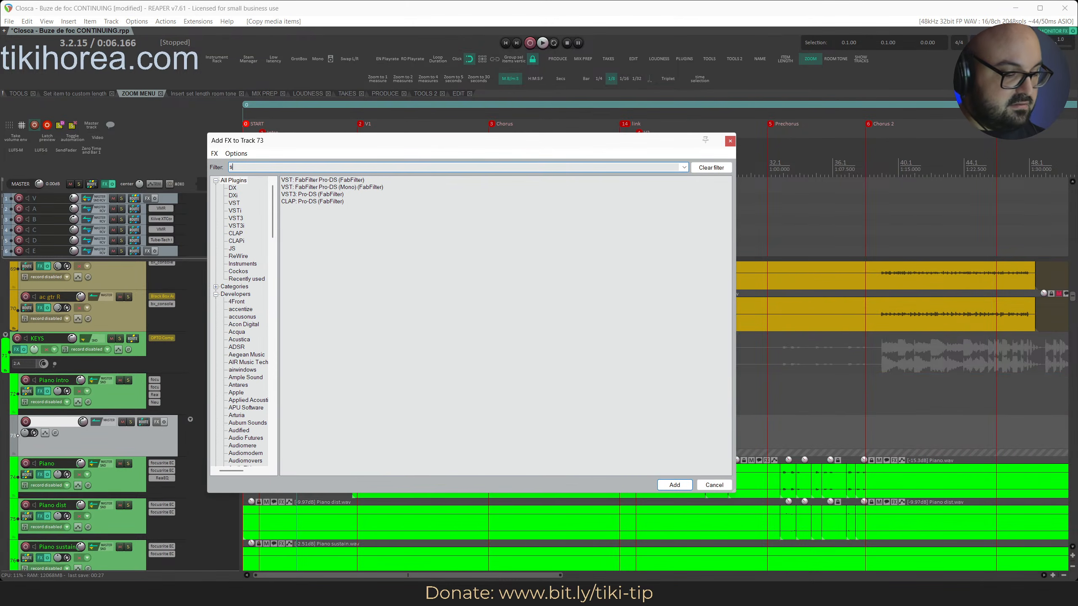
{"action": "type", "text": "super"}
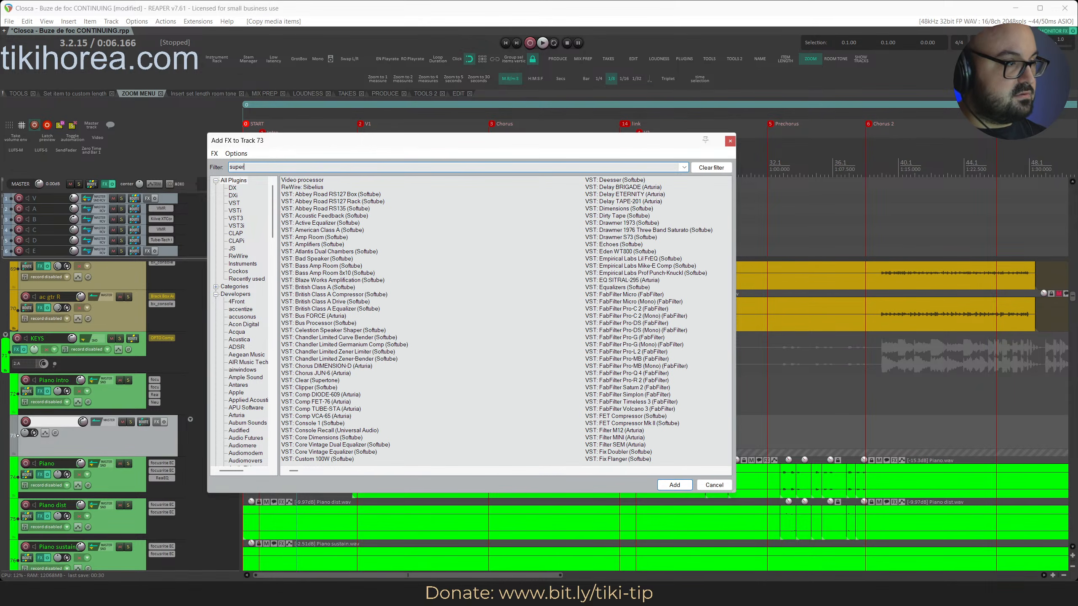
{"action": "type", "text": "massi"}
{"action": "key", "text": "Return"}
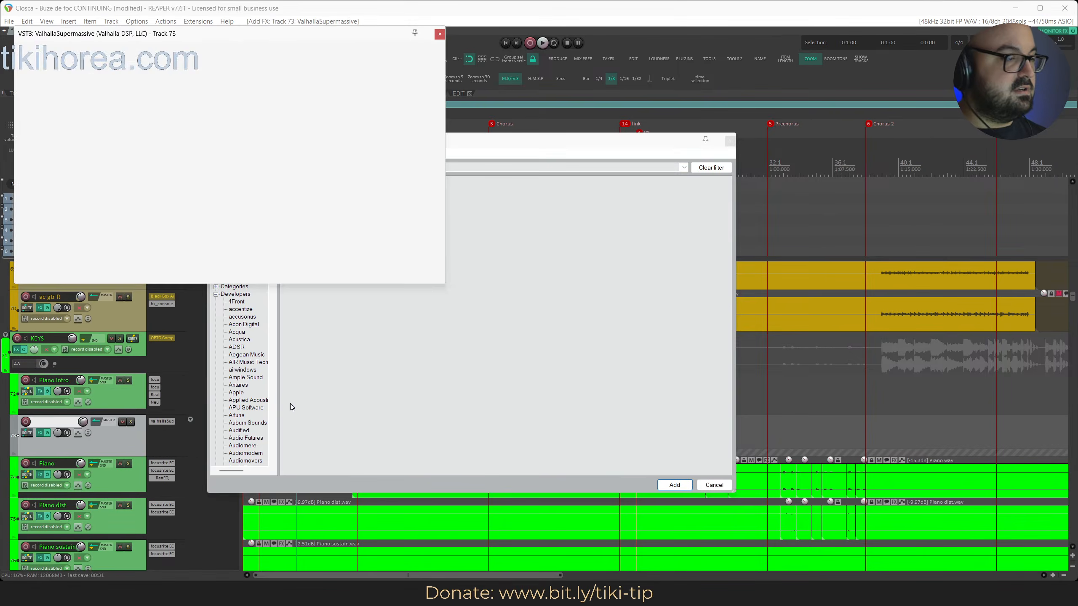
{"action": "left_click_drag", "start_coordinate": [169, 38], "coordinate": [494, 83]}
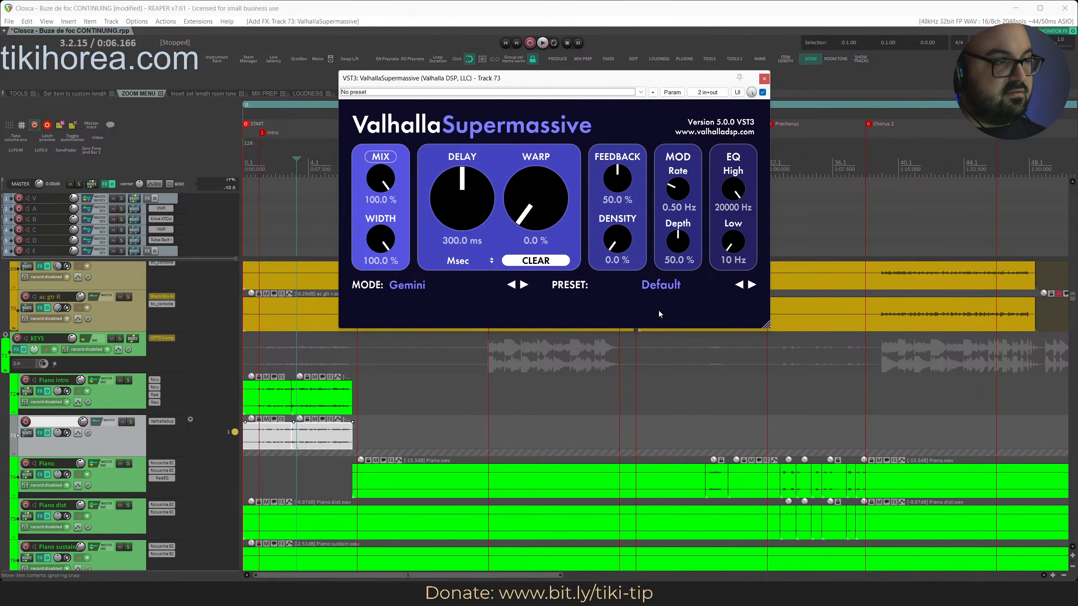
Load the Splashy Synth preset from ValhallaSupermassive's large reverbs
{"action": "left_click", "coordinate": [661, 284]}
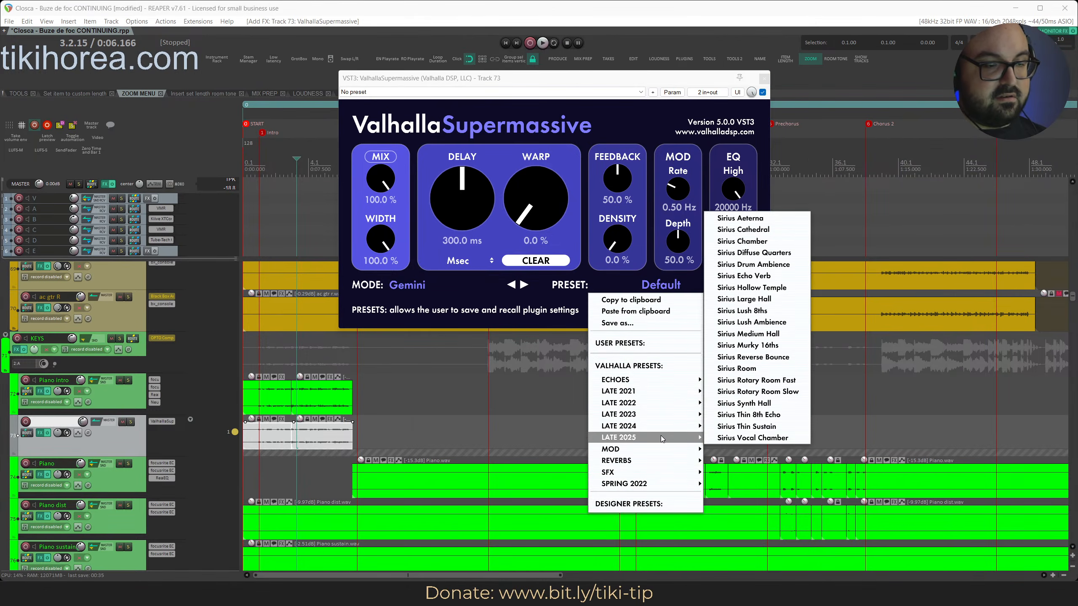
{"action": "mouse_move", "coordinate": [658, 485]}
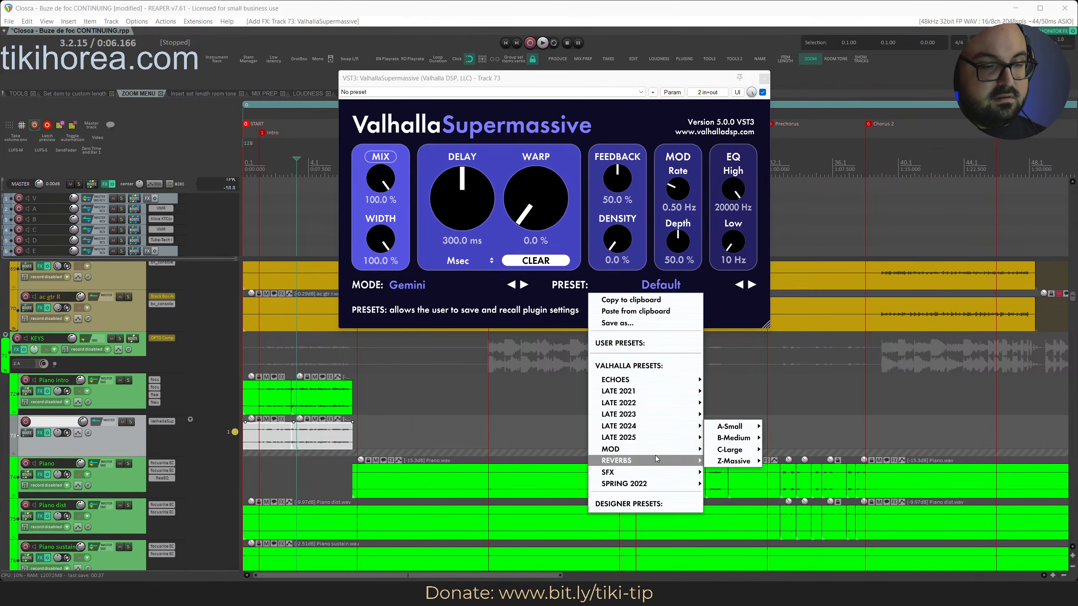
{"action": "mouse_move", "coordinate": [668, 463]}
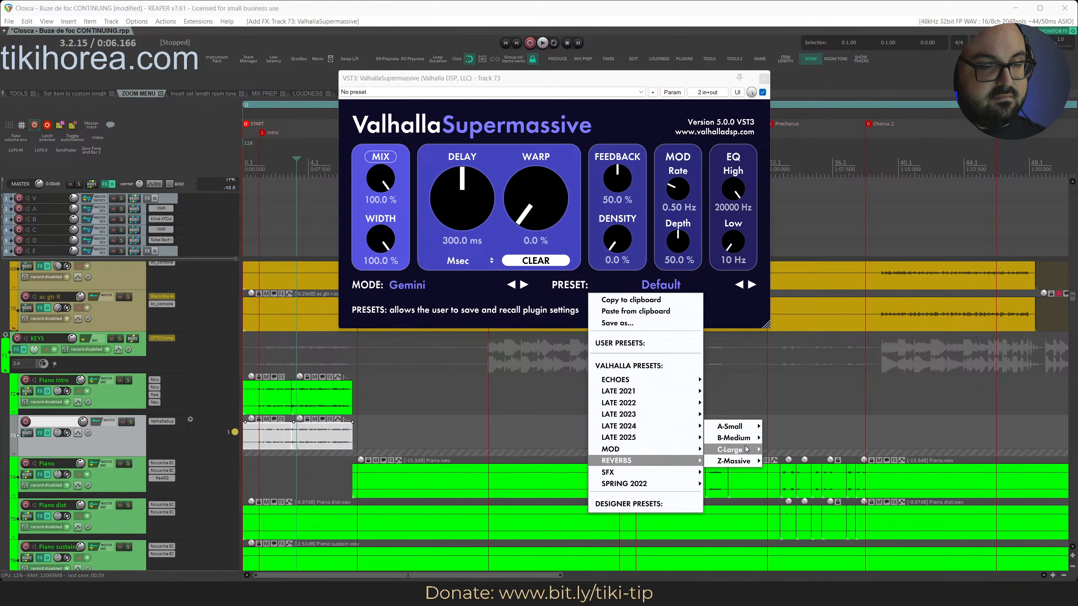
{"action": "mouse_move", "coordinate": [747, 450]}
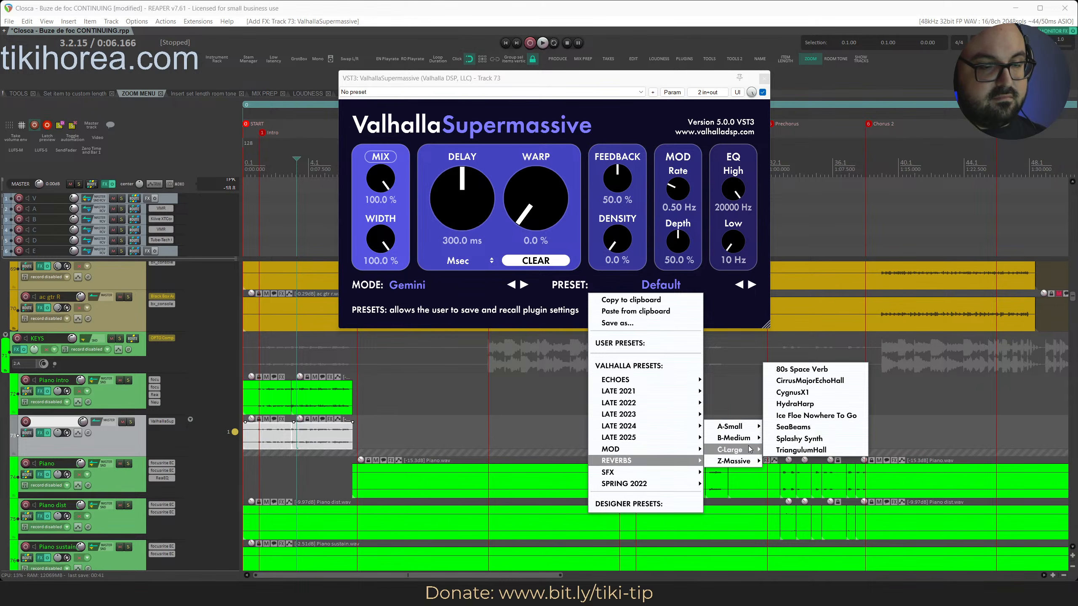
{"action": "left_click", "coordinate": [791, 439]}
Play from the song's opening and lower the duplicated piano track's volume to about -2.84 dB
{"action": "left_click", "coordinate": [255, 133]}
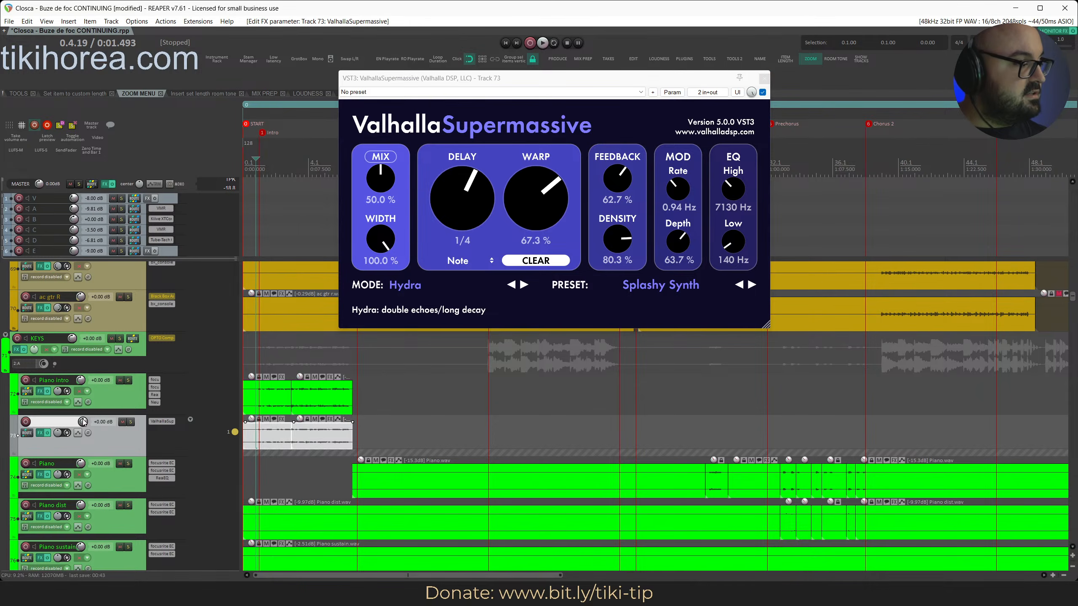
{"action": "key", "text": "space"}
{"action": "mouse_move", "coordinate": [82, 422]}
{"action": "left_mouse_down"}
{"action": "mouse_move", "coordinate": [82, 400]}
{"action": "mouse_move", "coordinate": [82, 409]}
{"action": "left_mouse_up"}
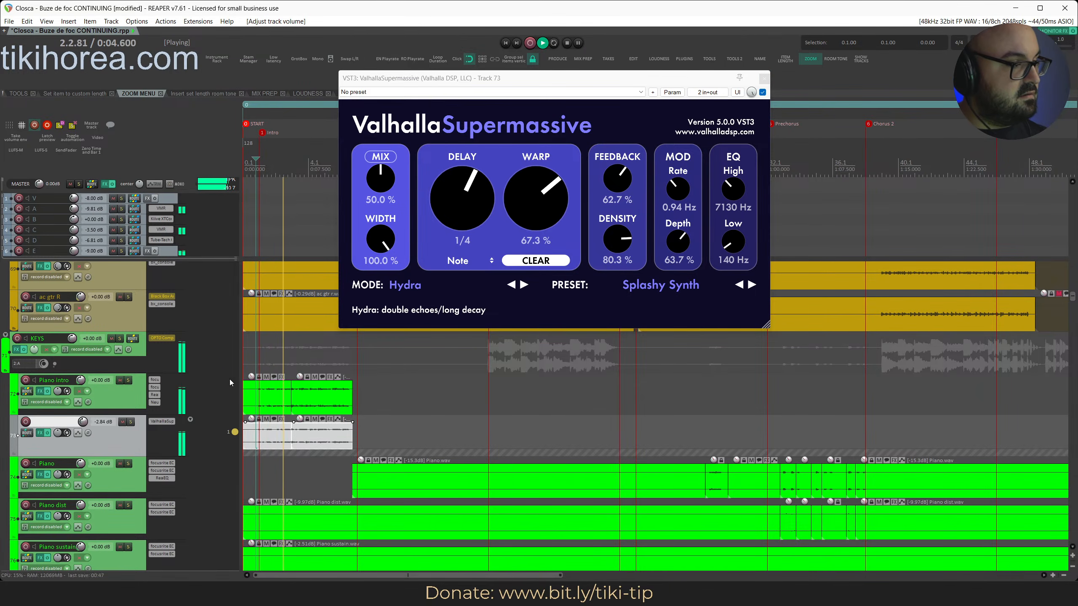
Set the ValhallaSupermassive mix to 100% and play the intro from the song's start, stopping after a few bars
{"action": "left_click_drag", "start_coordinate": [381, 184], "coordinate": [380, 132]}
{"action": "left_click", "coordinate": [265, 181]}
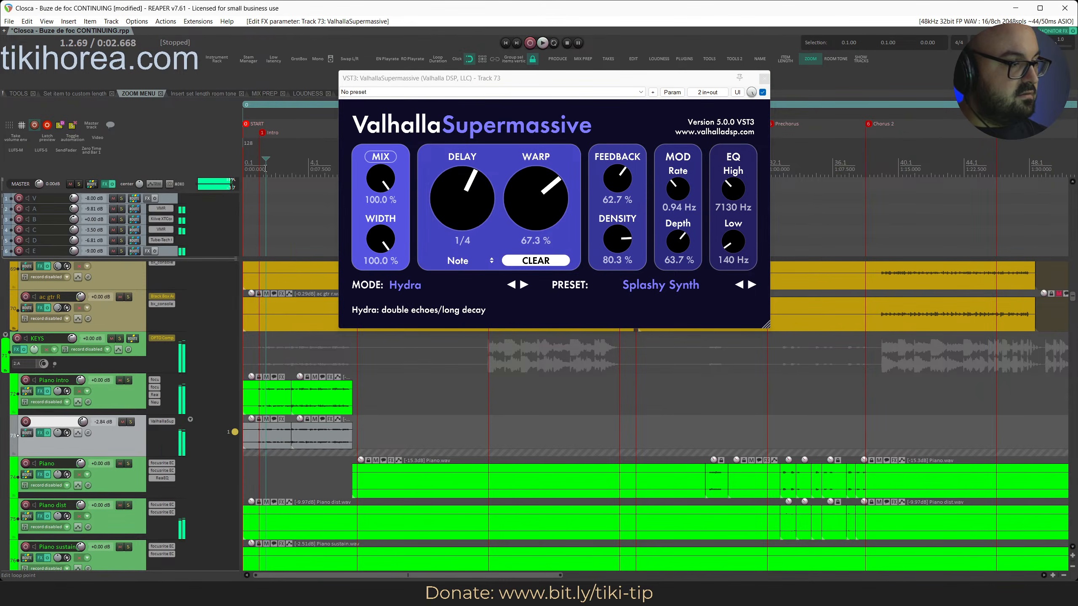
{"action": "key", "text": "space"}
{"action": "key", "text": "w"}
{"action": "key", "text": "space"}
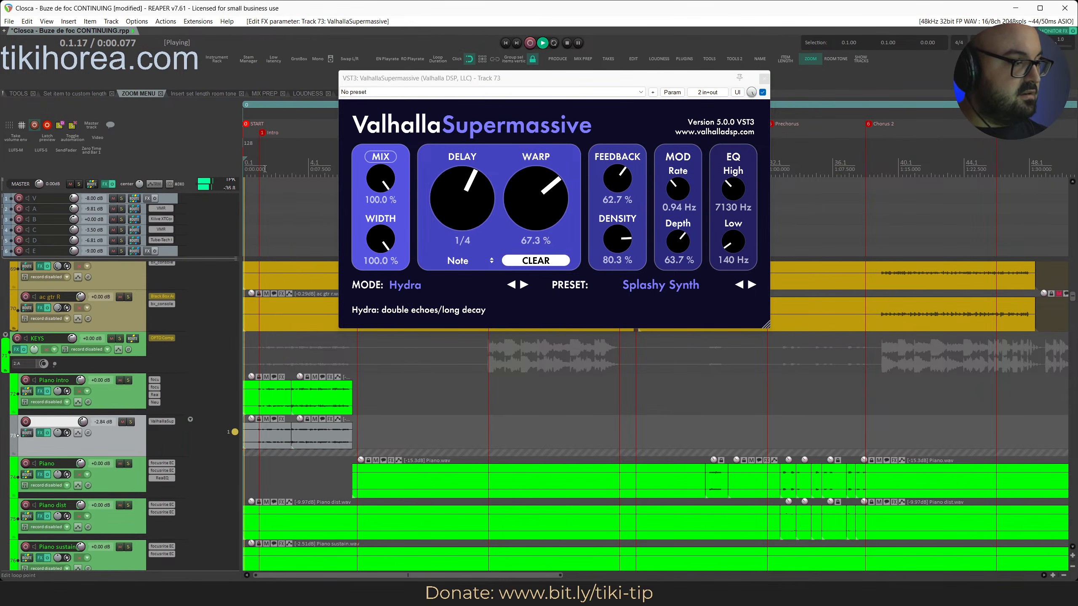
{"action": "left_click", "coordinate": [82, 422]}
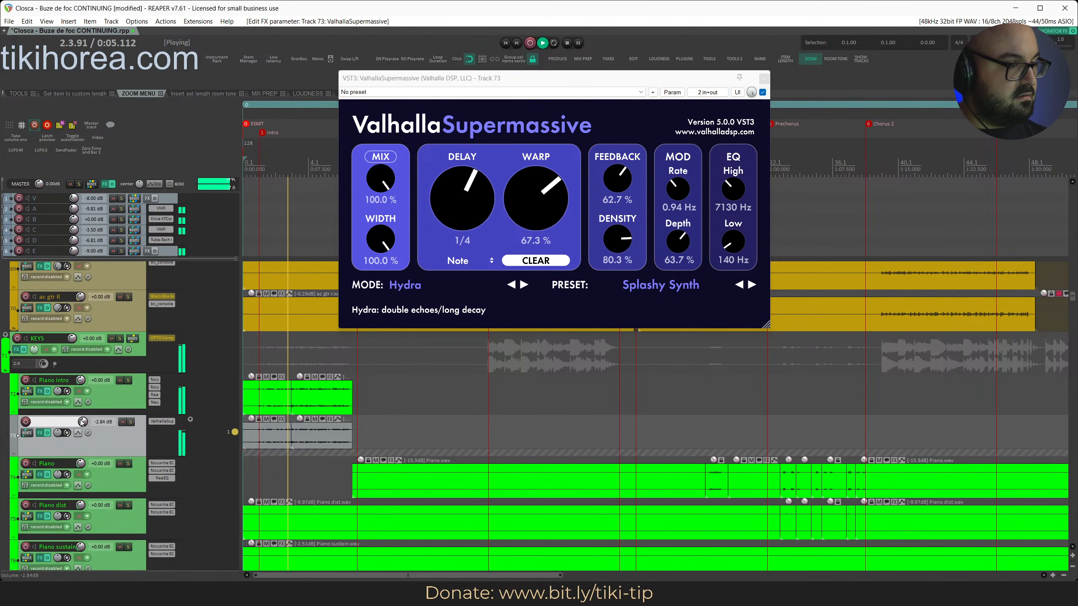
{"action": "key", "text": "space"}
Load the Sirius Synth Hall preset from the Late 2025 group and play from the song's start
{"action": "left_click", "coordinate": [637, 285]}
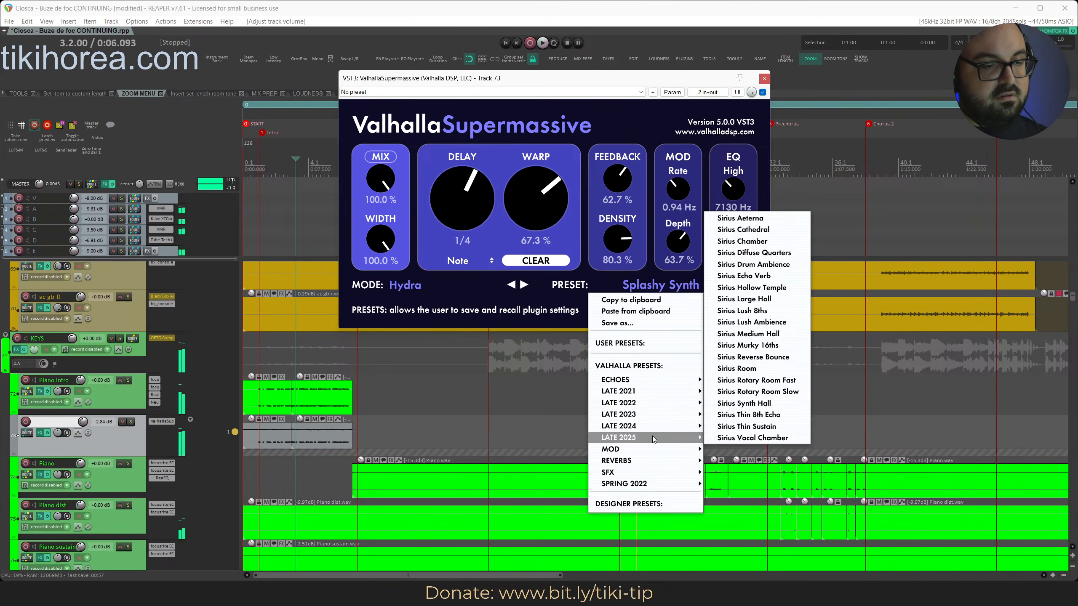
{"action": "mouse_move", "coordinate": [687, 437]}
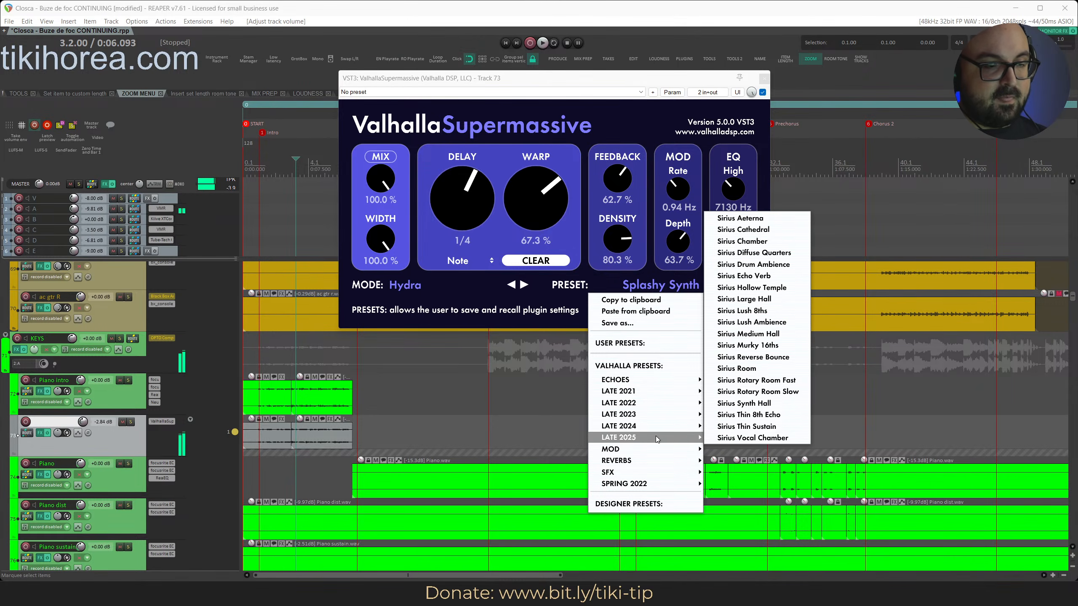
{"action": "left_click", "coordinate": [789, 408]}
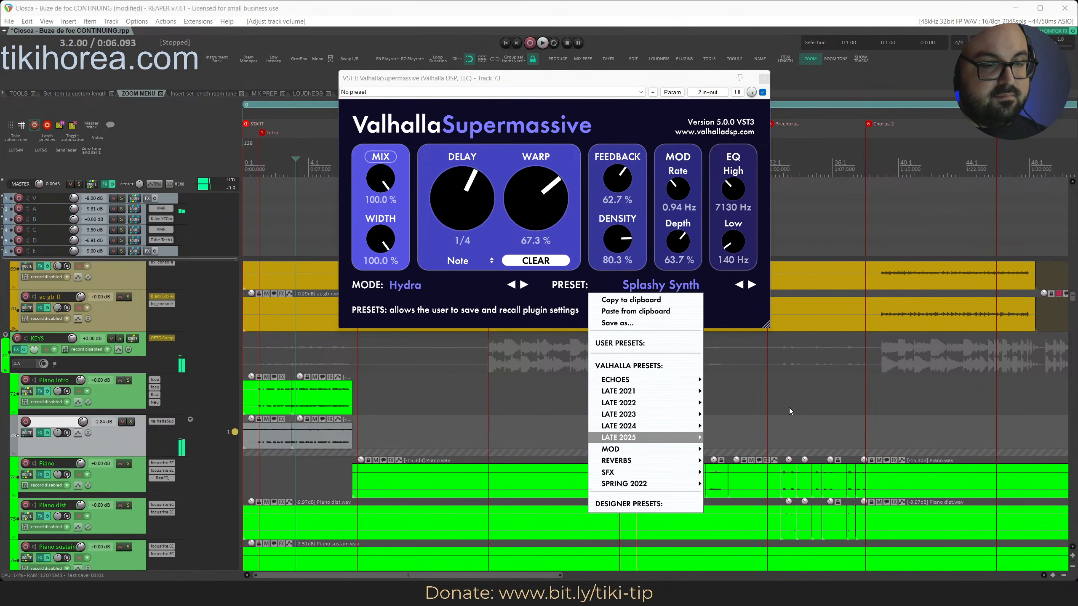
{"action": "left_click", "coordinate": [280, 208]}
{"action": "key", "text": "w"}
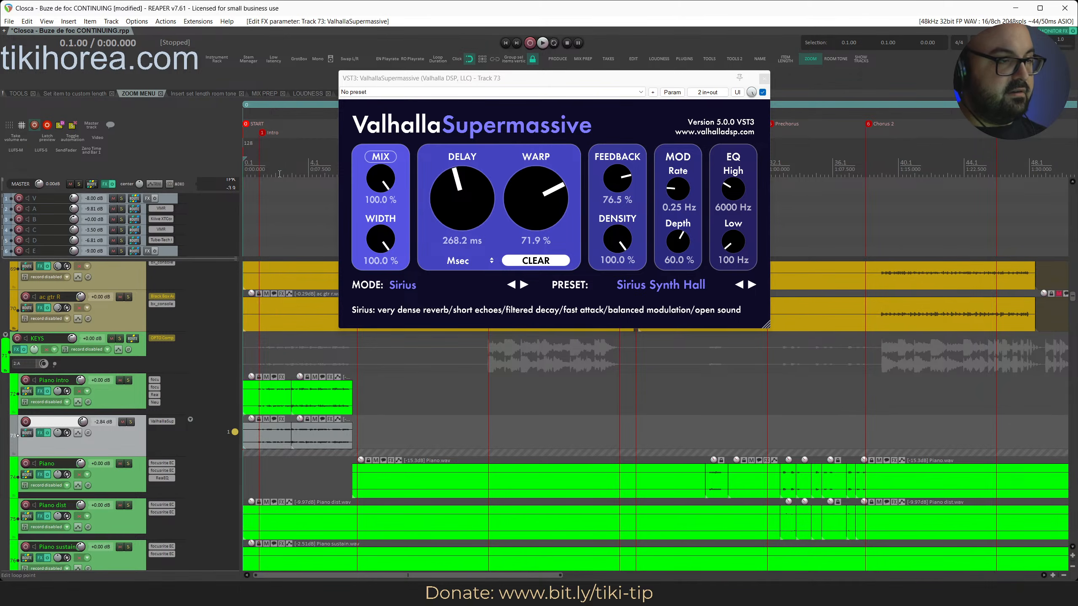
{"action": "key", "text": "space"}
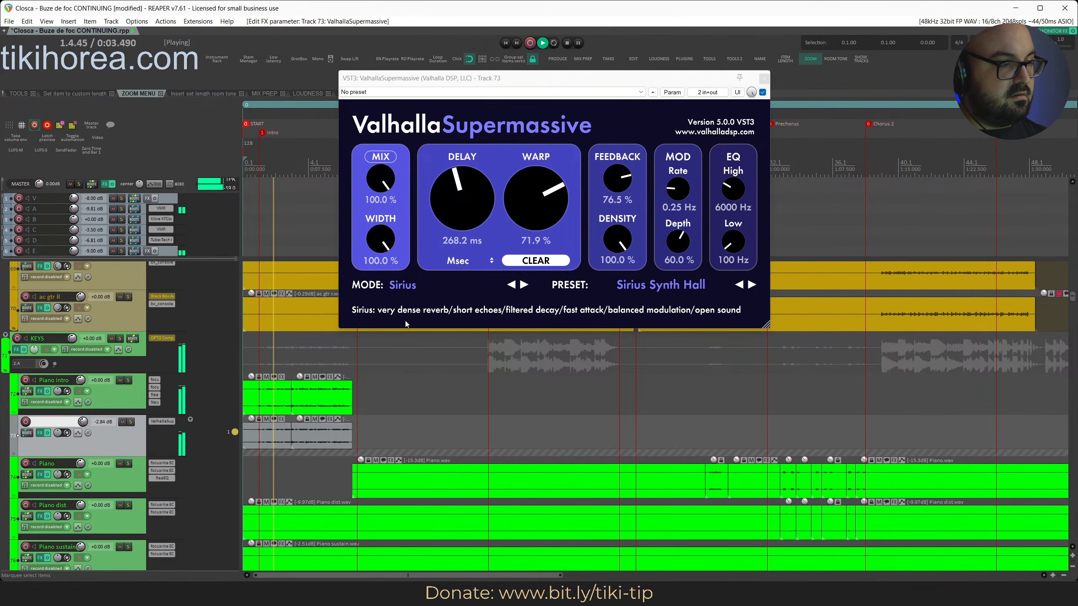
Raise the duplicated piano track to +15 dB while replaying the intro, bring it down to about -2.02 dB and stop playback
{"action": "left_click_drag", "start_coordinate": [83, 421], "coordinate": [155, 319]}
{"action": "left_click", "coordinate": [264, 167]}
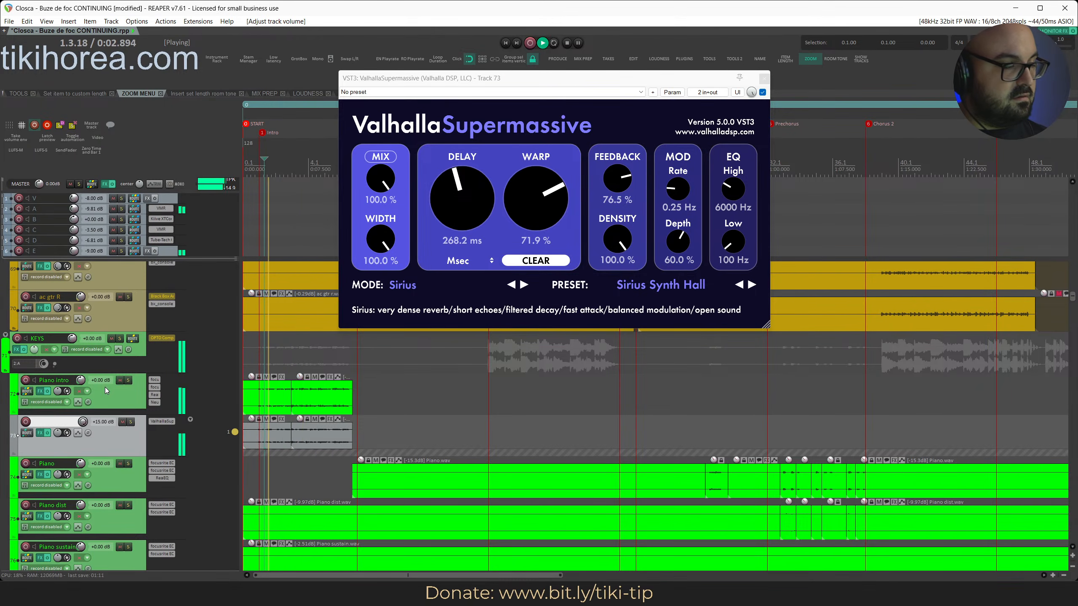
{"action": "left_click_drag", "start_coordinate": [83, 423], "coordinate": [83, 458]}
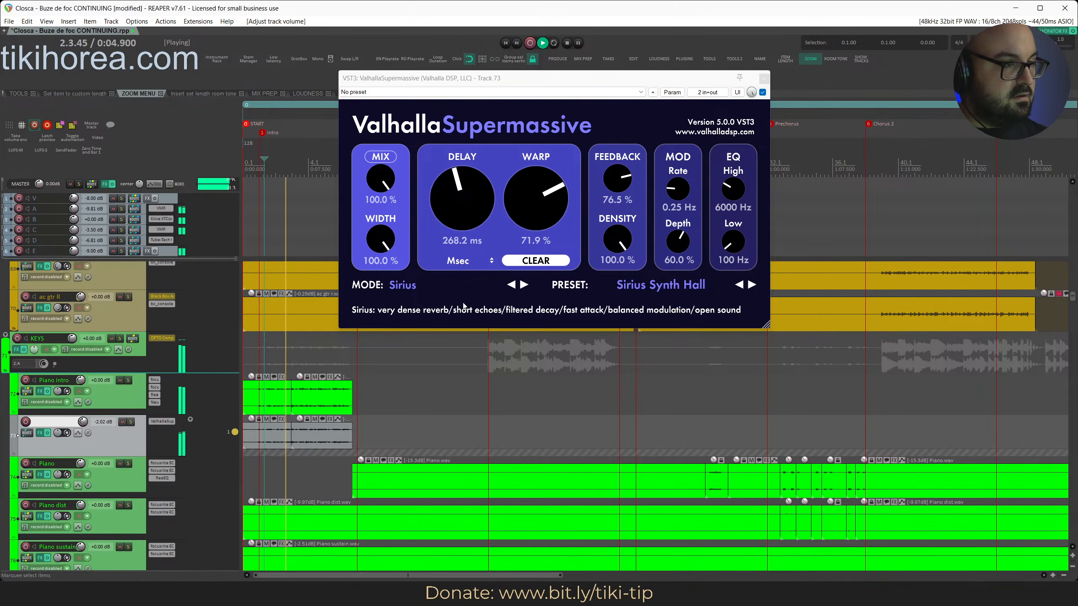
{"action": "key", "text": "space"}
Load the BensonArizona preset from the Z-Massive reverbs in ValhallaSupermassive
{"action": "left_click", "coordinate": [644, 290]}
{"action": "mouse_move", "coordinate": [681, 427]}
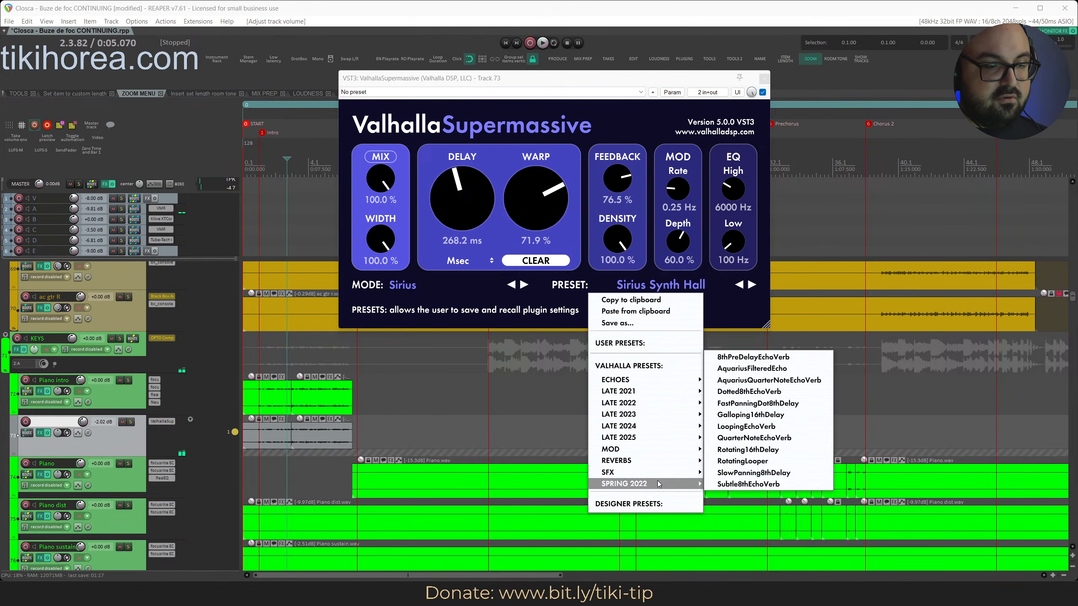
{"action": "mouse_move", "coordinate": [657, 461]}
{"action": "mouse_move", "coordinate": [736, 461]}
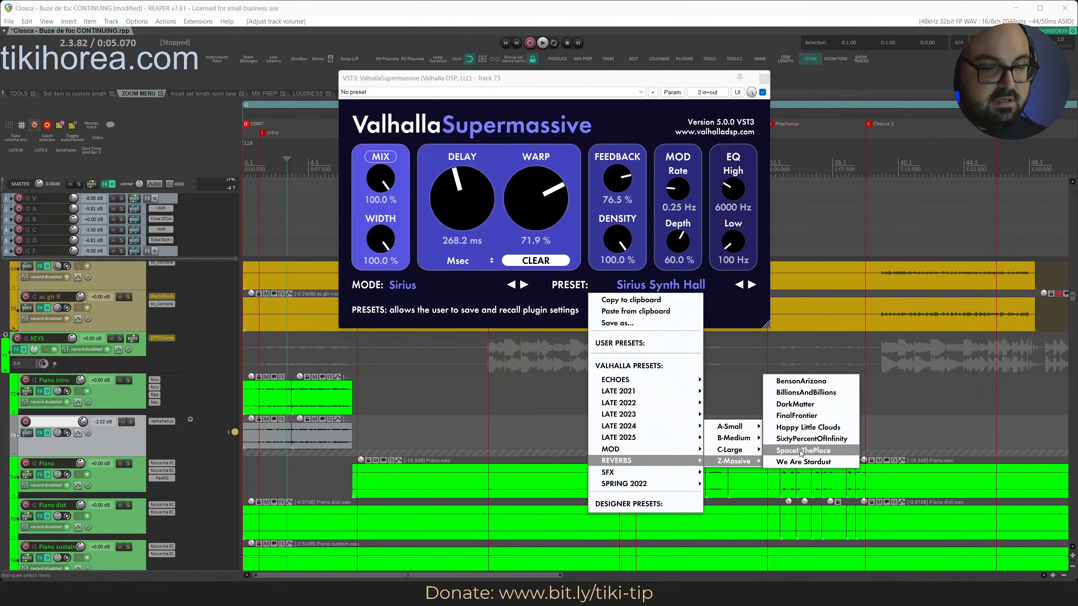
{"action": "left_click", "coordinate": [839, 386]}
Save the project and play the intro with the duplicated piano track soloed
{"action": "left_click", "coordinate": [256, 165]}
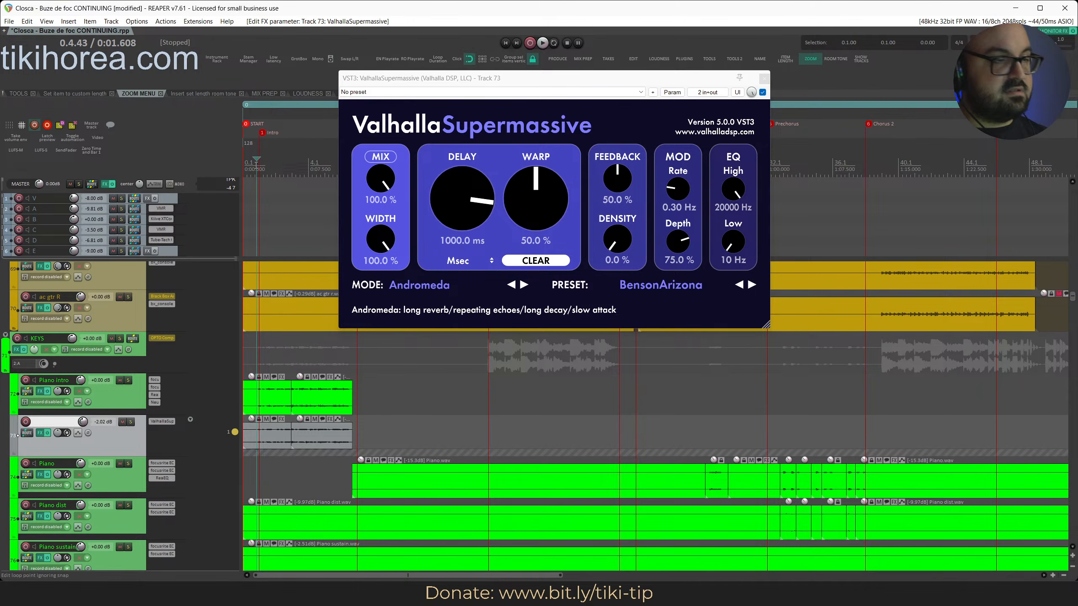
{"action": "key", "text": "ctrl+s"}
{"action": "key", "text": "space"}
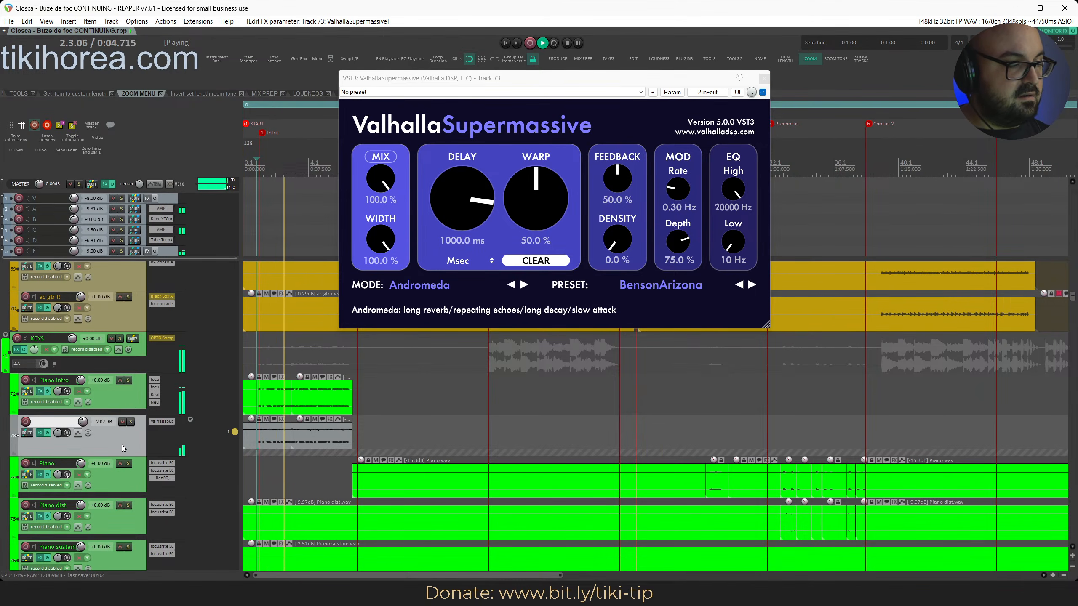
{"action": "key", "text": "s"}
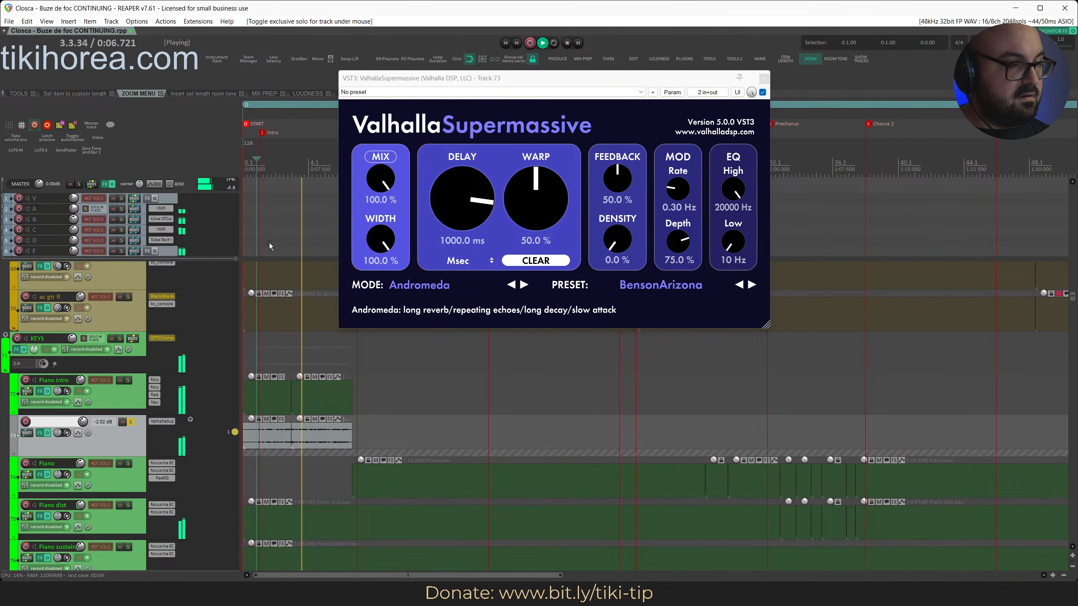
Load the Ice Floe Nowhere To Go preset from the C-Large reverbs and clear all track solos
{"action": "left_click", "coordinate": [660, 283]}
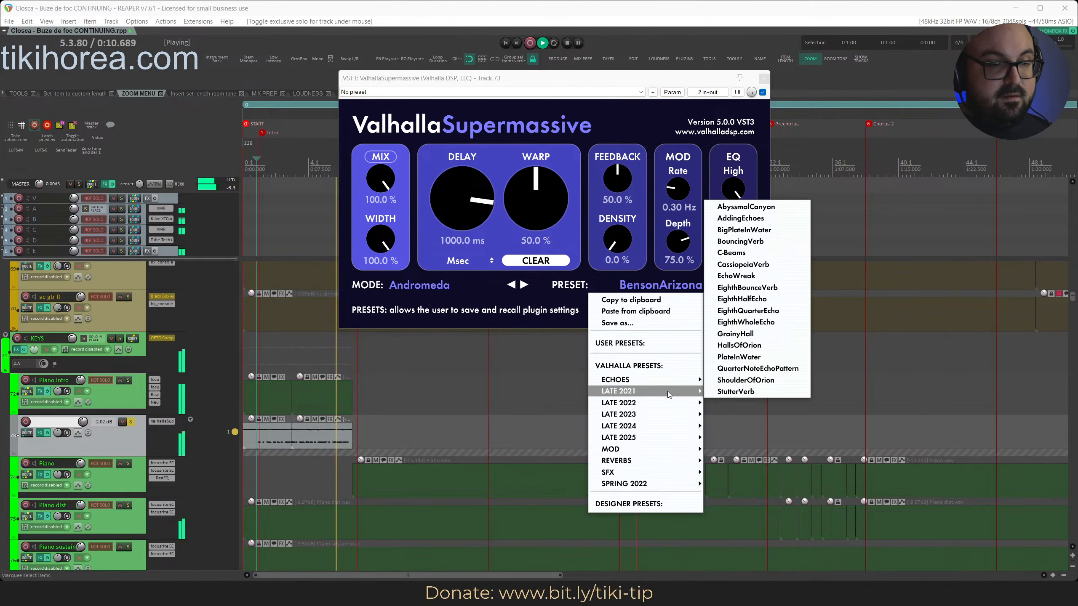
{"action": "mouse_move", "coordinate": [658, 460]}
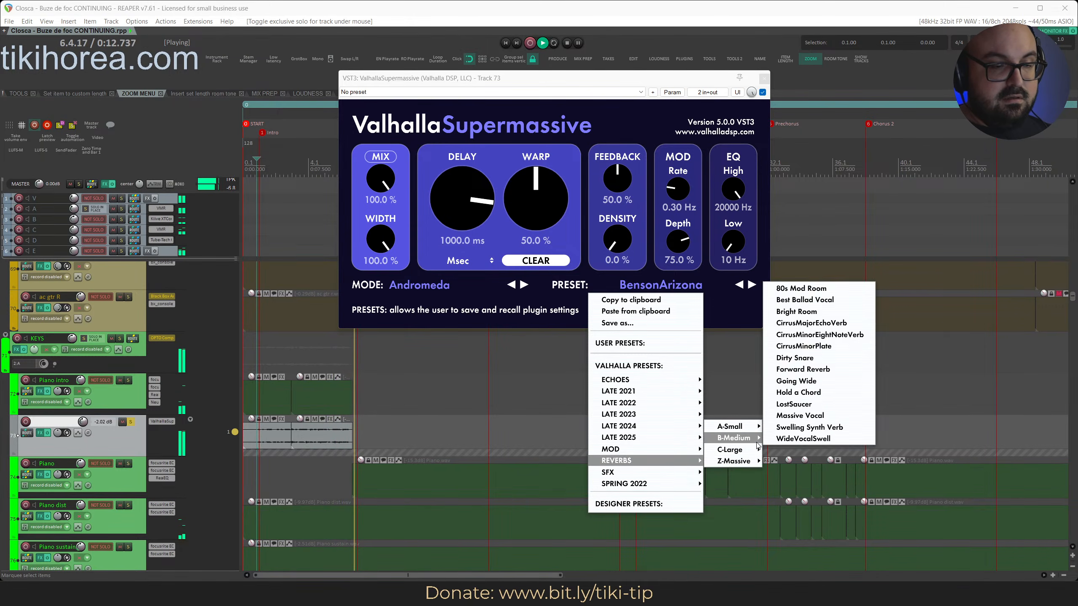
{"action": "mouse_move", "coordinate": [734, 461]}
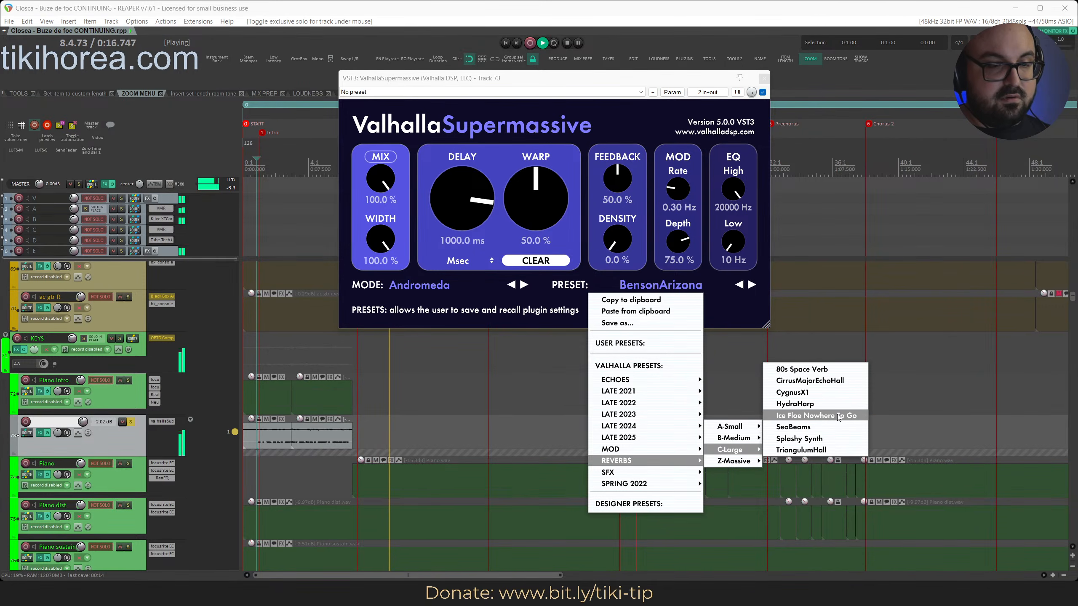
{"action": "left_click", "coordinate": [838, 416]}
{"action": "key", "text": "alt+s"}
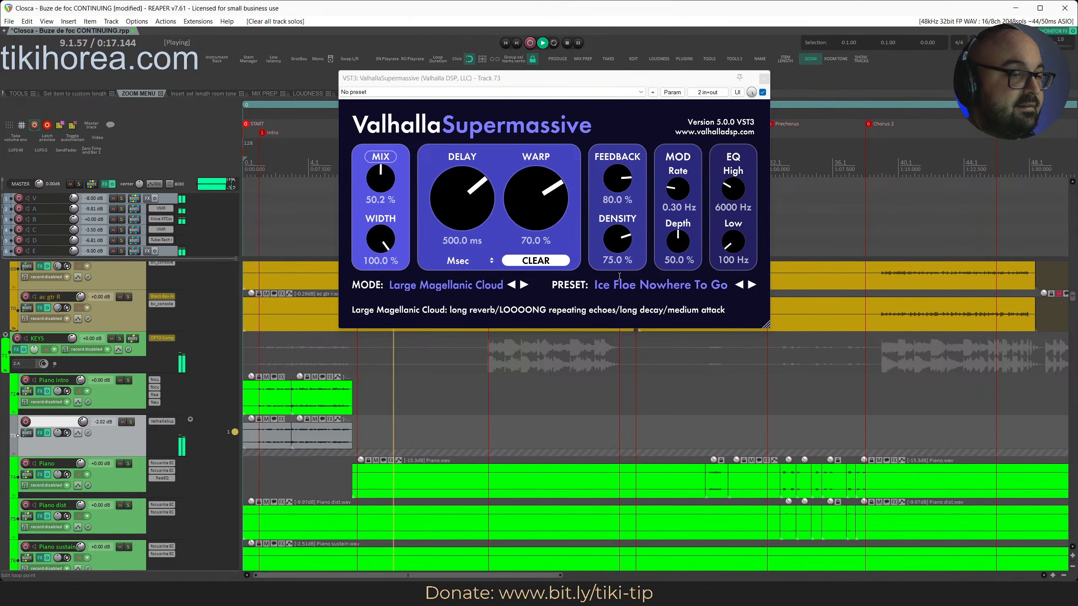
Replace ValhallaSupermassive with ValhallaShimmer on the duplicated piano track, moving the plugin window clear of the ruler and tracks
{"action": "left_click", "coordinate": [168, 421], "text": "alt"}
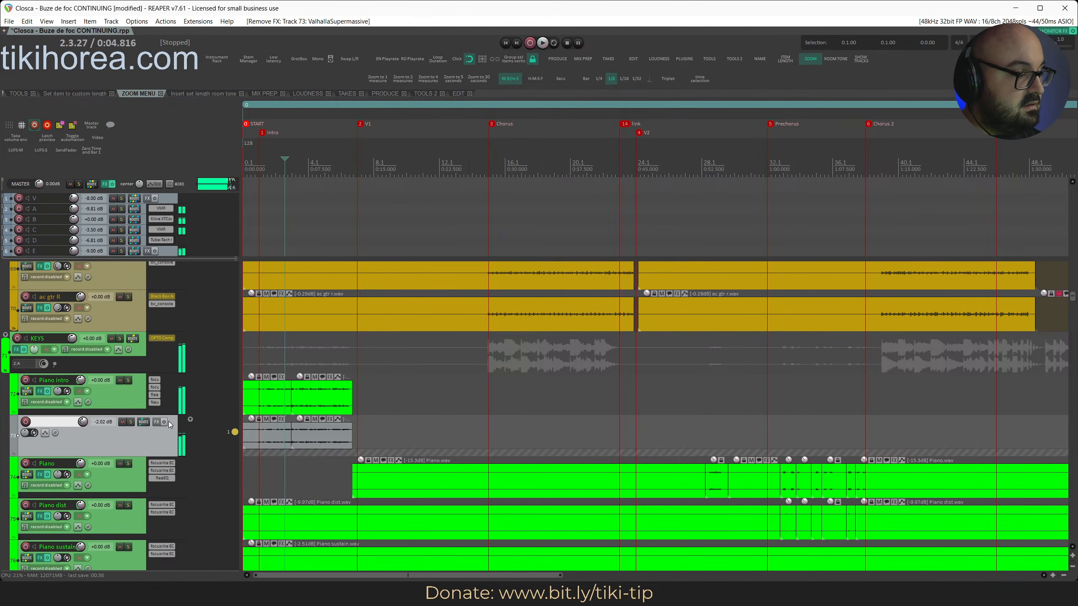
{"action": "left_click", "coordinate": [156, 422]}
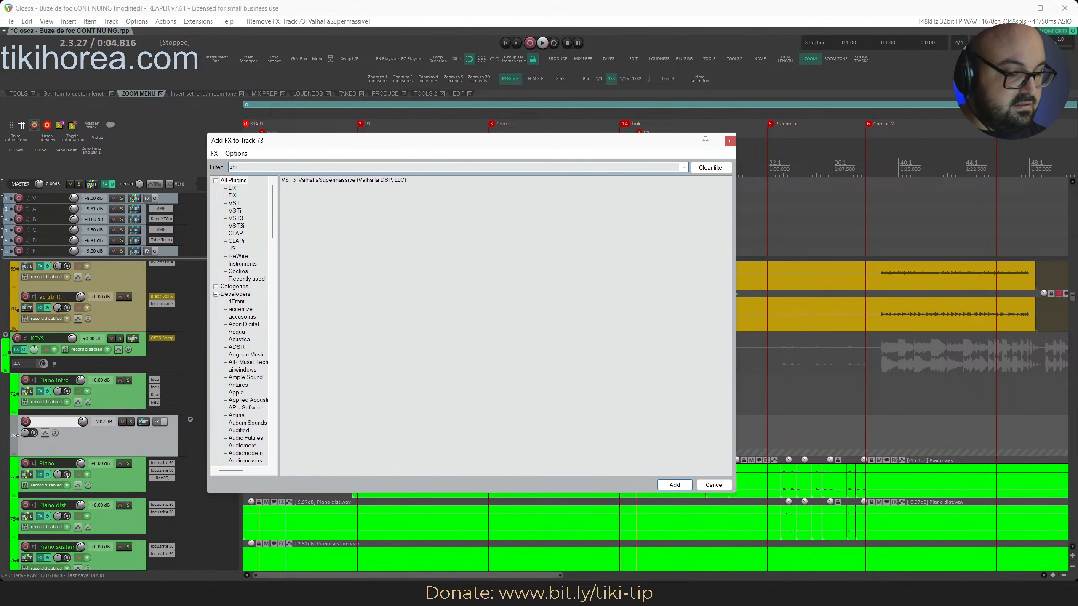
{"action": "key", "text": "Return"}
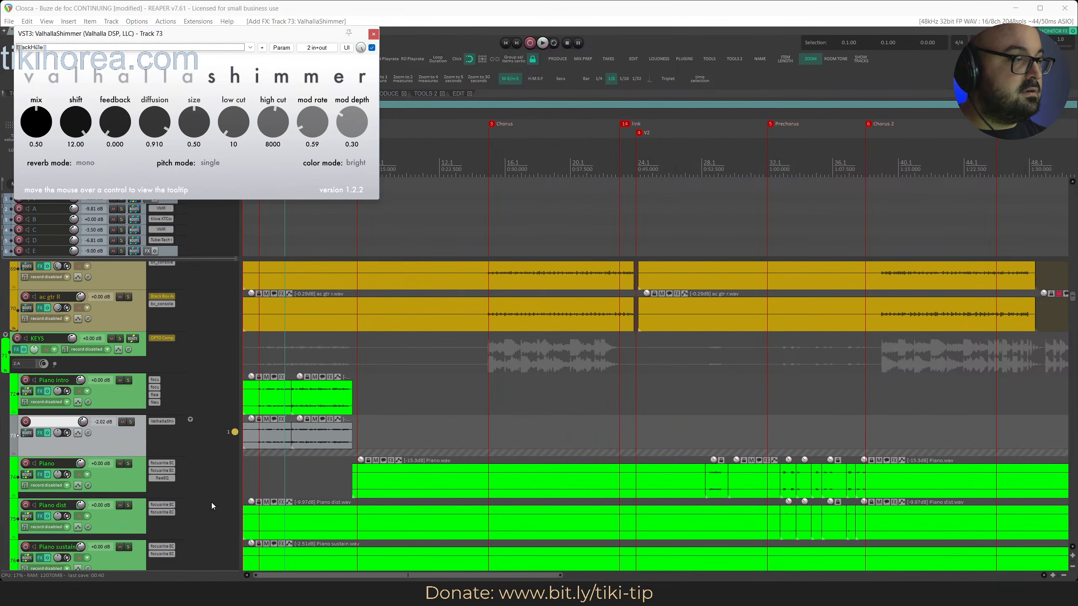
{"action": "left_click_drag", "start_coordinate": [196, 35], "coordinate": [695, 150]}
Set the ValhallaShimmer mix to 1.00 while playing the intro, and stop playback
{"action": "left_click", "coordinate": [276, 165]}
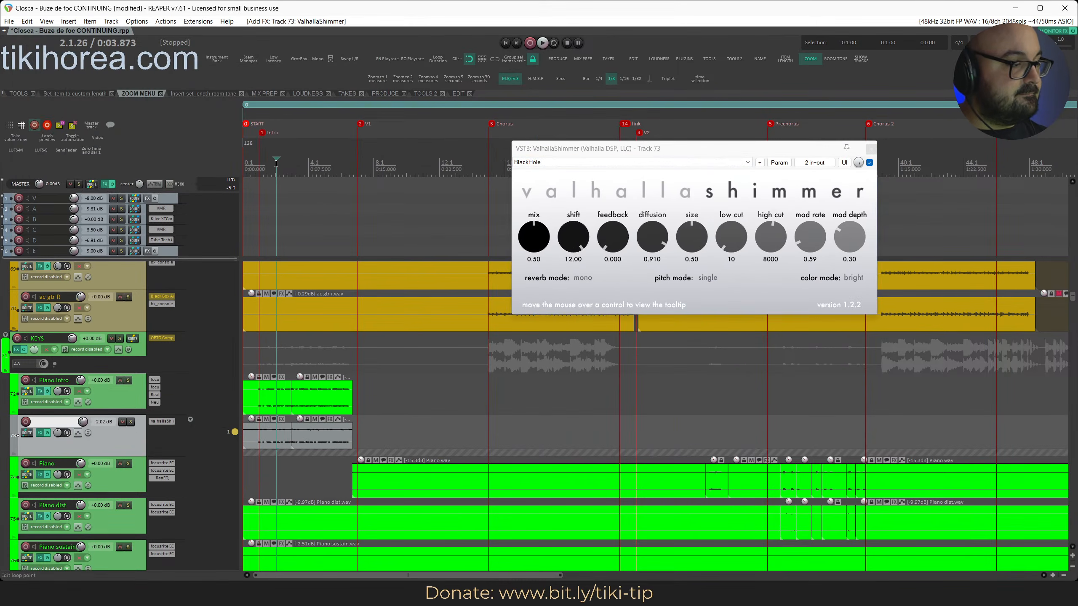
{"action": "key", "text": "space"}
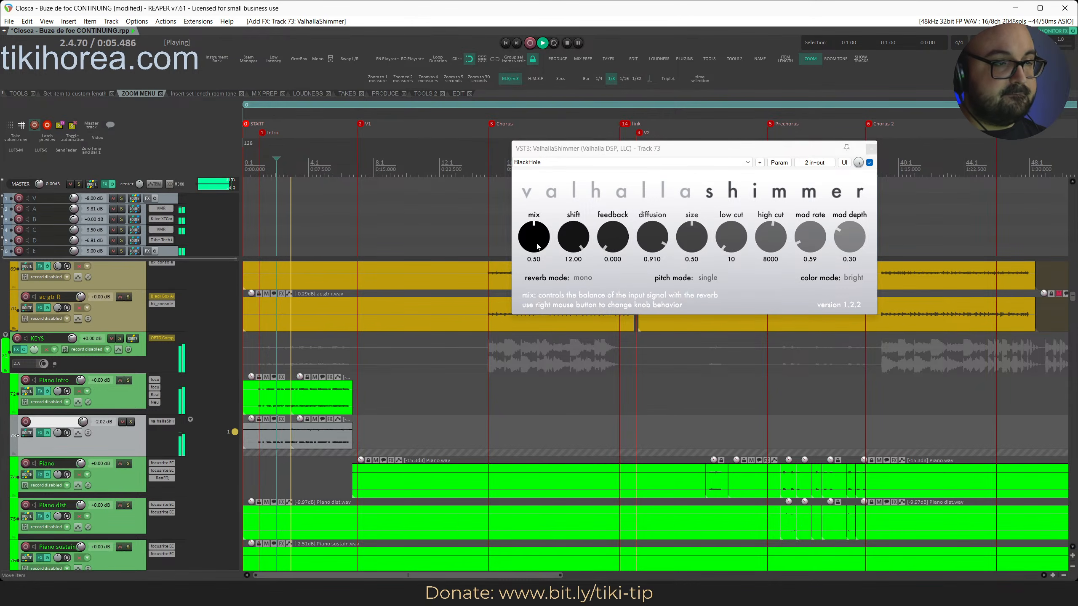
{"action": "left_click_drag", "start_coordinate": [534, 238], "coordinate": [533, 174]}
{"action": "key", "text": "space"}
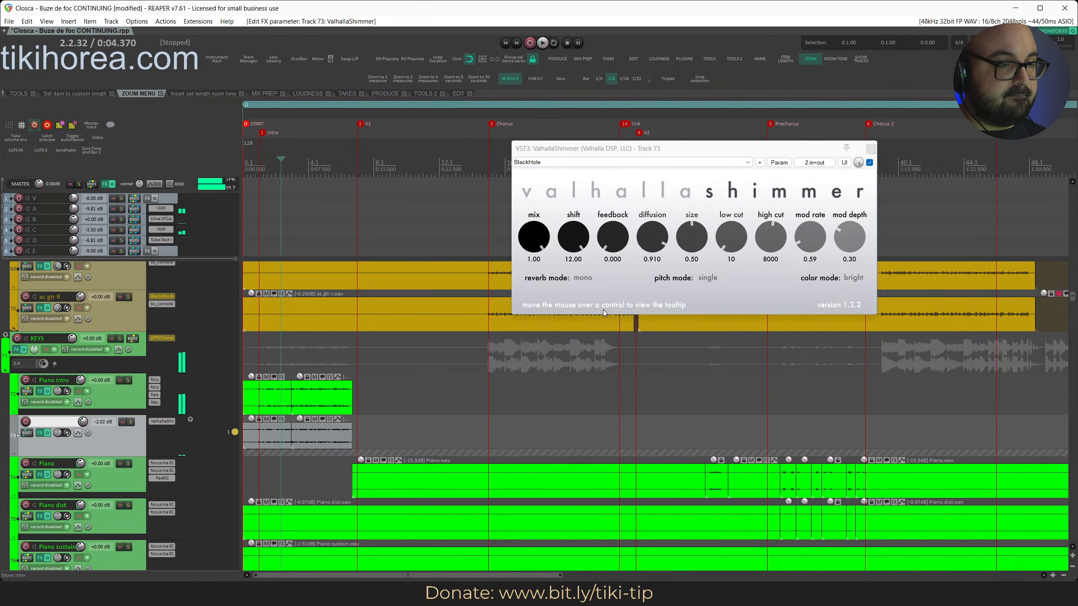
Set ValhallaShimmer's reverb mode to bigStereo, color mode to dark and pitch mode to singleReverse
{"action": "left_click", "coordinate": [583, 279]}
{"action": "left_click", "coordinate": [606, 300]}
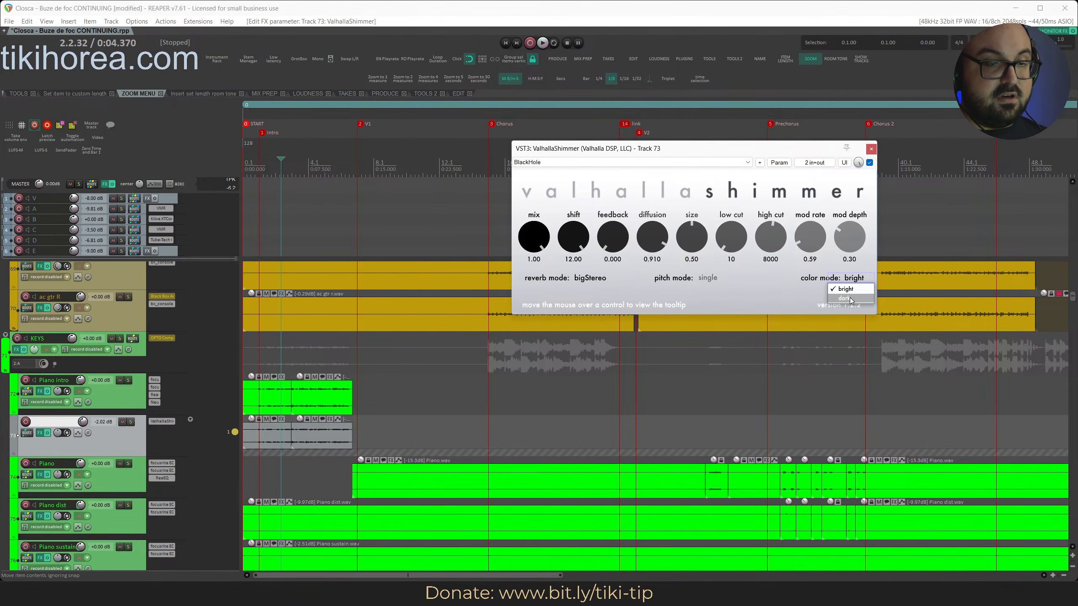
{"action": "left_click", "coordinate": [709, 279]}
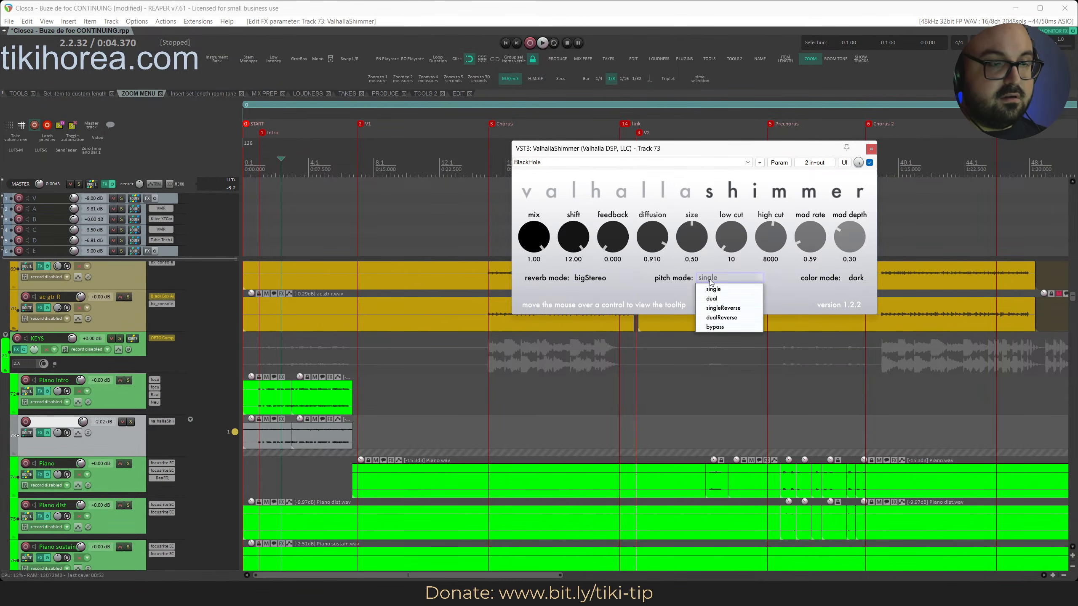
{"action": "left_click", "coordinate": [747, 308]}
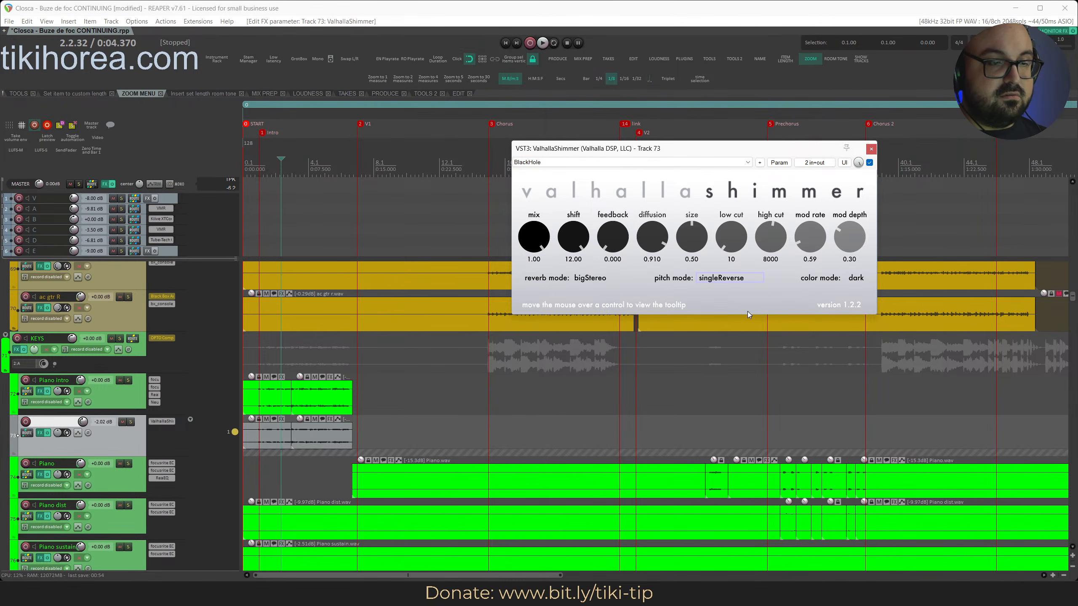
Play the intro with the duplicated piano soloed and change the pitch mode to dualReverse
{"action": "left_click", "coordinate": [271, 169]}
{"action": "key", "text": "space"}
{"action": "key", "text": "s"}
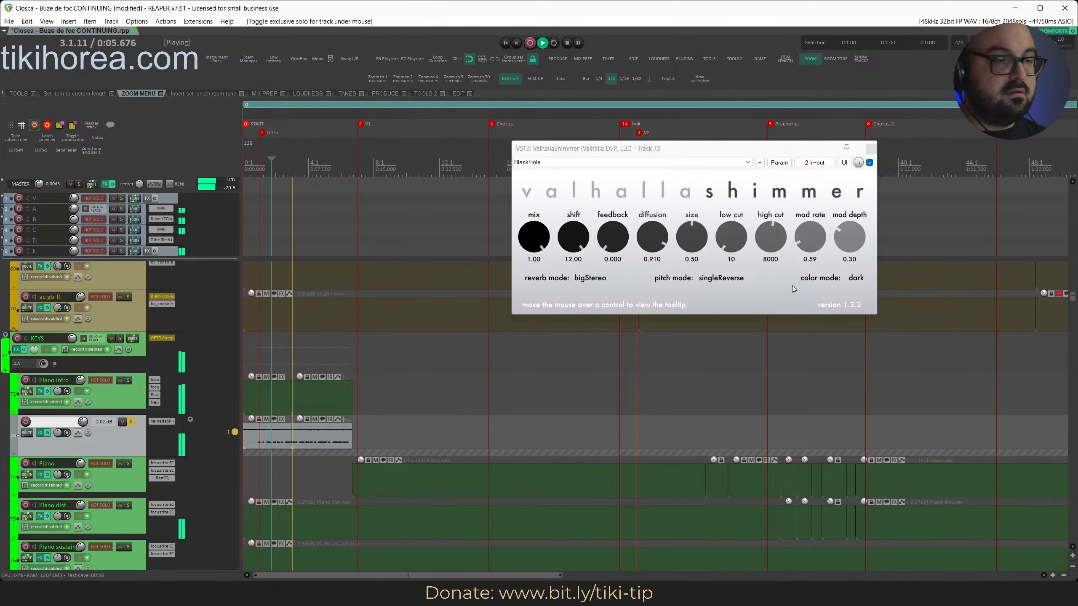
{"action": "left_click", "coordinate": [743, 279]}
{"action": "left_click", "coordinate": [754, 322]}
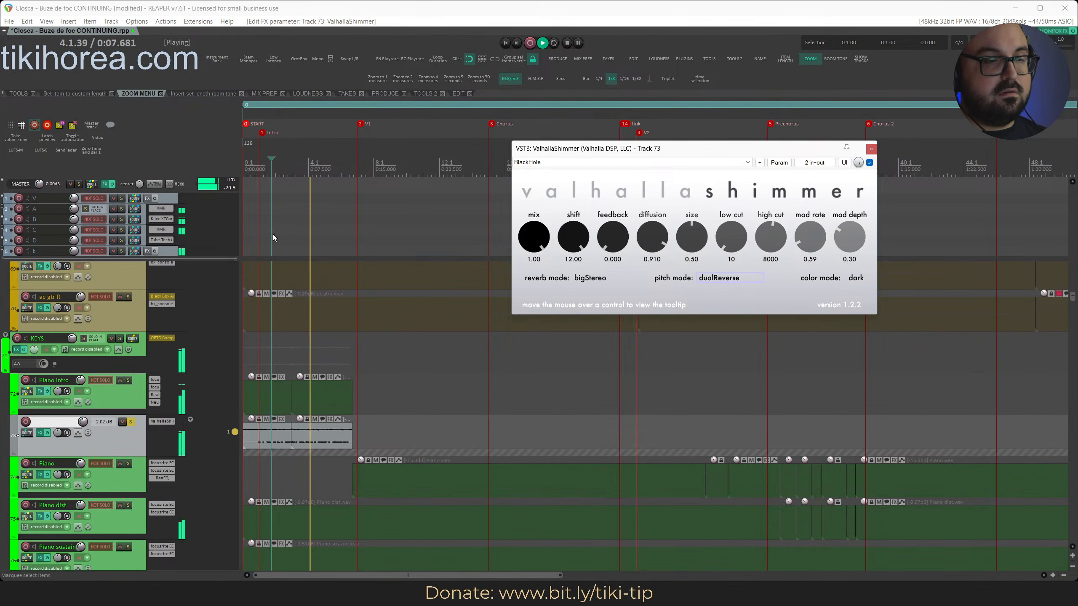
Replay the intro while setting the shimmer feedback to 0.179 and the diffusion to 0.396
{"action": "left_click", "coordinate": [266, 165]}
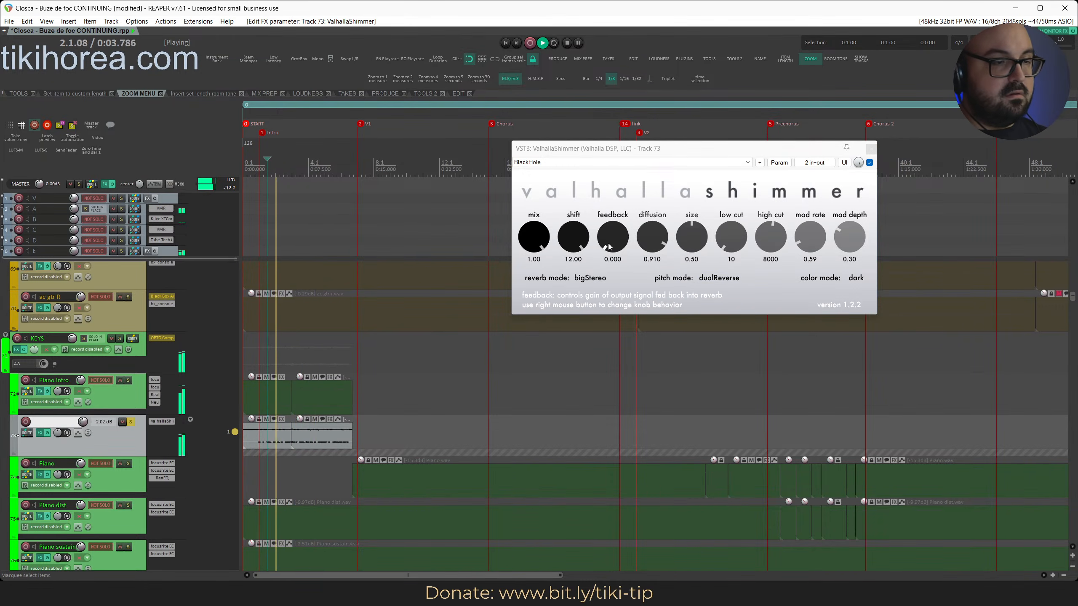
{"action": "left_click_drag", "start_coordinate": [616, 246], "coordinate": [649, 330]}
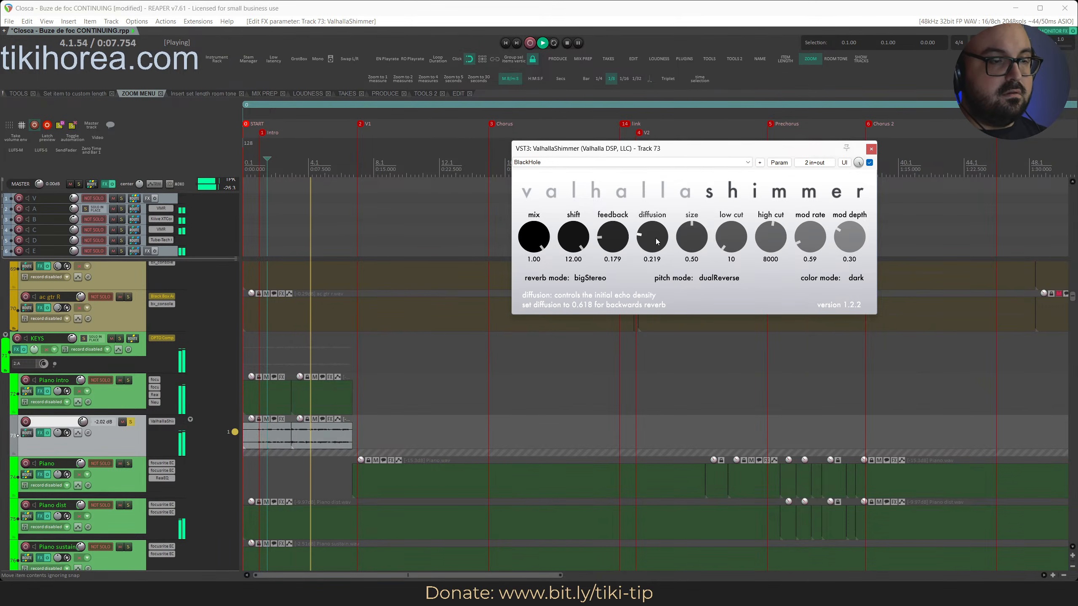
{"action": "left_click_drag", "start_coordinate": [656, 239], "coordinate": [651, 215]}
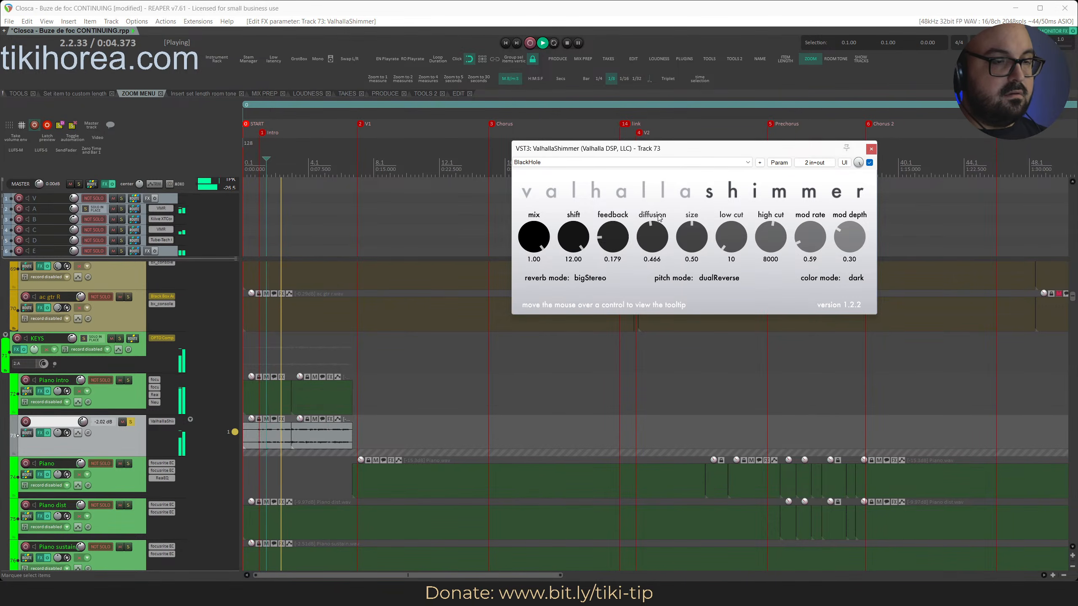
{"action": "left_click_drag", "start_coordinate": [655, 243], "coordinate": [655, 236]}
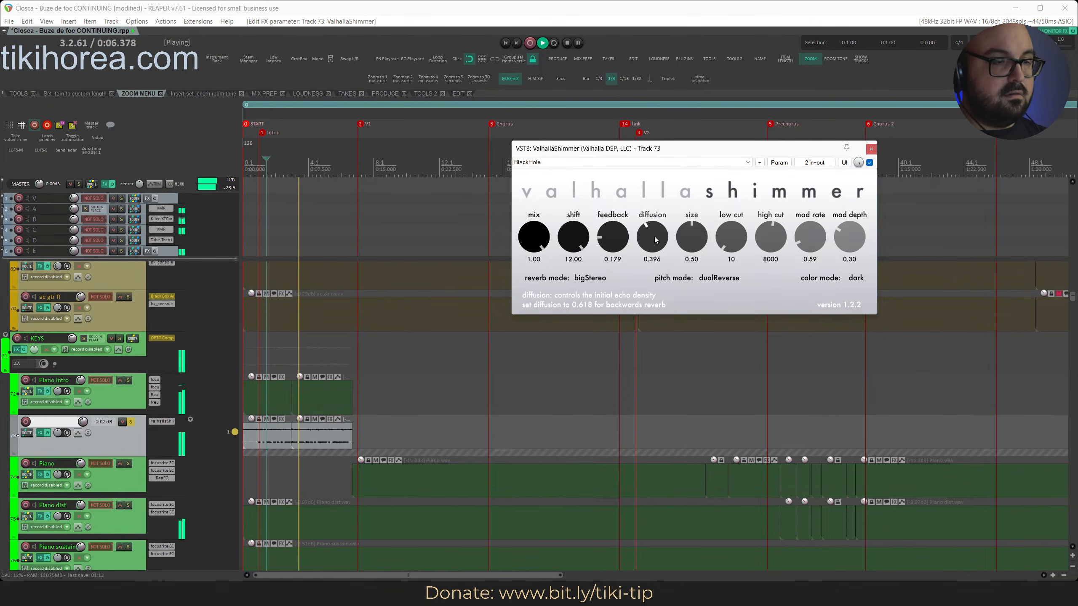
Adjust the shimmer's pitch shift while replaying the intro, ending at exactly 7 semitones
{"action": "left_click_drag", "start_coordinate": [573, 237], "coordinate": [574, 289]}
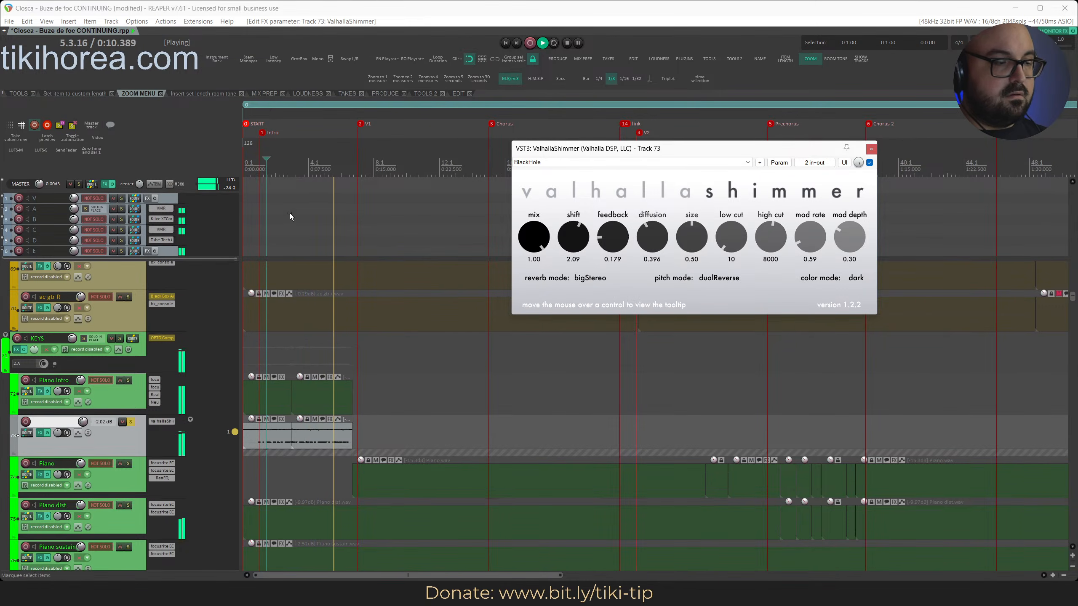
{"action": "left_click", "coordinate": [261, 172]}
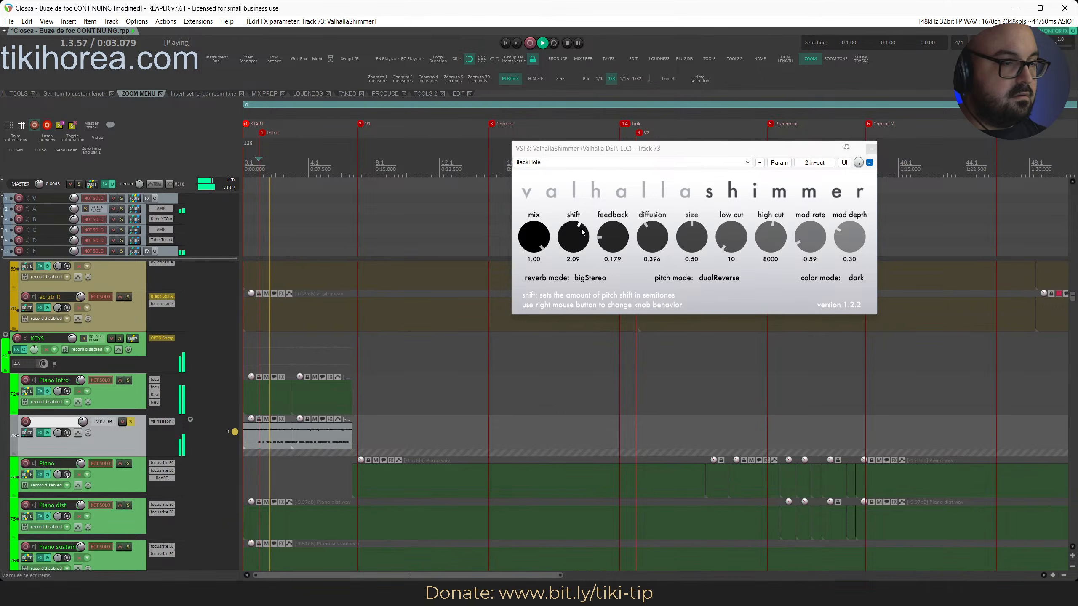
{"action": "double_click", "coordinate": [572, 259]}
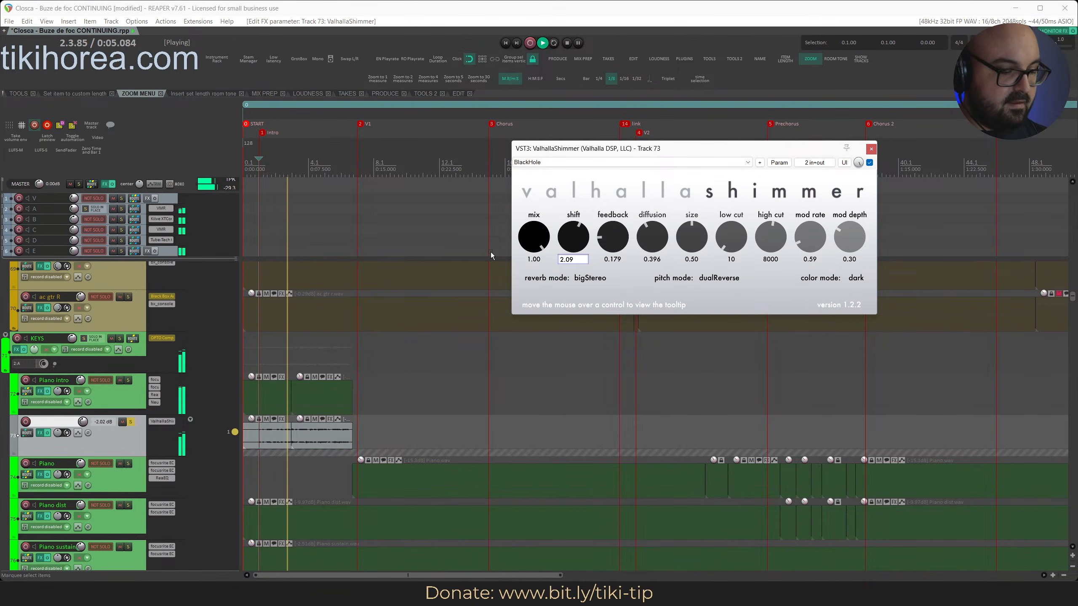
{"action": "type", "text": "7"}
{"action": "key", "text": "Return"}
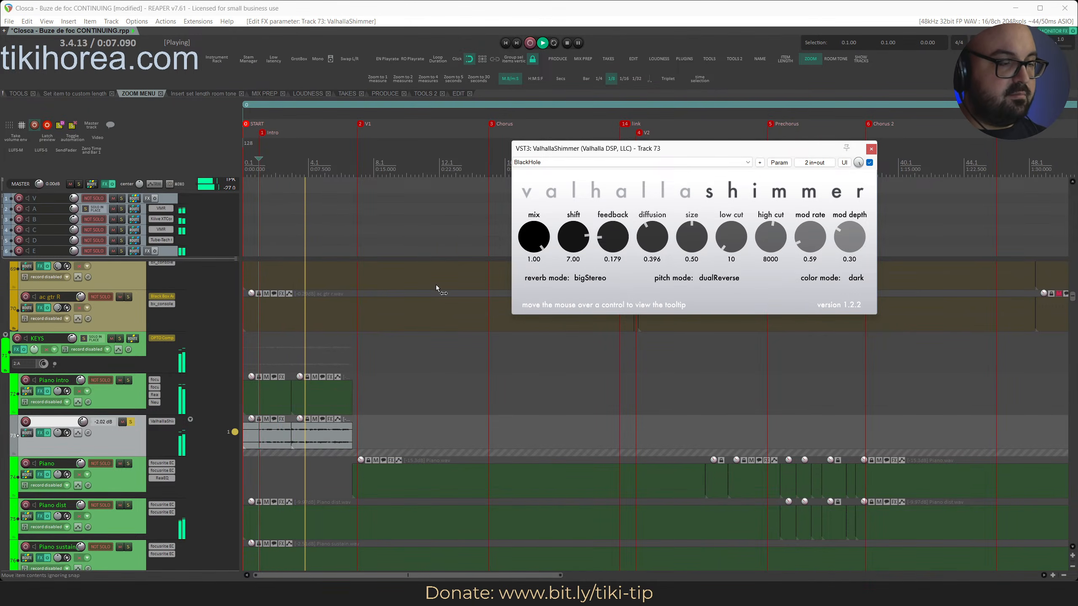
Replay the intro from near its start with the ValhallaShimmer window closed and all solos cleared, and save the project
{"action": "left_click", "coordinate": [253, 169]}
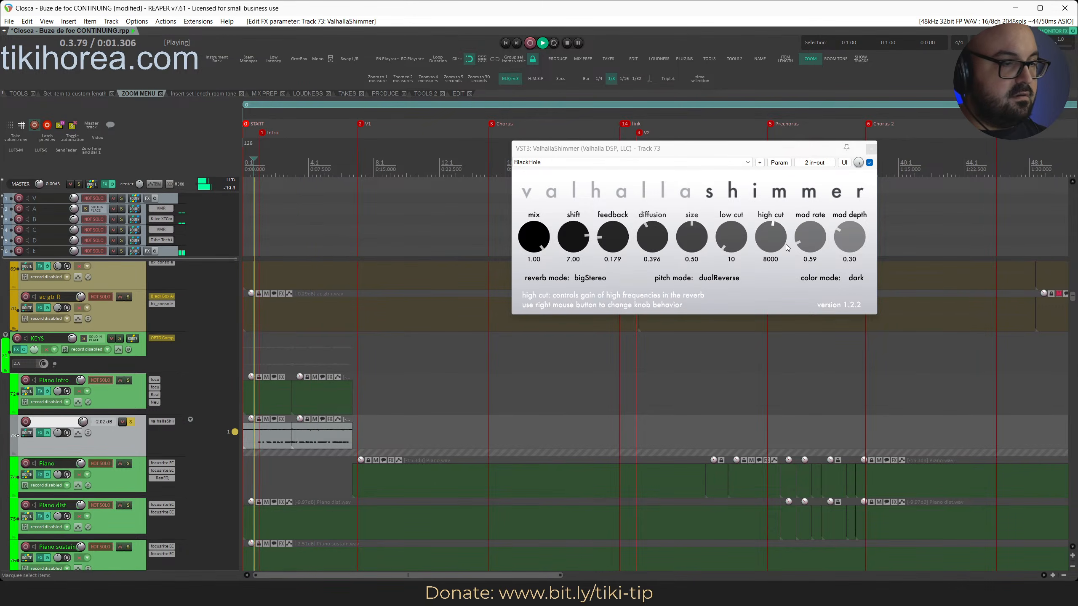
{"action": "left_click", "coordinate": [870, 149]}
{"action": "key", "text": "alt+F6"}
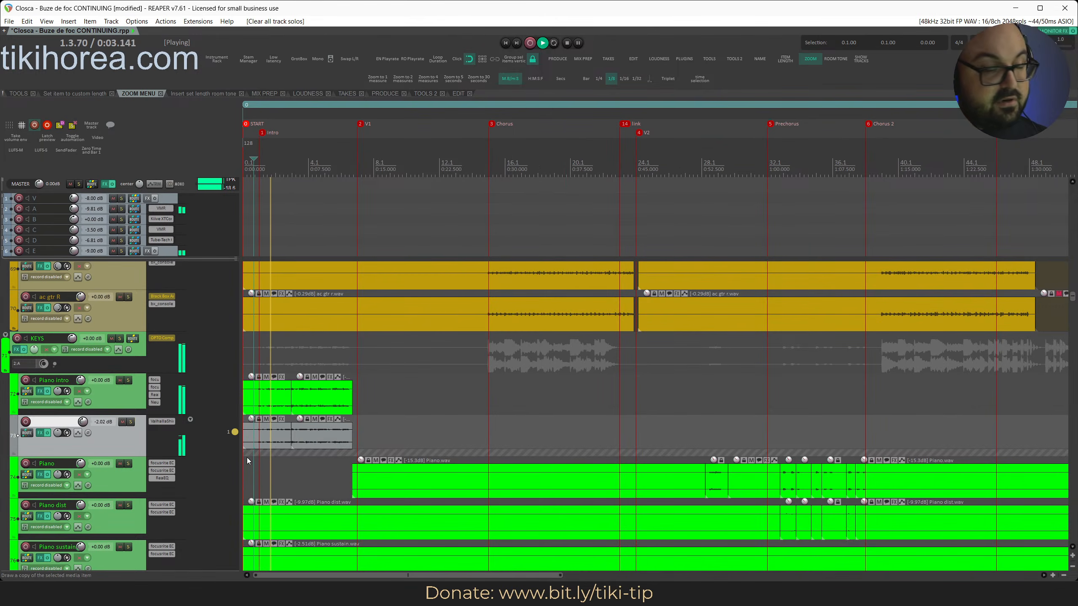
{"action": "key", "text": "ctrl+s"}
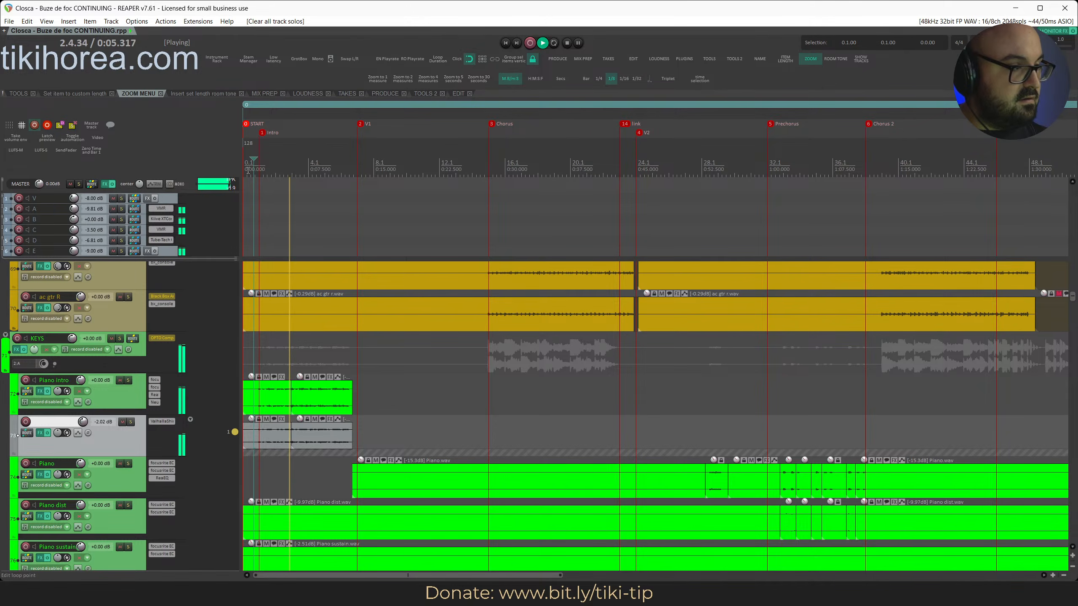
Replay from the song's start and add the VST3 Little Plate (Soundtoys) reverb after ValhallaShimmer on the duplicated piano track
{"action": "left_click", "coordinate": [248, 170]}
{"action": "double_click", "coordinate": [160, 430]}
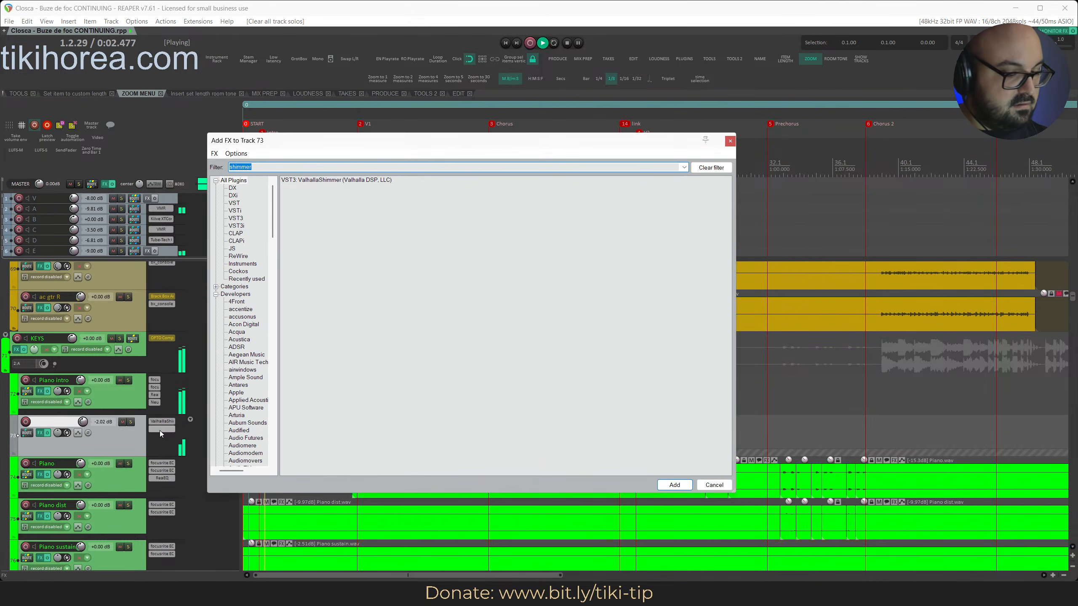
{"action": "type", "text": "plate"}
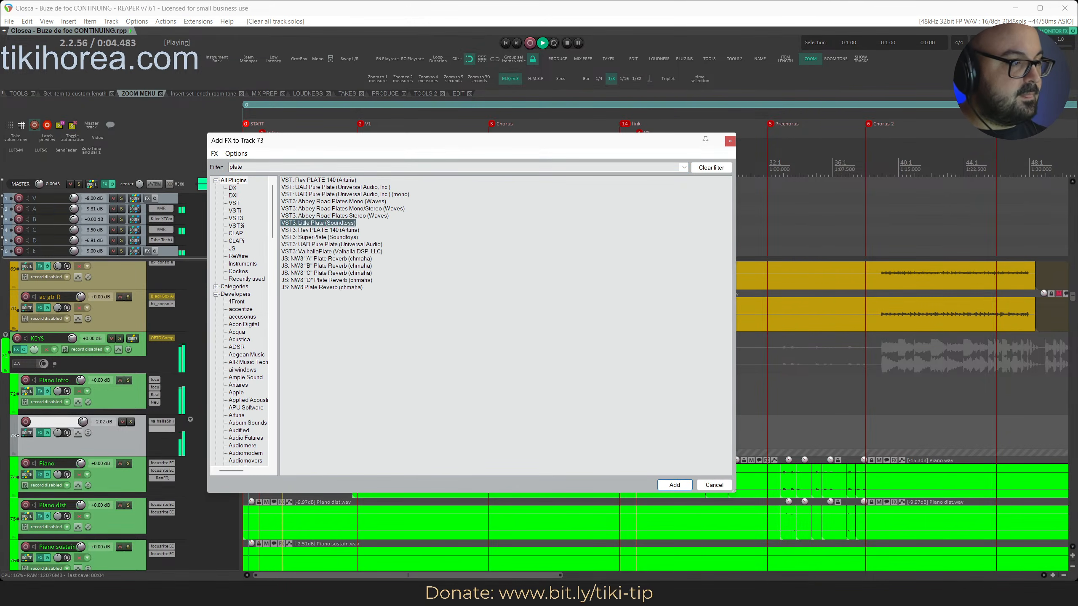
{"action": "key", "text": "Down"}
{"action": "key", "text": "Down"}
{"action": "key", "text": "Down"}
{"action": "key", "text": "Down"}
{"action": "key", "text": "Down"}
{"action": "key", "text": "Up"}
{"action": "key", "text": "Up"}
{"action": "key", "text": "Up"}
{"action": "key", "text": "Up"}
{"action": "key", "text": "Up"}
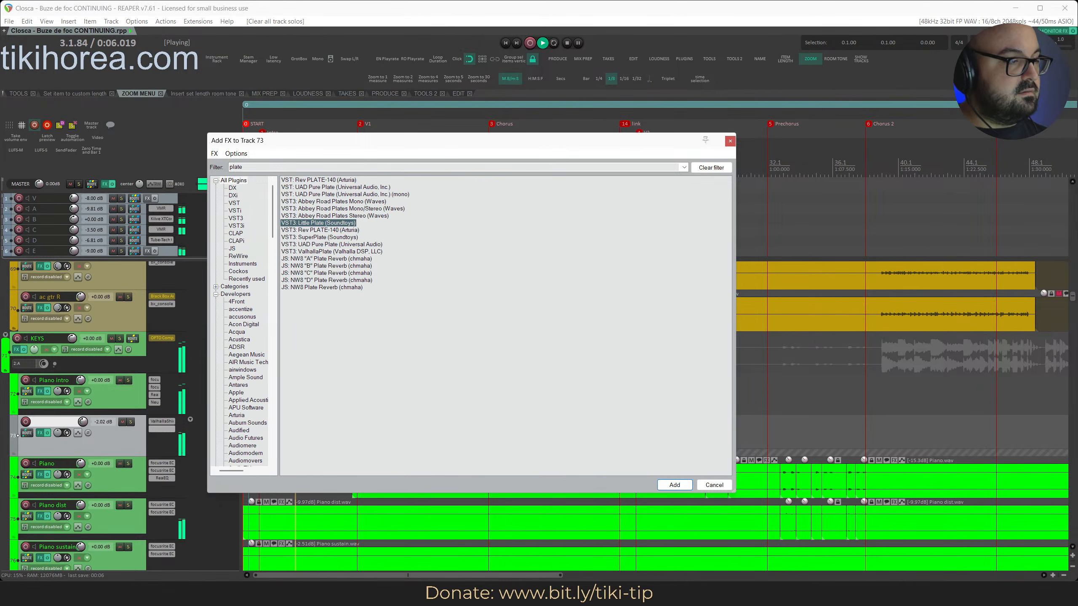
{"action": "key", "text": "Return"}
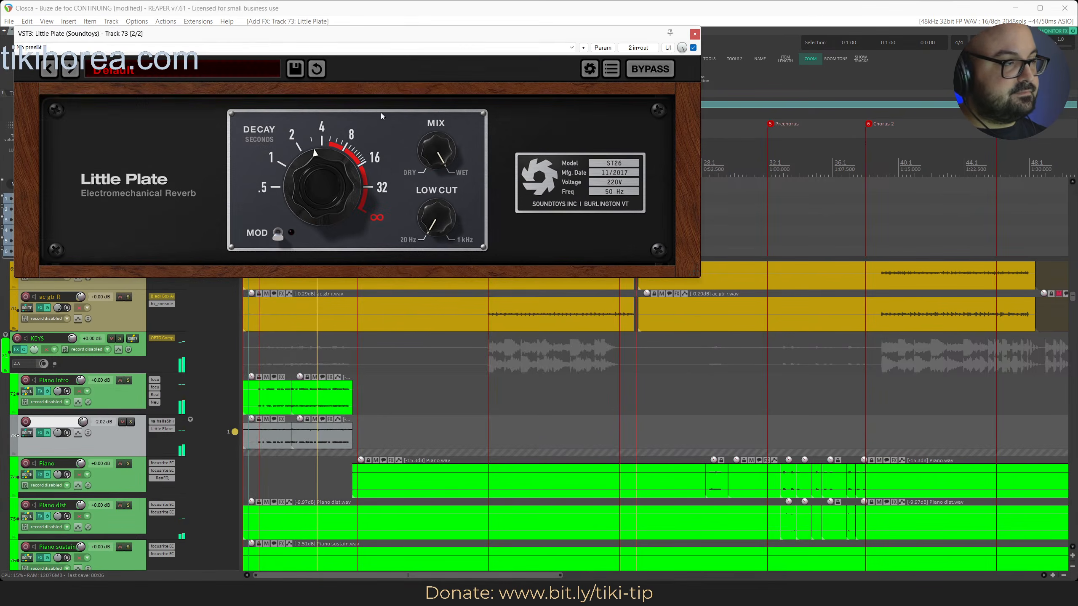
Replay from the song's start with the duplicated piano track soloed and its volume reset to 0 dB, and save the project
{"action": "left_click_drag", "start_coordinate": [293, 37], "coordinate": [690, 169]}
{"action": "left_click", "coordinate": [247, 154]}
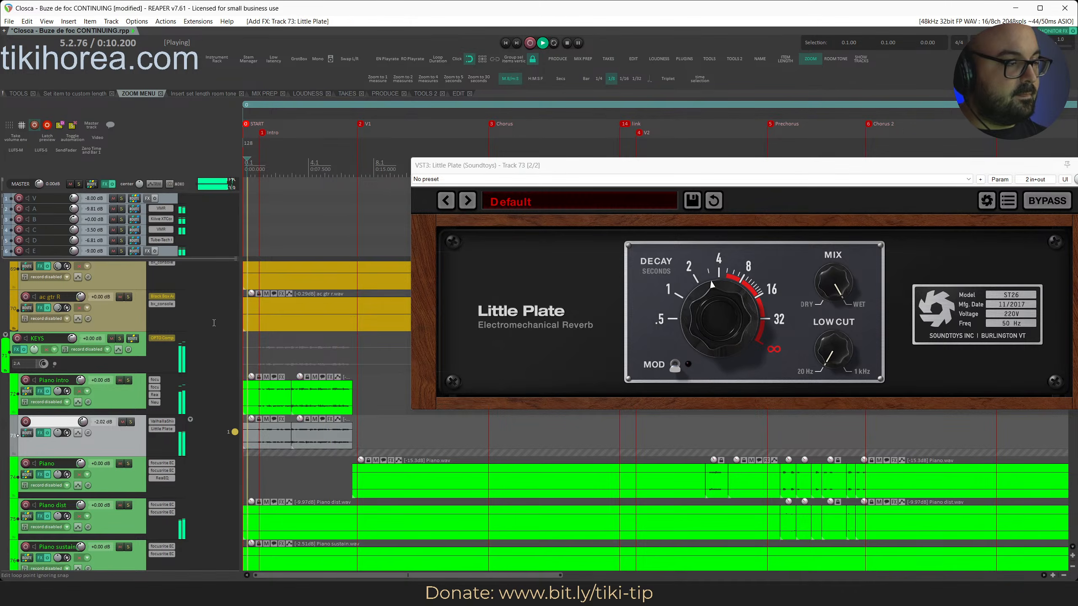
{"action": "key", "text": "ctrl+s"}
{"action": "key", "text": "s"}
{"action": "key", "text": "s"}
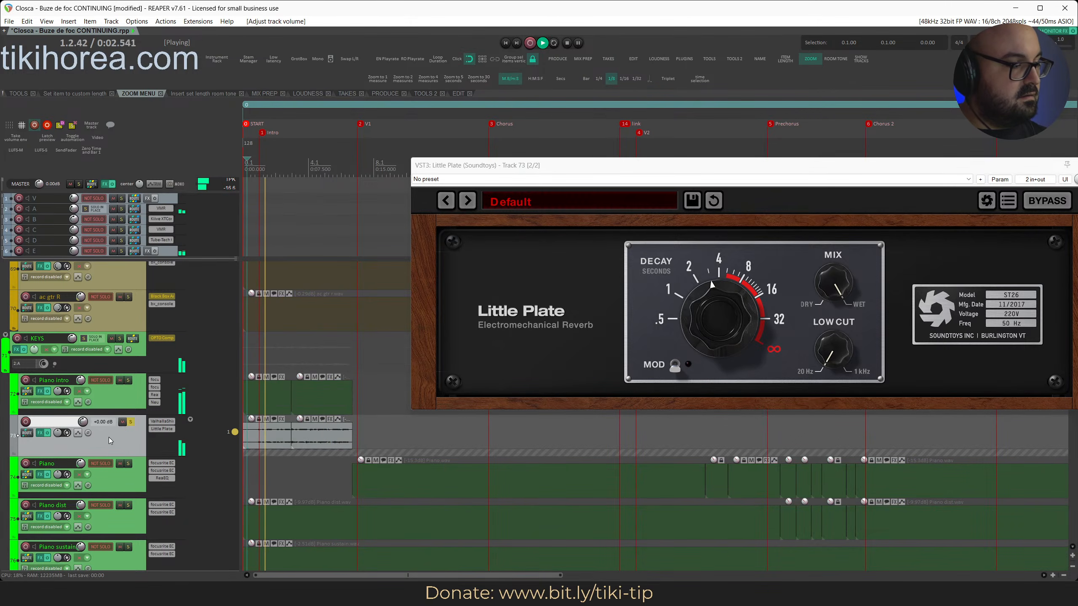
{"action": "key", "text": "ctrl+s"}
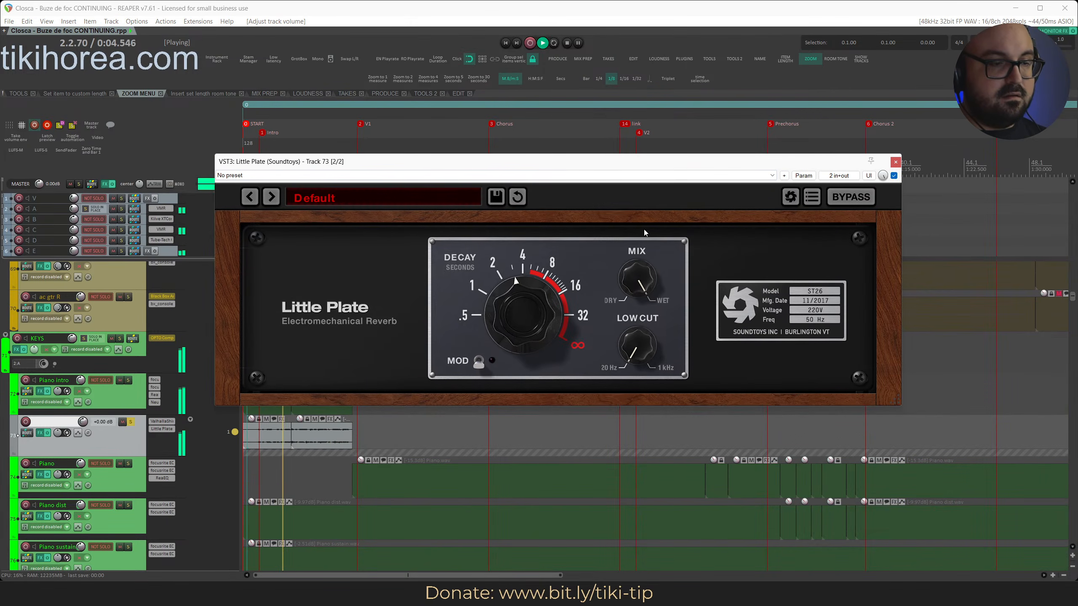
Shorten Little Plate's decay to just over 1 second, enable its modulation, raise the low cut, and replay the intro
{"action": "left_click", "coordinate": [506, 312]}
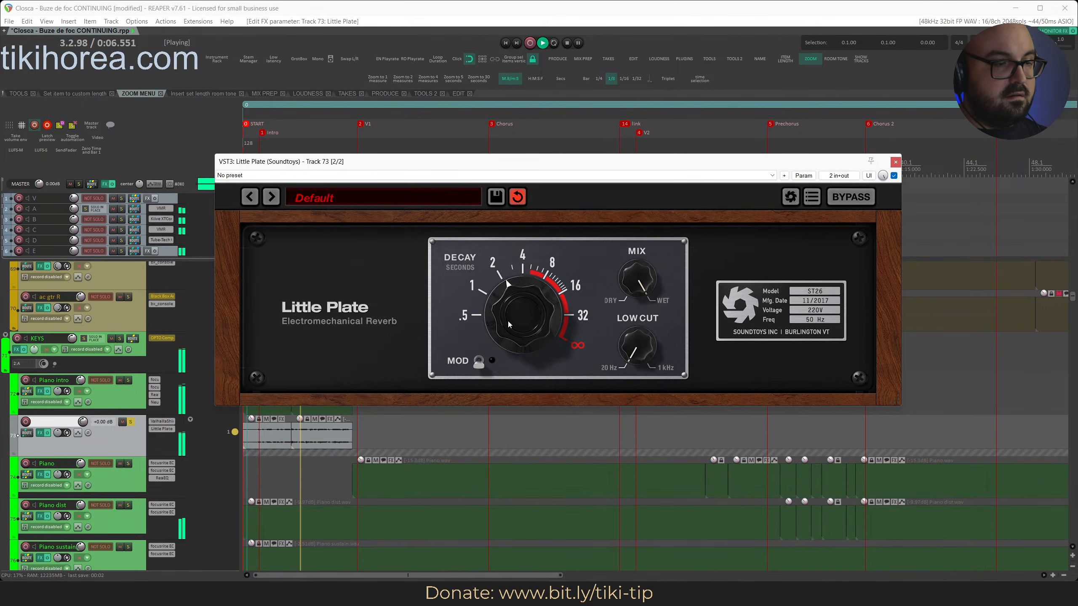
{"action": "left_click_drag", "start_coordinate": [507, 323], "coordinate": [498, 343]}
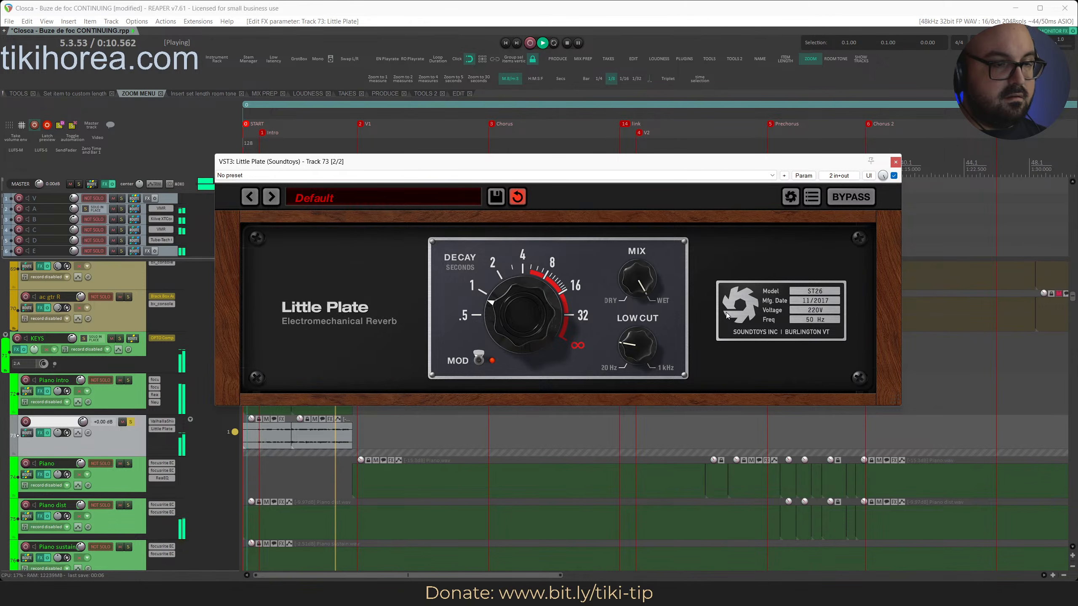
{"action": "left_click_drag", "start_coordinate": [462, 166], "coordinate": [522, 161]}
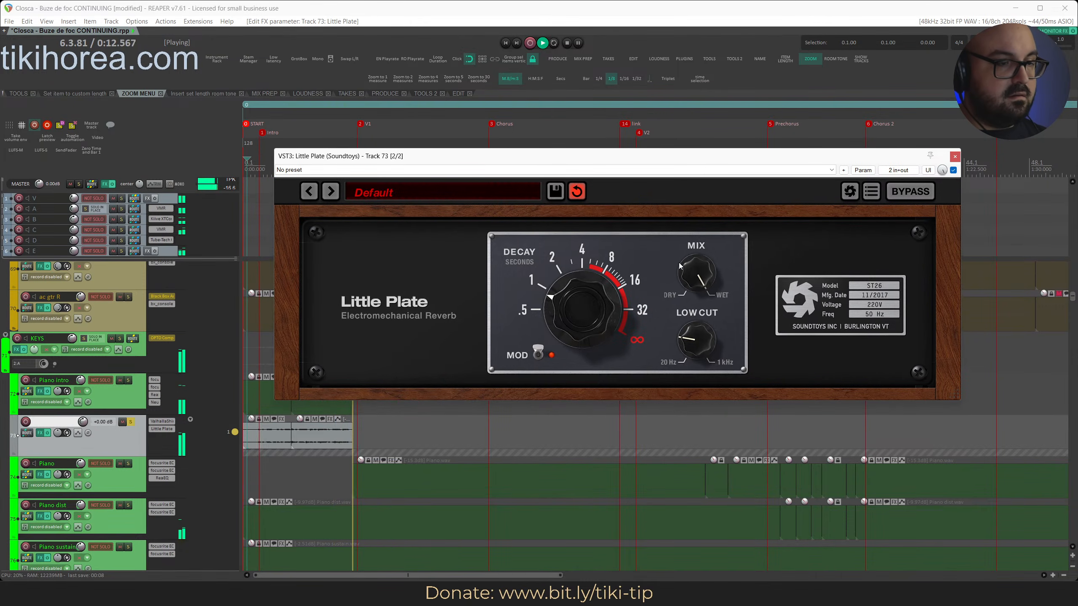
{"action": "left_click", "coordinate": [257, 169]}
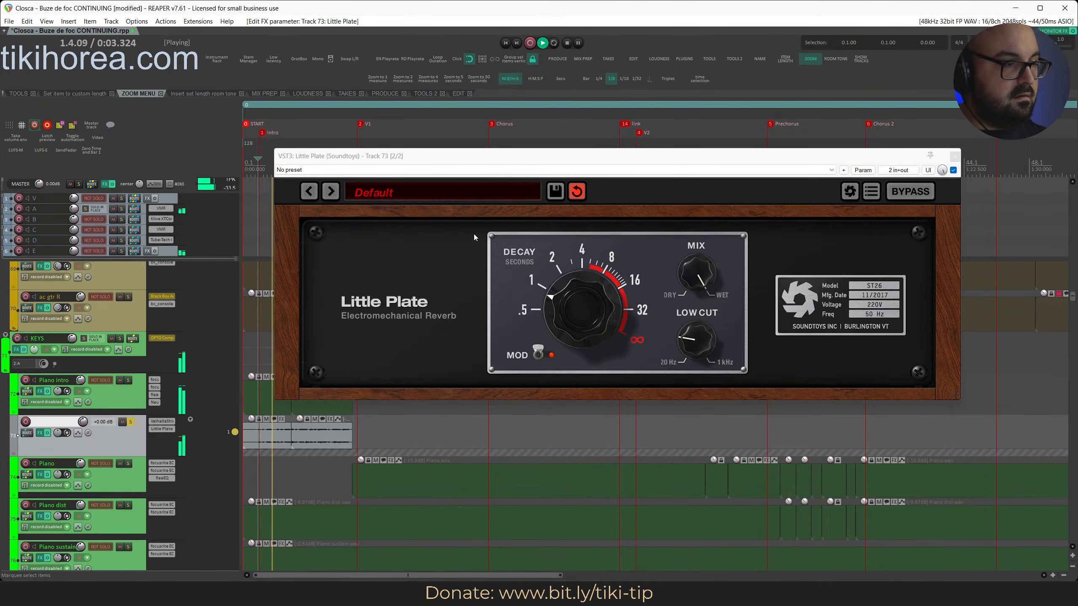
Remove Little Plate from the duplicated piano track, stop playback, and add VST3 ValhallaPlate in its place
{"action": "left_click", "coordinate": [162, 430], "text": "alt"}
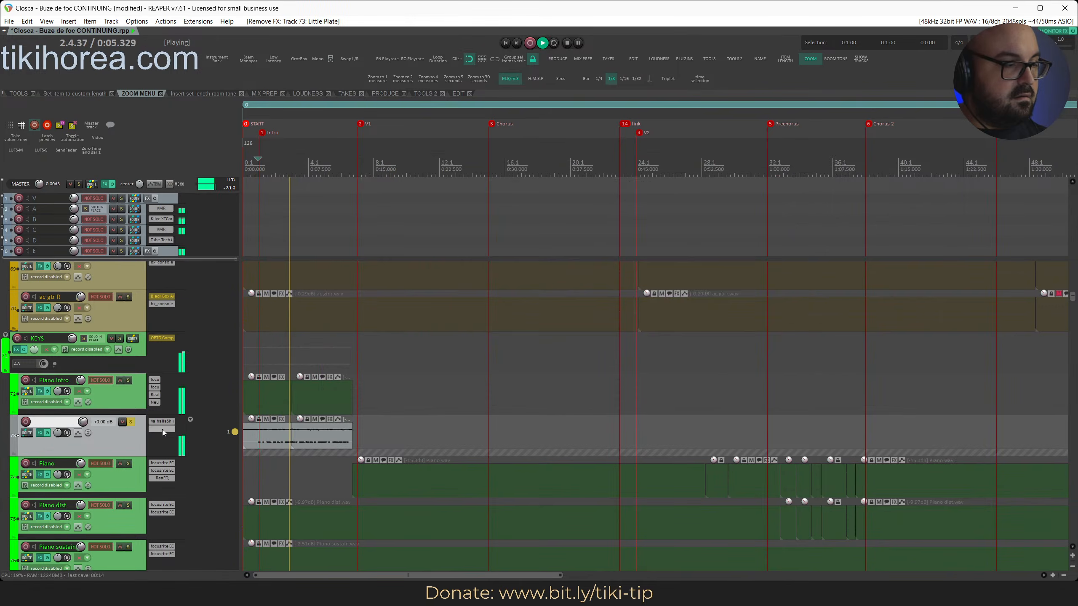
{"action": "key", "text": "space"}
{"action": "left_click", "coordinate": [165, 430]}
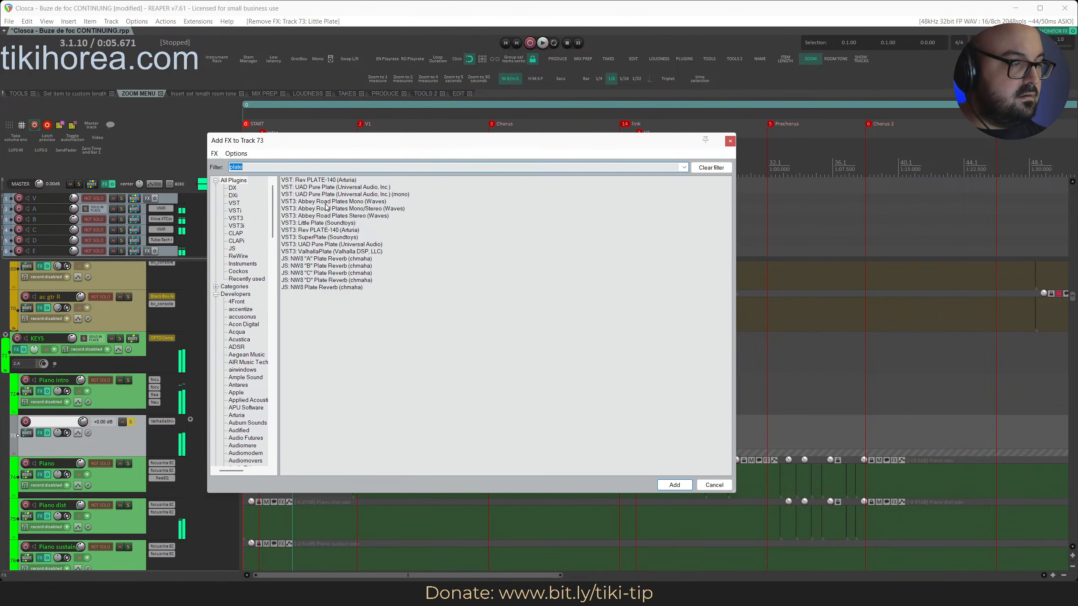
{"action": "double_click", "coordinate": [305, 251]}
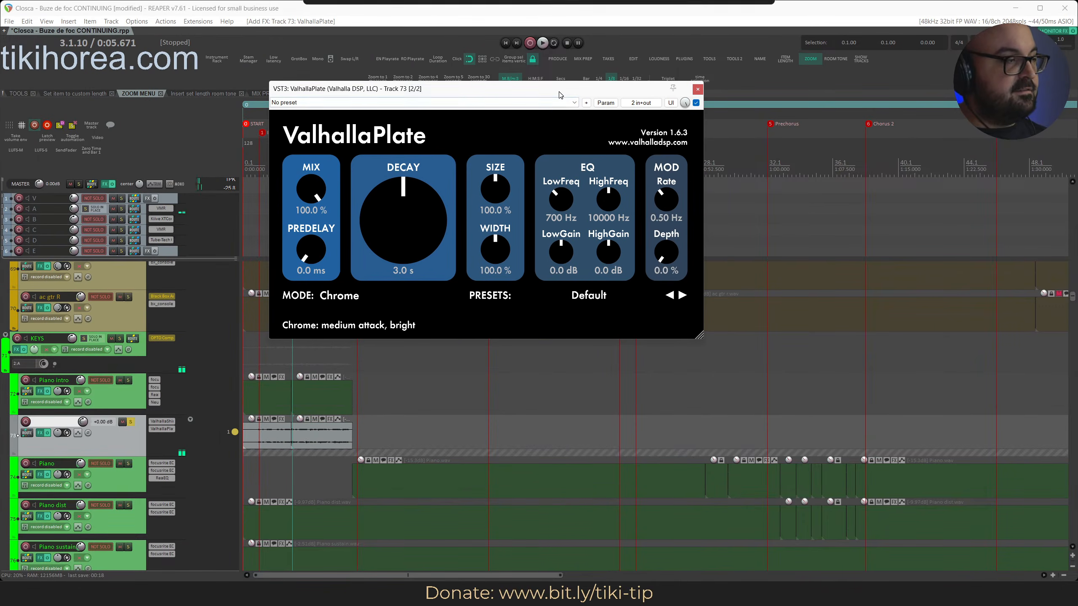
Load ValhallaPlate's LG-Guitar Cloud preset, then set the decay to 2.6 s and the predelay to 0.0 ms
{"action": "left_click", "coordinate": [606, 298]}
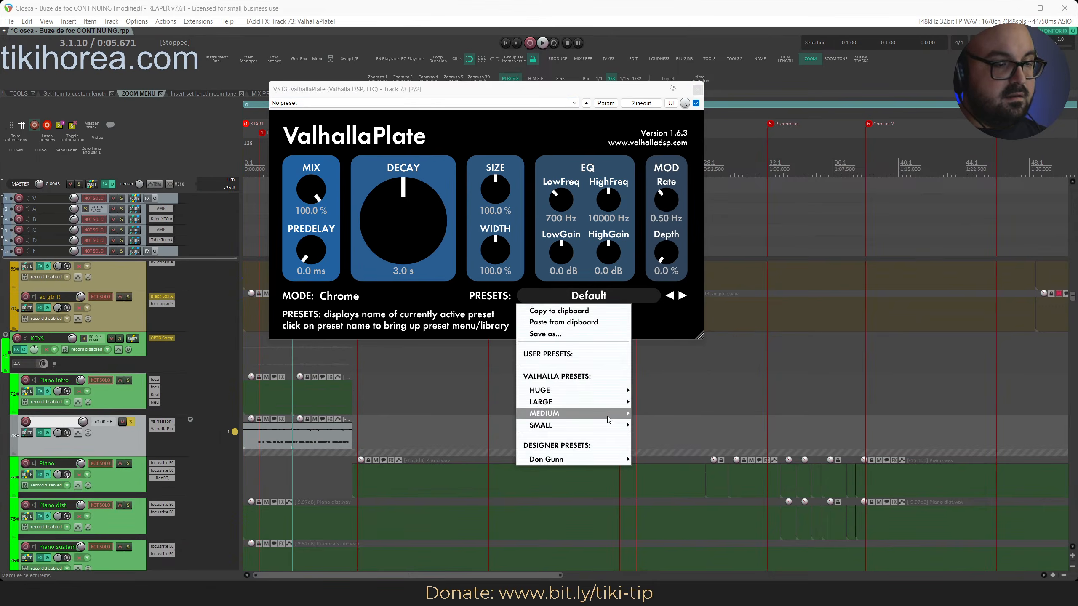
{"action": "mouse_move", "coordinate": [594, 402]}
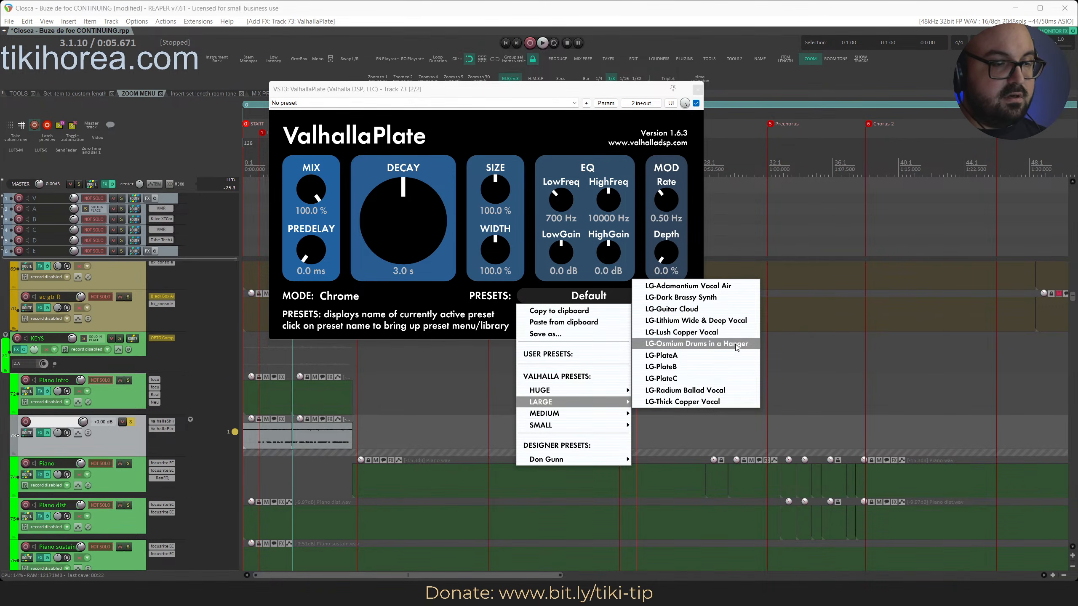
{"action": "left_click", "coordinate": [719, 309]}
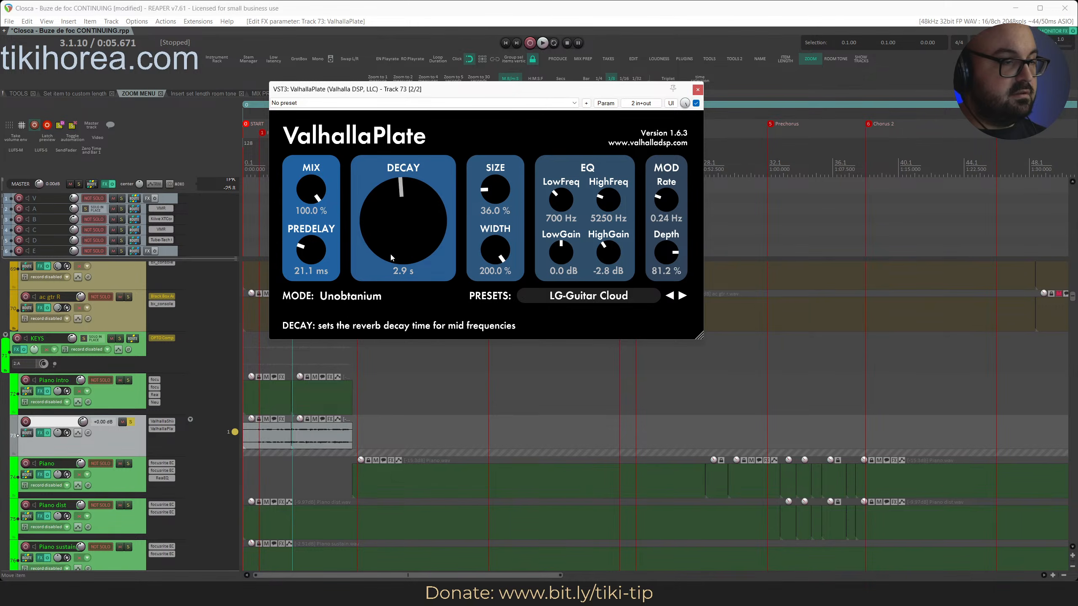
{"action": "left_click_drag", "start_coordinate": [384, 256], "coordinate": [365, 263]}
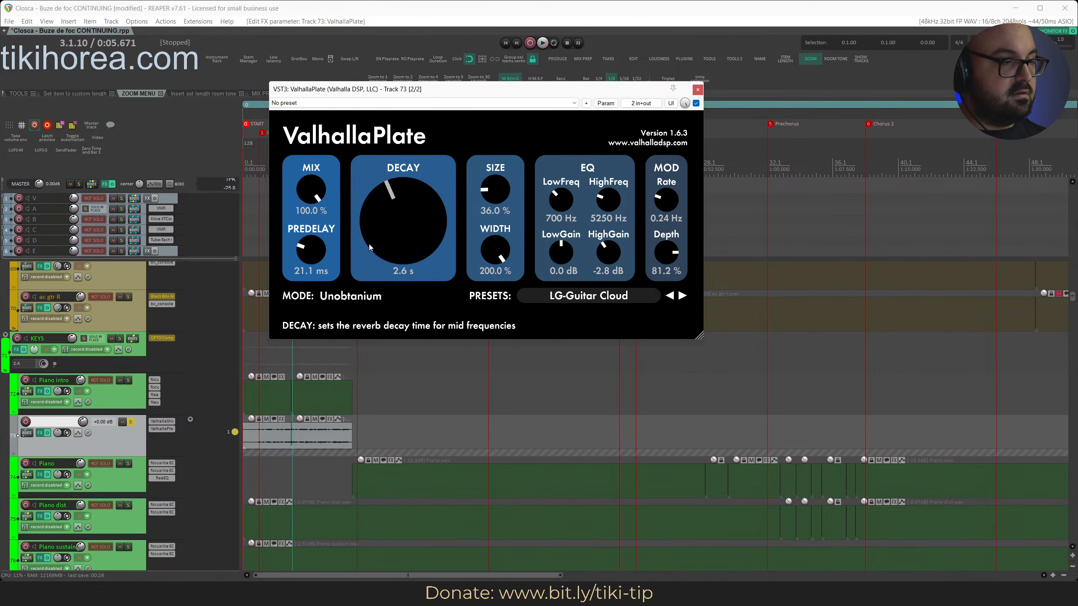
{"action": "left_click_drag", "start_coordinate": [420, 94], "coordinate": [652, 99]}
{"action": "left_click_drag", "start_coordinate": [543, 255], "coordinate": [424, 490]}
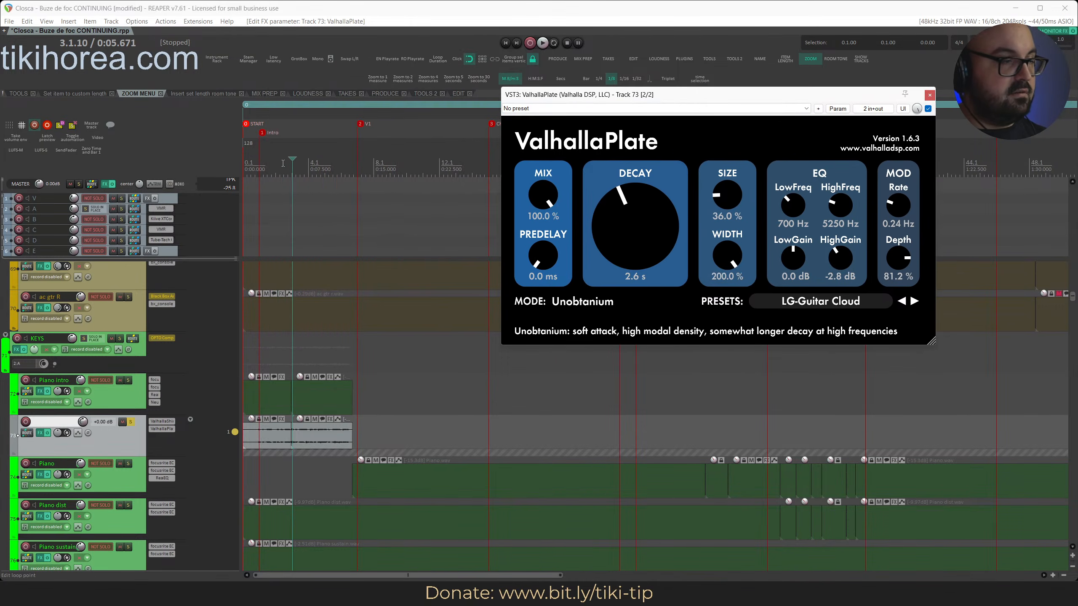
Play the soloed duplicate piano from near the song's start through the end of the intro to judge the plate reverb
{"action": "key", "text": "Home"}
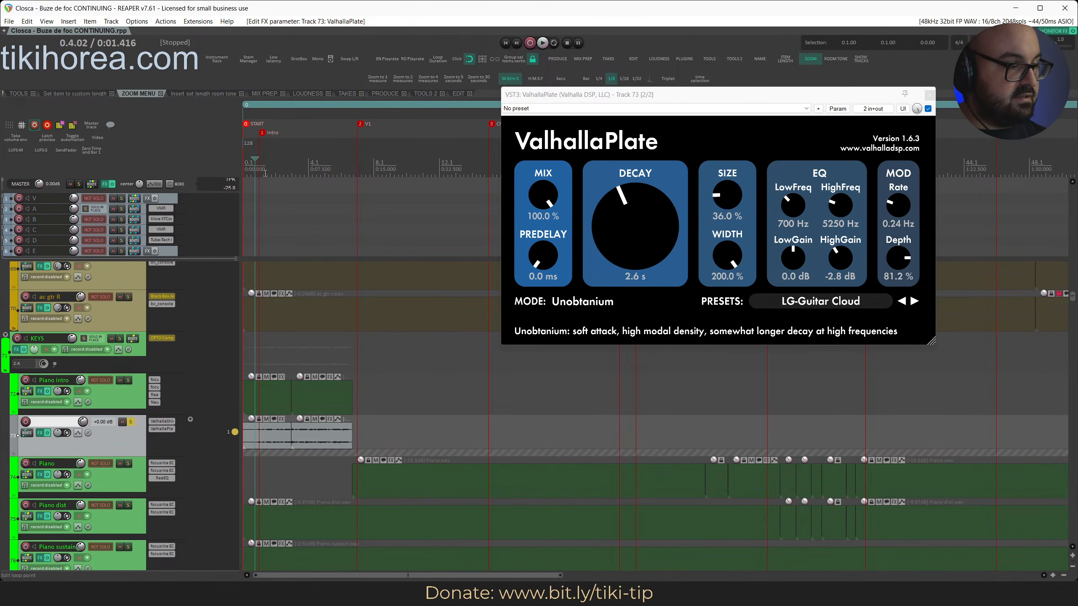
{"action": "key", "text": "space"}
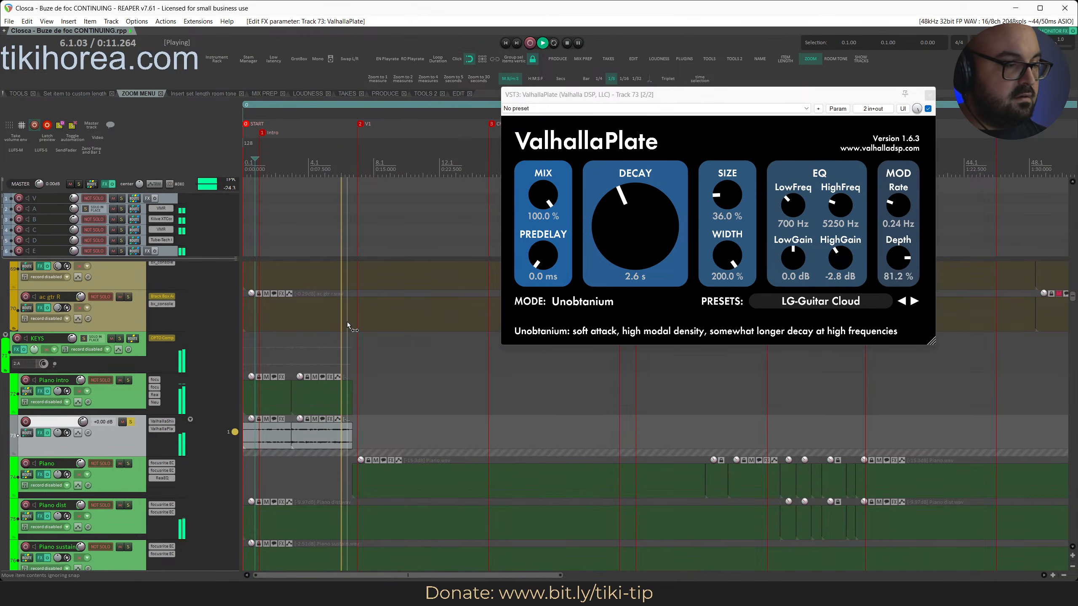
{"action": "scroll", "coordinate": [346, 325], "scroll_direction": "up", "scroll_amount": 3}
{"action": "scroll", "coordinate": [347, 325], "scroll_direction": "up", "scroll_amount": 3}
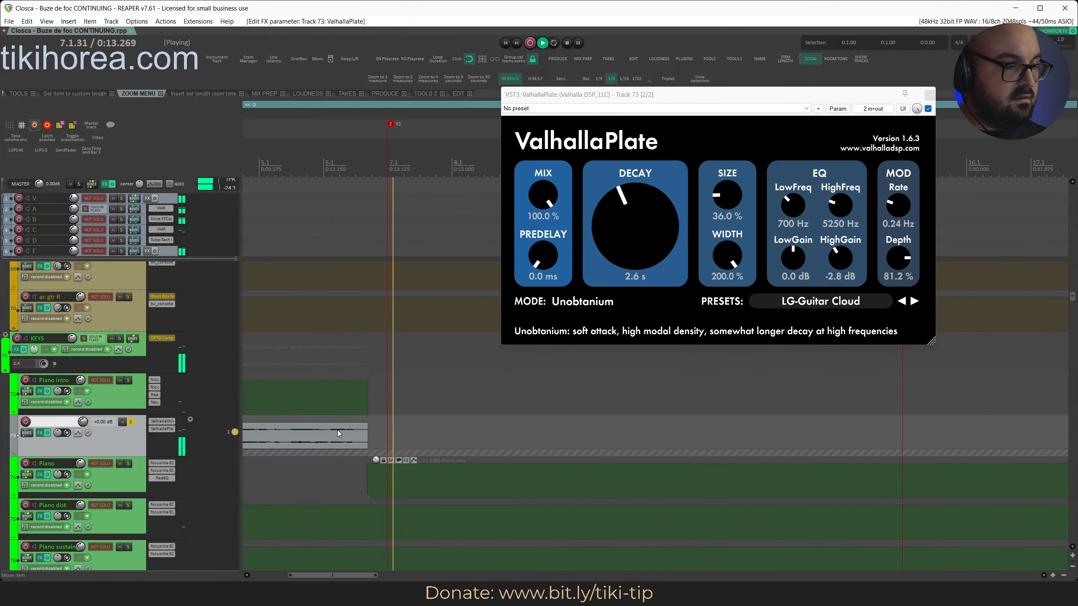
{"action": "key", "text": "space"}
Clear all solos, replay the end of the intro and its start in the full mix, and save the project
{"action": "key", "text": "alt+s"}
{"action": "left_click", "coordinate": [281, 170]}
{"action": "key", "text": "space"}
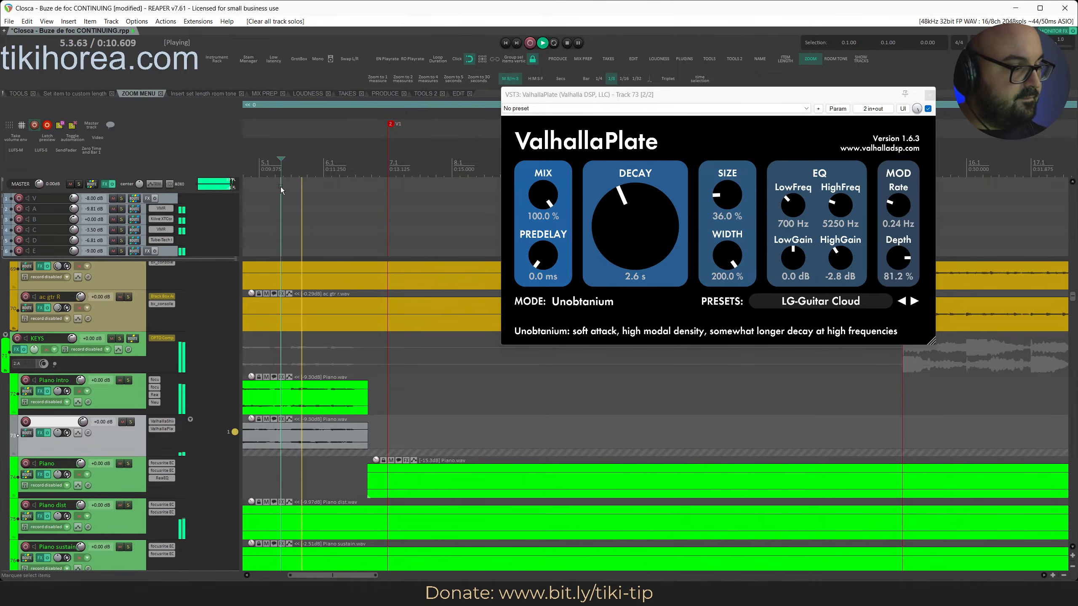
{"action": "key", "text": "w"}
{"action": "key", "text": "ctrl+s"}
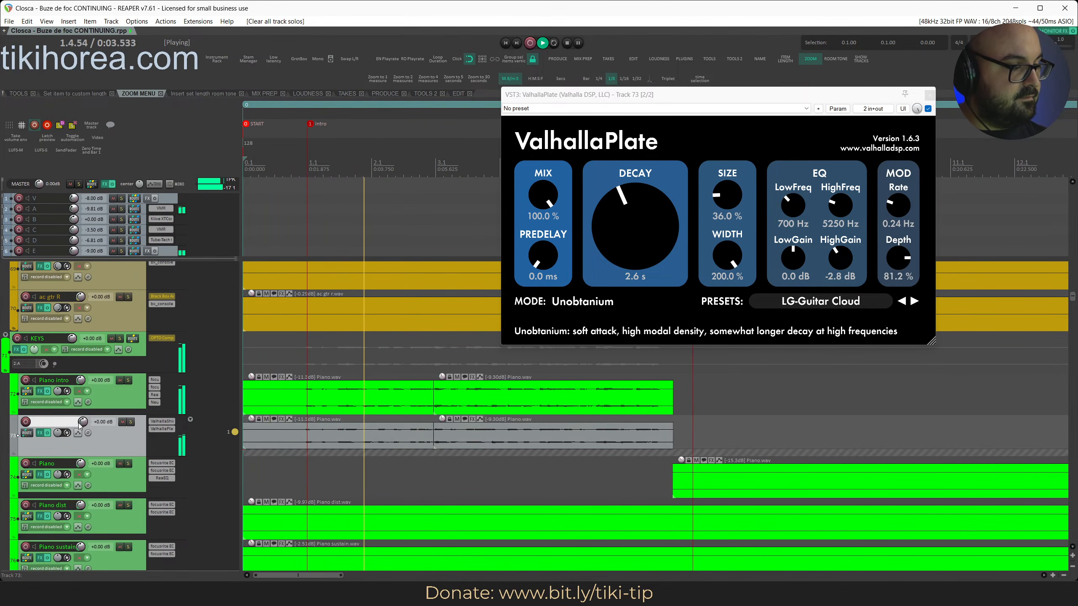
{"action": "key", "text": "space"}
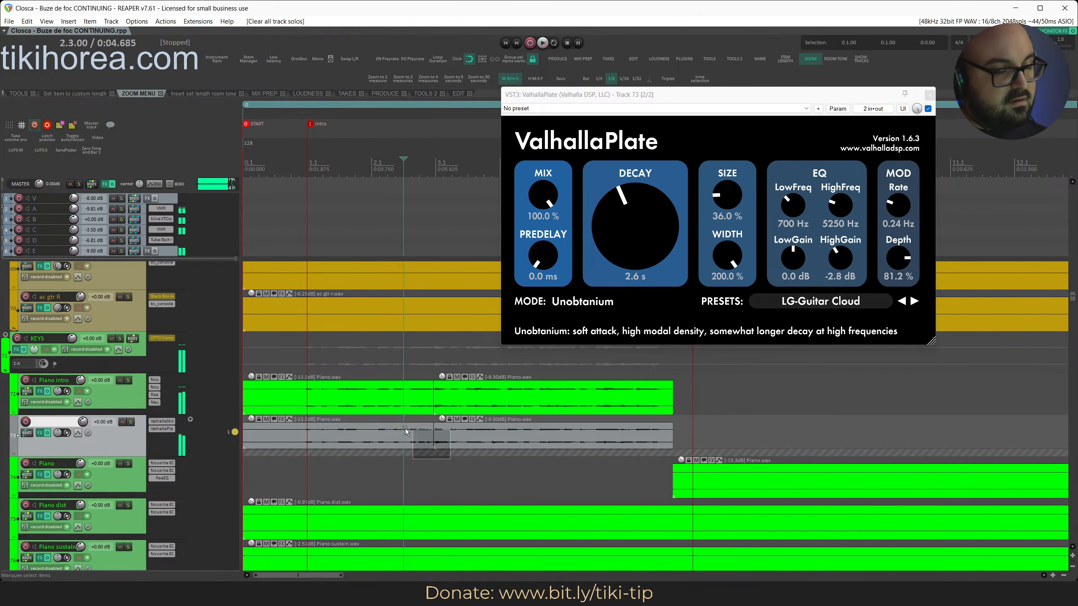
Check the ValhallaShimmer settings on the duplicated piano track, then close both plugin windows
{"action": "left_click", "coordinate": [439, 444]}
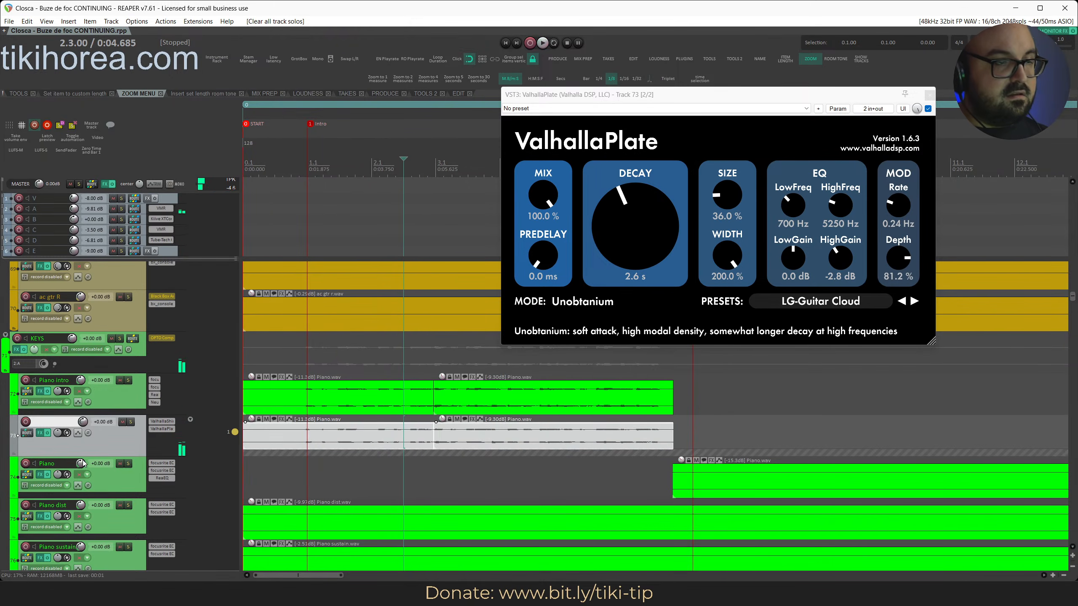
{"action": "left_click", "coordinate": [168, 421]}
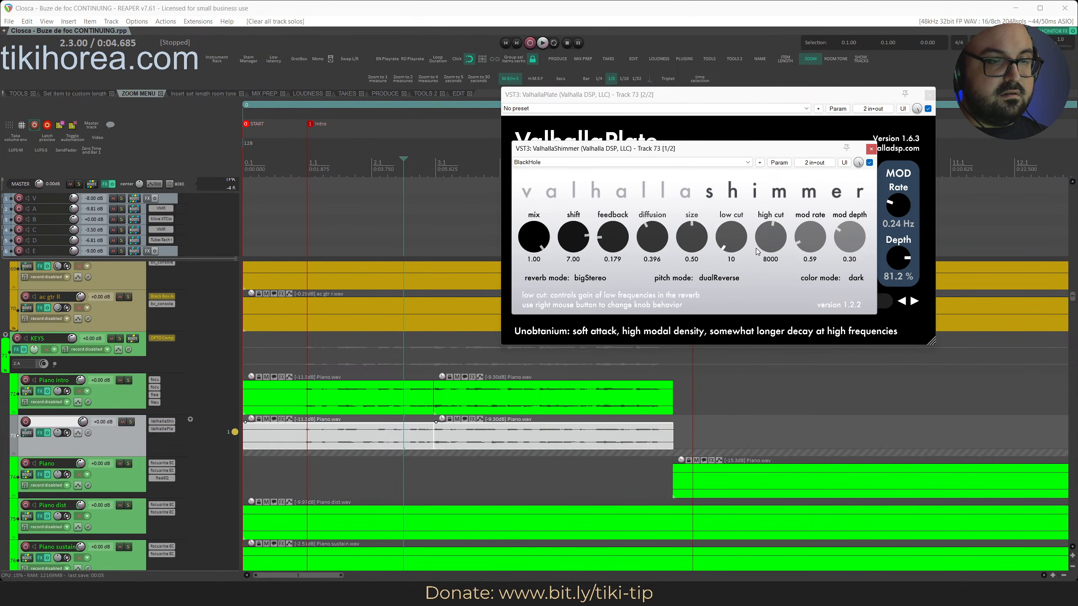
{"action": "left_click", "coordinate": [871, 150]}
{"action": "left_click", "coordinate": [929, 95]}
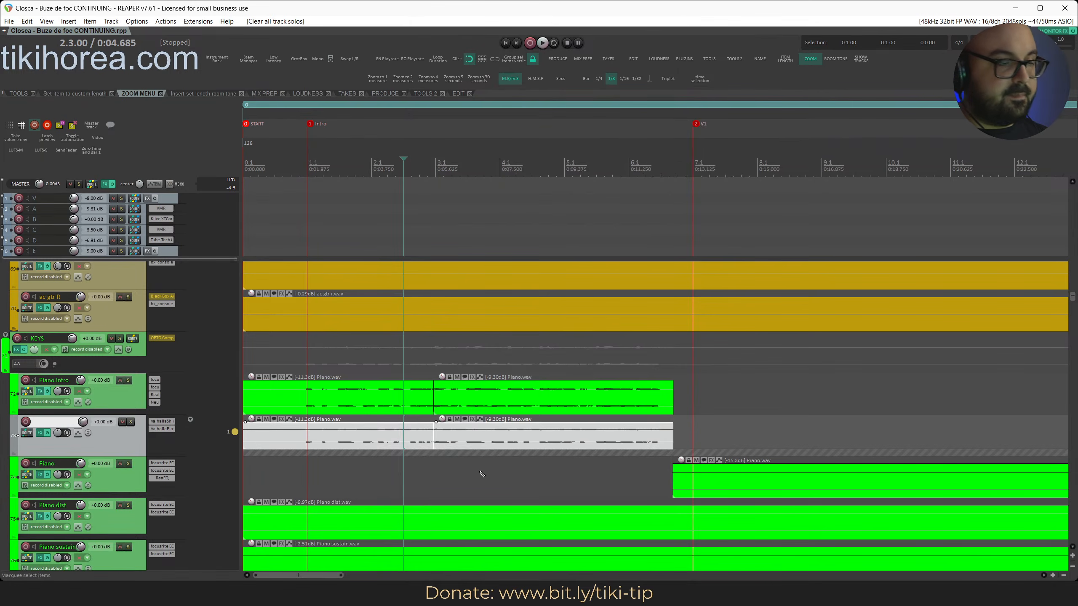
Split the duplicated piano clip just before the Intro marker and delete its empty leading part
{"action": "key", "text": "s"}
{"action": "left_click", "coordinate": [293, 442]}
{"action": "key", "text": "Delete"}
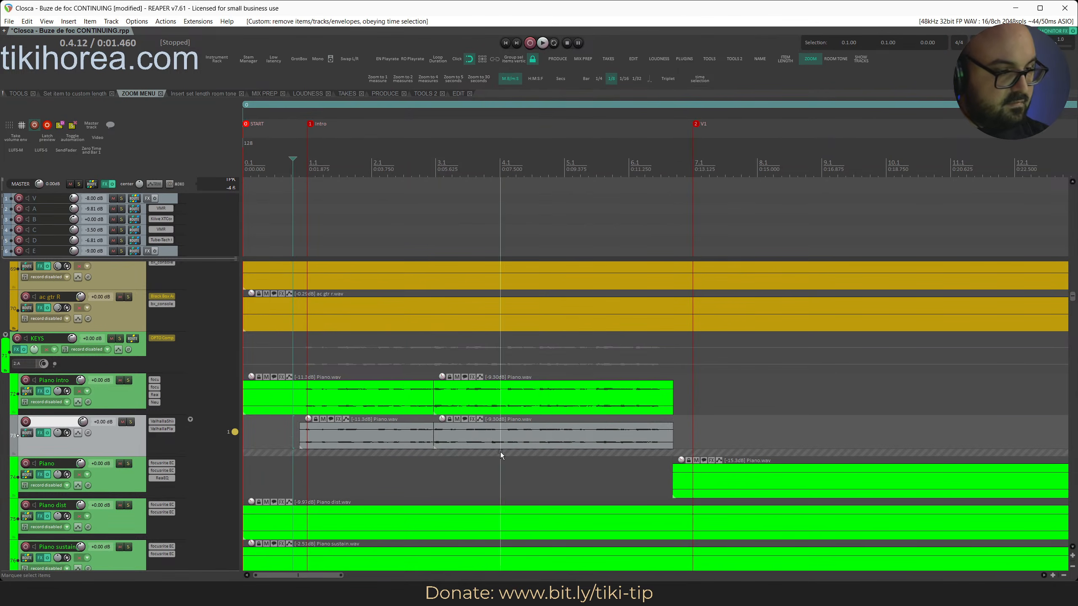
Shift both duplicated piano clips about a third of a bar earlier, replay the intro, and save the project
{"action": "left_click_drag", "start_coordinate": [500, 455], "coordinate": [440, 443]}
{"action": "key", "text": "alt+g"}
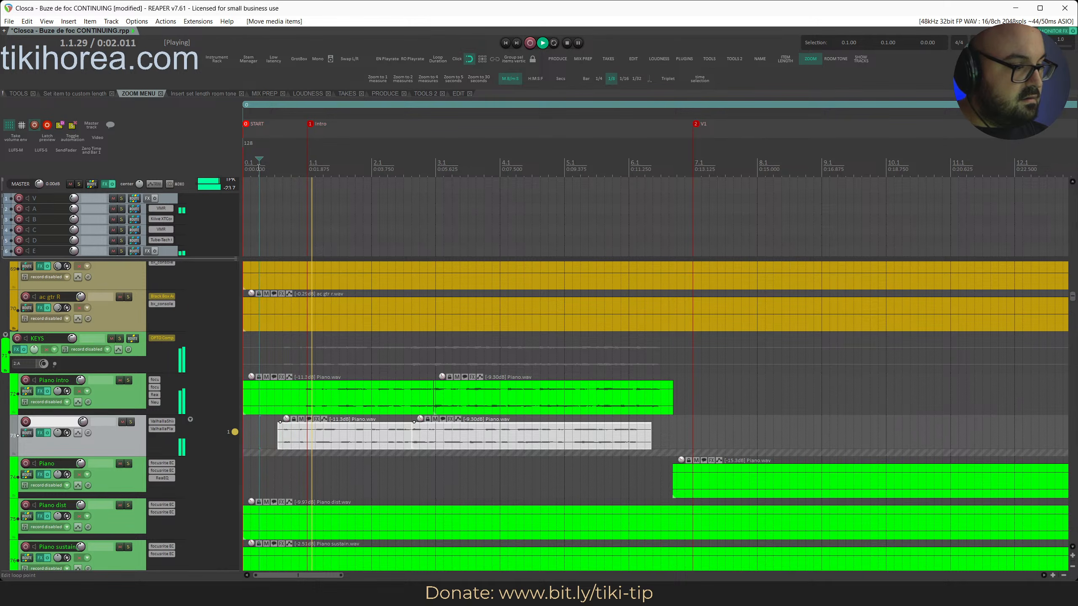
{"action": "scroll", "coordinate": [354, 485], "scroll_direction": "up", "scroll_amount": 3}
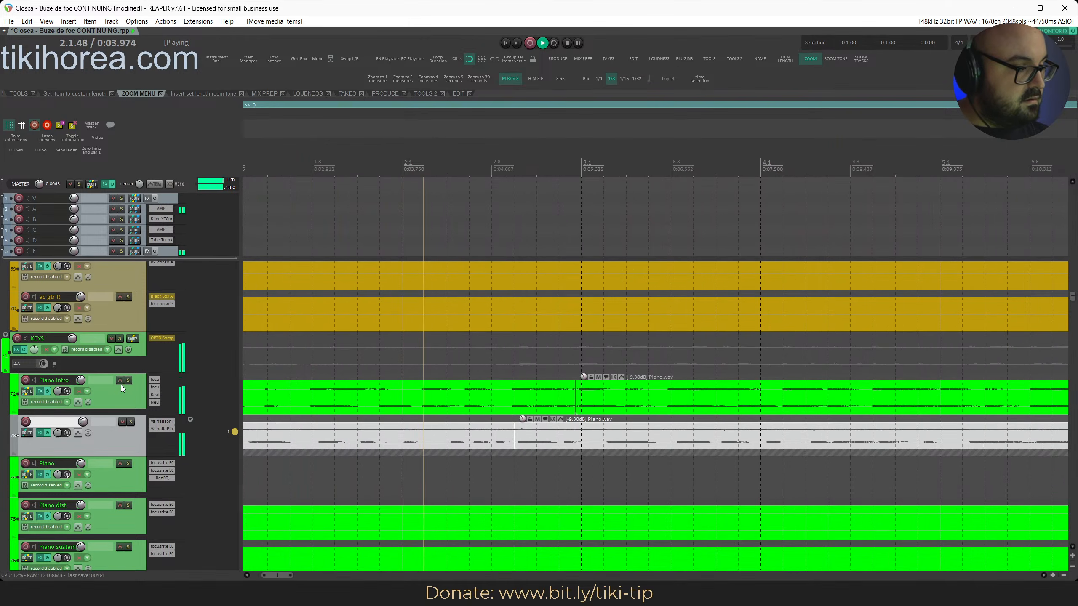
{"action": "scroll", "coordinate": [307, 433], "scroll_direction": "down", "scroll_amount": 3}
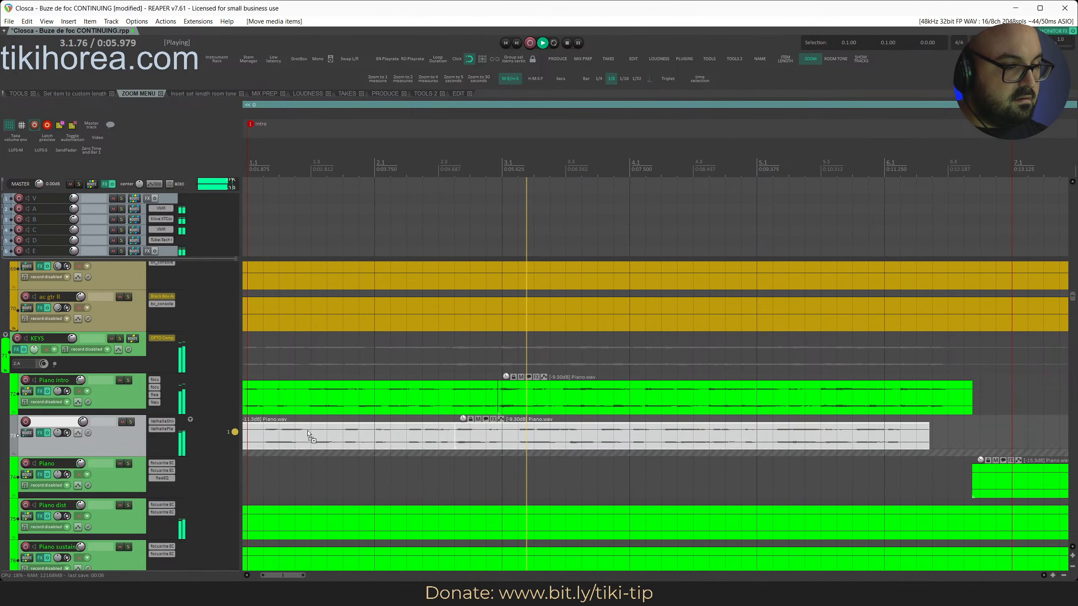
{"action": "key", "text": "ctrl+s"}
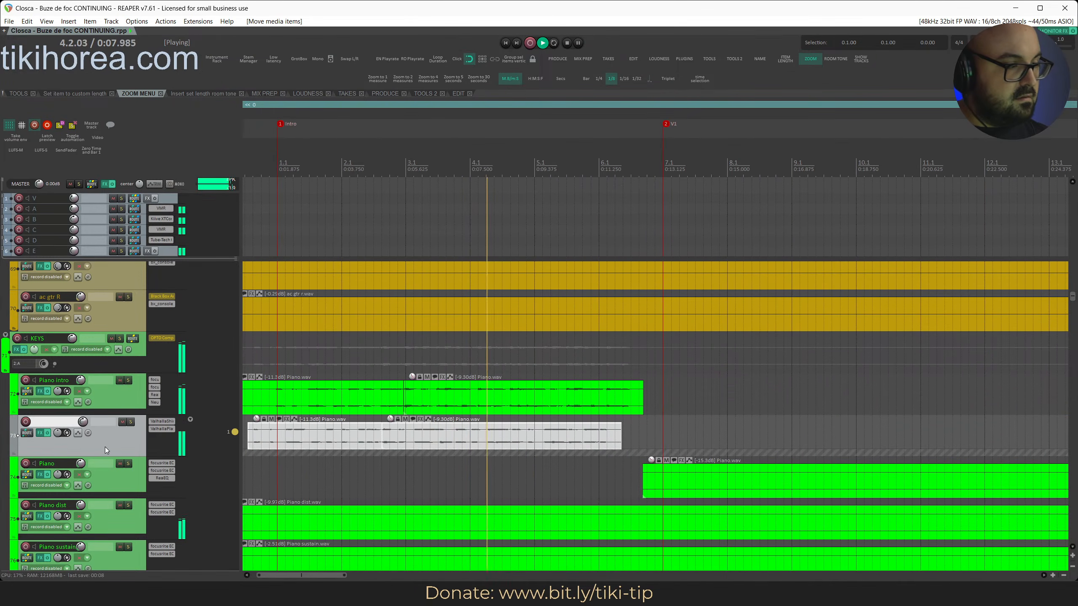
Name the duplicated piano track "Piano intro fx"
{"action": "double_click", "coordinate": [66, 422]}
{"action": "type", "text": "Pian"}
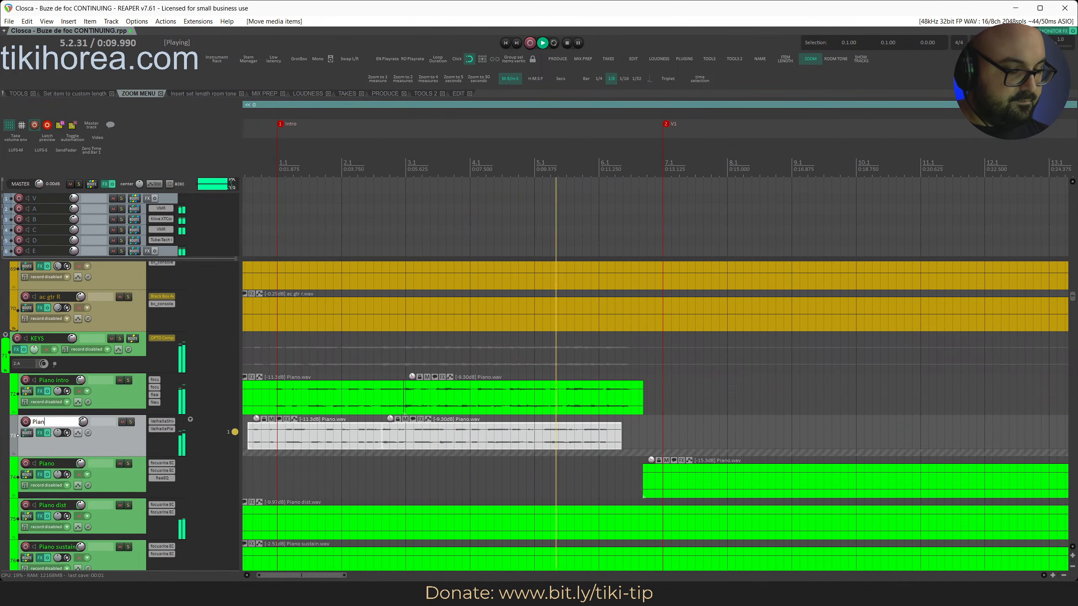
{"action": "type", "text": "o intro fx"}
{"action": "key", "text": "Return"}
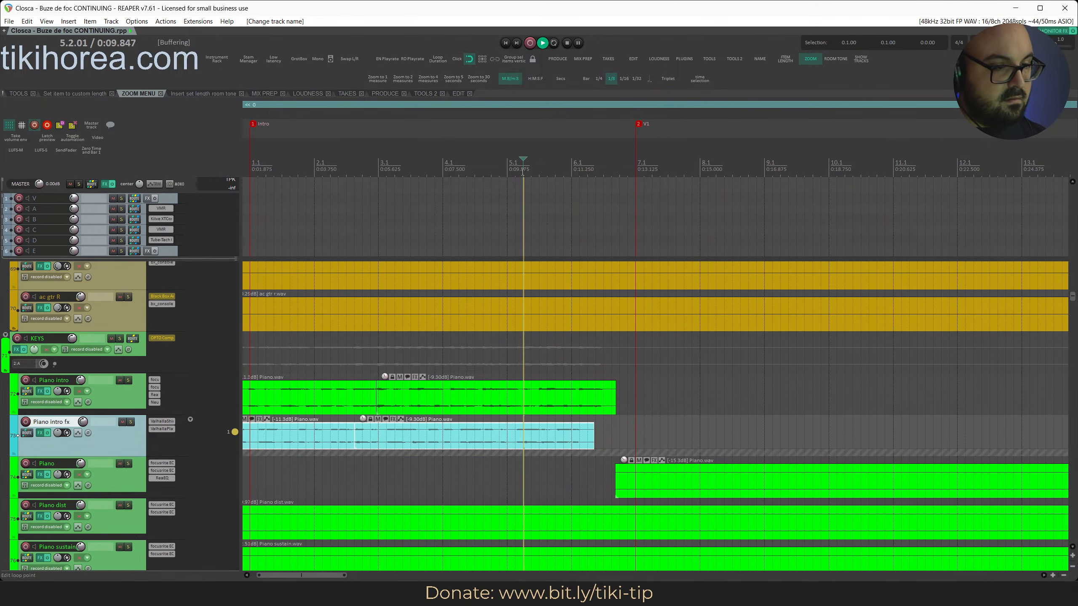
Replay the end of the intro into verse 1 to check how the piano effect tail carries over, then stop playback
{"action": "scroll", "coordinate": [525, 183], "scroll_direction": "up", "scroll_amount": 5}
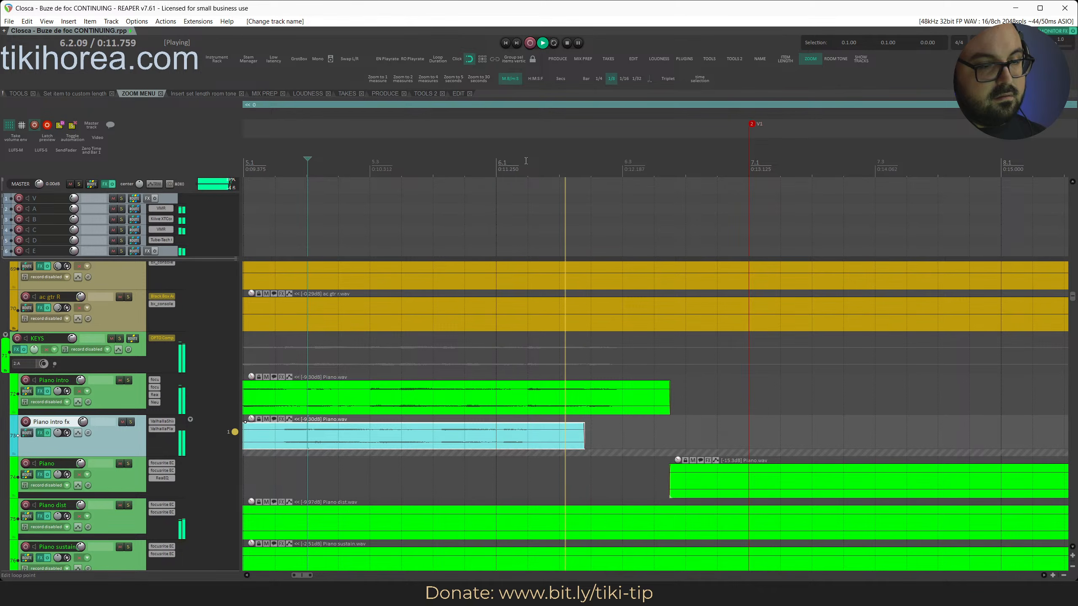
{"action": "scroll", "coordinate": [602, 345], "scroll_direction": "down", "scroll_amount": 5}
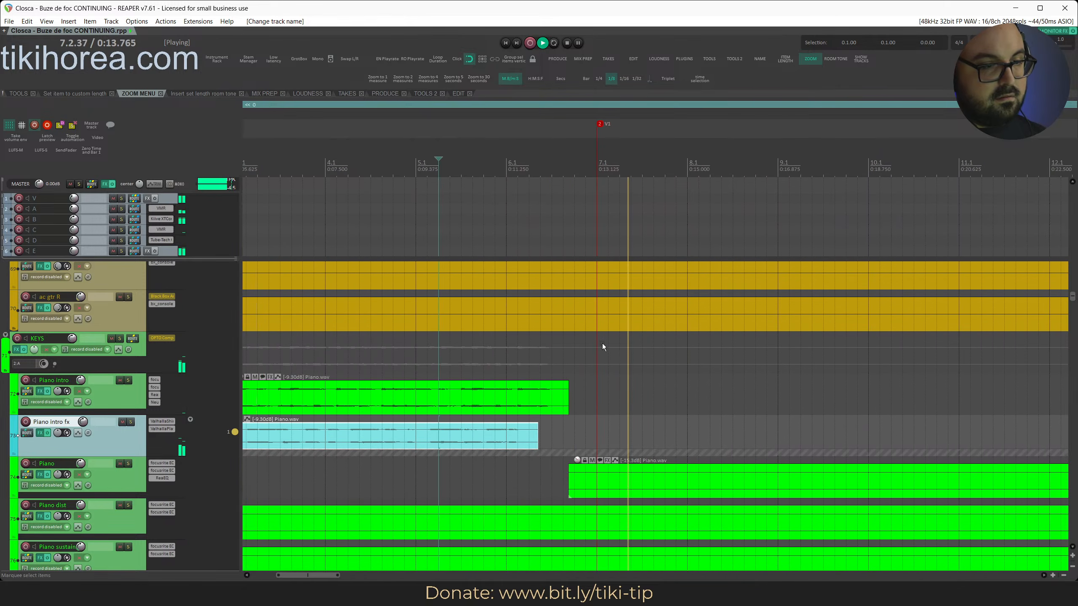
{"action": "scroll", "coordinate": [602, 344], "scroll_direction": "down", "scroll_amount": 2}
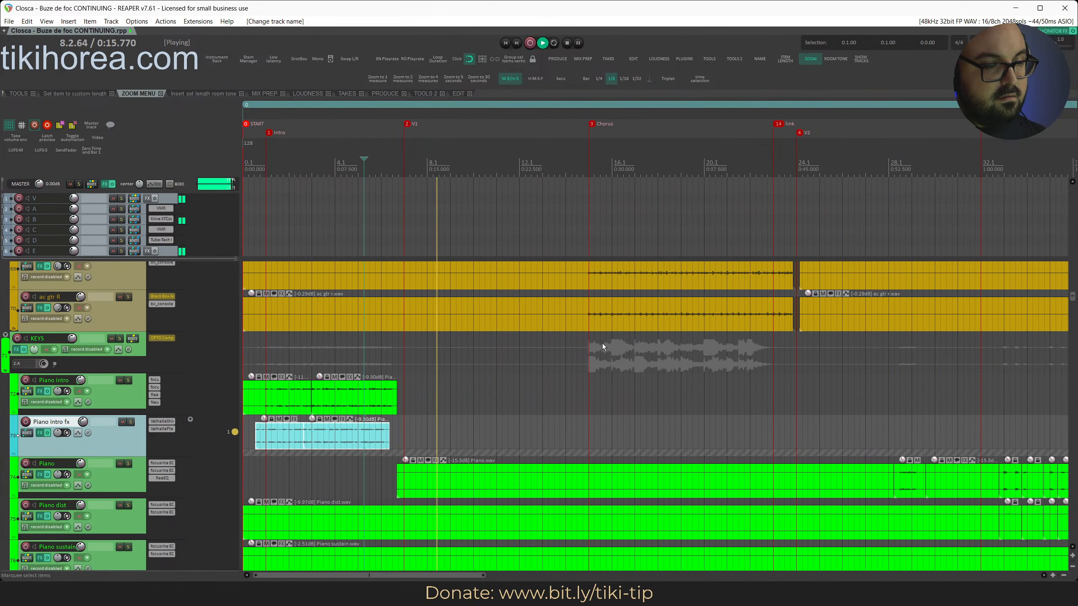
{"action": "key", "text": "space"}
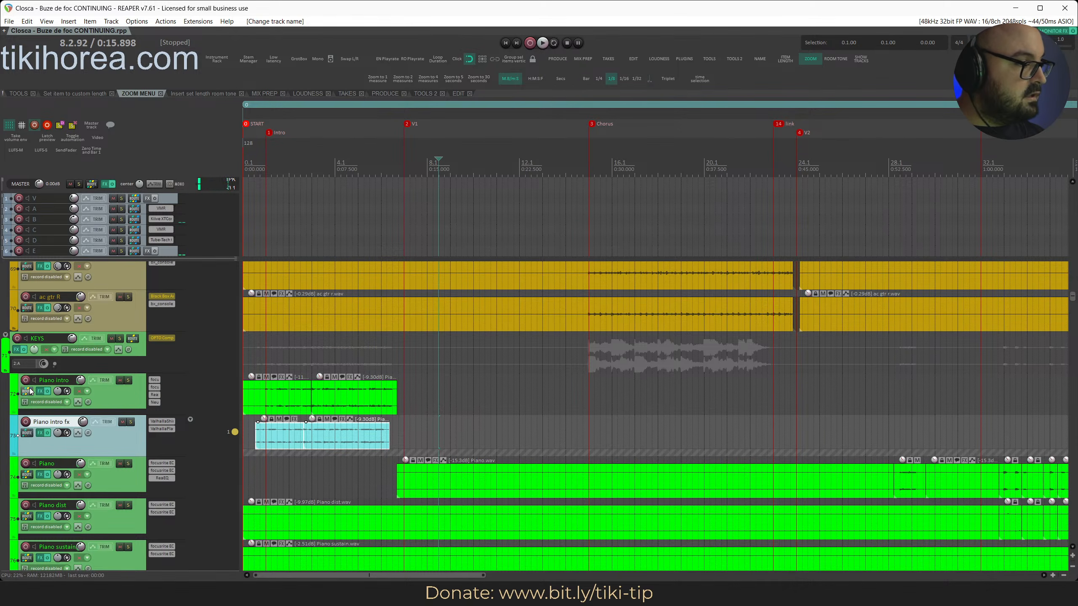
Review the Piano intro track's routing to see which effect sends it uses
{"action": "left_click", "coordinate": [28, 391]}
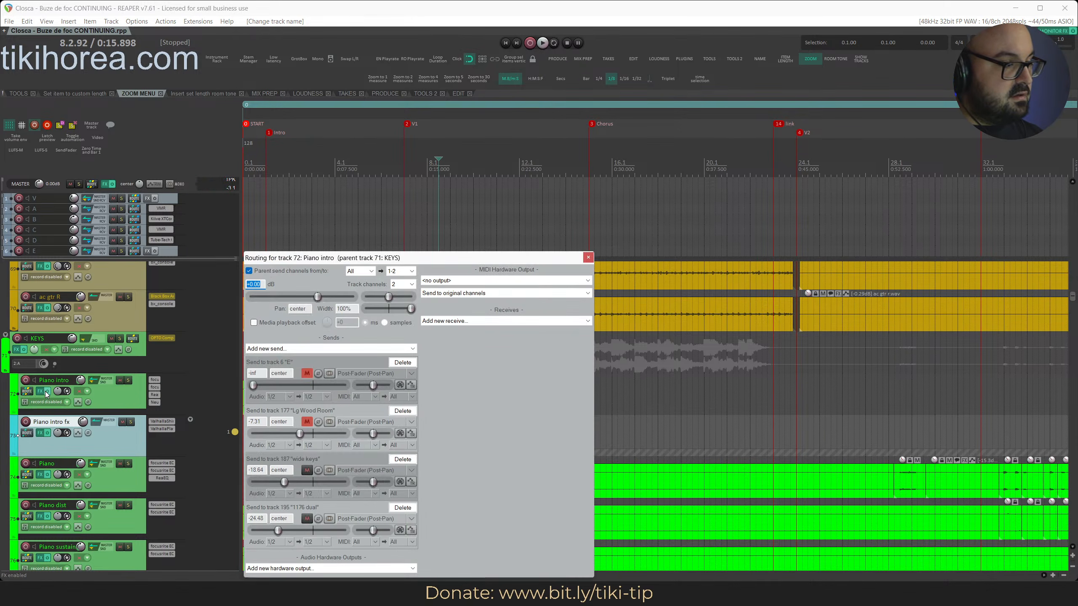
{"action": "key", "text": "Escape"}
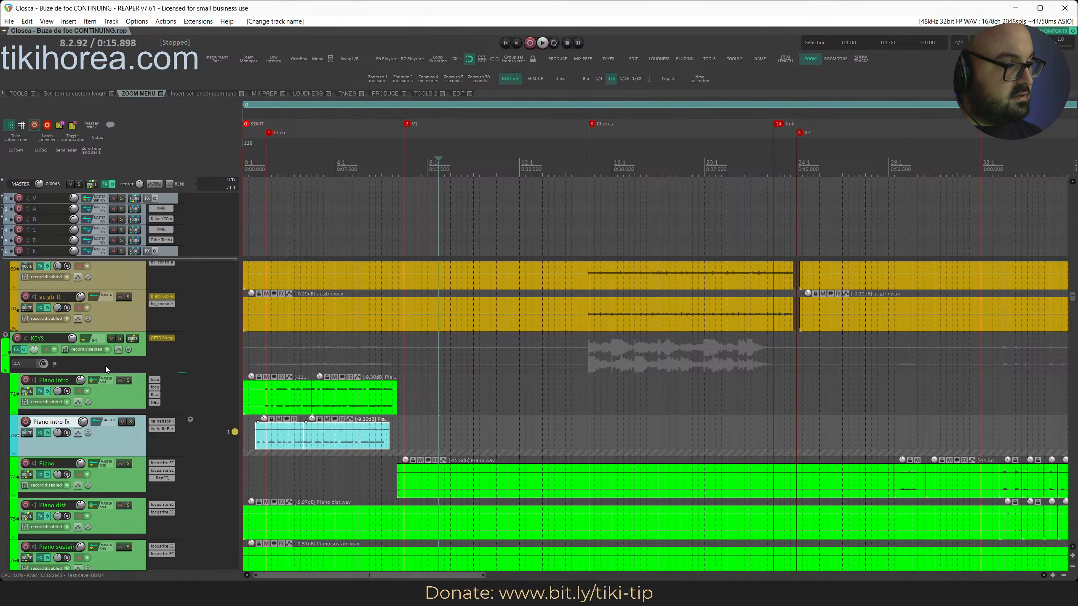
{"action": "left_click", "coordinate": [131, 339]}
{"action": "key", "text": "Escape"}
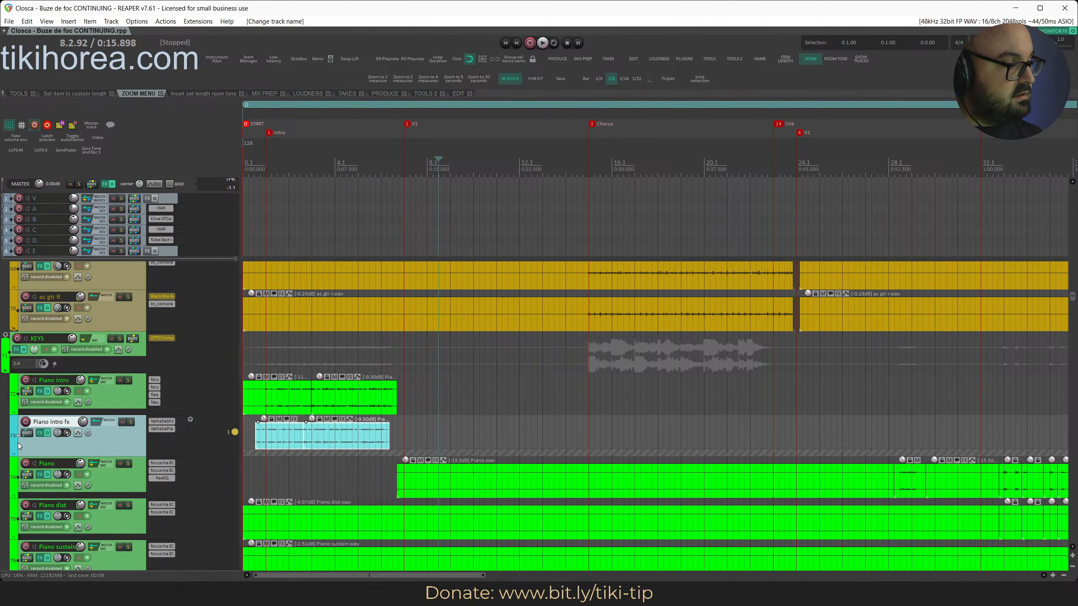
Add a send from the Piano intro fx track to the "wide keys" track and lower its send level
{"action": "left_click", "coordinate": [172, 421]}
{"action": "left_click", "coordinate": [172, 421]}
{"action": "left_click", "coordinate": [175, 418]}
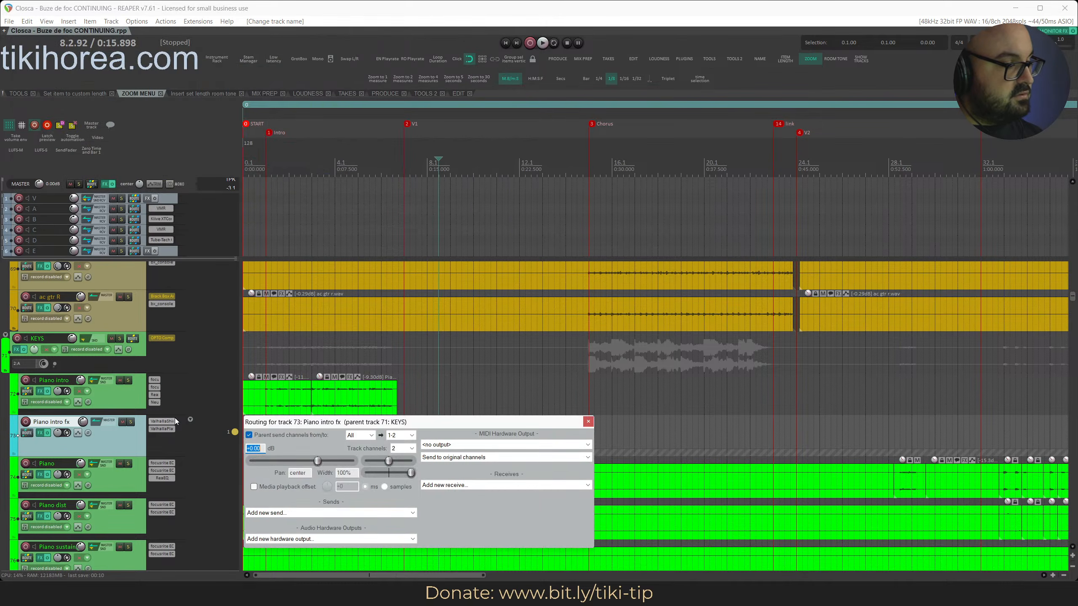
{"action": "left_click", "coordinate": [333, 512]}
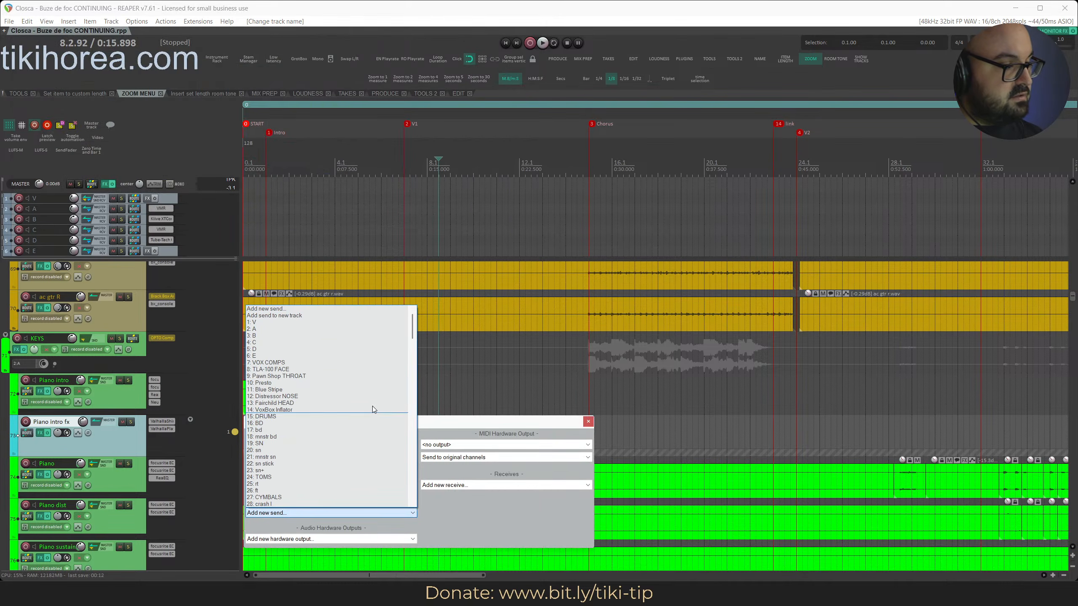
{"action": "left_click_drag", "start_coordinate": [412, 333], "coordinate": [409, 474]}
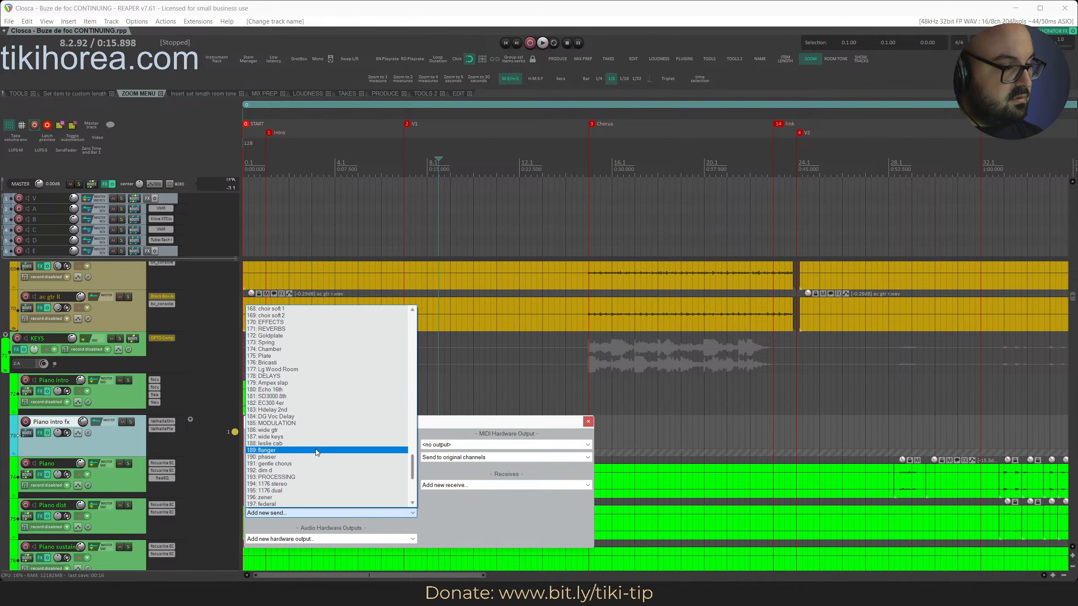
{"action": "left_click", "coordinate": [305, 439]}
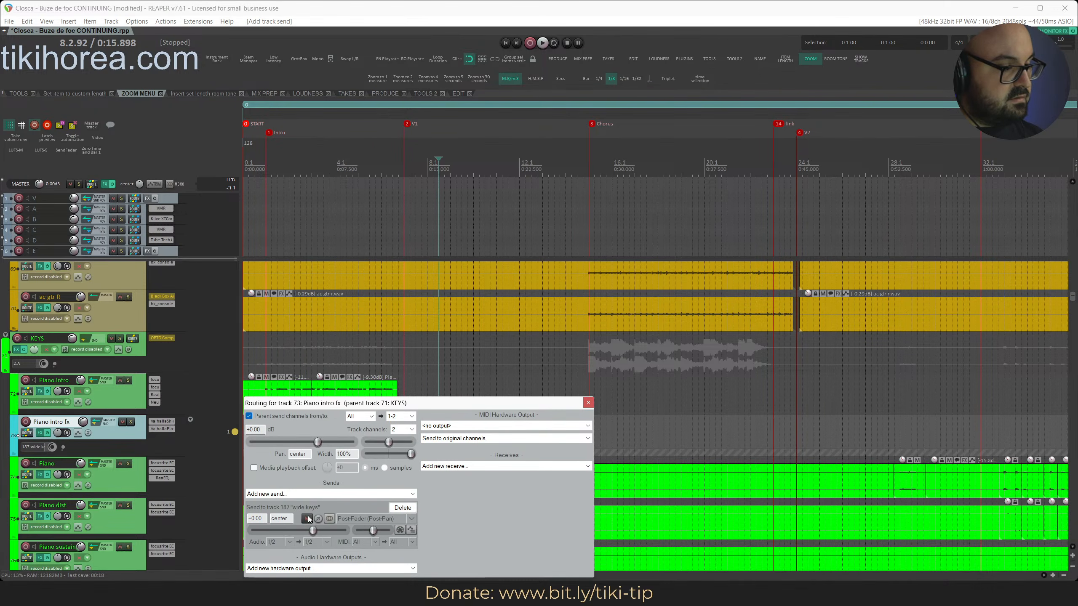
{"action": "left_click_drag", "start_coordinate": [313, 530], "coordinate": [285, 530]}
Replay the intro to hear the piano effect with the widening send, then save the project
{"action": "left_click_drag", "start_coordinate": [321, 404], "coordinate": [589, 343]}
{"action": "left_click", "coordinate": [271, 207]}
{"action": "key", "text": "space"}
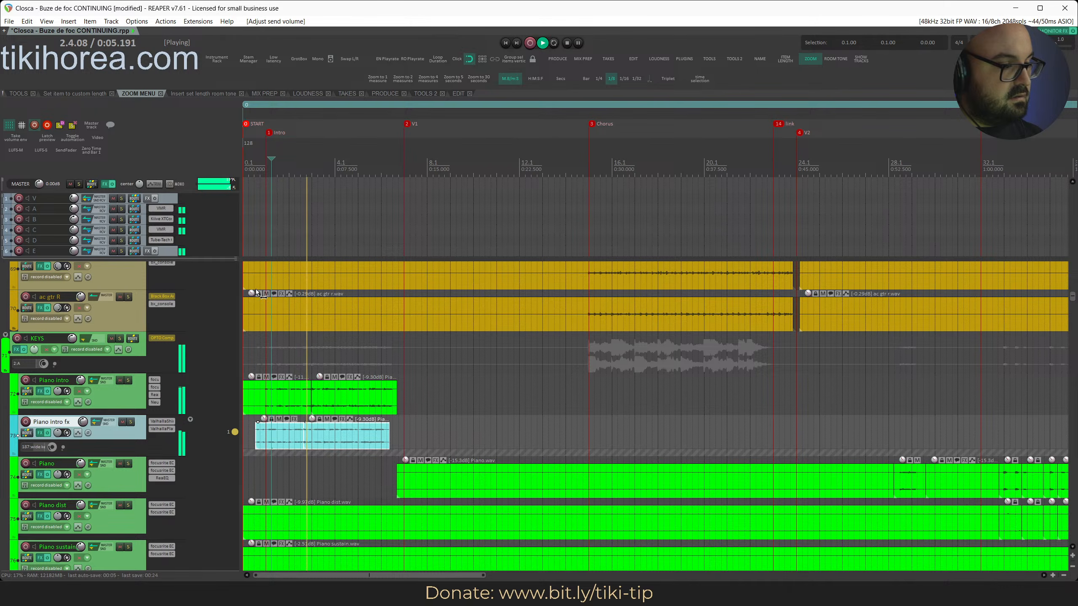
{"action": "left_click", "coordinate": [251, 165]}
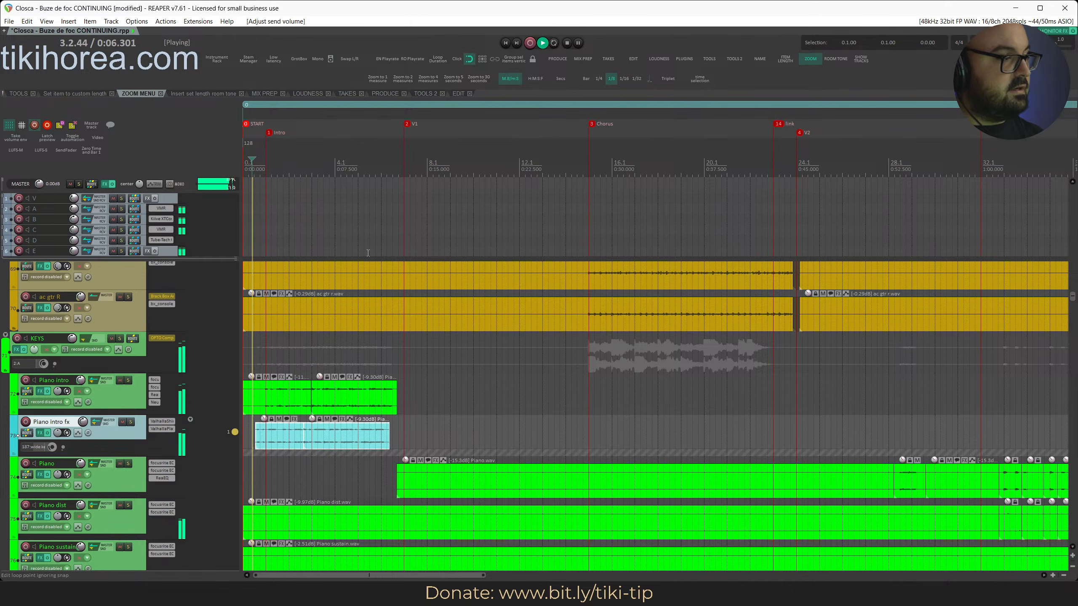
{"action": "key", "text": "space"}
{"action": "key", "text": "ctrl+s"}
Play the intro while looking over the synth, keys, guitar and bass tracks to check what sounds there, then stop playback
{"action": "mouse_move", "coordinate": [596, 594]}
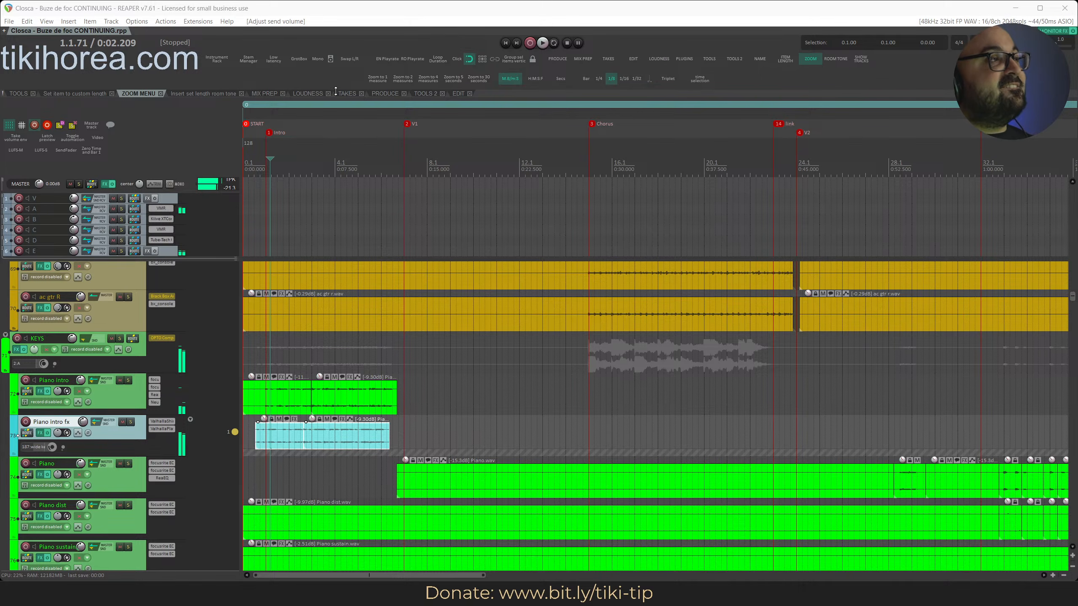
{"action": "left_click", "coordinate": [258, 162]}
{"action": "key", "text": "space"}
{"action": "scroll", "coordinate": [340, 263], "scroll_direction": "up", "scroll_amount": 3}
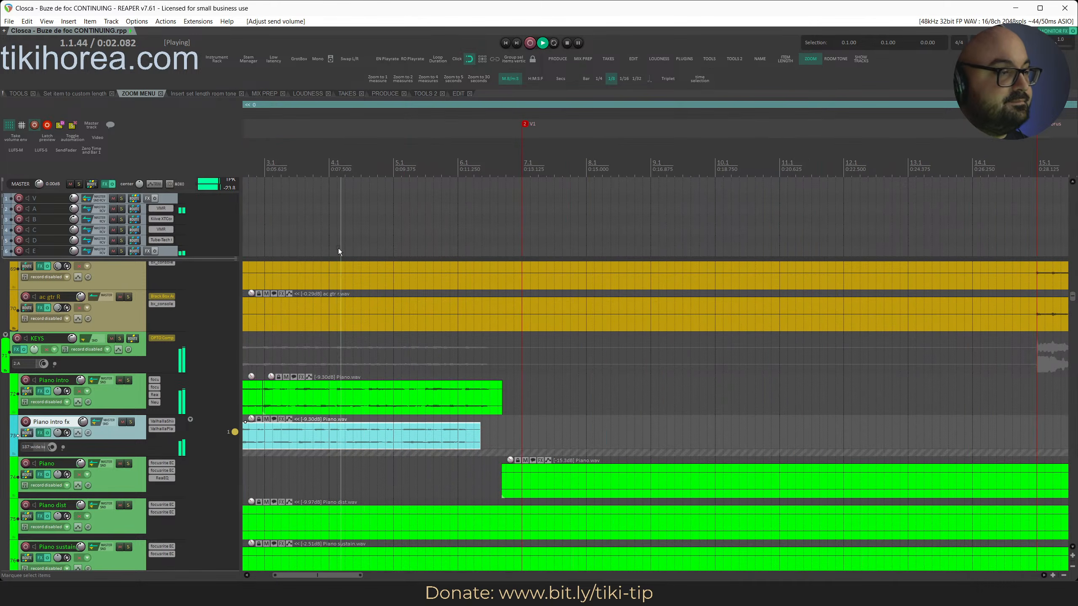
{"action": "scroll", "coordinate": [338, 247], "scroll_direction": "down", "scroll_amount": 5}
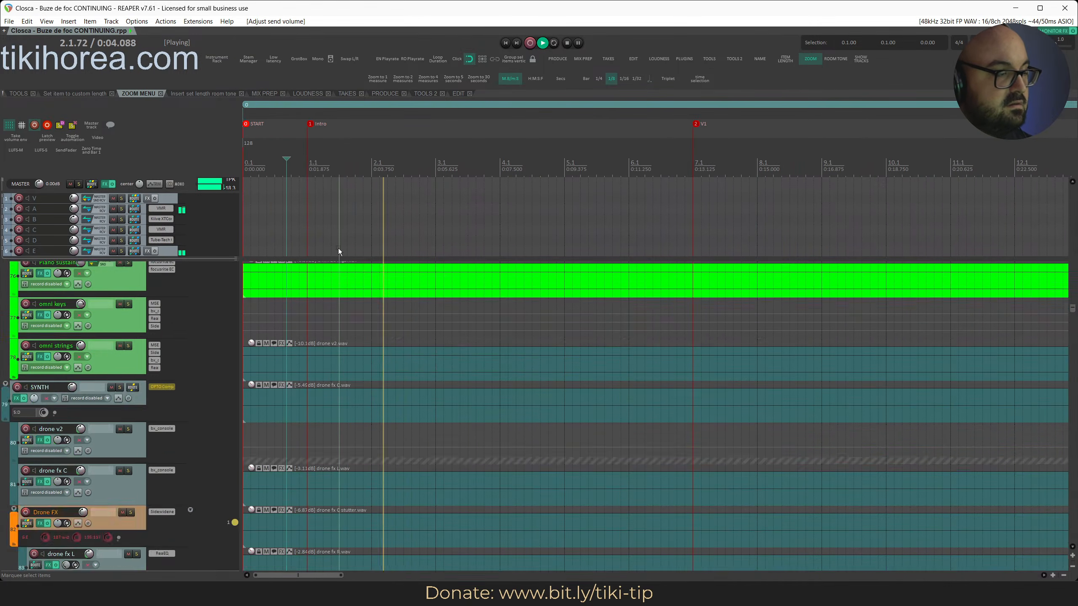
{"action": "scroll", "coordinate": [338, 248], "scroll_direction": "up", "scroll_amount": 3}
{"action": "scroll", "coordinate": [339, 247], "scroll_direction": "up", "scroll_amount": 2}
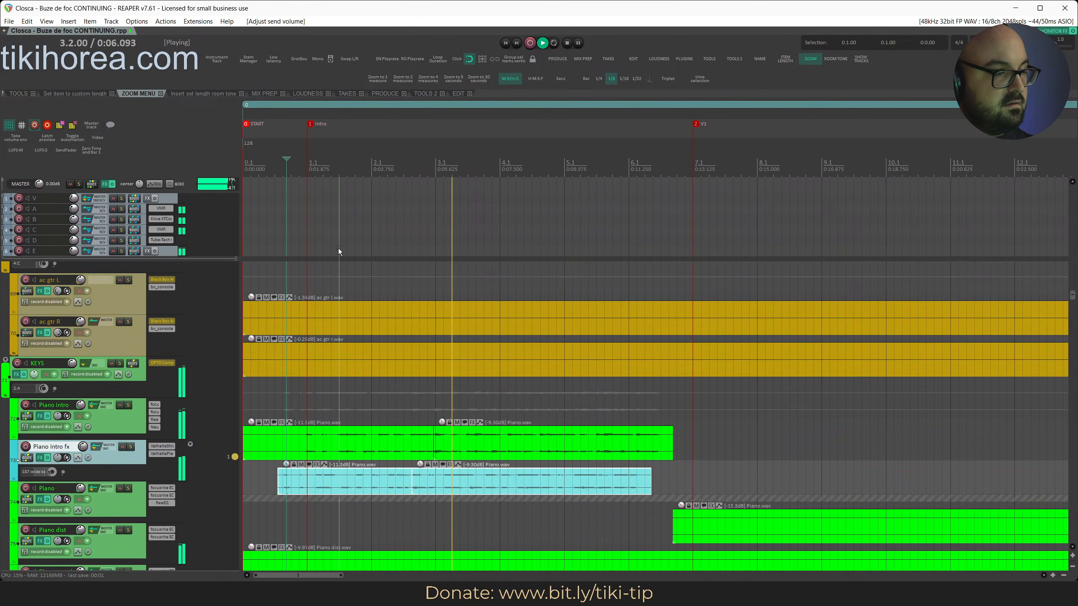
{"action": "scroll", "coordinate": [338, 247], "scroll_direction": "up", "scroll_amount": 12}
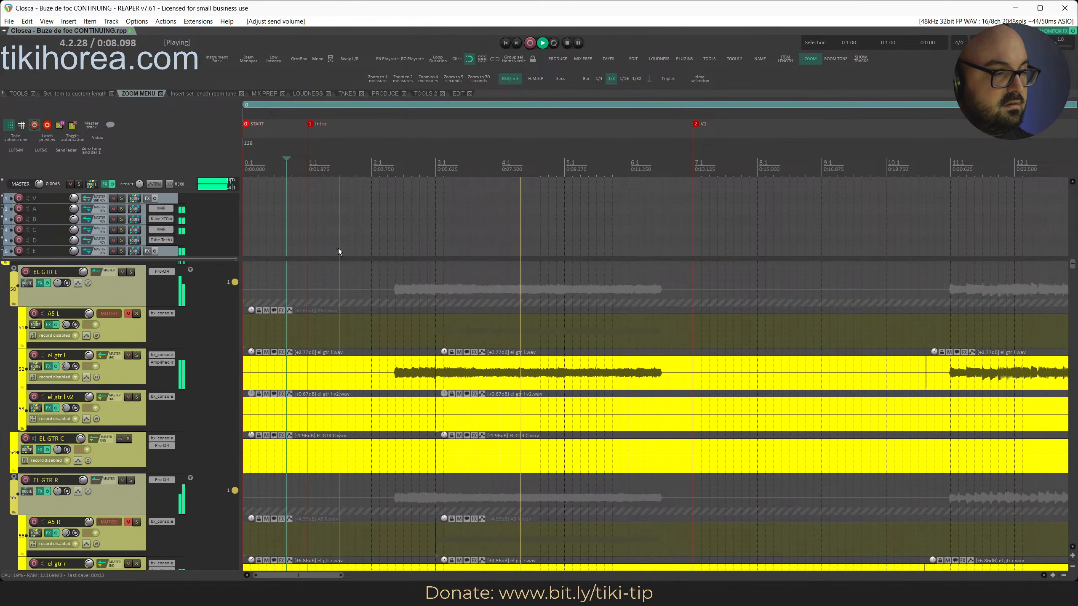
{"action": "scroll", "coordinate": [339, 248], "scroll_direction": "down", "scroll_amount": 1}
{"action": "scroll", "coordinate": [338, 248], "scroll_direction": "up", "scroll_amount": 2}
{"action": "scroll", "coordinate": [338, 248], "scroll_direction": "up", "scroll_amount": 7}
{"action": "key", "text": "space"}
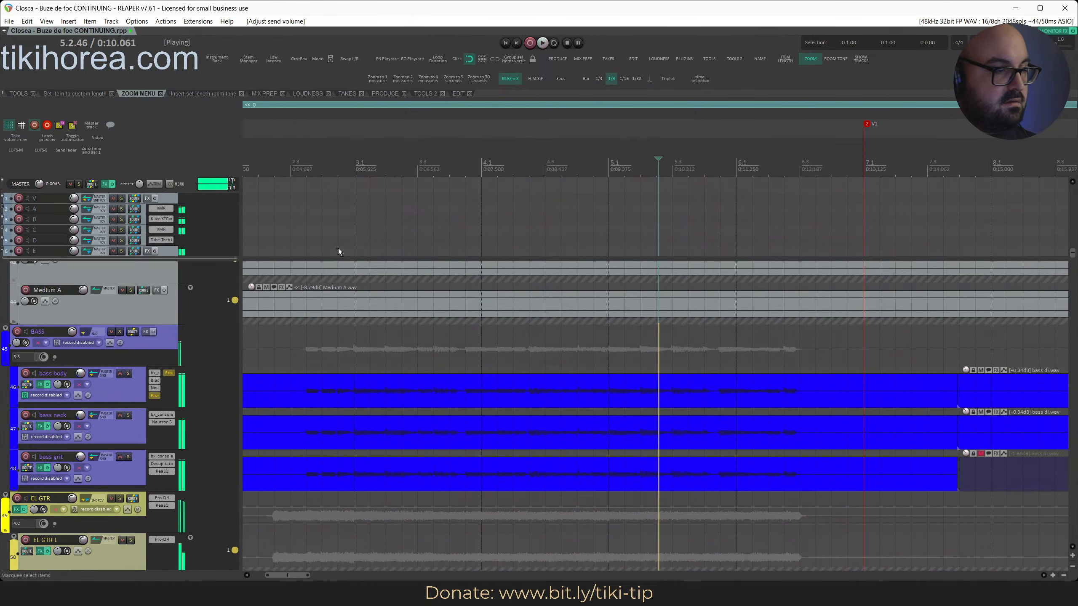
{"action": "key", "text": "space"}
{"action": "scroll", "coordinate": [342, 270], "scroll_direction": "down", "scroll_amount": 8}
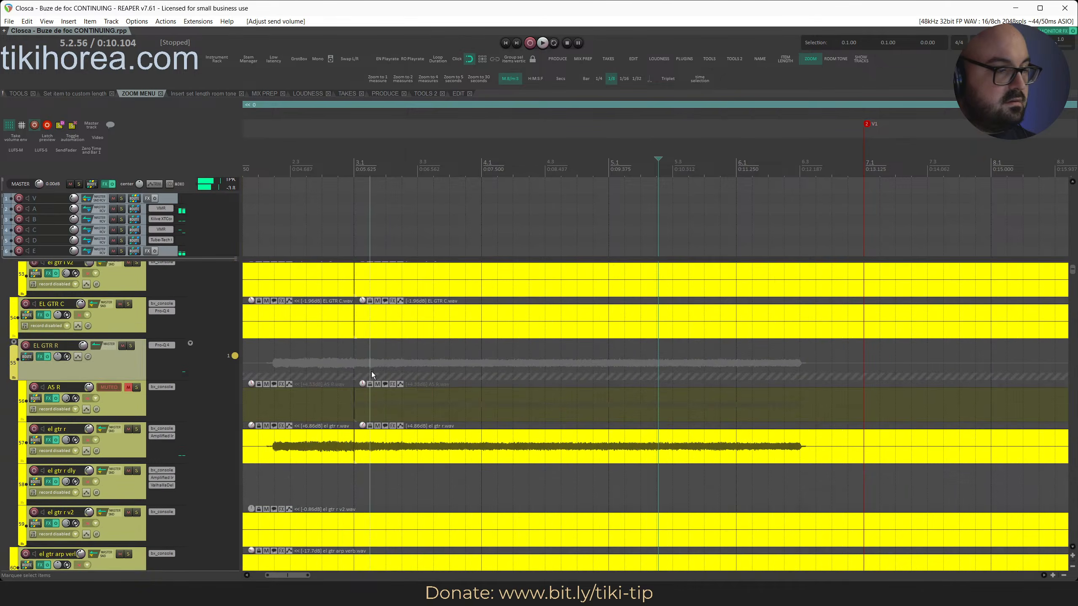
{"action": "scroll", "coordinate": [371, 372], "scroll_direction": "down", "scroll_amount": 20}
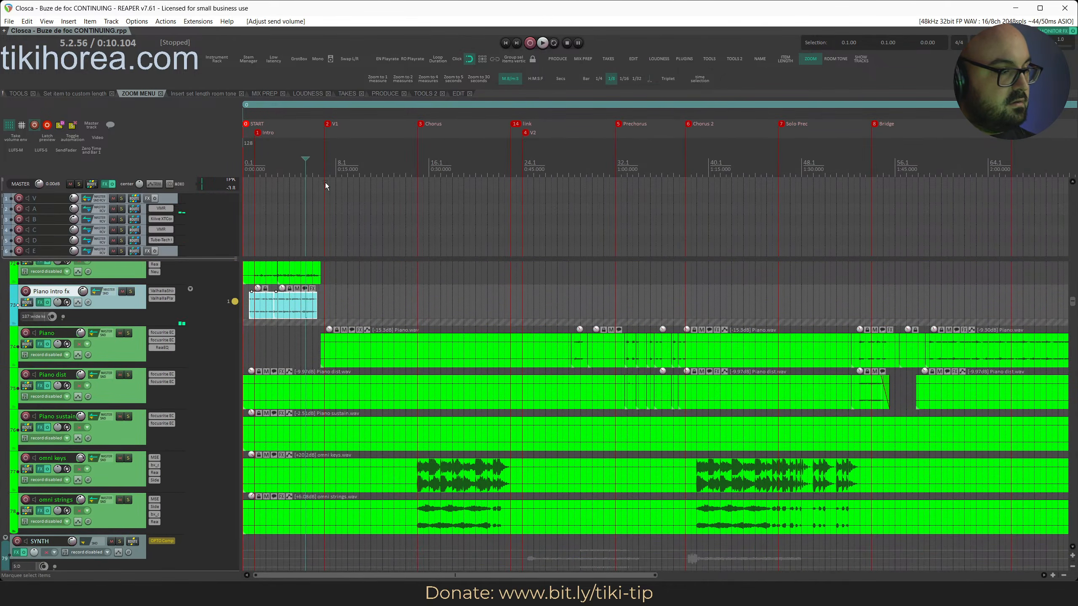
Play the end of the intro and lower the second Piano intro fx clip by 3 dB to -12.3 dB
{"action": "left_click", "coordinate": [330, 170]}
{"action": "left_click", "coordinate": [293, 169]}
{"action": "key", "text": "space"}
{"action": "scroll", "coordinate": [306, 313], "scroll_direction": "up", "scroll_amount": 2}
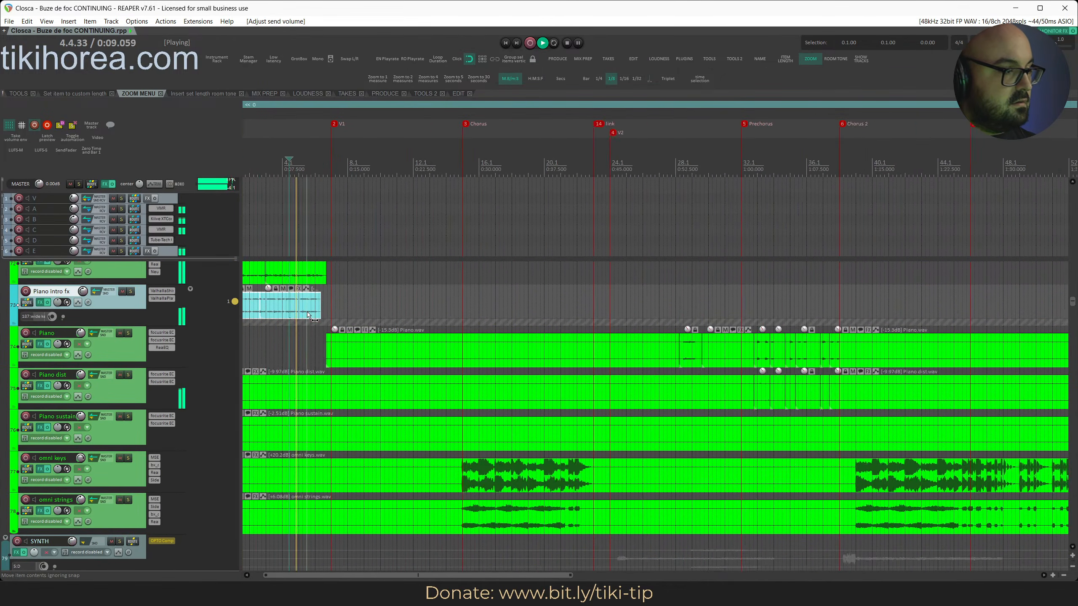
{"action": "scroll", "coordinate": [308, 313], "scroll_direction": "up", "scroll_amount": 2}
{"action": "scroll", "coordinate": [315, 314], "scroll_direction": "left", "scroll_amount": 2}
{"action": "scroll", "coordinate": [329, 309], "scroll_direction": "up", "scroll_amount": 1}
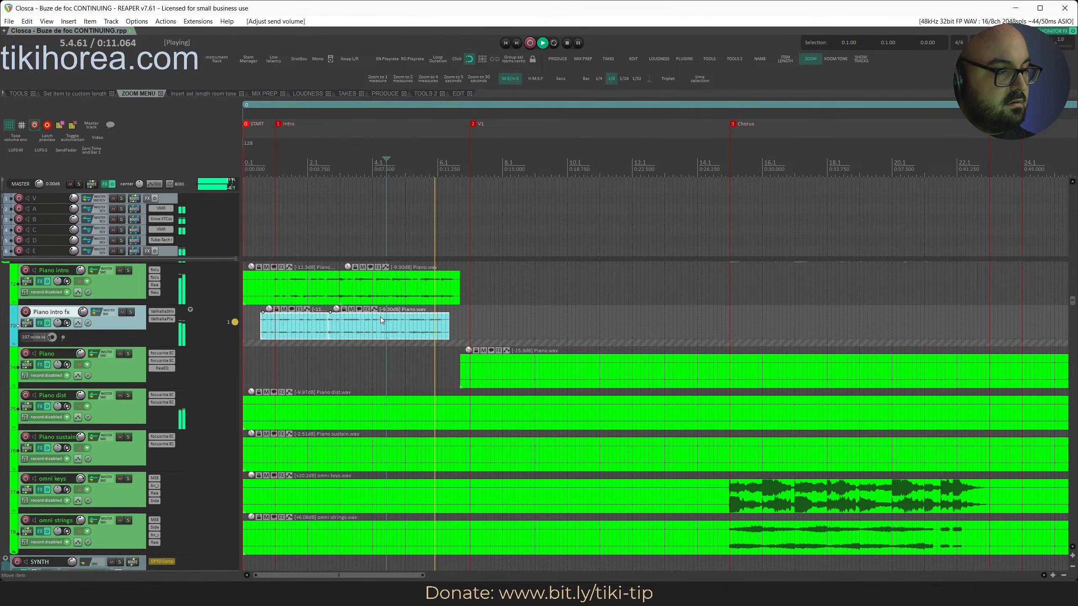
{"action": "left_click", "coordinate": [417, 268]}
{"action": "left_click", "coordinate": [376, 333]}
{"action": "key", "text": "alt+shift+Down"}
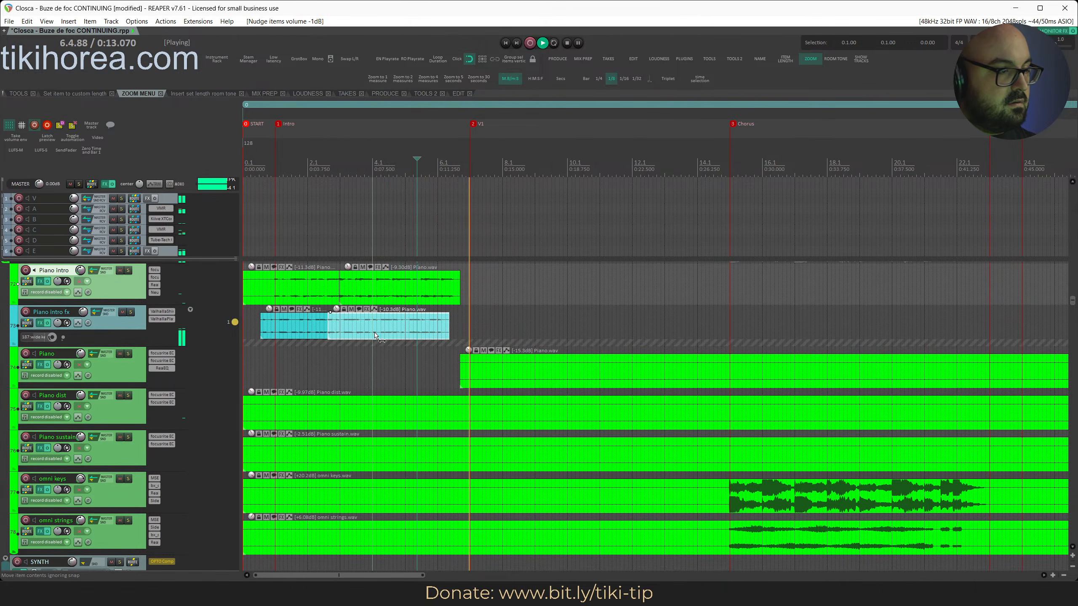
{"action": "key", "text": "alt+shift+Down"}
{"action": "key", "text": "alt+shift+Down"}
Replay the intro and lower both Piano intro fx clips by 1 dB each, bringing the second to -13.3 dB
{"action": "left_click", "coordinate": [322, 169]}
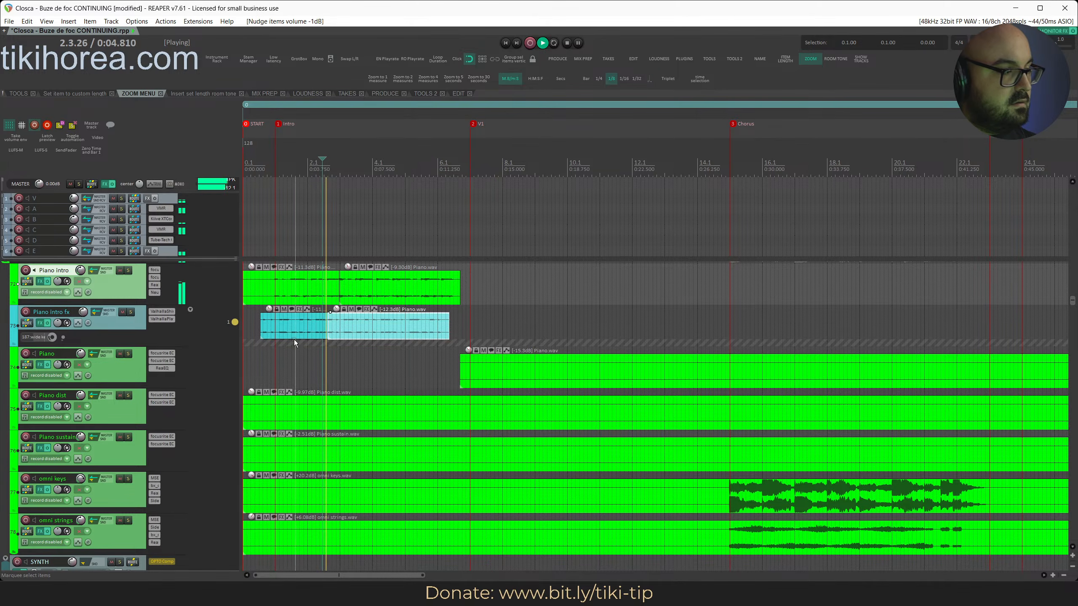
{"action": "left_click", "coordinate": [285, 318]}
{"action": "key", "text": "alt+shift+Down"}
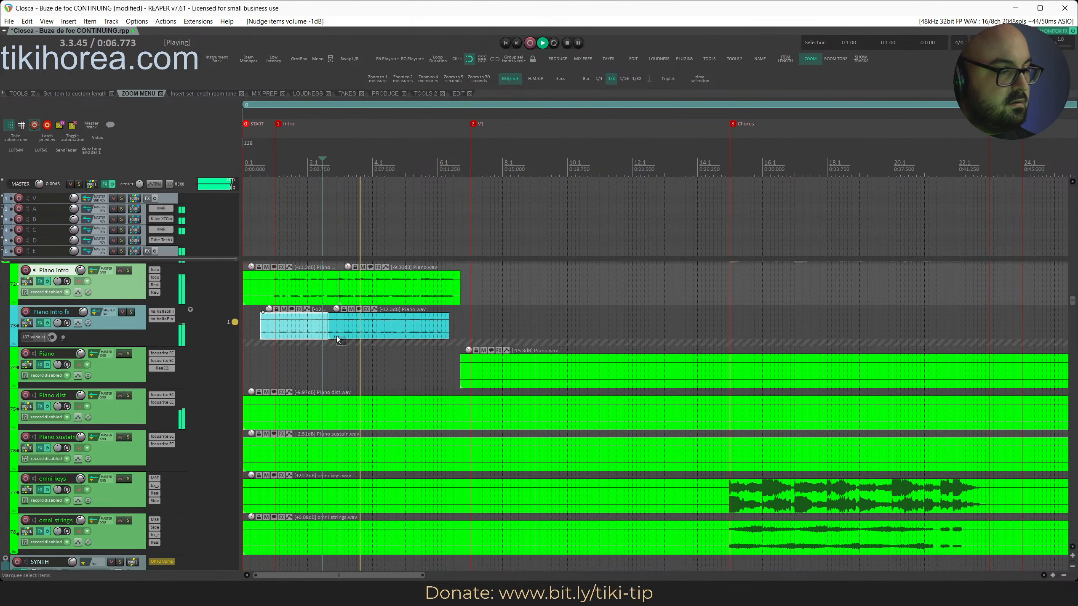
{"action": "left_click", "coordinate": [336, 337]}
{"action": "key", "text": "alt+shift+Down"}
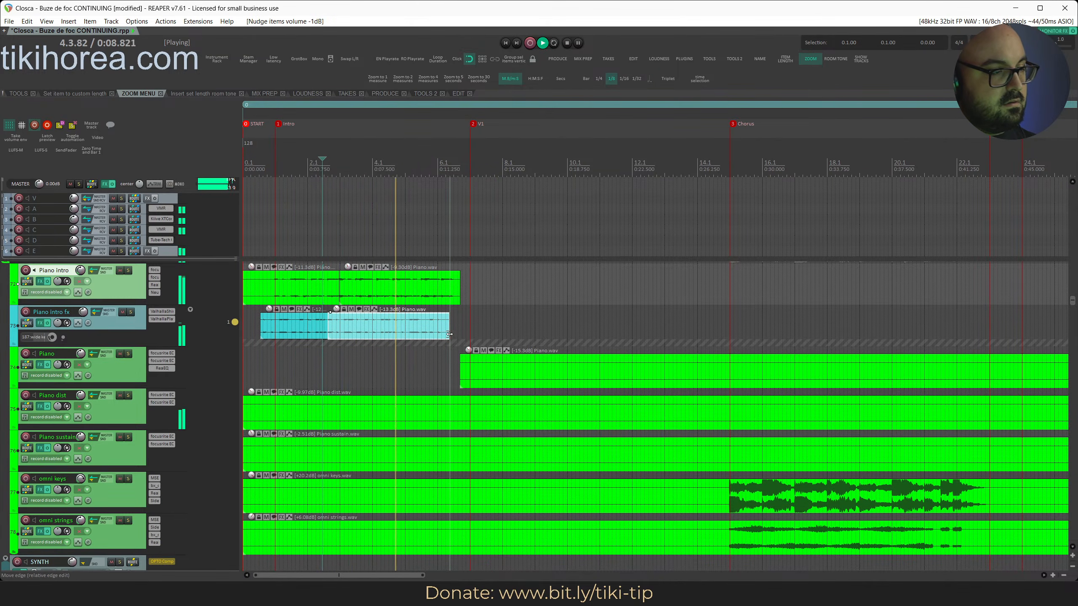
Trim the end of the second Piano intro fx clip back to about bar 5, replay it, and save the project
{"action": "left_click_drag", "start_coordinate": [448, 334], "coordinate": [401, 338]}
{"action": "left_click", "coordinate": [344, 169]}
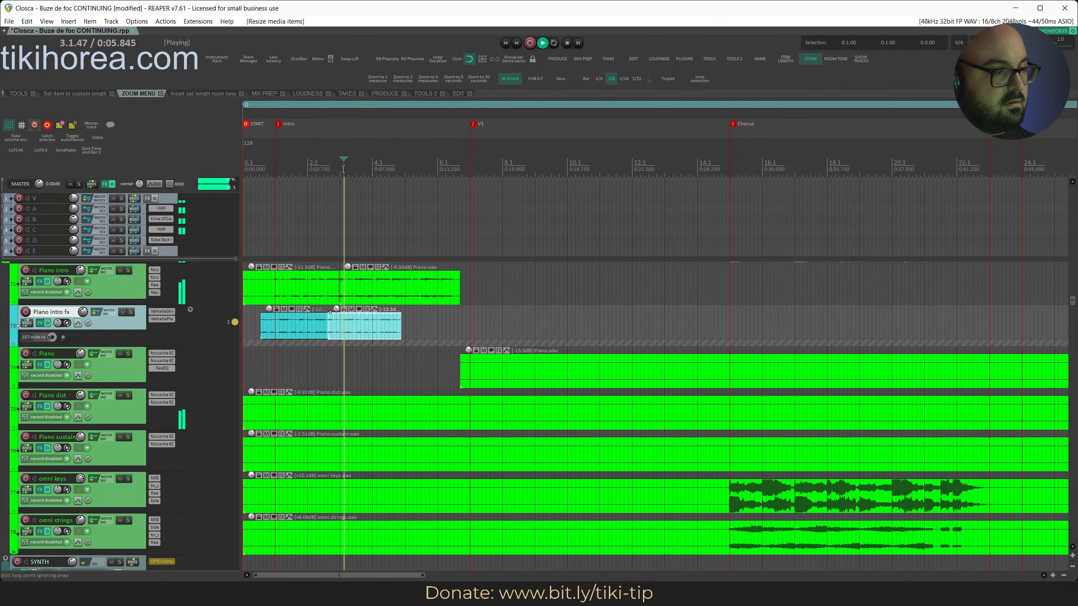
{"action": "key", "text": "ctrl+s"}
Replay the transition into verse 1 to check how the trimmed piano effect fades out, then stop playback
{"action": "scroll", "coordinate": [394, 351], "scroll_direction": "up", "scroll_amount": 2}
{"action": "scroll", "coordinate": [394, 350], "scroll_direction": "up", "scroll_amount": 2}
{"action": "scroll", "coordinate": [394, 351], "scroll_direction": "up", "scroll_amount": 2}
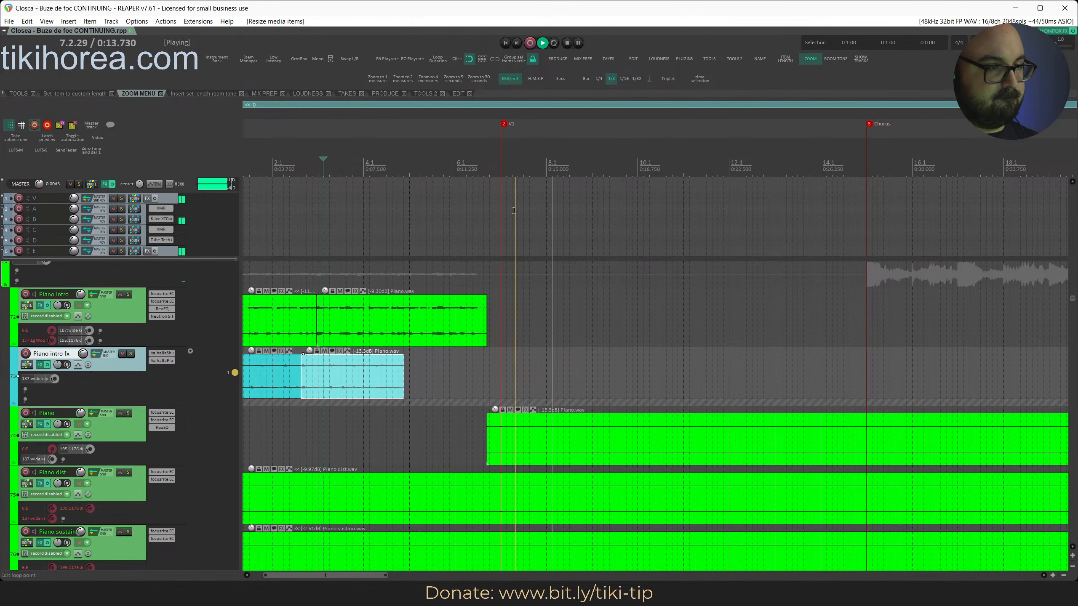
{"action": "left_click", "coordinate": [483, 385]}
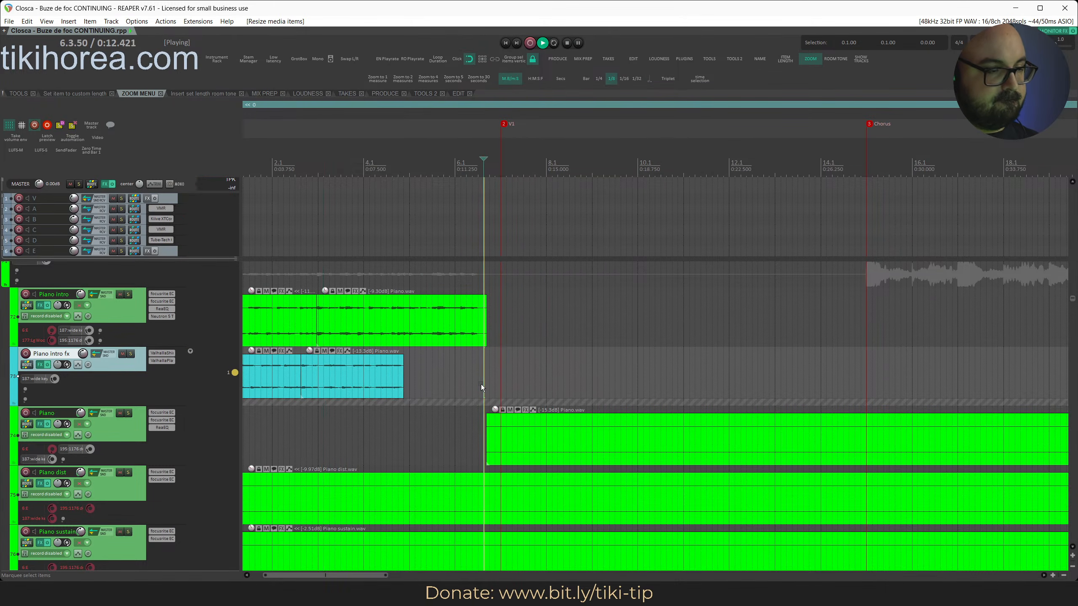
{"action": "left_click", "coordinate": [453, 383]}
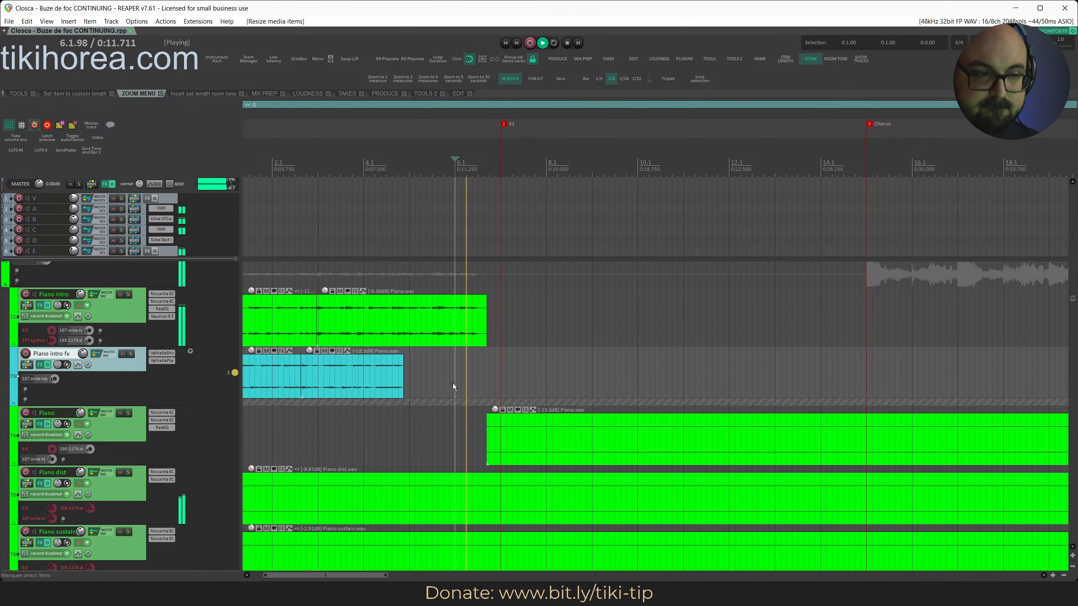
{"action": "key", "text": "space"}
Split the el gtr arp verb clip just before and after its short hit leading into the V1 marker
{"action": "scroll", "coordinate": [453, 383], "scroll_direction": "up", "scroll_amount": 5}
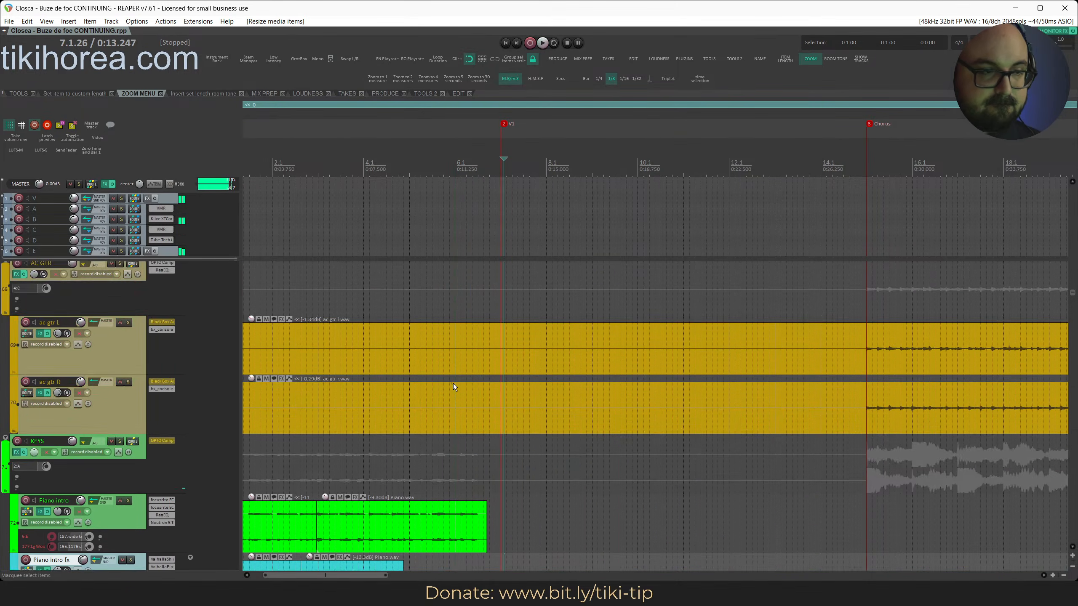
{"action": "scroll", "coordinate": [453, 384], "scroll_direction": "up", "scroll_amount": 8}
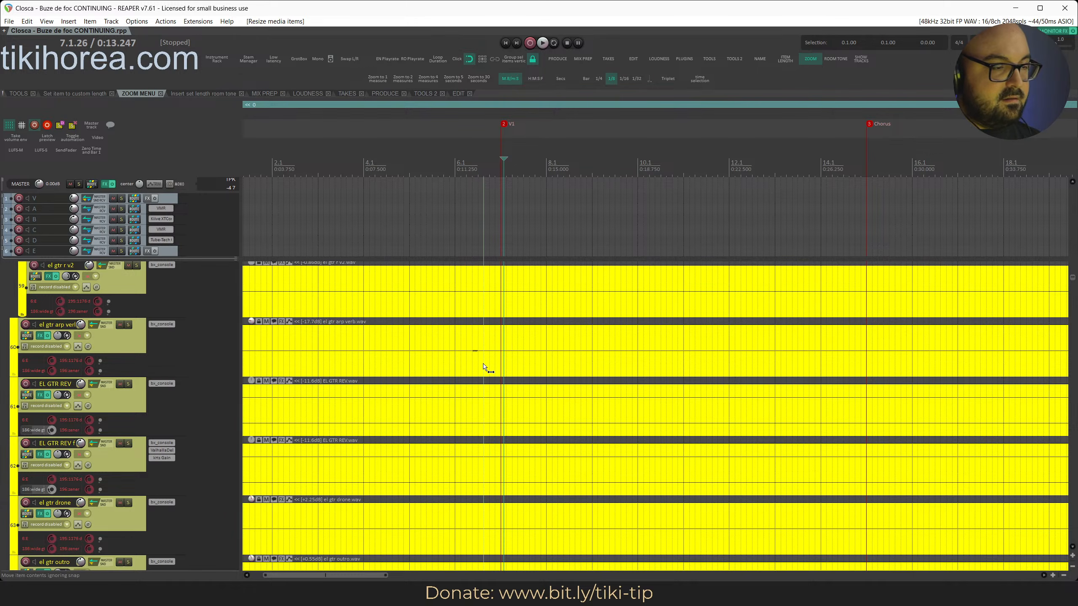
{"action": "key", "text": "shift+Up"}
{"action": "key", "text": "shift+Up"}
{"action": "key", "text": "shift+Up"}
{"action": "key", "text": "shift+Up"}
{"action": "key", "text": "shift+Up"}
{"action": "key", "text": "shift+Up"}
{"action": "key", "text": "shift+Up"}
{"action": "key", "text": "shift+Up"}
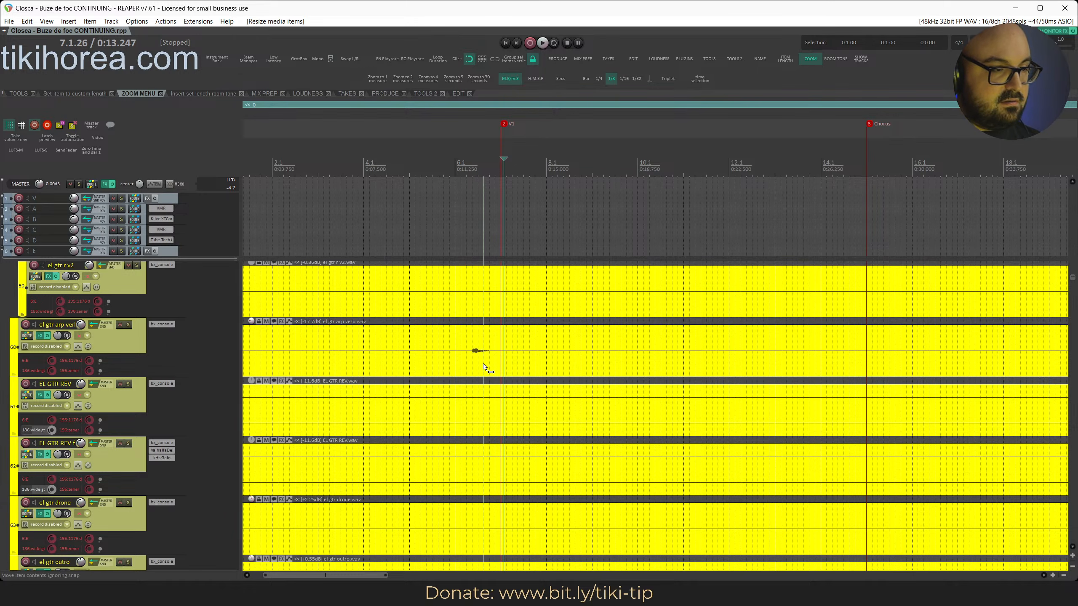
{"action": "scroll", "coordinate": [483, 366], "scroll_direction": "up", "scroll_amount": 5}
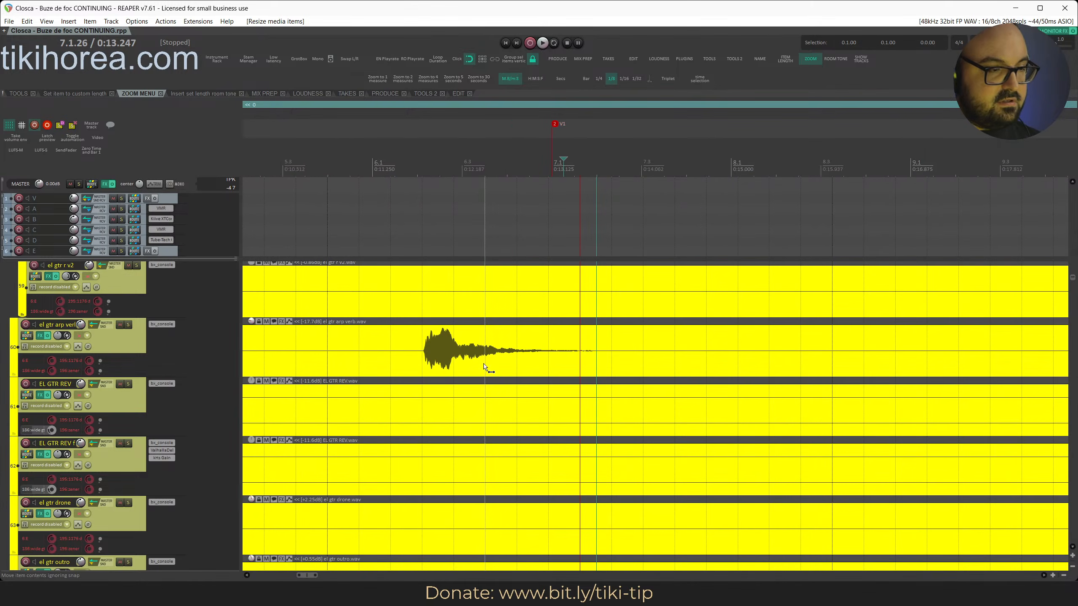
{"action": "key", "text": "s"}
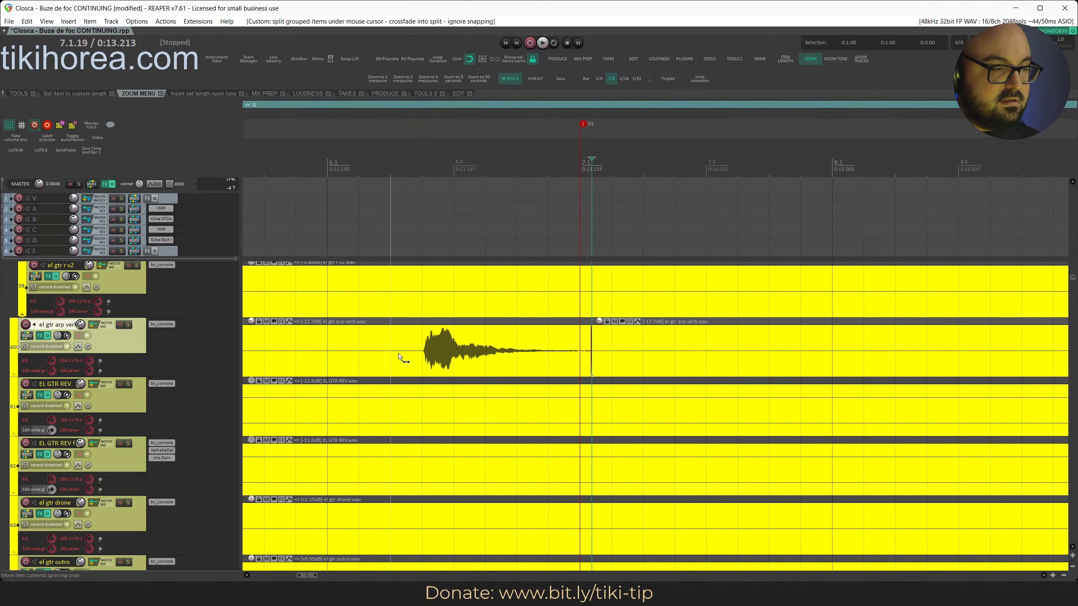
{"action": "key", "text": "s"}
{"action": "key", "text": "s"}
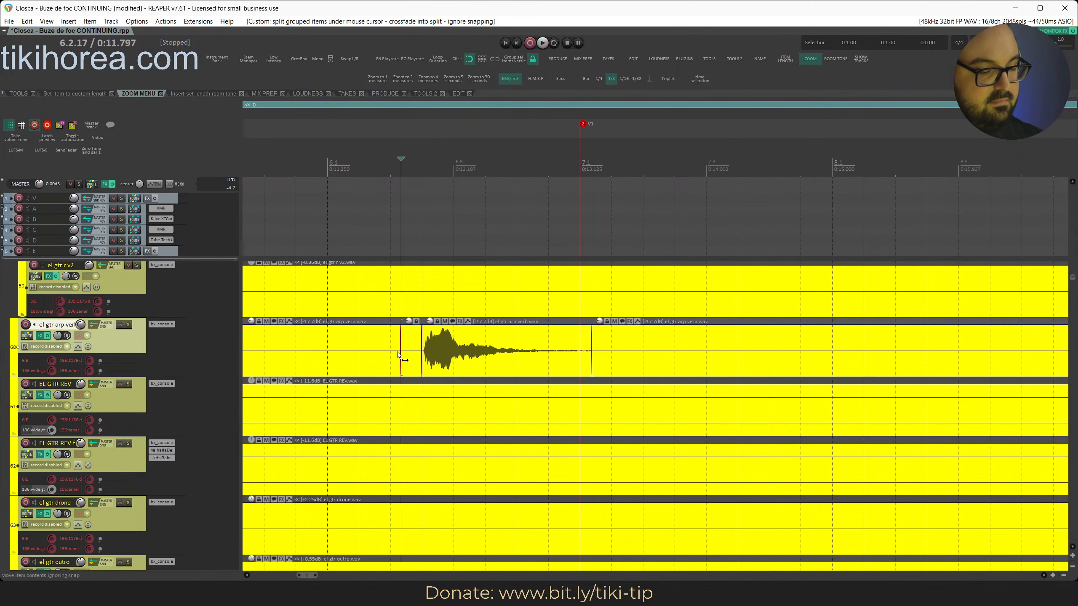
Delete the silent el gtr arp verb parts before and after the isolated hit, and save the project
{"action": "left_click_drag", "start_coordinate": [399, 356], "coordinate": [391, 354]}
{"action": "key", "text": "Delete"}
{"action": "left_click", "coordinate": [650, 339]}
{"action": "key", "text": "Delete"}
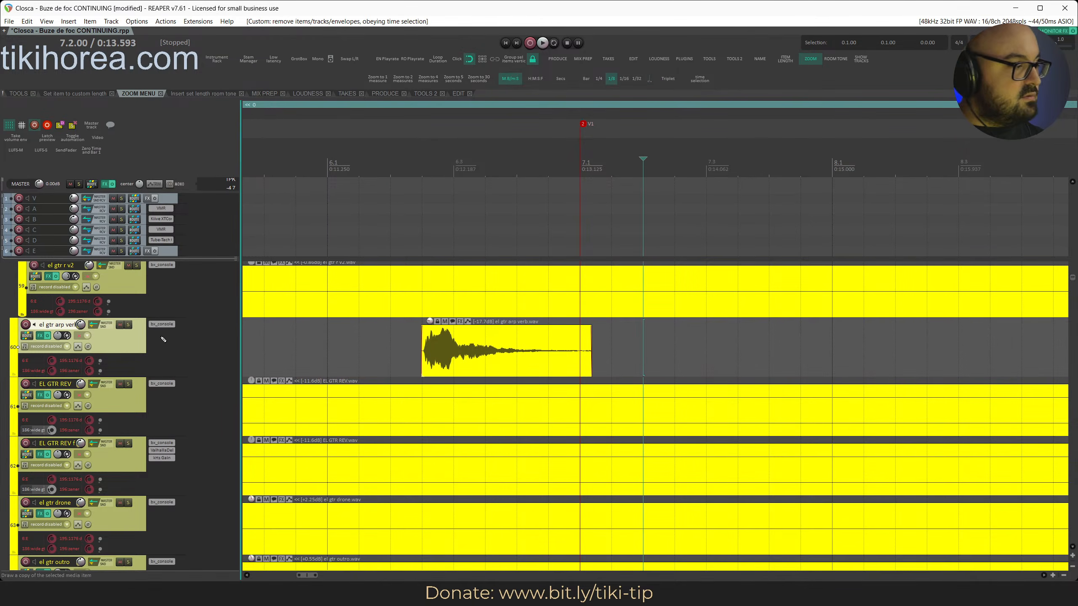
{"action": "key", "text": "ctrl+s"}
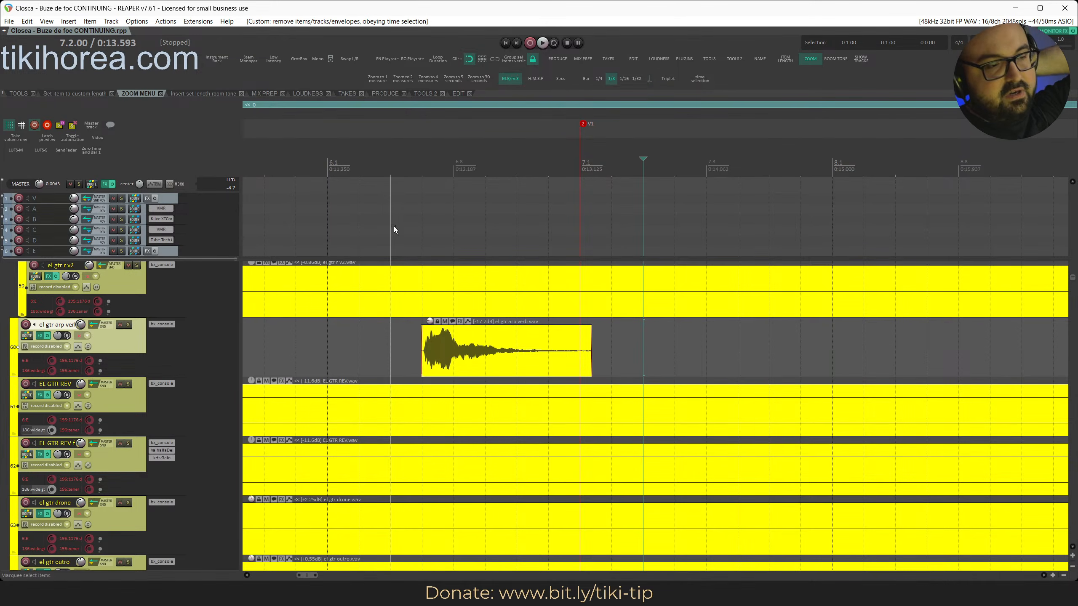
Add a linear fade-out over the tail of the el gtr arp verb clip, ending at the V1 marker
{"action": "left_click", "coordinate": [447, 341]}
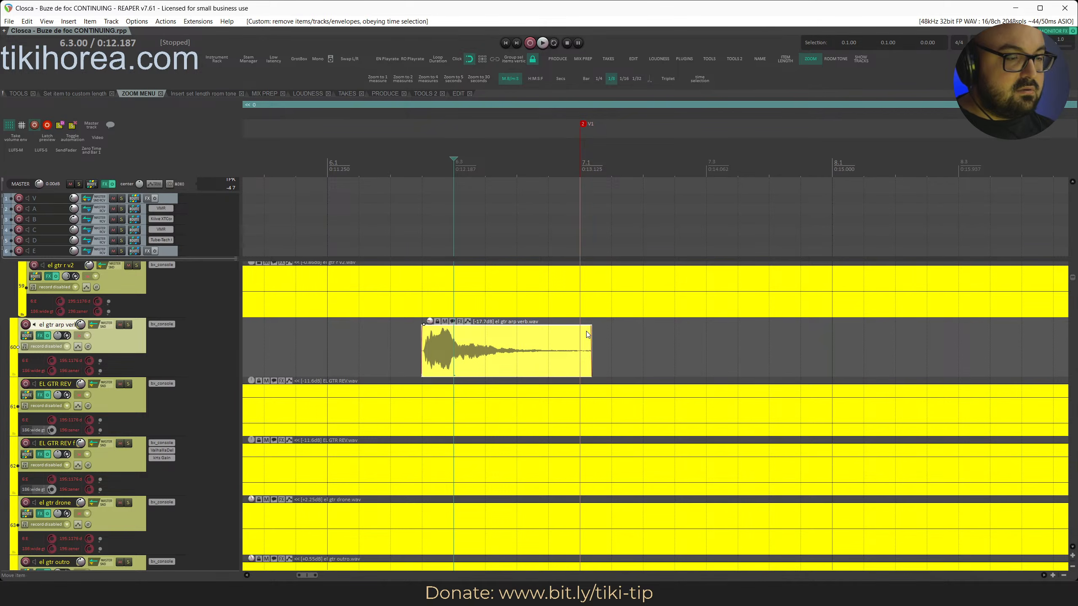
{"action": "left_click_drag", "start_coordinate": [591, 327], "coordinate": [518, 331]}
{"action": "right_click", "coordinate": [538, 332]}
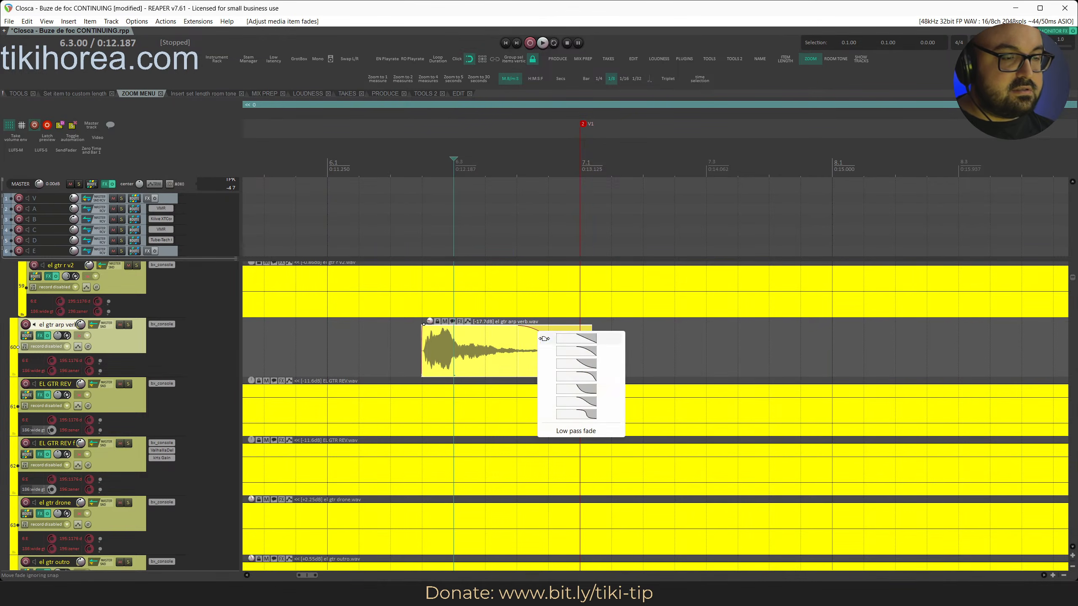
{"action": "left_click", "coordinate": [596, 339]}
{"action": "right_click", "coordinate": [565, 346]}
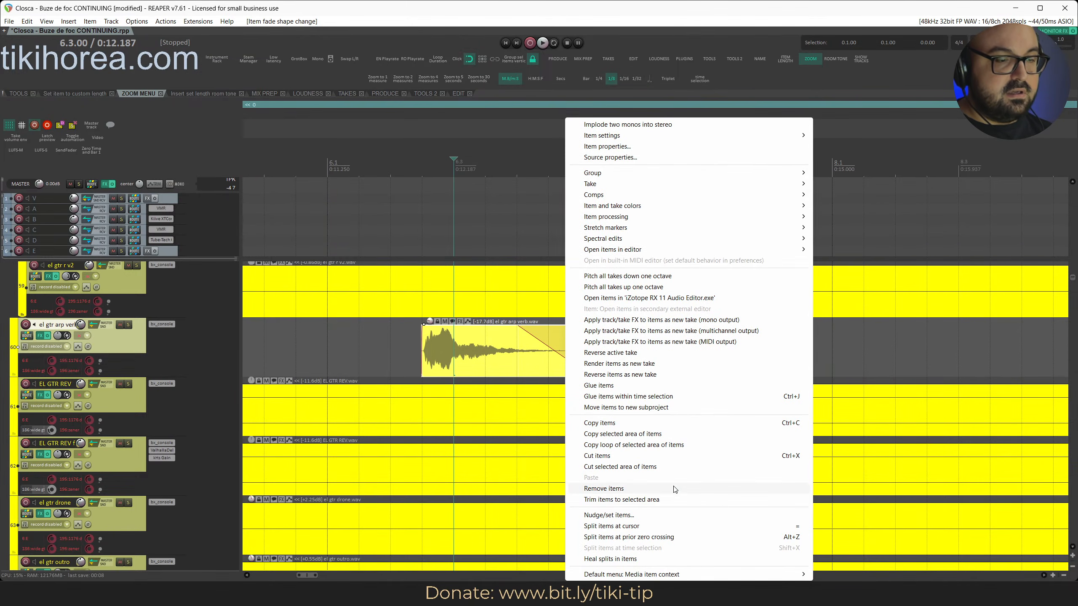
{"action": "left_click", "coordinate": [434, 12]}
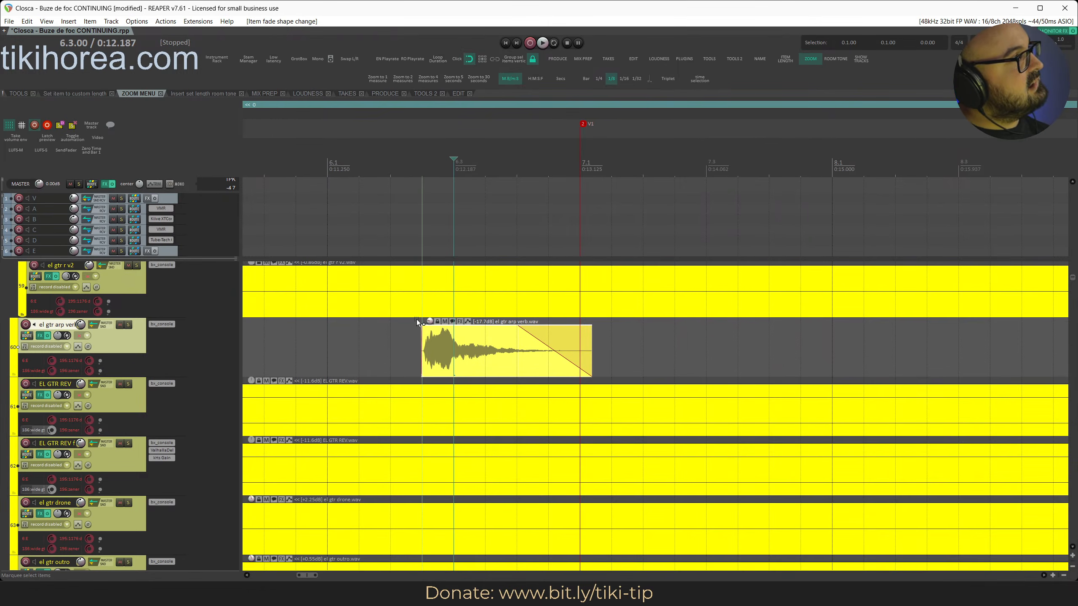
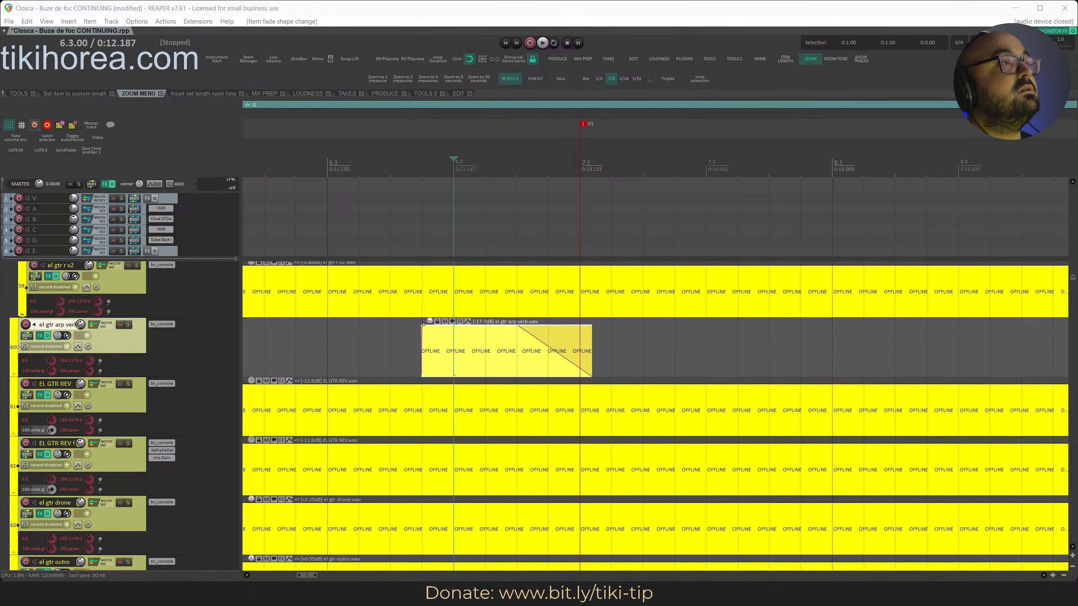
{"action": "left_click", "coordinate": [509, 340]}
{"action": "key", "text": "p"}
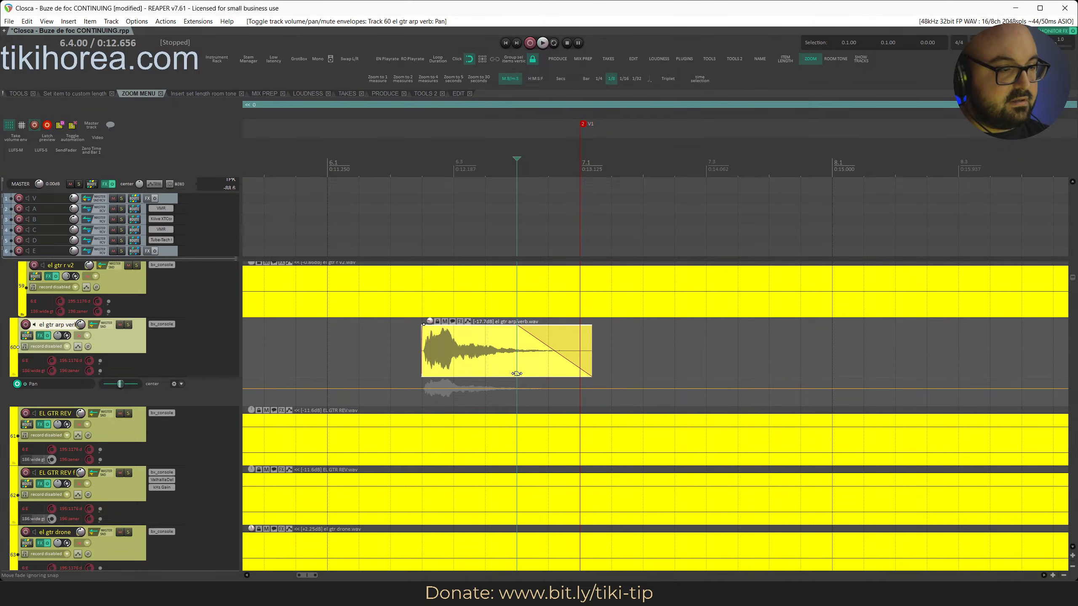
{"action": "key", "text": "p"}
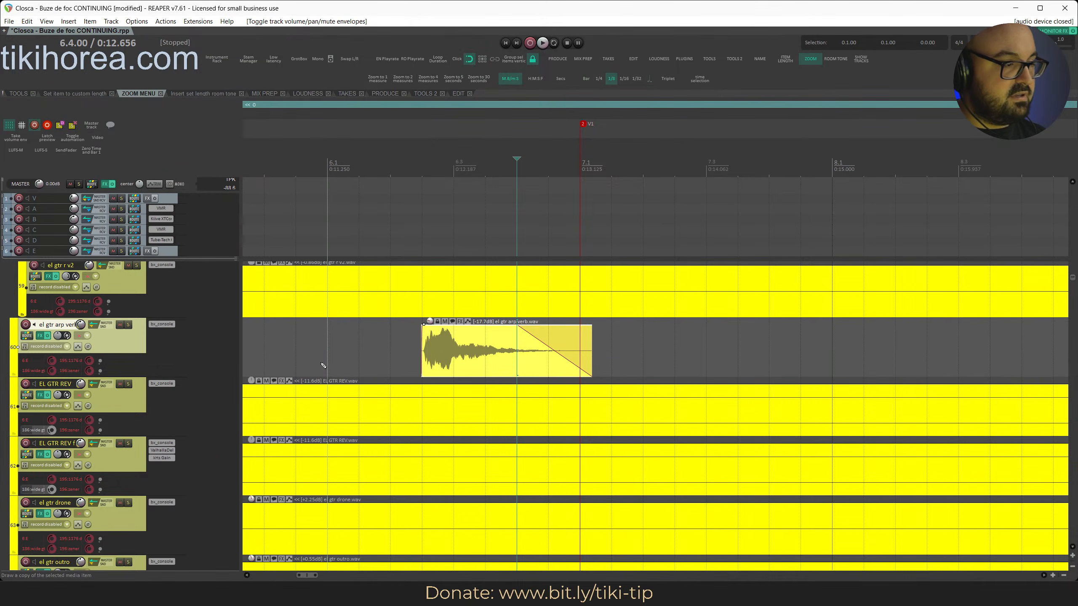
{"action": "key", "text": "ctrl+p"}
{"action": "key", "text": "Escape"}
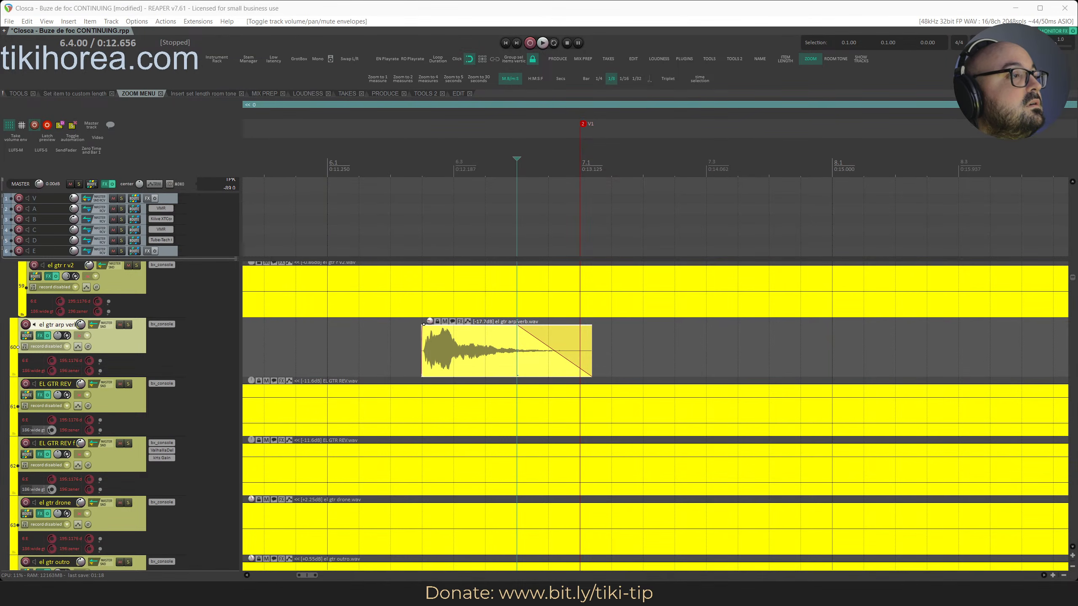
Enable the take pitch envelope on the el gtr arp verb clip
{"action": "left_click", "coordinate": [467, 322]}
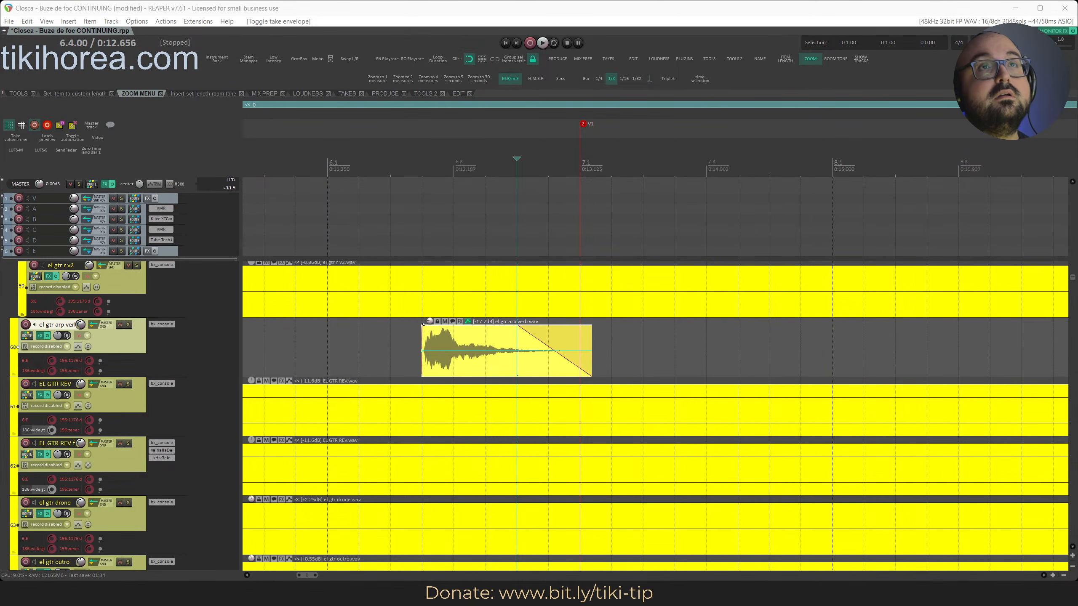
{"action": "key", "text": "Escape"}
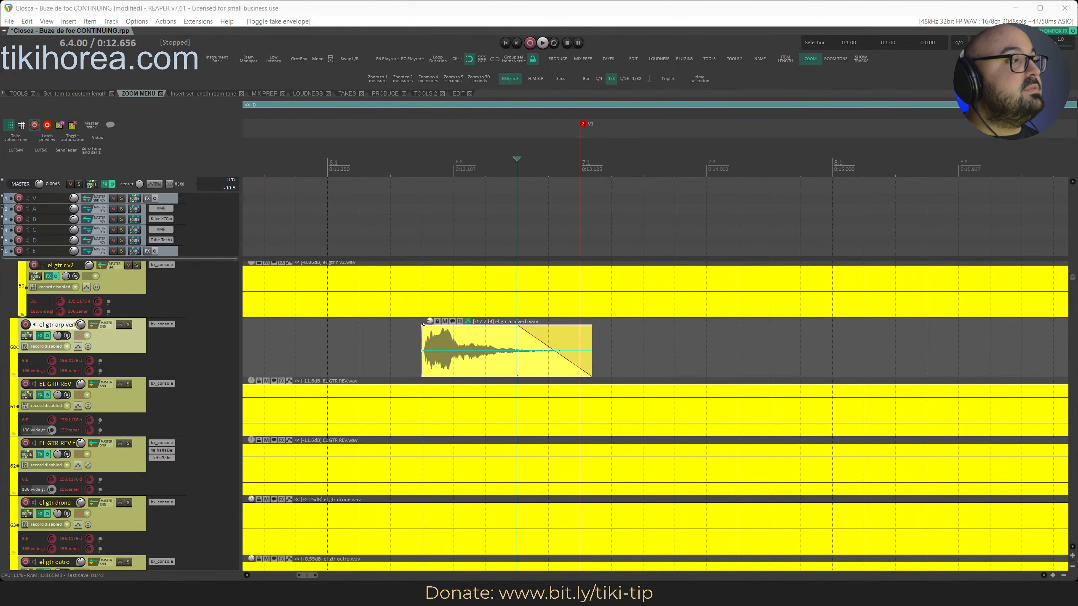
Check which action is assigned to the Shift+P shortcut, then close the shortcut search
{"action": "key", "text": "shift+slash"}
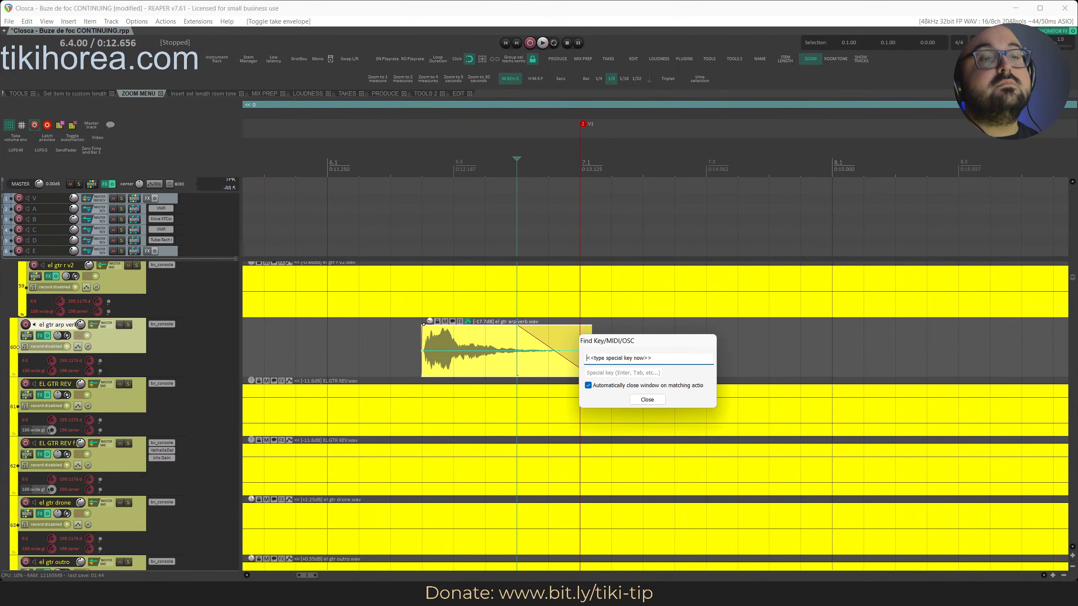
{"action": "key", "text": "shift+p"}
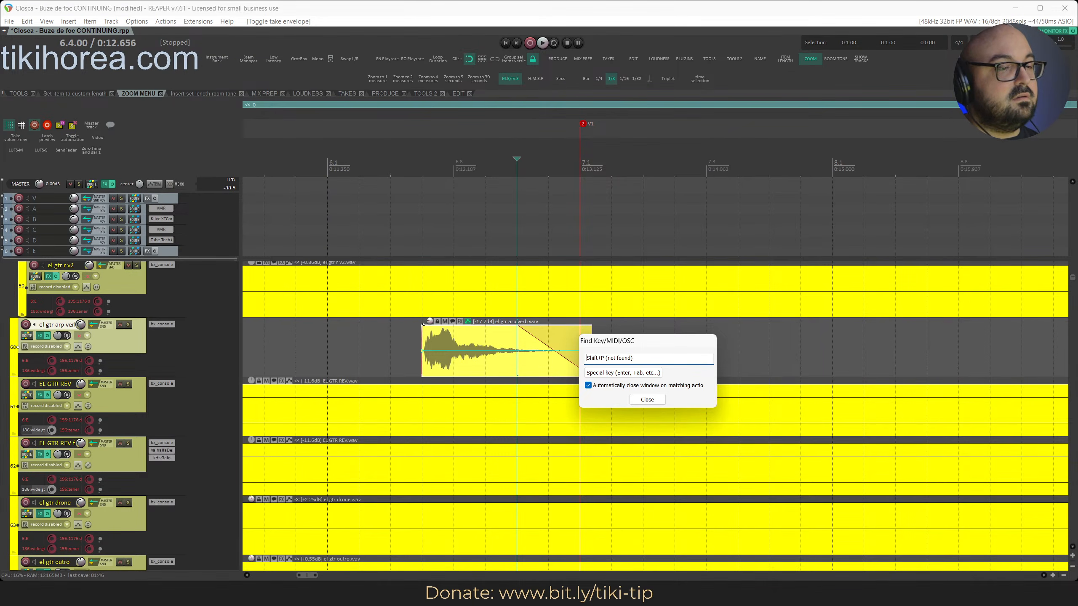
{"action": "key", "text": "Escape"}
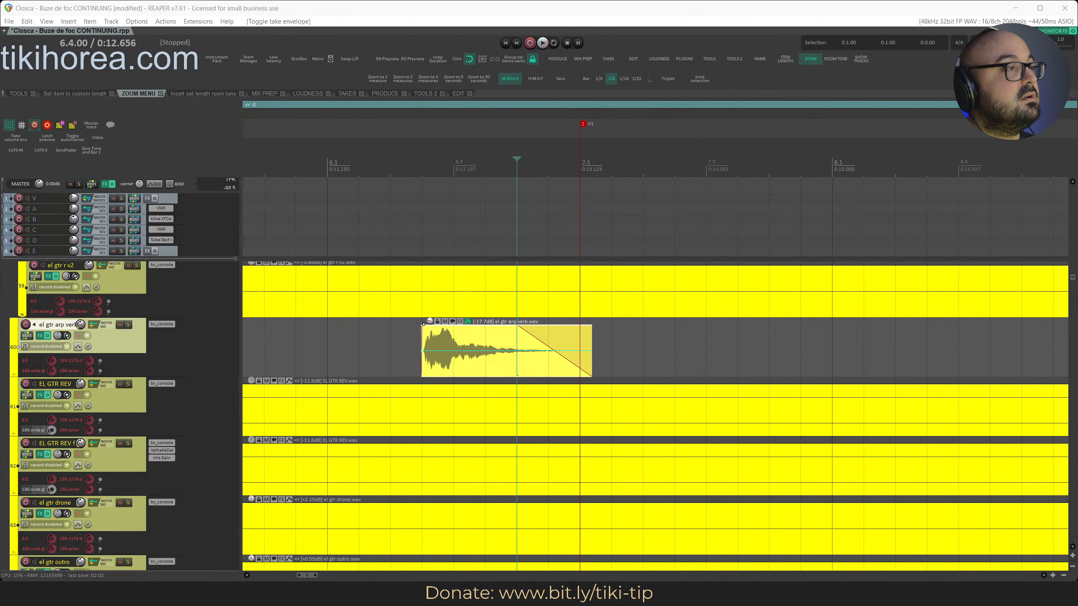
{"action": "key", "text": "Escape"}
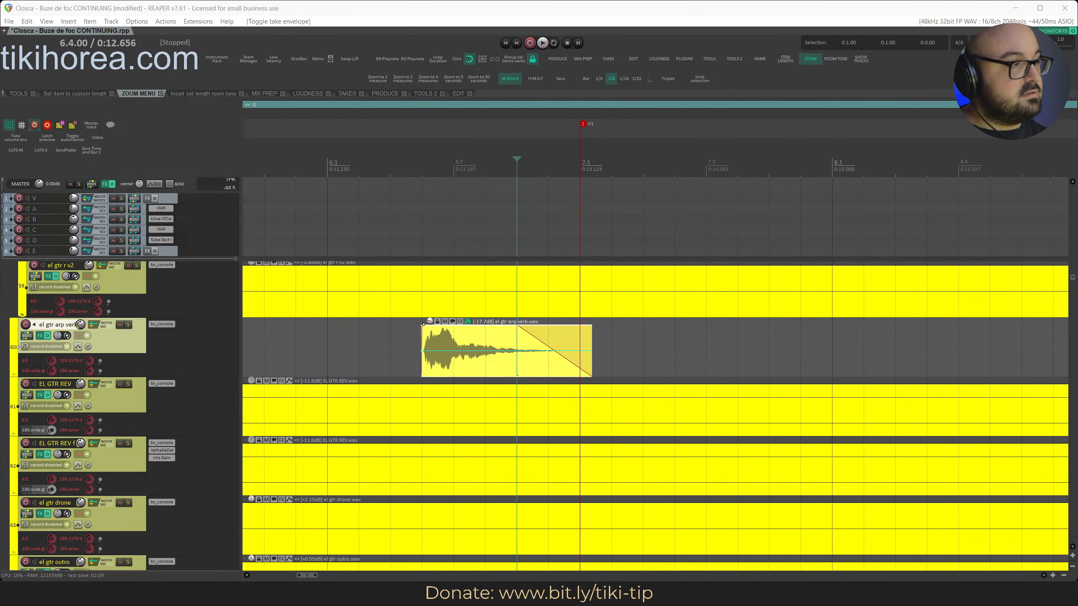
Remove the fade-out from the end of the el gtr arp verb clip, leaving its pitch envelope shown
{"action": "left_click", "coordinate": [471, 338]}
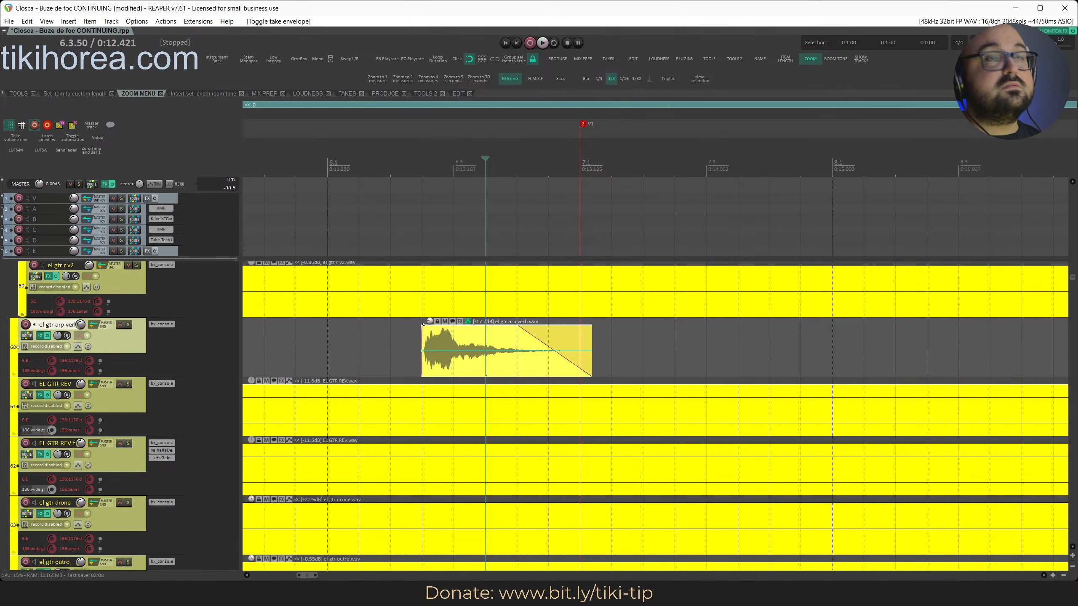
{"action": "left_click_drag", "start_coordinate": [519, 328], "coordinate": [660, 331]}
{"action": "left_click", "coordinate": [559, 338]}
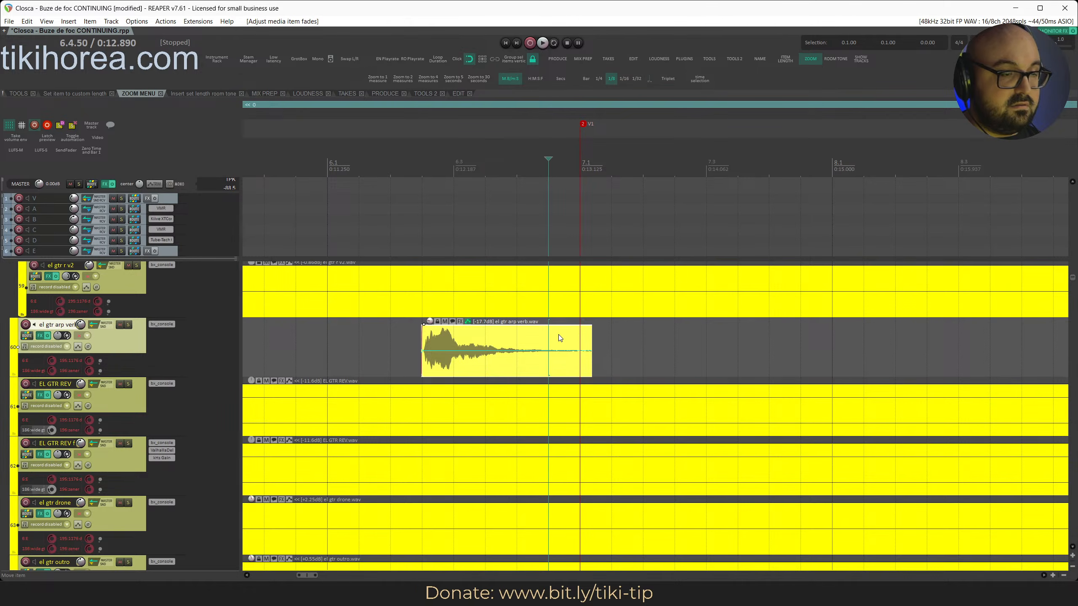
{"action": "key", "text": "alt+shift+v"}
{"action": "key", "text": "alt+shift+v"}
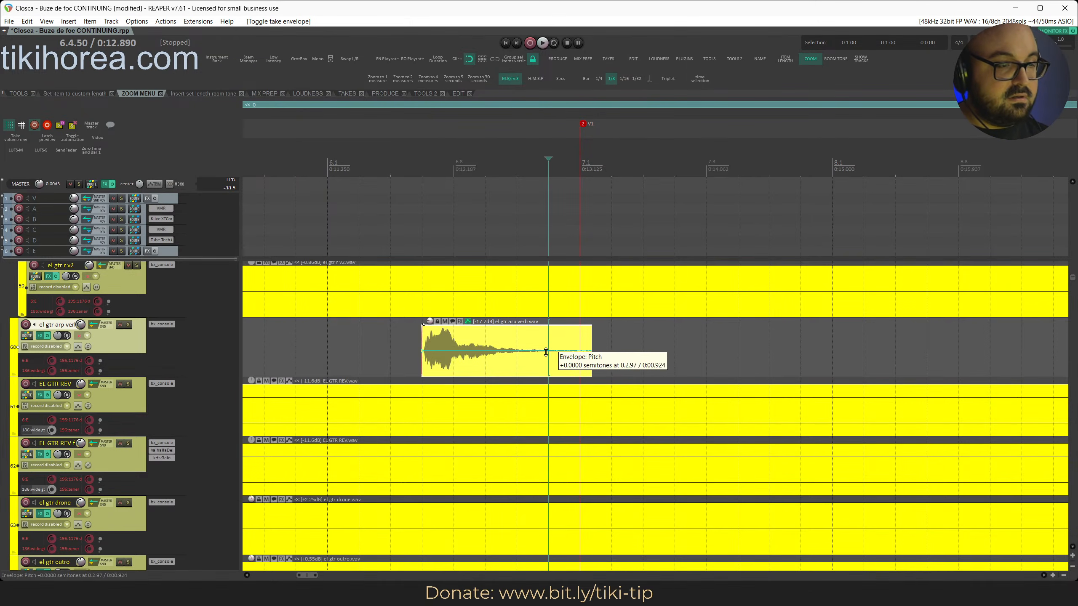
Audition the el gtr arp verb hit with its track soloed, save the project, and clear the solo
{"action": "left_click", "coordinate": [389, 353]}
{"action": "key", "text": "s"}
{"action": "key", "text": "space"}
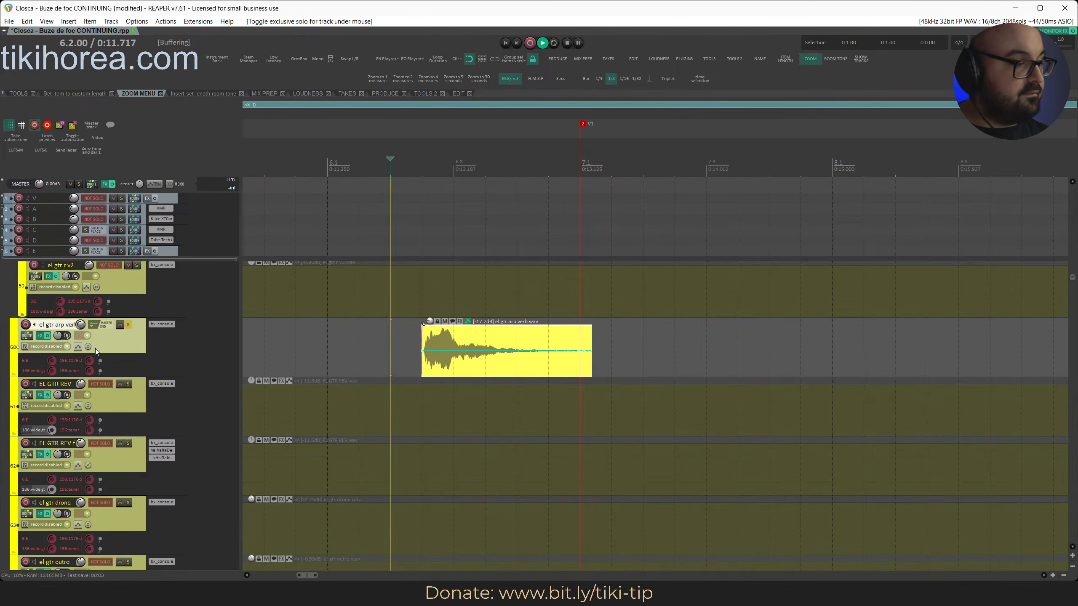
{"action": "key", "text": "ctrl+s"}
{"action": "key", "text": "space"}
{"action": "key", "text": "alt+s"}
Replay the transition from bar 6, raise the el gtr arp verb clip's volume by 1 dB, and save the project
{"action": "left_click", "coordinate": [335, 173]}
{"action": "key", "text": "space"}
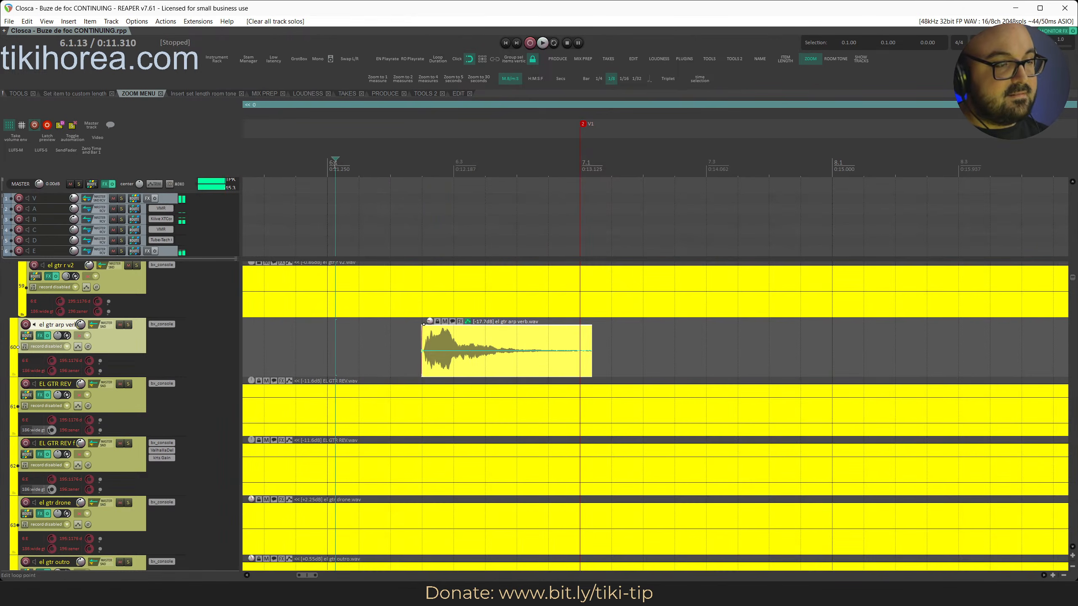
{"action": "key", "text": "space"}
{"action": "left_click", "coordinate": [433, 332]}
{"action": "key", "text": "ctrl+Up"}
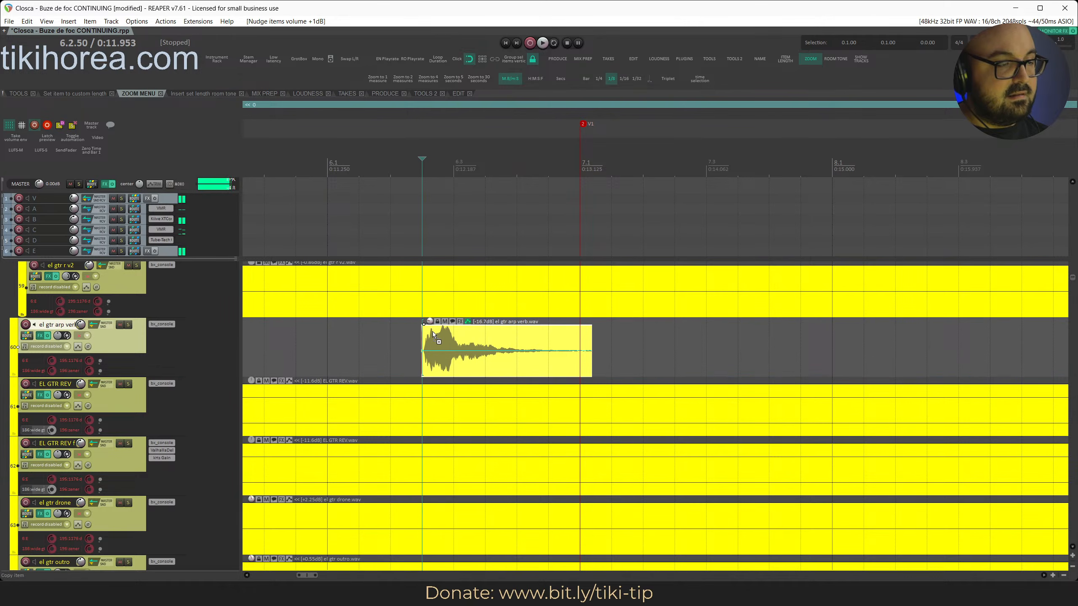
{"action": "key", "text": "ctrl+s"}
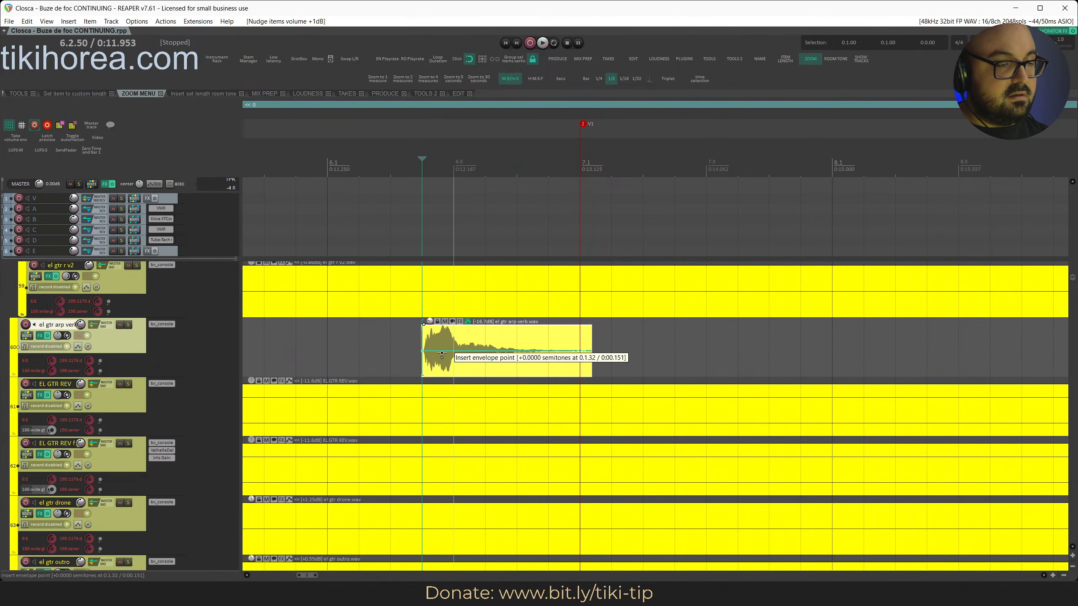
Draw a downward-curving pitch envelope across the tail of the el gtr arp verb clip and play it back in the mix
{"action": "mouse_move", "coordinate": [442, 354]}
{"action": "left_mouse_down"}
{"action": "mouse_move", "coordinate": [481, 352]}
{"action": "mouse_move", "coordinate": [570, 382]}
{"action": "mouse_move", "coordinate": [590, 376]}
{"action": "left_mouse_up"}
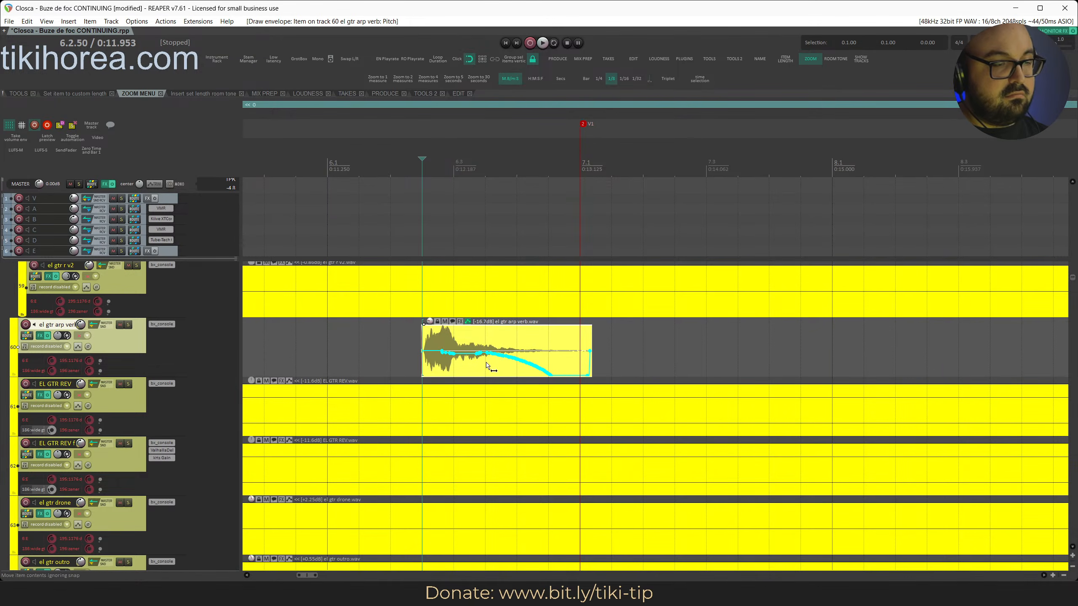
{"action": "left_click", "coordinate": [381, 164]}
{"action": "key", "text": "space"}
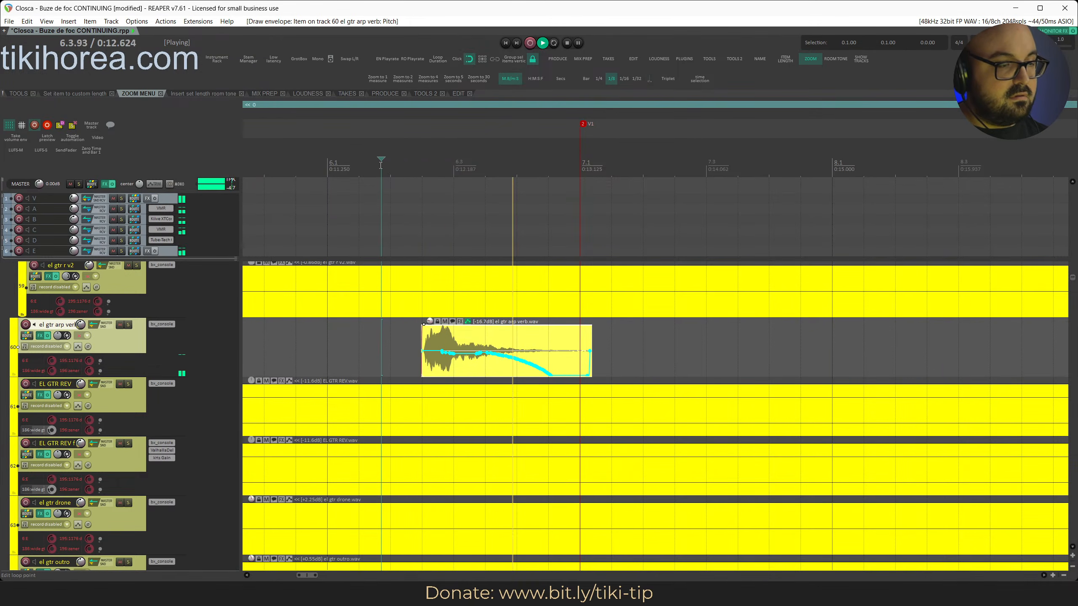
{"action": "key", "text": "space"}
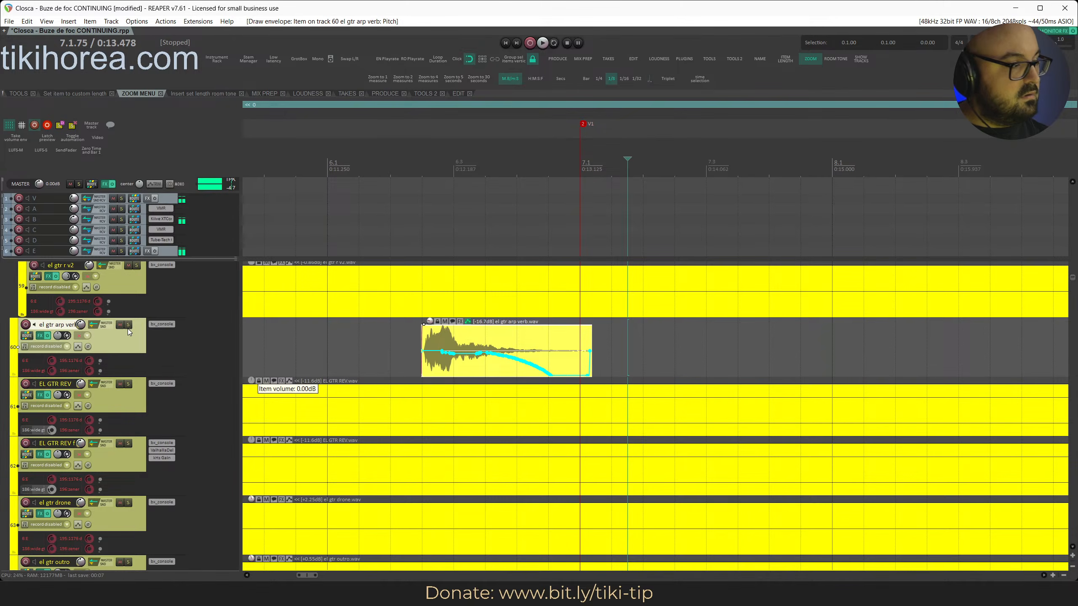
Open bx_console SSL 9000 J on the el gtr arp verb track and adjust its compressor release, ratio and threshold, keeping the clip uncovered
{"action": "left_click", "coordinate": [165, 325]}
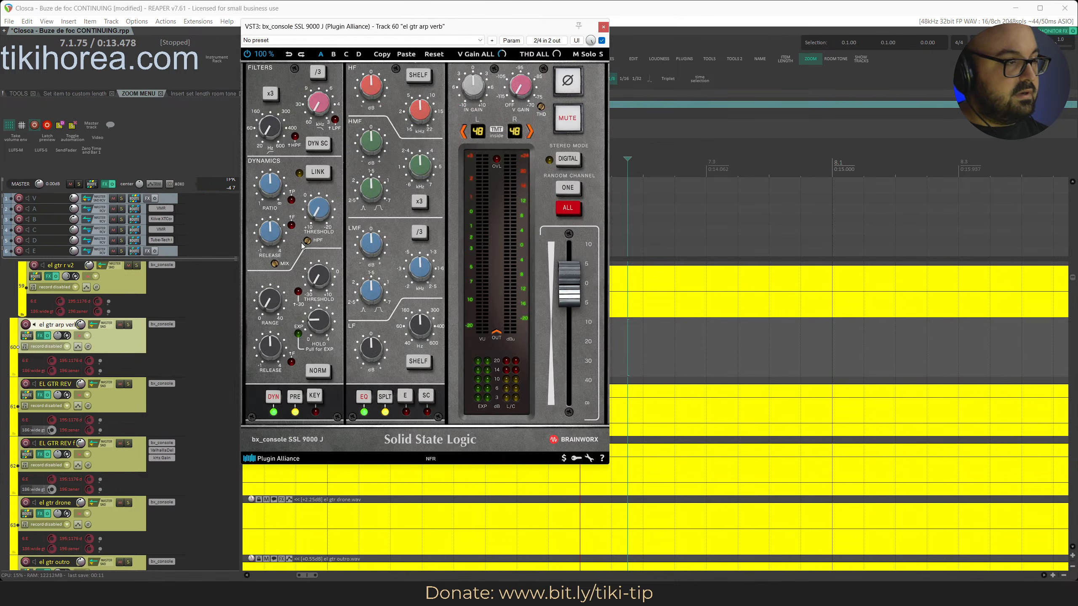
{"action": "left_click_drag", "start_coordinate": [287, 229], "coordinate": [283, 189]}
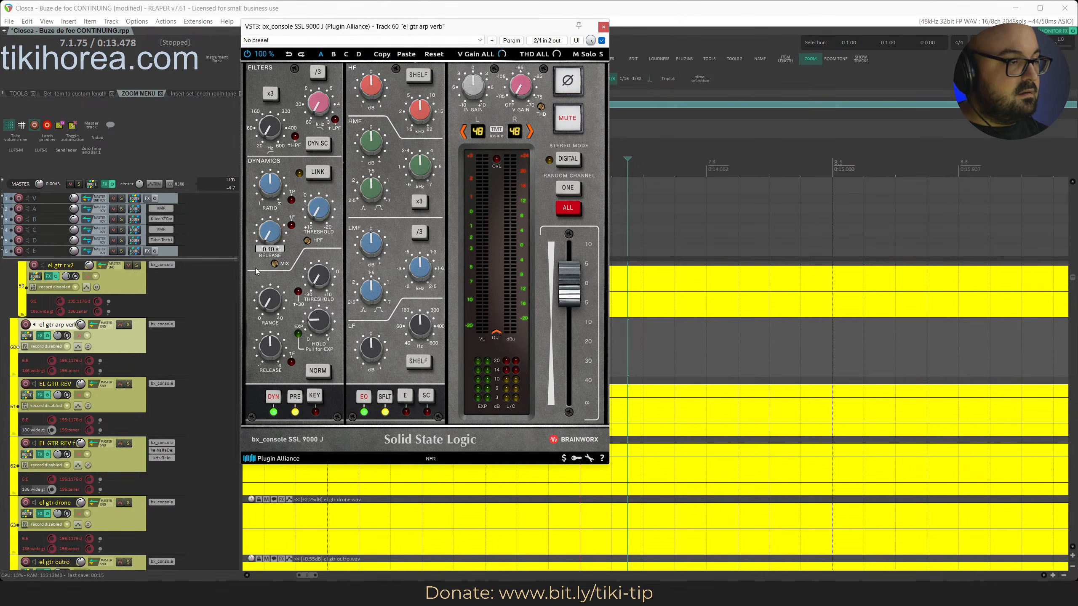
{"action": "left_click_drag", "start_coordinate": [260, 247], "coordinate": [273, 252]}
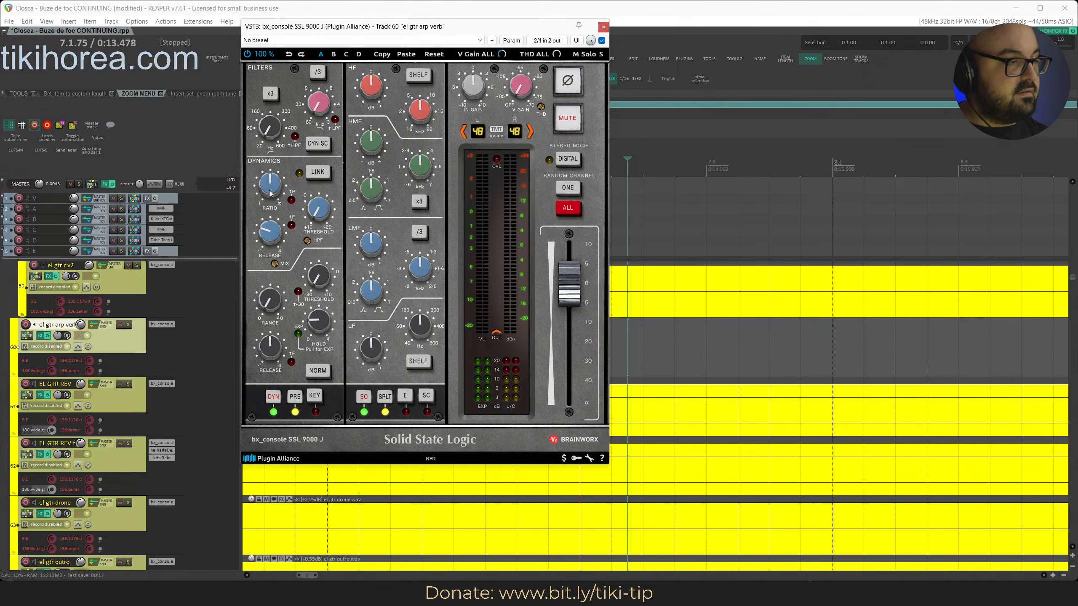
{"action": "mouse_move", "coordinate": [270, 194]}
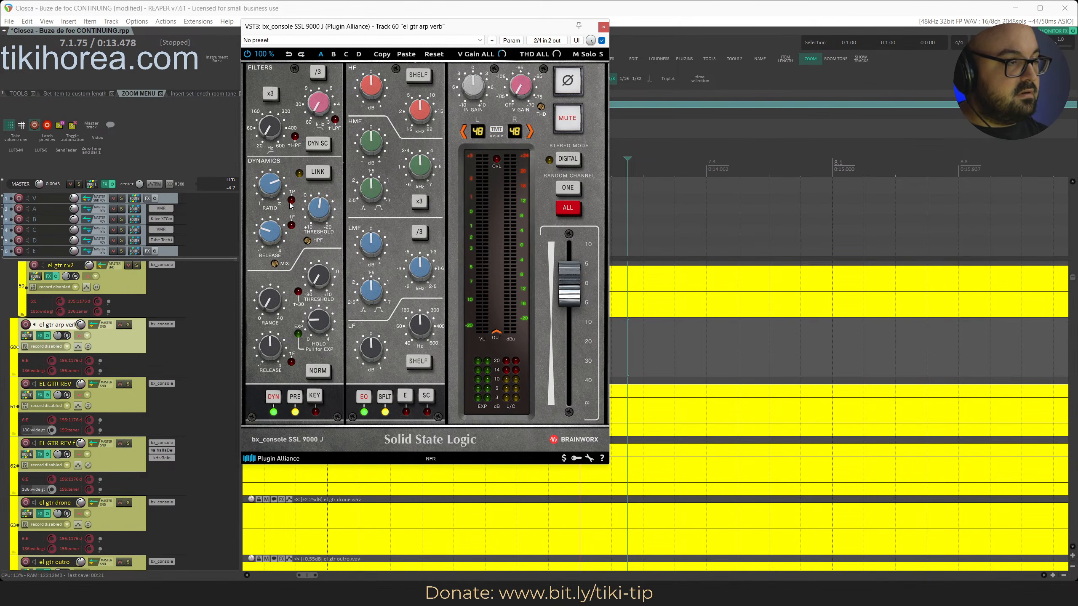
{"action": "left_click_drag", "start_coordinate": [412, 25], "coordinate": [845, 58]}
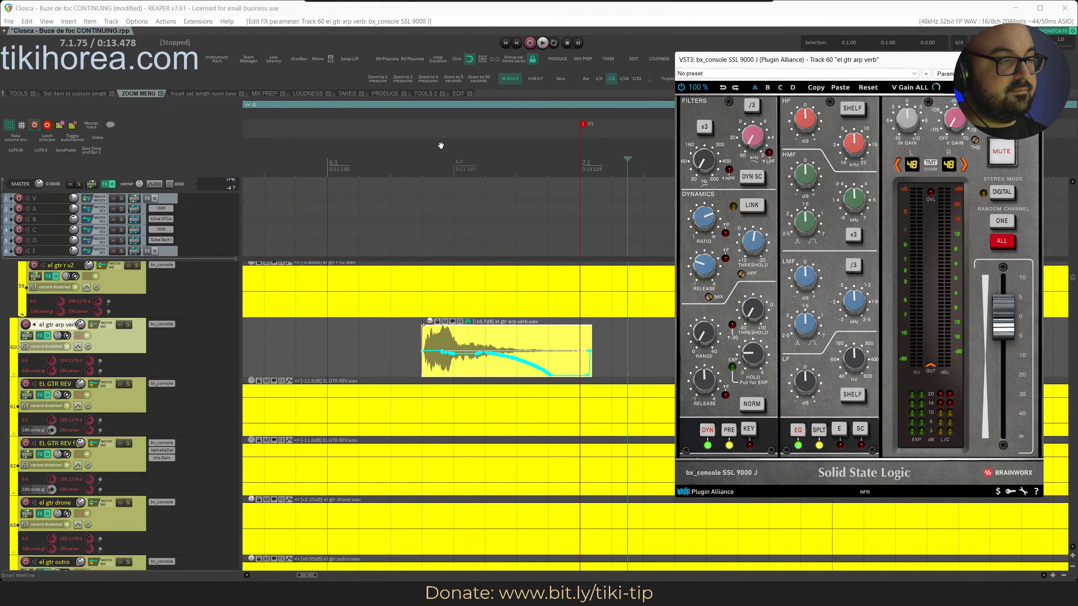
Replay the guitar hit and set the bx_console compressor threshold to -20 dB
{"action": "left_click", "coordinate": [410, 160]}
{"action": "key", "text": "space"}
{"action": "key", "text": "space"}
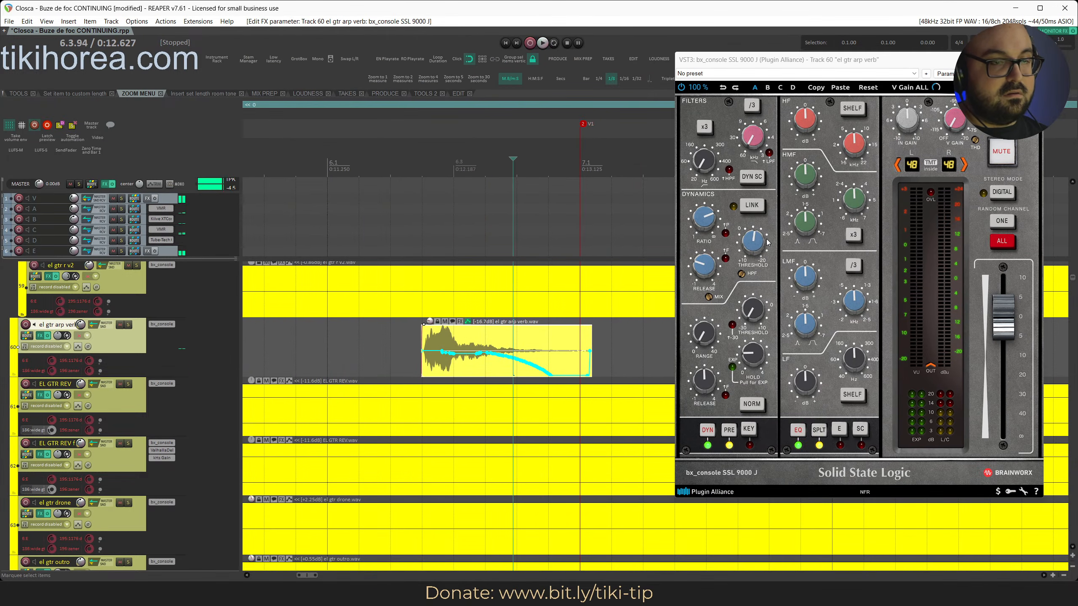
{"action": "double_click", "coordinate": [752, 242]}
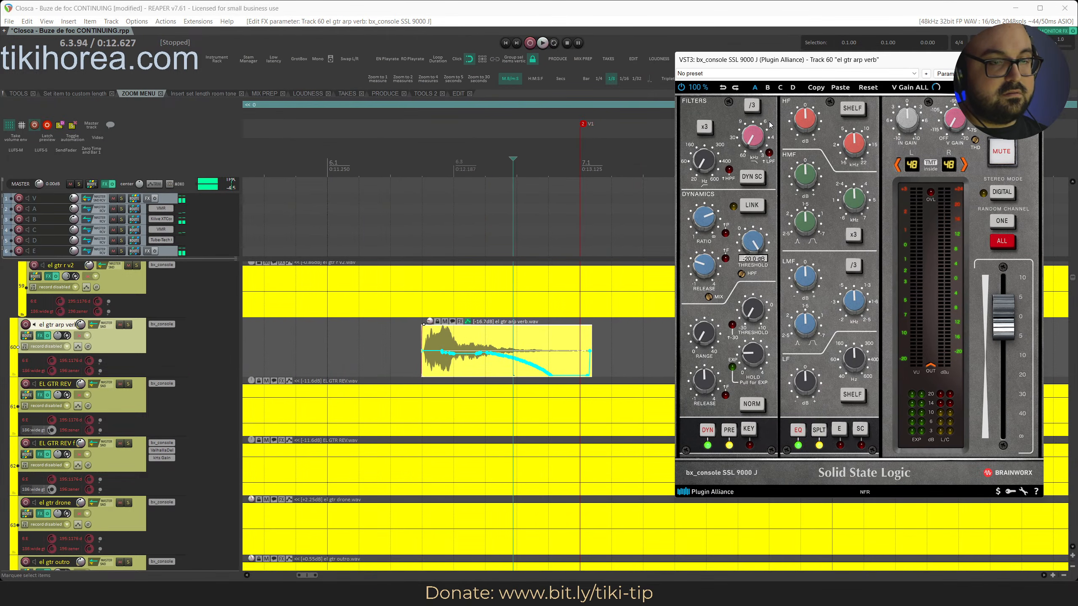
Raise the el gtr arp verb clip's volume by 2 dB and replay the hit leading into V1 to check it
{"action": "left_click", "coordinate": [403, 156]}
{"action": "key", "text": "space"}
{"action": "key", "text": "space"}
{"action": "key", "text": "shift+Up"}
{"action": "key", "text": "shift+Up"}
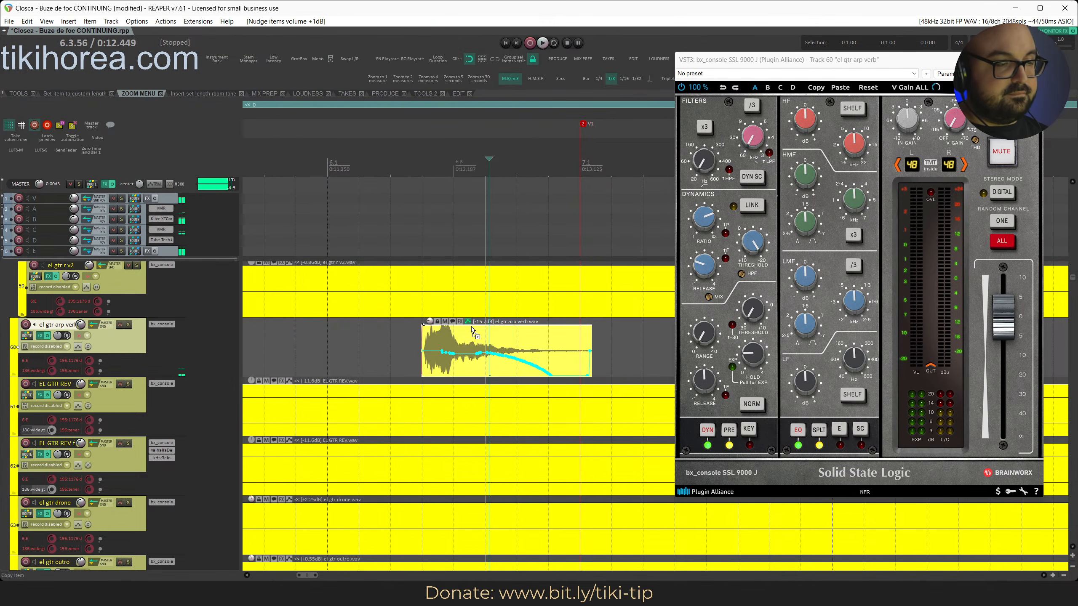
{"action": "left_click", "coordinate": [371, 164]}
{"action": "key", "text": "space"}
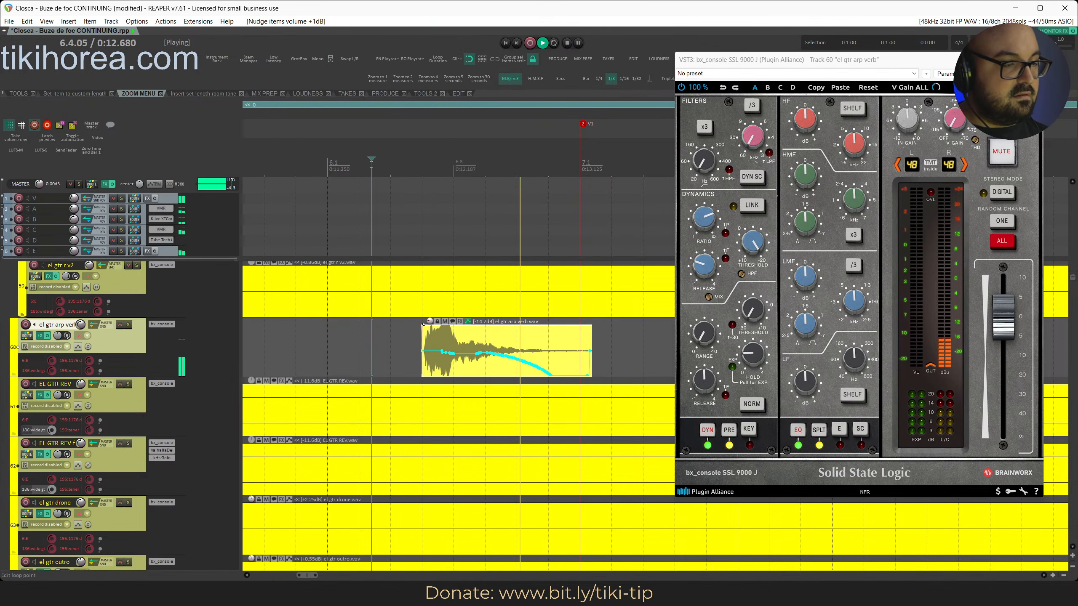
{"action": "key", "text": "space"}
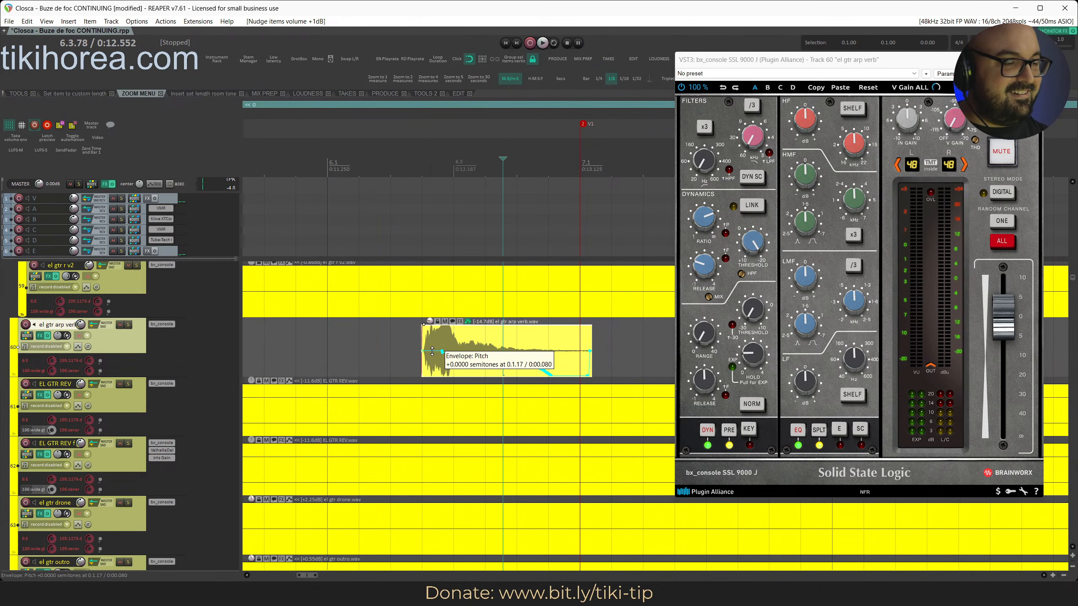
Clear the curved pitch envelope from the el gtr arp verb clip, bring up a flat pitch envelope and save the project
{"action": "right_click", "coordinate": [444, 352]}
{"action": "left_click", "coordinate": [459, 345]}
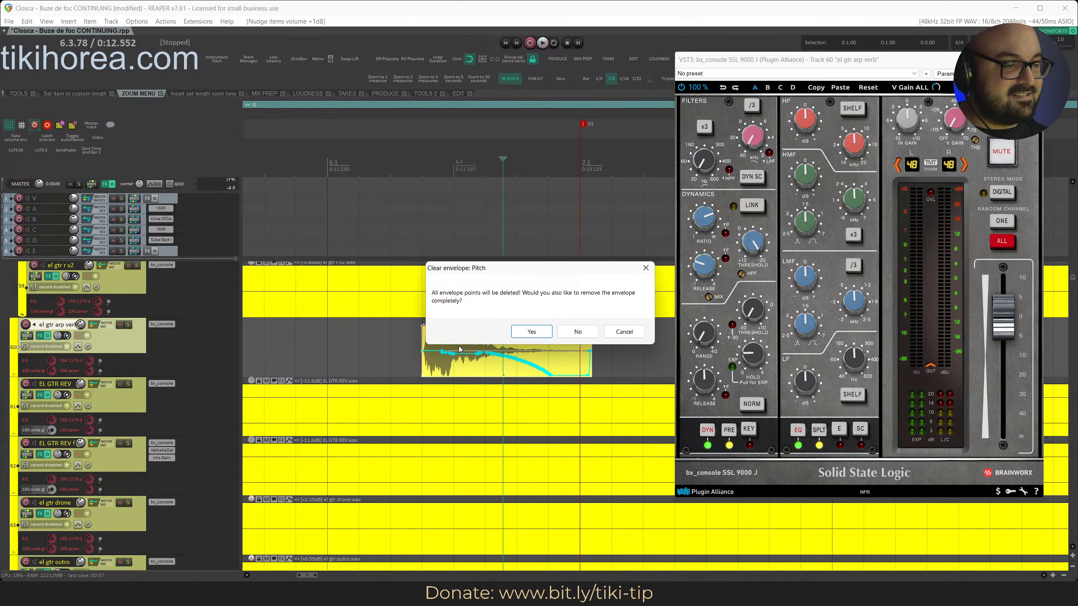
{"action": "left_click", "coordinate": [532, 331]}
{"action": "key", "text": "ctrl+z"}
{"action": "key", "text": "ctrl+s"}
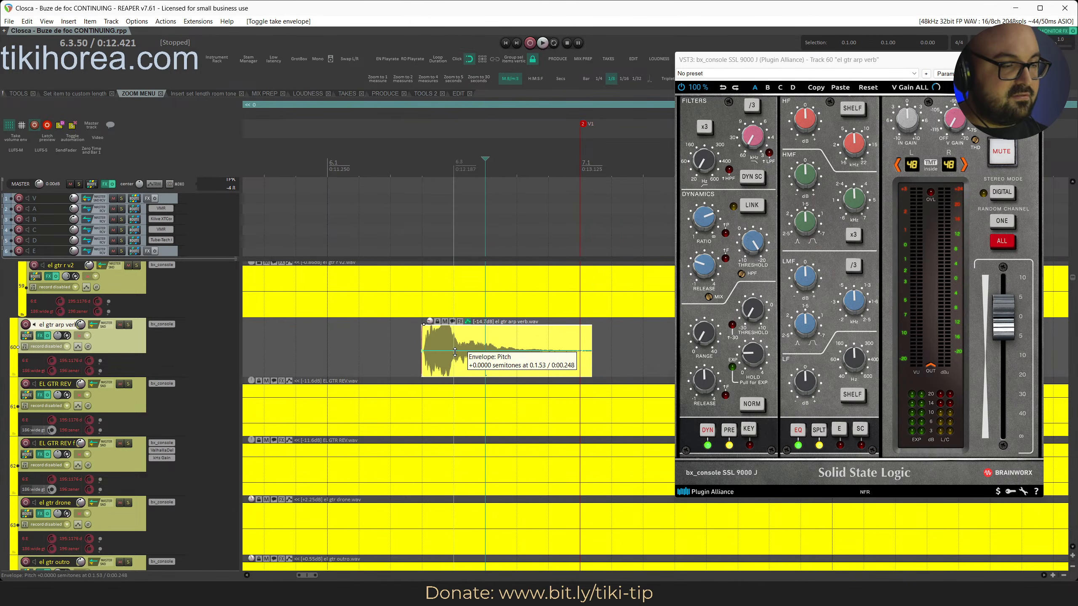
Try a straight downward pitch slope from just after the el gtr arp verb clip's attack to its end, and audition it
{"action": "left_click", "coordinate": [454, 351]}
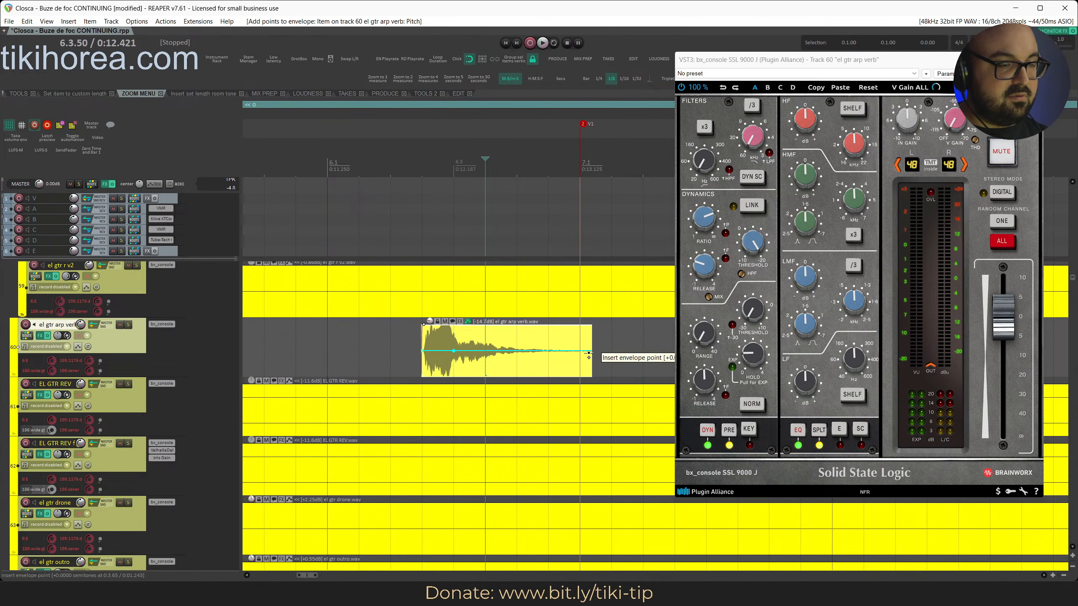
{"action": "left_click_drag", "start_coordinate": [588, 354], "coordinate": [598, 427]}
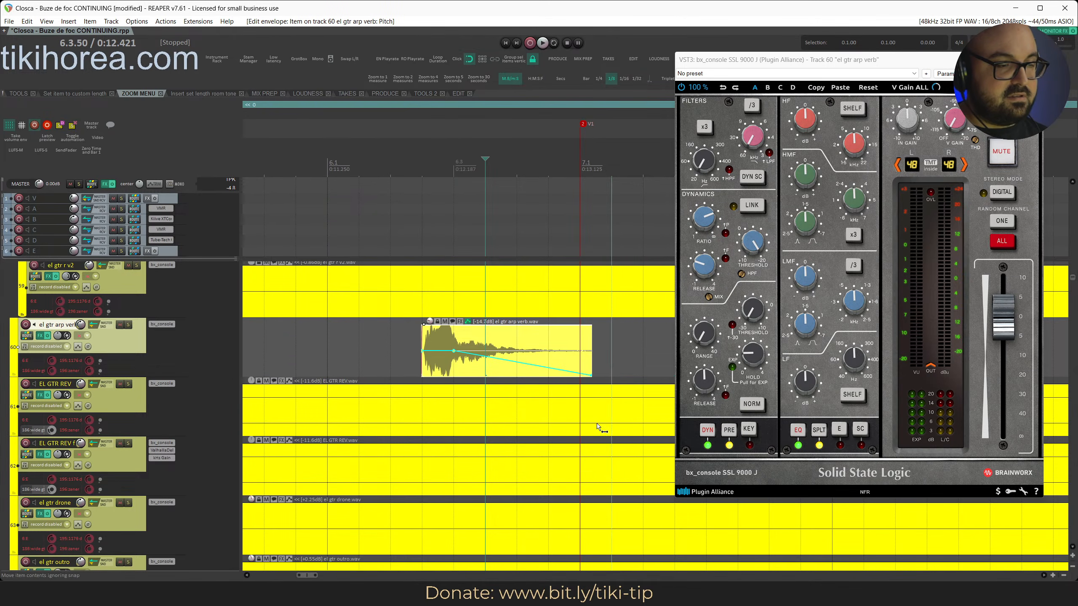
{"action": "left_click", "coordinate": [357, 167]}
{"action": "key", "text": "space"}
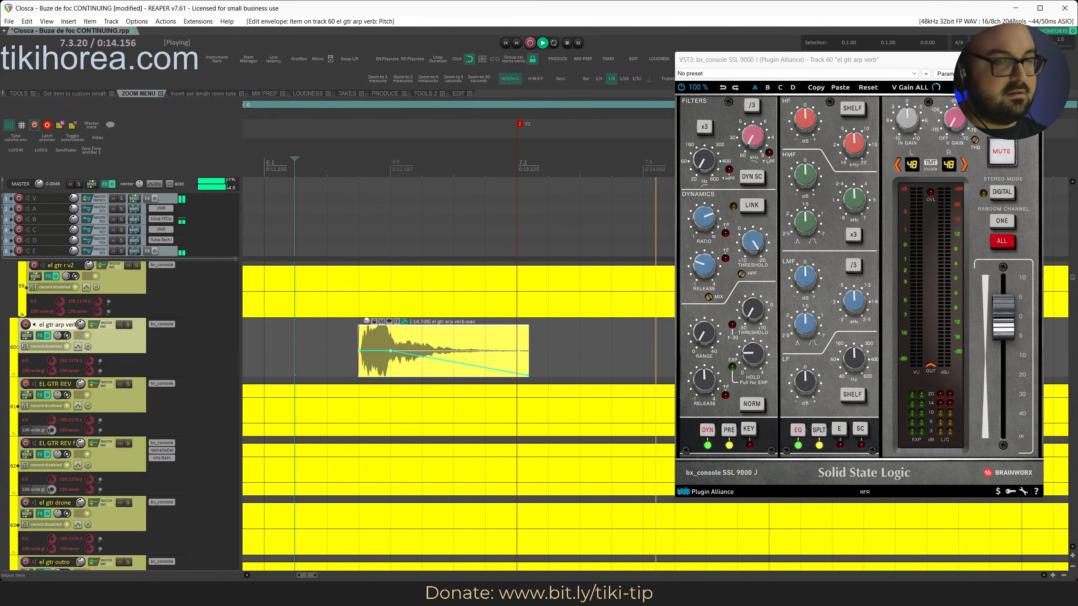
{"action": "left_click", "coordinate": [1033, 60]}
{"action": "key", "text": "space"}
Save the project and replay the lead-in to V1 from bar 5 to judge the guitar hit's pitch slope
{"action": "left_click", "coordinate": [260, 167]}
{"action": "key", "text": "ctrl+s"}
{"action": "scroll", "coordinate": [310, 290], "scroll_direction": "down", "scroll_amount": 1}
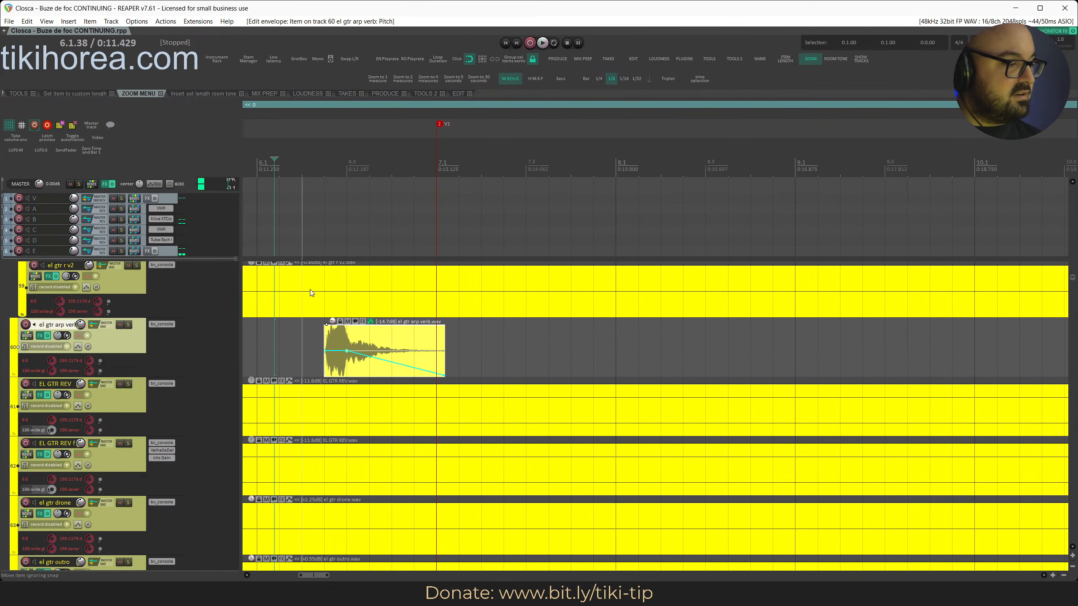
{"action": "scroll", "coordinate": [310, 290], "scroll_direction": "left", "scroll_amount": 3}
{"action": "left_click", "coordinate": [314, 168]}
{"action": "key", "text": "space"}
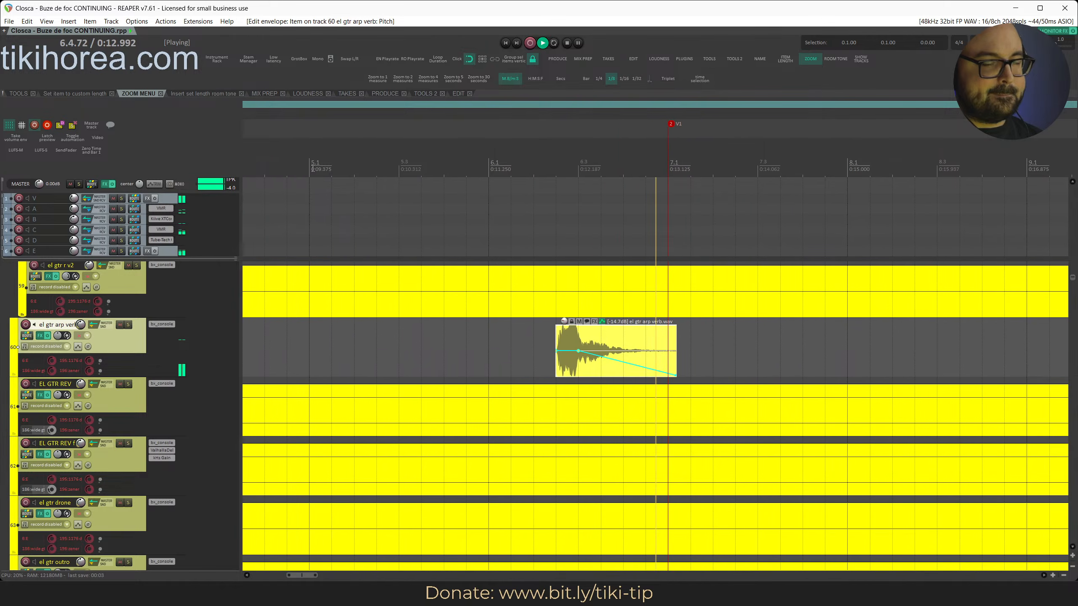
{"action": "key", "text": "space"}
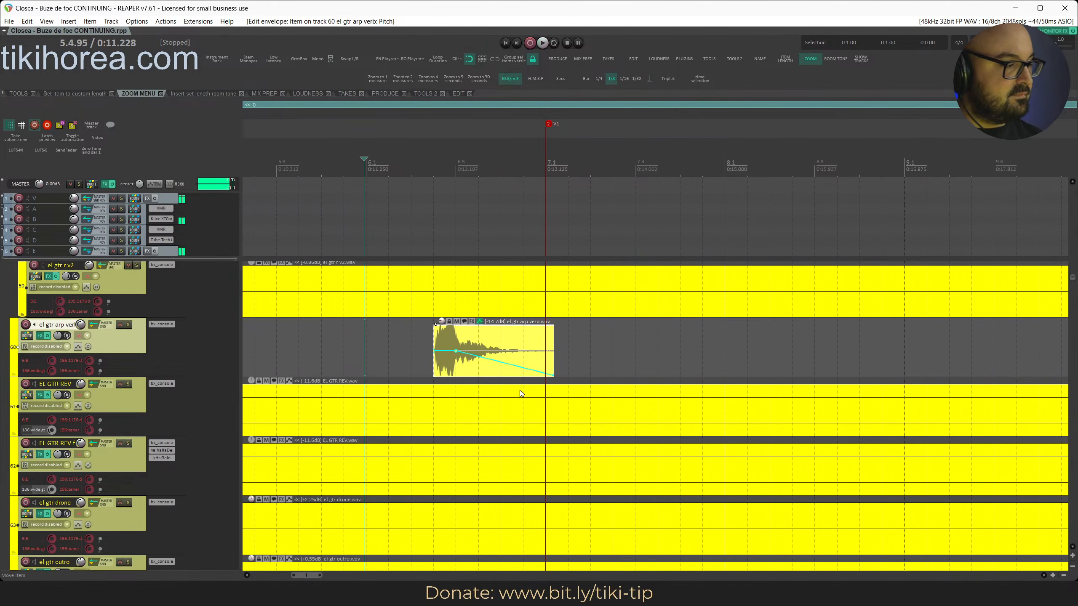
Remove the pitch envelope from the el gtr arp verb clip and save the project
{"action": "left_click", "coordinate": [501, 352]}
{"action": "right_click", "coordinate": [513, 351]}
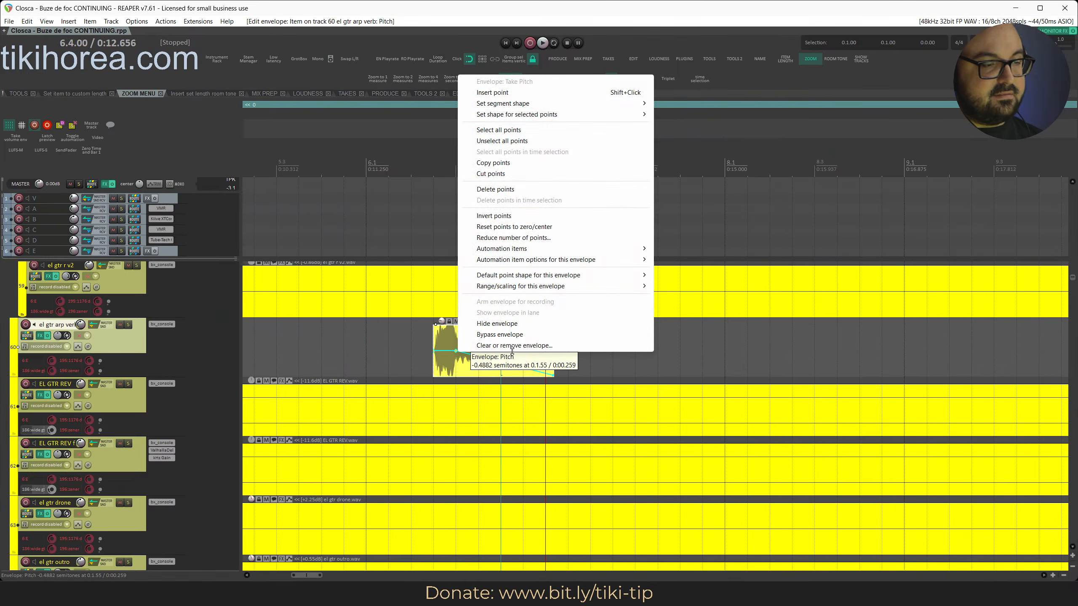
{"action": "left_click", "coordinate": [513, 345]}
{"action": "left_click", "coordinate": [525, 330]}
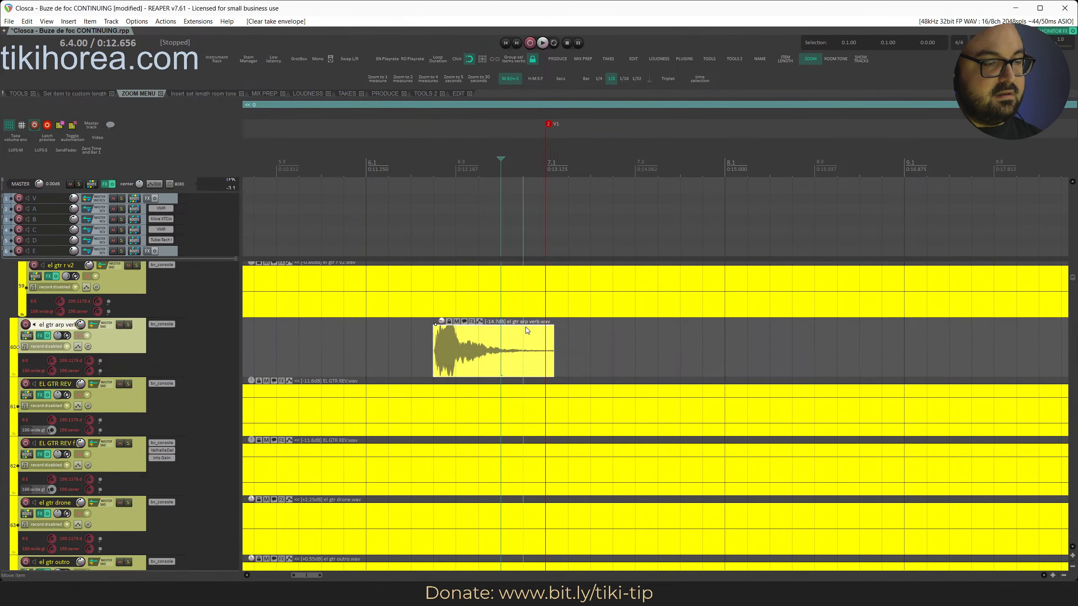
{"action": "left_click", "coordinate": [367, 168]}
{"action": "key", "text": "ctrl+s"}
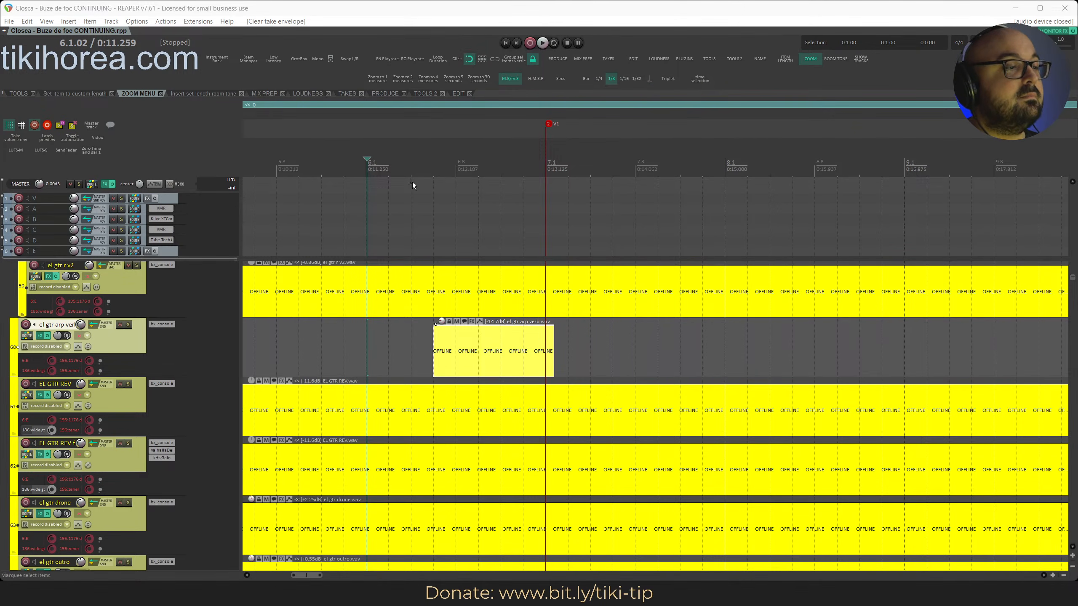
Replay the guitar hit leading into V1 without the pitch drop
{"action": "left_click", "coordinate": [380, 166]}
{"action": "key", "text": "space"}
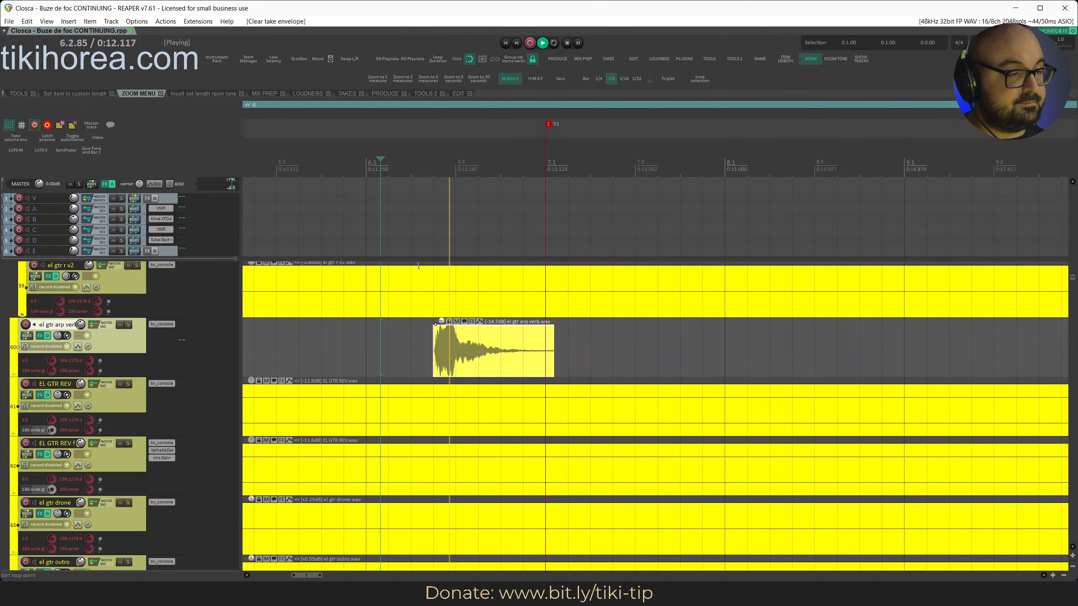
{"action": "left_click", "coordinate": [453, 343]}
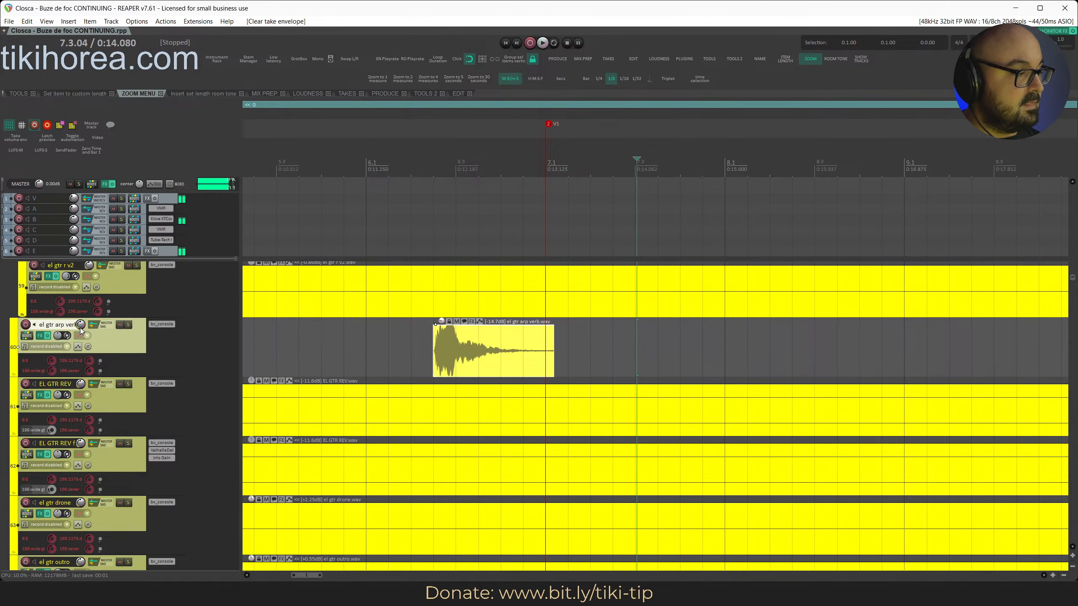
{"action": "key", "text": "space"}
Set the el gtr arp verb track's volume to -3 dB
{"action": "left_click", "coordinate": [157, 321]}
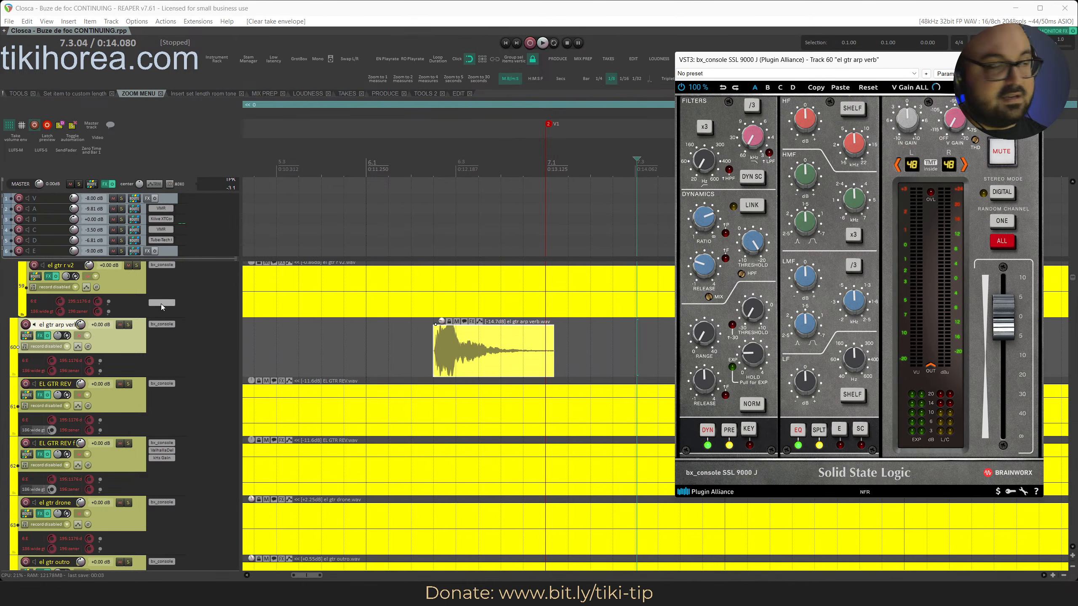
{"action": "left_click", "coordinate": [30, 339]}
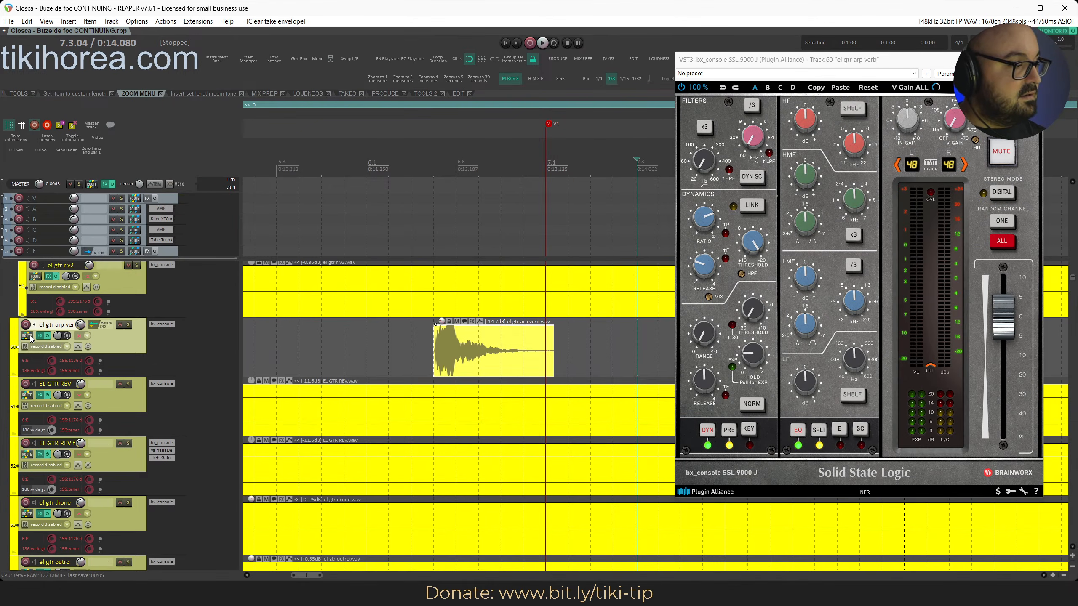
{"action": "left_click", "coordinate": [29, 336]}
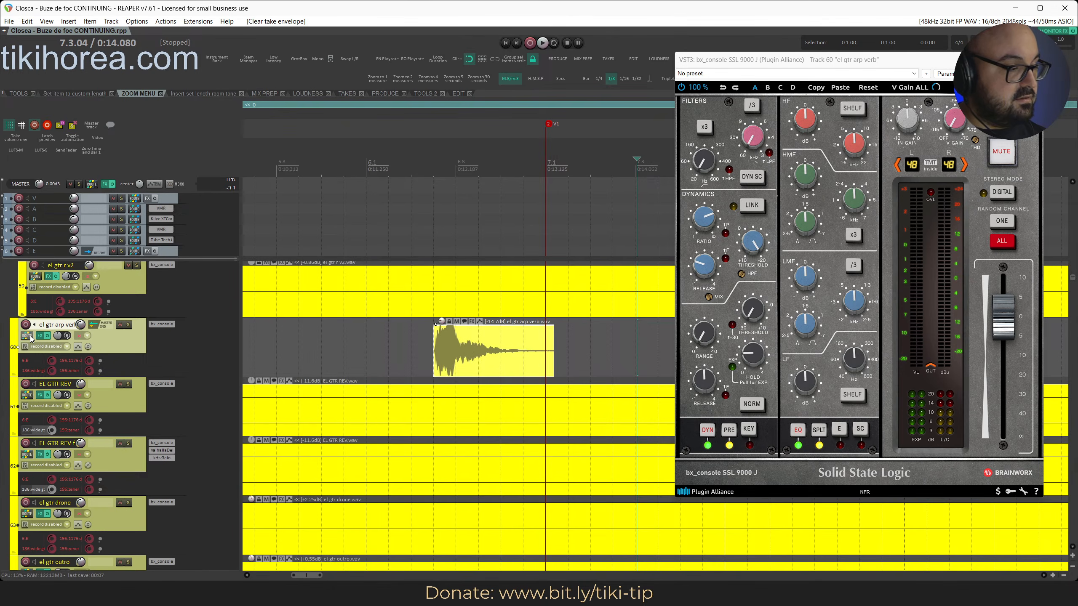
{"action": "right_click", "coordinate": [82, 325]}
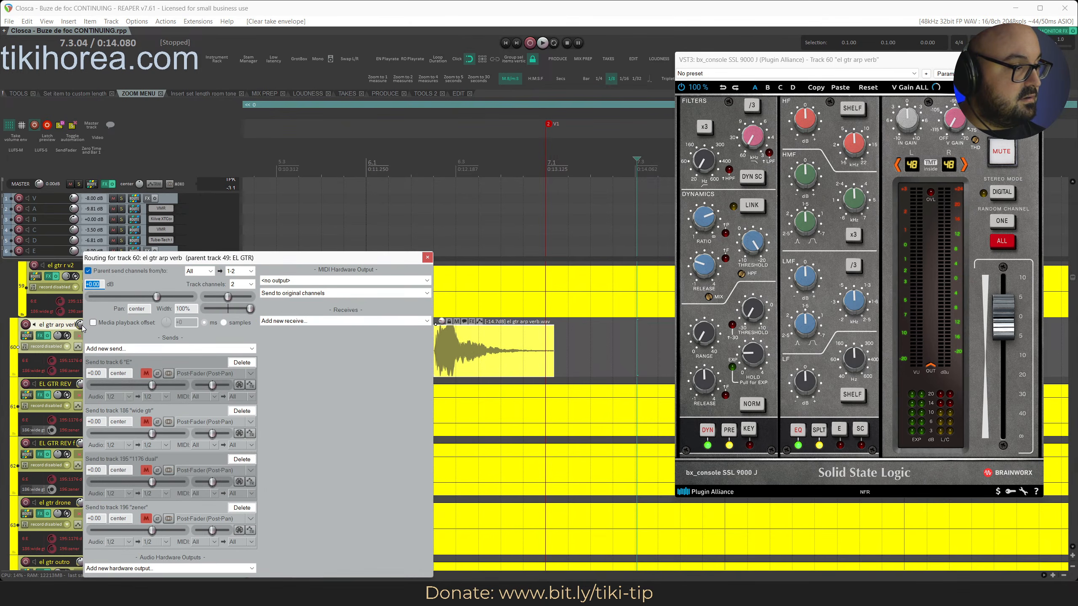
{"action": "type", "text": "-3"}
{"action": "key", "text": "Return"}
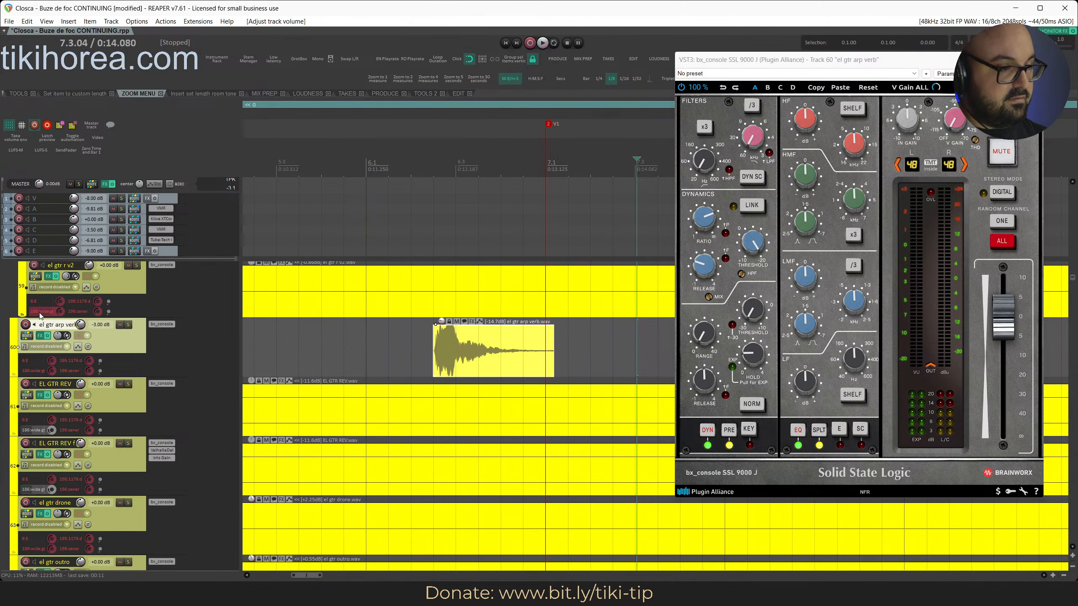
{"action": "key", "text": "Escape"}
Replay the guitar hit into V1 at its lowered level, clearing the selection and saving the project
{"action": "left_click", "coordinate": [403, 173]}
{"action": "key", "text": "space"}
{"action": "key", "text": "Escape"}
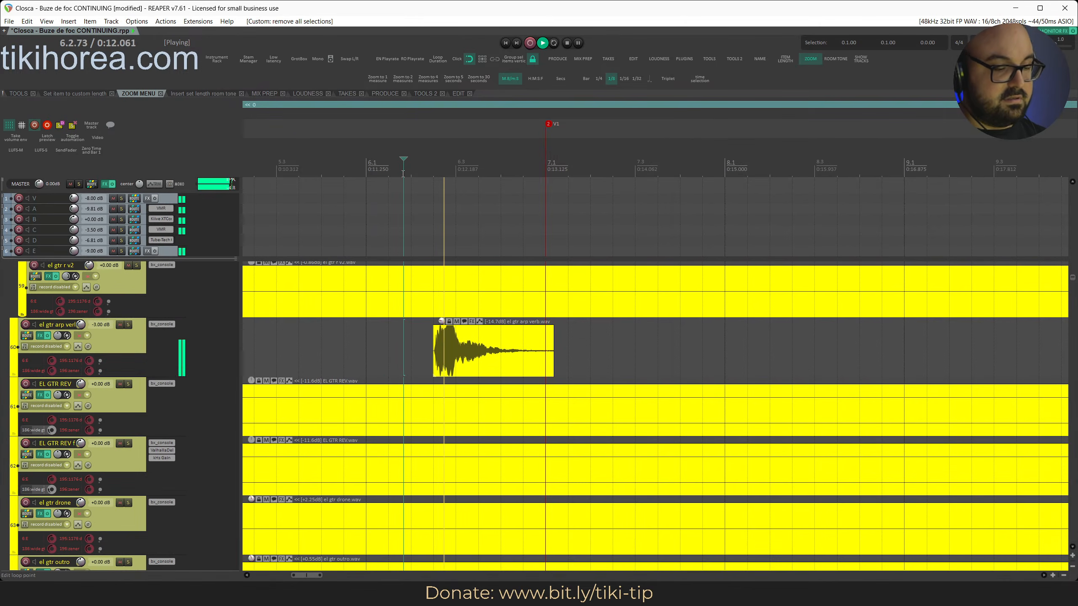
{"action": "key", "text": "ctrl+s"}
{"action": "left_click", "coordinate": [267, 164]}
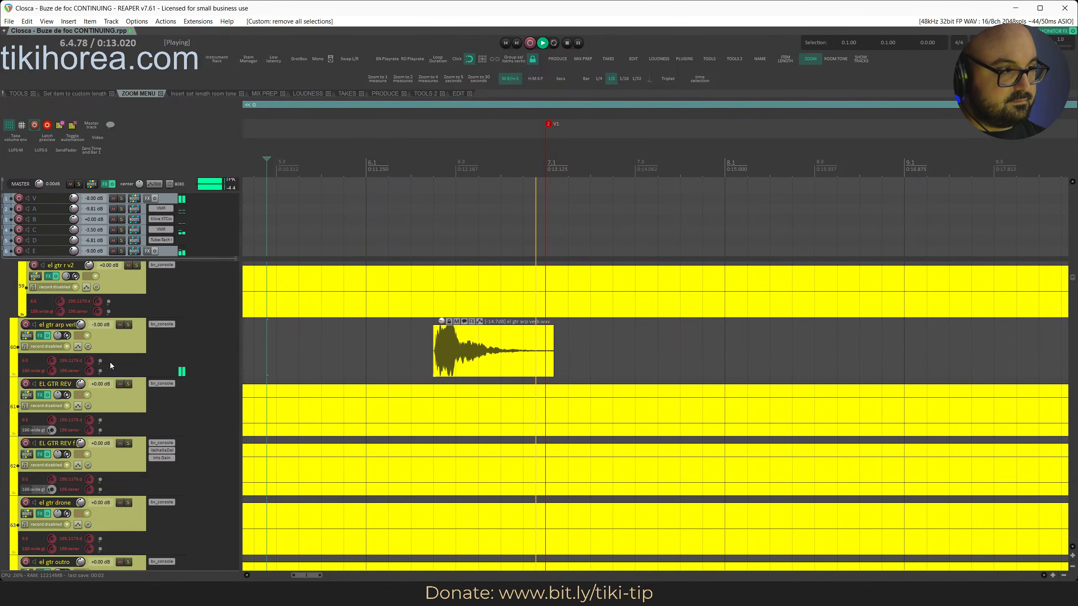
{"action": "key", "text": "space"}
{"action": "left_click", "coordinate": [163, 319]}
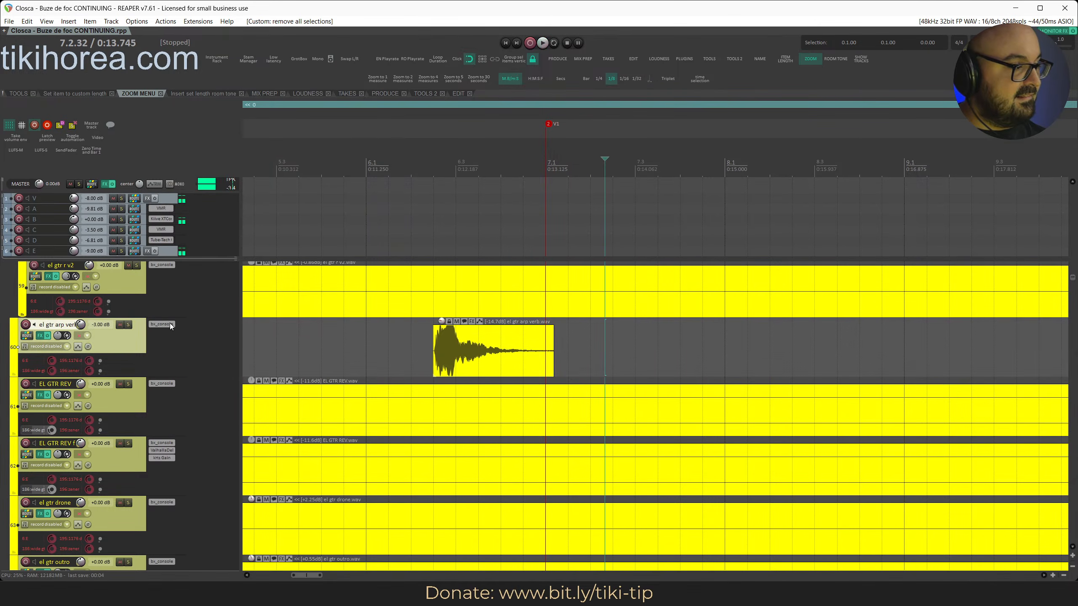
{"action": "left_click", "coordinate": [169, 324]}
{"action": "left_click", "coordinate": [1008, 338]}
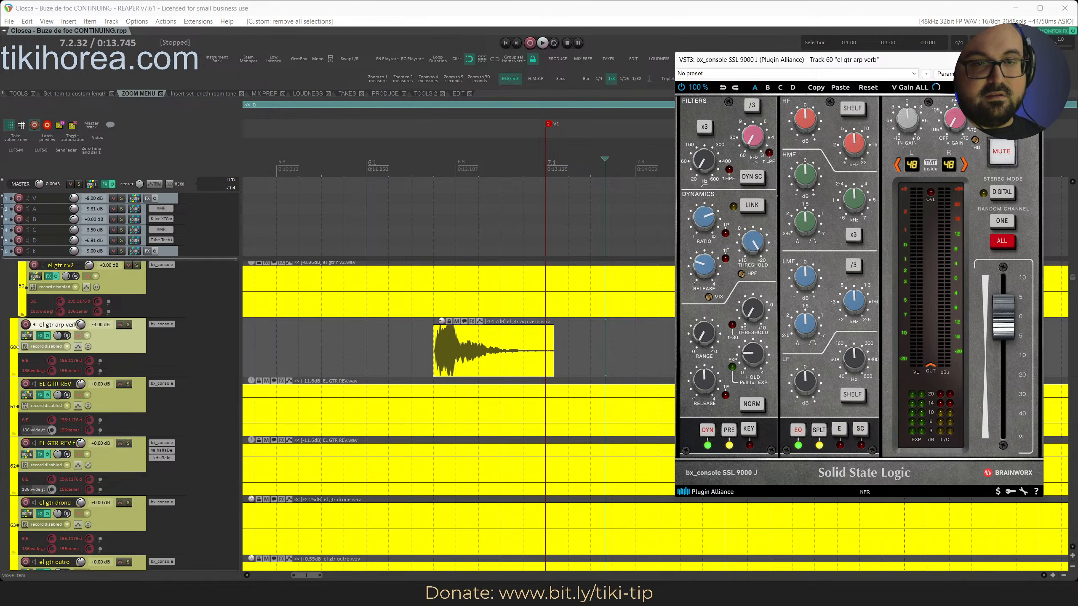
{"action": "key", "text": "Escape"}
Turn the el gtr arp verb track's volume down to -134.90 dB and play the passage with the hit silenced
{"action": "left_click_drag", "start_coordinate": [80, 324], "coordinate": [80, 382]}
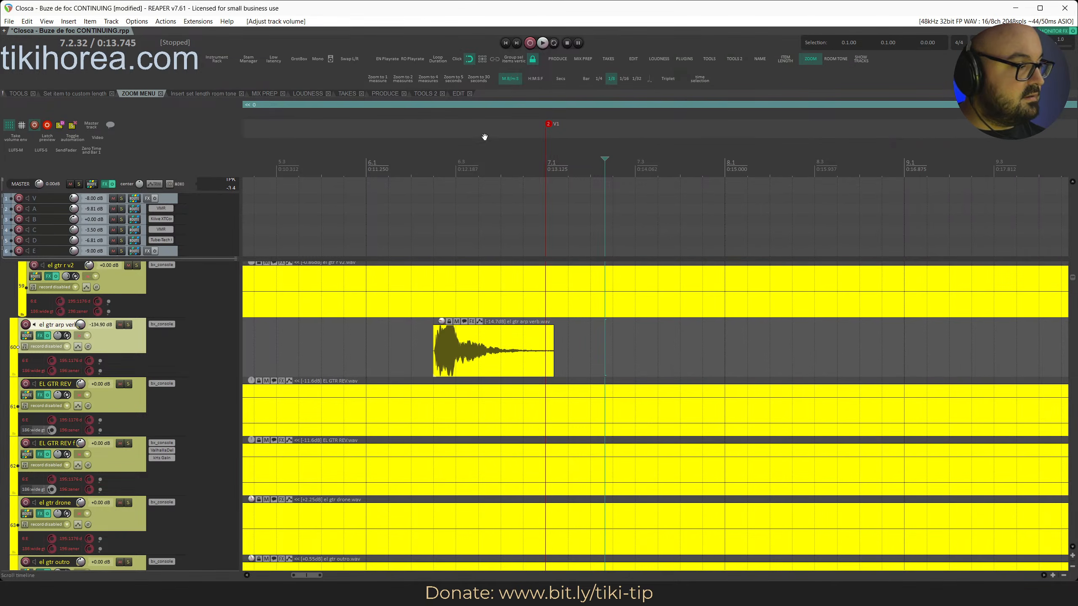
{"action": "left_click", "coordinate": [417, 159]}
{"action": "key", "text": "space"}
{"action": "key", "text": "space"}
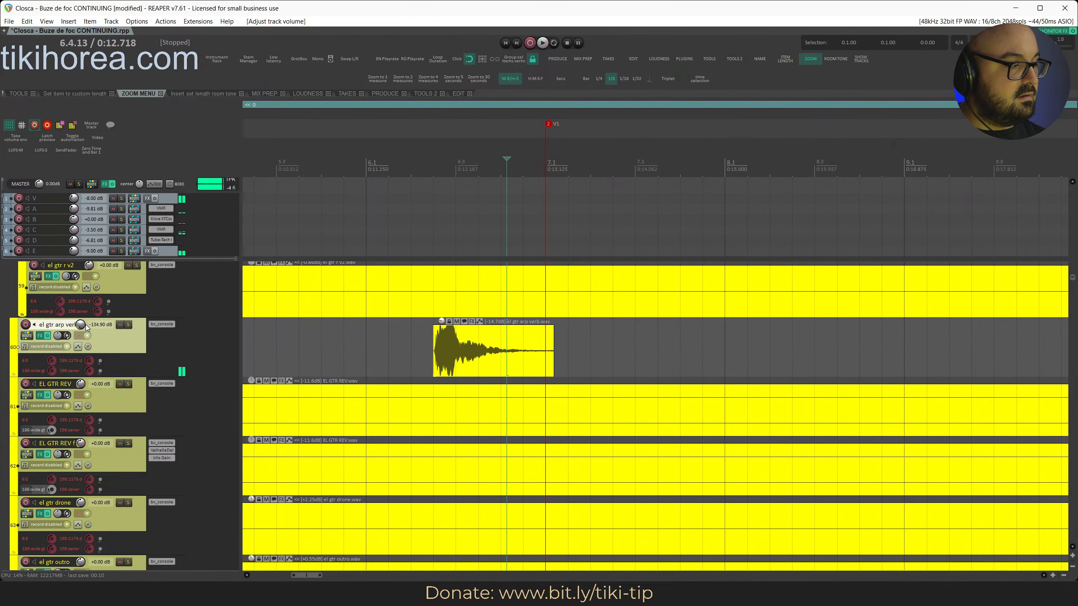
Set the el gtr arp verb track's volume to -8.29 dB, save the project and play from before the hit into verse 1
{"action": "mouse_move", "coordinate": [81, 325]}
{"action": "left_mouse_down"}
{"action": "mouse_move", "coordinate": [82, 297]}
{"action": "mouse_move", "coordinate": [80, 327]}
{"action": "left_mouse_up"}
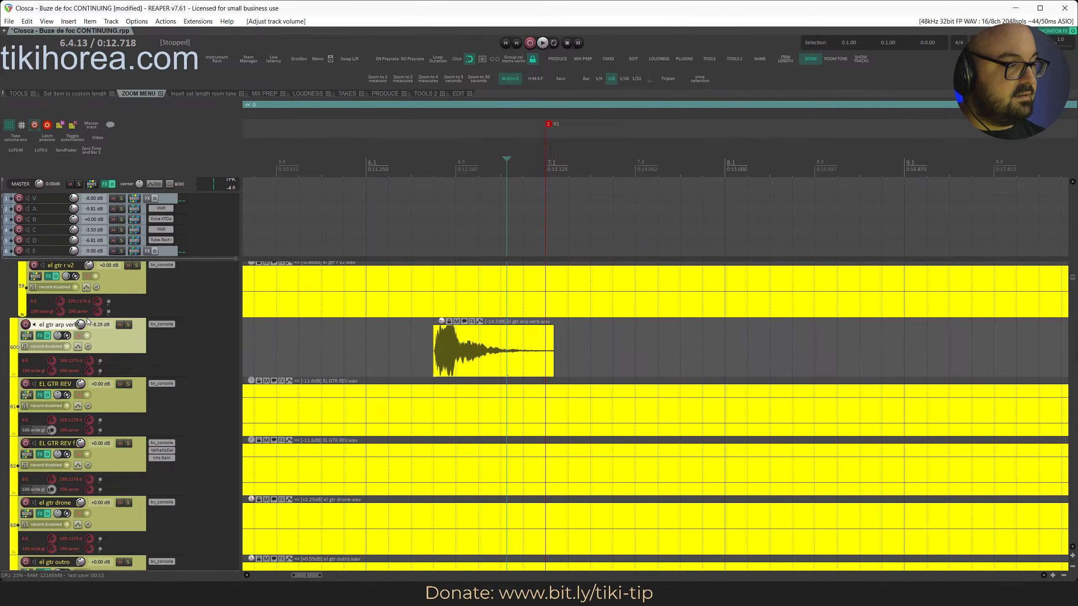
{"action": "key", "text": "ctrl+s"}
{"action": "left_click", "coordinate": [355, 166]}
{"action": "key", "text": "space"}
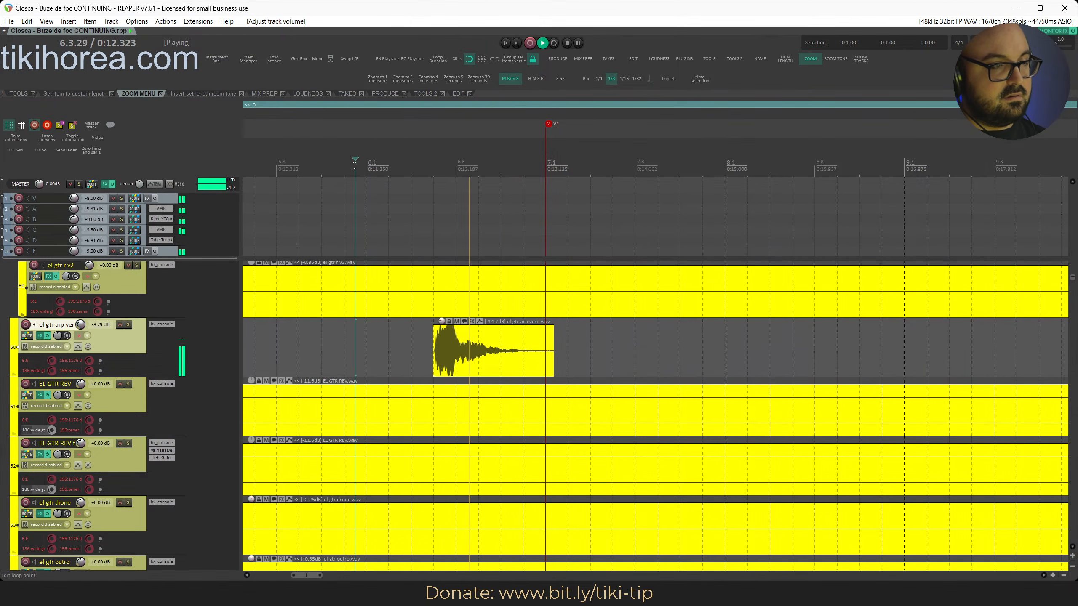
{"action": "scroll", "coordinate": [400, 365], "scroll_direction": "down", "scroll_amount": 3}
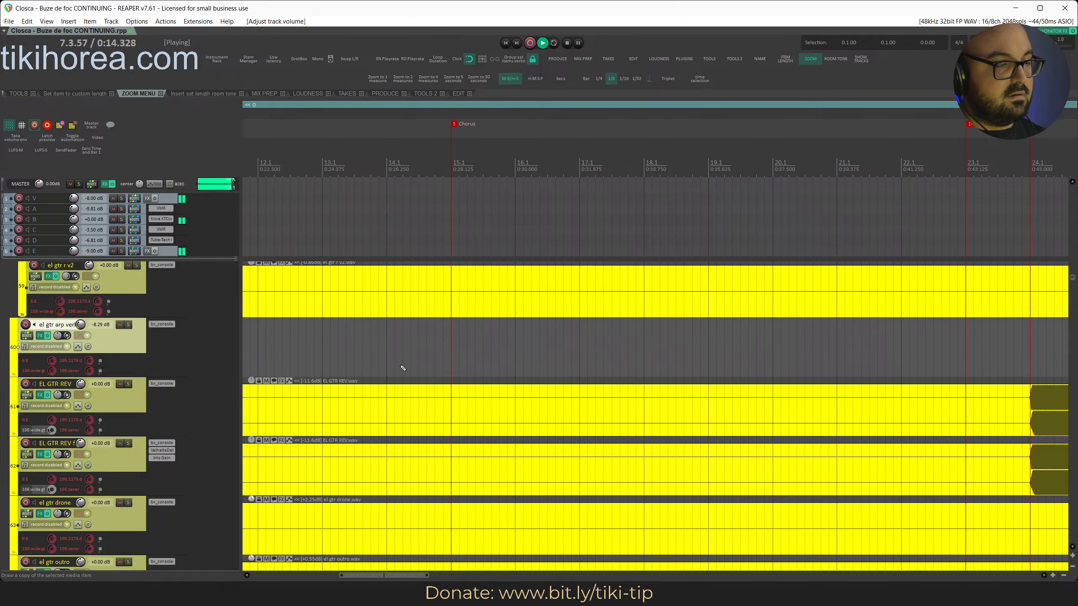
{"action": "scroll", "coordinate": [435, 364], "scroll_direction": "down", "scroll_amount": 5}
{"action": "scroll", "coordinate": [435, 364], "scroll_direction": "down", "scroll_amount": 2}
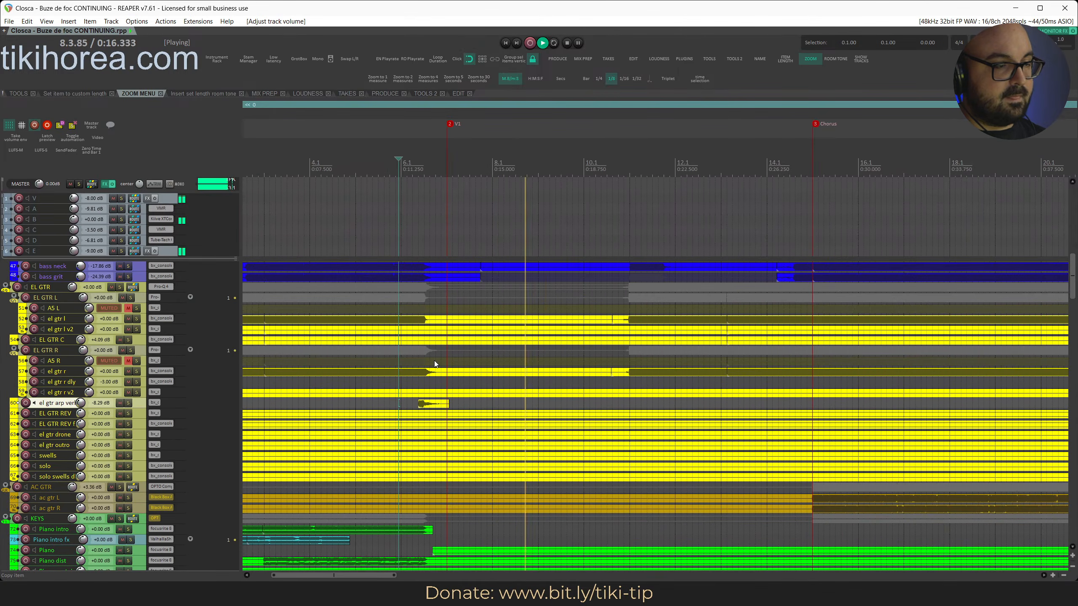
{"action": "scroll", "coordinate": [431, 328], "scroll_direction": "up", "scroll_amount": 5}
{"action": "scroll", "coordinate": [431, 327], "scroll_direction": "up", "scroll_amount": 6}
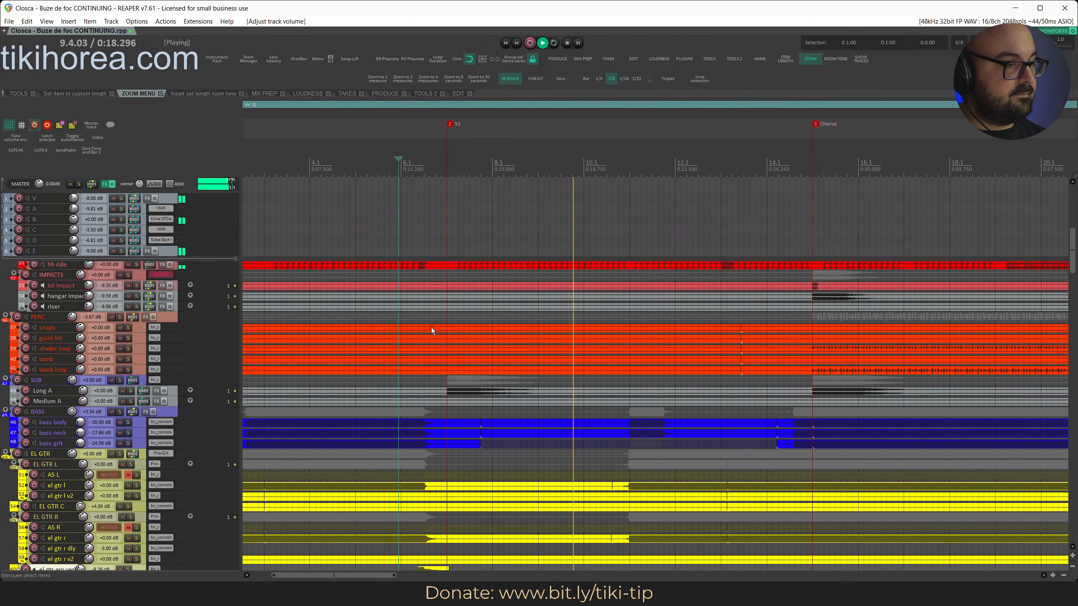
{"action": "key", "text": "space"}
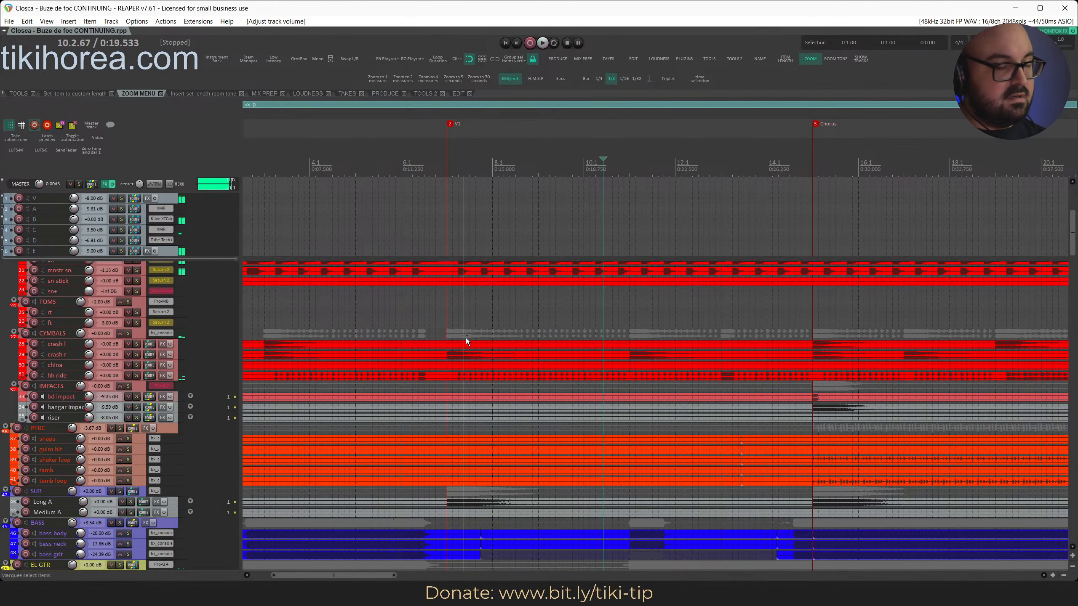
Look over the vocal, choir, reverb, delay, modulation, processing and drum FX tracks down to the VCA groups
{"action": "scroll", "coordinate": [461, 337], "scroll_direction": "down", "scroll_amount": 20}
{"action": "scroll", "coordinate": [462, 337], "scroll_direction": "down", "scroll_amount": 8}
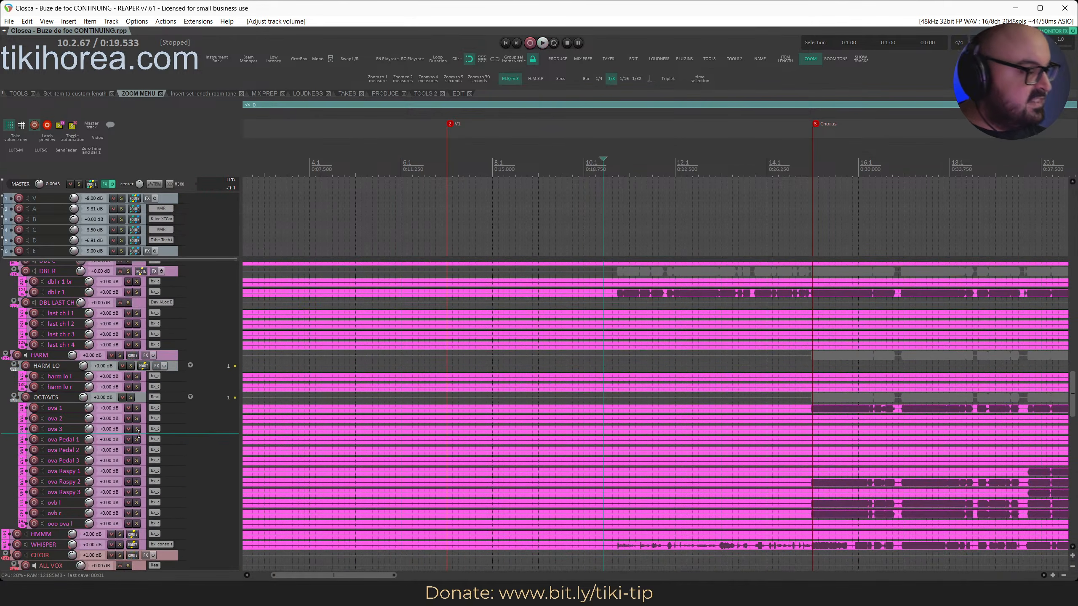
{"action": "scroll", "coordinate": [419, 478], "scroll_direction": "down", "scroll_amount": 8}
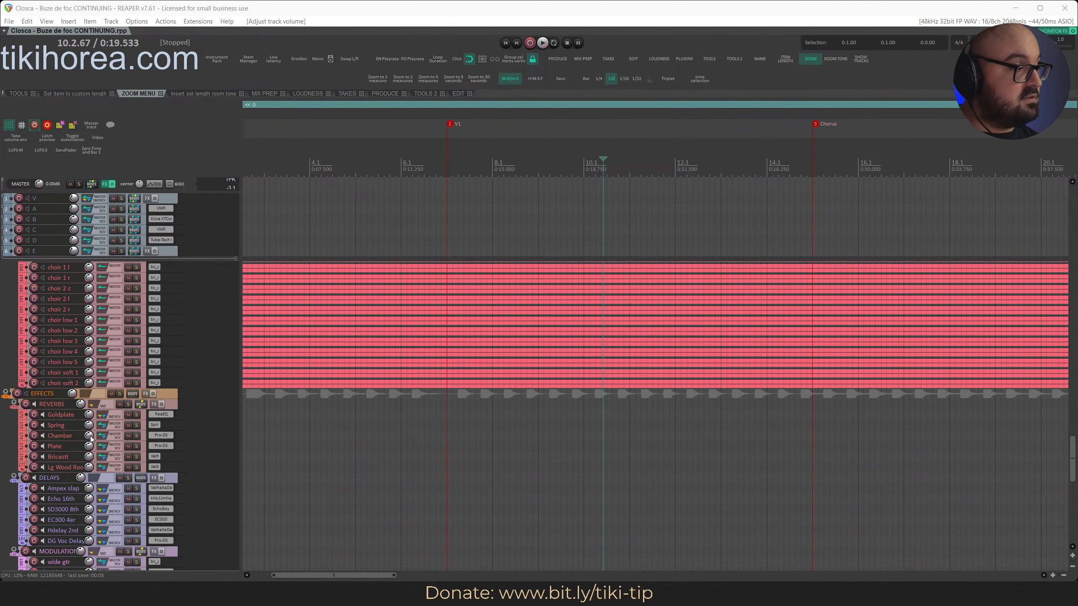
{"action": "scroll", "coordinate": [91, 439], "scroll_direction": "down", "scroll_amount": 2}
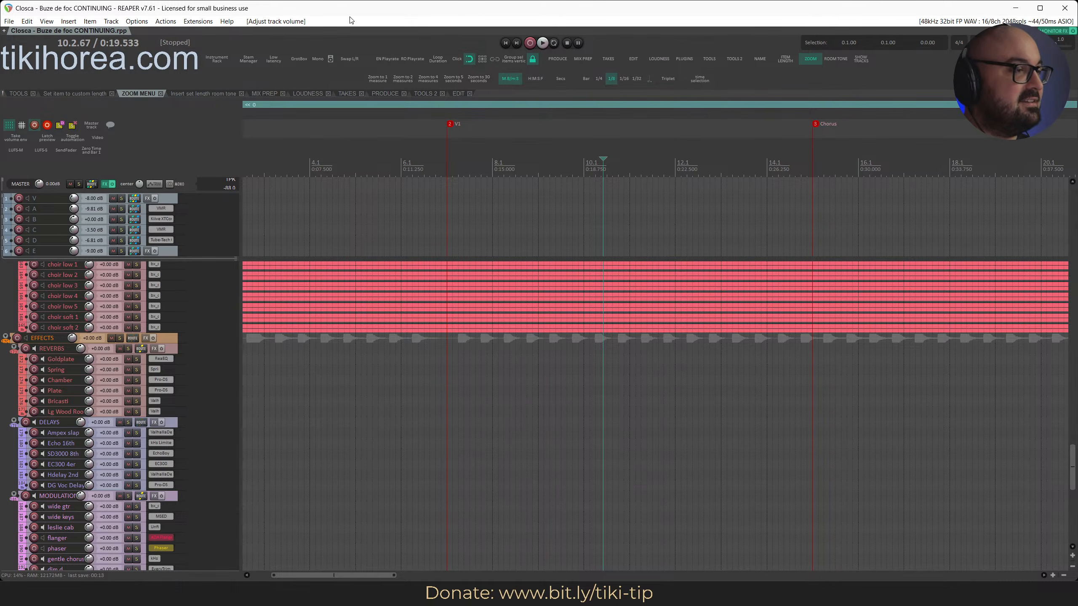
{"action": "scroll", "coordinate": [128, 377], "scroll_direction": "down", "scroll_amount": 5}
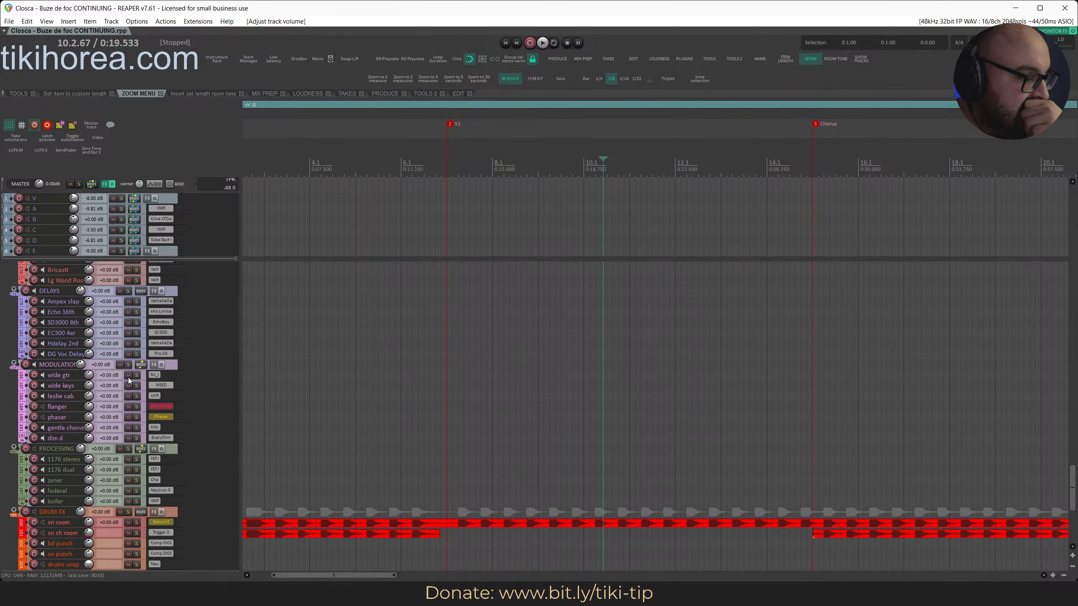
{"action": "scroll", "coordinate": [128, 378], "scroll_direction": "down", "scroll_amount": 7}
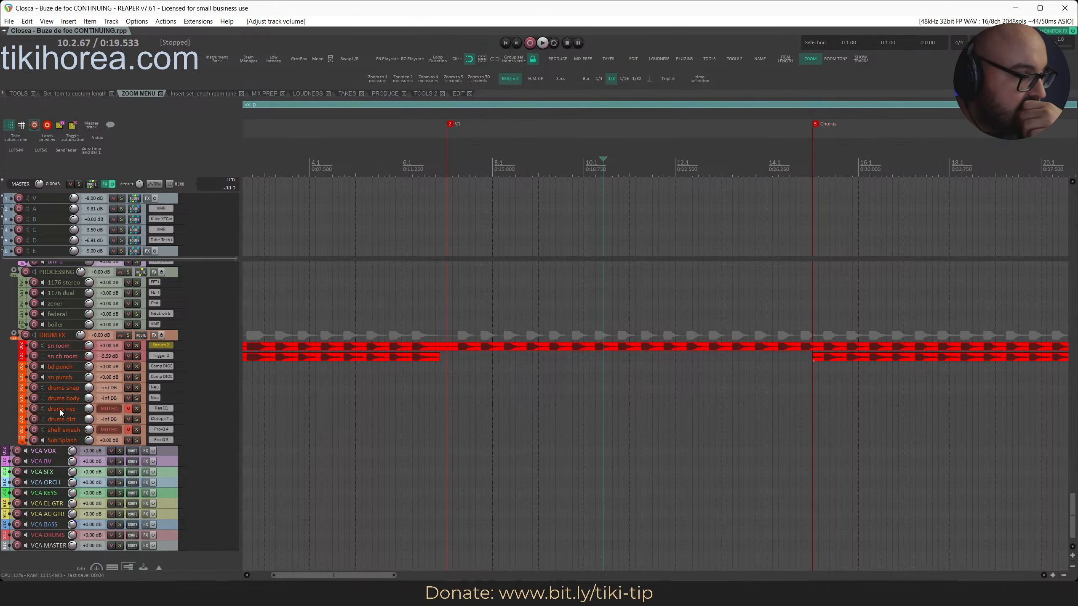
Unmute the shell smash drum FX track and play from just before bar 4, auditioning it soloed and in the full mix
{"action": "left_click", "coordinate": [127, 430]}
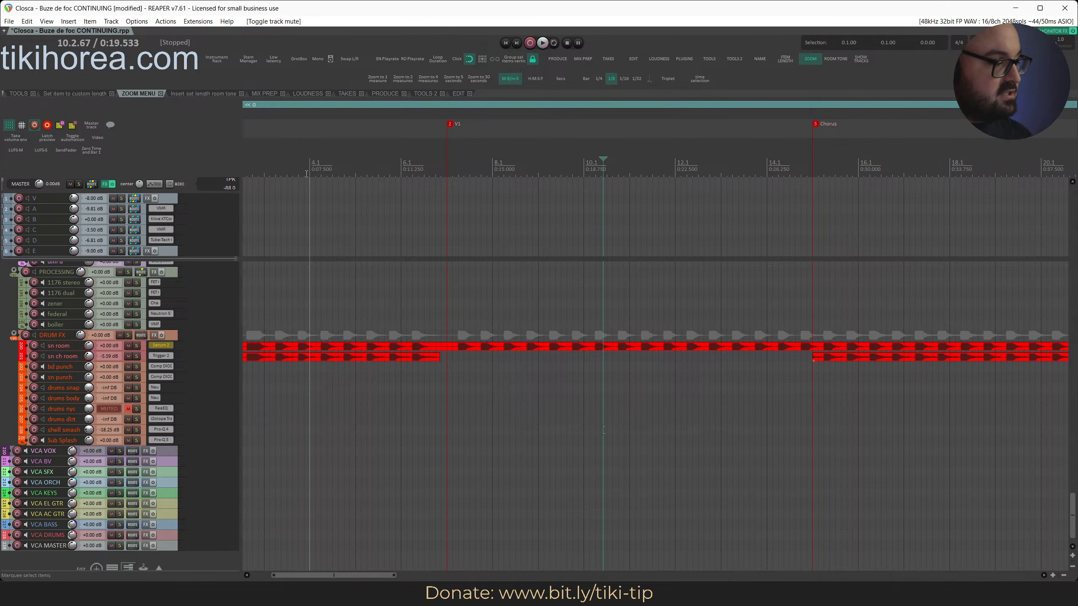
{"action": "left_click", "coordinate": [302, 429]}
{"action": "key", "text": "space"}
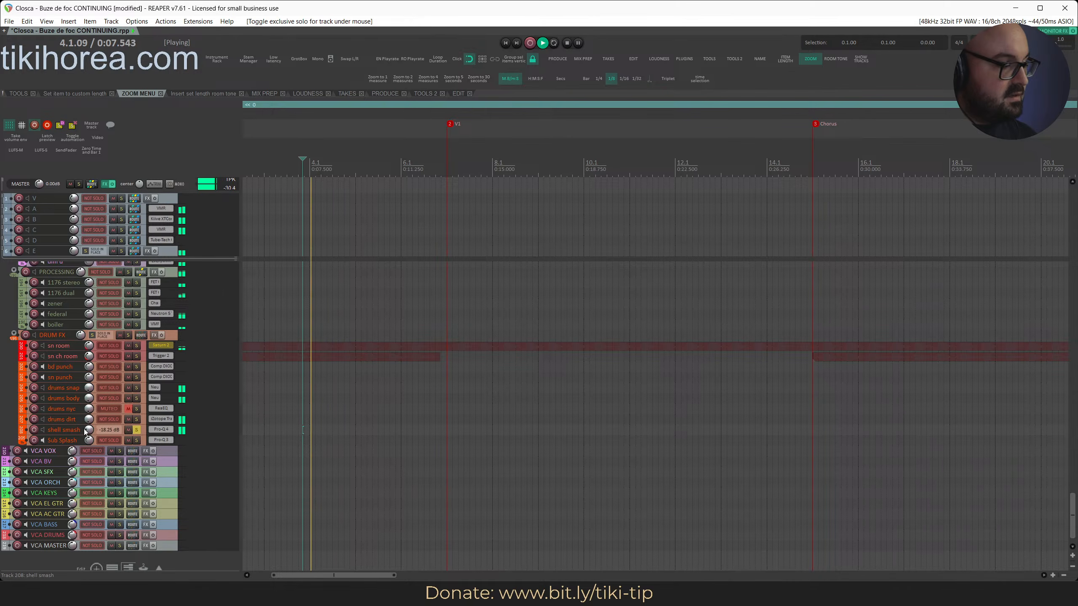
{"action": "key", "text": "shift+F7"}
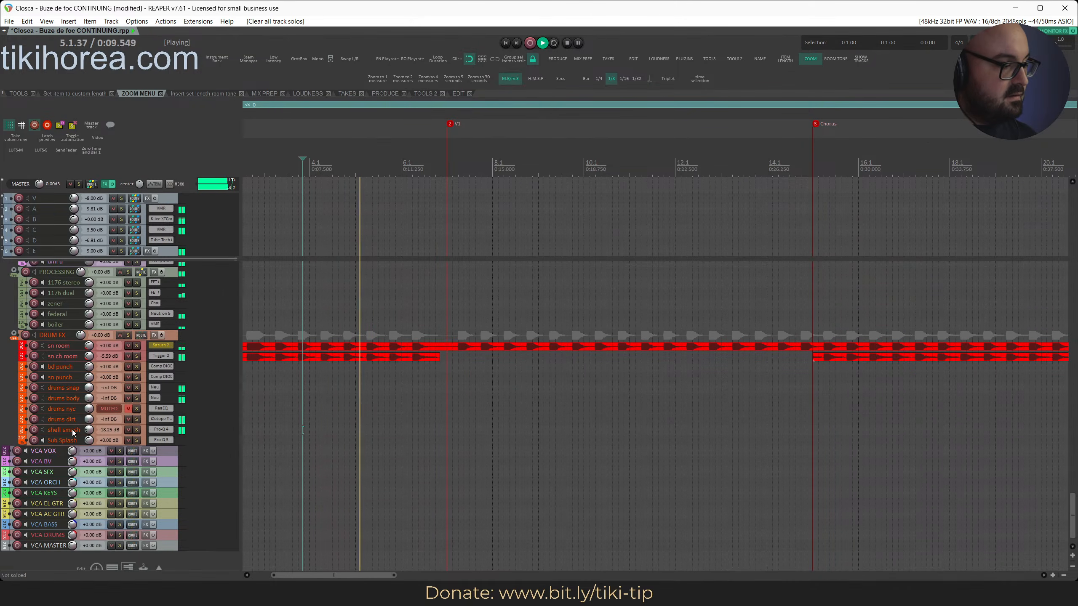
Enlarge the track rows, select the shell smash track, stop playback and save the project
{"action": "key", "text": "grave"}
{"action": "left_click", "coordinate": [125, 454]}
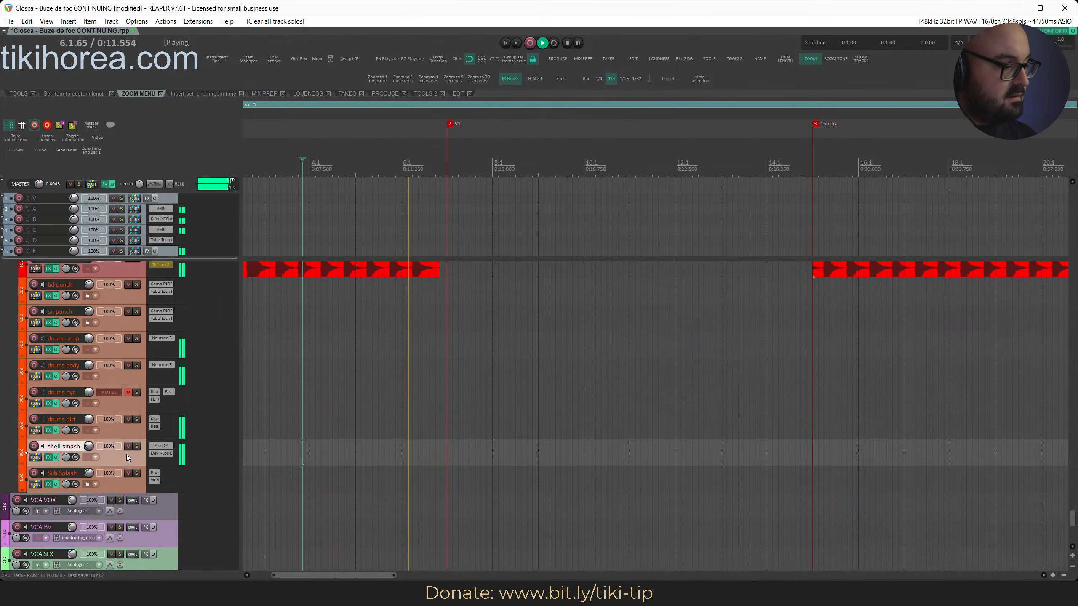
{"action": "key", "text": "space"}
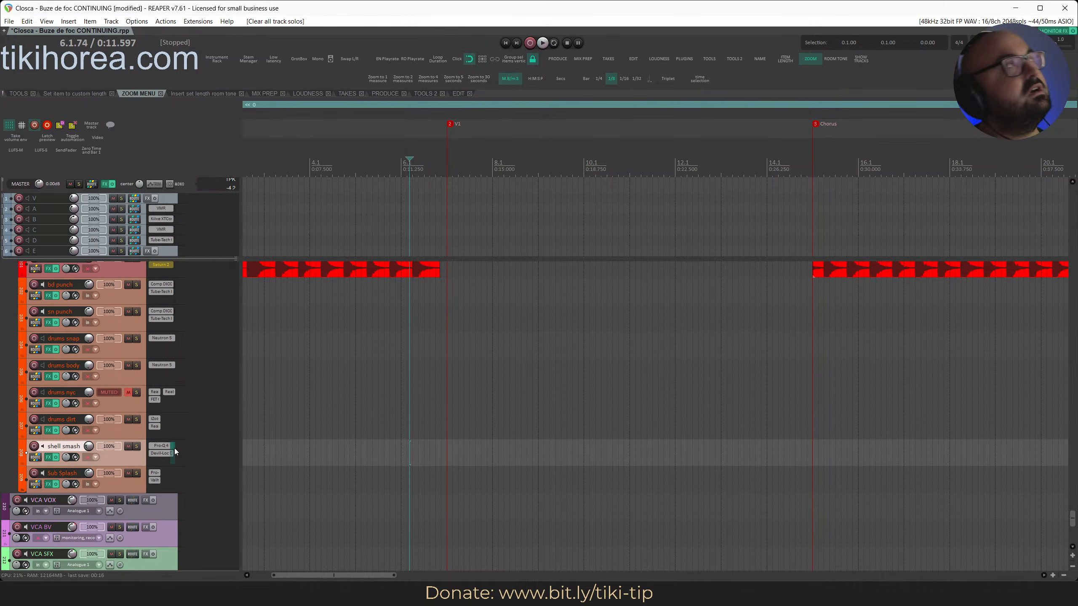
{"action": "key", "text": "ctrl+s"}
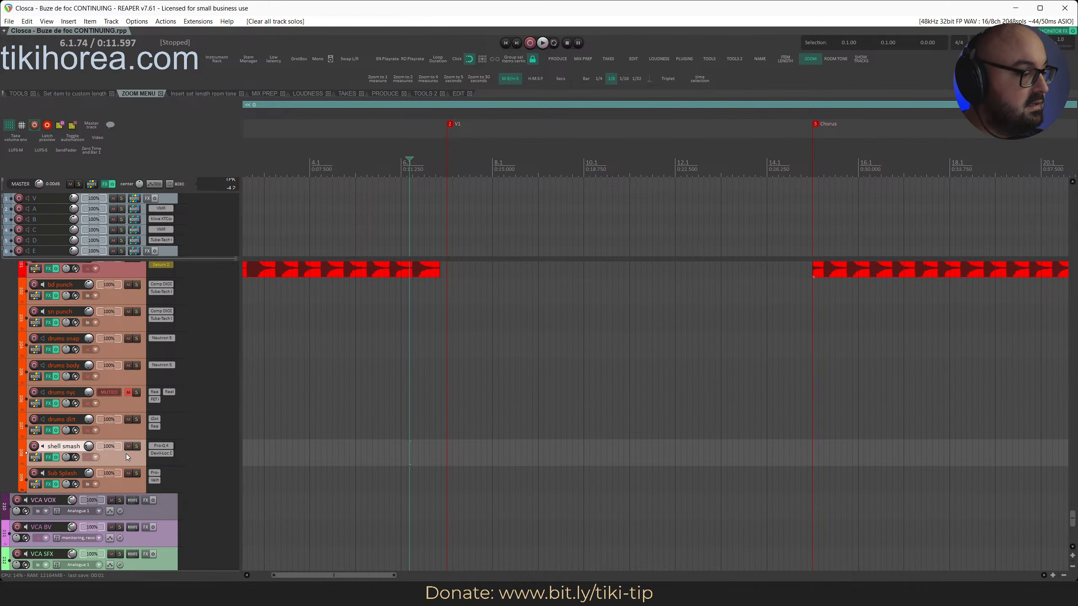
Examine the shell smash track's plug-in chain and its second Pro-Q 4 EQ curve, closing the effects window when done
{"action": "left_click", "coordinate": [48, 457]}
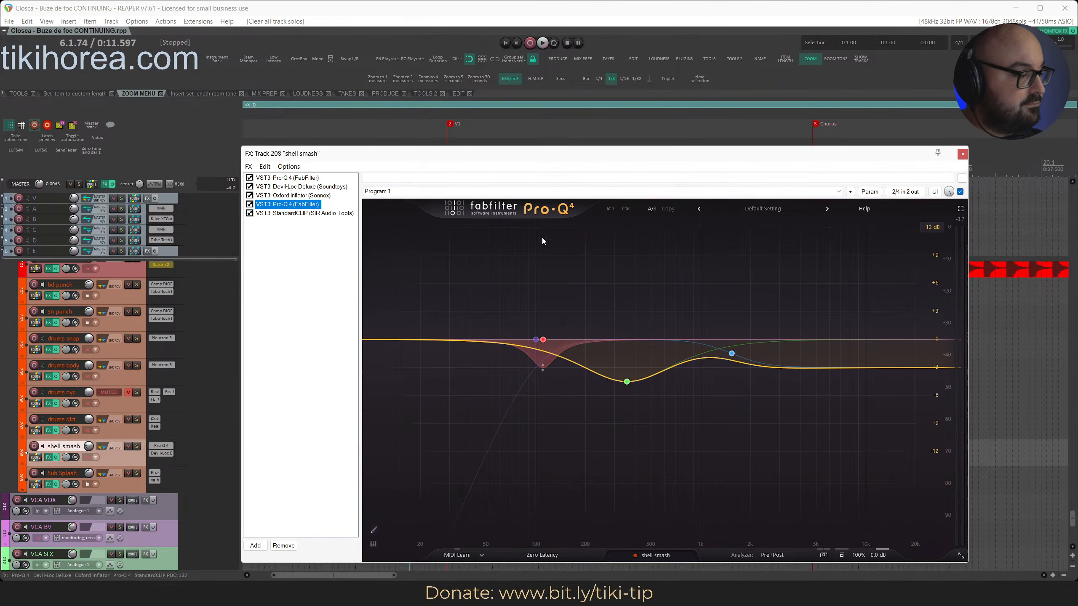
{"action": "left_click_drag", "start_coordinate": [489, 157], "coordinate": [441, 101]}
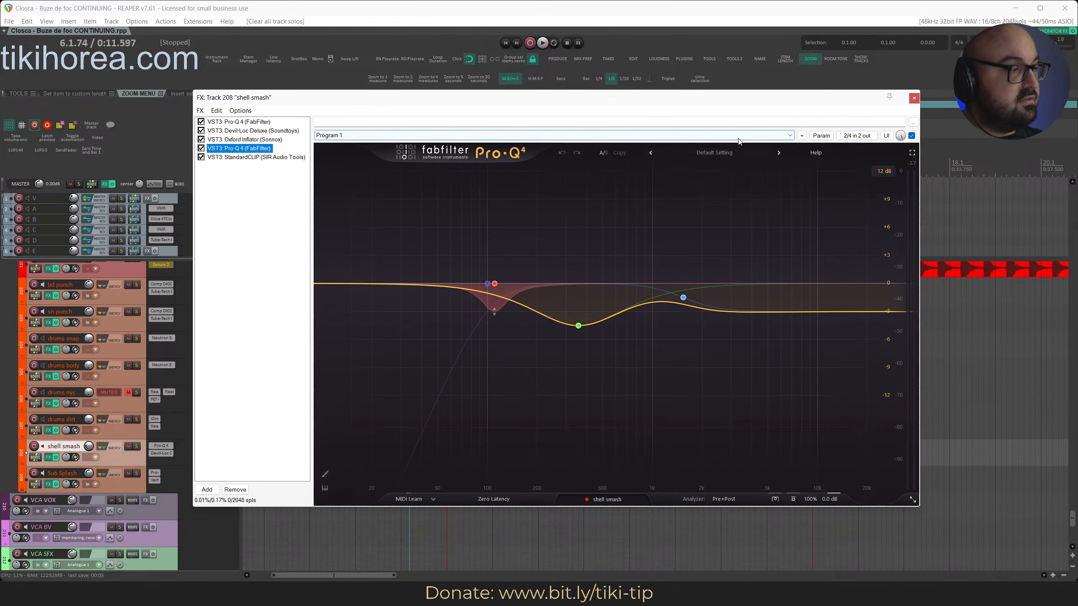
{"action": "left_click", "coordinate": [914, 97]}
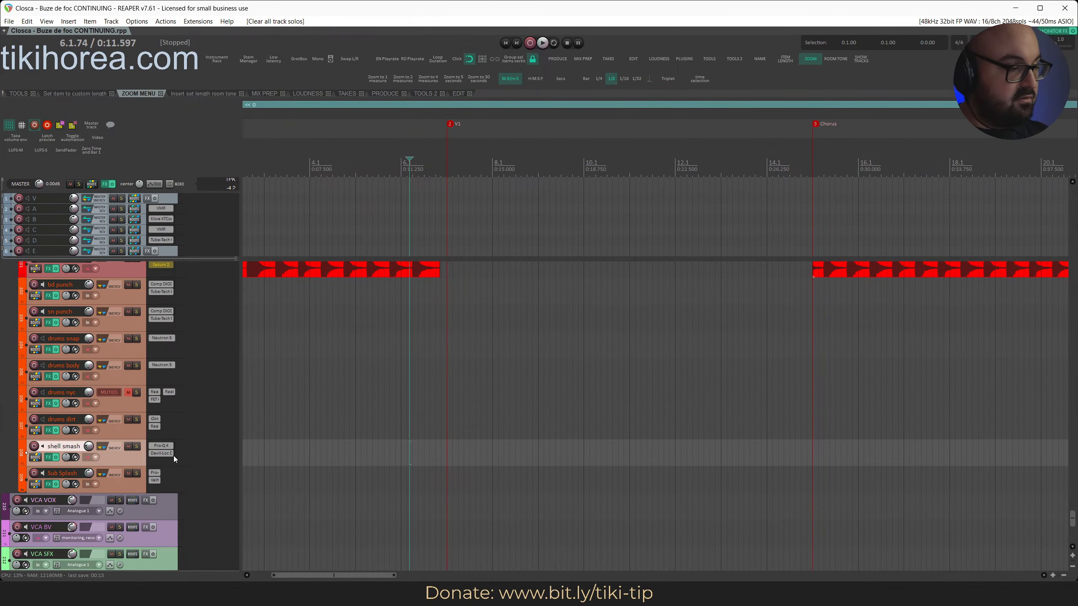
Render the shell smash track to a stereo stem track with the original muted, and save the project
{"action": "scroll", "coordinate": [251, 456], "scroll_direction": "down", "scroll_amount": 5}
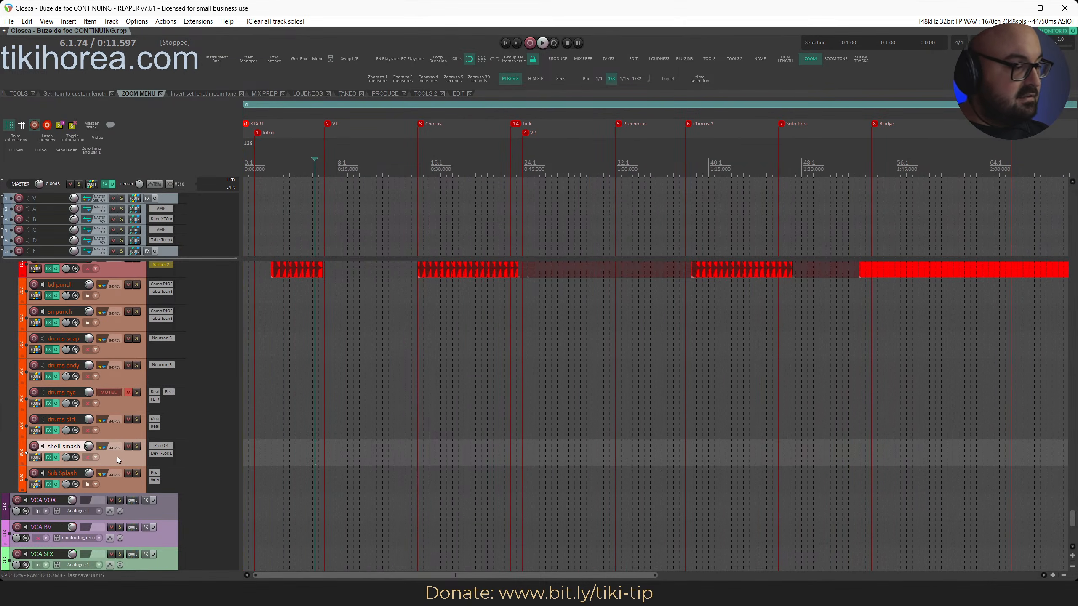
{"action": "right_click", "coordinate": [117, 457]}
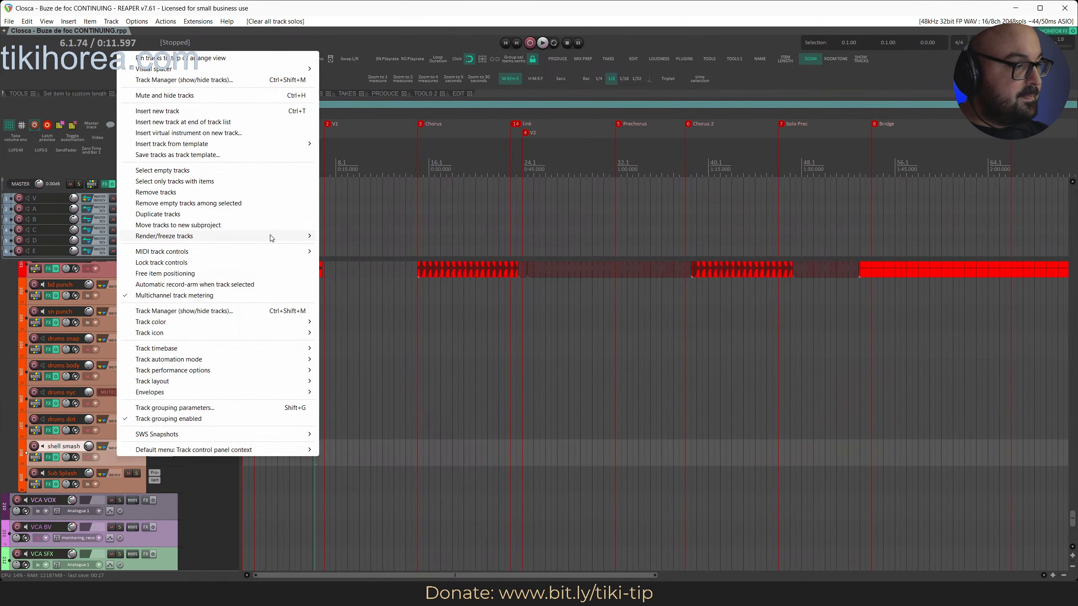
{"action": "mouse_move", "coordinate": [271, 238]}
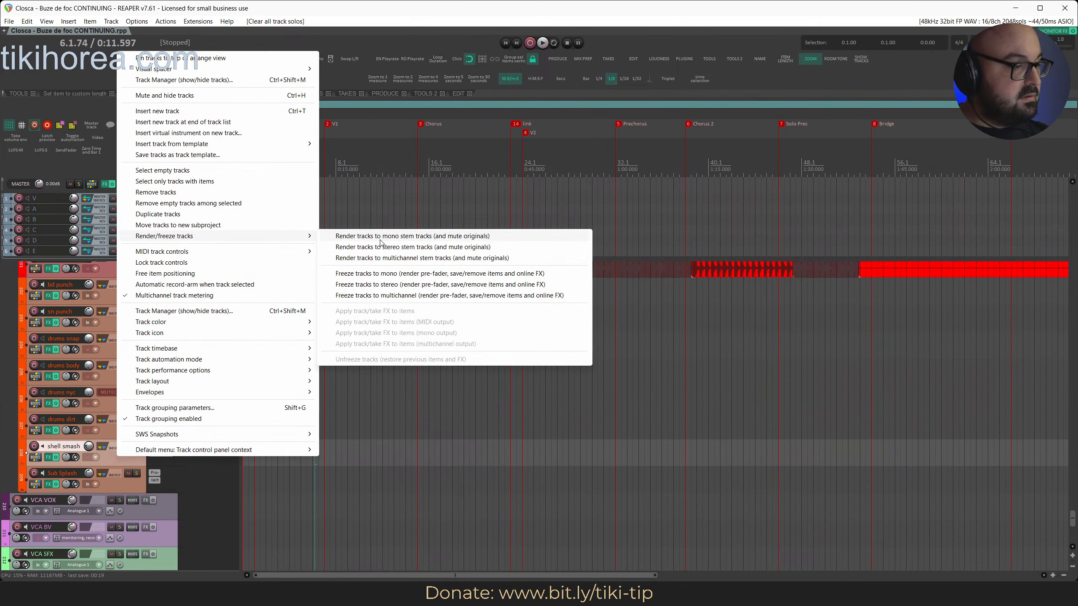
{"action": "left_click", "coordinate": [417, 248]}
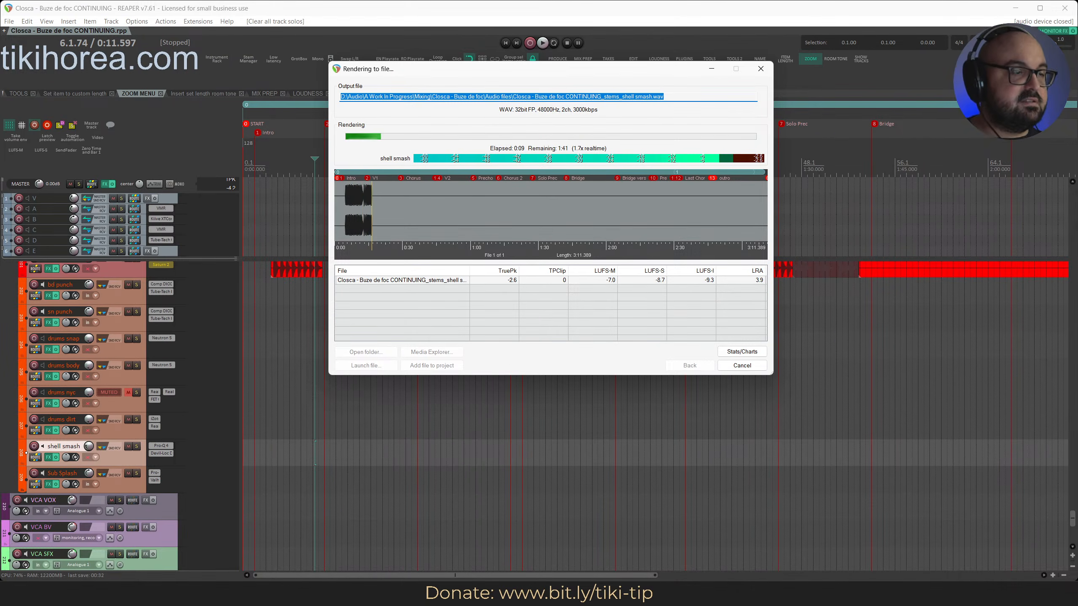
{"action": "mouse_move", "coordinate": [621, 593]}
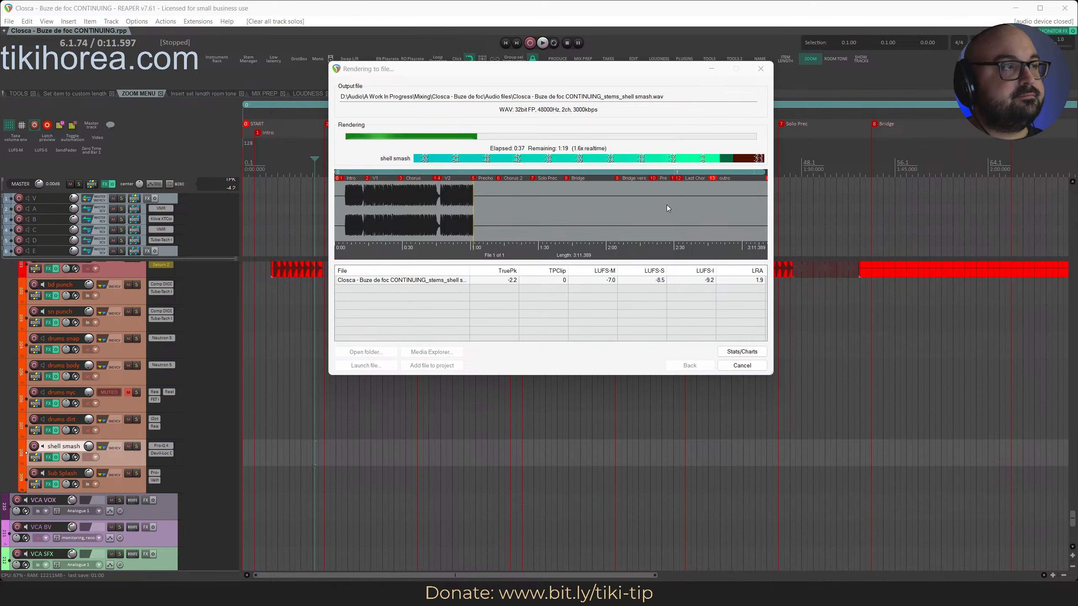
{"action": "left_click", "coordinate": [625, 73]}
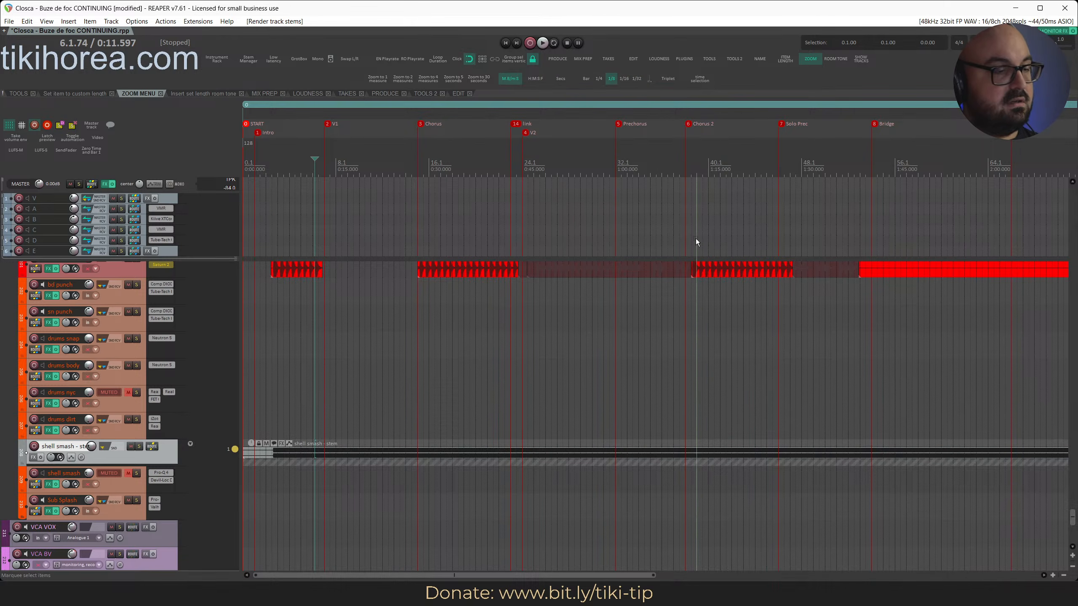
{"action": "scroll", "coordinate": [555, 449], "scroll_direction": "down", "scroll_amount": 3}
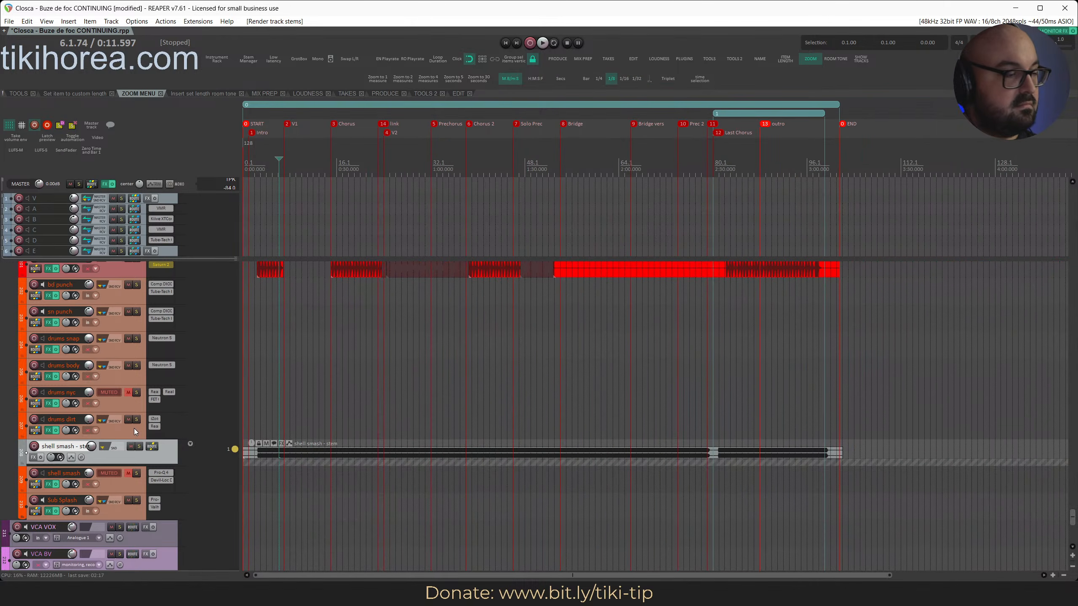
{"action": "key", "text": "ctrl+s"}
Select the shell smash stem, the sn room item and the first sn ch room item, and open Phase Align Items for them
{"action": "left_click", "coordinate": [307, 455]}
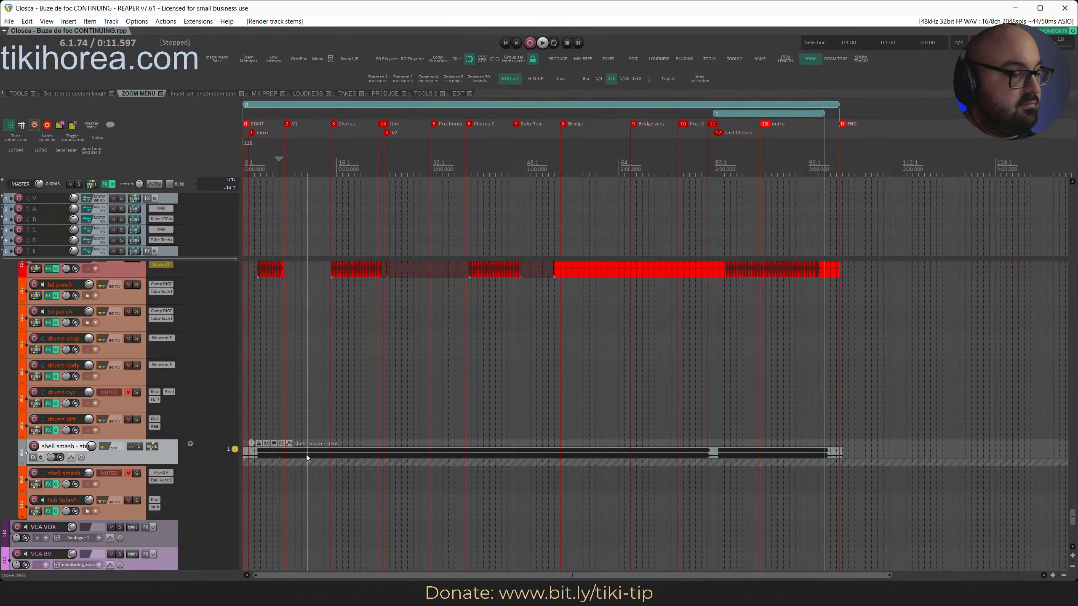
{"action": "scroll", "coordinate": [304, 454], "scroll_direction": "up", "scroll_amount": 1}
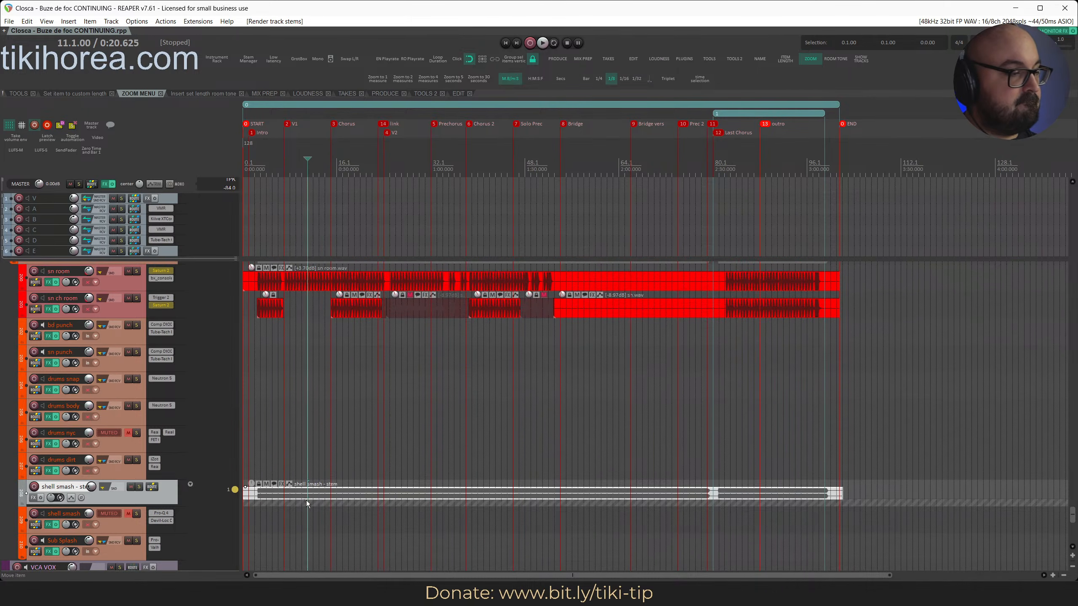
{"action": "left_click_drag", "start_coordinate": [304, 511], "coordinate": [276, 270]}
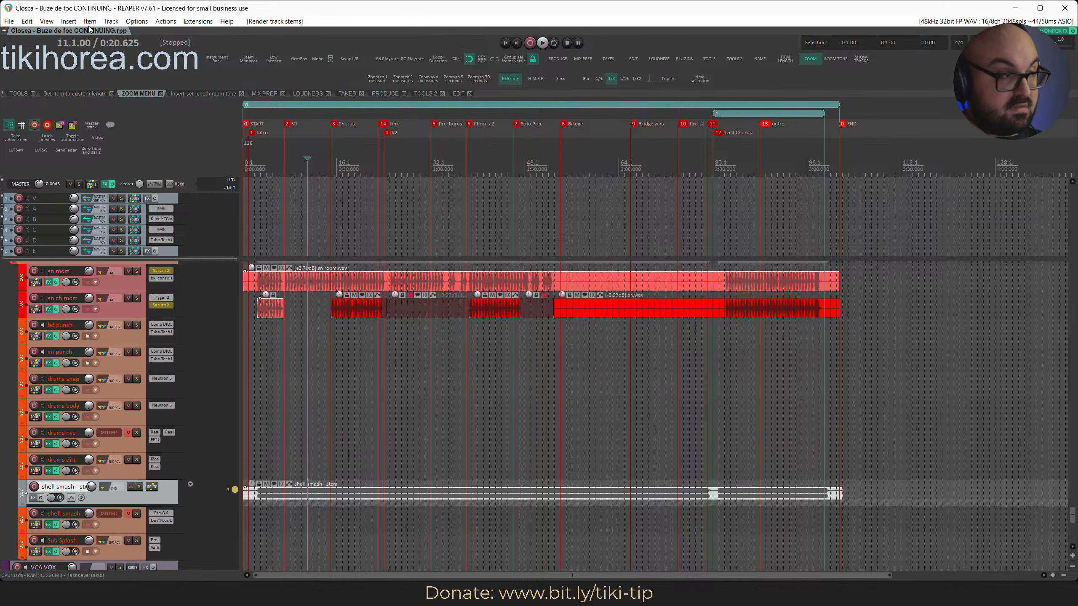
{"action": "left_click", "coordinate": [50, 22]}
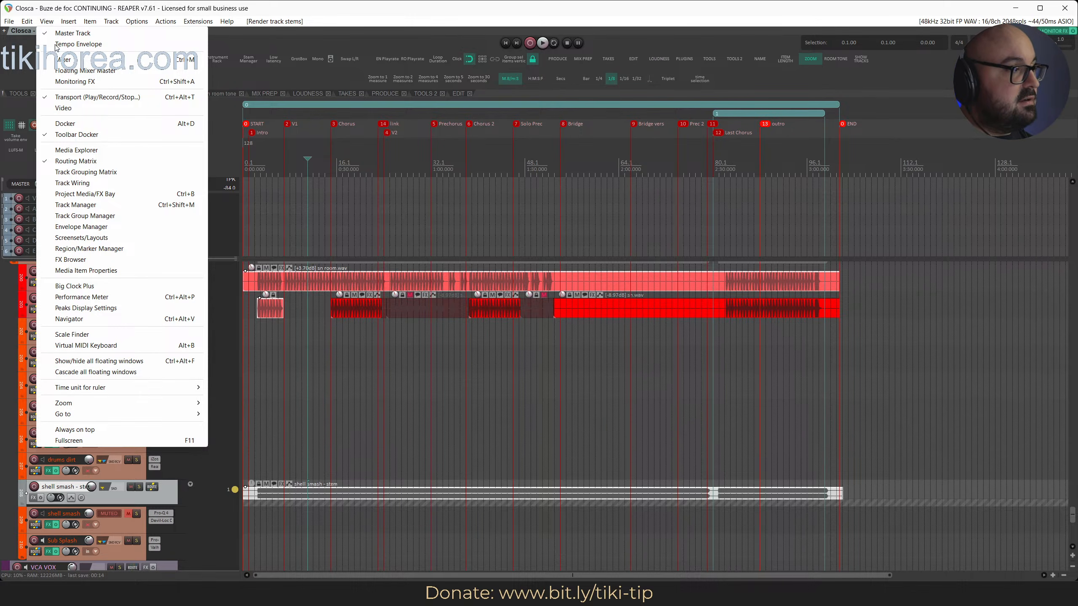
{"action": "mouse_move", "coordinate": [91, 26]}
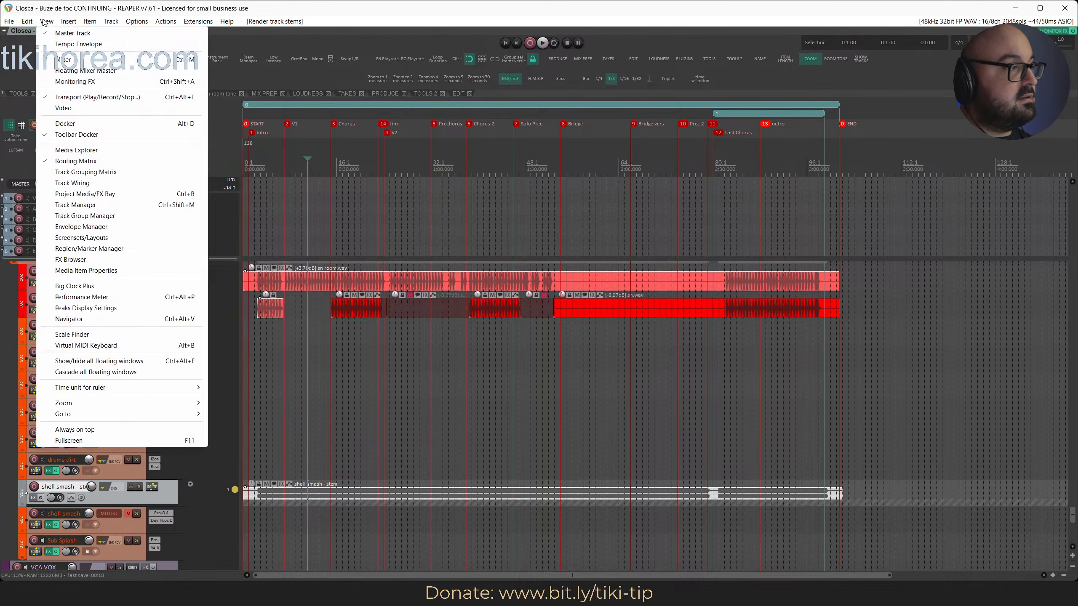
{"action": "mouse_move", "coordinate": [29, 23]}
{"action": "left_click", "coordinate": [106, 199]}
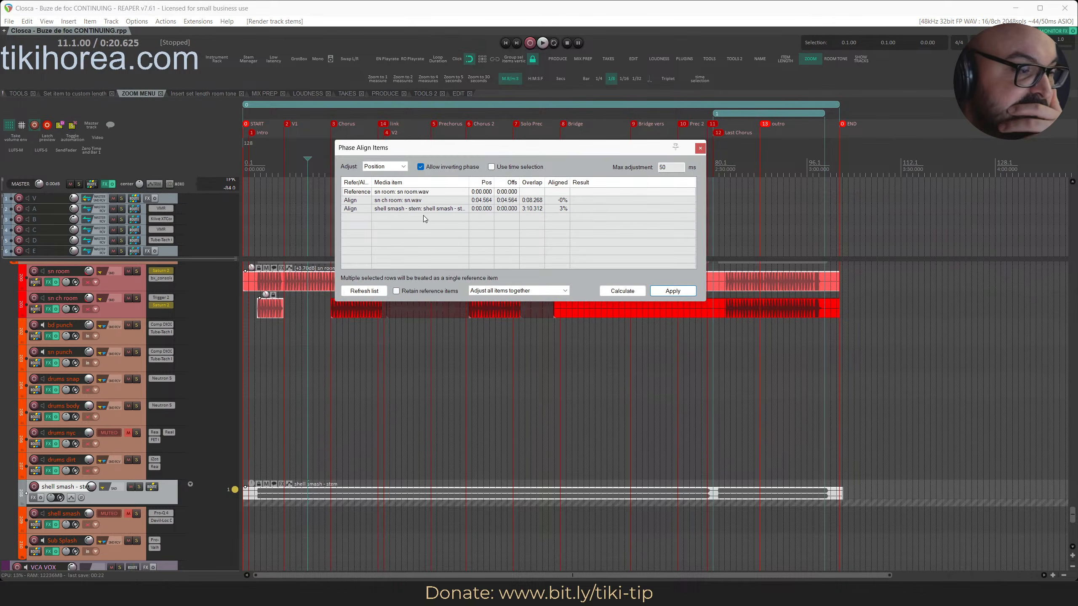
Compare the items' phase alignment using the shell smash stem and the sn room item in turn as the reference
{"action": "left_click", "coordinate": [423, 209]}
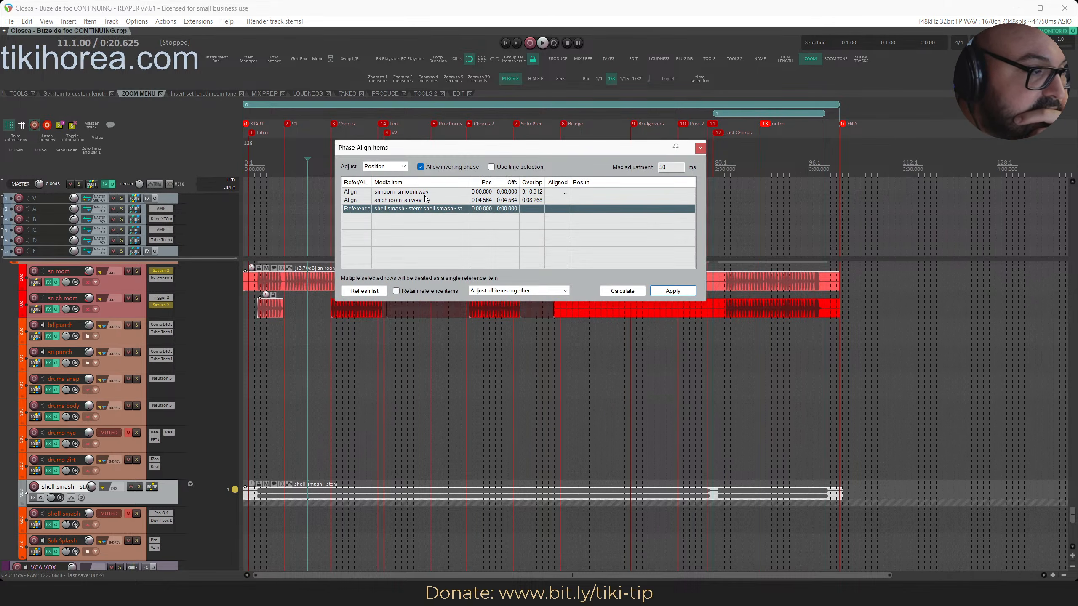
{"action": "left_click", "coordinate": [425, 194]}
{"action": "left_click", "coordinate": [431, 199]}
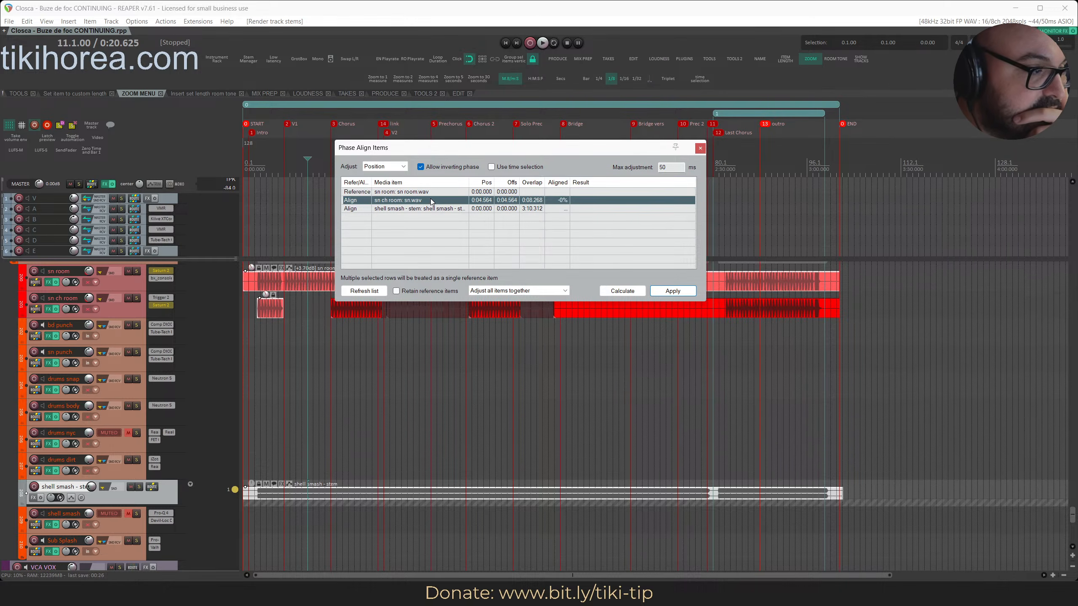
Check the shell smash stem's phase alignment against the sn ch room item at the first Chorus, with the snare as reference
{"action": "left_click", "coordinate": [344, 367]}
{"action": "left_click", "coordinate": [349, 309]}
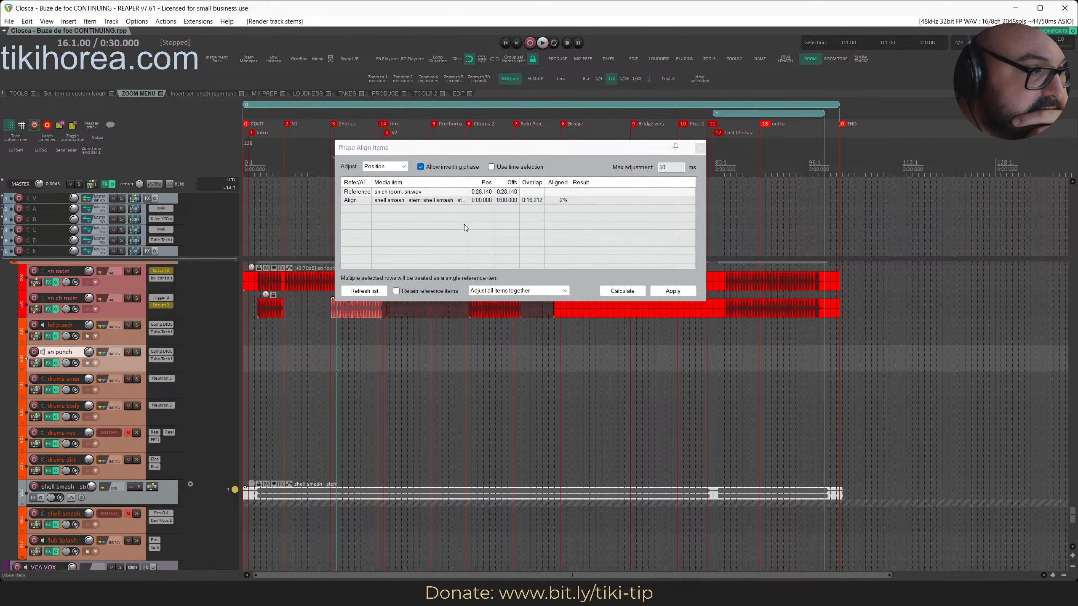
{"action": "right_click", "coordinate": [562, 199]}
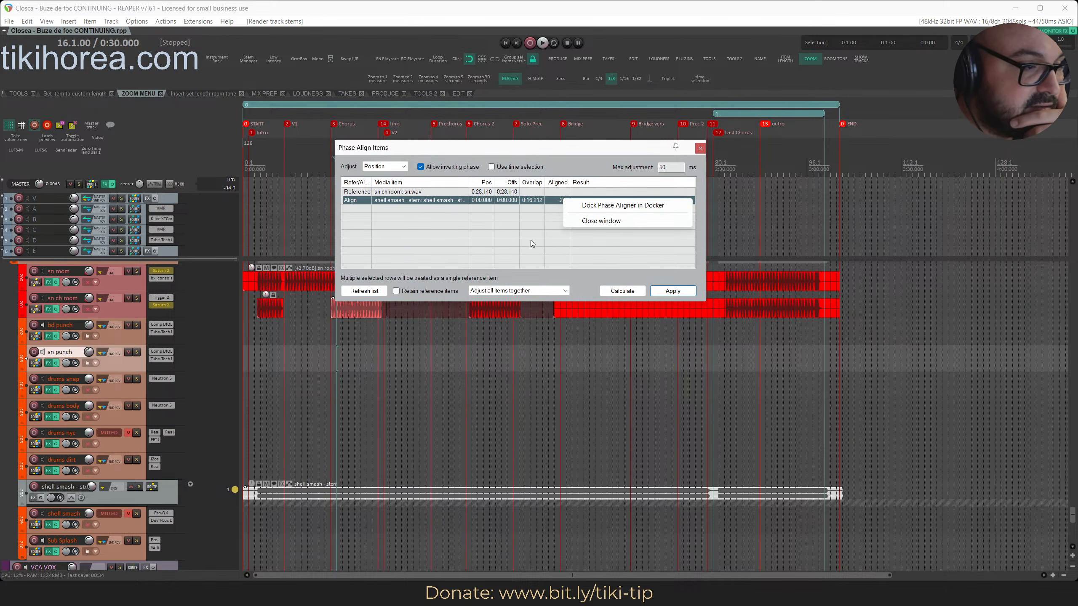
{"action": "left_click", "coordinate": [558, 194]}
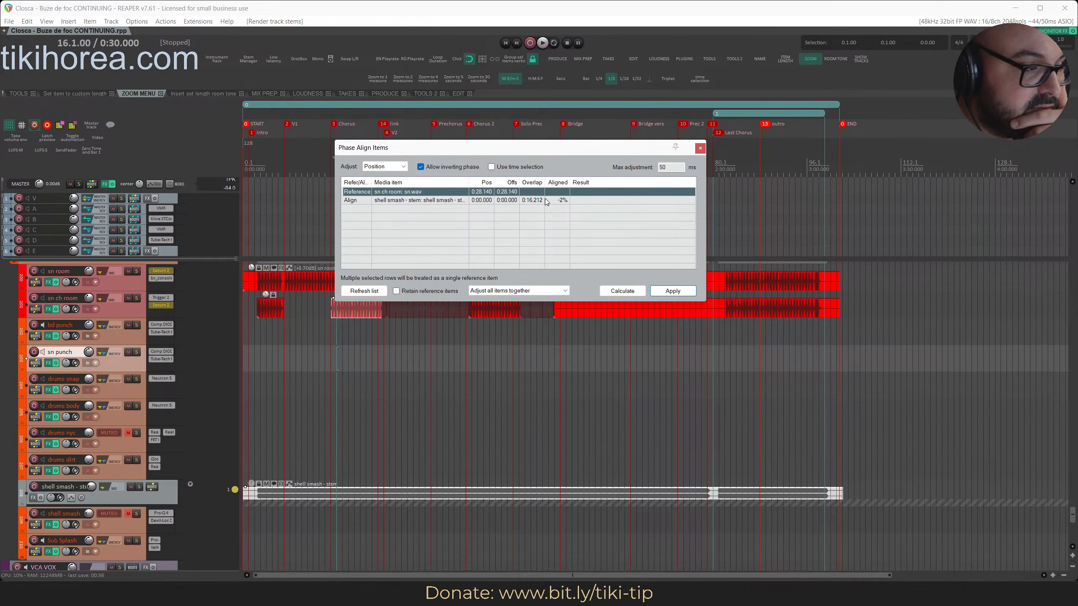
Calculate and apply a position-based phase alignment of the shell smash stem to the sn ch room item
{"action": "left_click", "coordinate": [623, 293]}
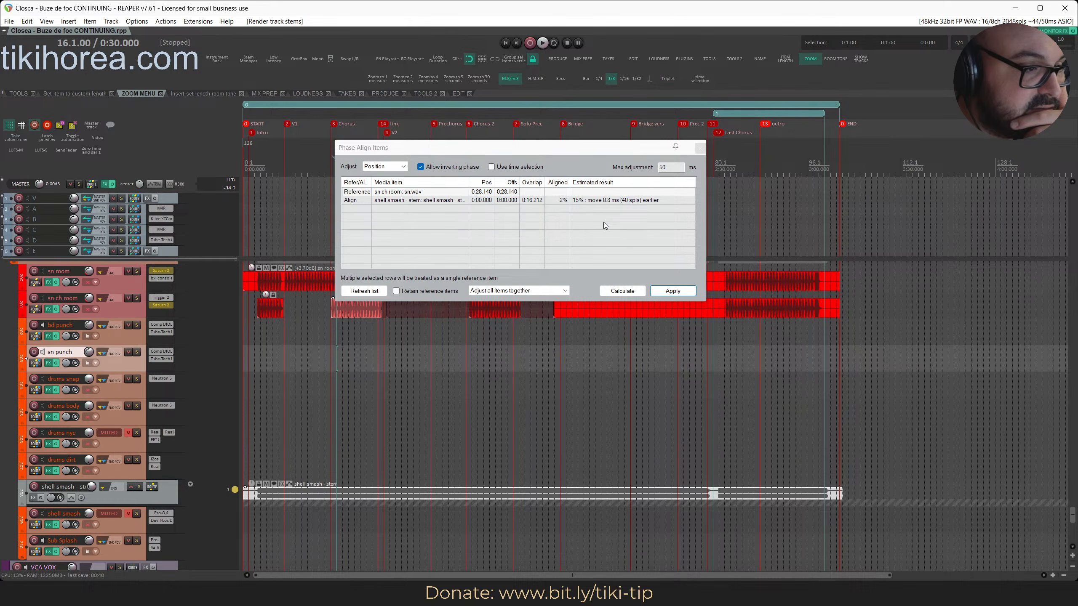
{"action": "left_click", "coordinate": [672, 294]}
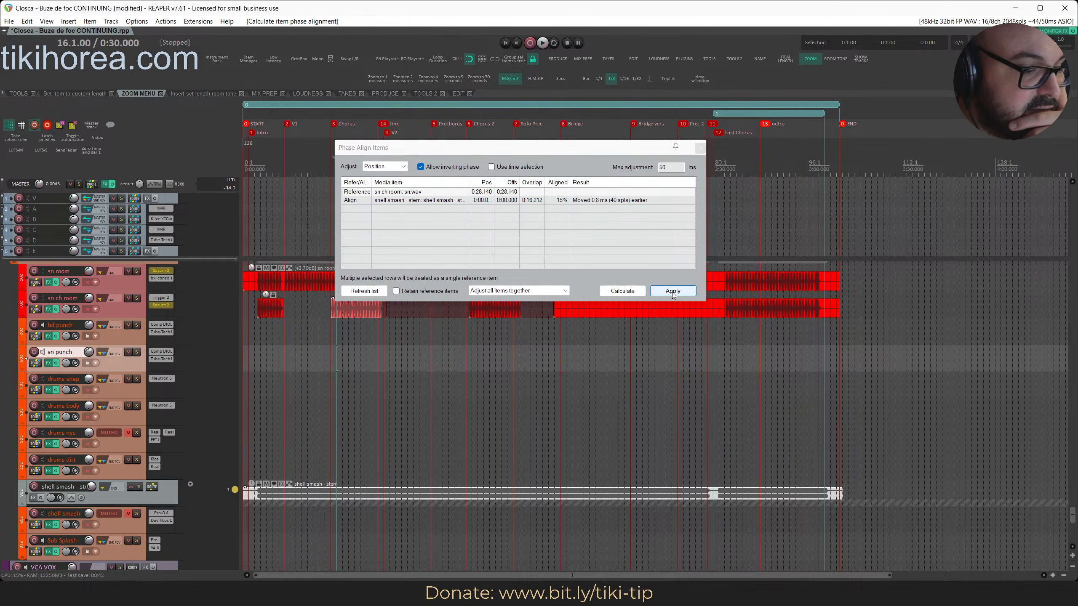
{"action": "left_click", "coordinate": [163, 495]}
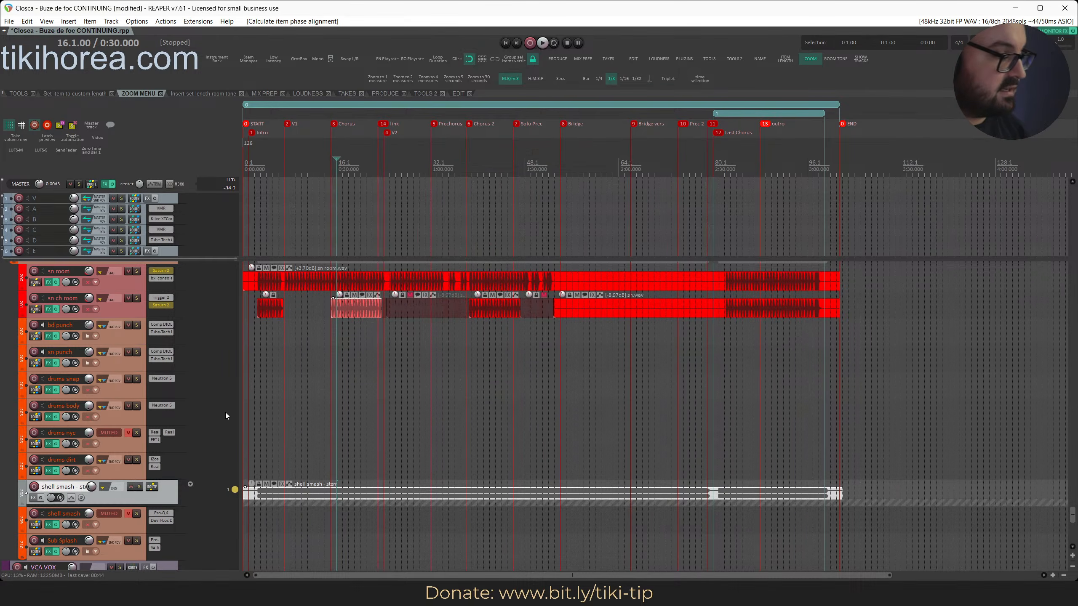
Review the sends and receives in the shell smash track's routing
{"action": "left_click", "coordinate": [290, 168]}
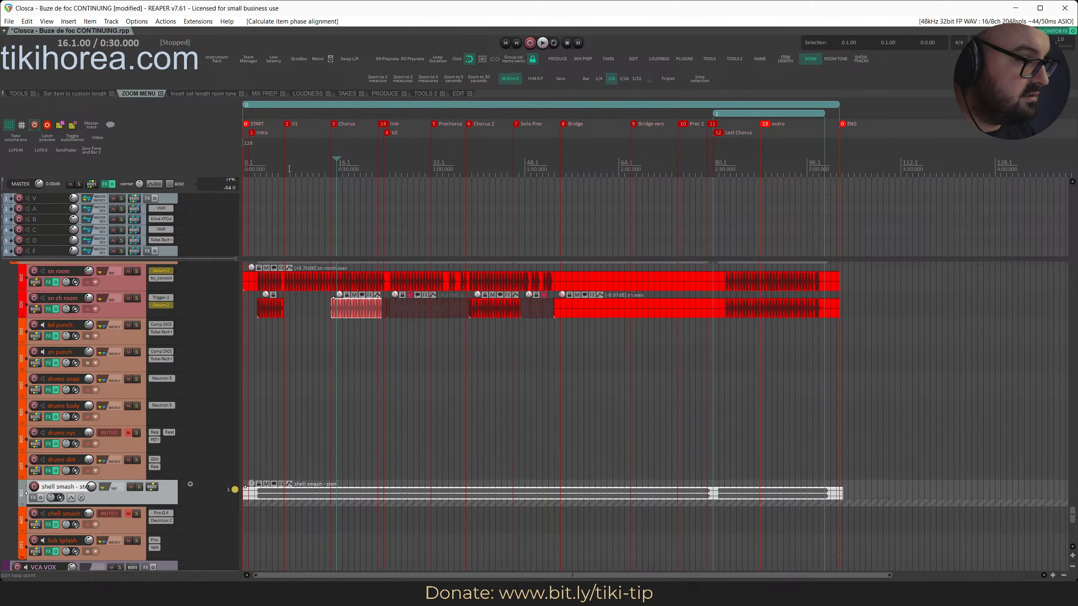
{"action": "left_click", "coordinate": [152, 487]}
{"action": "left_click", "coordinate": [152, 487]}
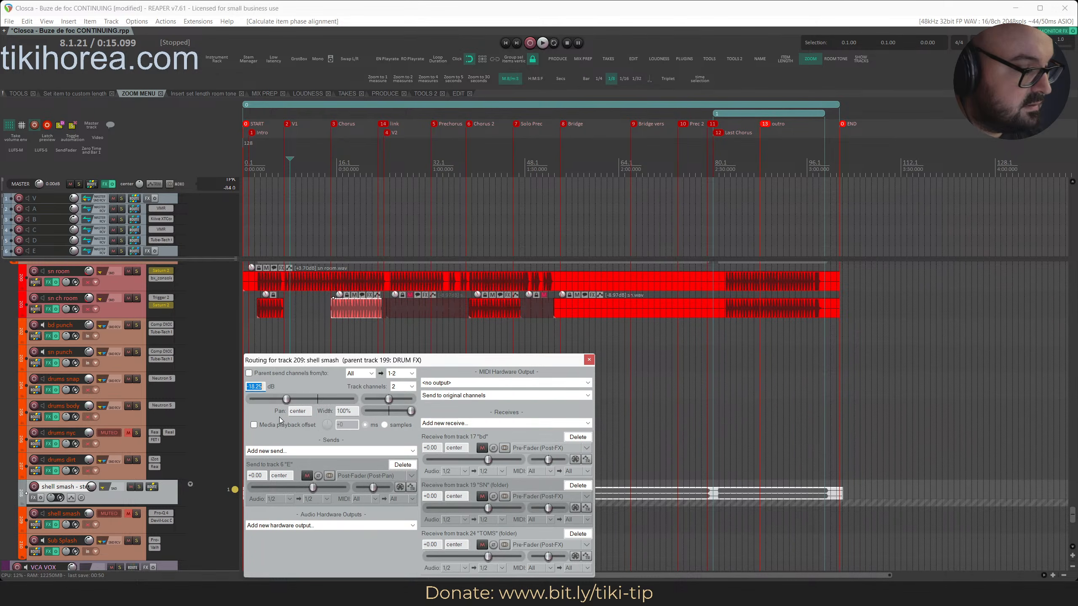
{"action": "left_click_drag", "start_coordinate": [504, 362], "coordinate": [527, 310]}
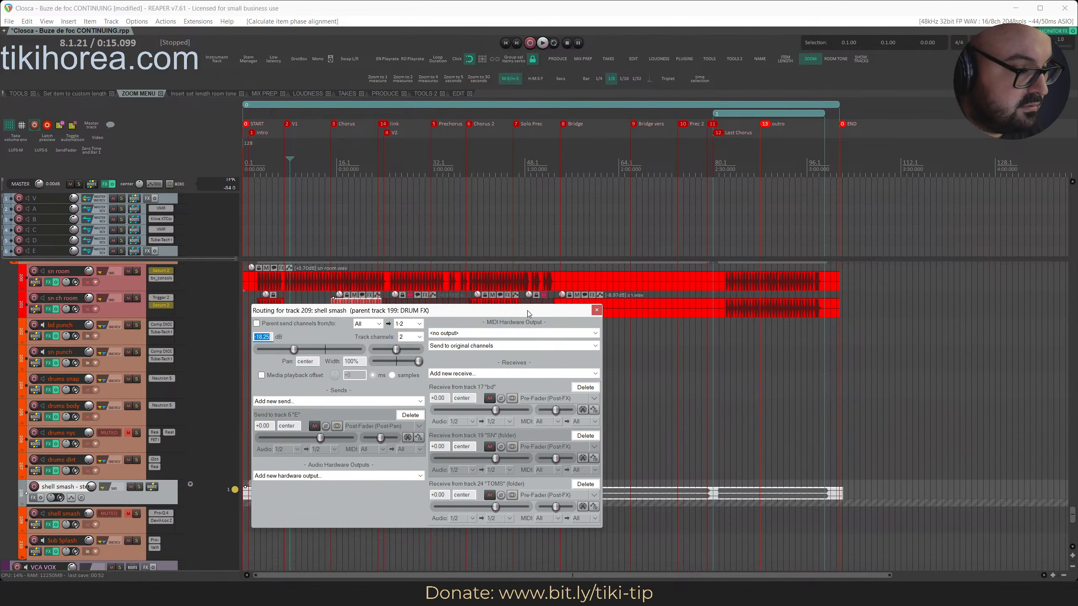
{"action": "left_click", "coordinate": [596, 309]}
Listen to the intro with the shell smash stem soloed and within the full mix
{"action": "left_click", "coordinate": [135, 472]}
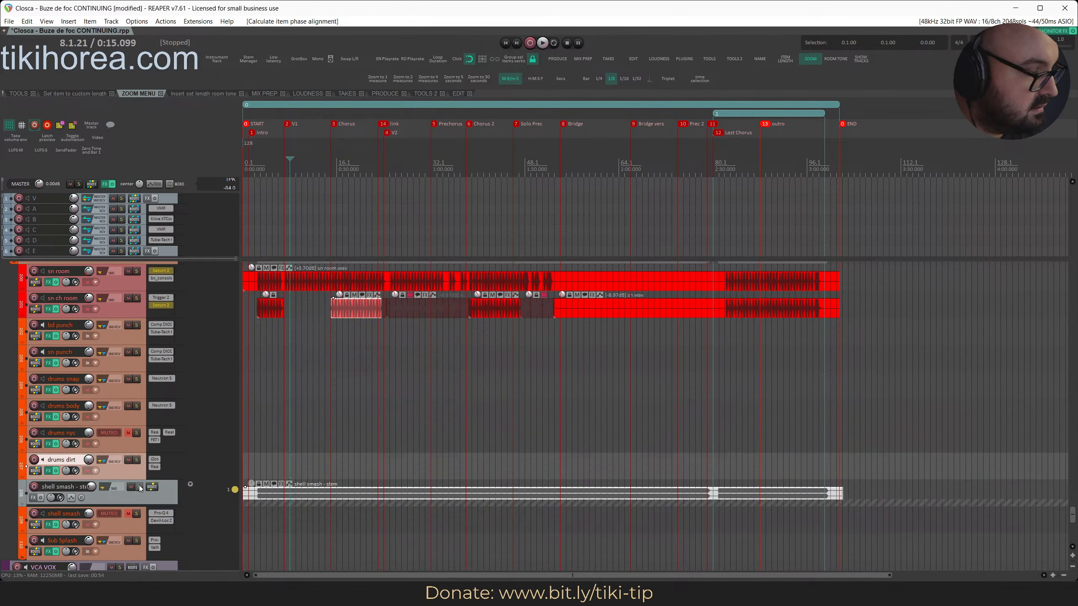
{"action": "left_click", "coordinate": [135, 497]}
{"action": "left_click", "coordinate": [133, 520]}
{"action": "left_click", "coordinate": [267, 160]}
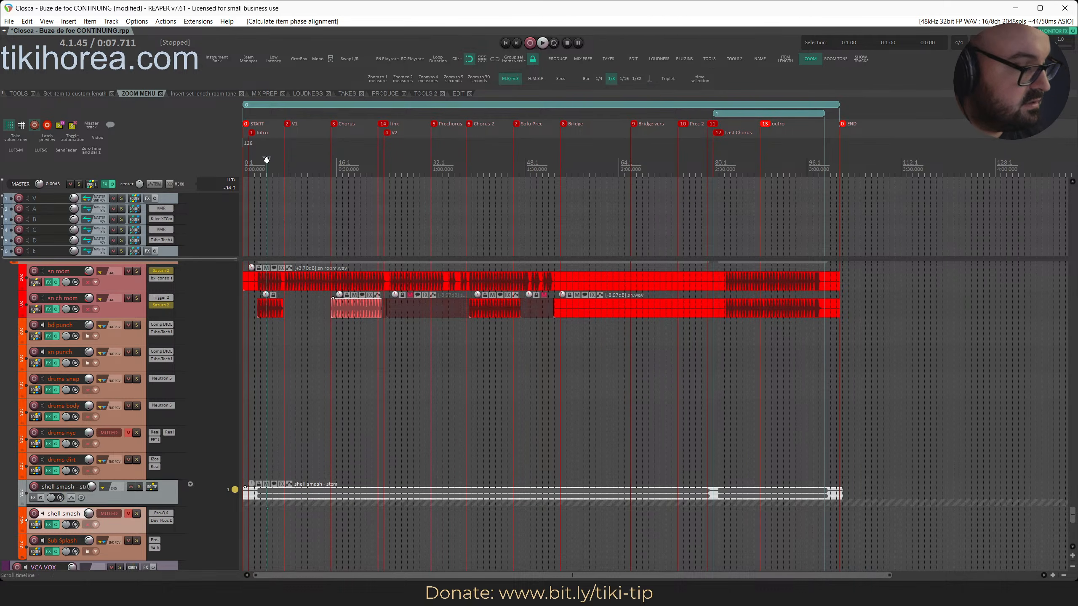
{"action": "key", "text": "s"}
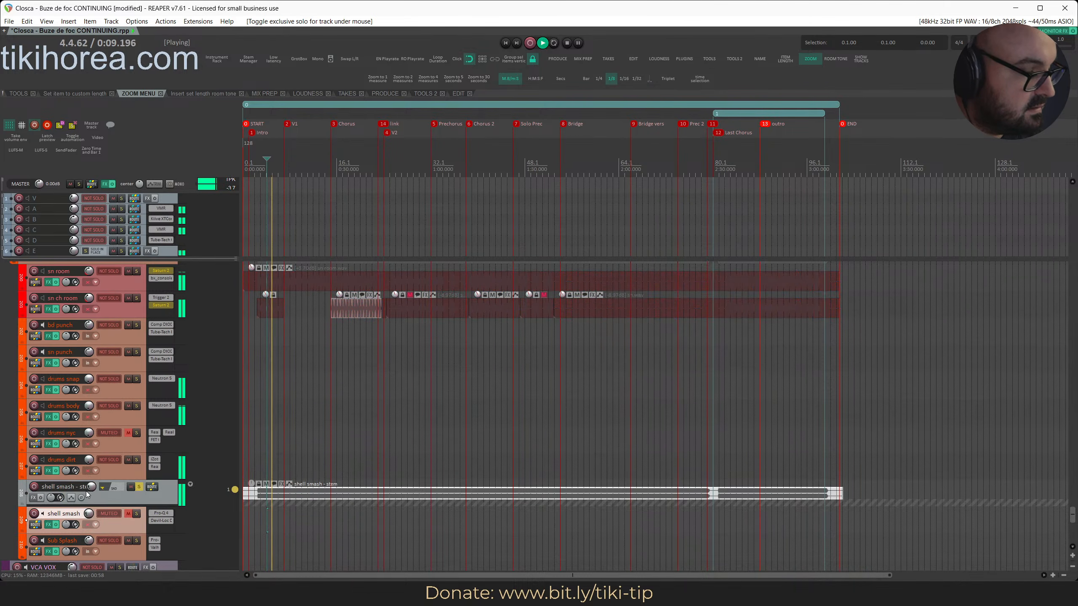
{"action": "key", "text": "s"}
{"action": "key", "text": "space"}
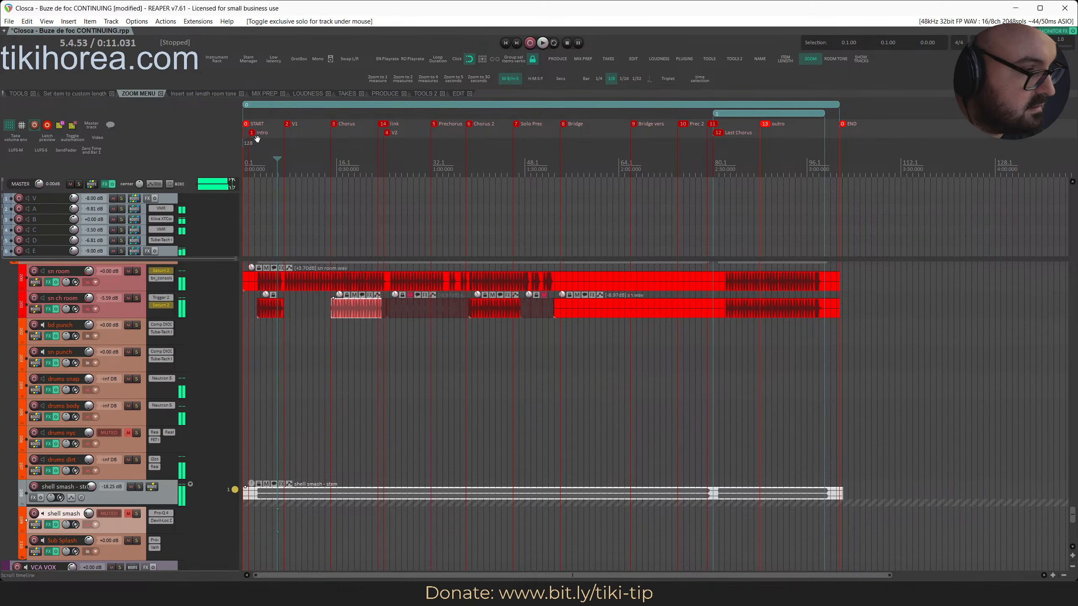
{"action": "left_click", "coordinate": [255, 163]}
{"action": "key", "text": "space"}
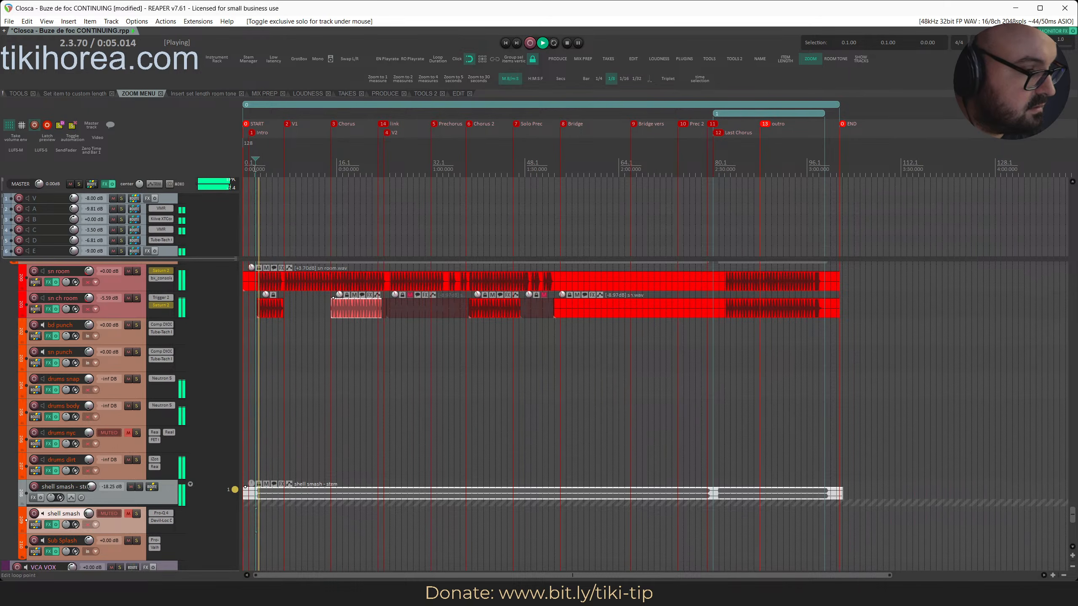
Mute the shell smash stem track, stop playback and delete that track
{"action": "left_click", "coordinate": [128, 487]}
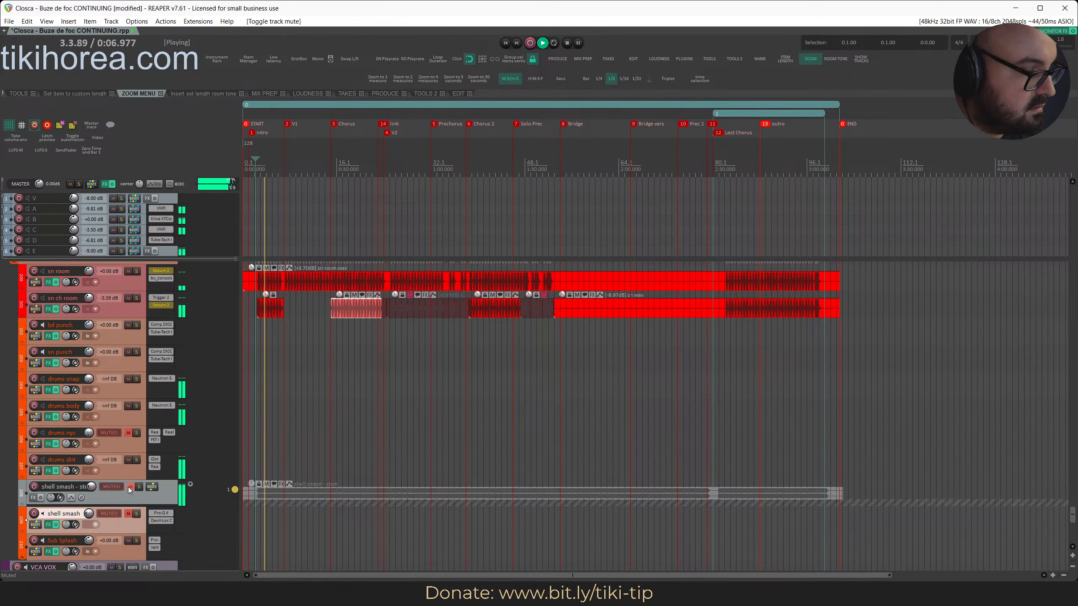
{"action": "key", "text": "space"}
{"action": "key", "text": "Delete"}
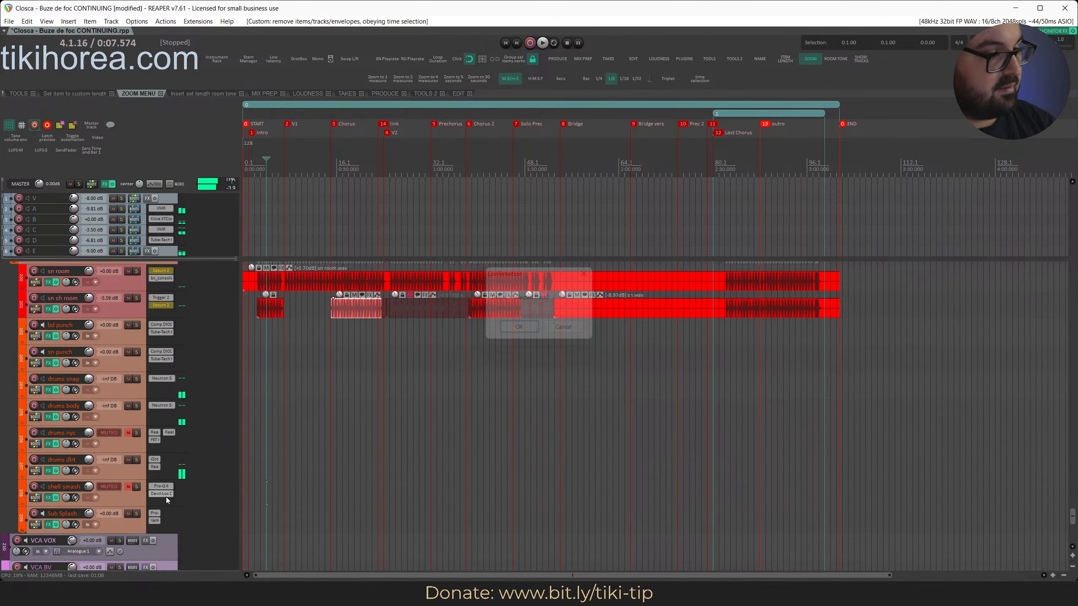
{"action": "key", "text": "ctrl+z"}
{"action": "left_click", "coordinate": [118, 497]}
{"action": "key", "text": "Delete"}
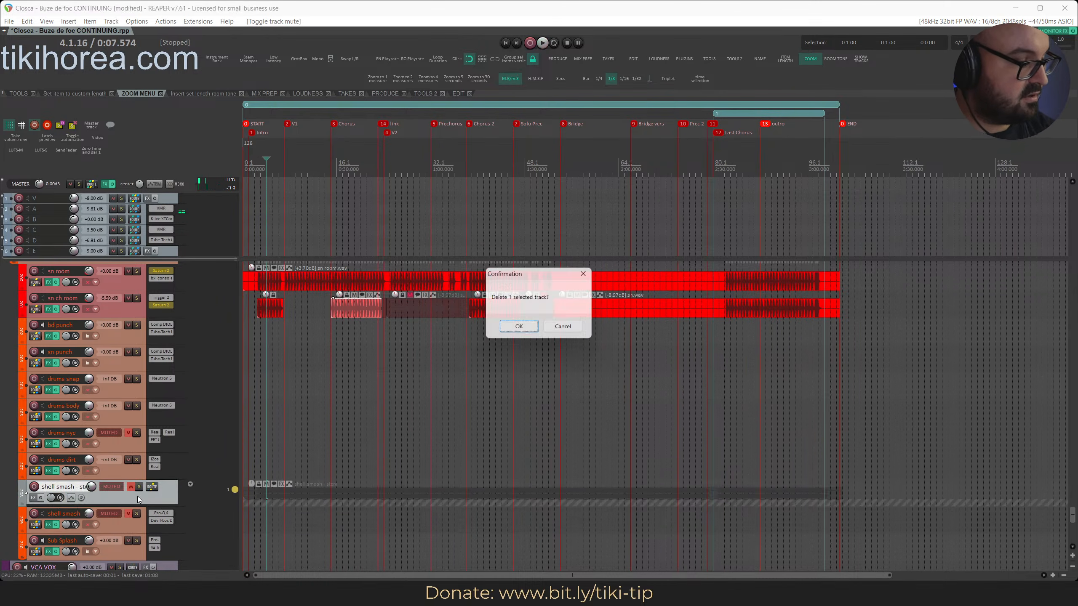
{"action": "key", "text": "Return"}
Reset the drums dirt track's volume to 0 dB
{"action": "key", "text": "s"}
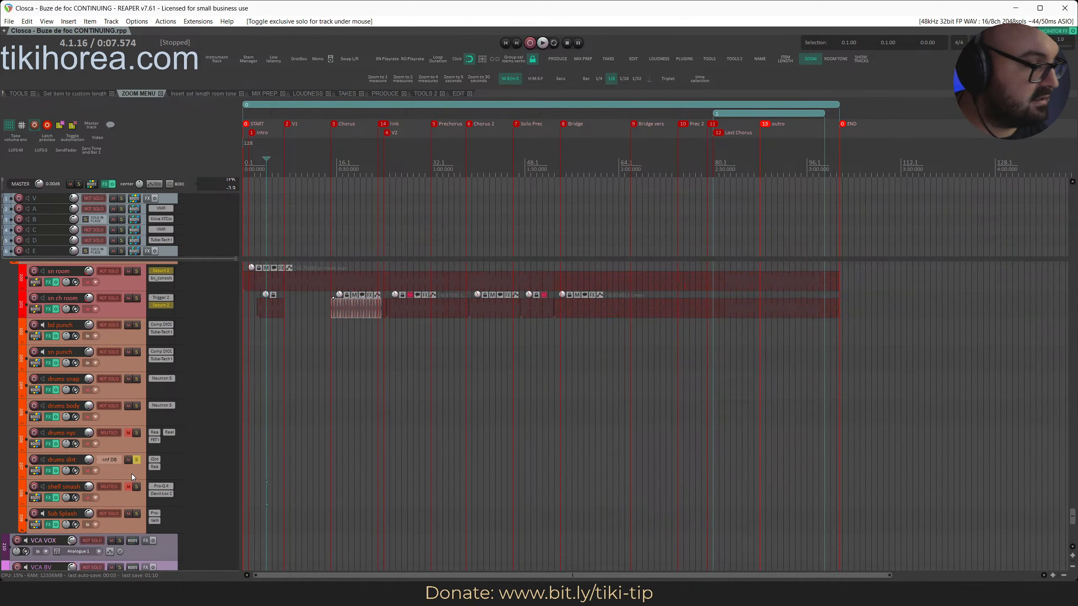
{"action": "key", "text": "s"}
{"action": "double_click", "coordinate": [89, 459]}
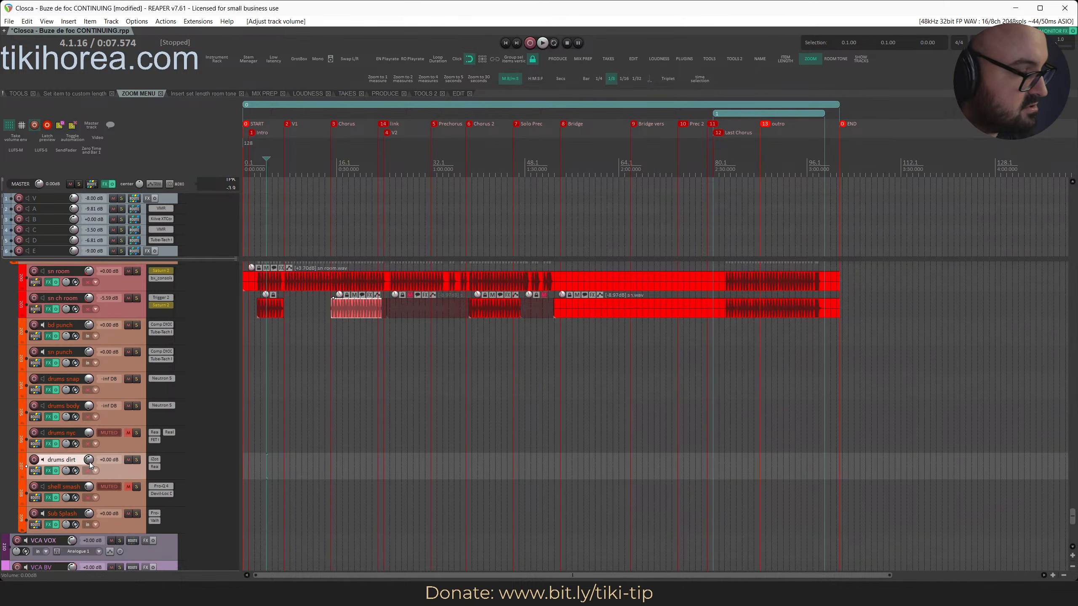
{"action": "scroll", "coordinate": [200, 288], "scroll_direction": "down", "scroll_amount": 1}
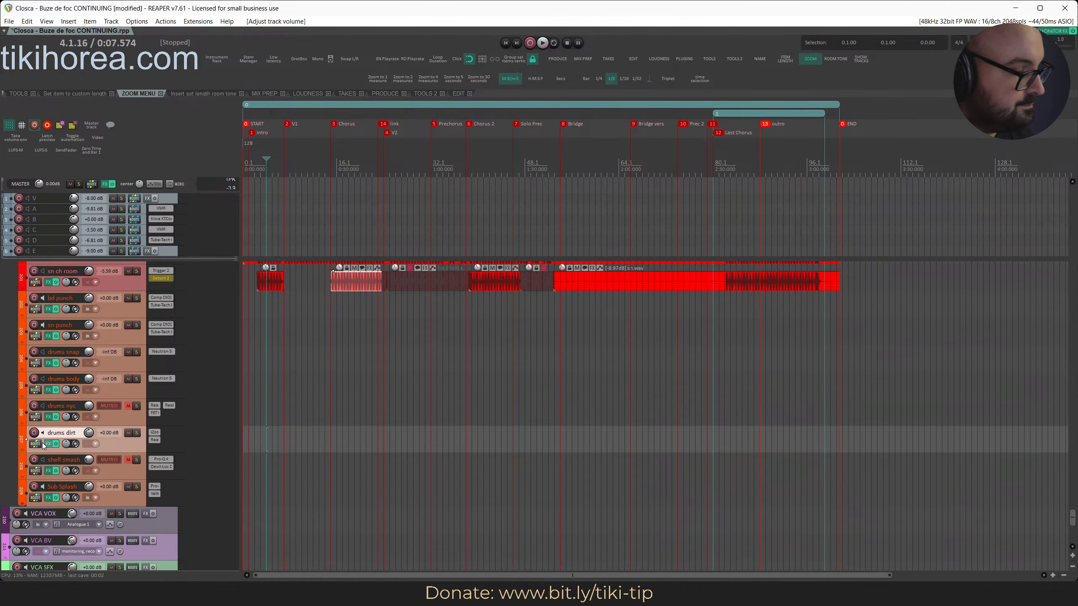
Remove the muted post-fader receives from the BD and SN folders in the drums dirt track's routing
{"action": "mouse_move", "coordinate": [40, 445]}
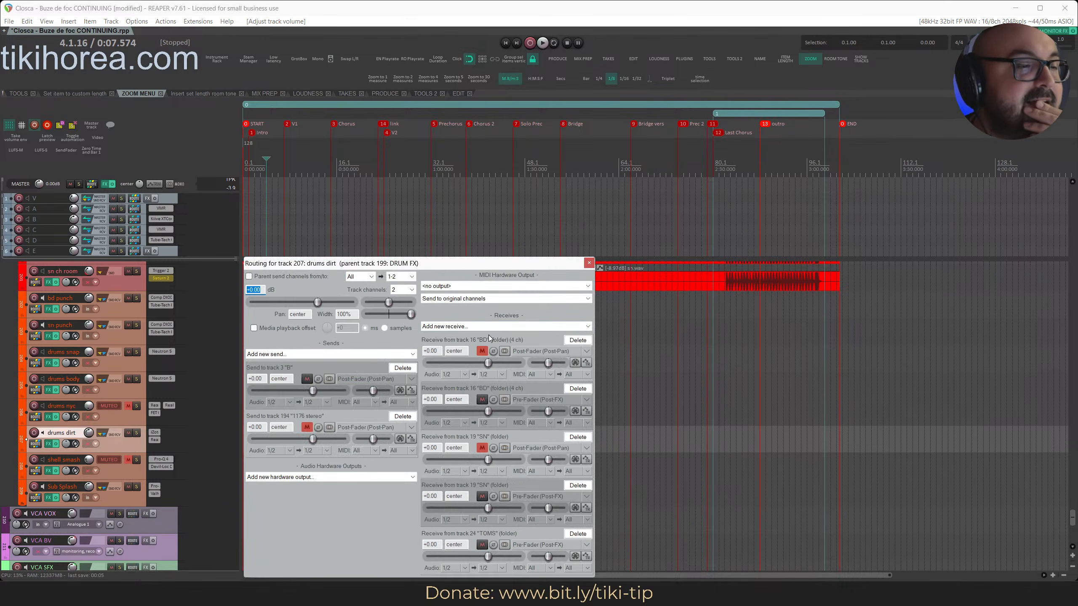
{"action": "left_click_drag", "start_coordinate": [522, 263], "coordinate": [581, 134]}
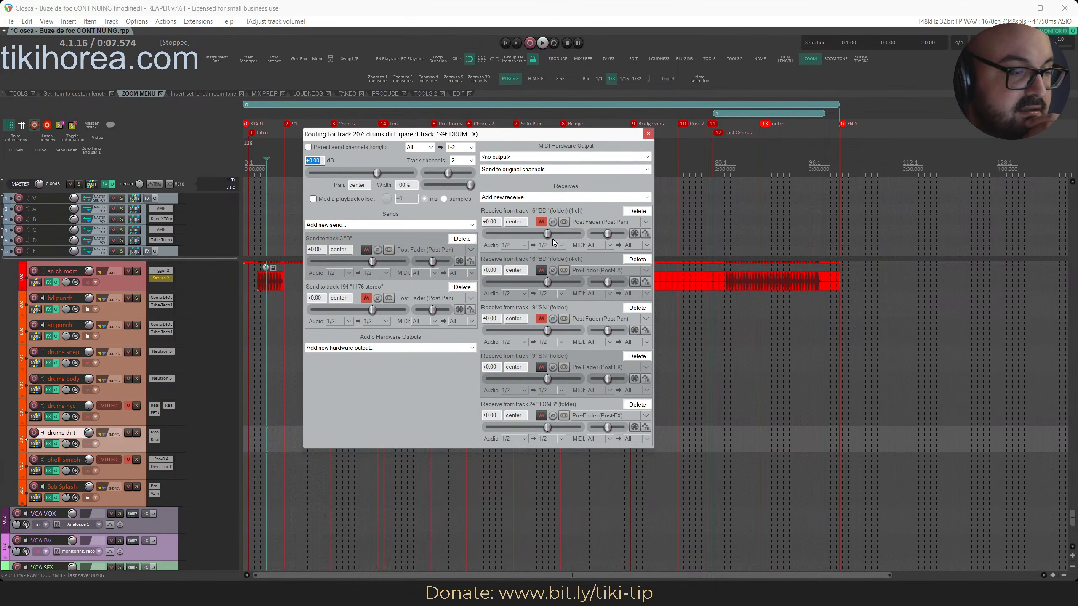
{"action": "left_click", "coordinate": [636, 211]}
{"action": "left_click", "coordinate": [639, 260]}
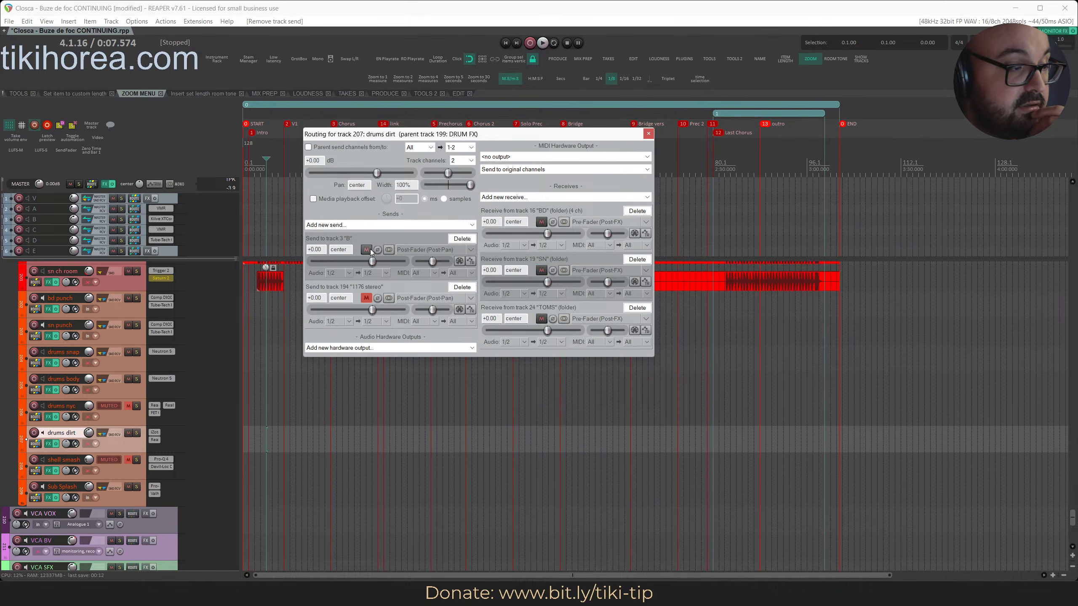
{"action": "left_click", "coordinate": [648, 134]}
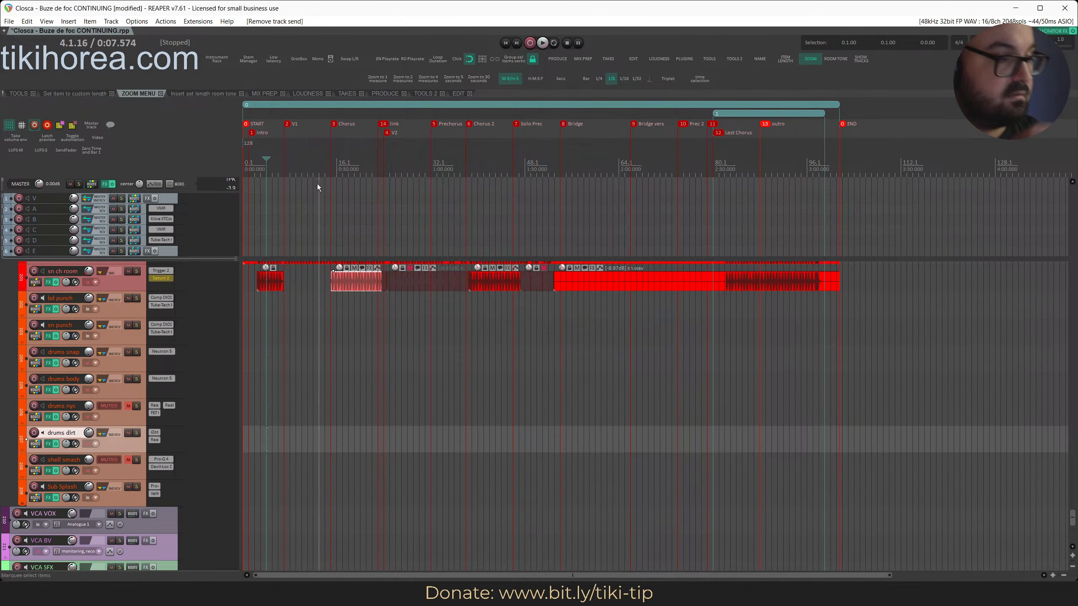
Save the project and play it from measure 10 with the drums dirt track soloed
{"action": "left_click", "coordinate": [302, 178]}
{"action": "key", "text": "ctrl+z"}
{"action": "key", "text": "space"}
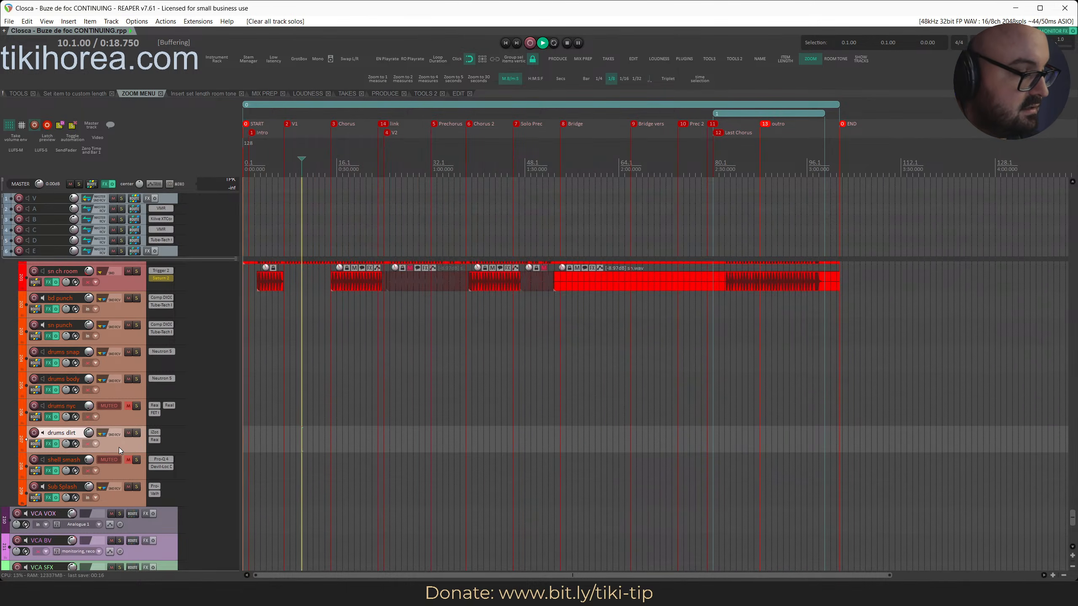
{"action": "key", "text": "s"}
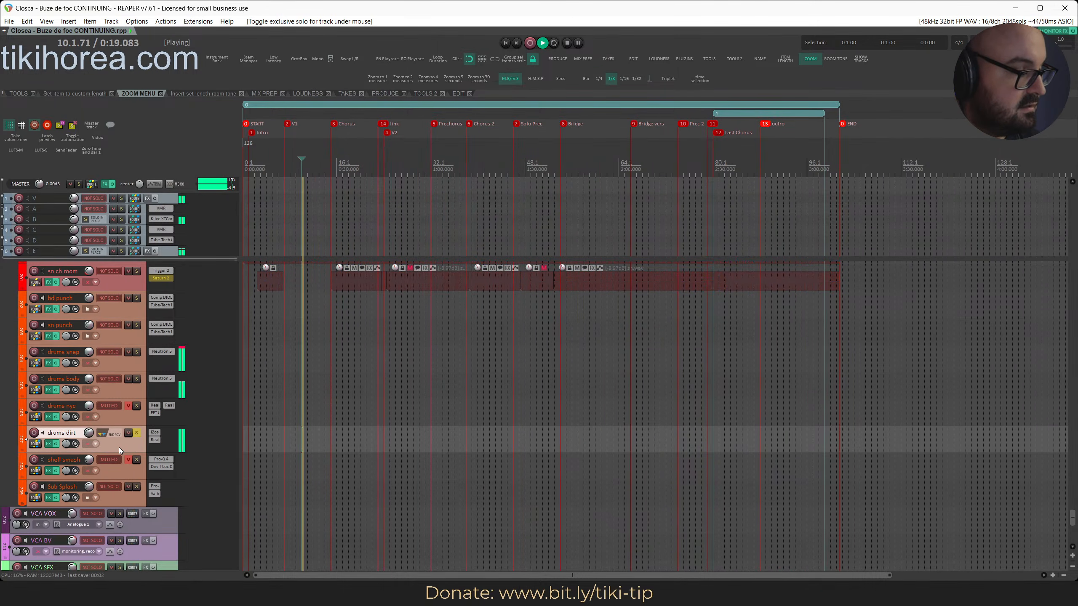
Inspect the ReaEQ settings on the drums dirt track during playback
{"action": "left_click", "coordinate": [157, 440]}
{"action": "left_click_drag", "start_coordinate": [47, 41], "coordinate": [242, 68]}
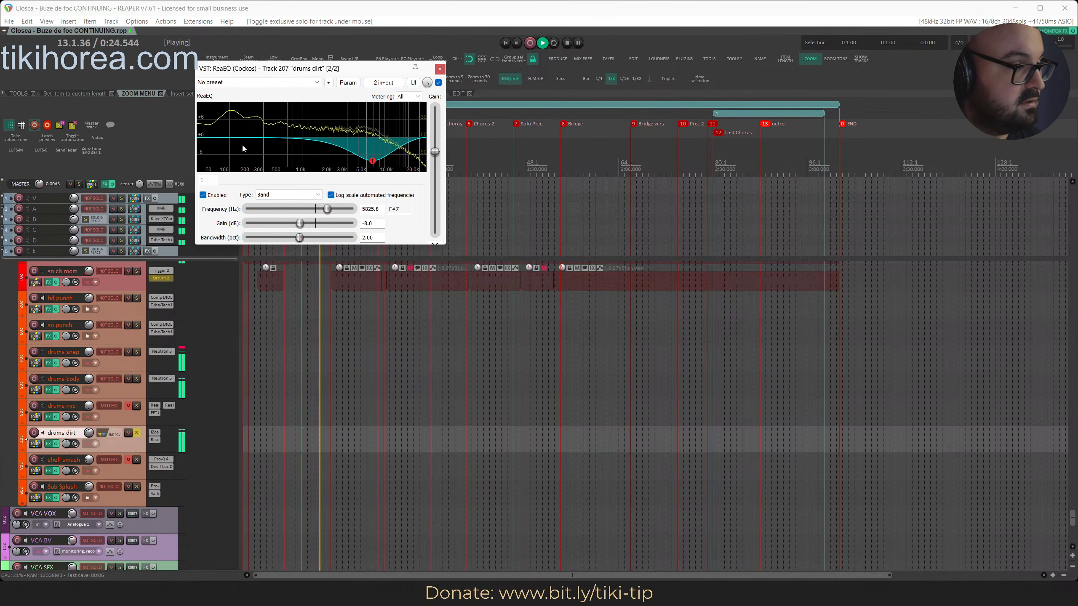
{"action": "left_click", "coordinate": [439, 68]}
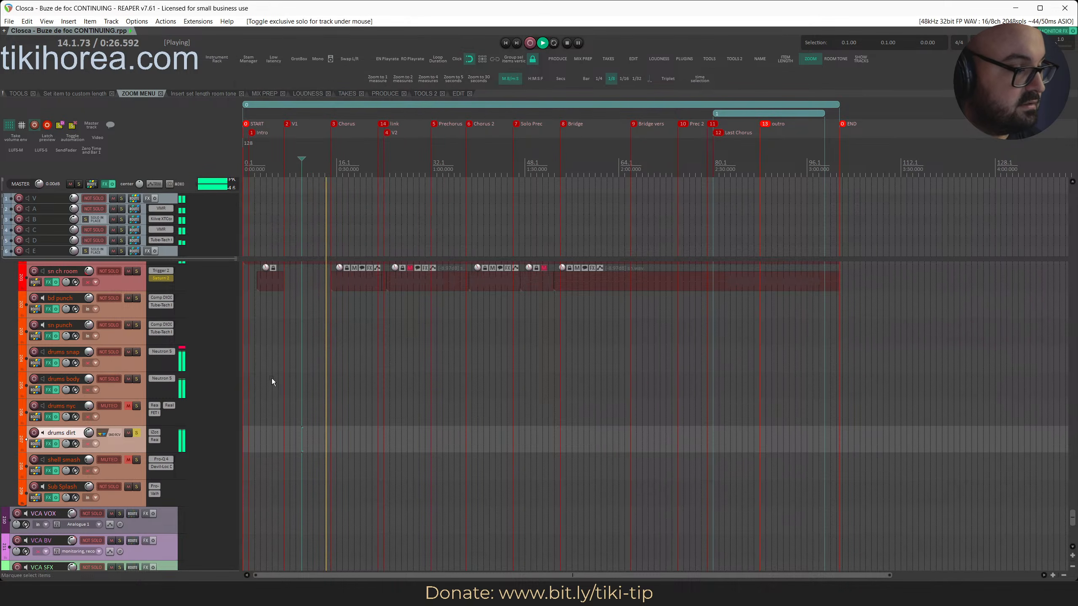
Turn the drums dirt track's volume down to -inf dB and save the project with all solos cleared
{"action": "key", "text": "space"}
{"action": "left_click_drag", "start_coordinate": [88, 432], "coordinate": [88, 484]}
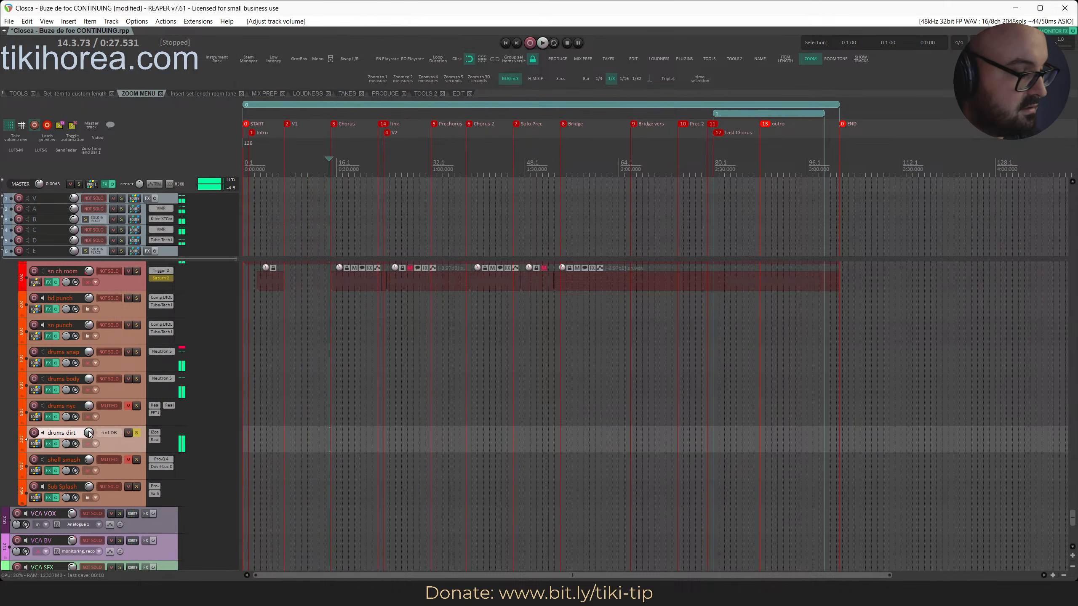
{"action": "key", "text": "alt+F6"}
{"action": "key", "text": "ctrl+s"}
Play from the V1 marker and raise the drums dirt track's volume to -21.46 dB
{"action": "key", "text": "space"}
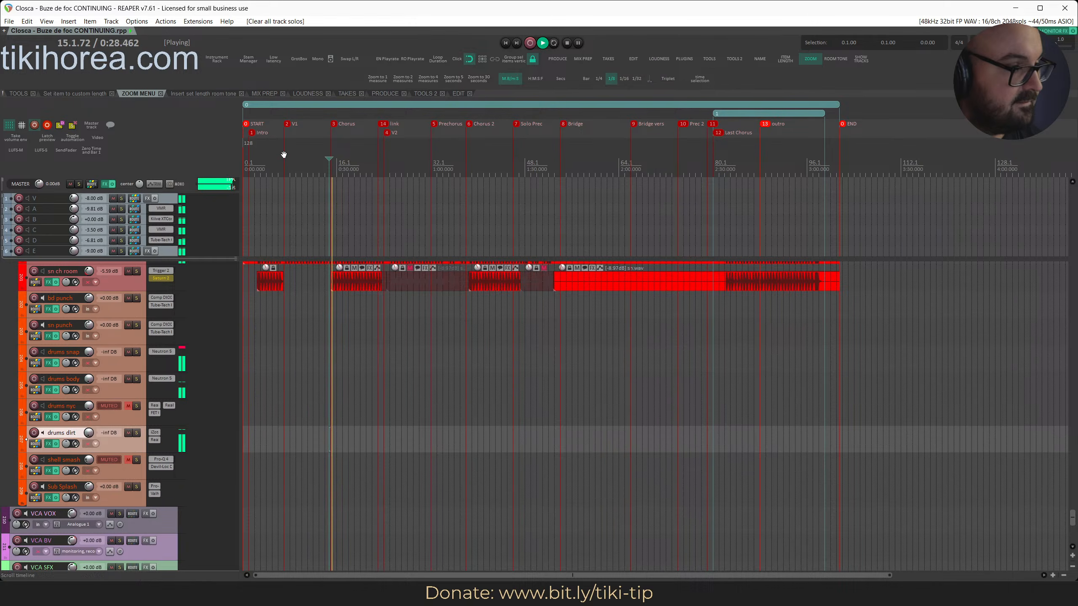
{"action": "left_click", "coordinate": [283, 154]}
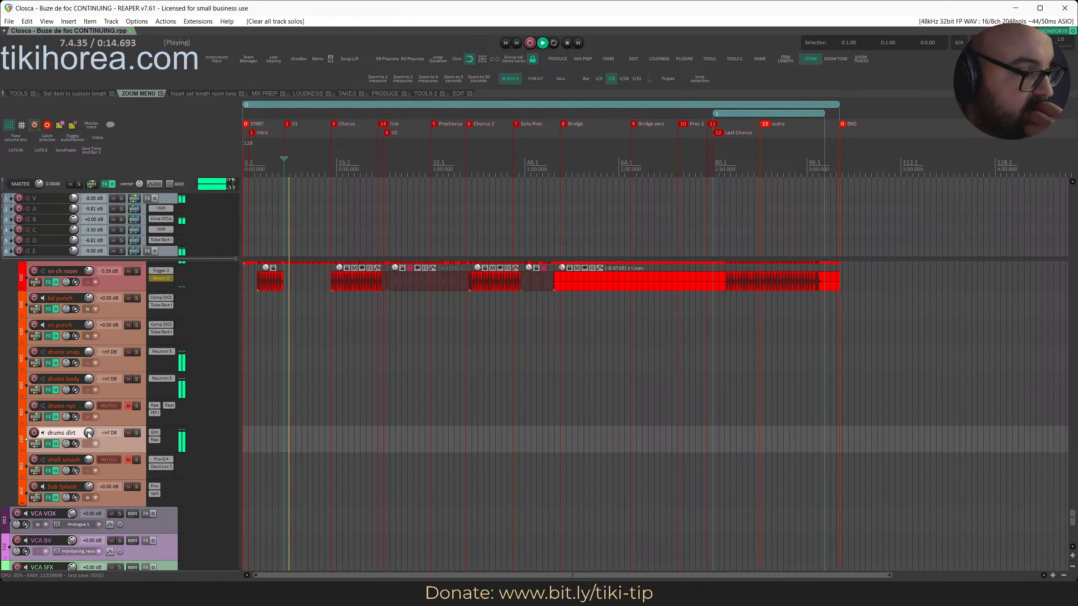
{"action": "mouse_move", "coordinate": [88, 434]}
{"action": "left_mouse_down"}
{"action": "mouse_move", "coordinate": [89, 416]}
{"action": "mouse_move", "coordinate": [89, 424]}
{"action": "left_mouse_up"}
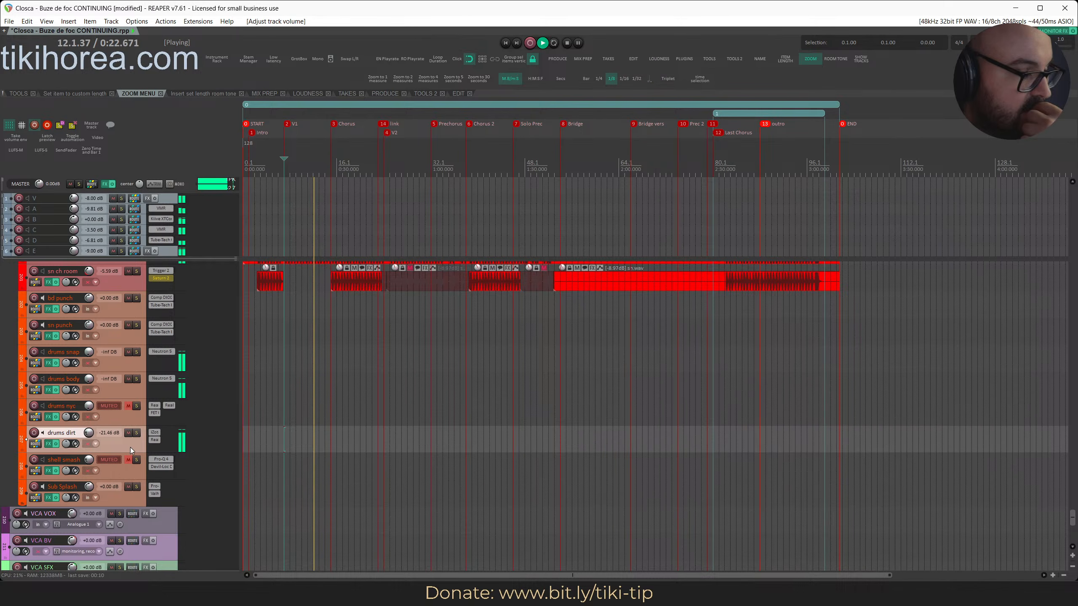
Try inverting the drums dirt track's phase while playing from V1, and set it back to normal
{"action": "scroll", "coordinate": [123, 442], "scroll_direction": "up", "scroll_amount": 4}
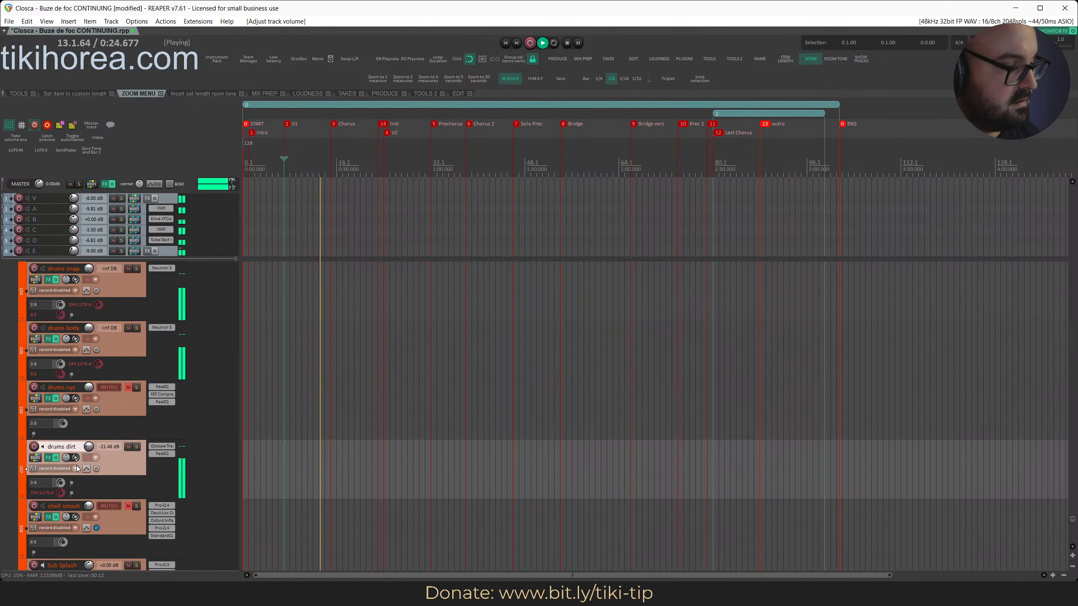
{"action": "left_click", "coordinate": [96, 469]}
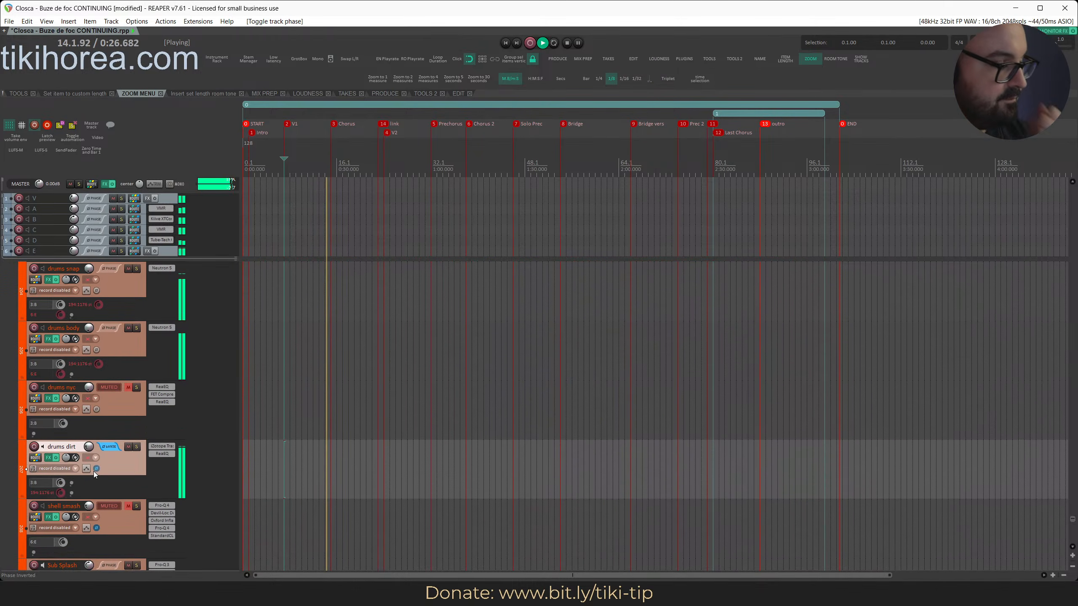
{"action": "left_click", "coordinate": [286, 162]}
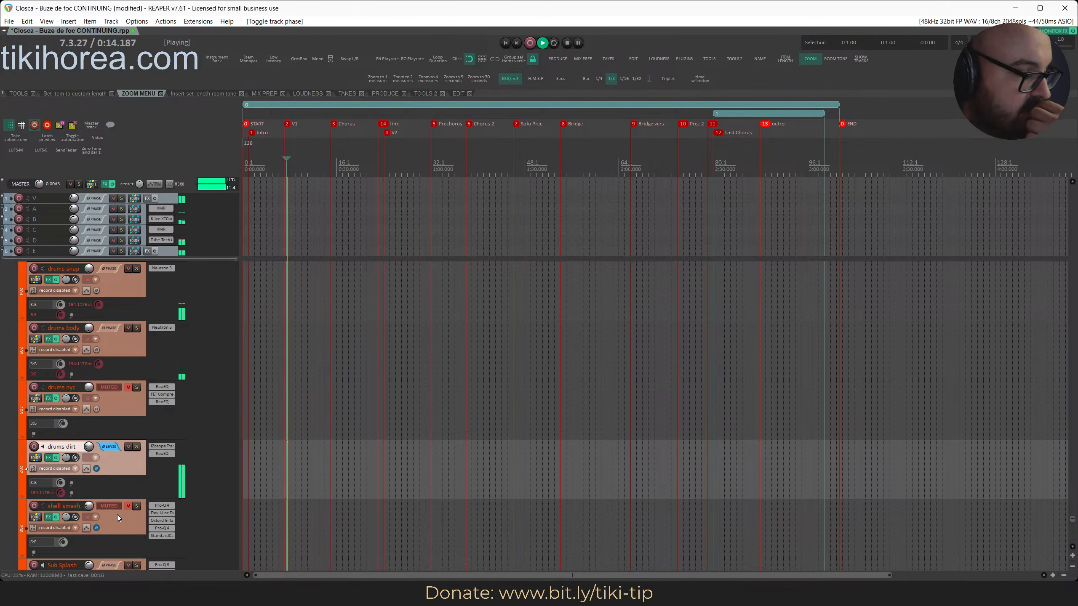
{"action": "left_click", "coordinate": [96, 469]}
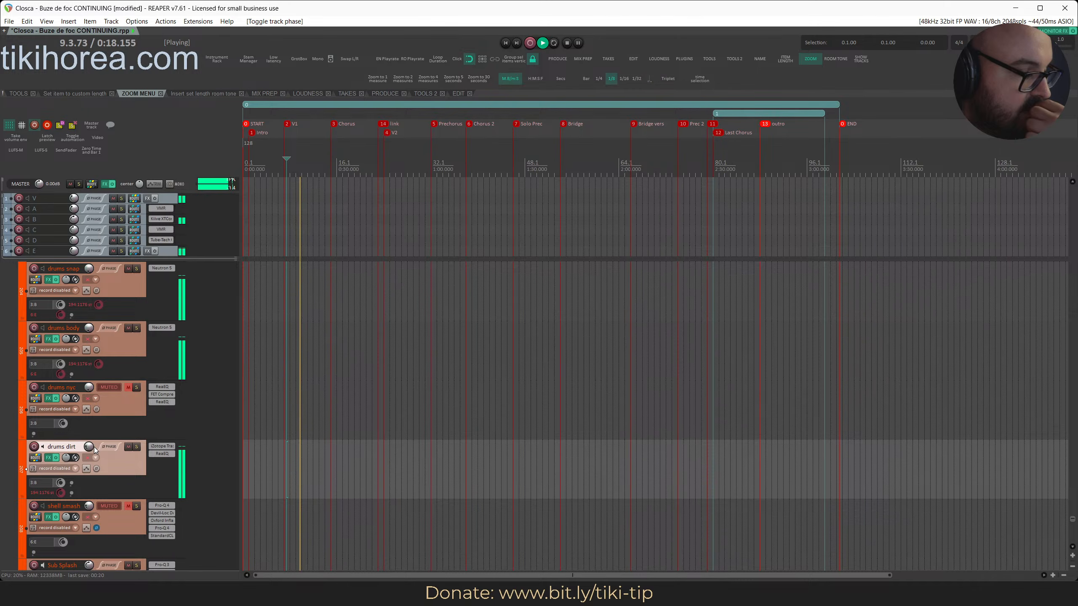
Lower the drums dirt track's volume to -28.09 dB and solo it during playback from the chorus
{"action": "left_click_drag", "start_coordinate": [92, 446], "coordinate": [93, 446]}
{"action": "left_click", "coordinate": [346, 159]}
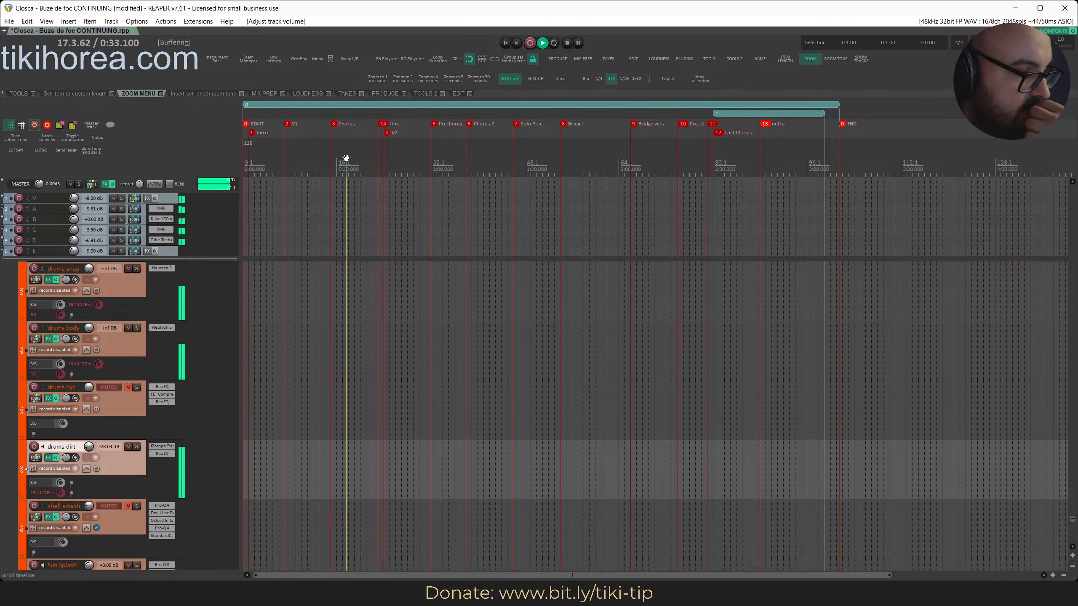
{"action": "left_click", "coordinate": [137, 447]}
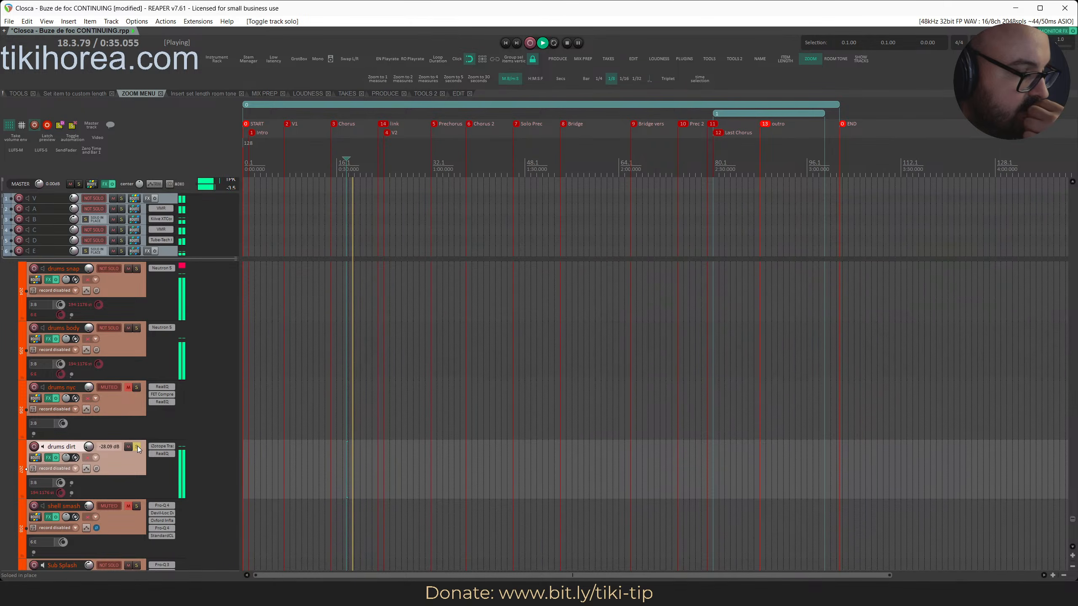
Unsolo the drums dirt track, raise its volume to -19.77 dB and stop playback
{"action": "left_click", "coordinate": [137, 447]}
{"action": "mouse_move", "coordinate": [90, 446]}
{"action": "left_mouse_down"}
{"action": "mouse_move", "coordinate": [90, 433]}
{"action": "mouse_move", "coordinate": [88, 452]}
{"action": "left_mouse_up"}
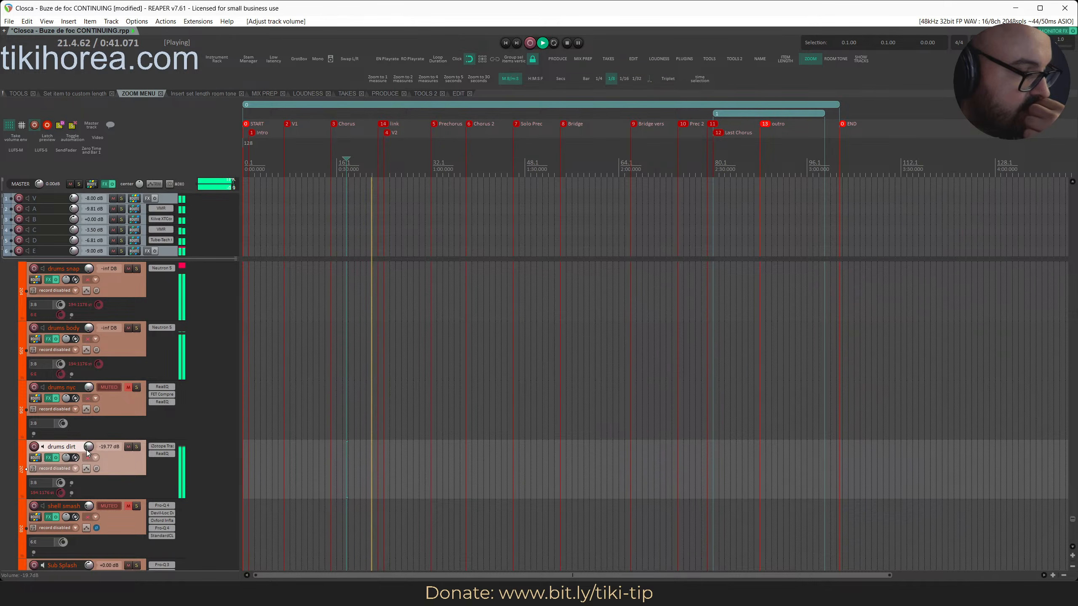
{"action": "key", "text": "space"}
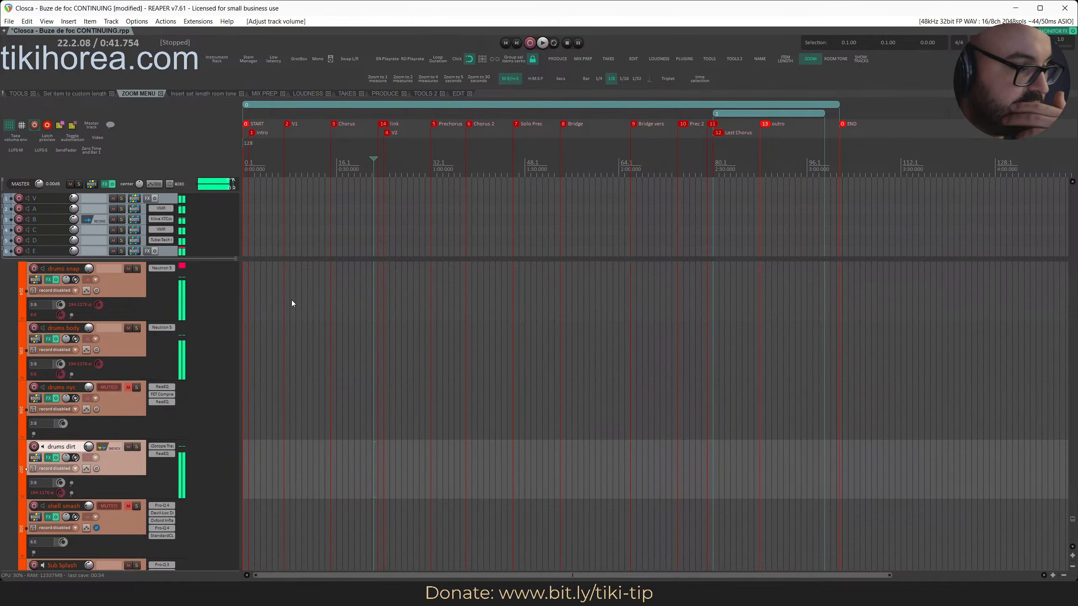
Replace the drums dirt track's send to track B with a send to track E in its routing
{"action": "key", "text": "i"}
{"action": "left_click_drag", "start_coordinate": [393, 355], "coordinate": [473, 153]}
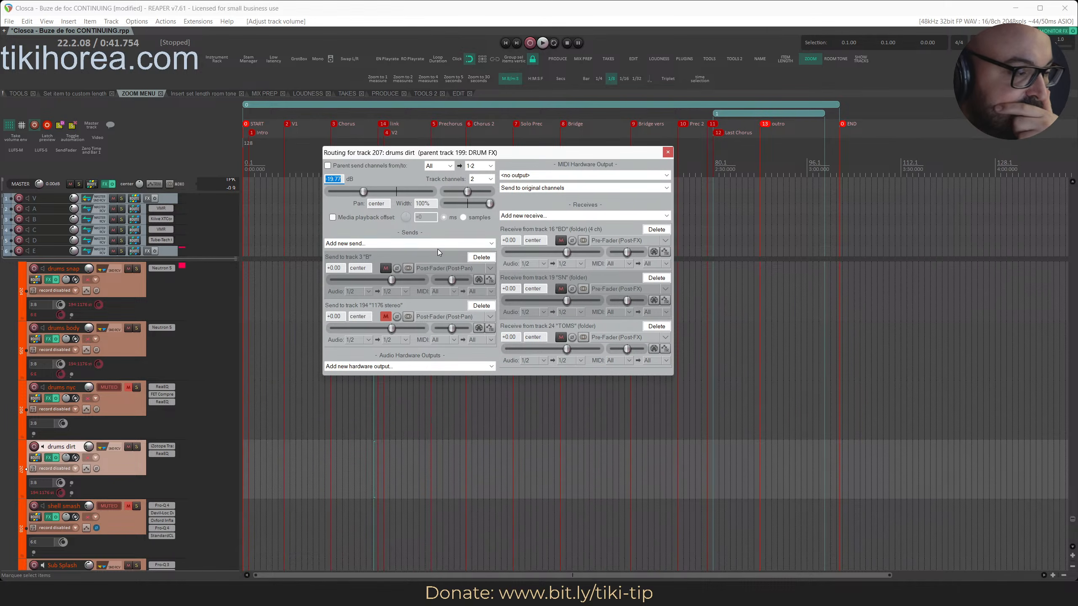
{"action": "left_click", "coordinate": [481, 257]}
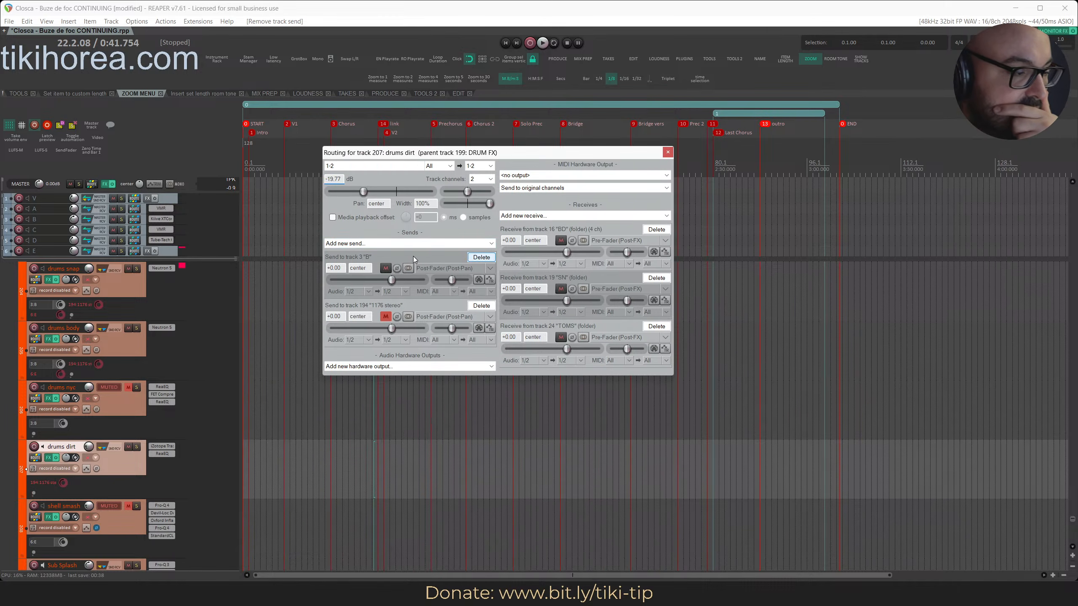
{"action": "left_click", "coordinate": [379, 245]}
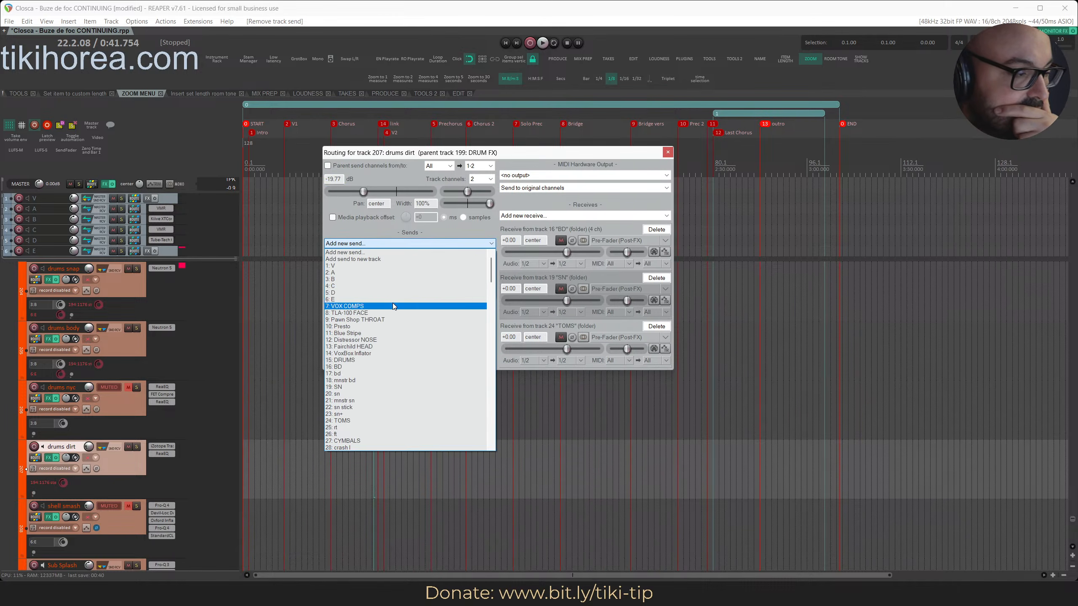
{"action": "left_click", "coordinate": [364, 300]}
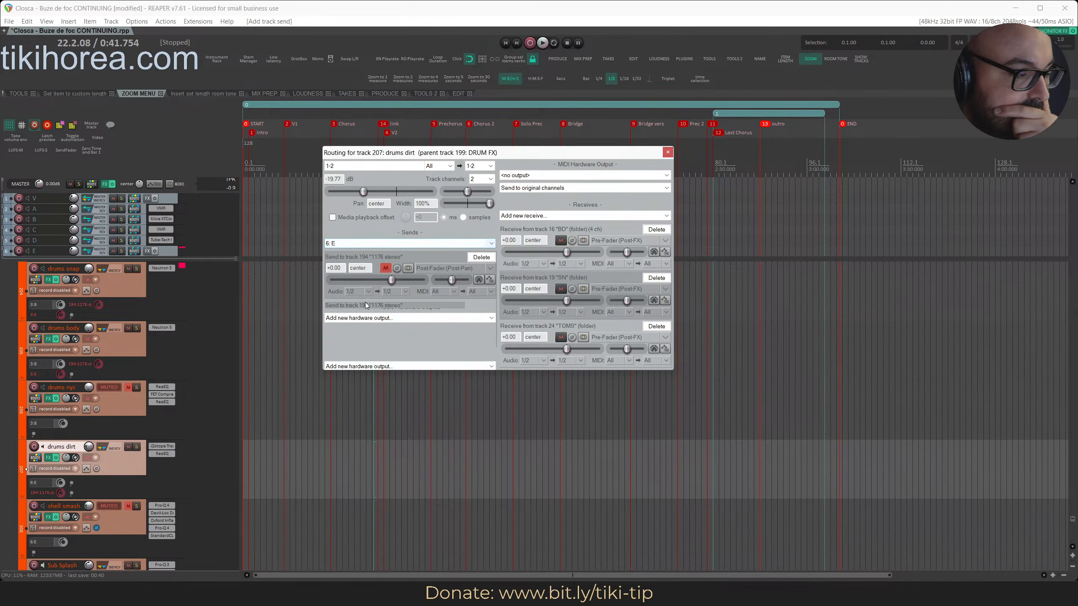
{"action": "left_click", "coordinate": [666, 153]}
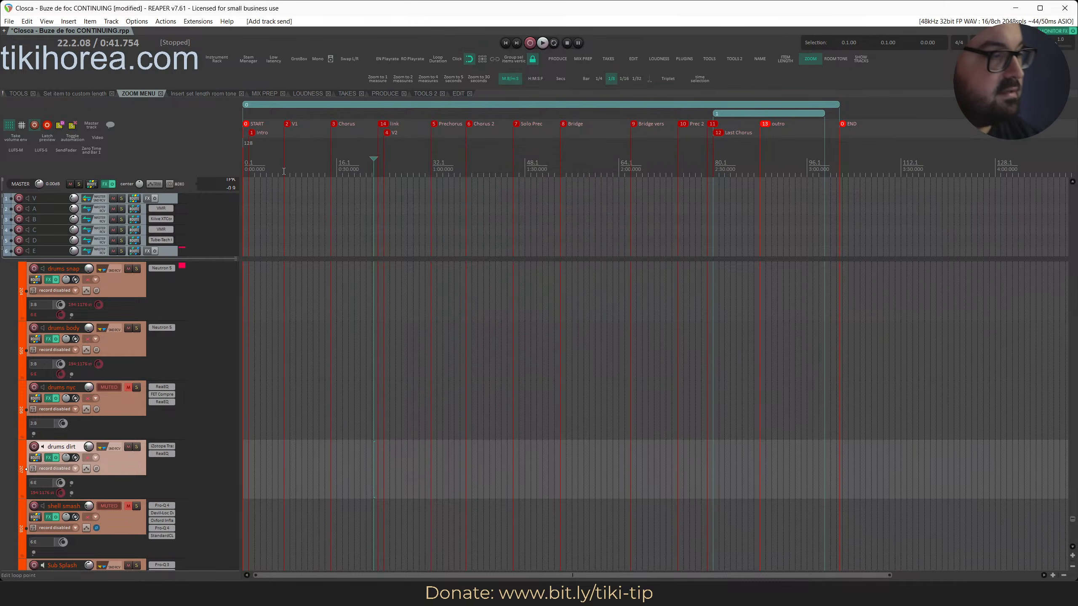
Play from between the V1 and Chorus markers, save the project, reset the drums dirt volume to 0 dB and lower it to -9.00 dB
{"action": "left_click", "coordinate": [300, 171]}
{"action": "key", "text": "space"}
{"action": "key", "text": "ctrl+s"}
{"action": "double_click", "coordinate": [88, 448]}
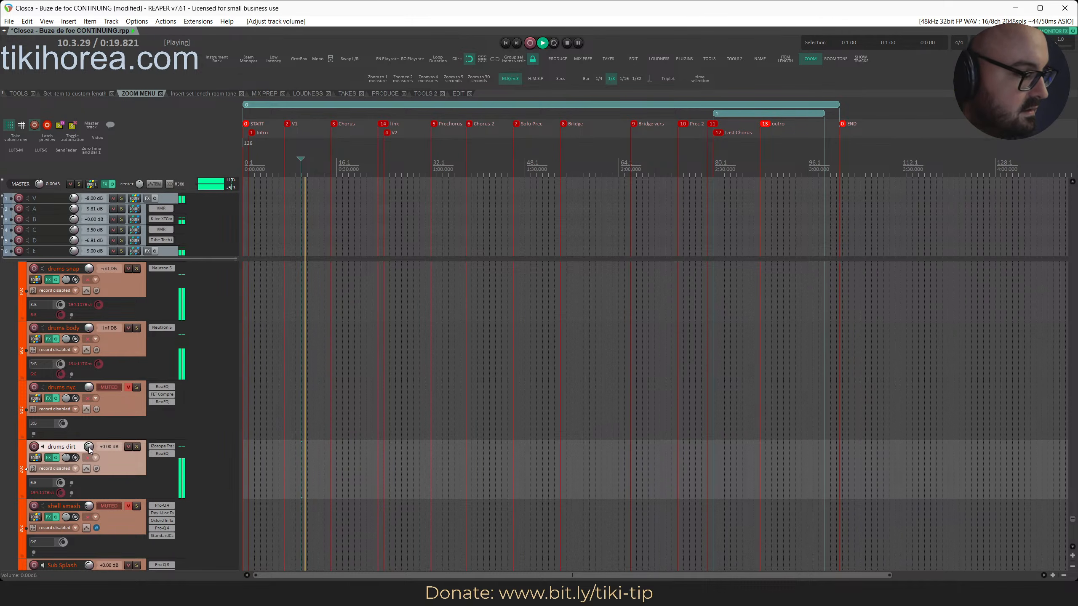
{"action": "scroll", "coordinate": [89, 448], "scroll_direction": "down", "scroll_amount": 9}
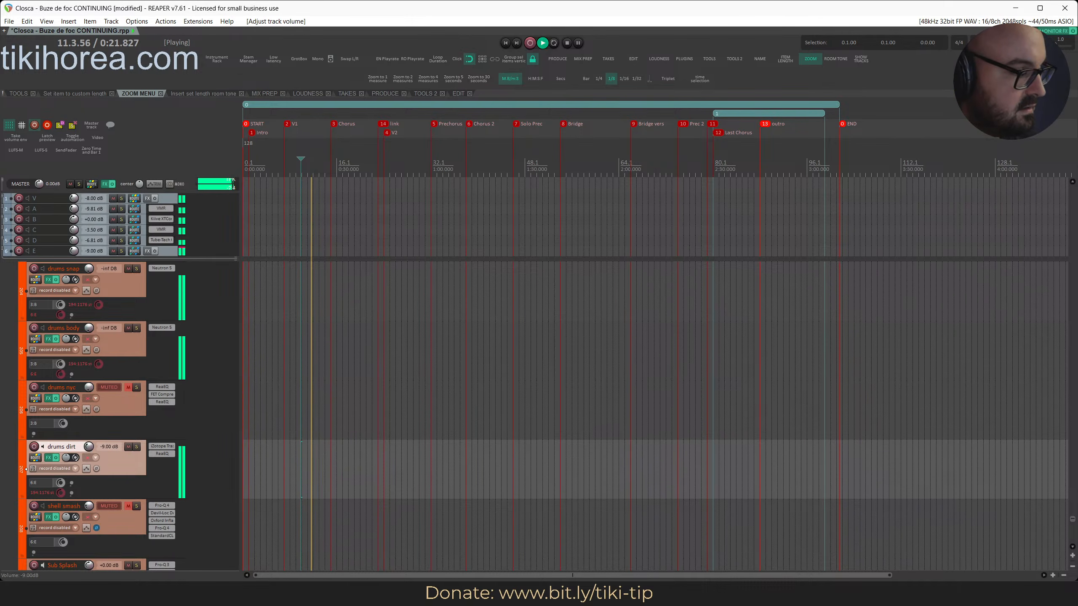
Raise the drums dirt track to +2.99 dB, solo it, bring it down to -3.25 dB and save the stopped project
{"action": "left_click_drag", "start_coordinate": [89, 447], "coordinate": [88, 421]}
{"action": "key", "text": "s"}
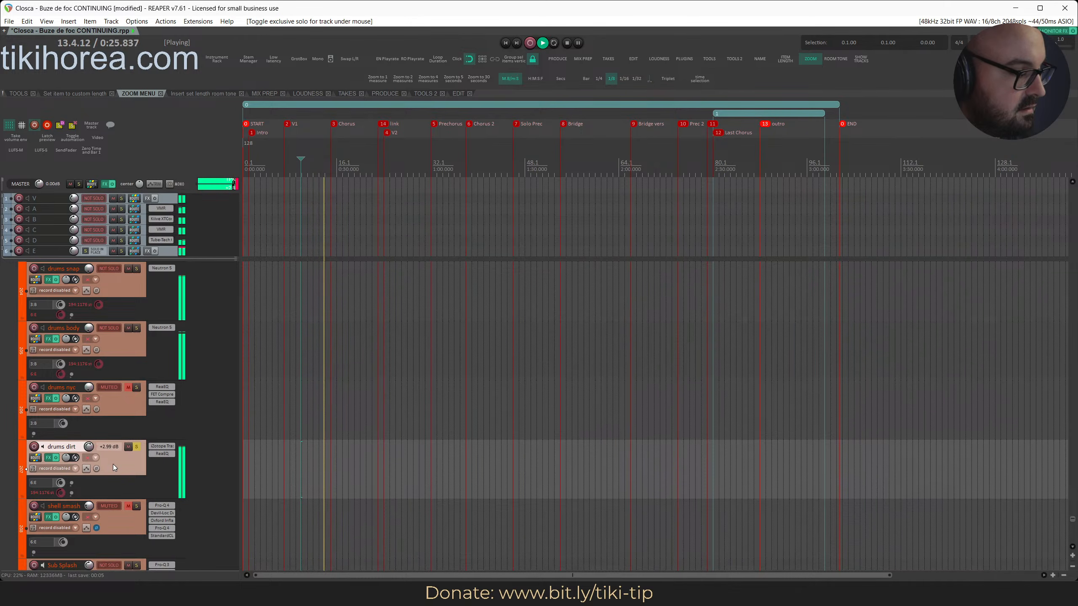
{"action": "scroll", "coordinate": [108, 451], "scroll_direction": "down", "scroll_amount": 5}
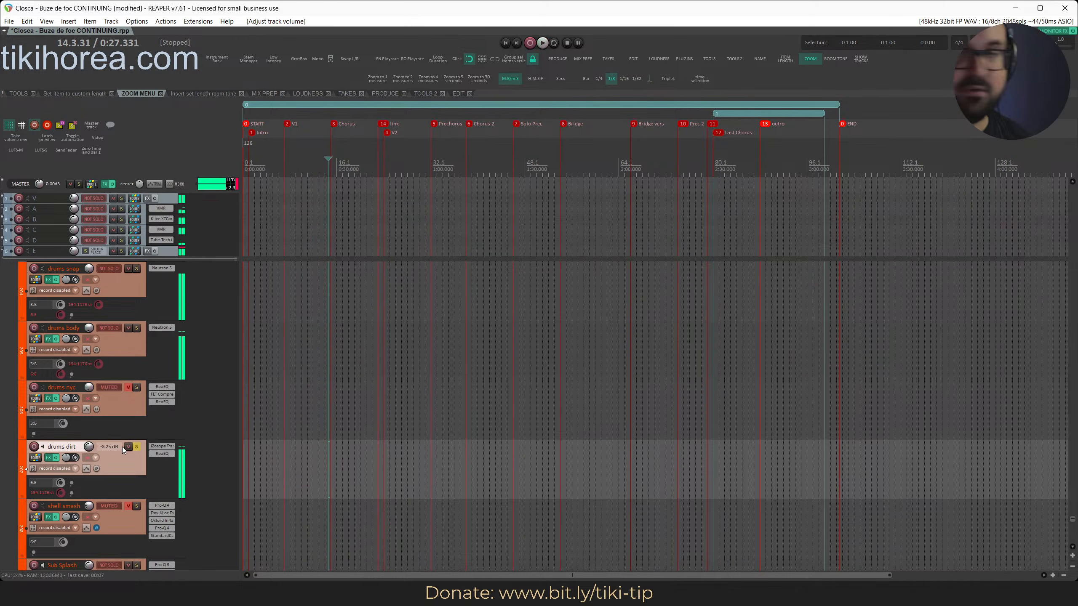
{"action": "key", "text": "ctrl+s"}
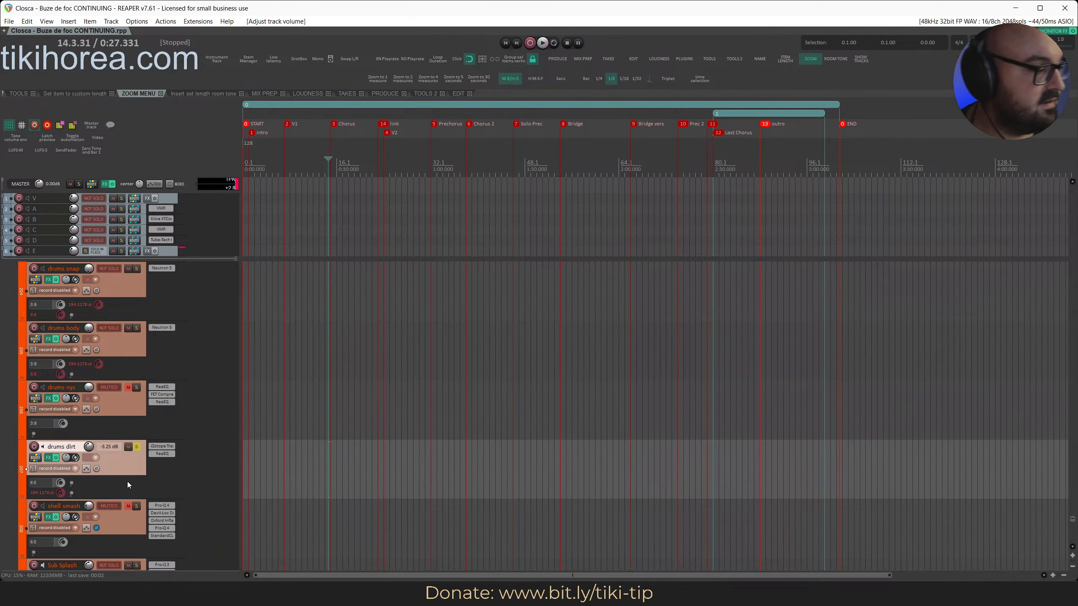
Clear all solos, set the drums dirt volume to -9.72 dB against the full mix, return to measure 9 and save
{"action": "scroll", "coordinate": [91, 448], "scroll_direction": "down", "scroll_amount": 6}
{"action": "key", "text": "shift+F6"}
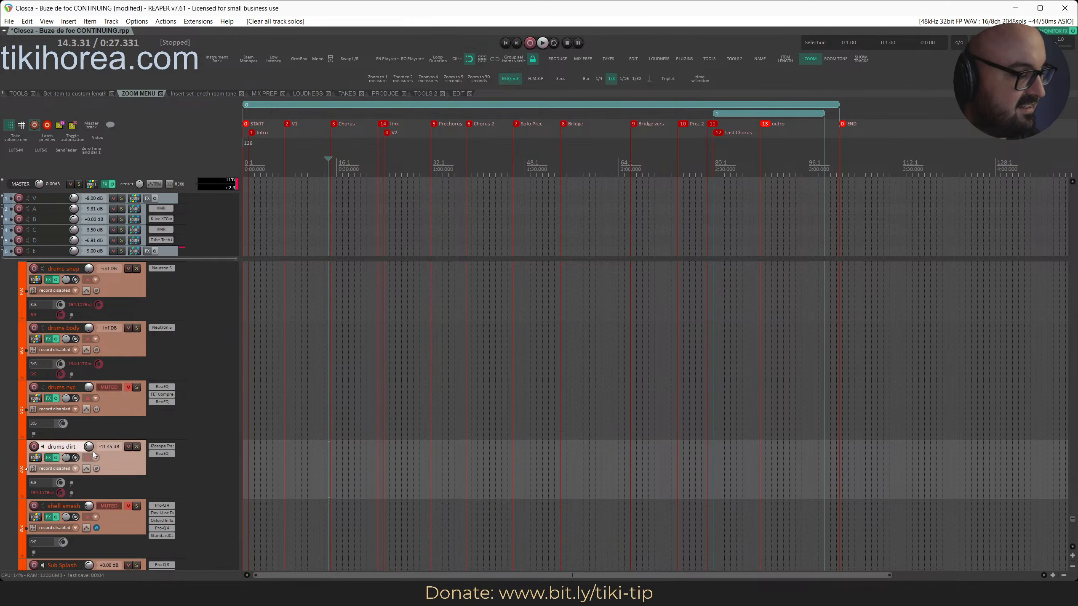
{"action": "key", "text": "space"}
{"action": "scroll", "coordinate": [91, 450], "scroll_direction": "up", "scroll_amount": 2}
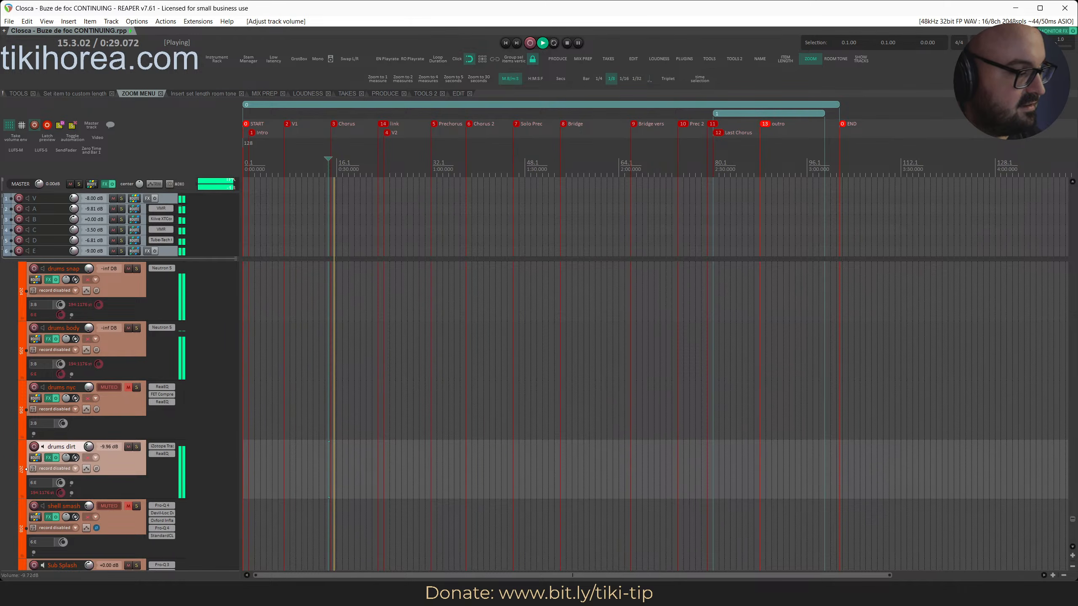
{"action": "key", "text": "space"}
{"action": "left_click", "coordinate": [298, 179]}
{"action": "key", "text": "ctrl+s"}
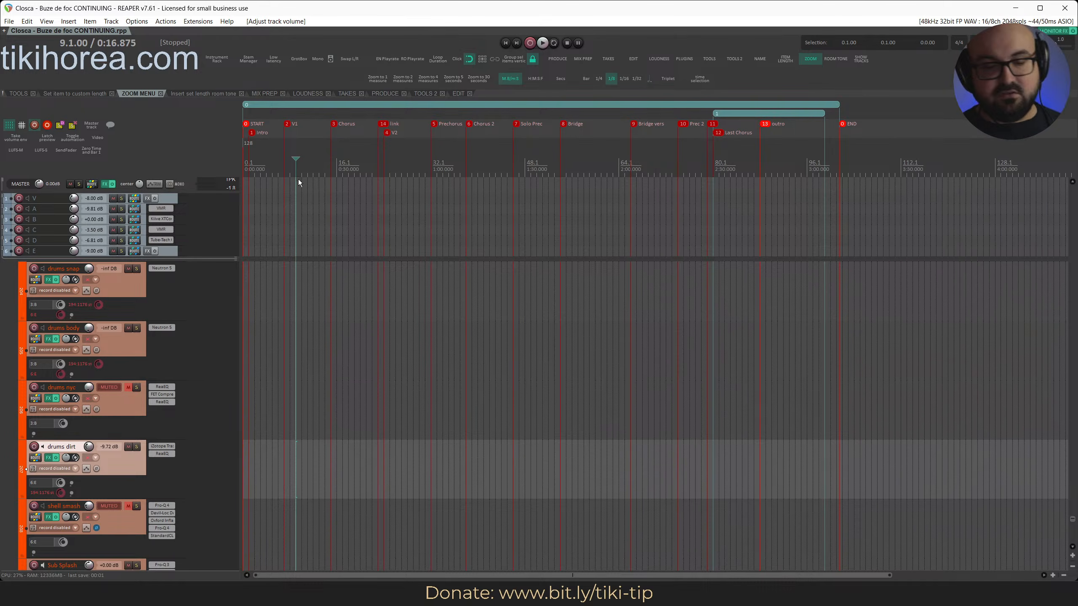
{"action": "left_click_drag", "start_coordinate": [288, 212], "coordinate": [290, 216]}
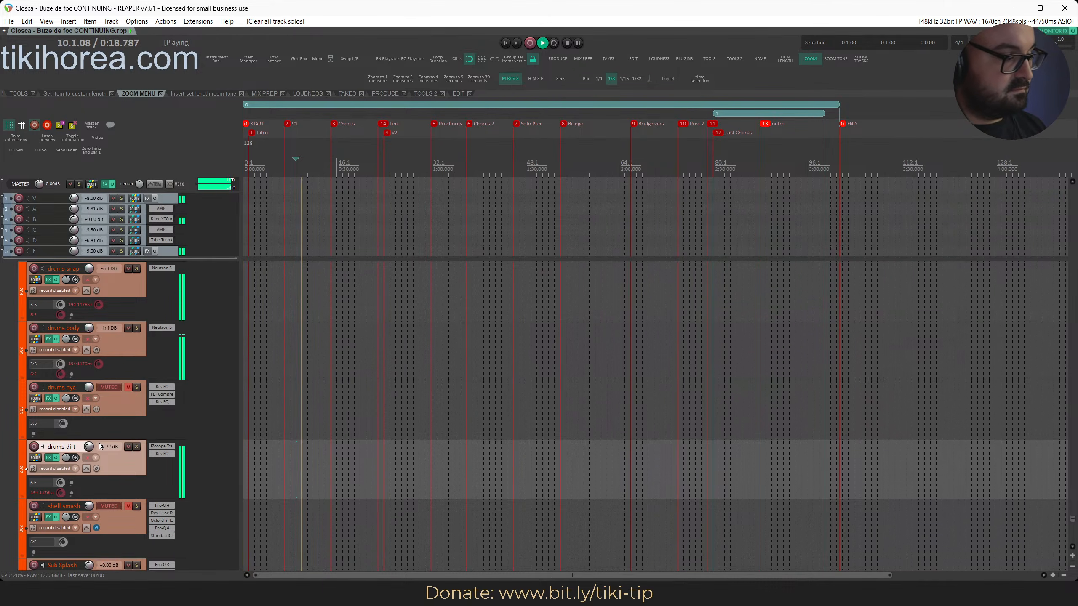
Push the drums dirt volume up to +11.32 dB during playback, settle it at -8.06 dB and save the project
{"action": "scroll", "coordinate": [90, 448], "scroll_direction": "up", "scroll_amount": 2}
{"action": "scroll", "coordinate": [90, 447], "scroll_direction": "up", "scroll_amount": 2}
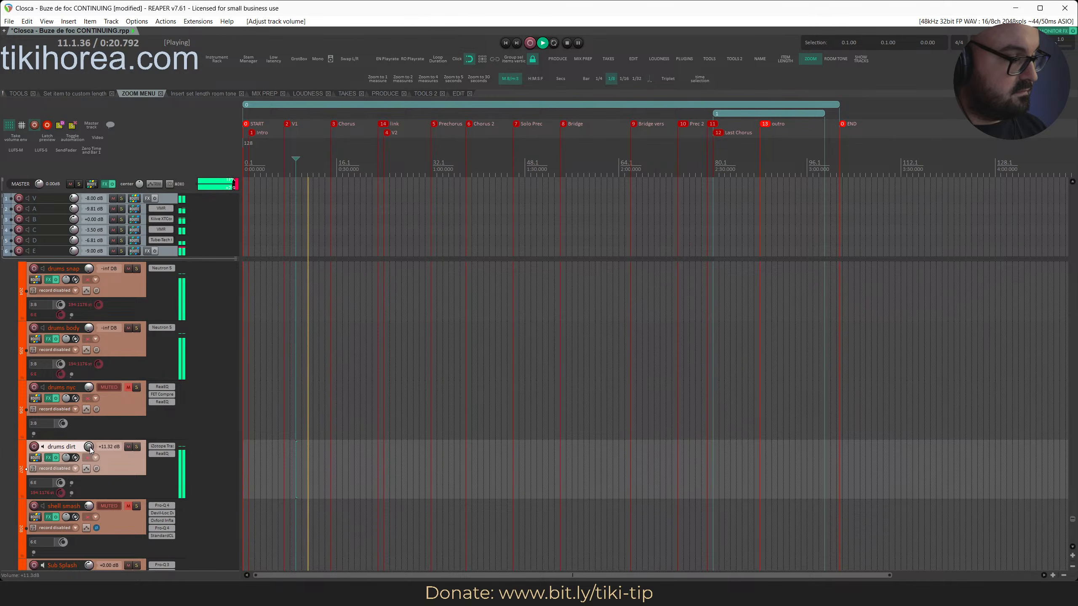
{"action": "scroll", "coordinate": [89, 448], "scroll_direction": "down", "scroll_amount": 5}
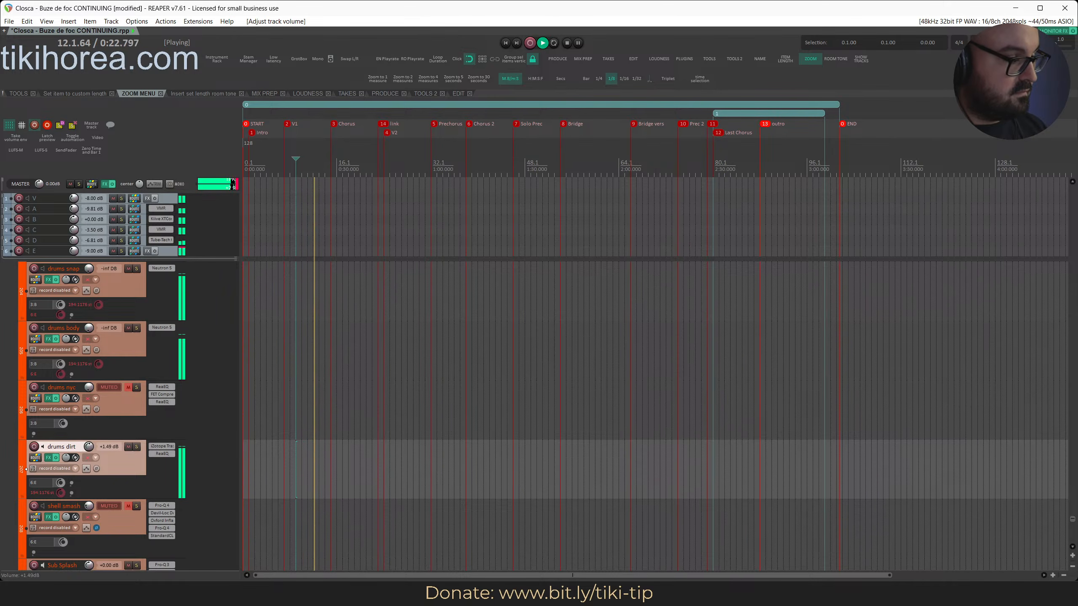
{"action": "scroll", "coordinate": [88, 447], "scroll_direction": "down", "scroll_amount": 5}
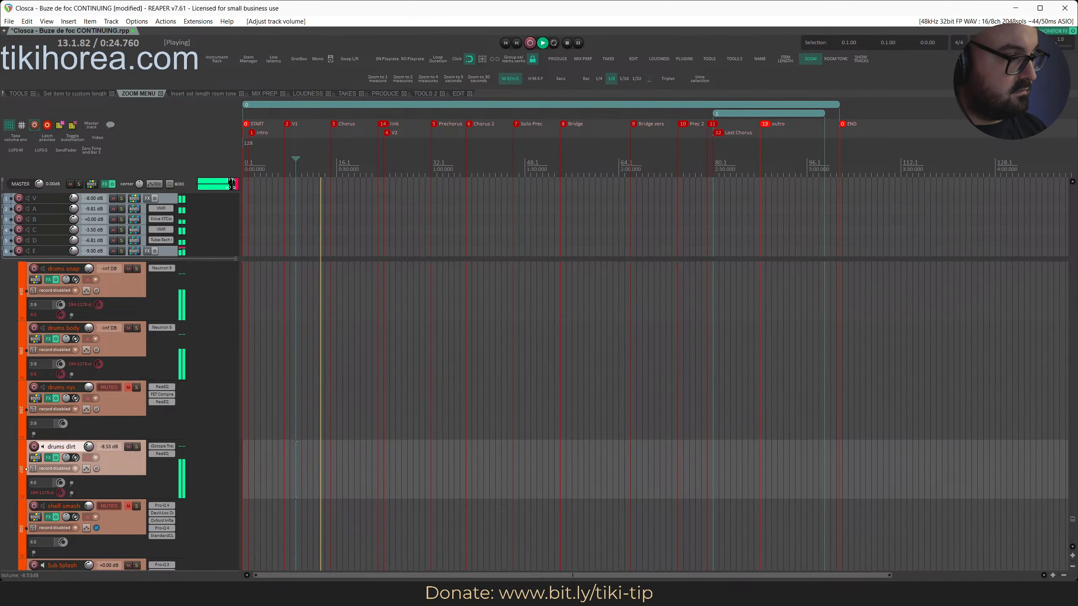
{"action": "scroll", "coordinate": [89, 447], "scroll_direction": "up", "scroll_amount": 1}
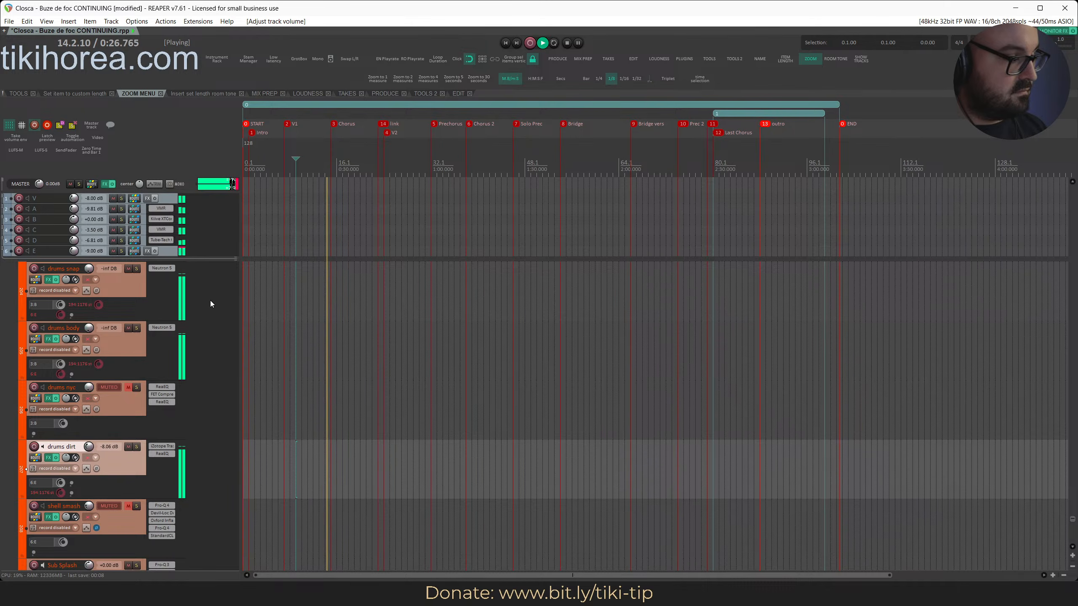
{"action": "key", "text": "ctrl+s"}
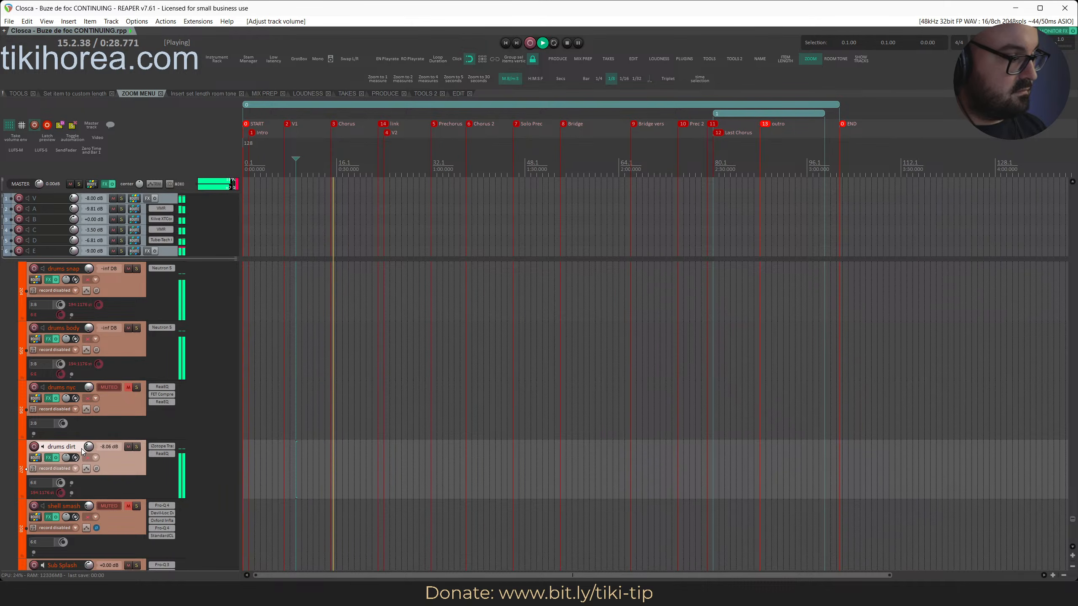
Compare the mix with the drums dirt track muted and unmuted, and lower its volume to -9.96 dB
{"action": "left_click", "coordinate": [126, 446]}
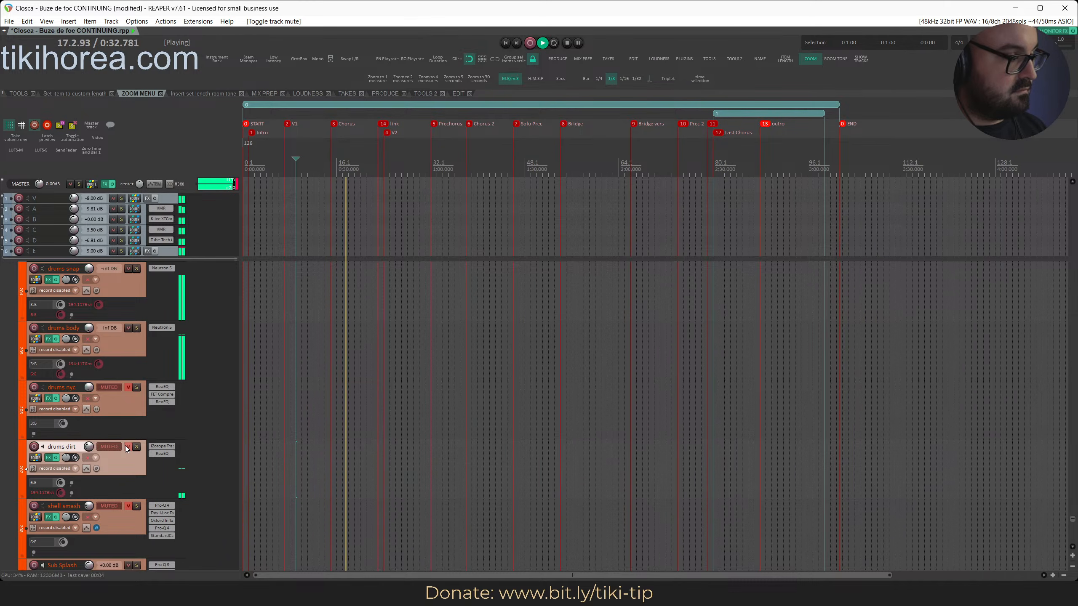
{"action": "left_click", "coordinate": [125, 446]}
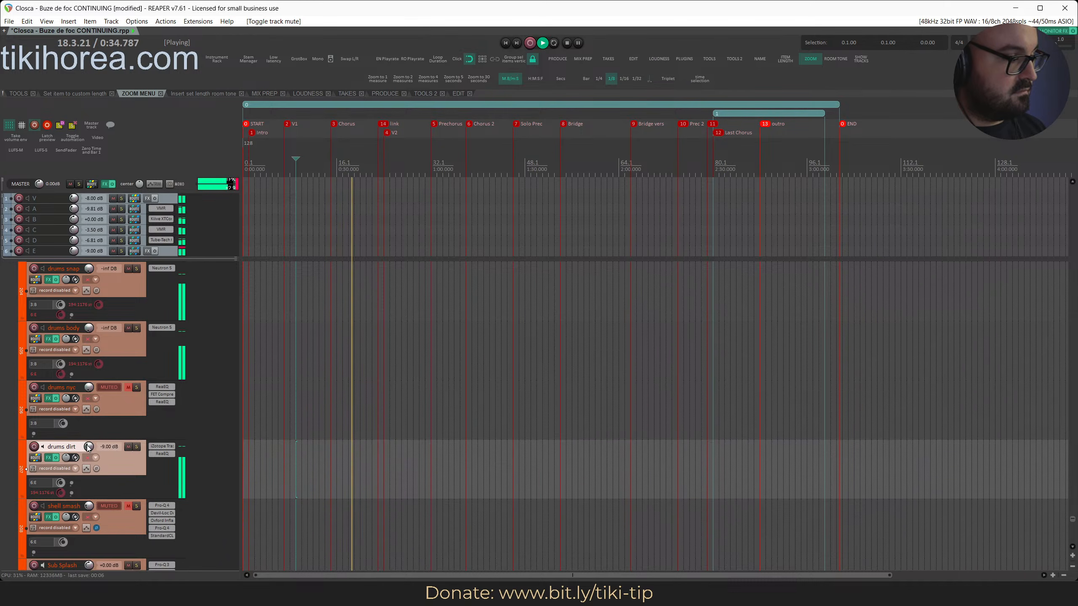
{"action": "left_click_drag", "start_coordinate": [89, 446], "coordinate": [88, 449]}
Solo the drums dirt track and compare its ReaEQ band 1 cut disabled and enabled, and close the plugin
{"action": "left_click", "coordinate": [160, 453]}
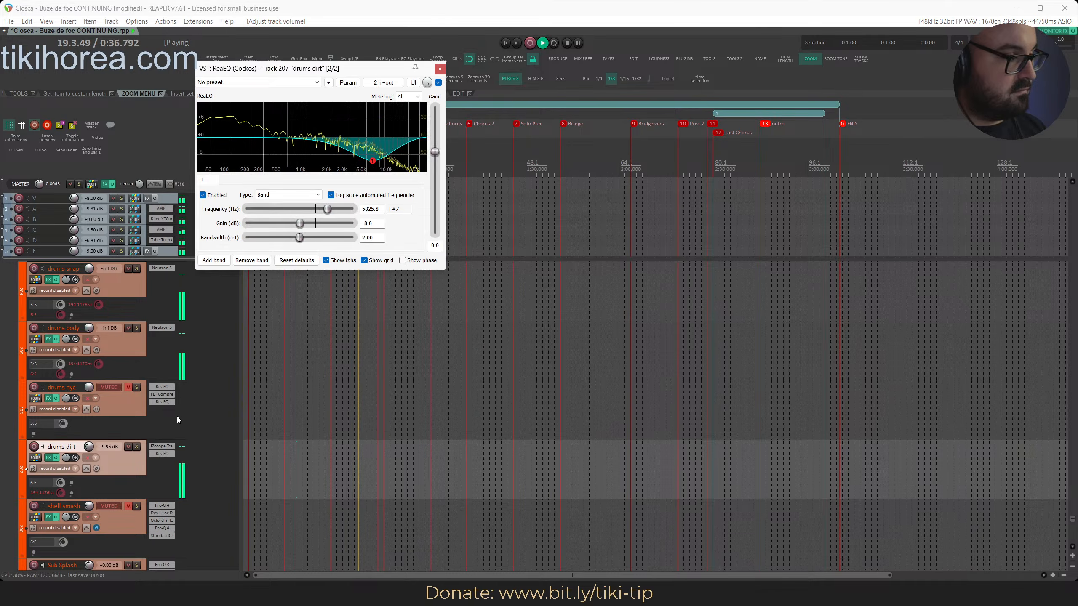
{"action": "key", "text": "s"}
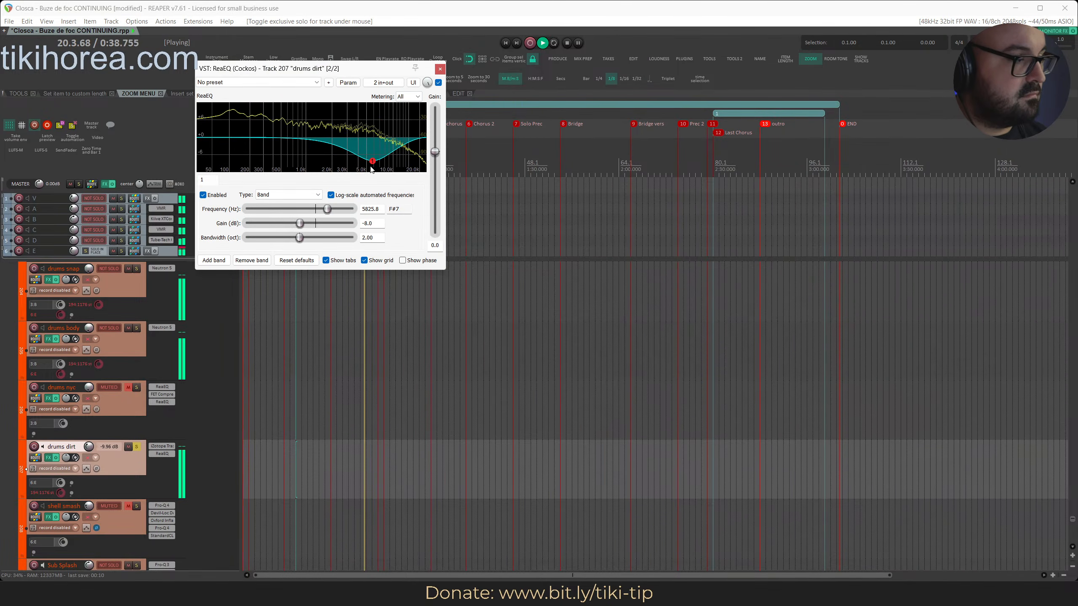
{"action": "left_click", "coordinate": [217, 195]}
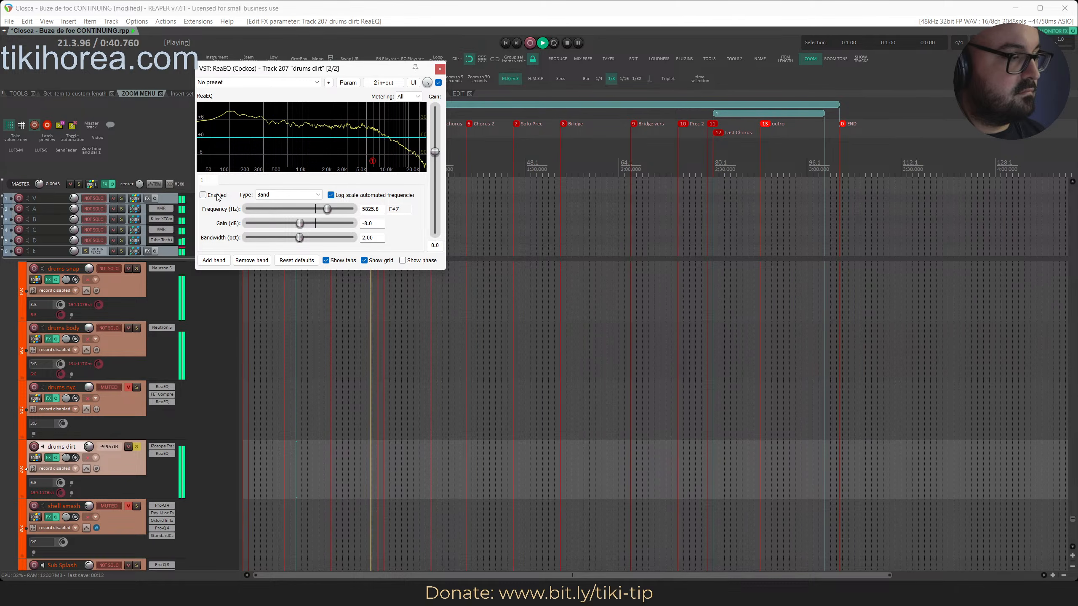
{"action": "left_click", "coordinate": [217, 196]}
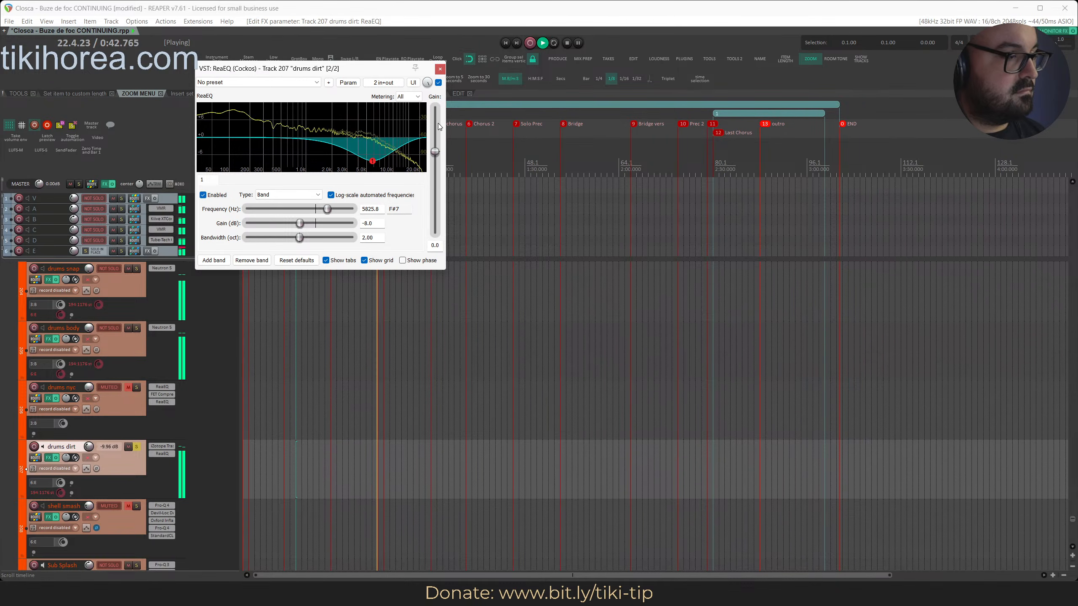
{"action": "left_click", "coordinate": [440, 70]}
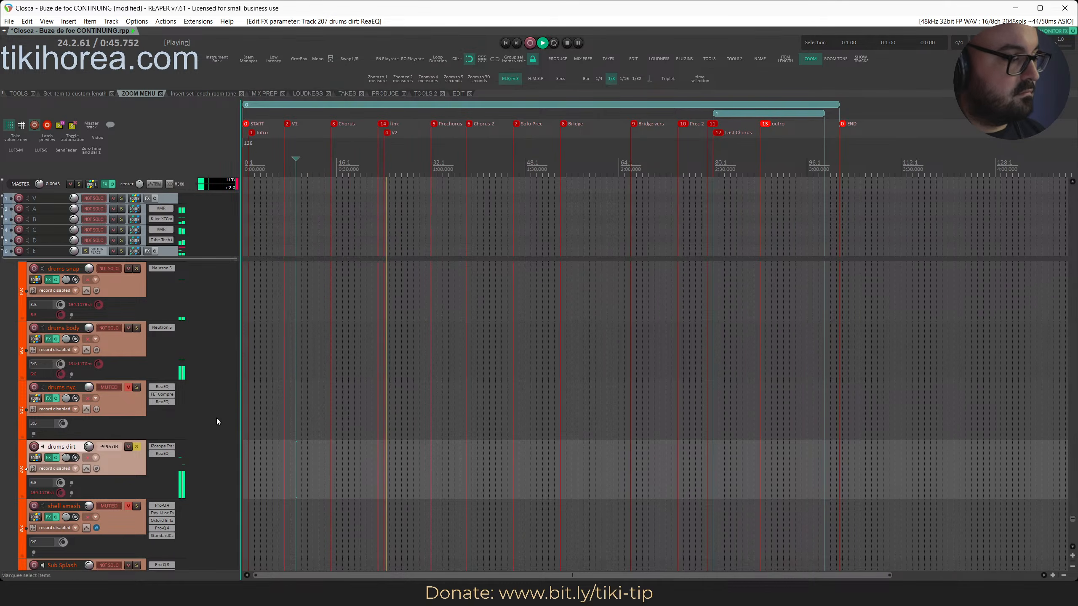
Clear all solos, try inverting the drums dirt track's phase, set it back to normal and save the project
{"action": "left_click", "coordinate": [97, 468]}
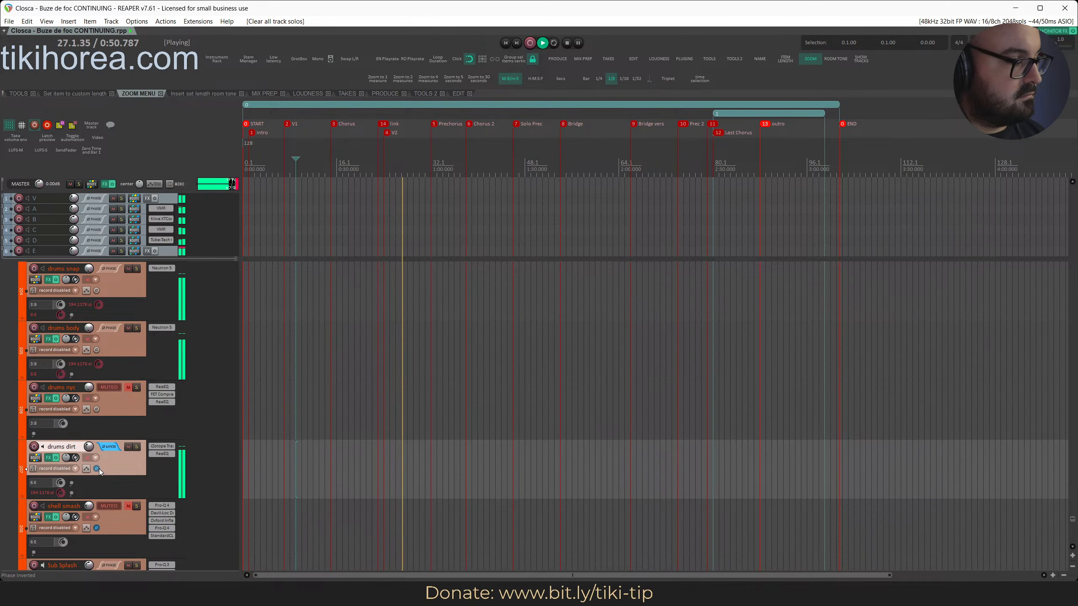
{"action": "left_click", "coordinate": [99, 468]}
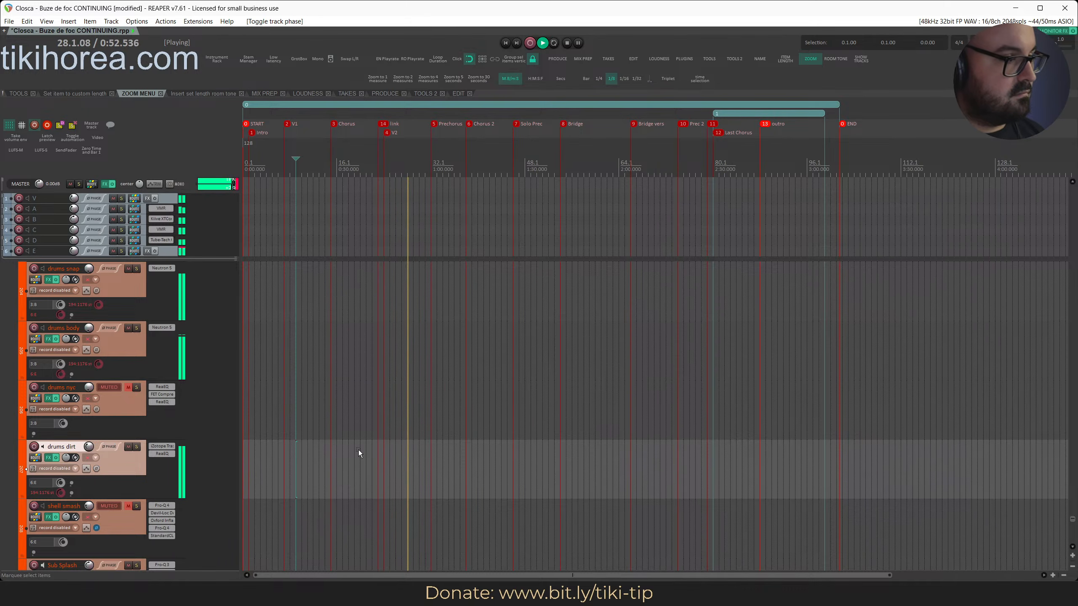
{"action": "key", "text": "ctrl+s"}
Find the rev dly track, solo it briefly, play the full mix from the V2 marker and select the track
{"action": "scroll", "coordinate": [359, 450], "scroll_direction": "up", "scroll_amount": 15}
{"action": "scroll", "coordinate": [359, 450], "scroll_direction": "up", "scroll_amount": 20}
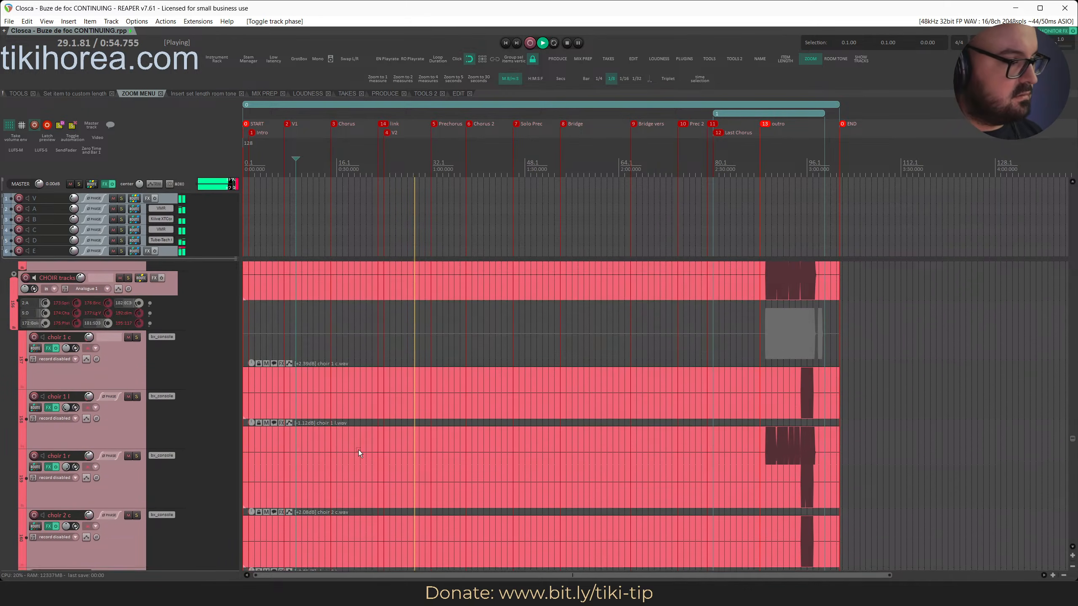
{"action": "scroll", "coordinate": [359, 450], "scroll_direction": "up", "scroll_amount": 6}
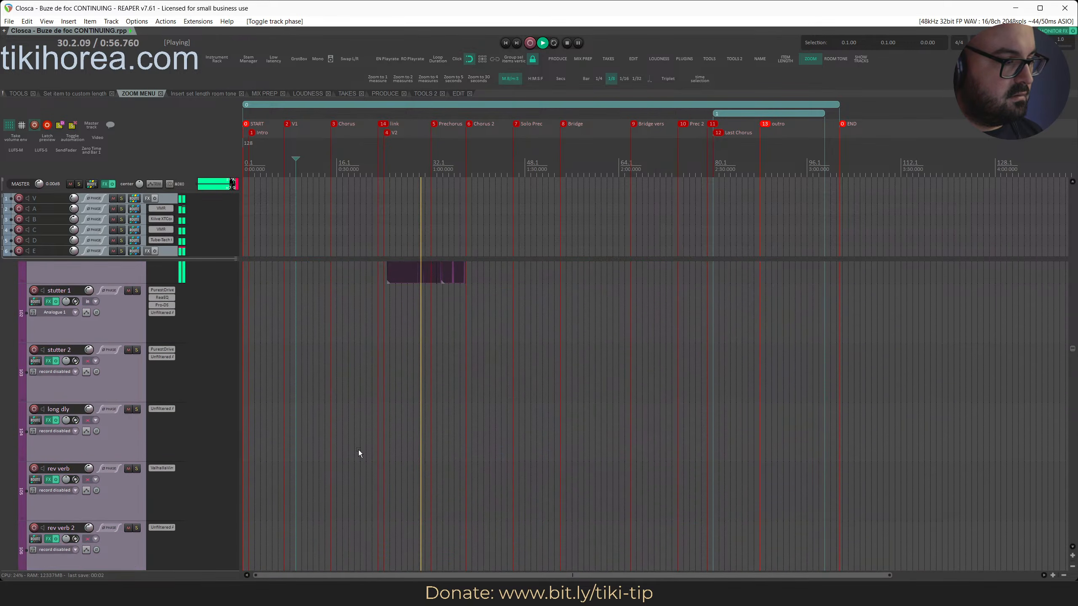
{"action": "scroll", "coordinate": [358, 450], "scroll_direction": "up", "scroll_amount": 3}
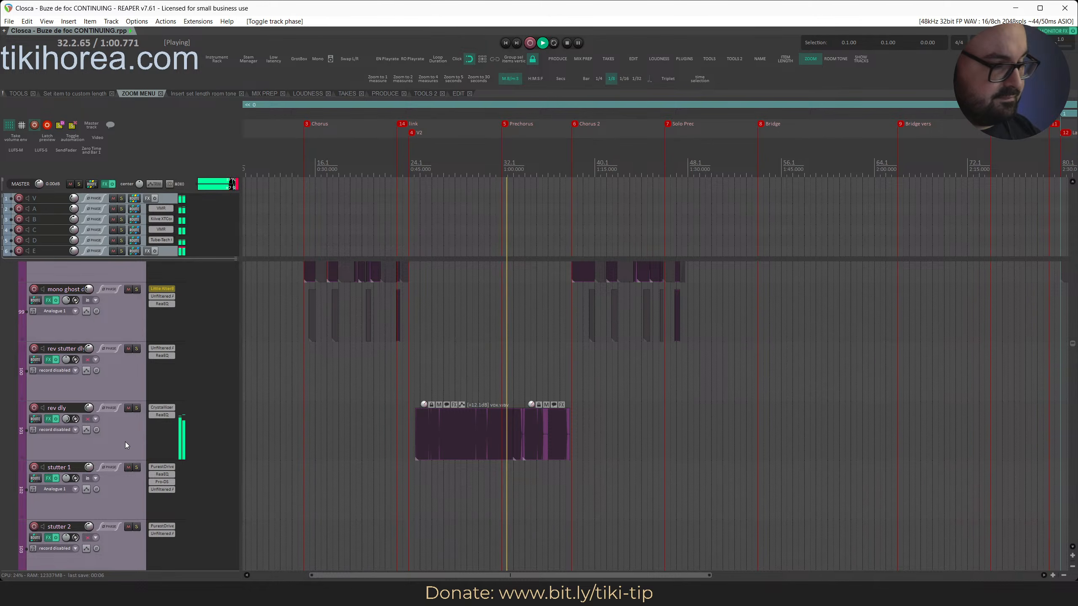
{"action": "key", "text": "s"}
{"action": "left_click", "coordinate": [412, 182]}
{"action": "key", "text": "s"}
{"action": "scroll", "coordinate": [116, 450], "scroll_direction": "up", "scroll_amount": 4}
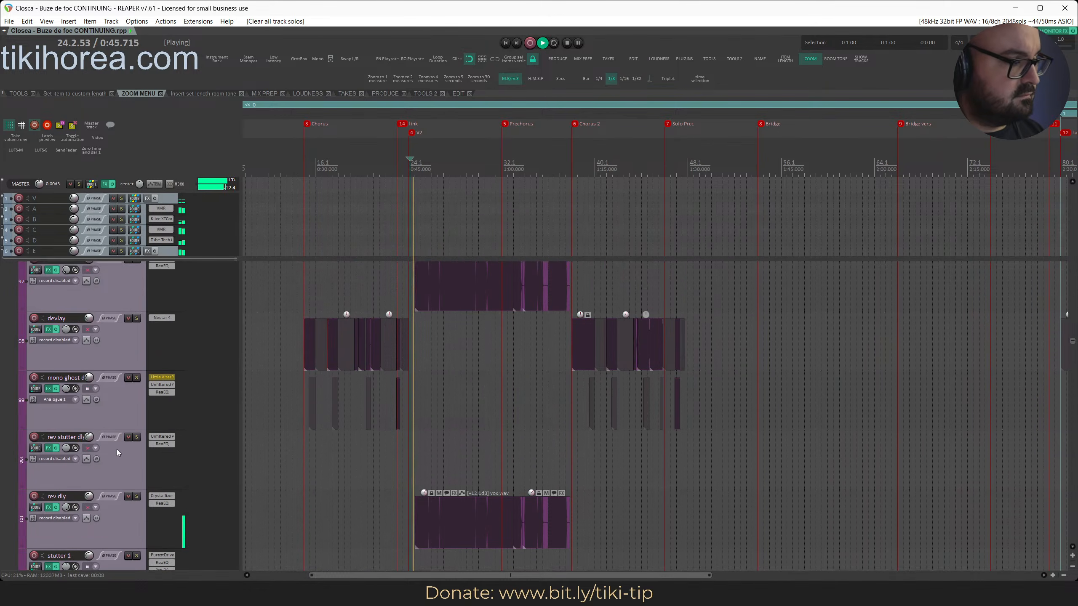
{"action": "scroll", "coordinate": [116, 450], "scroll_direction": "down", "scroll_amount": 3}
{"action": "left_click", "coordinate": [120, 442]}
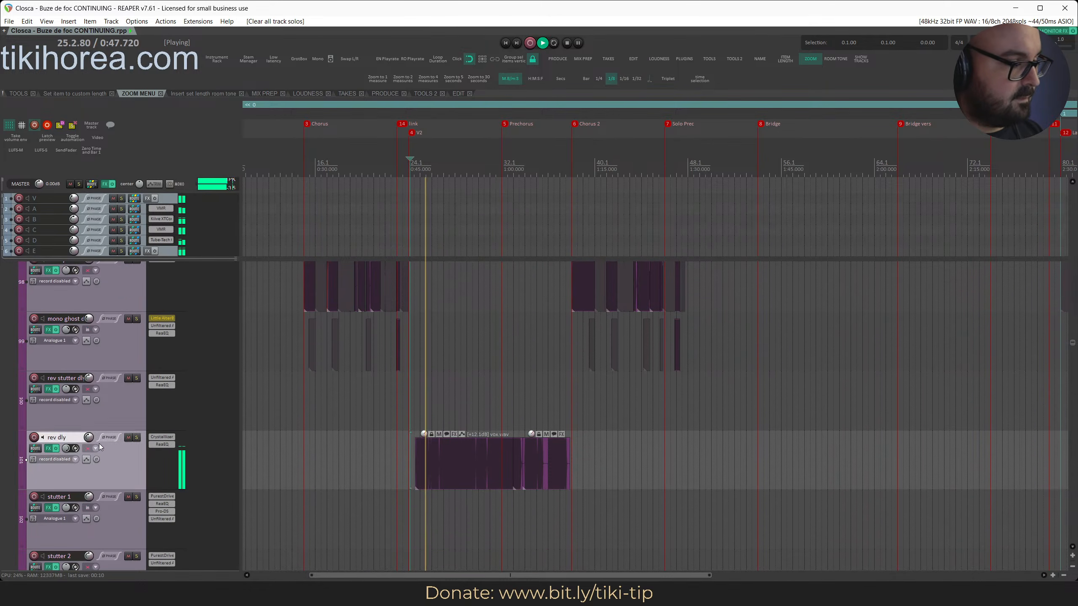
Set the rev dly track's volume to -5 dB
{"action": "right_click", "coordinate": [88, 439]}
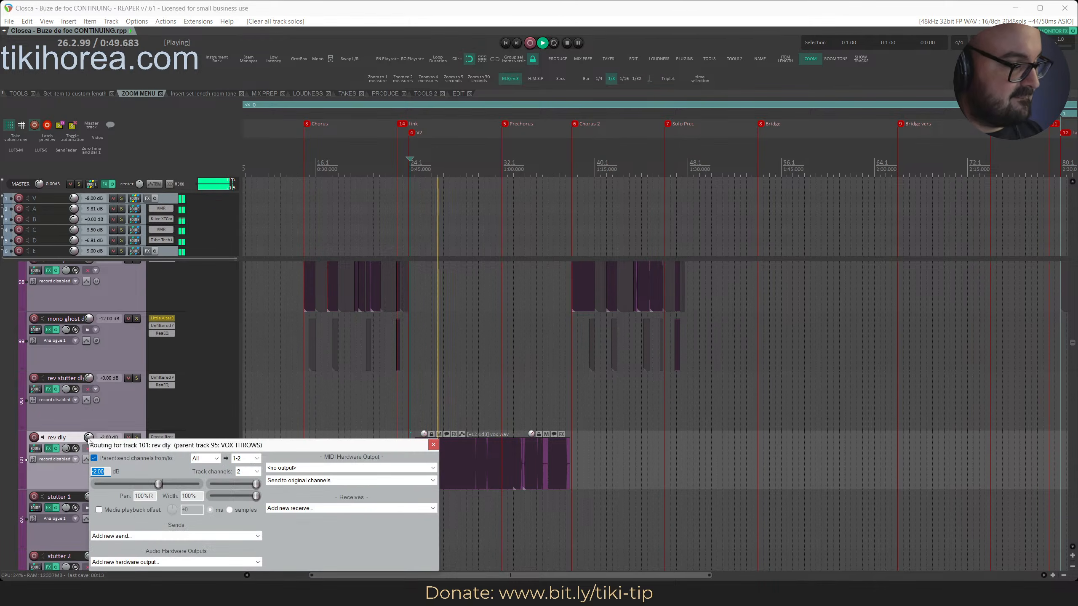
{"action": "type", "text": "-5"}
{"action": "key", "text": "Return"}
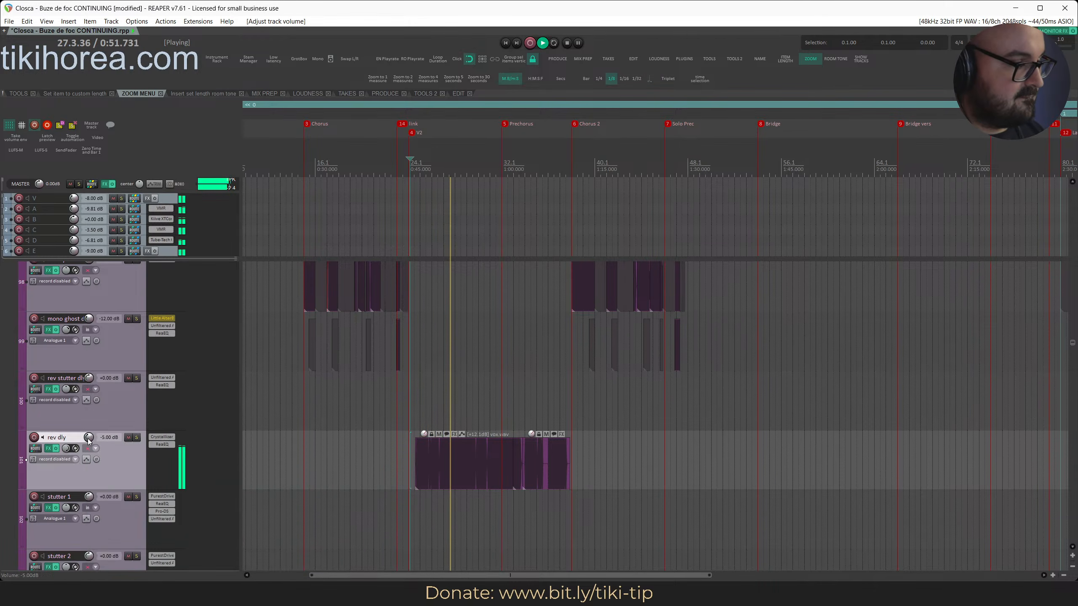
Solo the swell track briefly to audition it, and clear all track solos
{"action": "scroll", "coordinate": [88, 438], "scroll_direction": "up", "scroll_amount": 1}
{"action": "key", "text": "s"}
{"action": "key", "text": "s"}
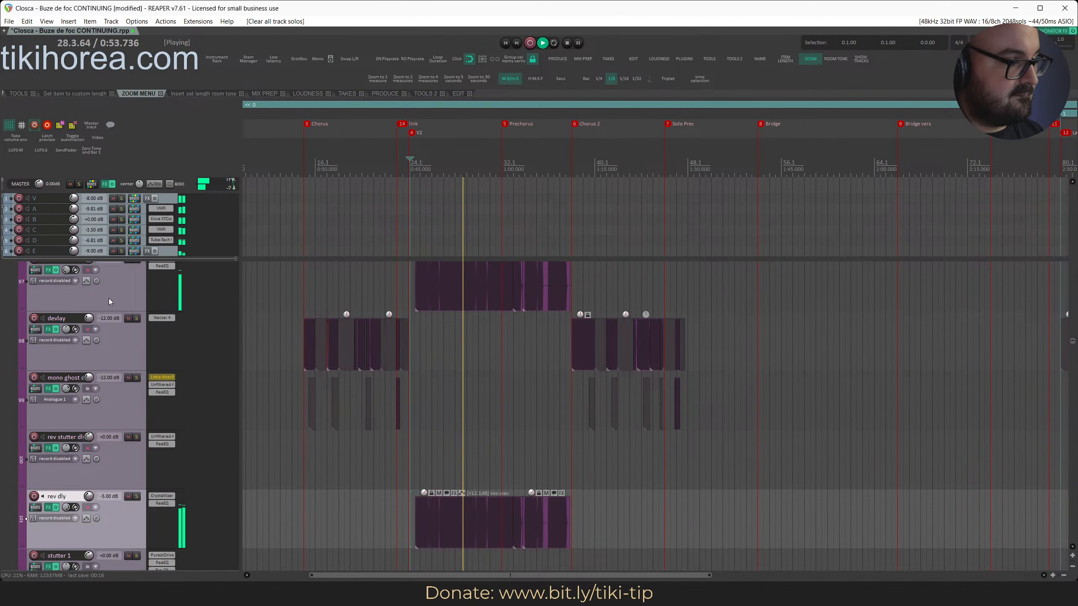
{"action": "key", "text": "s"}
{"action": "scroll", "coordinate": [109, 298], "scroll_direction": "up", "scroll_amount": 1}
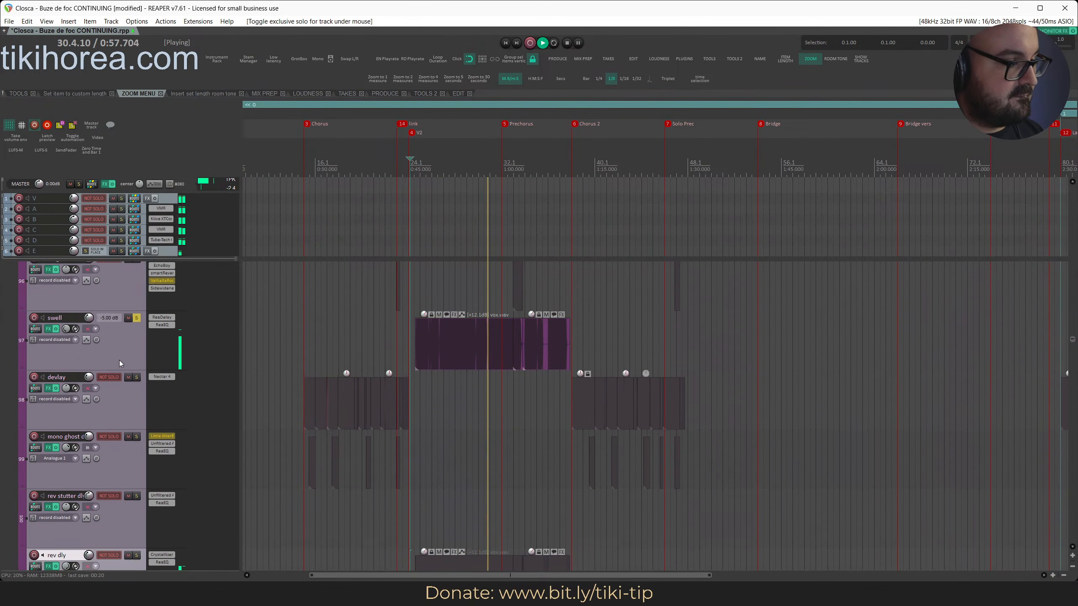
{"action": "key", "text": "alt+shift+s"}
Restart playback from the V2 marker and save the project
{"action": "scroll", "coordinate": [120, 361], "scroll_direction": "down", "scroll_amount": 3}
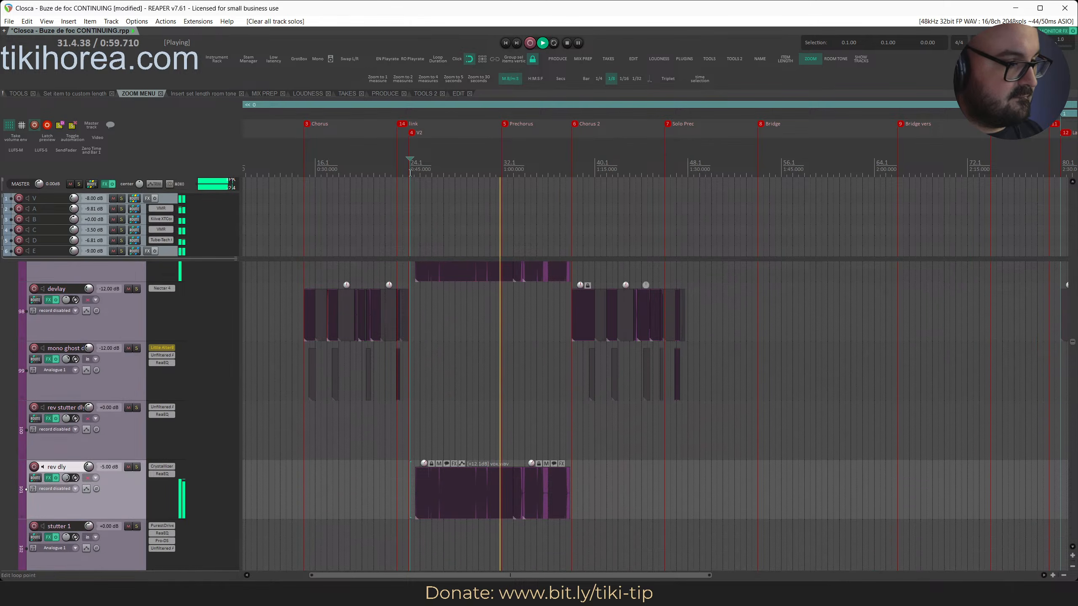
{"action": "left_click", "coordinate": [410, 171]}
{"action": "key", "text": "ctrl+s"}
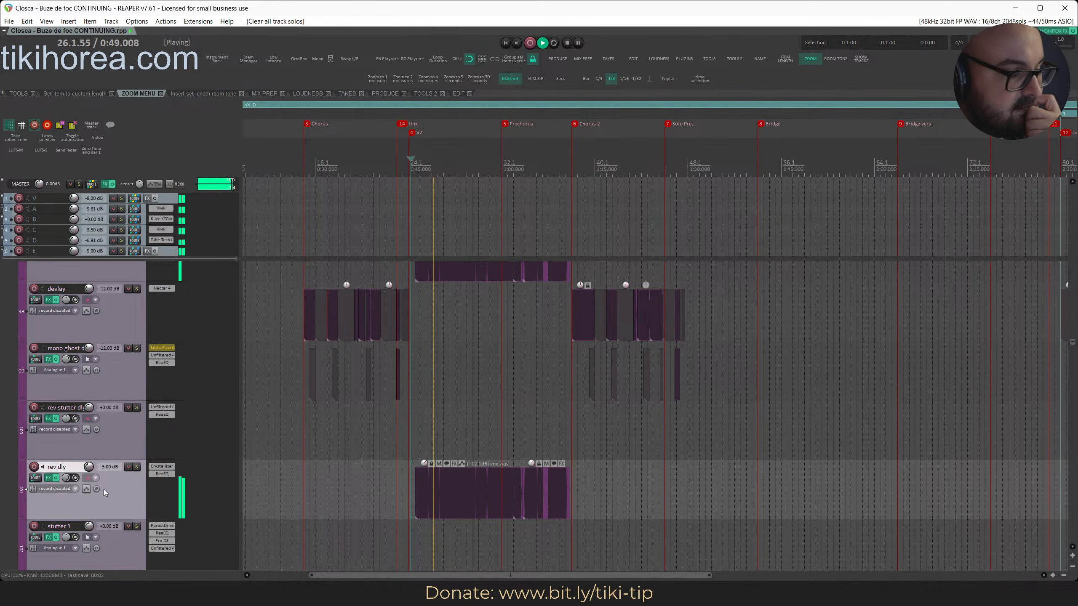
Reset the rev dly track's pan to center and select the swell track
{"action": "left_click", "coordinate": [65, 481]}
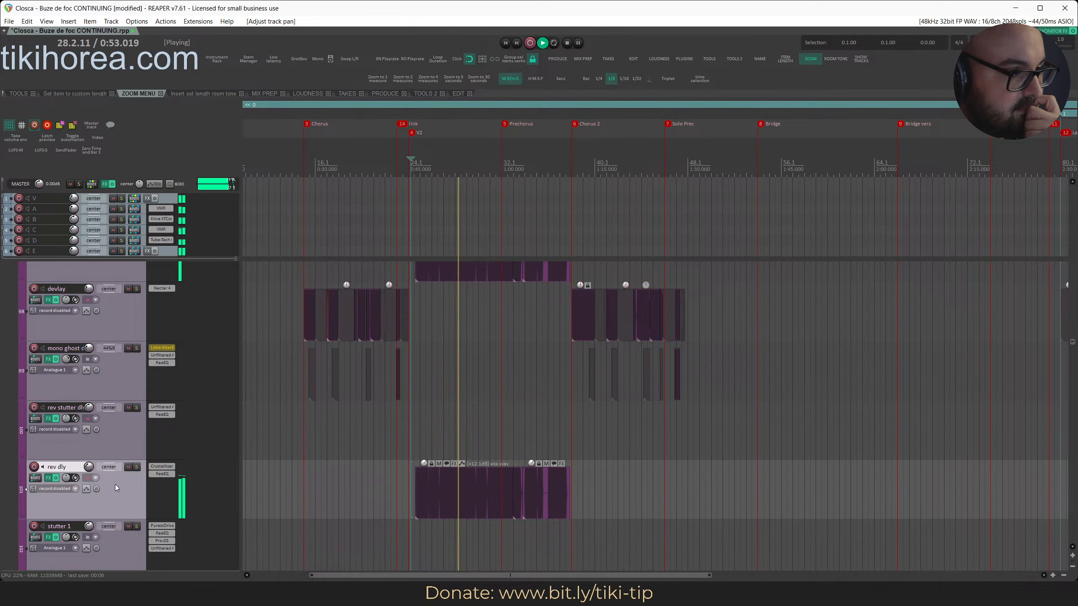
{"action": "scroll", "coordinate": [114, 484], "scroll_direction": "up", "scroll_amount": 1}
{"action": "left_click_drag", "start_coordinate": [115, 485], "coordinate": [106, 451]}
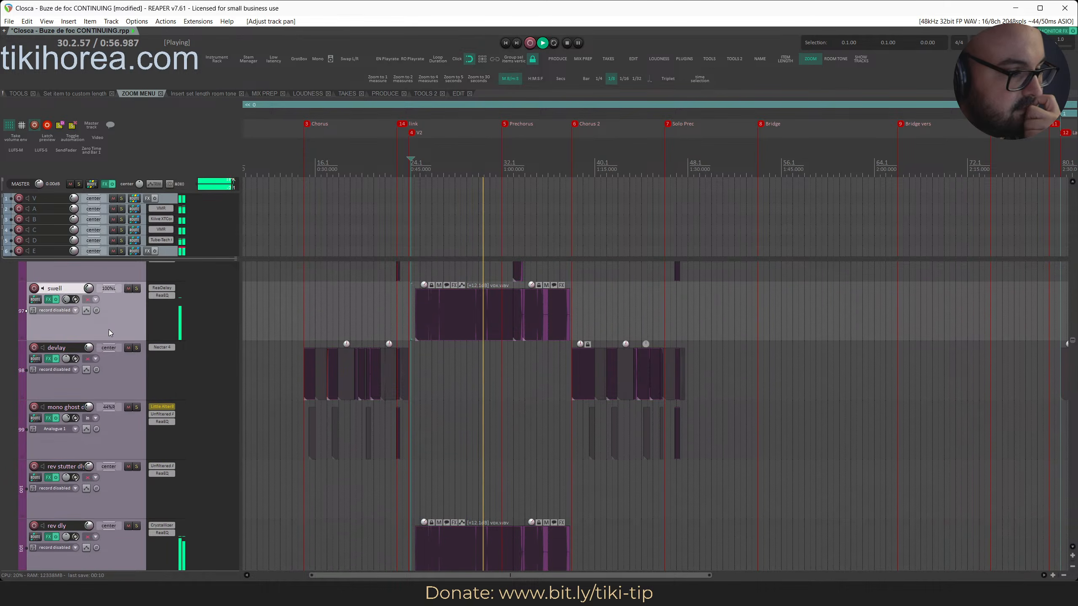
Solo the swell track and reset its pan to center
{"action": "scroll", "coordinate": [109, 330], "scroll_direction": "up", "scroll_amount": 1}
{"action": "left_click", "coordinate": [135, 319]}
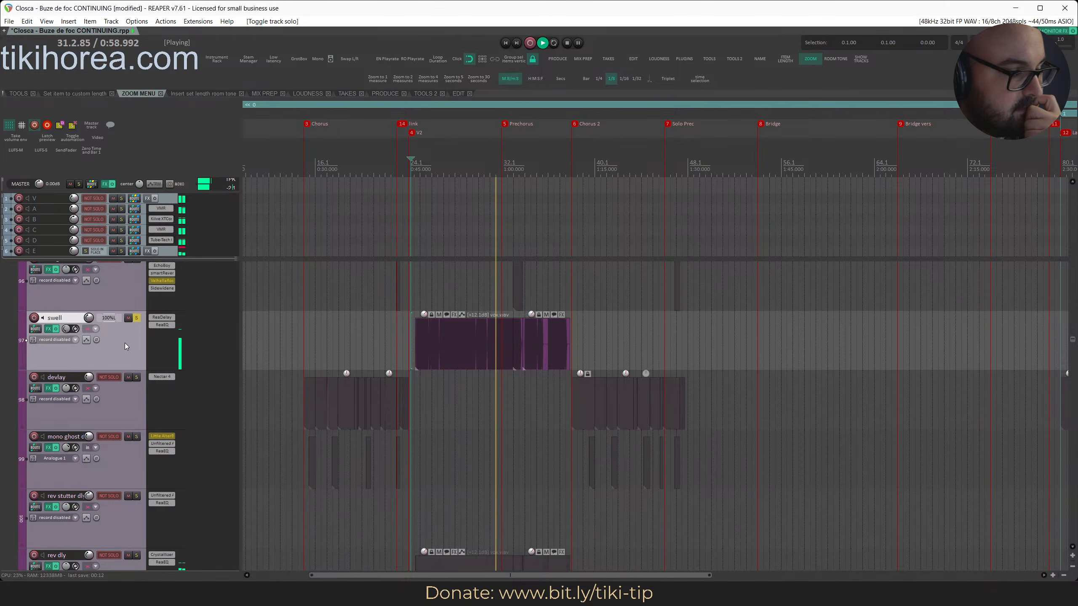
{"action": "double_click", "coordinate": [66, 333]}
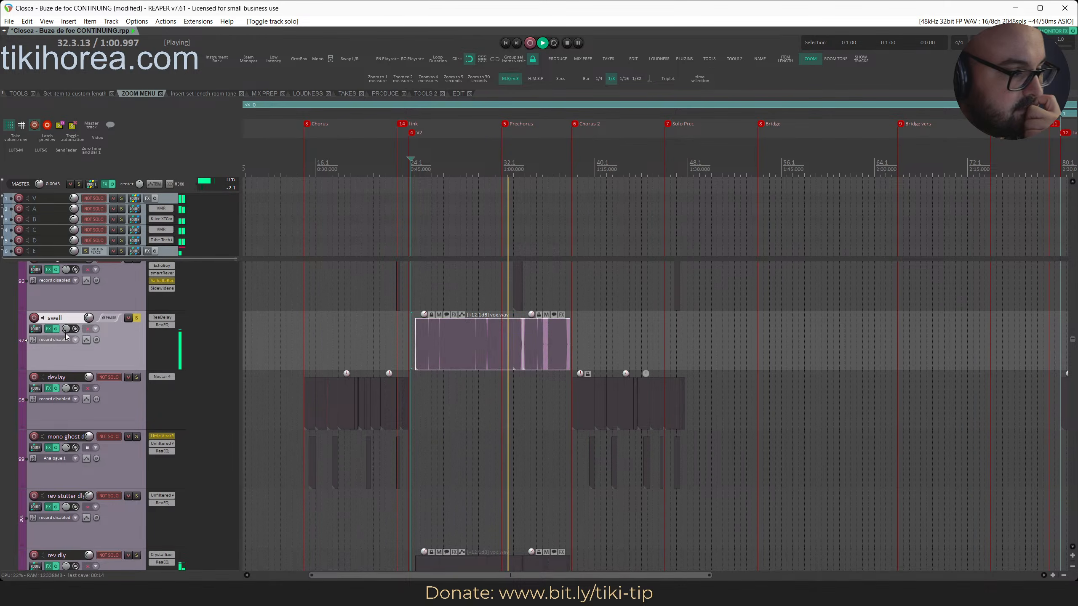
{"action": "double_click", "coordinate": [65, 330]}
Enable tap 4 in the swell track's ReaDelay, close the plugin and save the project while replaying from V2
{"action": "left_click", "coordinate": [167, 319]}
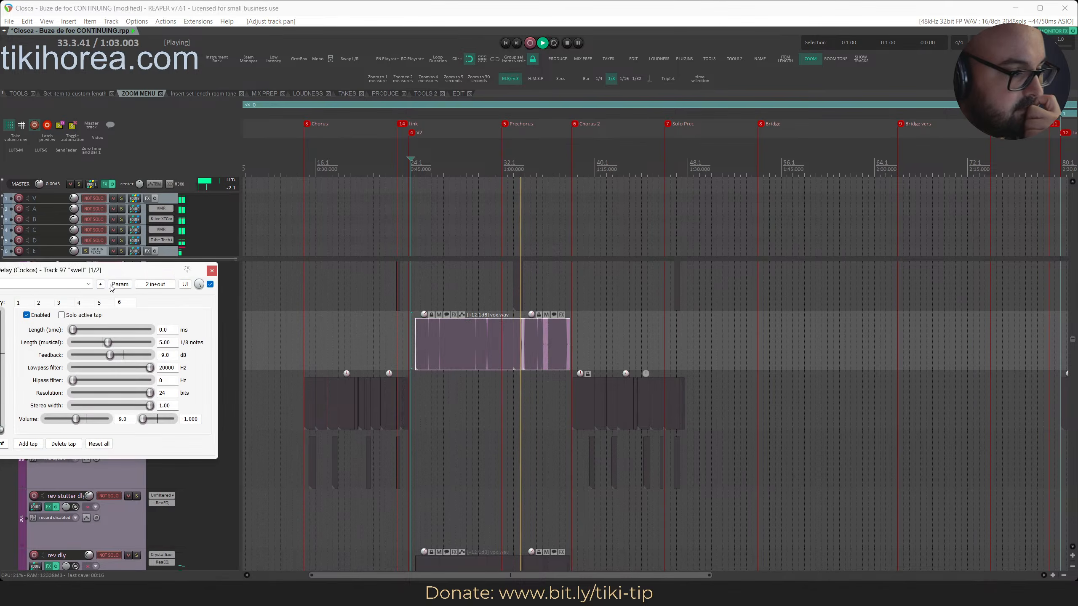
{"action": "left_click_drag", "start_coordinate": [142, 271], "coordinate": [342, 241]}
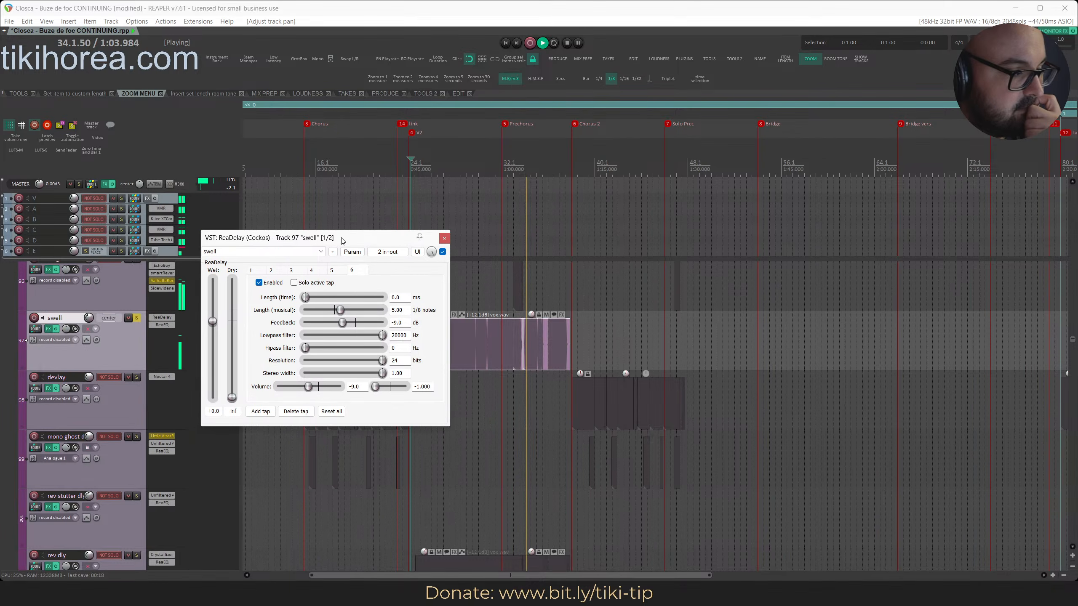
{"action": "left_click", "coordinate": [251, 272]}
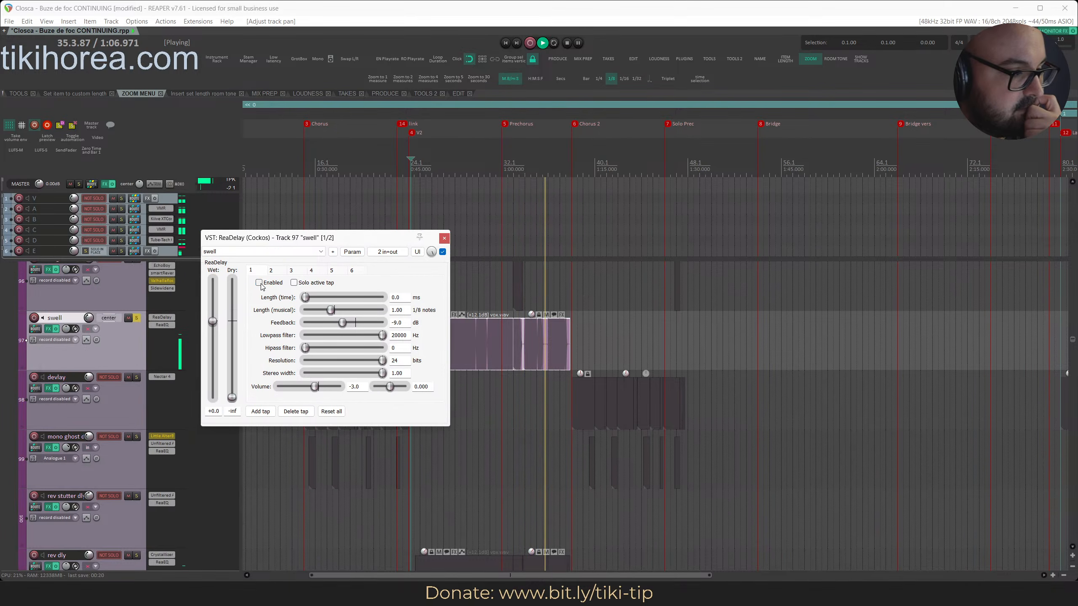
{"action": "left_click", "coordinate": [291, 270]}
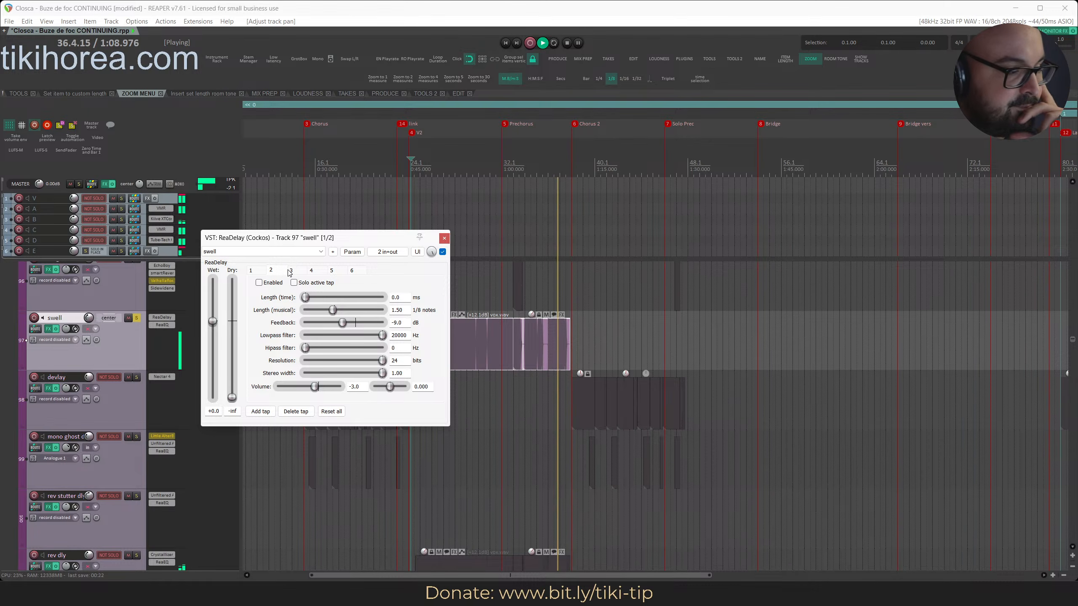
{"action": "left_click", "coordinate": [307, 271]}
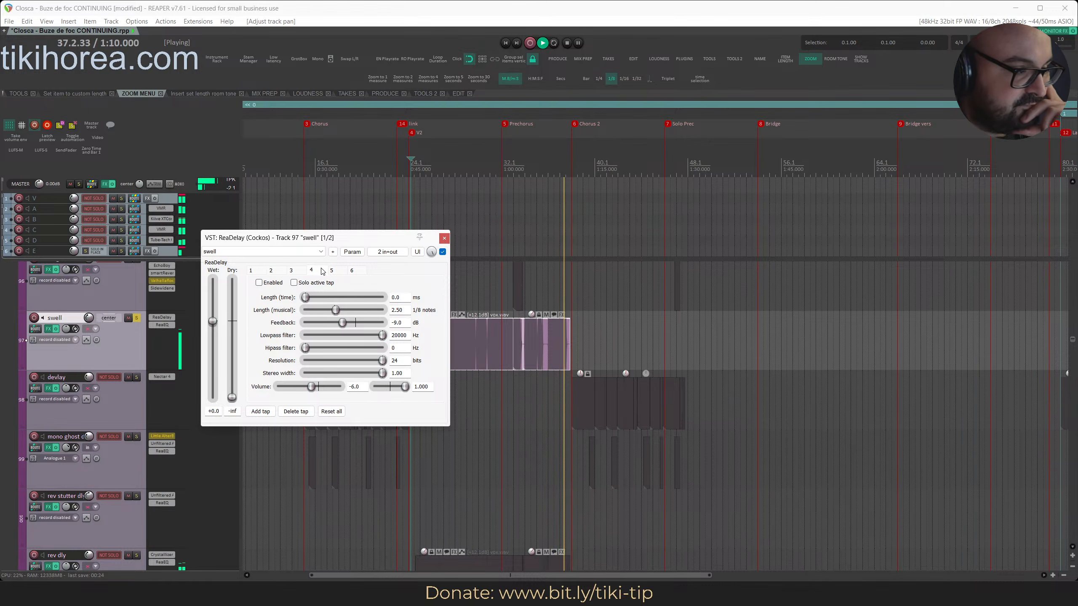
{"action": "left_click", "coordinate": [279, 284]}
{"action": "left_click", "coordinate": [351, 271]}
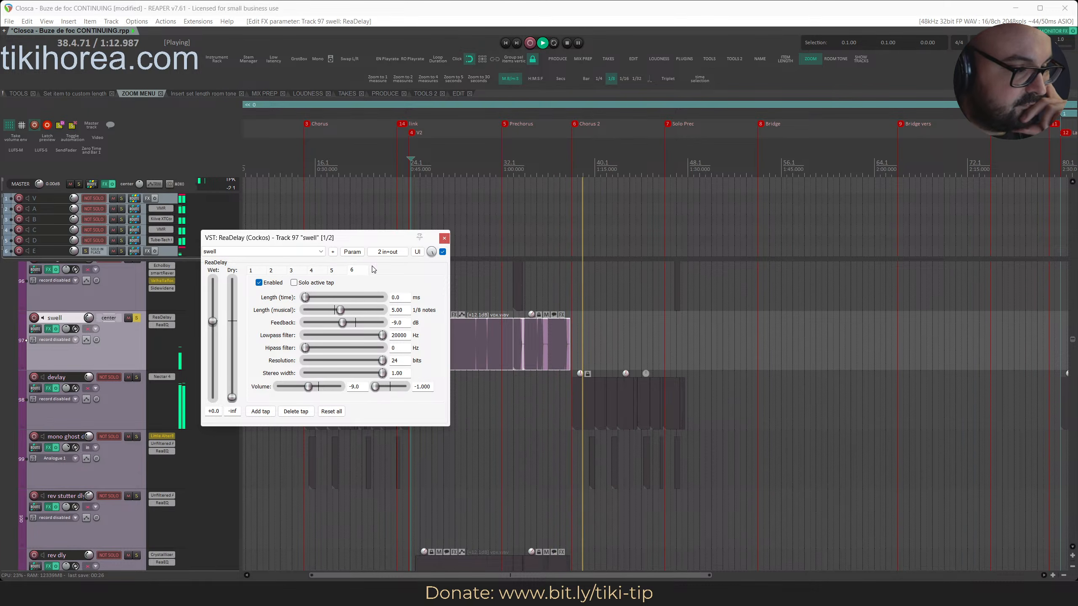
{"action": "left_click", "coordinate": [443, 238]}
{"action": "left_click", "coordinate": [408, 159]}
{"action": "key", "text": "ctrl+s"}
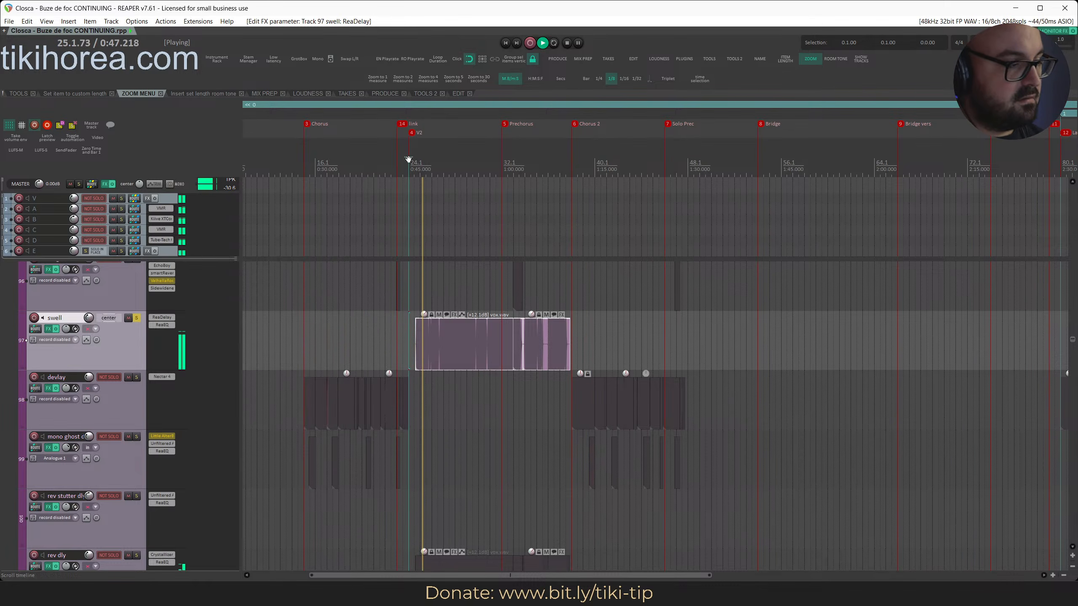
Reopen the swell track's ReaDelay and review the settings of taps 1 to 6 during playback
{"action": "left_click", "coordinate": [161, 317]}
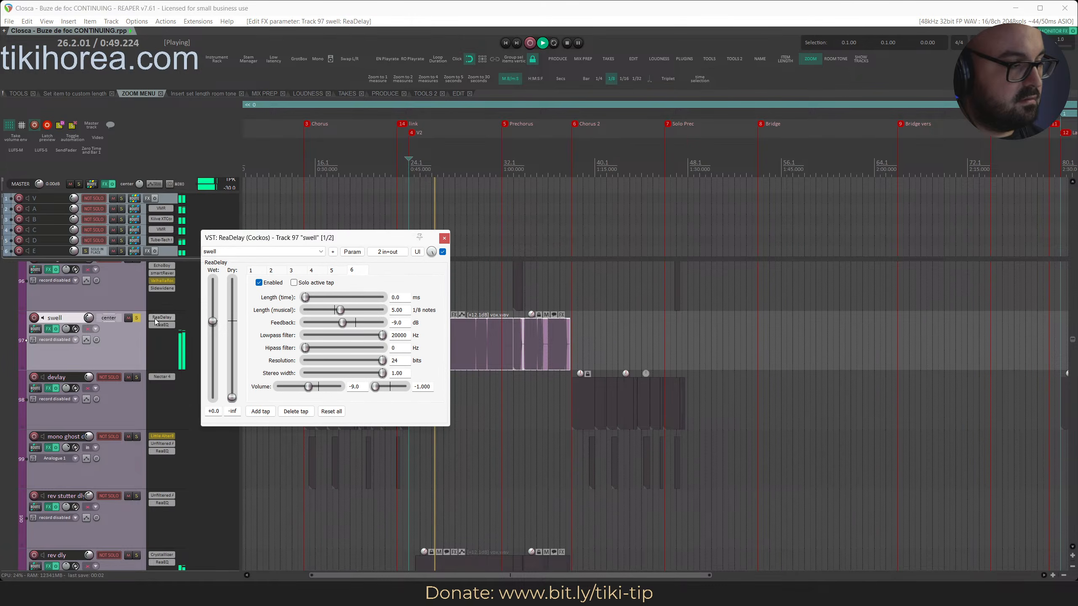
{"action": "left_click", "coordinate": [251, 271]}
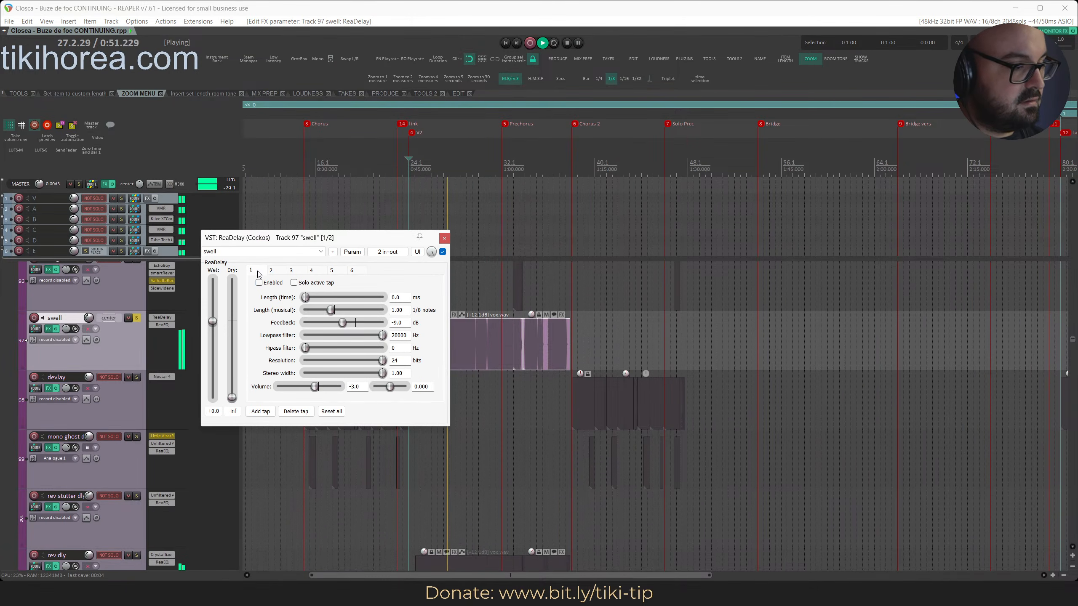
{"action": "left_click", "coordinate": [273, 271]}
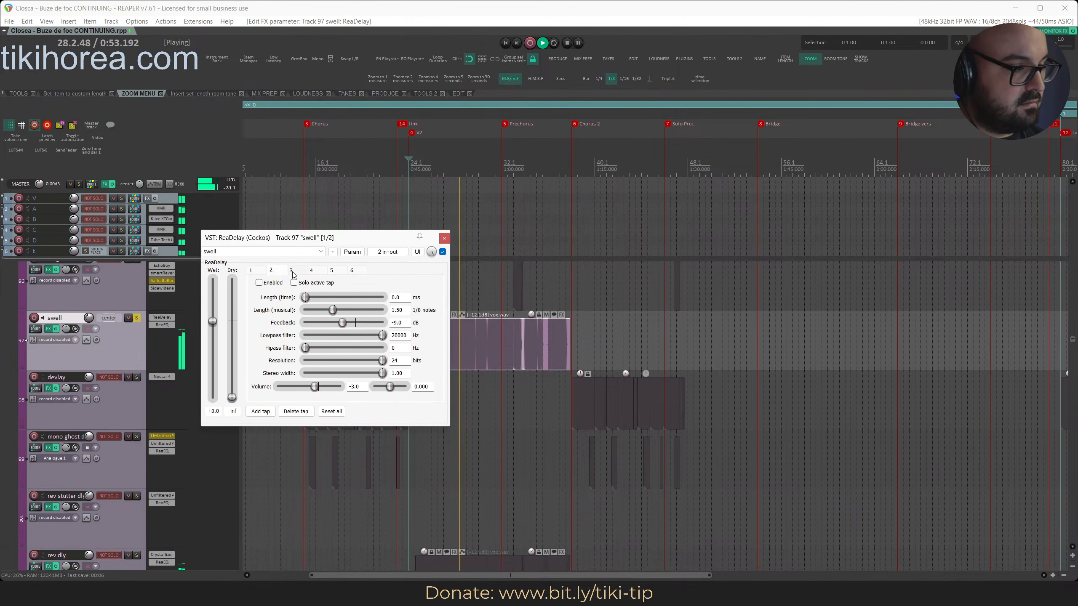
{"action": "left_click", "coordinate": [293, 272]}
{"action": "left_click", "coordinate": [315, 272]}
{"action": "left_click", "coordinate": [332, 272]}
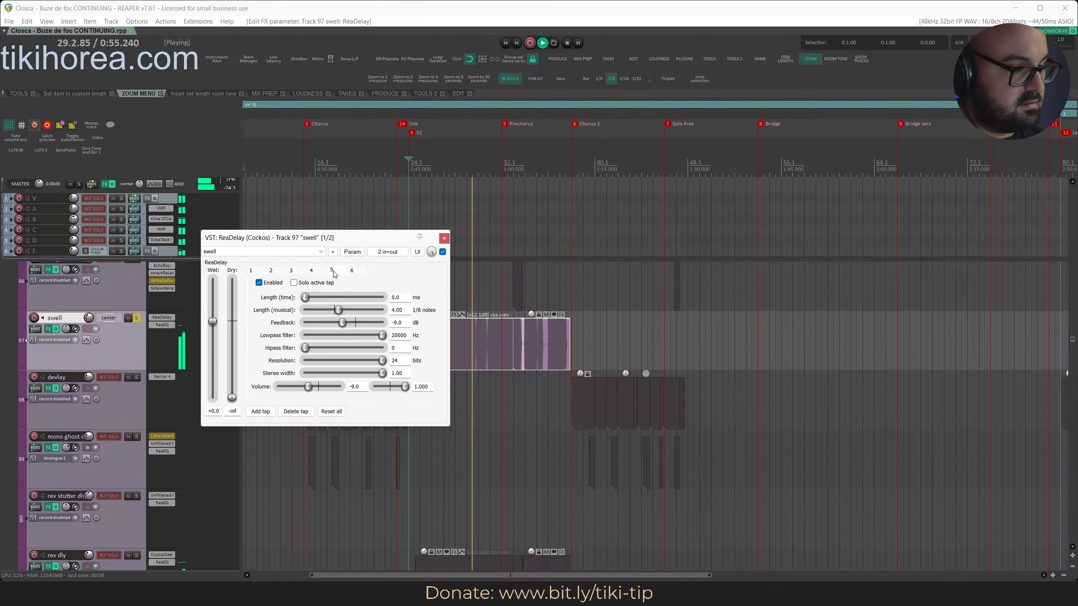
{"action": "left_click", "coordinate": [354, 272]}
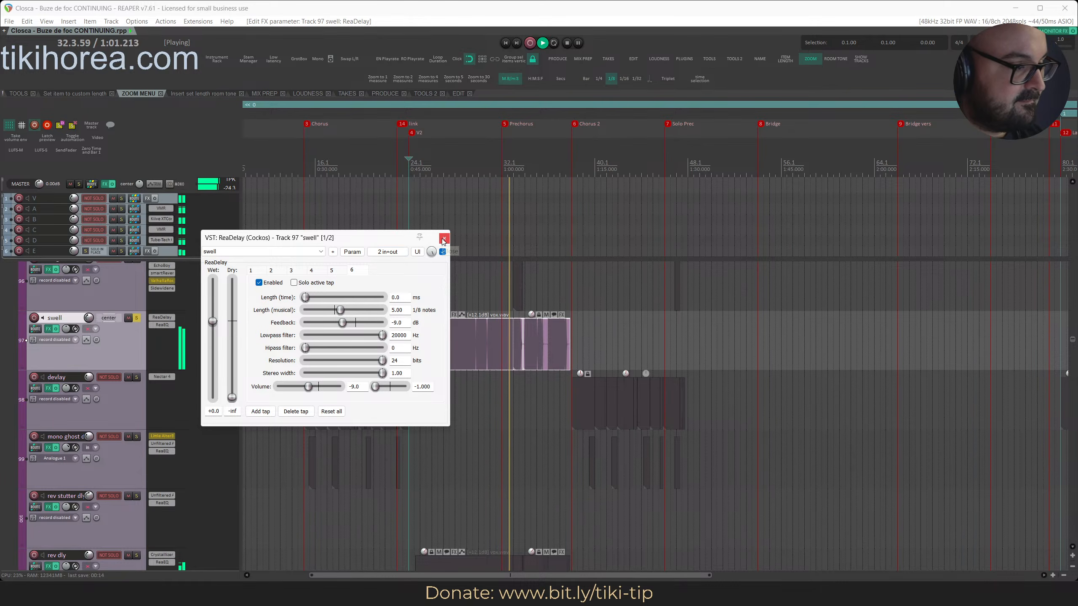
{"action": "left_click", "coordinate": [271, 269]}
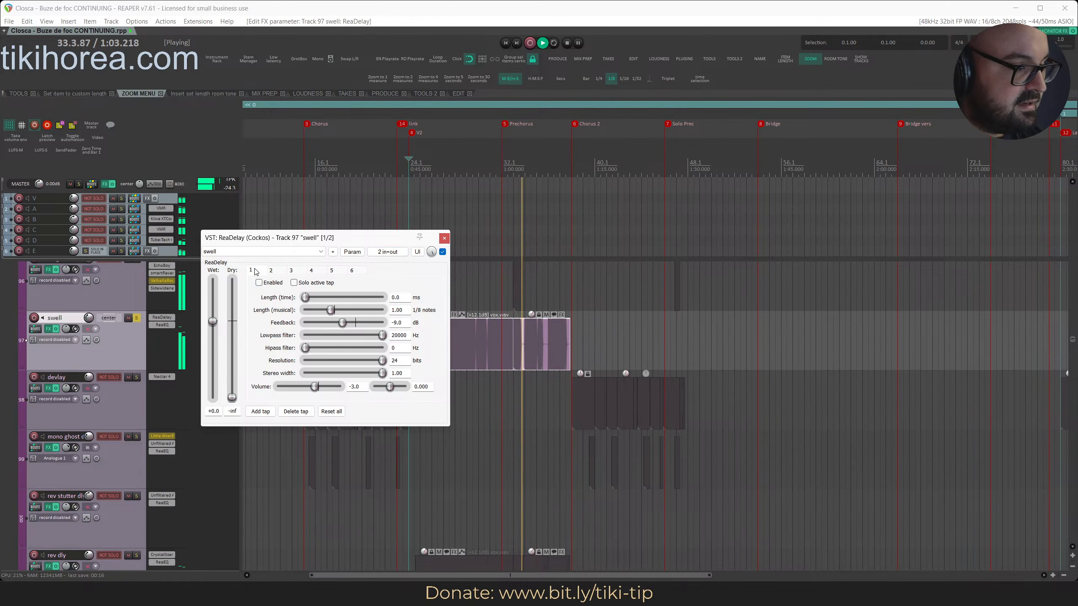
{"action": "left_click", "coordinate": [291, 271]}
{"action": "left_click", "coordinate": [311, 270]}
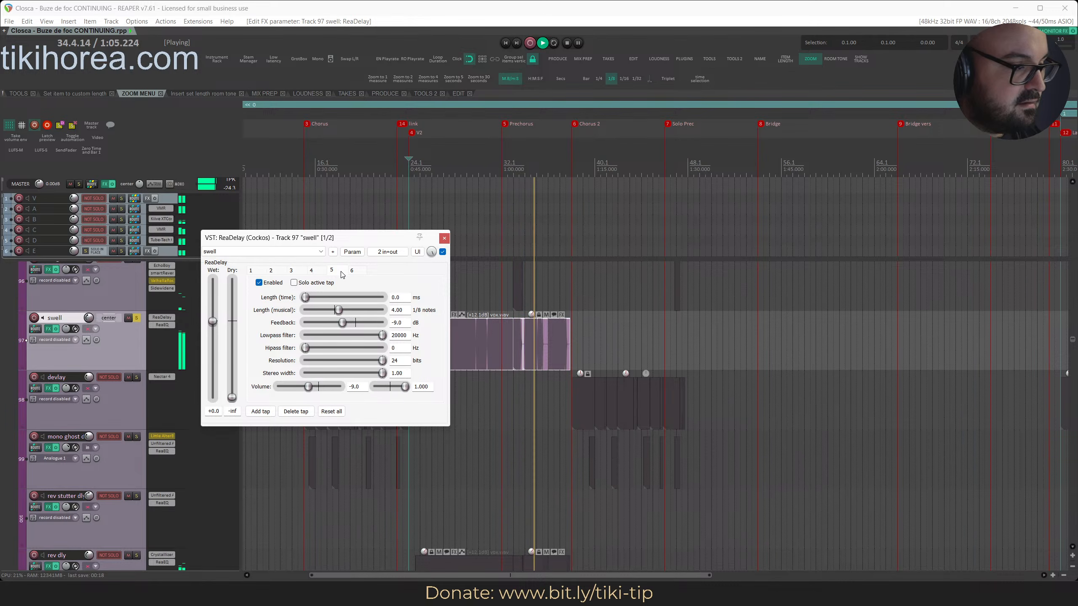
{"action": "left_click", "coordinate": [362, 272]}
{"action": "left_click", "coordinate": [271, 269]}
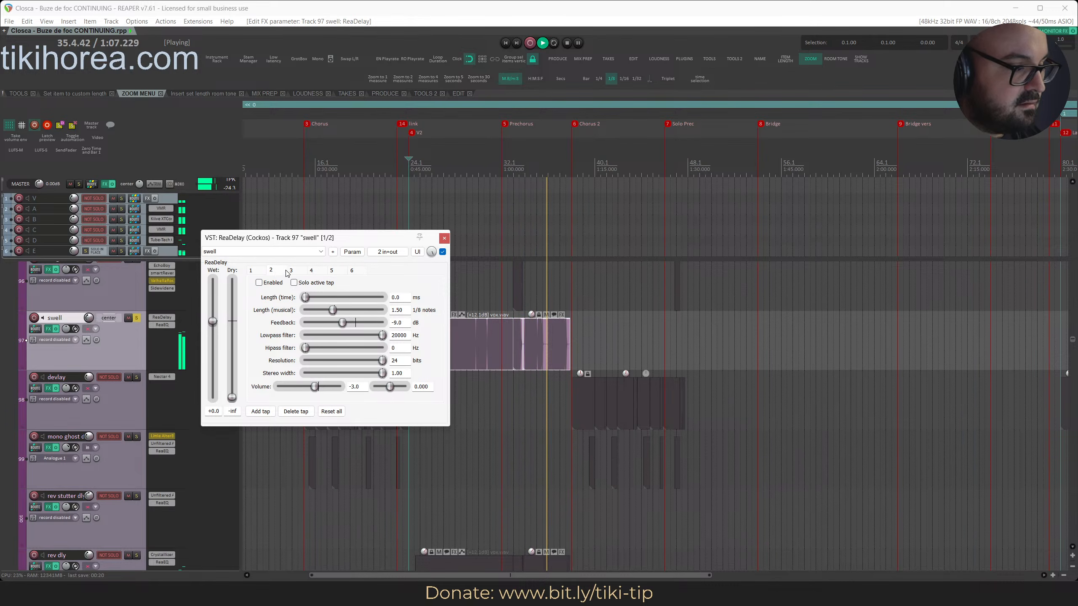
{"action": "left_click", "coordinate": [297, 270]}
{"action": "left_click", "coordinate": [315, 270]}
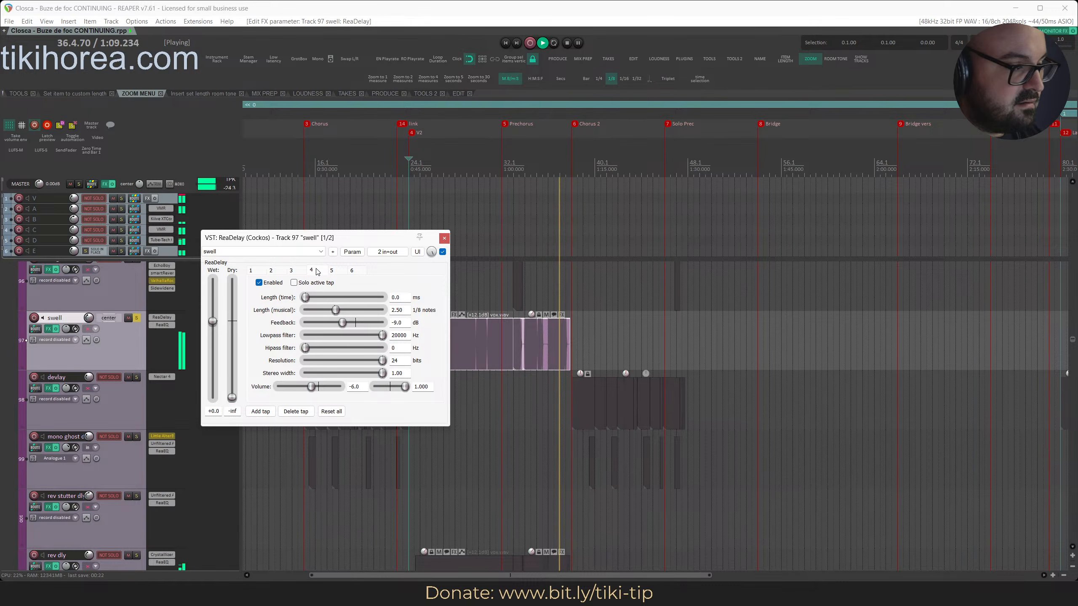
{"action": "left_click", "coordinate": [336, 271]}
{"action": "left_click", "coordinate": [355, 272]}
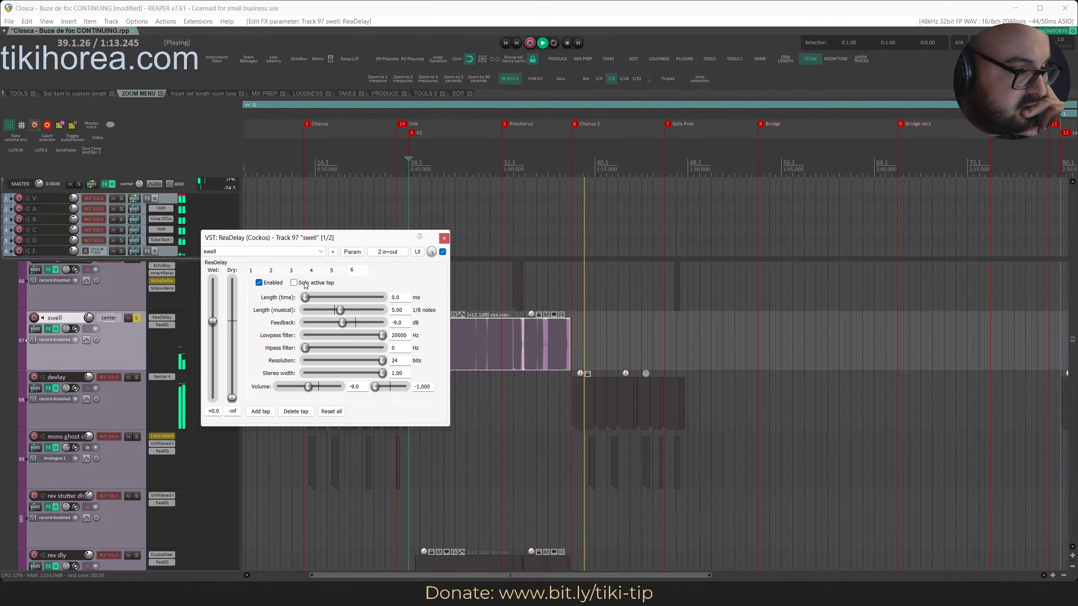
Delete the two disabled taps at the start of the swell track's ReaDelay and check the remaining taps
{"action": "left_click", "coordinate": [251, 270]}
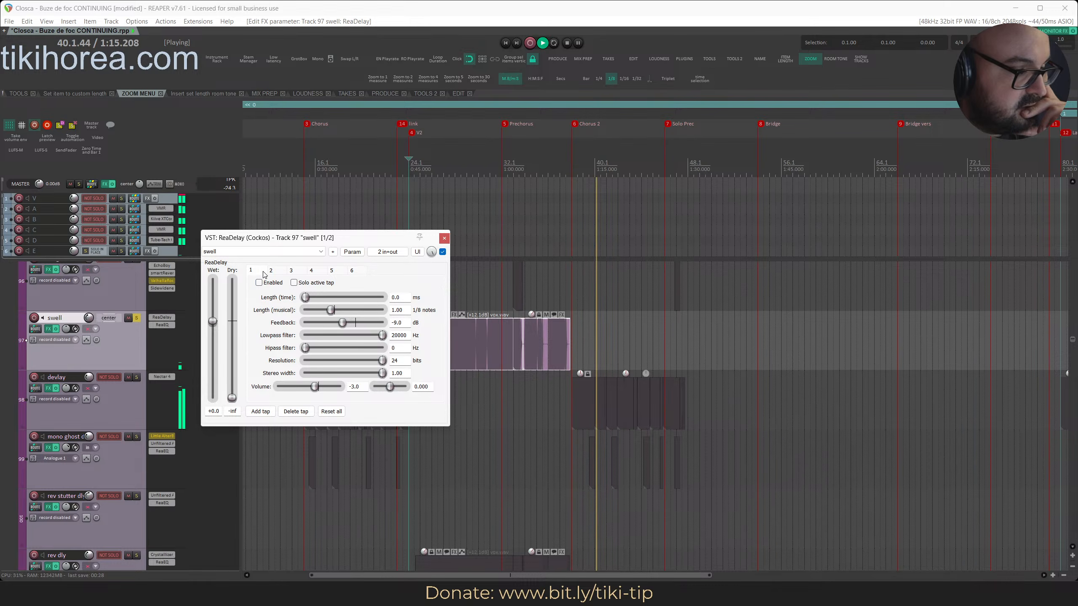
{"action": "left_click", "coordinate": [294, 410]}
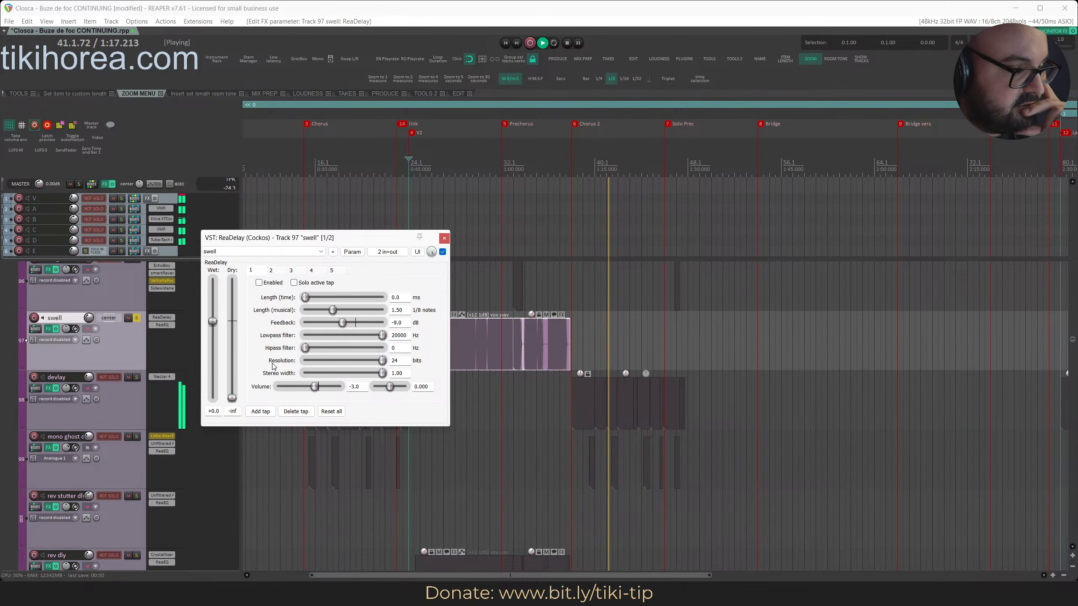
{"action": "left_click", "coordinate": [294, 411]}
{"action": "left_click", "coordinate": [291, 271]}
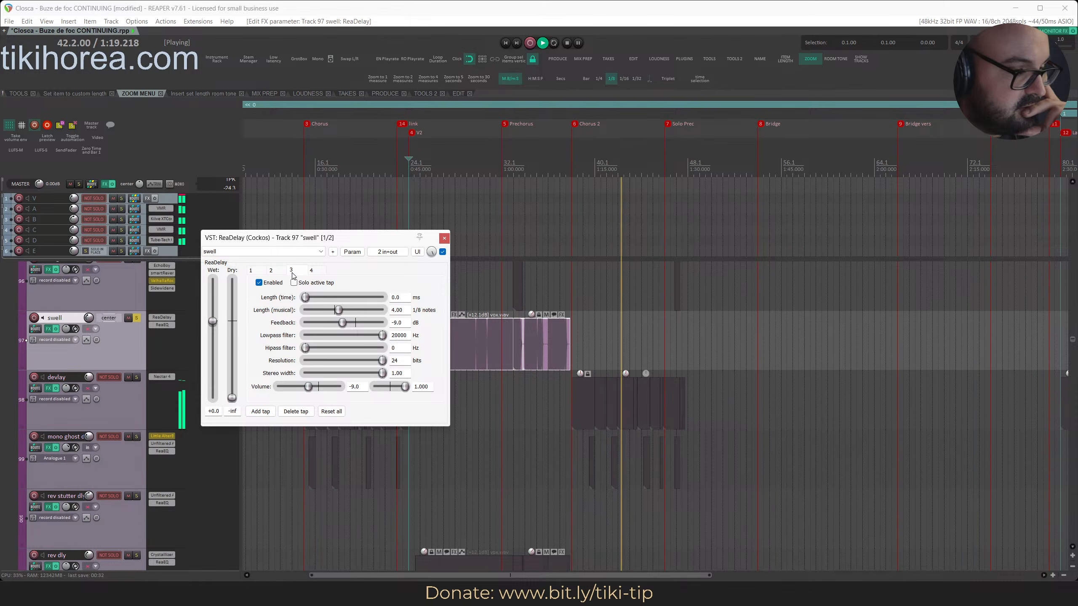
{"action": "left_click", "coordinate": [314, 270]}
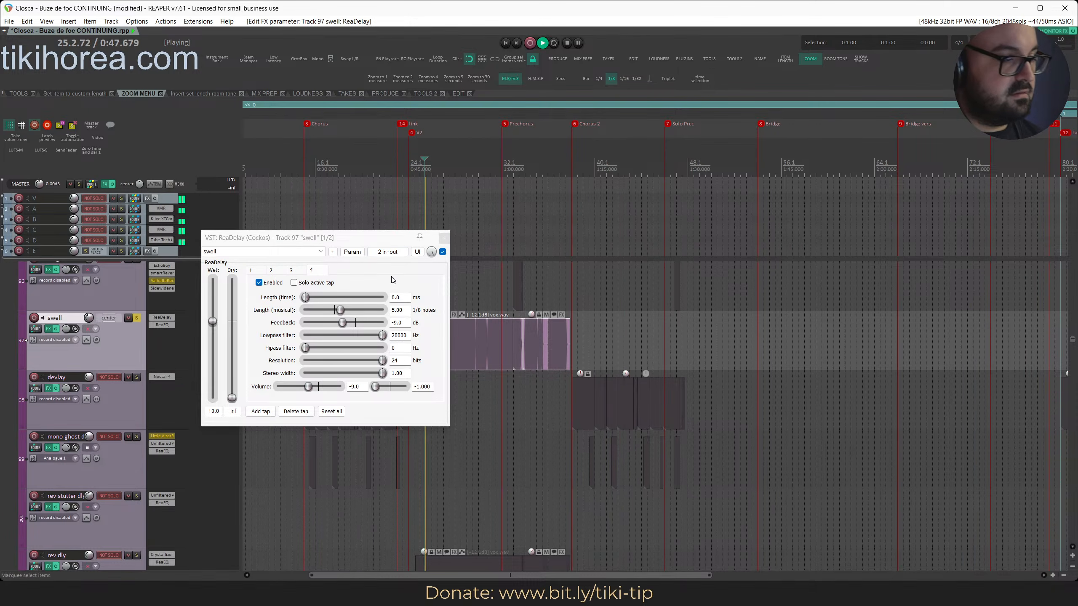
Replay the verse with ReaDelay open and set the stereo width of tap 1 to 0
{"action": "left_click_drag", "start_coordinate": [379, 244], "coordinate": [438, 237]}
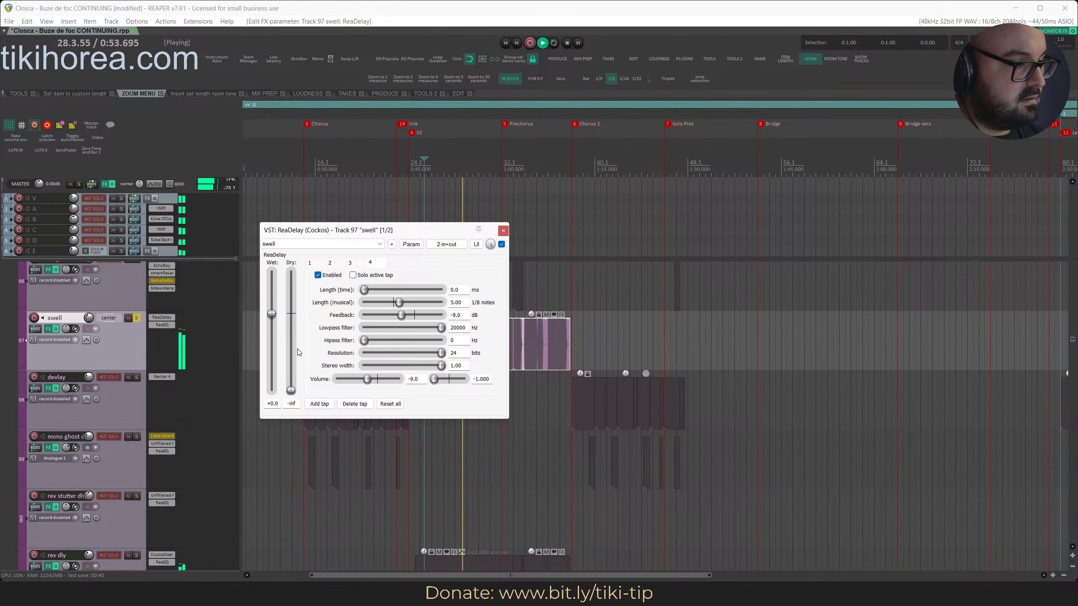
{"action": "left_click_drag", "start_coordinate": [295, 306], "coordinate": [304, 265]}
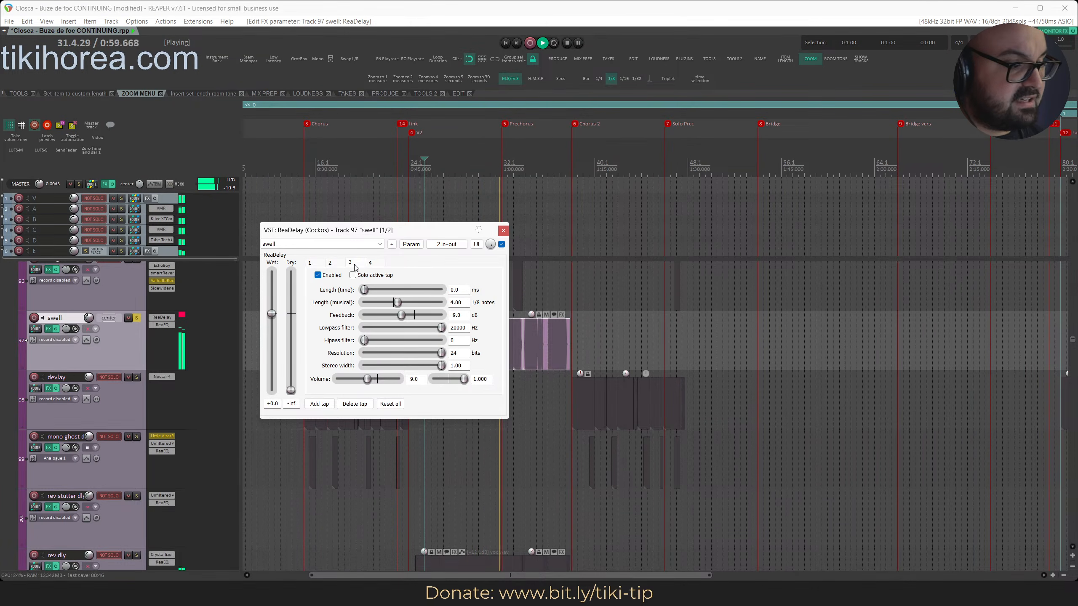
{"action": "left_click", "coordinate": [370, 263]}
{"action": "left_click", "coordinate": [313, 266]}
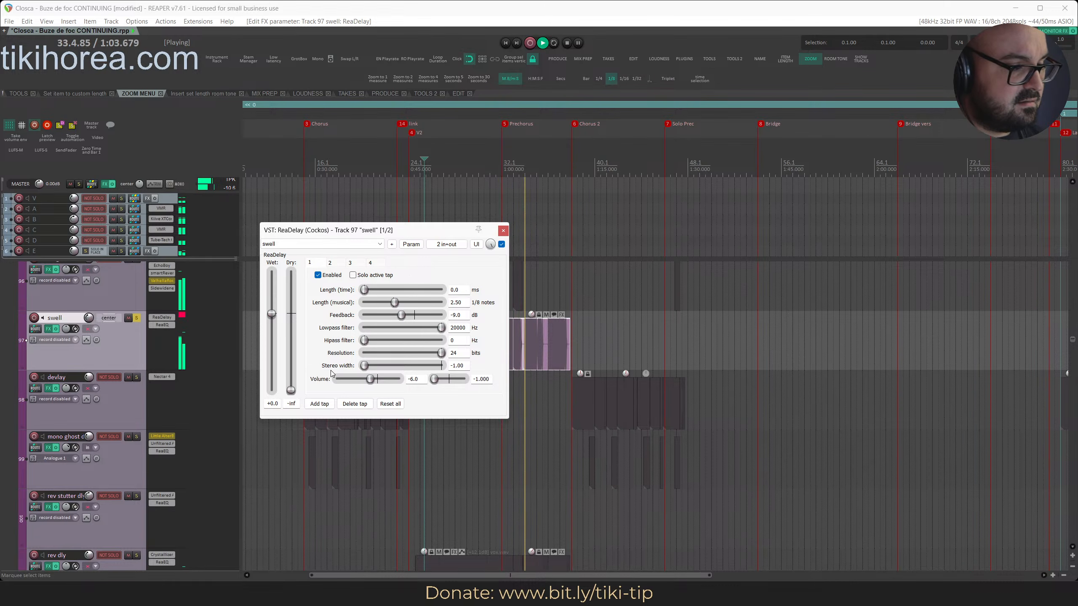
{"action": "left_click_drag", "start_coordinate": [394, 366], "coordinate": [418, 369]}
{"action": "type", "text": "0"}
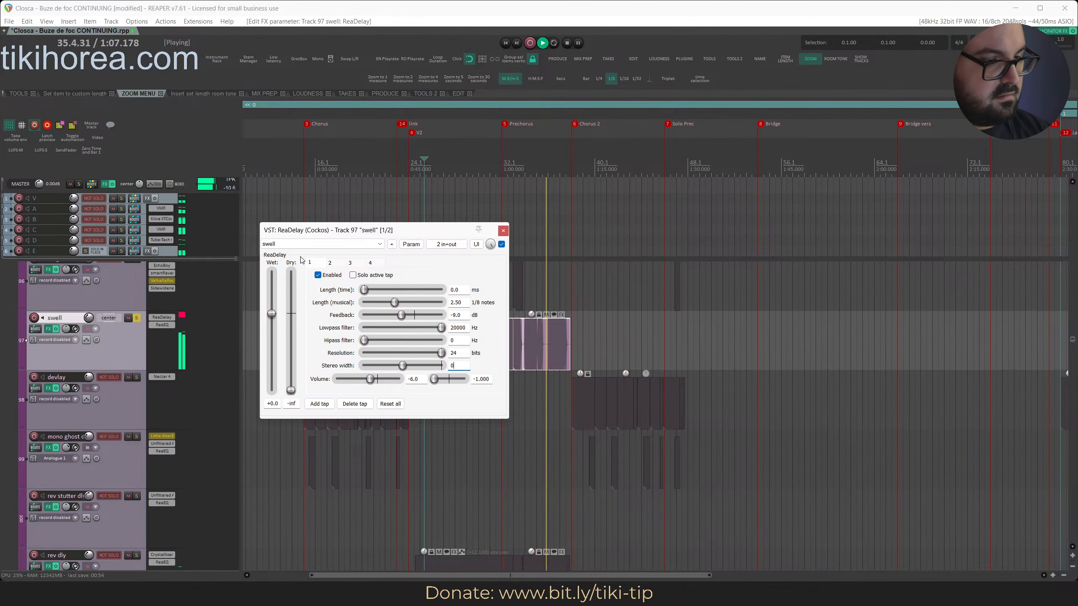
Set the stereo width of the remaining taps 2, 3 and 4 in the swell track's ReaDelay to 0
{"action": "left_click", "coordinate": [331, 264]}
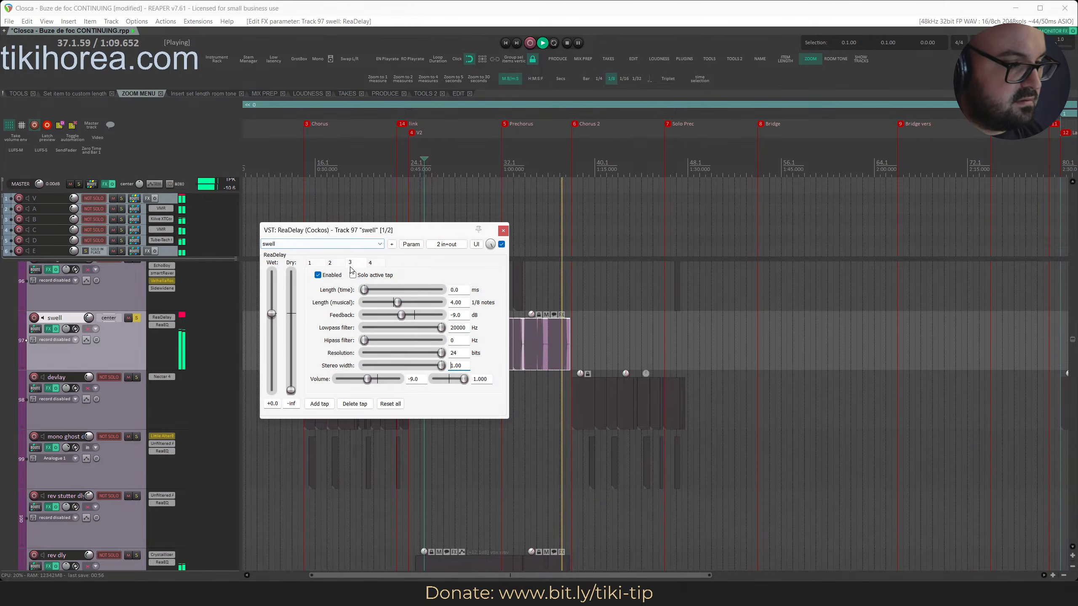
{"action": "left_click", "coordinate": [362, 264]}
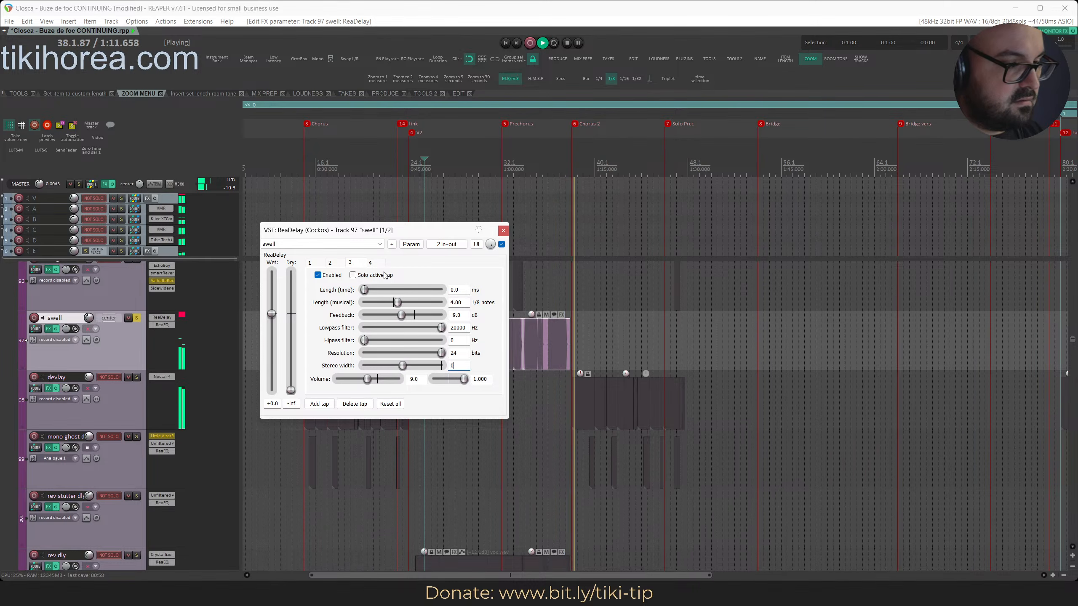
{"action": "left_click", "coordinate": [370, 262]}
{"action": "type", "text": "00"}
{"action": "key", "text": "Return"}
Replay verse two while rechecking the swell track's ReaDelay taps, and close the plugin
{"action": "left_click", "coordinate": [429, 192]}
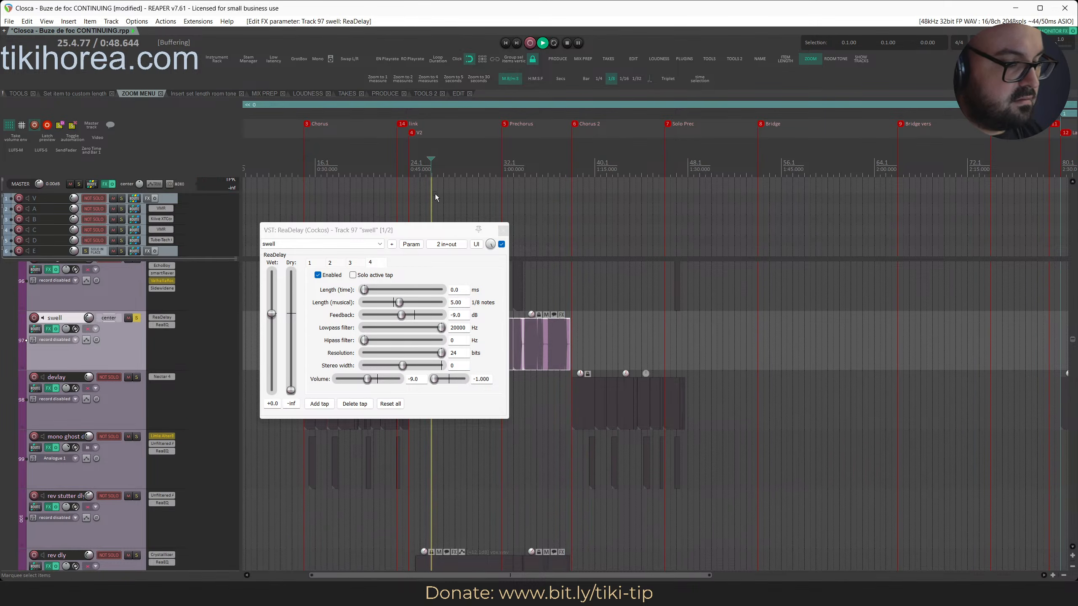
{"action": "left_click_drag", "start_coordinate": [421, 233], "coordinate": [477, 215]}
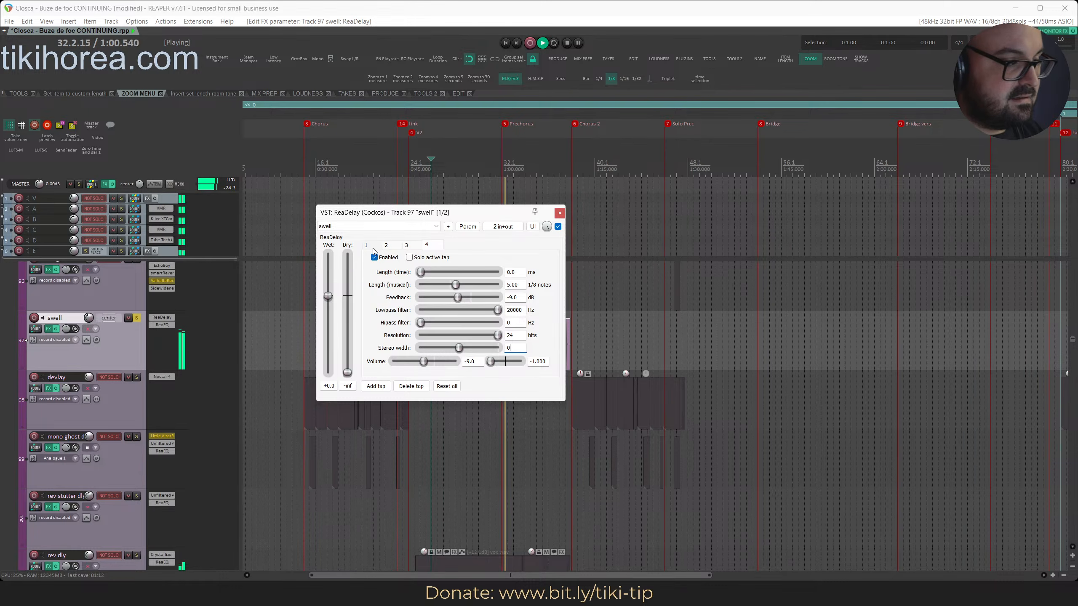
{"action": "left_click", "coordinate": [386, 245]}
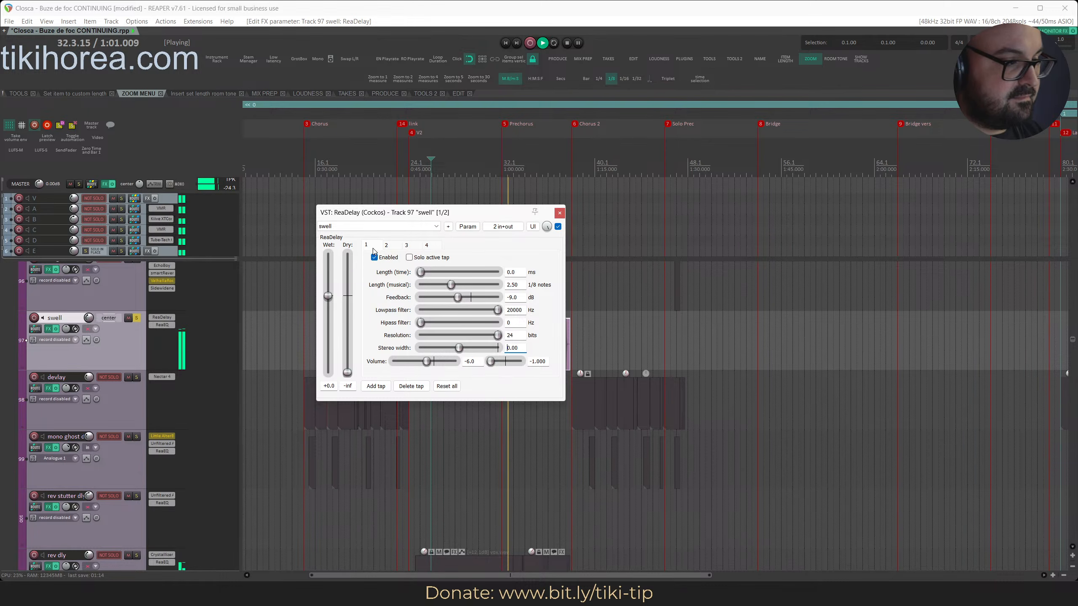
{"action": "left_click", "coordinate": [427, 246]}
{"action": "left_click", "coordinate": [559, 213]}
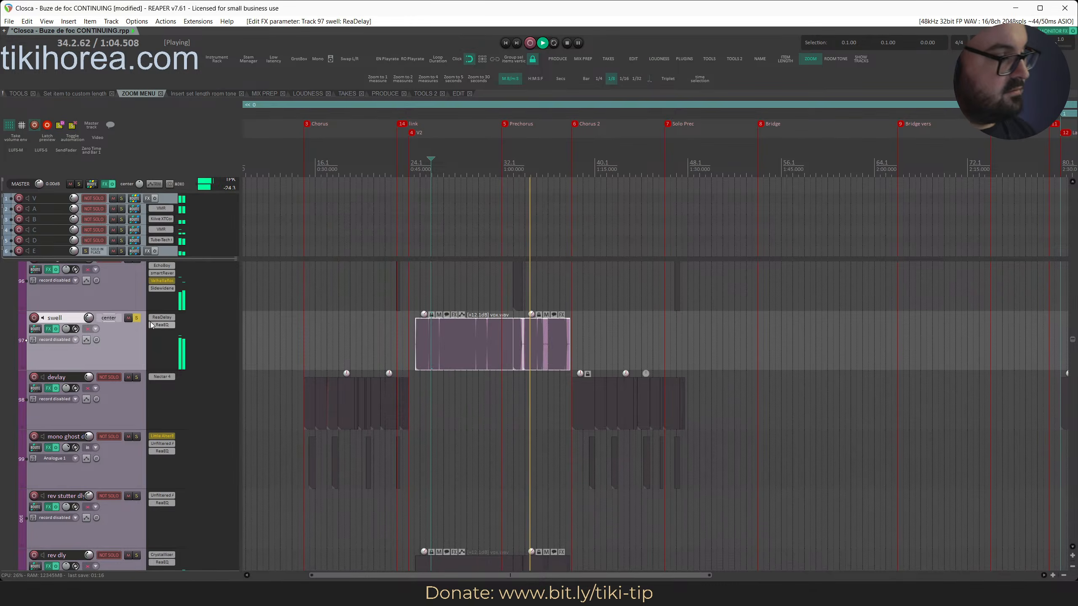
Clear the solo, save the project and mute the swell track while replaying from V2
{"action": "key", "text": "alt+F6"}
{"action": "key", "text": "ctrl+s"}
{"action": "left_click", "coordinate": [419, 157]}
{"action": "left_click", "coordinate": [128, 318]}
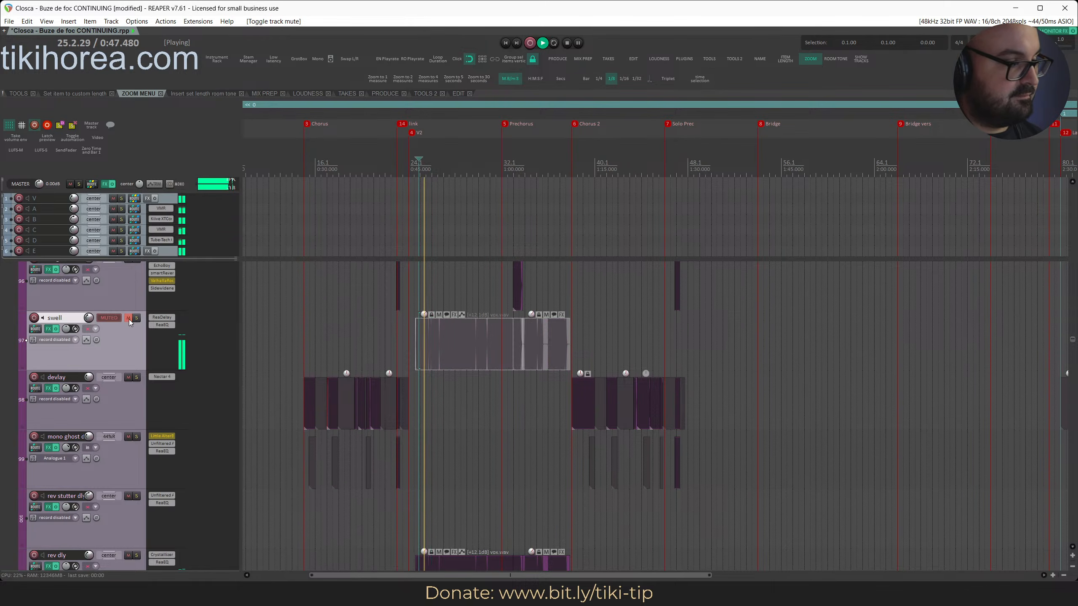
Solo rev dly, narrow its ReaEQ with the high pass at about 574 Hz and a lower low pass, clear the solo and save
{"action": "scroll", "coordinate": [63, 536], "scroll_direction": "down", "scroll_amount": 1}
{"action": "scroll", "coordinate": [98, 536], "scroll_direction": "down", "scroll_amount": 1}
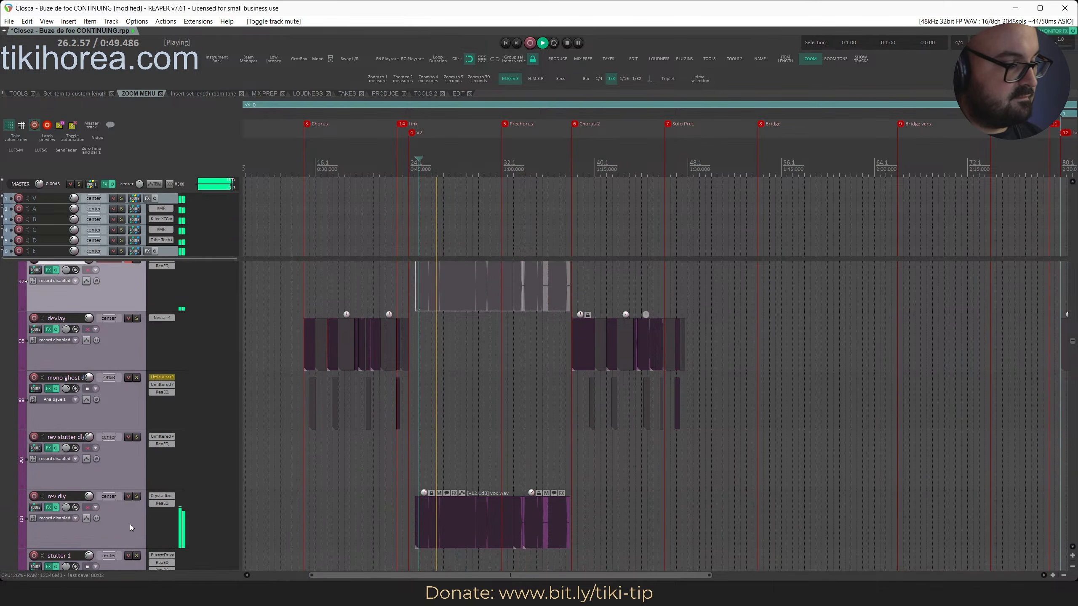
{"action": "key", "text": "s"}
{"action": "left_click", "coordinate": [162, 503]}
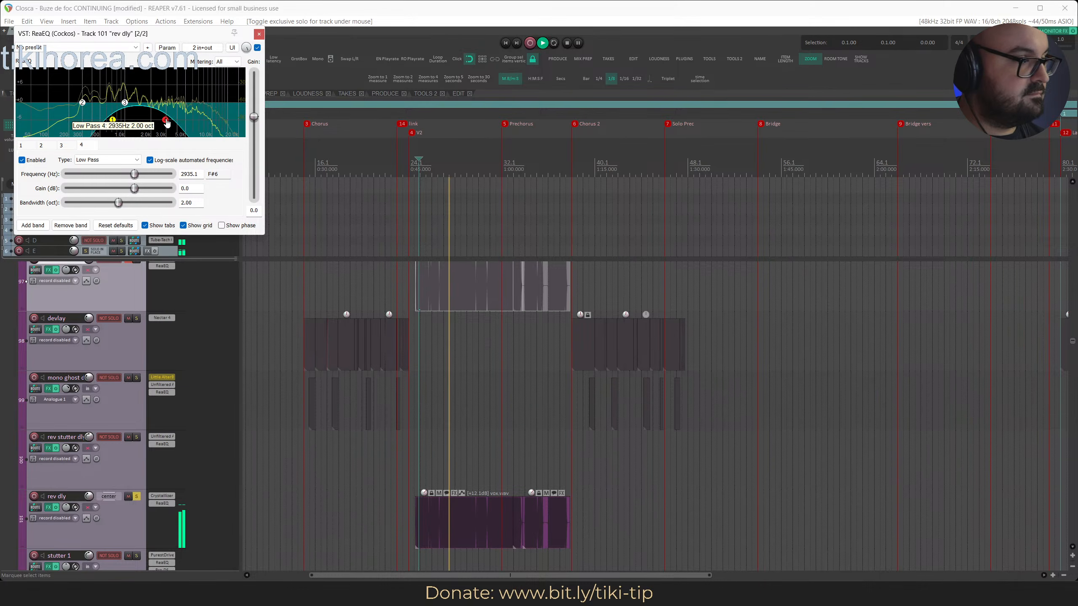
{"action": "left_click_drag", "start_coordinate": [83, 121], "coordinate": [105, 128]}
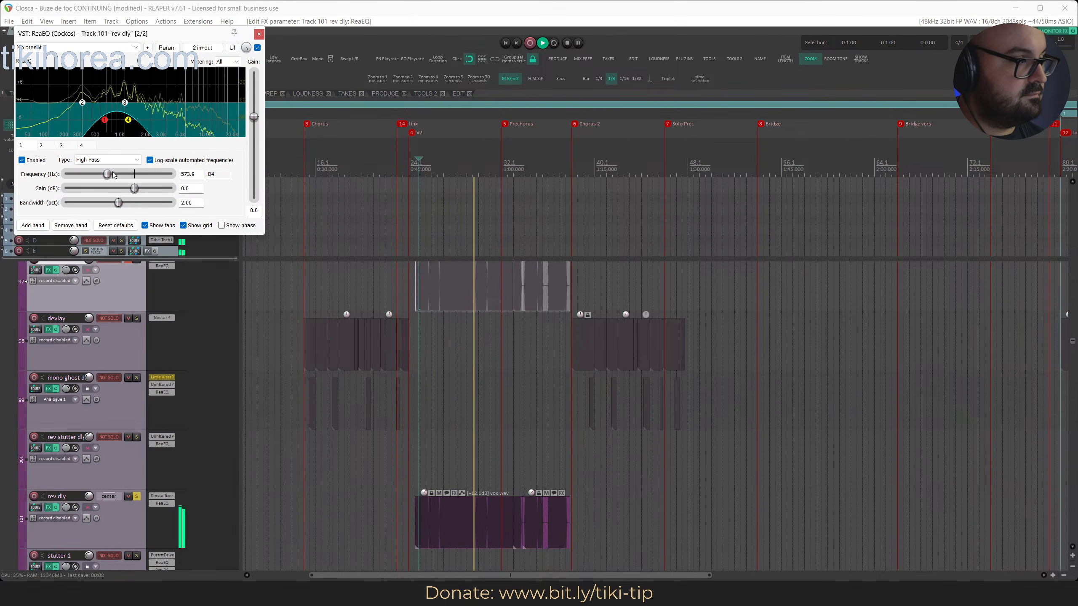
{"action": "left_click", "coordinate": [258, 34]}
{"action": "left_click", "coordinate": [418, 165]}
{"action": "key", "text": "alt+s"}
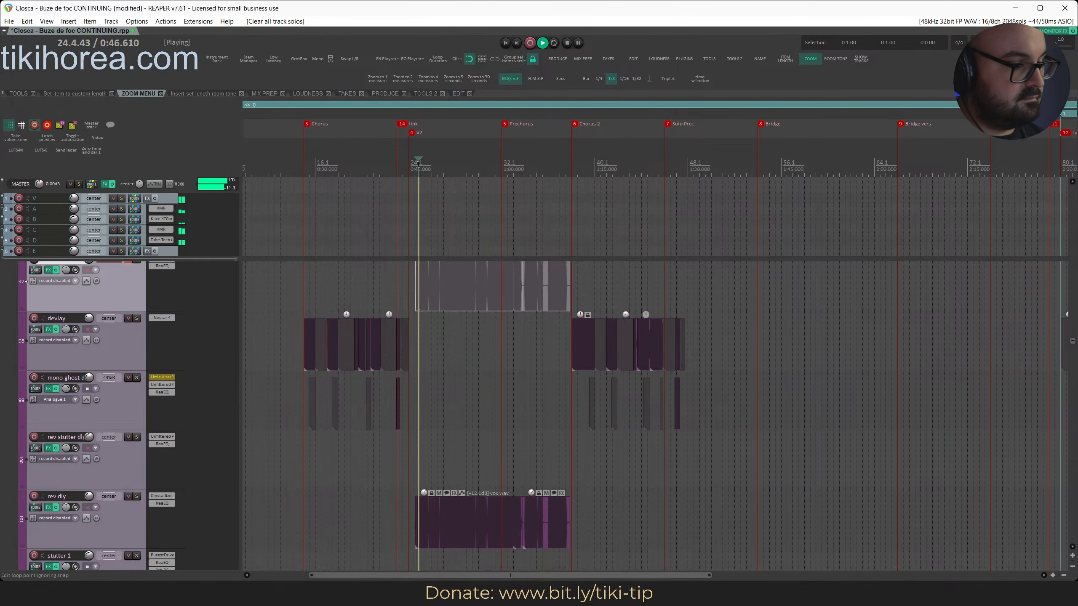
{"action": "key", "text": "ctrl+s"}
Lower the threshold and recycle of rev dly's Crystallizer, turn gate/duck toward duck, check the tweak settings and save the project
{"action": "left_click", "coordinate": [164, 497]}
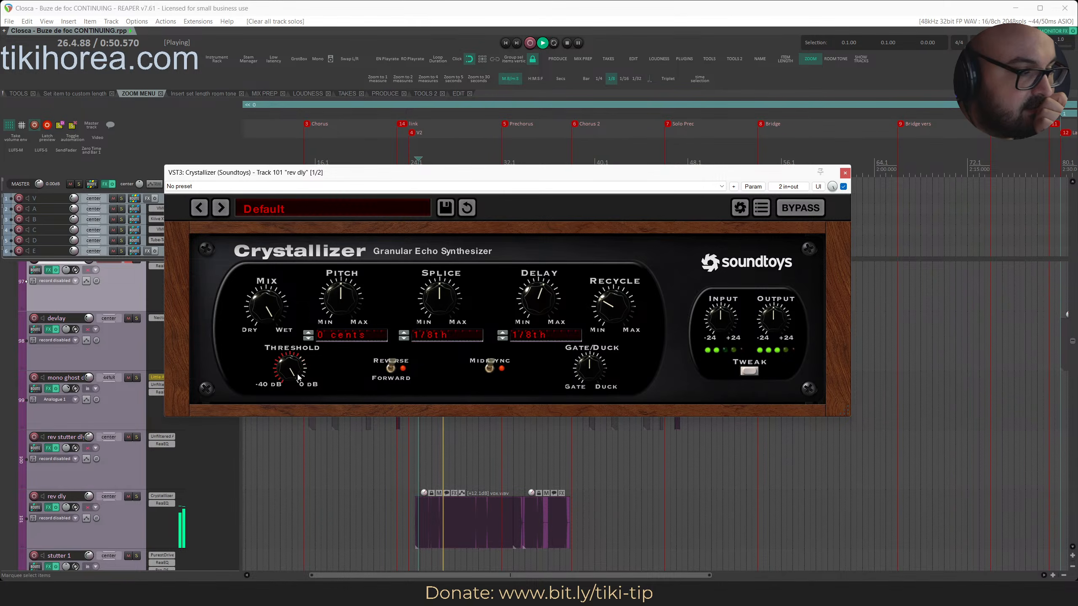
{"action": "left_click", "coordinate": [339, 311]}
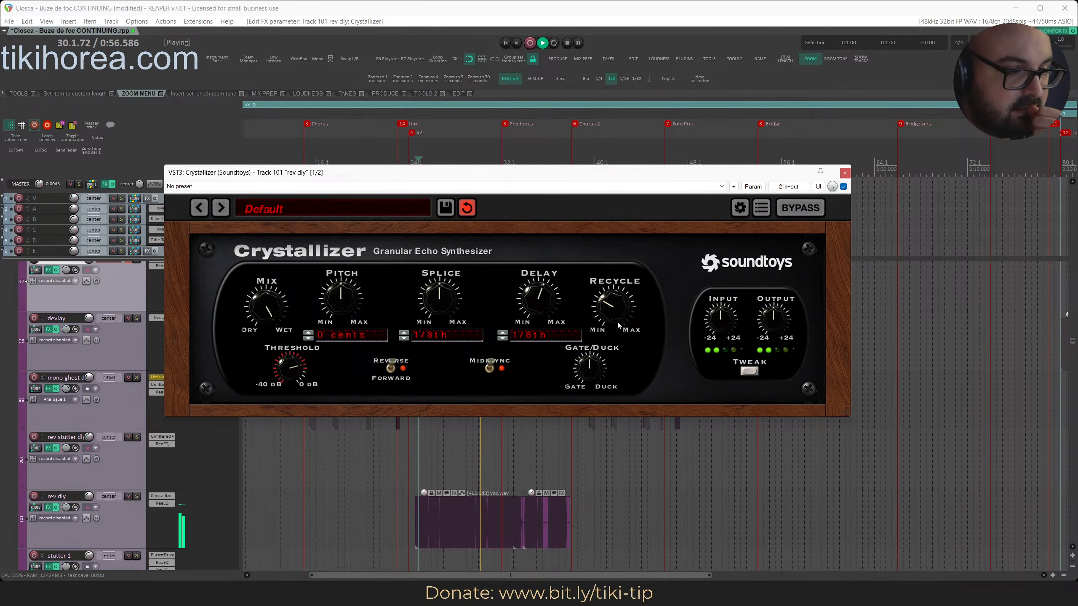
{"action": "left_click_drag", "start_coordinate": [613, 310], "coordinate": [604, 316]}
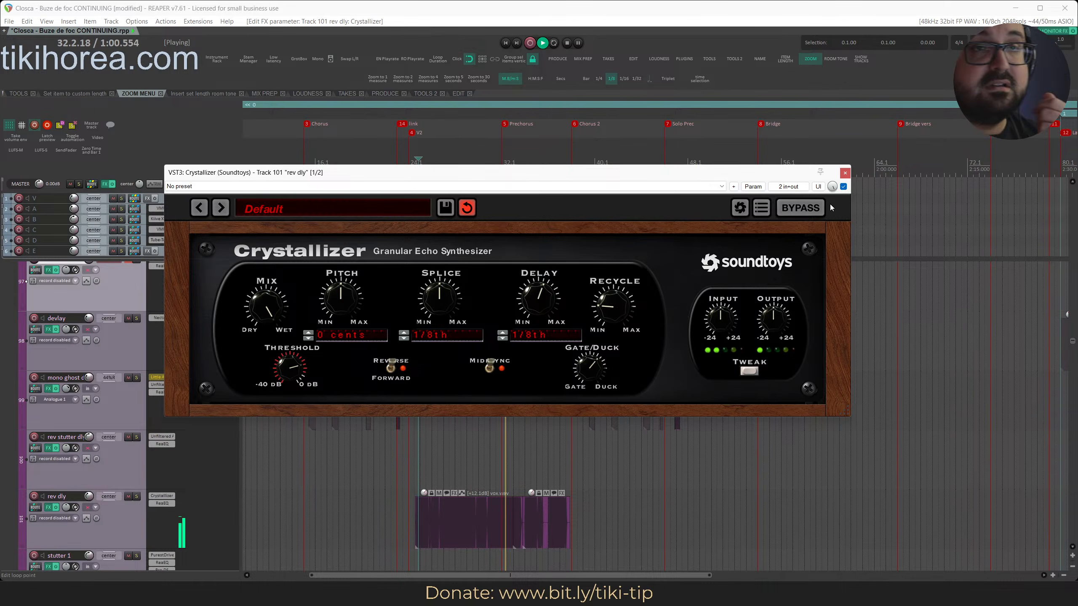
{"action": "left_click", "coordinate": [748, 372]}
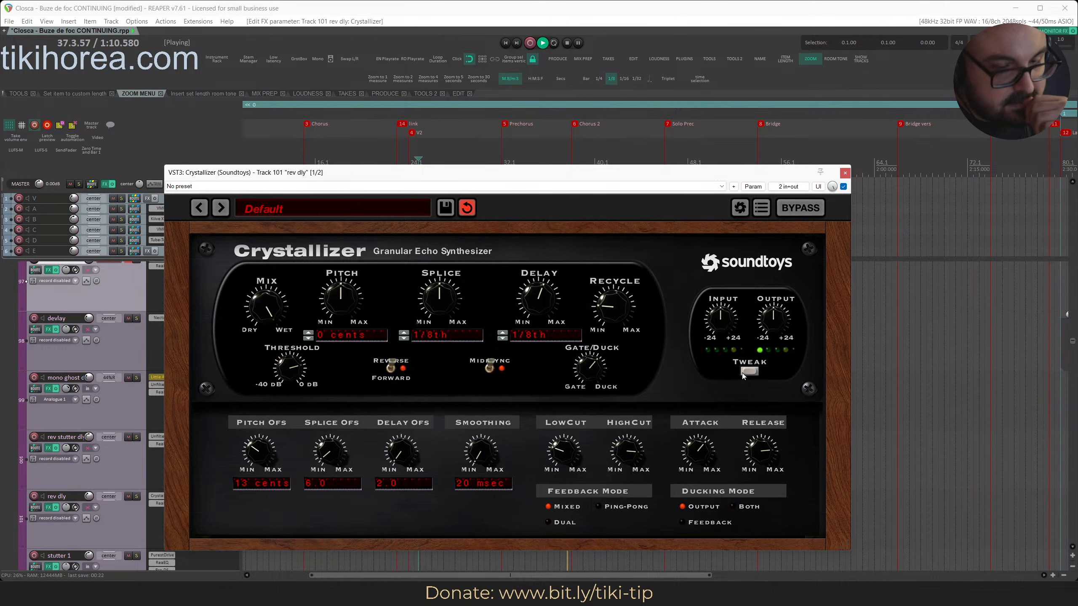
{"action": "left_click", "coordinate": [742, 372]}
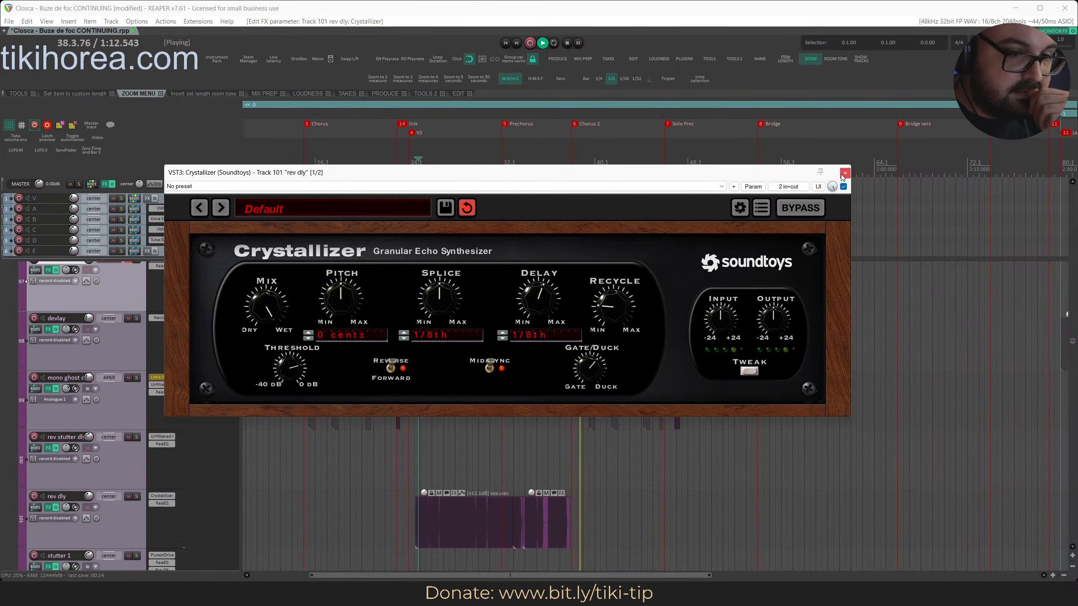
{"action": "left_click", "coordinate": [844, 173]}
{"action": "key", "text": "ctrl+s"}
{"action": "left_click", "coordinate": [430, 161]}
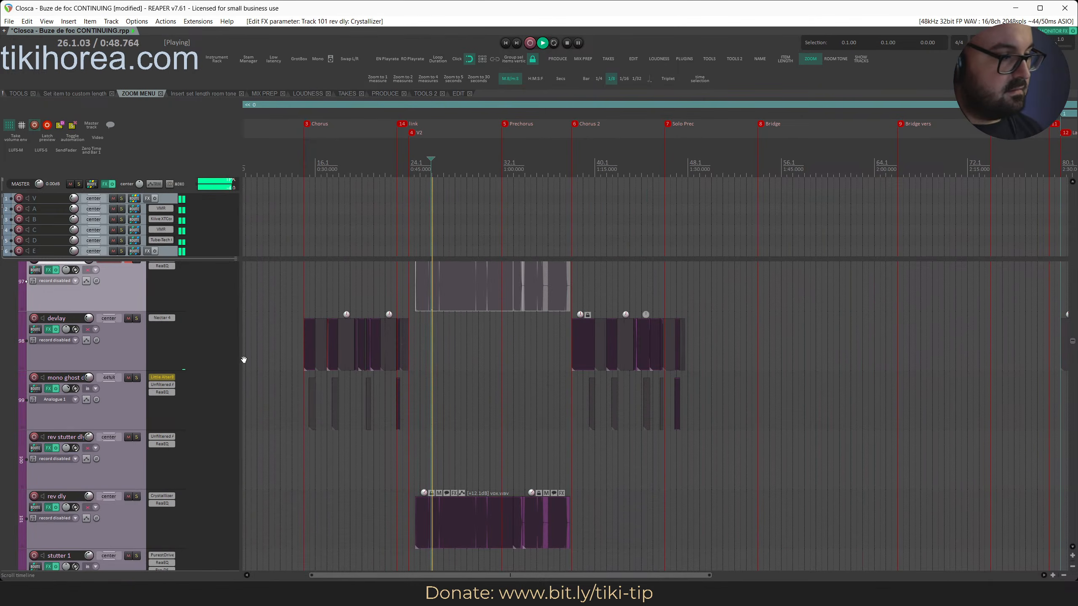
Solo rev dly, slightly raise its Crystallizer threshold, clear the solo, and save the project while replaying from V2
{"action": "left_click", "coordinate": [106, 515]}
{"action": "key", "text": "s"}
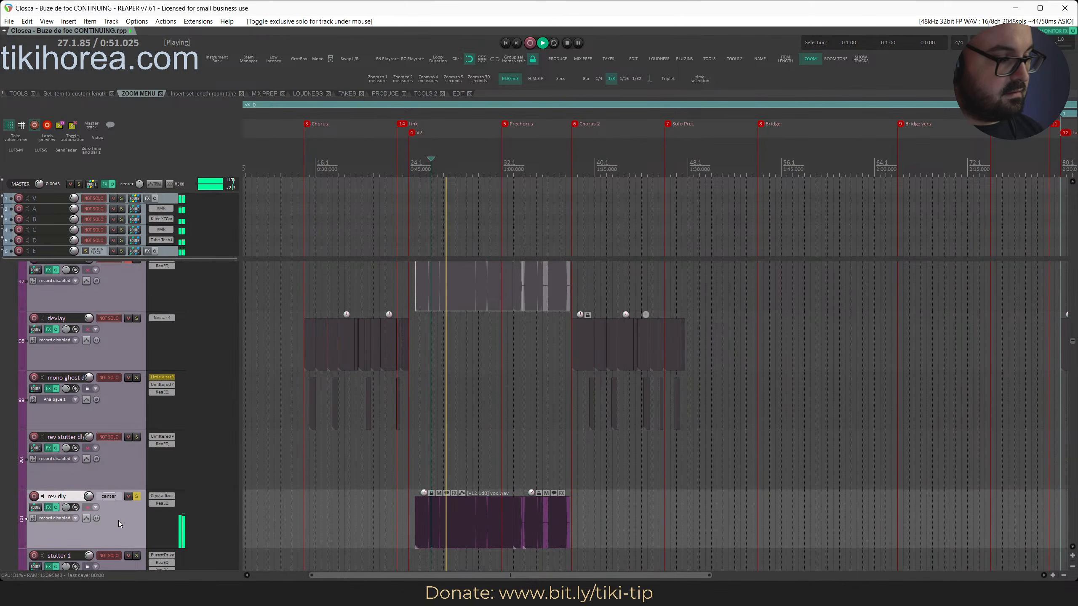
{"action": "left_click", "coordinate": [164, 497]}
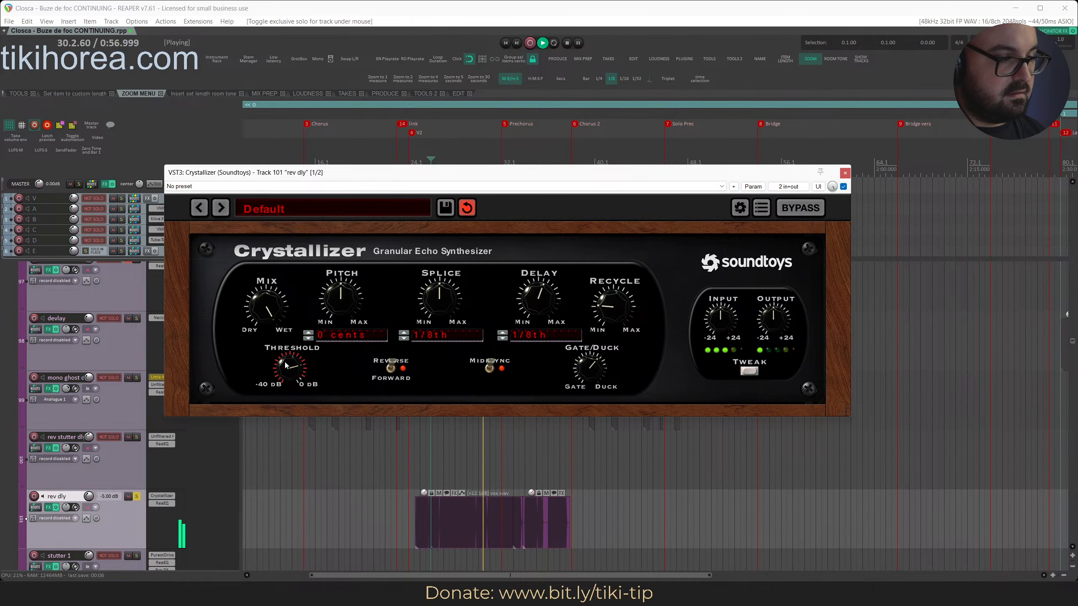
{"action": "left_click_drag", "start_coordinate": [299, 362], "coordinate": [288, 365]}
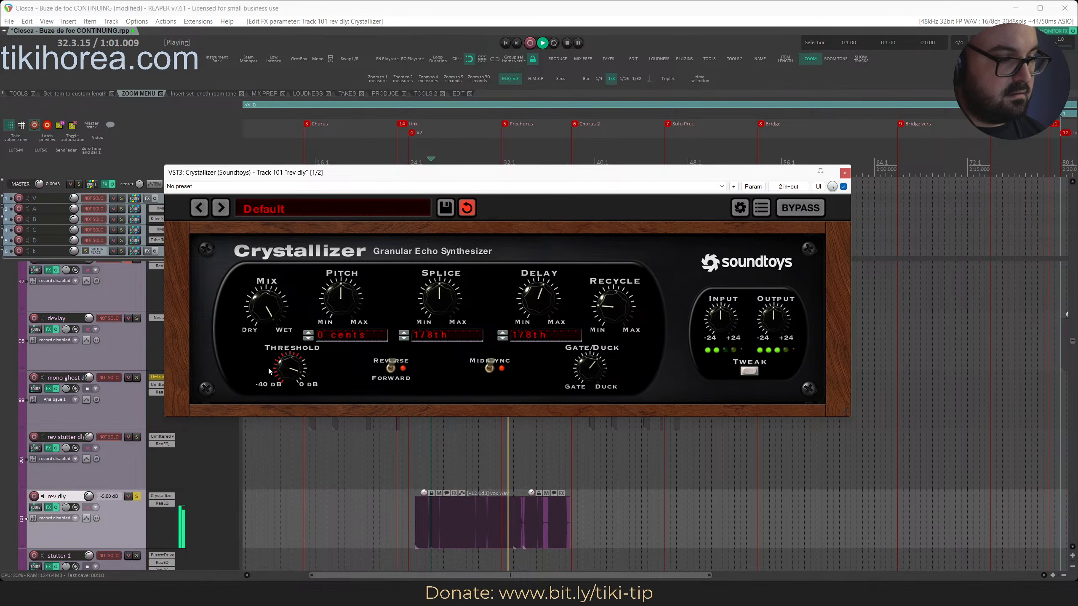
{"action": "left_click", "coordinate": [844, 174]}
{"action": "key", "text": "ctrl+F6"}
{"action": "left_click", "coordinate": [410, 163]}
{"action": "key", "text": "ctrl+s"}
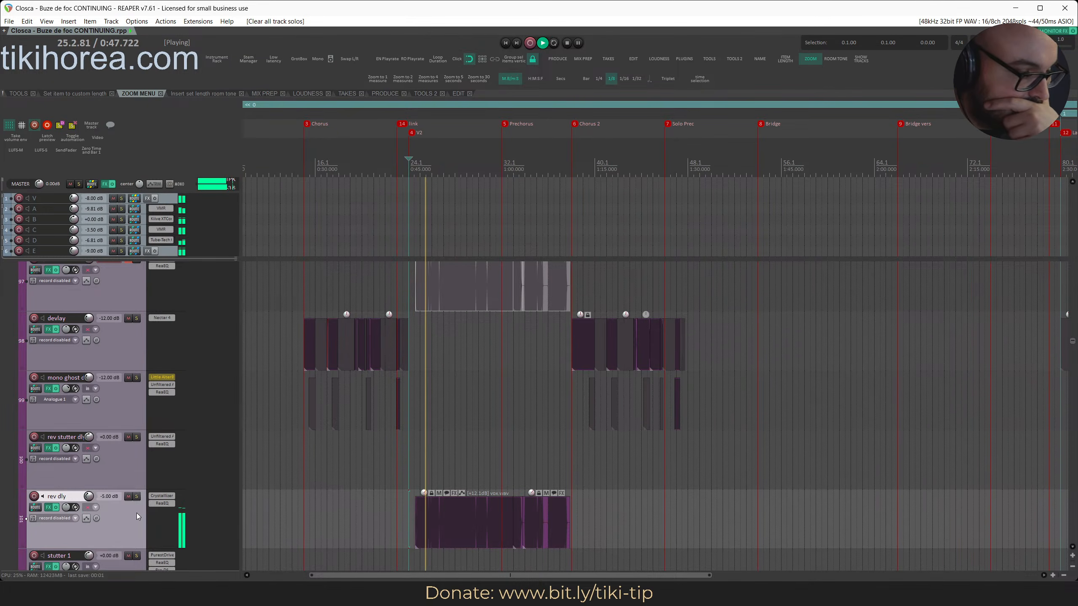
Add the Sidewidener II plugin to the rev dly track and close its window
{"action": "double_click", "coordinate": [149, 509]}
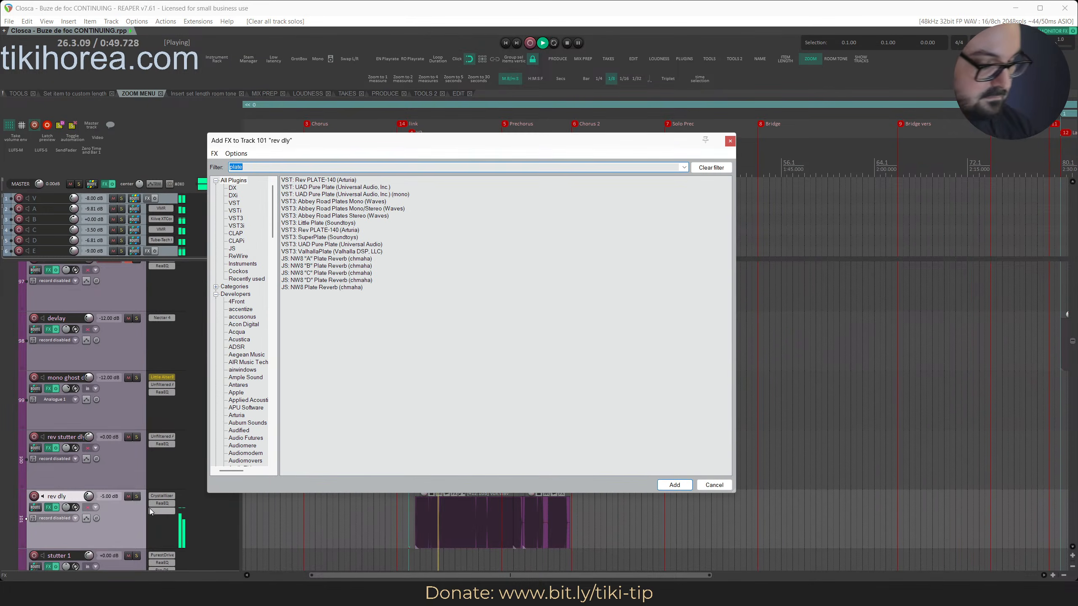
{"action": "type", "text": "side"}
{"action": "key", "text": "Down"}
{"action": "key", "text": "Down"}
{"action": "key", "text": "Down"}
{"action": "key", "text": "Return"}
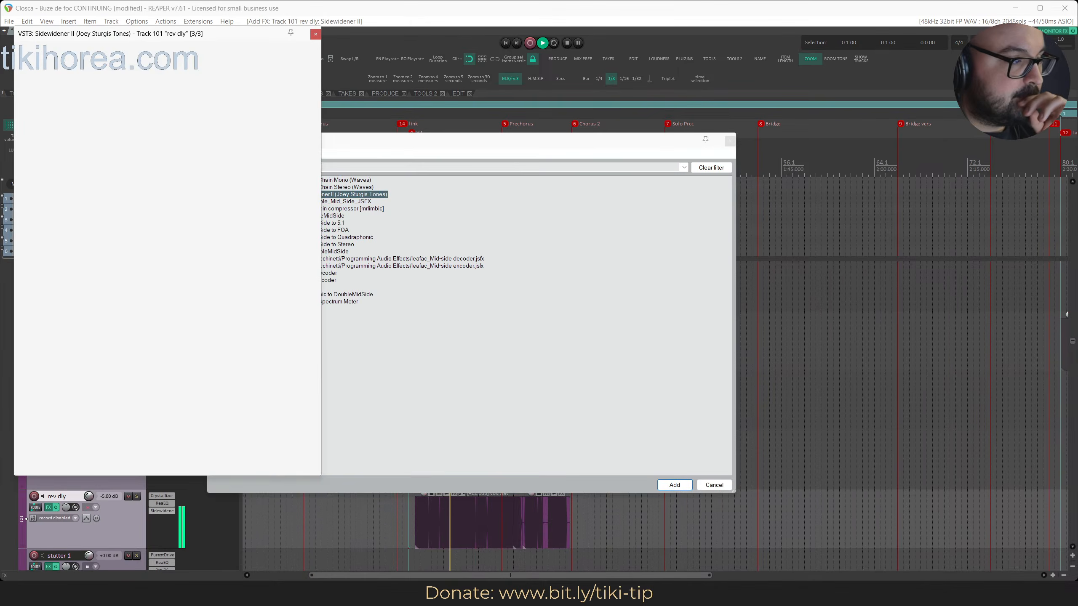
{"action": "left_click", "coordinate": [315, 34]}
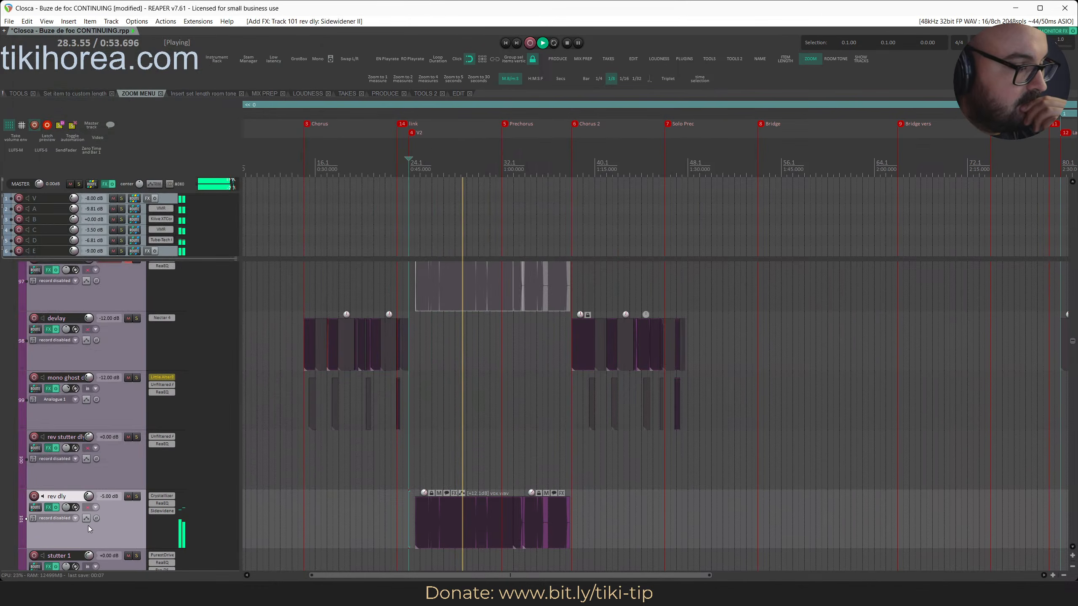
Compare rev dly soloed and in the full mix, replay from late in the chorus and save the project
{"action": "left_click", "coordinate": [137, 496]}
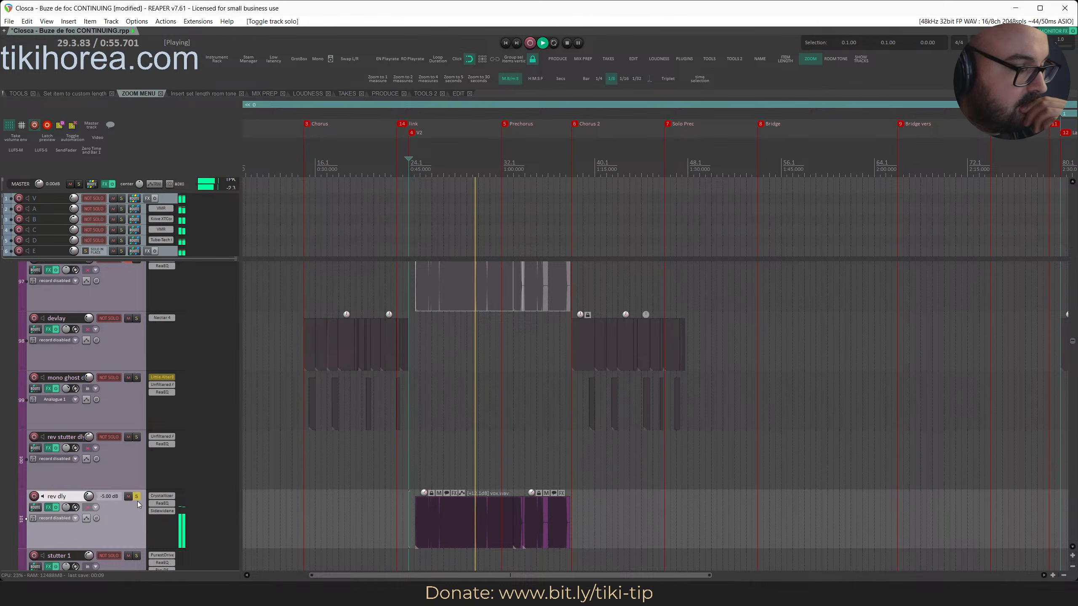
{"action": "left_click", "coordinate": [136, 497]}
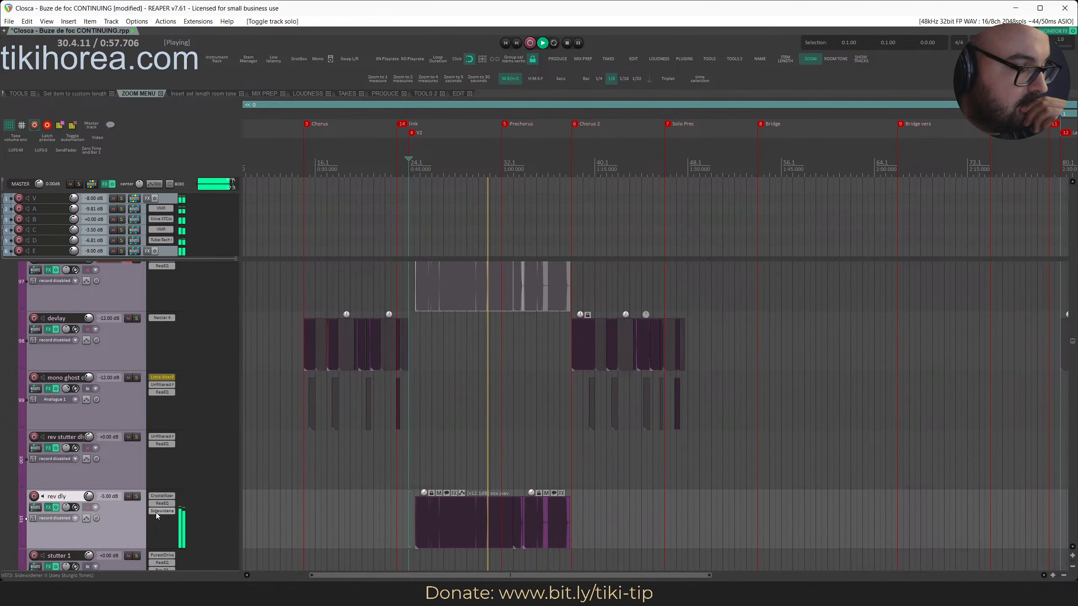
{"action": "scroll", "coordinate": [168, 498], "scroll_direction": "down", "scroll_amount": 2}
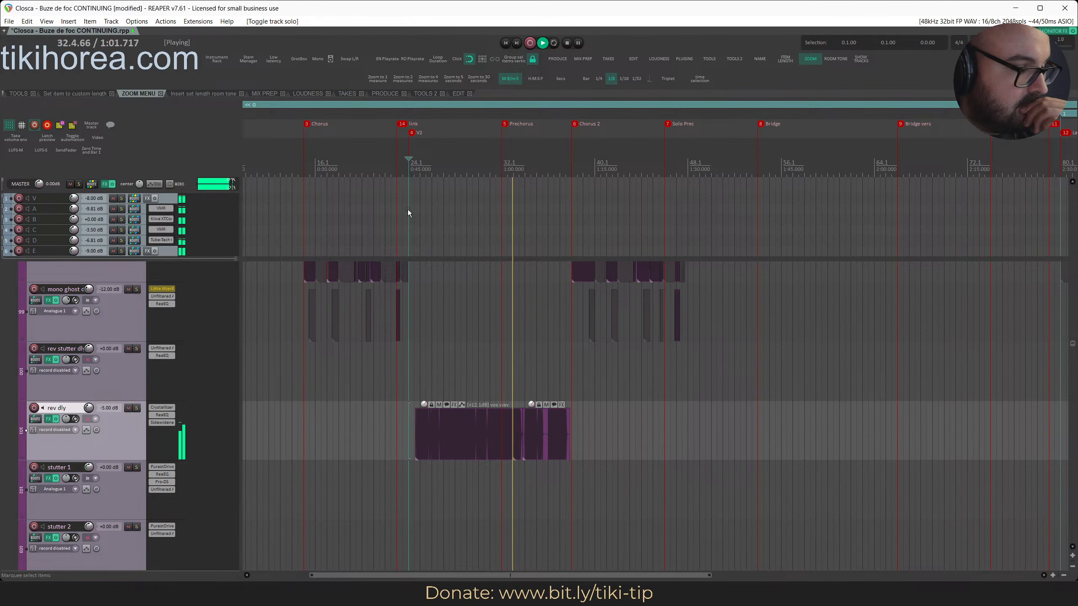
{"action": "left_click", "coordinate": [363, 170]}
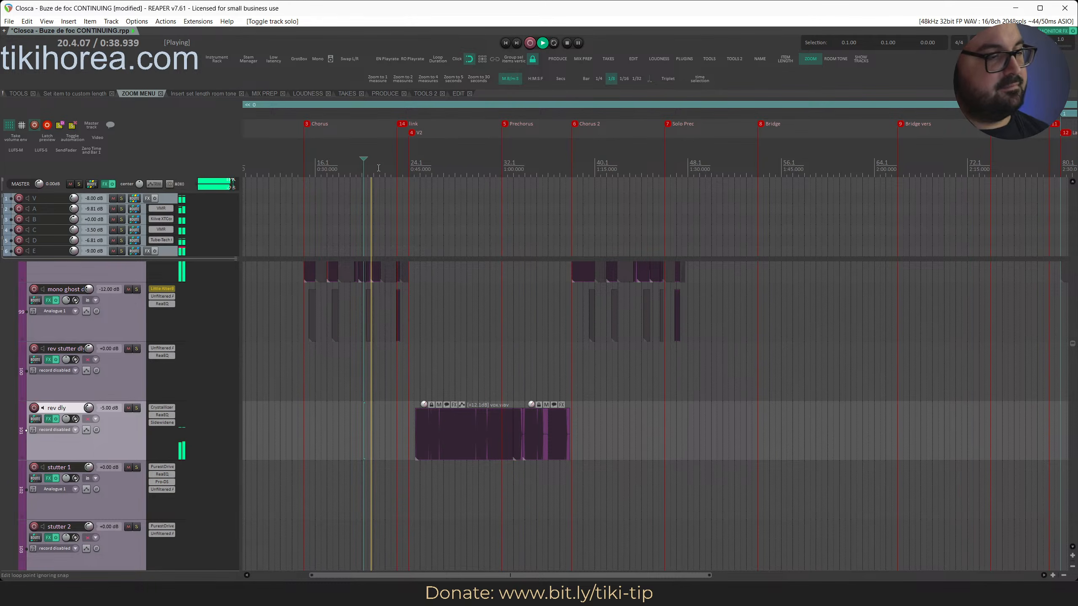
{"action": "key", "text": "ctrl+s"}
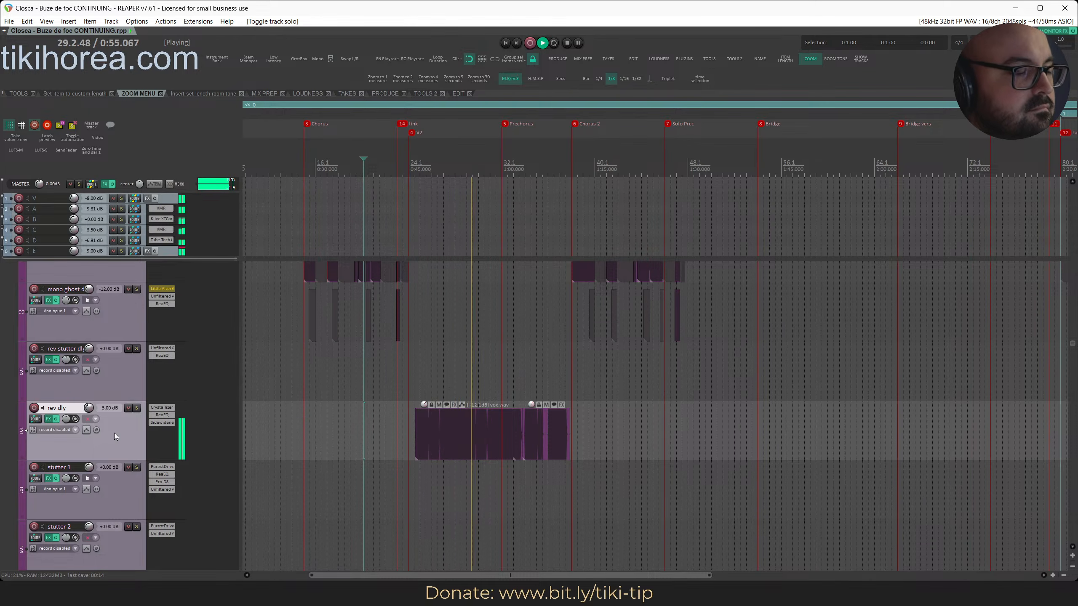
Replay the start of verse two, compare the mix with rev dly muted and unmuted, and stop playback
{"action": "scroll", "coordinate": [380, 400], "scroll_direction": "up", "scroll_amount": 3}
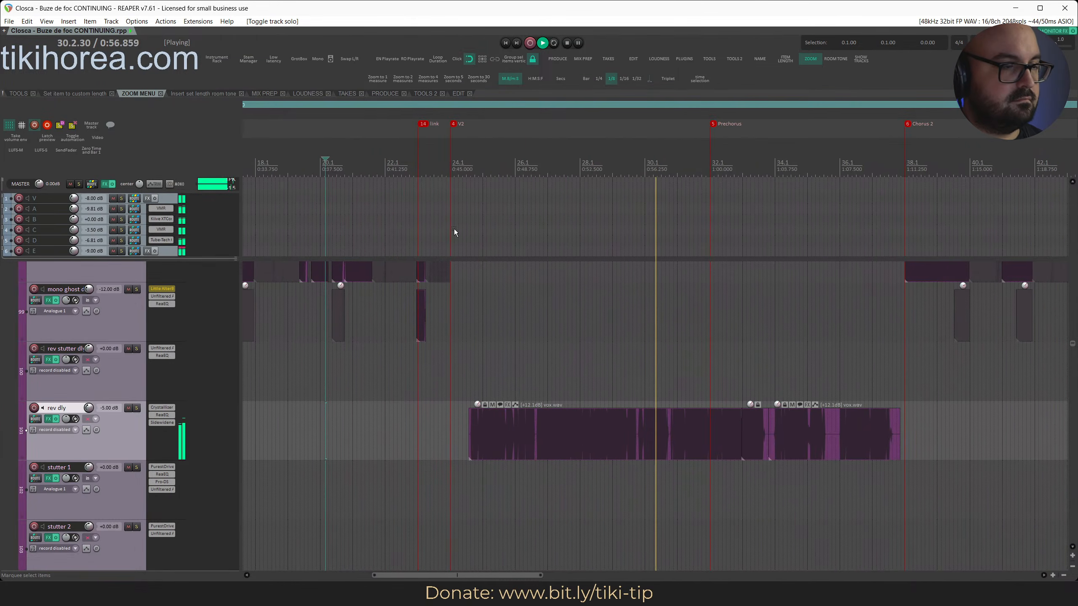
{"action": "left_click", "coordinate": [474, 263]}
{"action": "scroll", "coordinate": [474, 264], "scroll_direction": "up", "scroll_amount": 3}
{"action": "scroll", "coordinate": [537, 366], "scroll_direction": "right", "scroll_amount": 4}
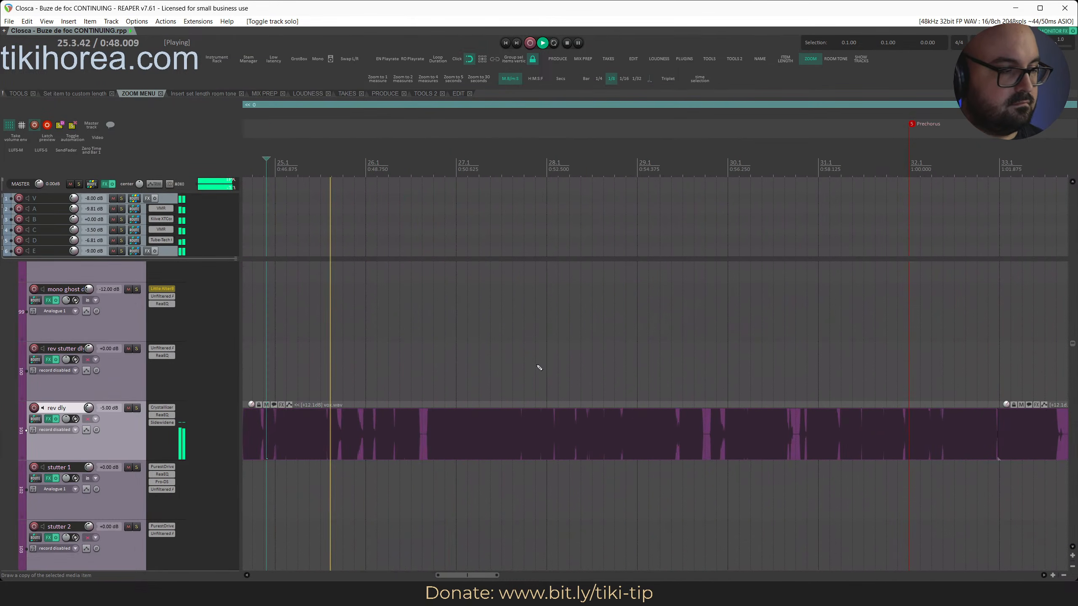
{"action": "left_click", "coordinate": [128, 408]}
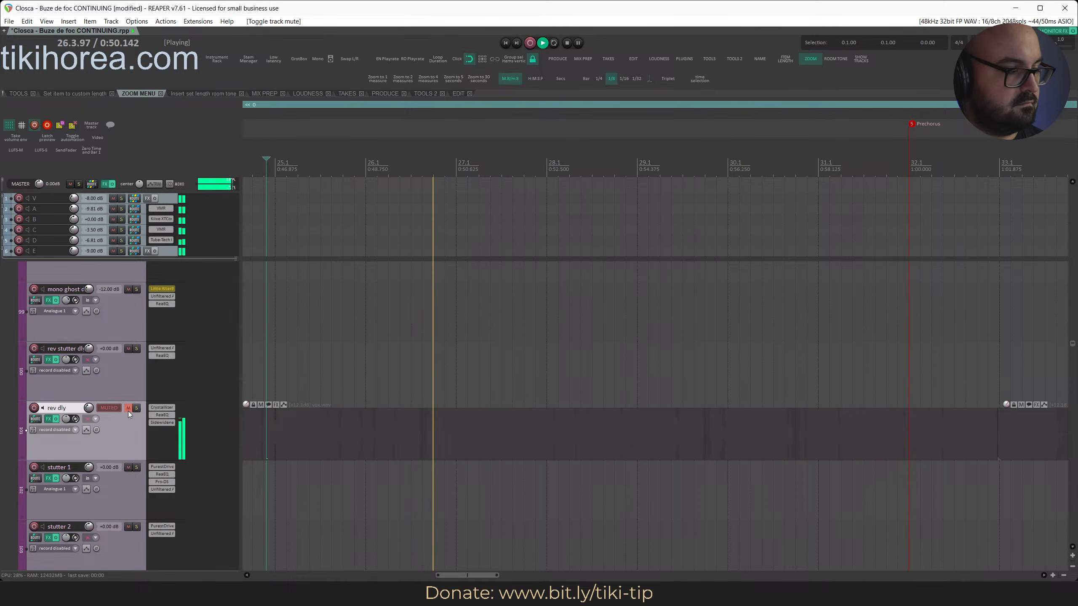
{"action": "left_click", "coordinate": [128, 411]}
{"action": "key", "text": "space"}
{"action": "scroll", "coordinate": [122, 440], "scroll_direction": "down", "scroll_amount": 5}
{"action": "scroll", "coordinate": [120, 439], "scroll_direction": "up", "scroll_amount": 3}
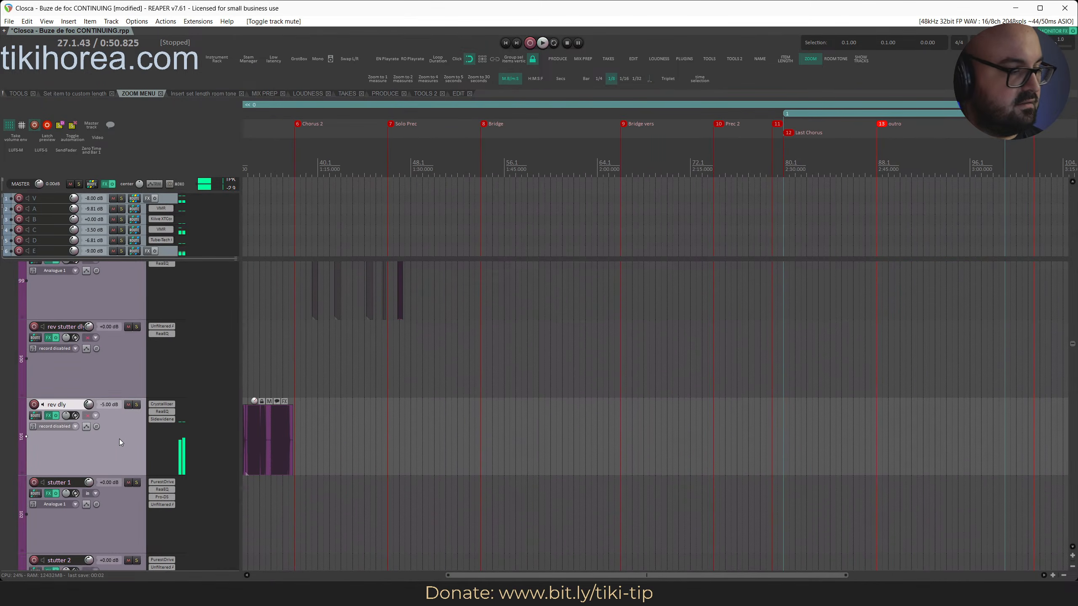
{"action": "scroll", "coordinate": [119, 439], "scroll_direction": "down", "scroll_amount": 2}
{"action": "scroll", "coordinate": [120, 439], "scroll_direction": "up", "scroll_amount": 2}
{"action": "scroll", "coordinate": [119, 439], "scroll_direction": "down", "scroll_amount": 4}
{"action": "scroll", "coordinate": [120, 439], "scroll_direction": "up", "scroll_amount": 5}
{"action": "scroll", "coordinate": [120, 439], "scroll_direction": "up", "scroll_amount": 1}
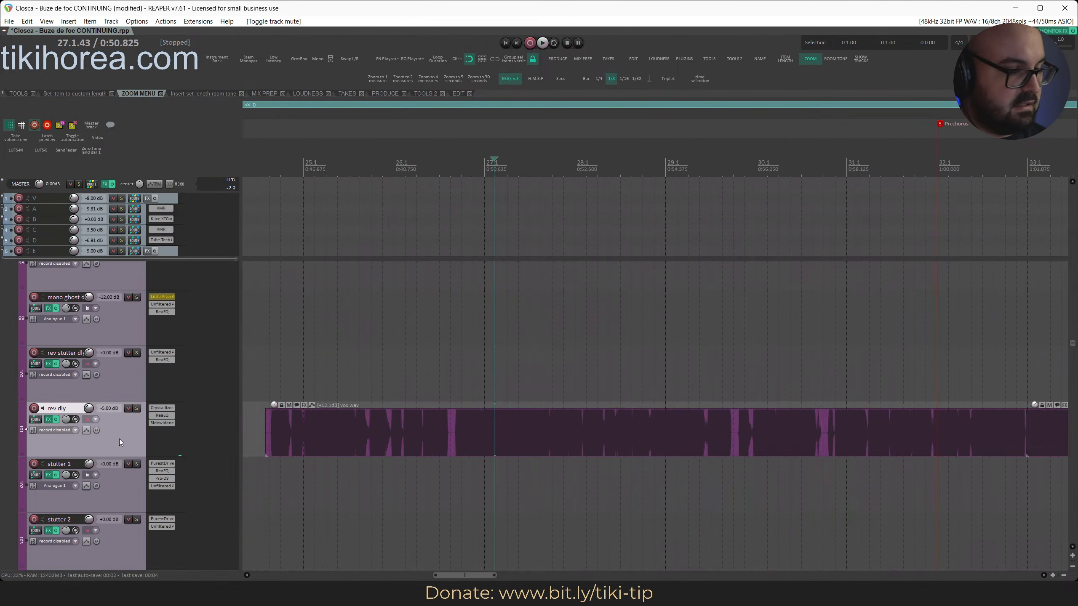
{"action": "scroll", "coordinate": [119, 440], "scroll_direction": "down", "scroll_amount": 6}
{"action": "left_click_drag", "start_coordinate": [530, 575], "coordinate": [307, 577]}
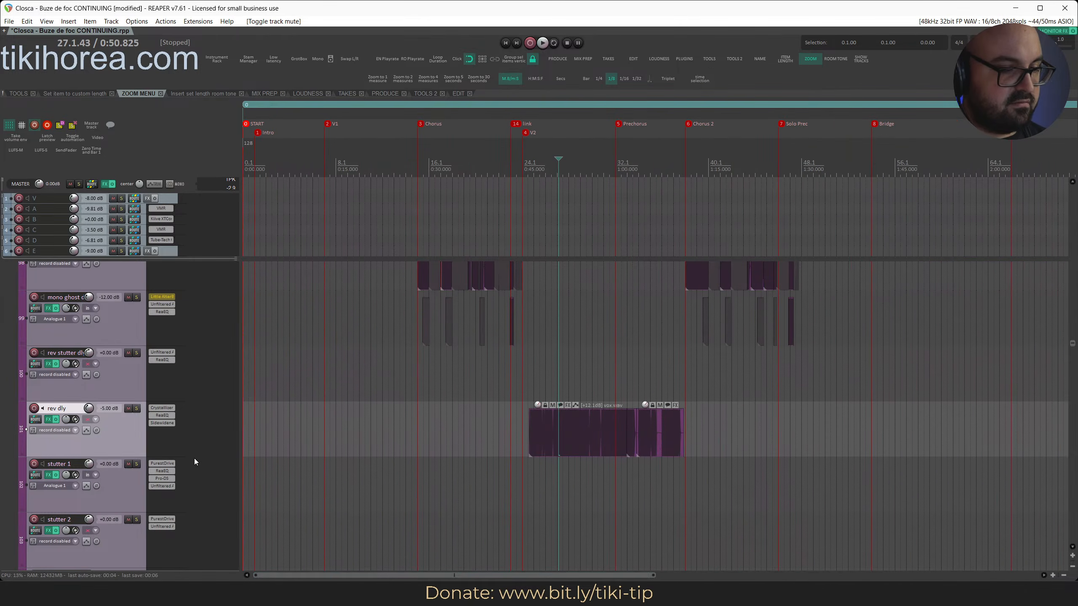
Delete the rev dly track
{"action": "double_click", "coordinate": [115, 434]}
{"action": "key", "text": "Delete"}
{"action": "key", "text": "Delete"}
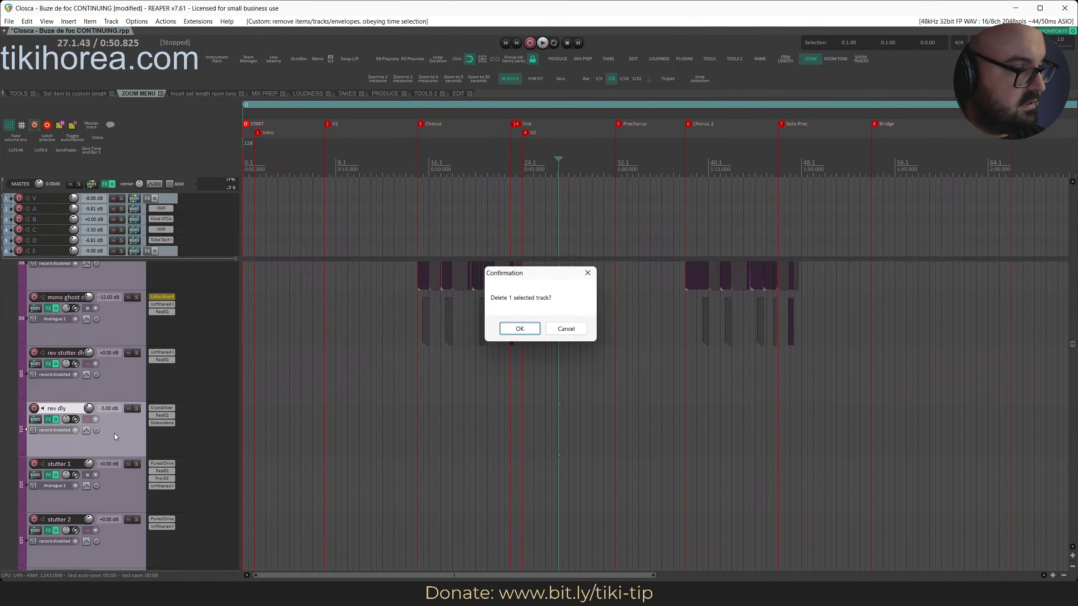
{"action": "key", "text": "Return"}
{"action": "scroll", "coordinate": [114, 434], "scroll_direction": "up", "scroll_amount": 2}
{"action": "scroll", "coordinate": [125, 395], "scroll_direction": "up", "scroll_amount": 1}
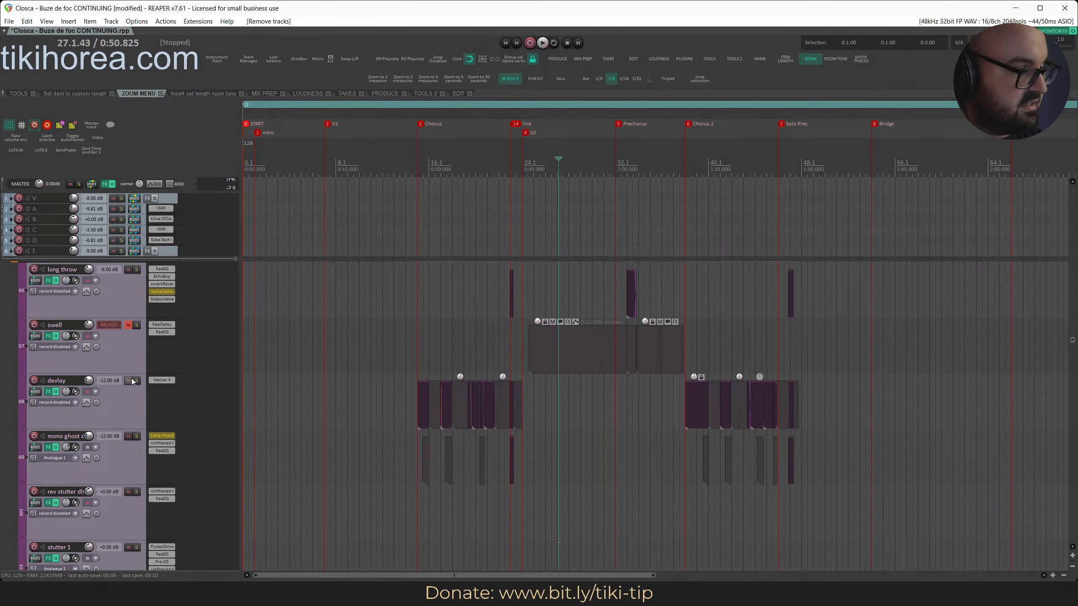
Unmute the swell track and delete it from the project
{"action": "left_click", "coordinate": [128, 352]}
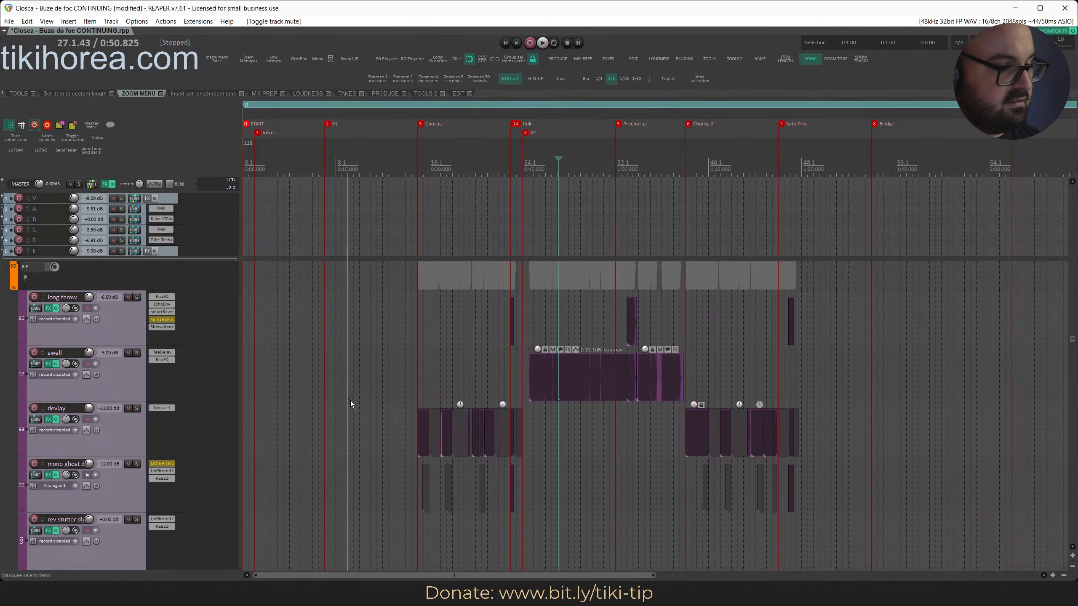
{"action": "left_click_drag", "start_coordinate": [395, 575], "coordinate": [340, 575]}
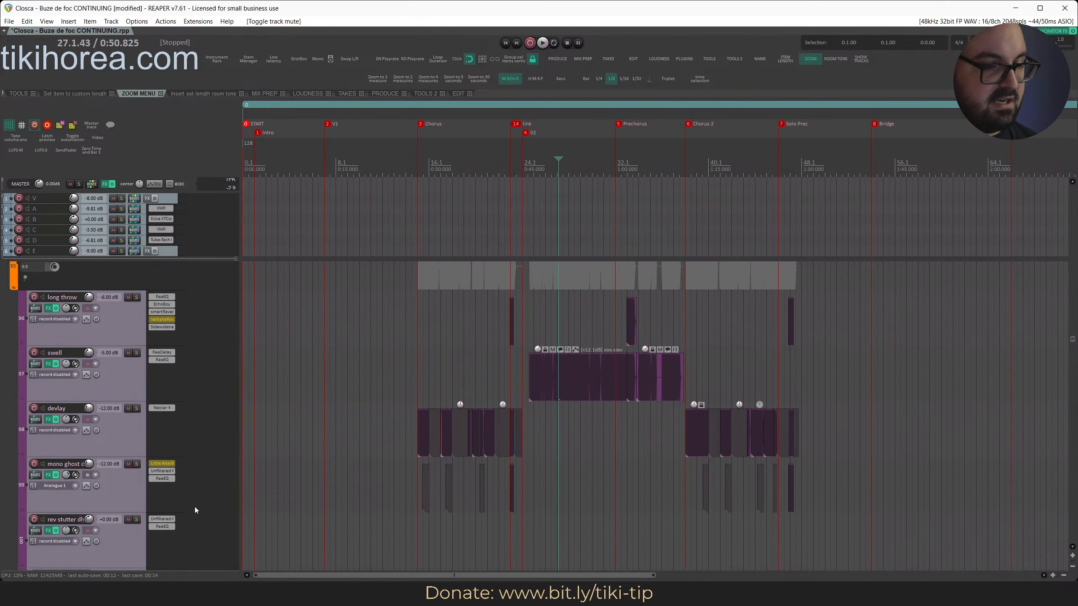
{"action": "left_click", "coordinate": [79, 376]}
{"action": "key", "text": "Delete"}
{"action": "key", "text": "Return"}
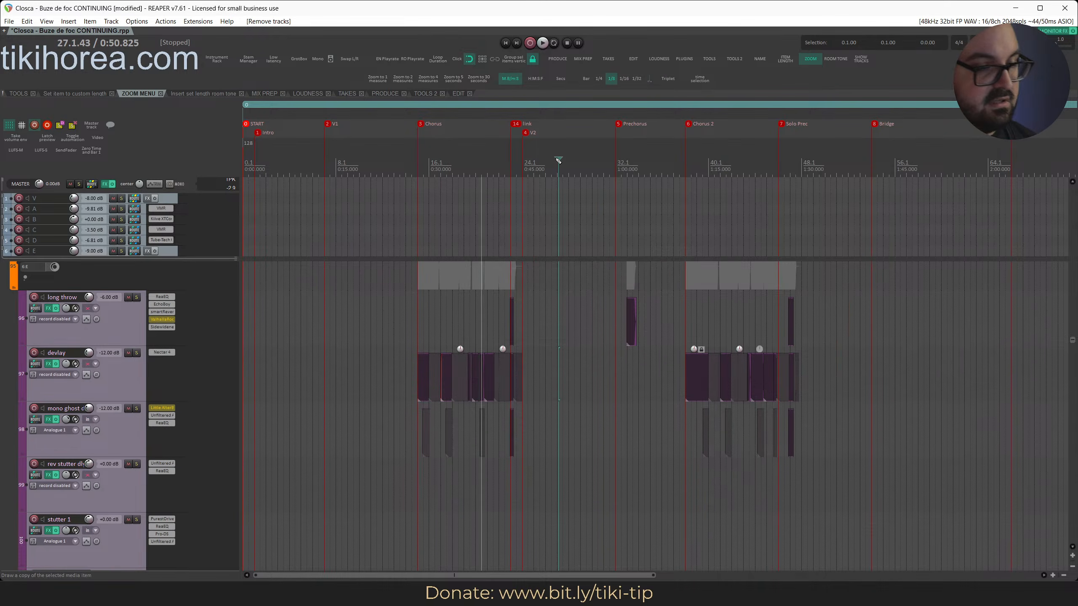
Replay the throw at the link marker, solo long throw and bypass its Sidewidener II plugin
{"action": "scroll", "coordinate": [505, 195], "scroll_direction": "up", "scroll_amount": 6}
{"action": "key", "text": "space"}
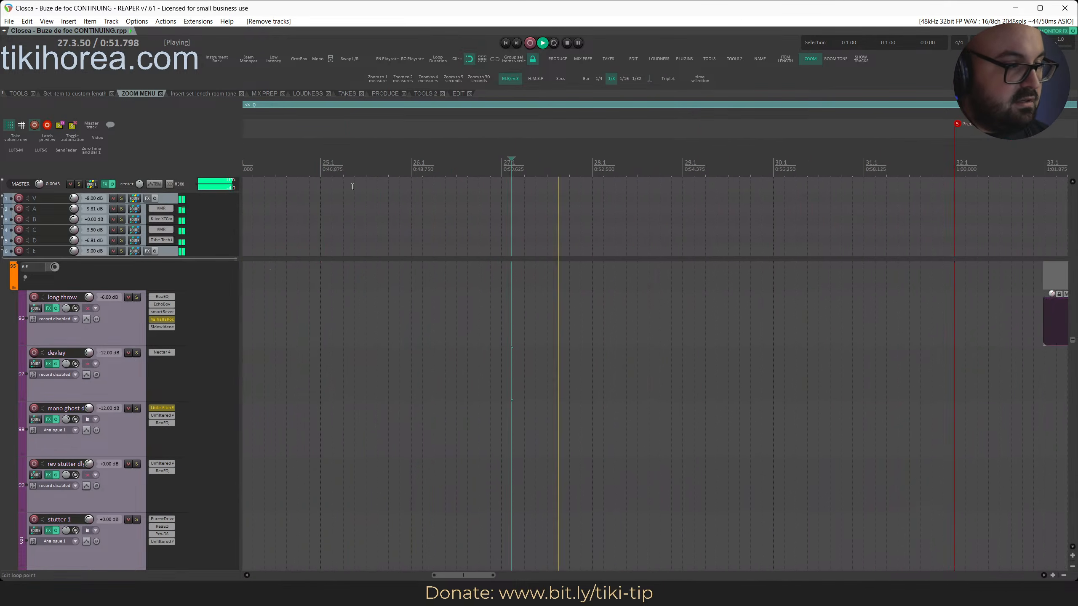
{"action": "left_click", "coordinate": [340, 161]}
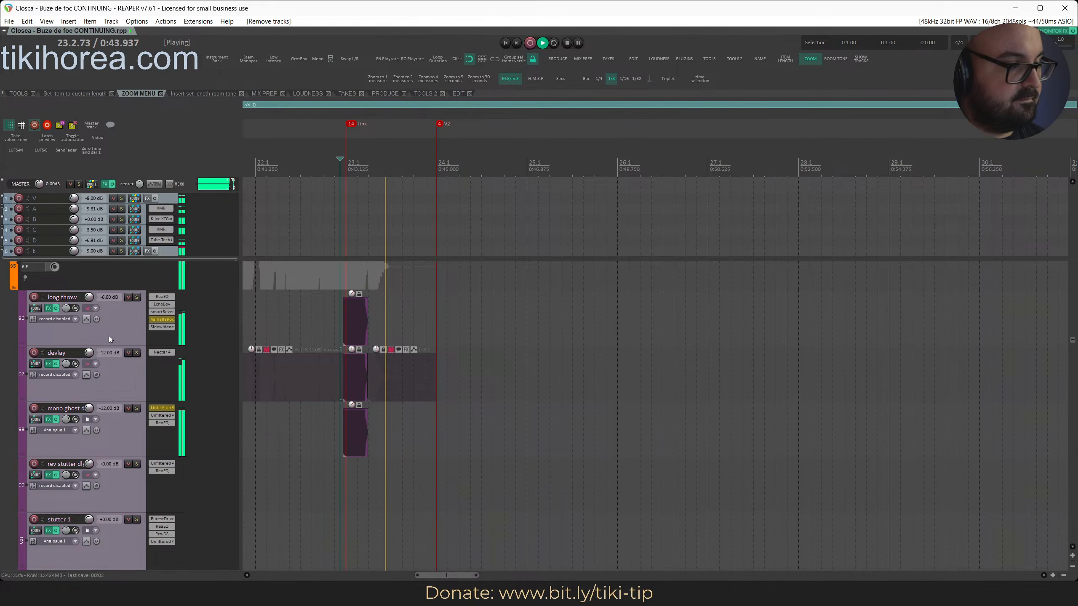
{"action": "key", "text": "s"}
{"action": "left_click", "coordinate": [333, 194]}
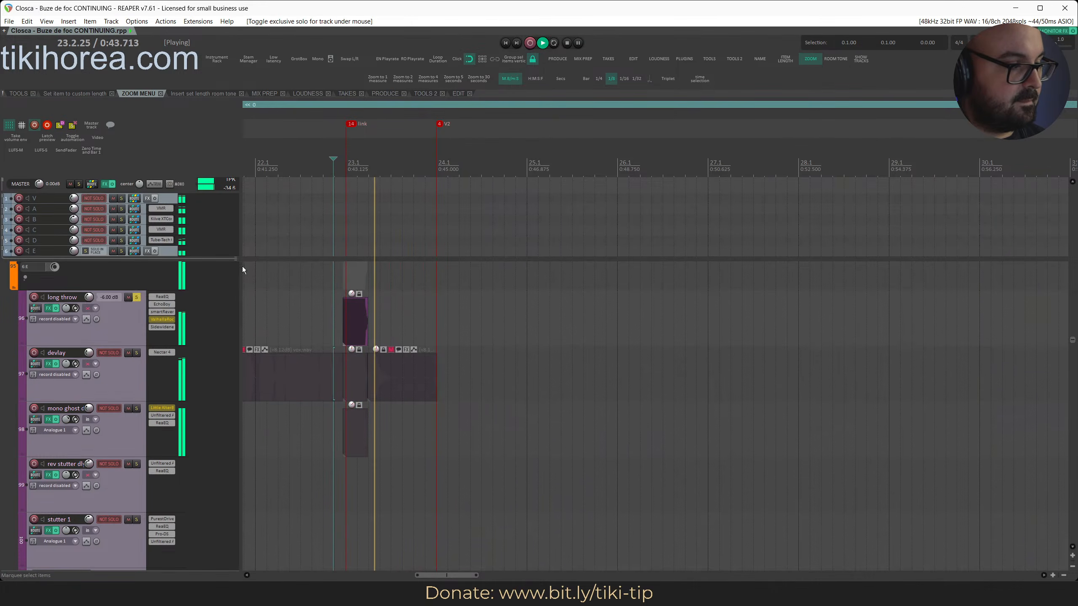
{"action": "left_click", "coordinate": [152, 326]}
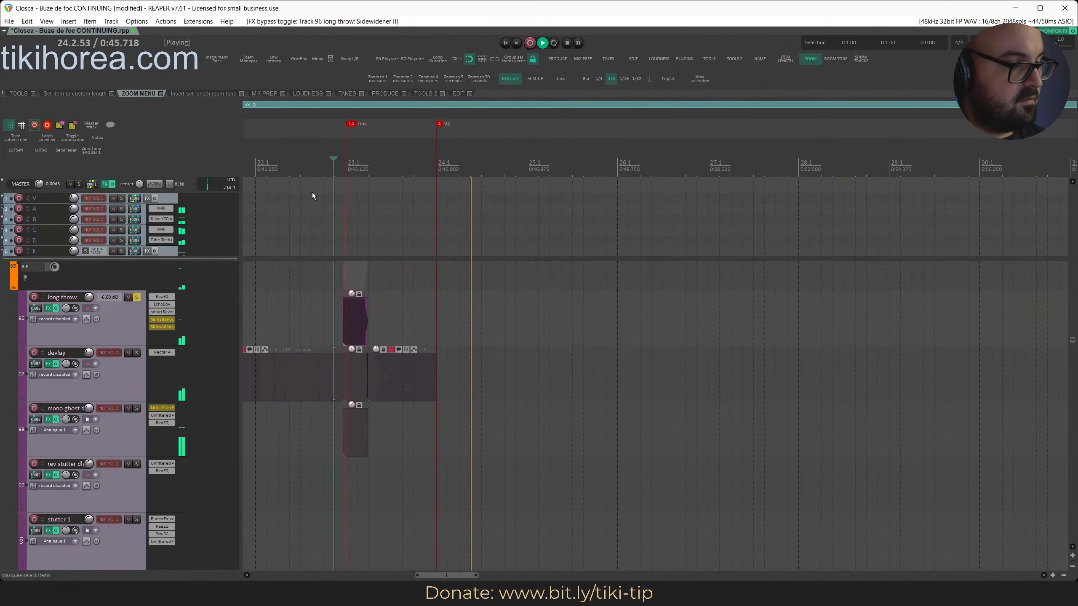
{"action": "left_click", "coordinate": [326, 169]}
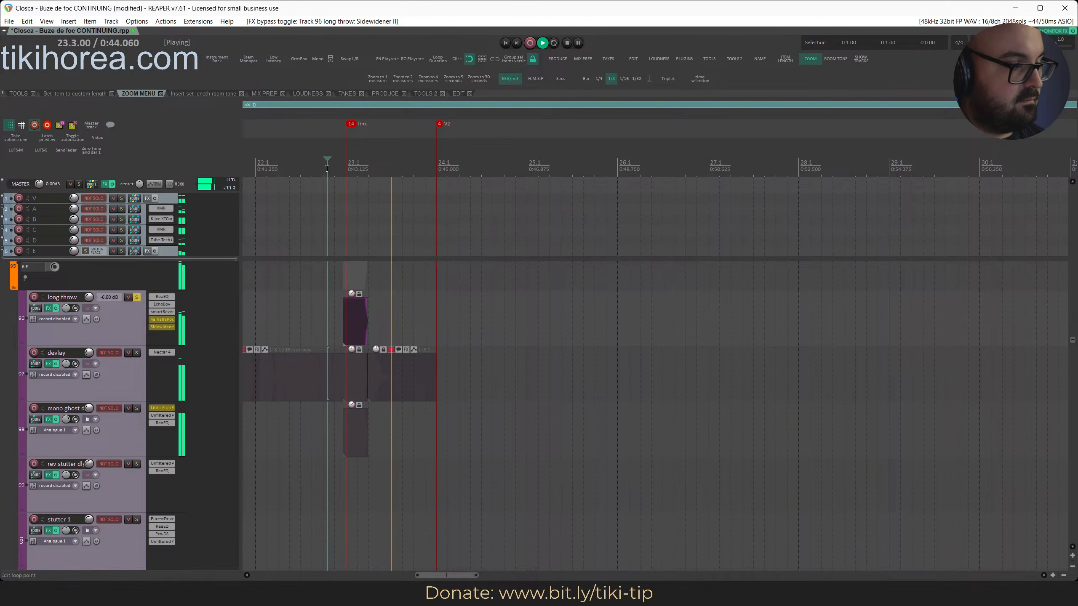
Examine the EchoBoy settings on the long throw track and close the plugin window
{"action": "left_click", "coordinate": [161, 304]}
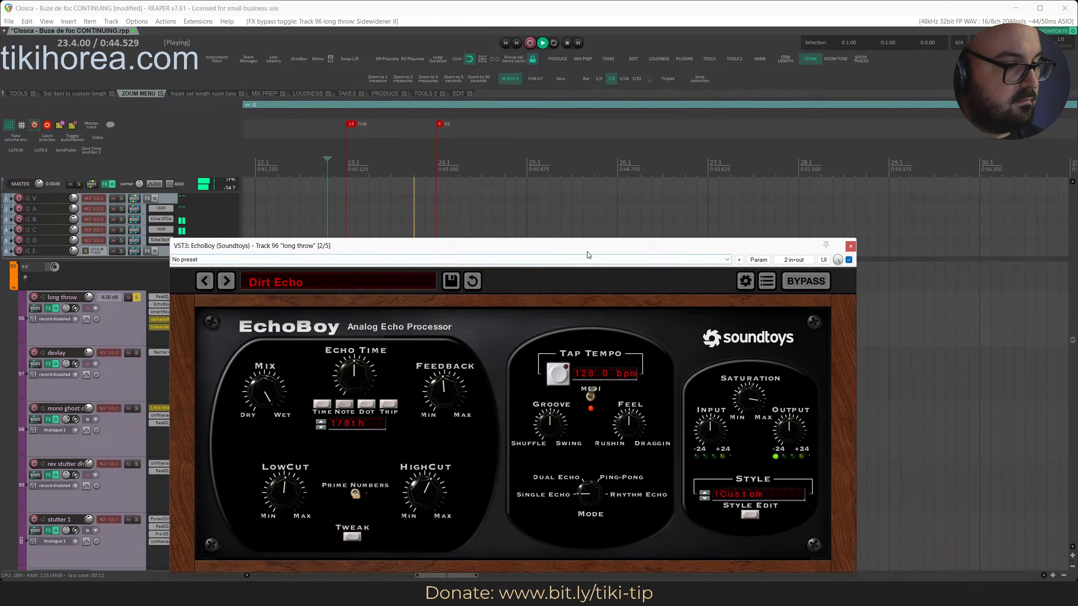
{"action": "left_click_drag", "start_coordinate": [587, 252], "coordinate": [612, 200]}
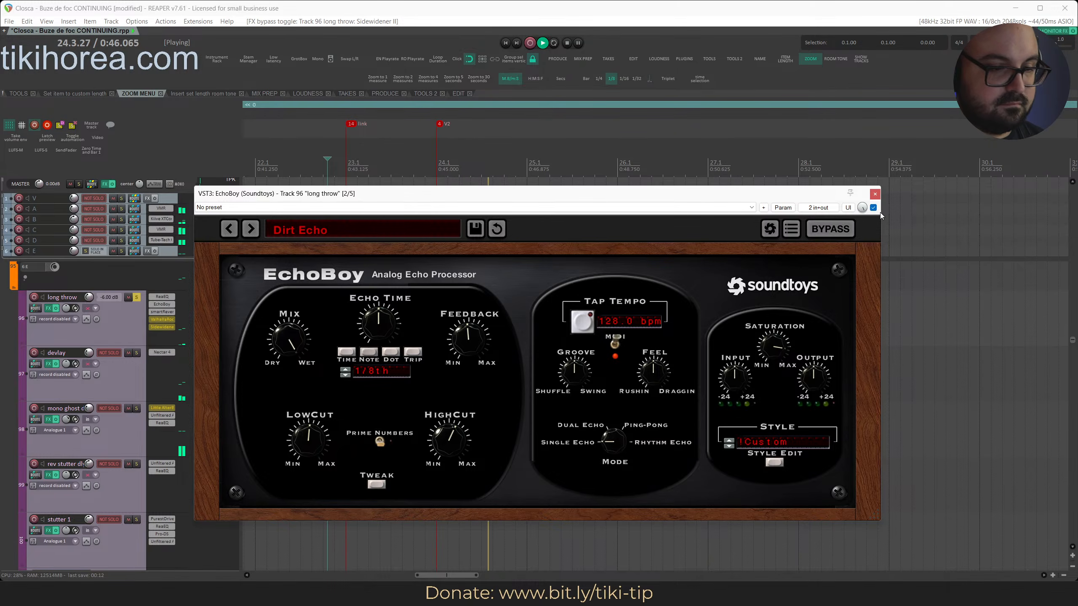
{"action": "left_click", "coordinate": [875, 196]}
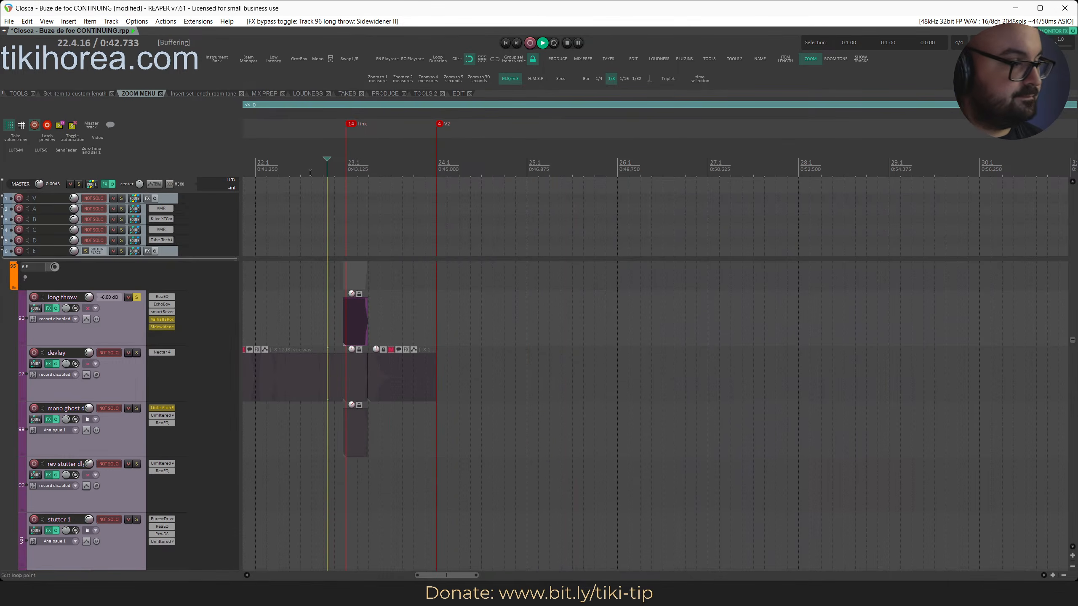
Examine the smart:reverb settings and plugin information on the long throw track, and close its window
{"action": "left_click", "coordinate": [162, 311]}
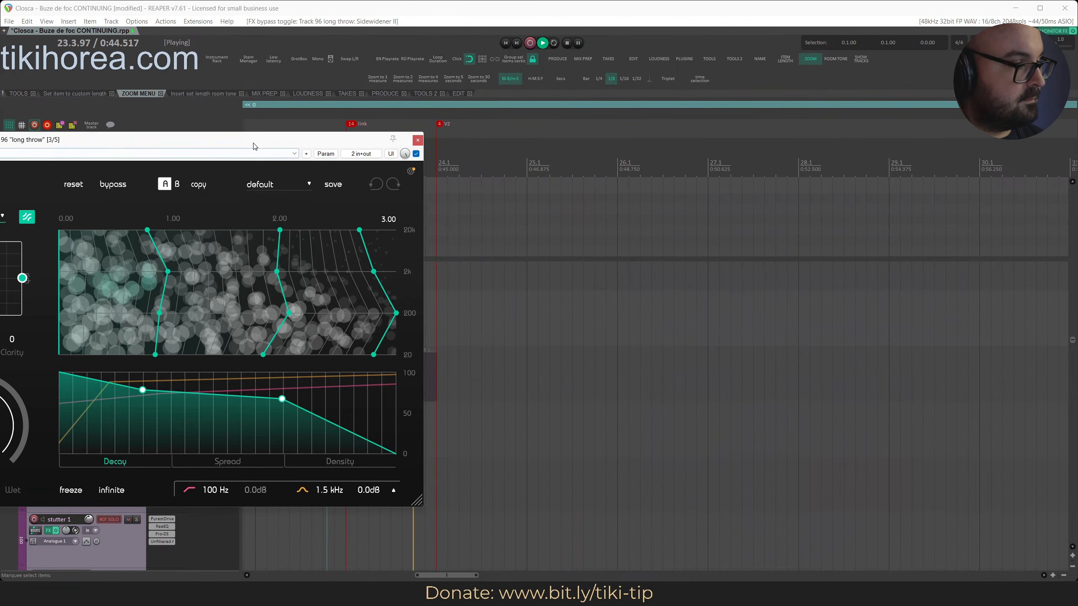
{"action": "left_click_drag", "start_coordinate": [254, 146], "coordinate": [587, 142]}
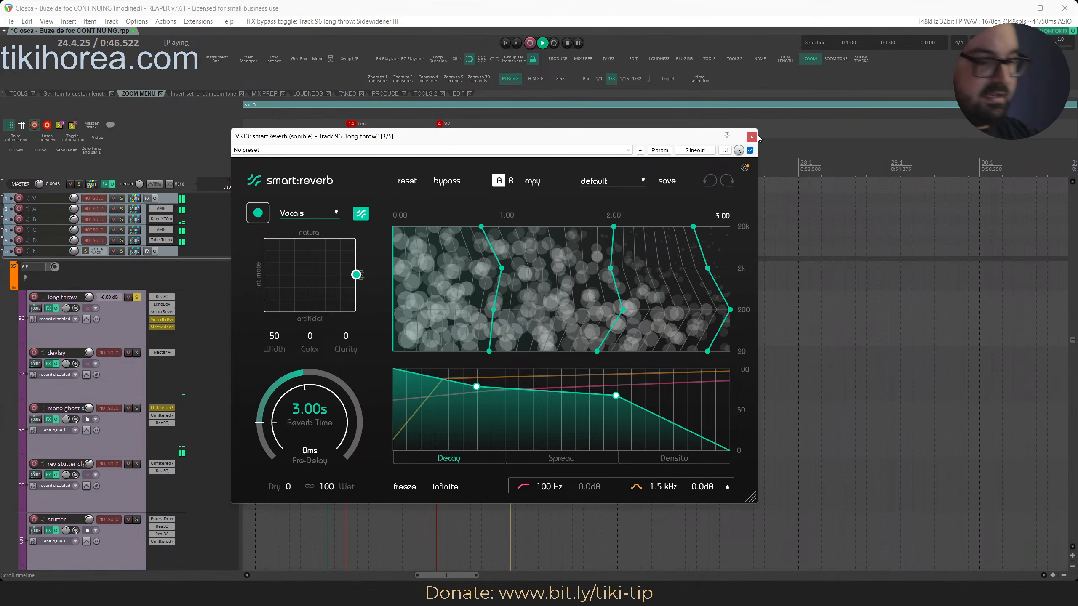
{"action": "left_click", "coordinate": [745, 168]}
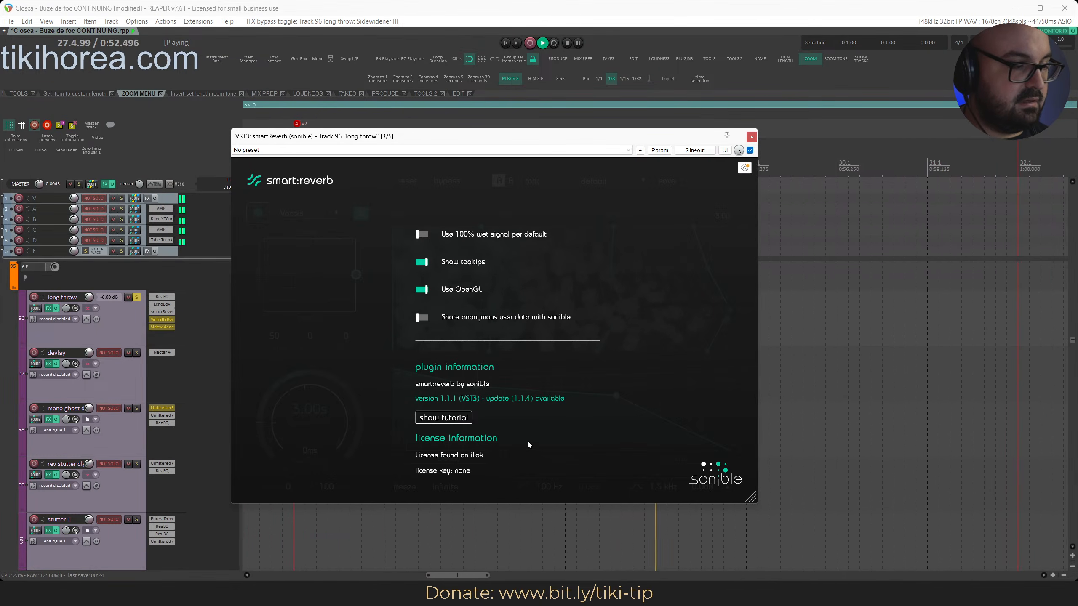
{"action": "left_click", "coordinate": [744, 168]}
{"action": "left_click", "coordinate": [752, 137]}
Clear the long throw solo, replay the Prechorus throw in the full mix and save the project
{"action": "scroll", "coordinate": [379, 191], "scroll_direction": "down", "scroll_amount": 3}
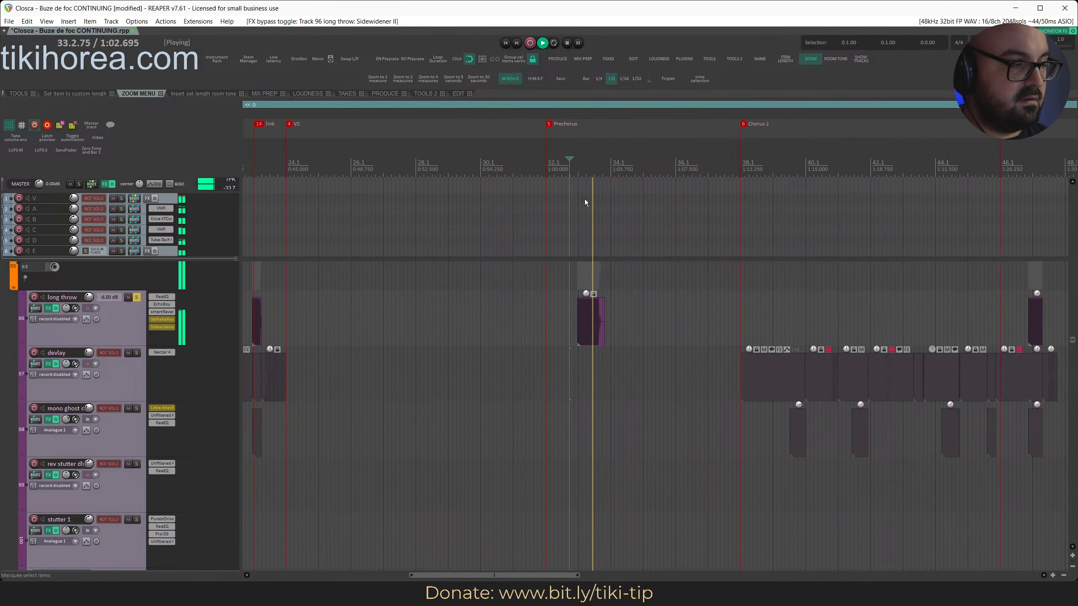
{"action": "key", "text": "alt+s"}
{"action": "left_click", "coordinate": [572, 169]}
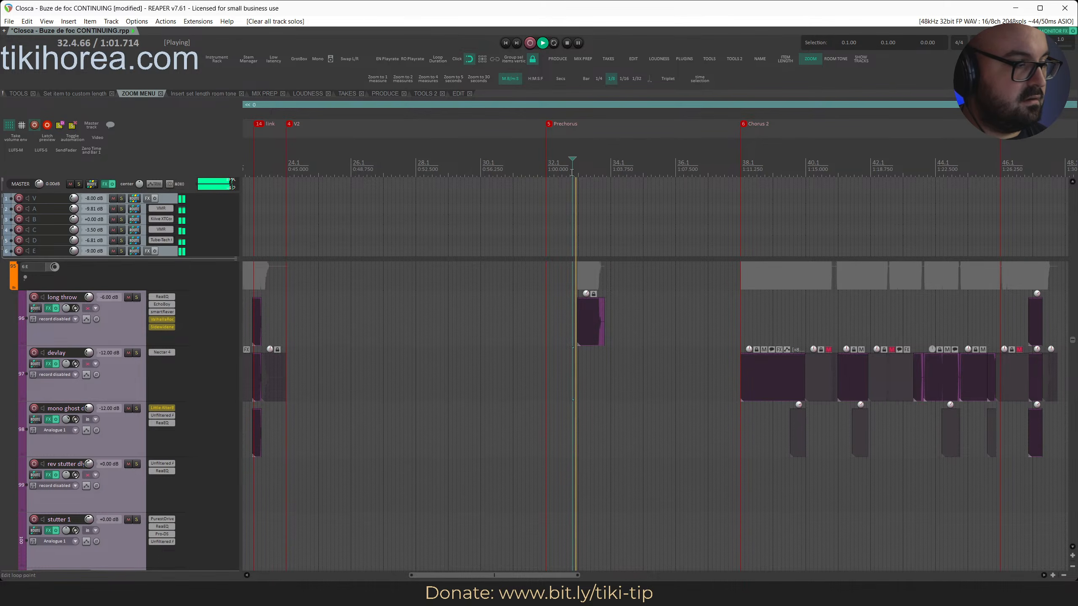
{"action": "key", "text": "ctrl+s"}
Play from the start of Solo Prec and re-enable Sidewidener II on the long throw track
{"action": "scroll", "coordinate": [524, 360], "scroll_direction": "right", "scroll_amount": 3}
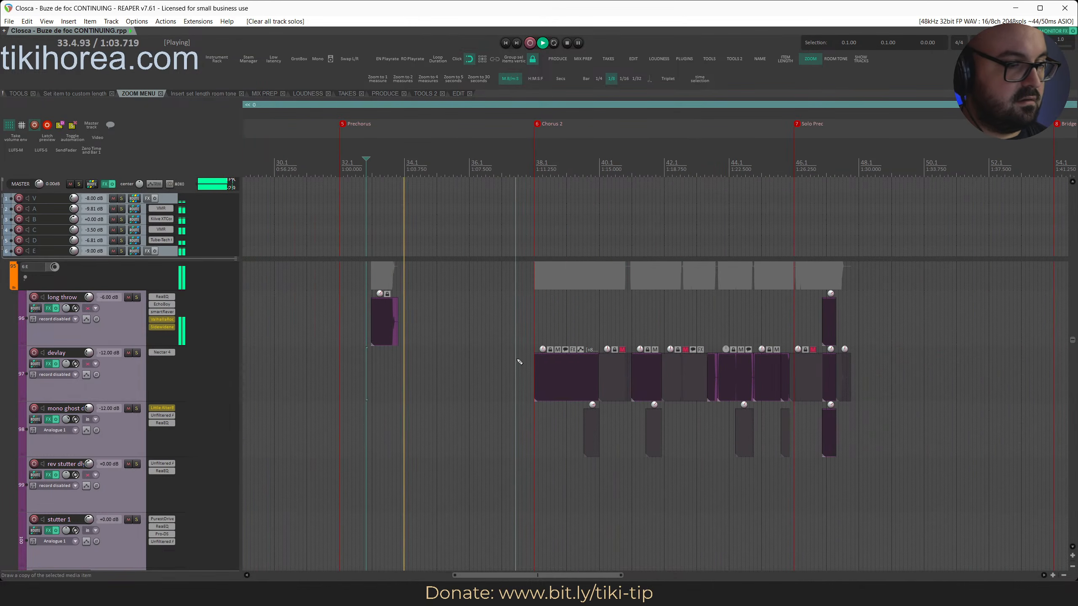
{"action": "left_click", "coordinate": [803, 163]}
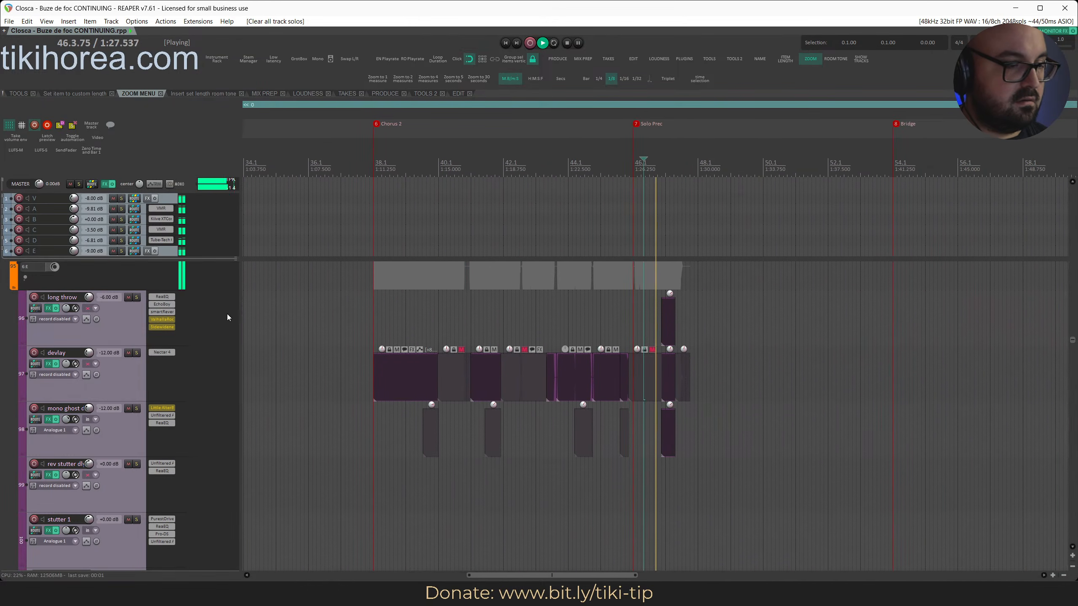
{"action": "left_click", "coordinate": [161, 326], "text": "shift"}
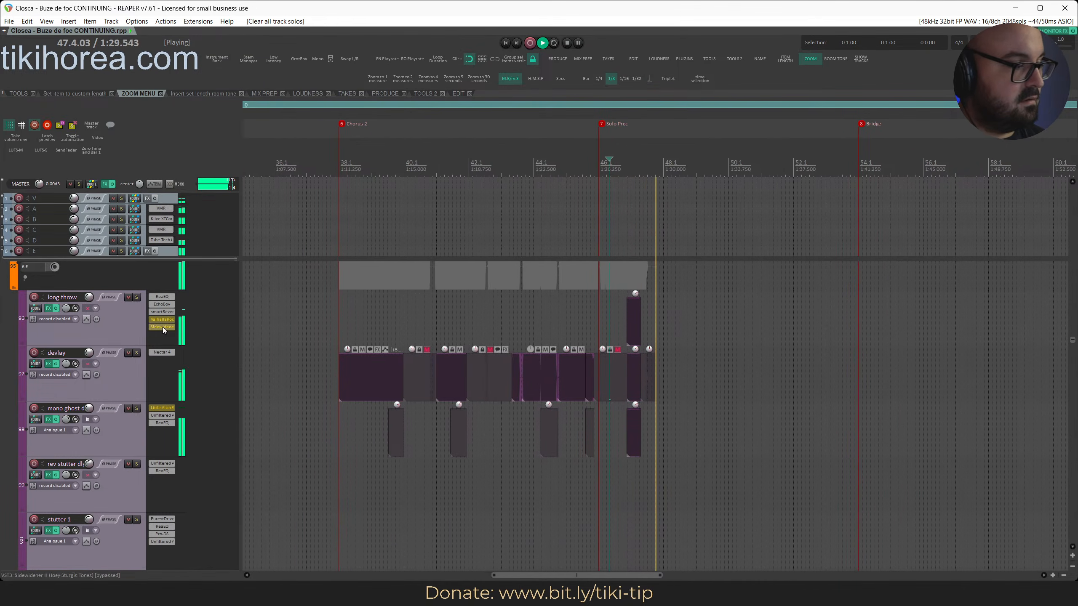
{"action": "scroll", "coordinate": [444, 373], "scroll_direction": "left", "scroll_amount": 3}
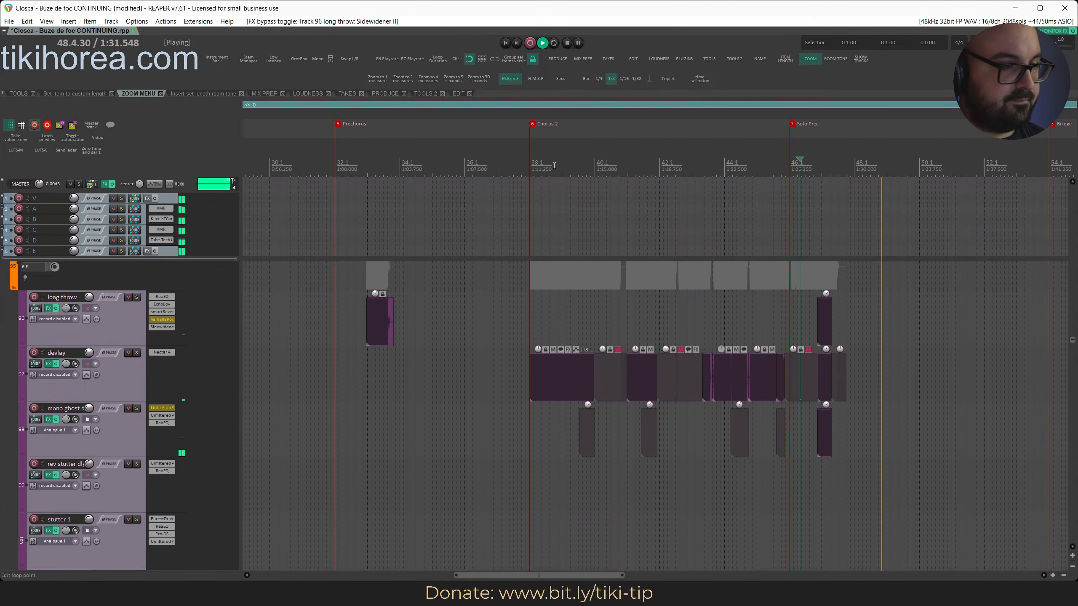
Play from early in Chorus 2, save the project, and compare devlay soloed with the full mix
{"action": "left_click", "coordinate": [554, 163]}
{"action": "key", "text": "ctrl+s"}
{"action": "key", "text": "s"}
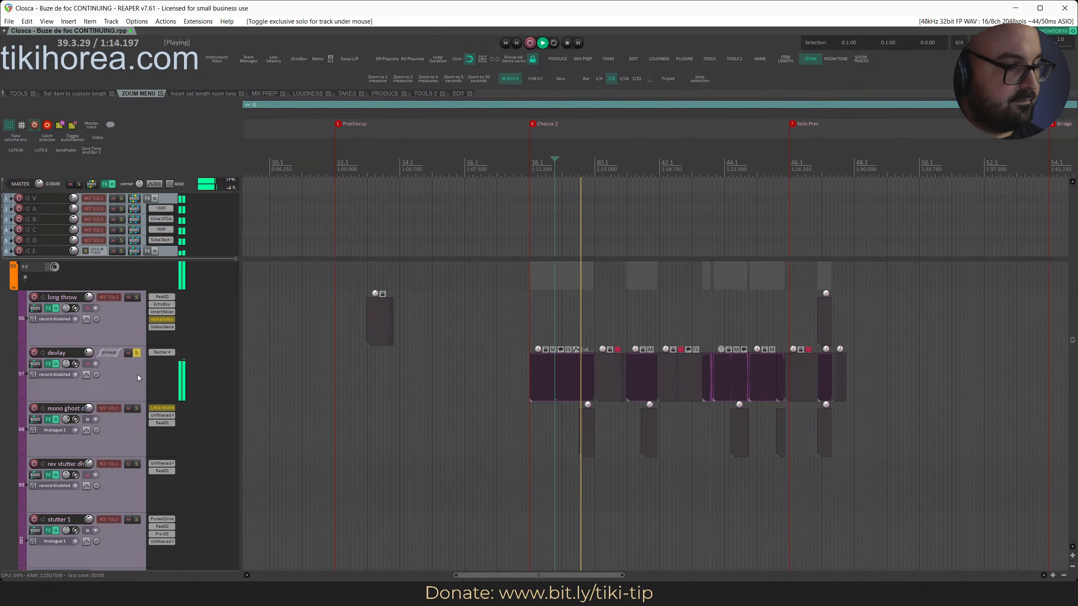
{"action": "key", "text": "s"}
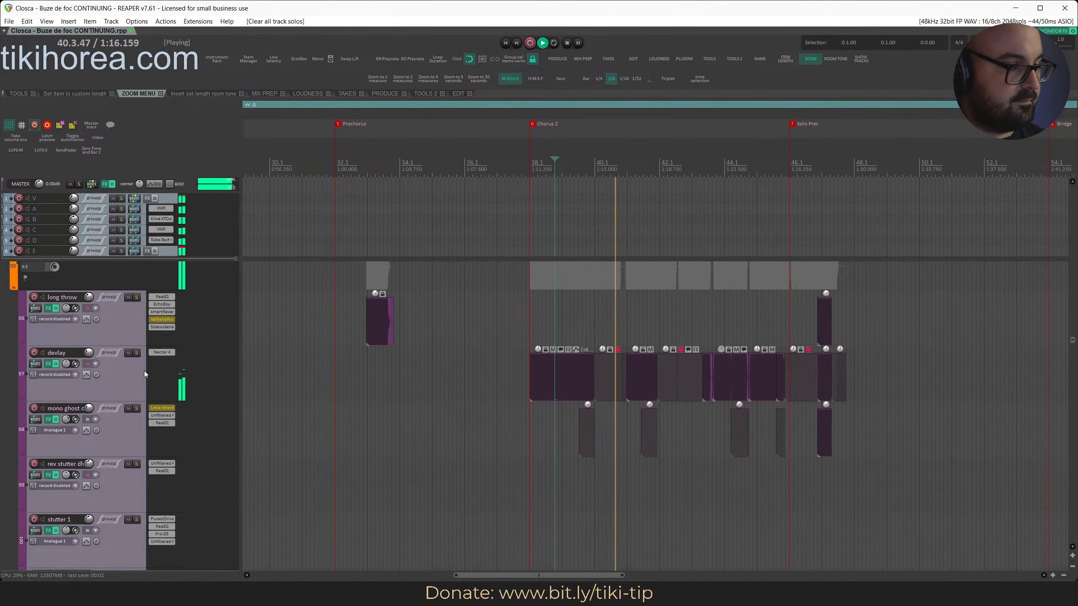
Look through the vocal and VOX THROW effect tracks down to pink noise while replaying part of Chorus 2
{"action": "scroll", "coordinate": [144, 370], "scroll_direction": "up", "scroll_amount": 1}
{"action": "scroll", "coordinate": [143, 371], "scroll_direction": "down", "scroll_amount": 2}
{"action": "scroll", "coordinate": [144, 370], "scroll_direction": "down", "scroll_amount": 3}
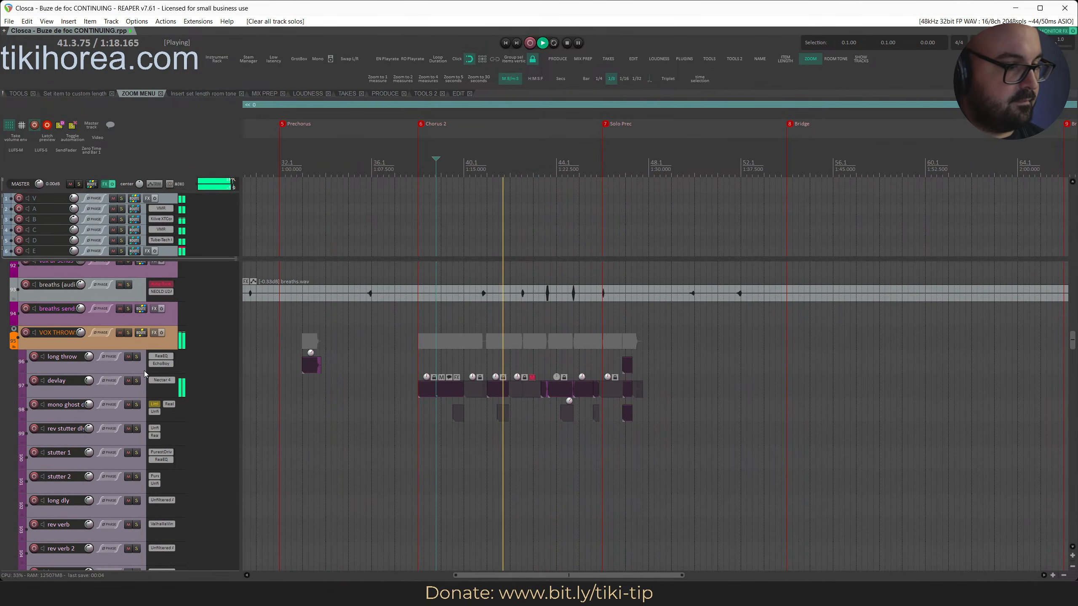
{"action": "scroll", "coordinate": [144, 370], "scroll_direction": "up", "scroll_amount": 4}
{"action": "scroll", "coordinate": [144, 370], "scroll_direction": "up", "scroll_amount": 2}
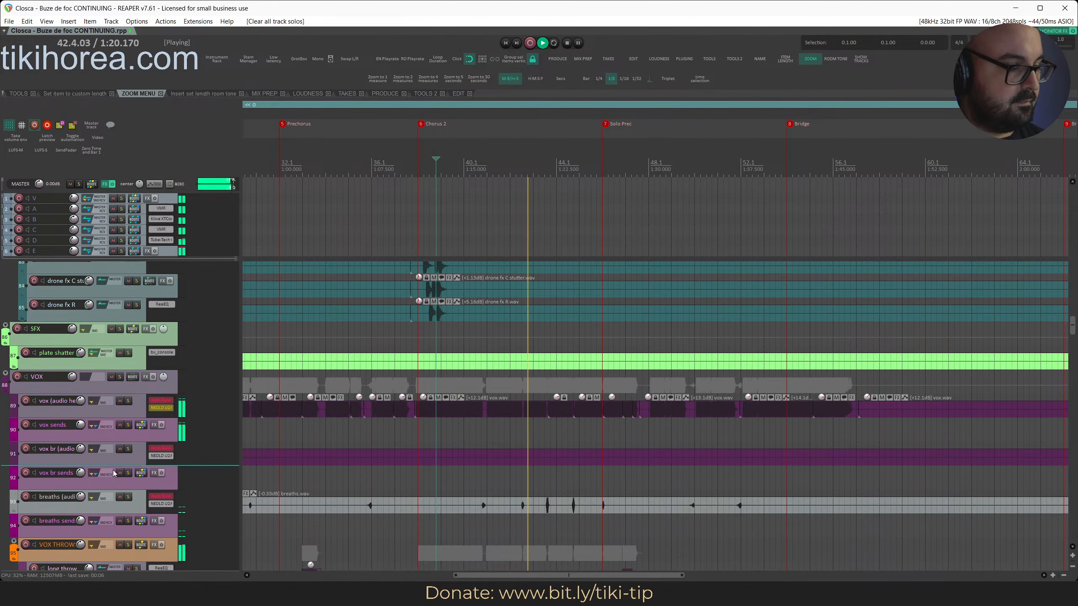
{"action": "scroll", "coordinate": [322, 488], "scroll_direction": "down", "scroll_amount": 8}
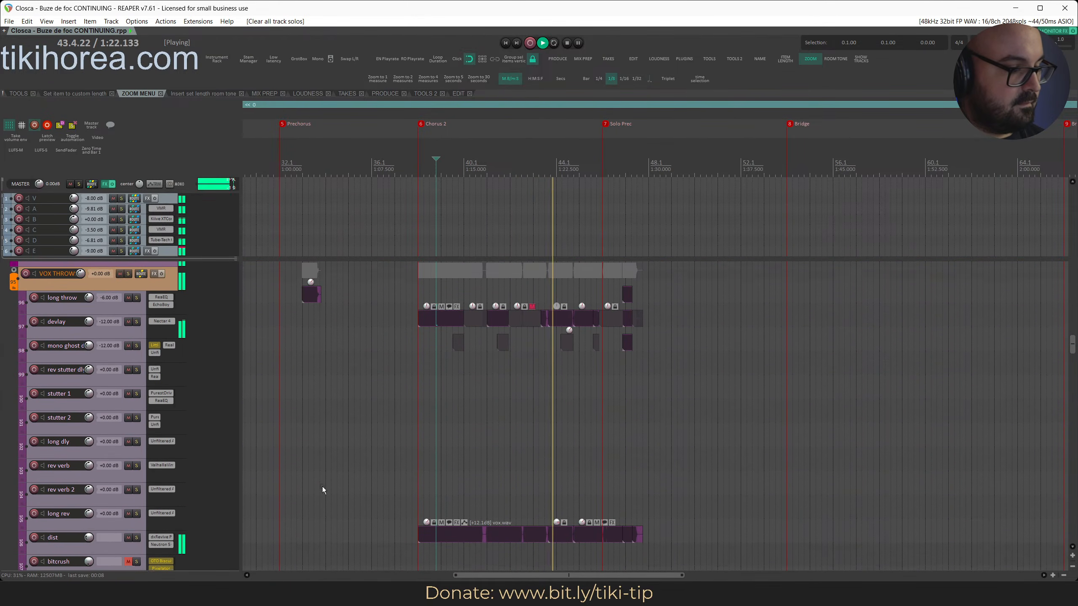
{"action": "left_click", "coordinate": [509, 339]}
{"action": "scroll", "coordinate": [488, 340], "scroll_direction": "down", "scroll_amount": 3}
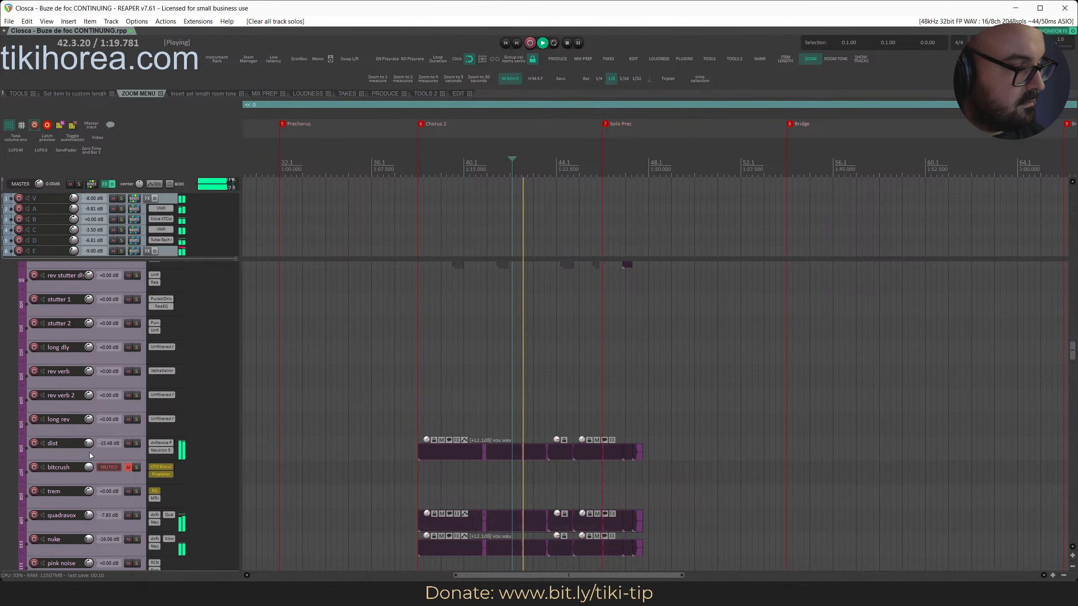
{"action": "scroll", "coordinate": [91, 455], "scroll_direction": "down", "scroll_amount": 2}
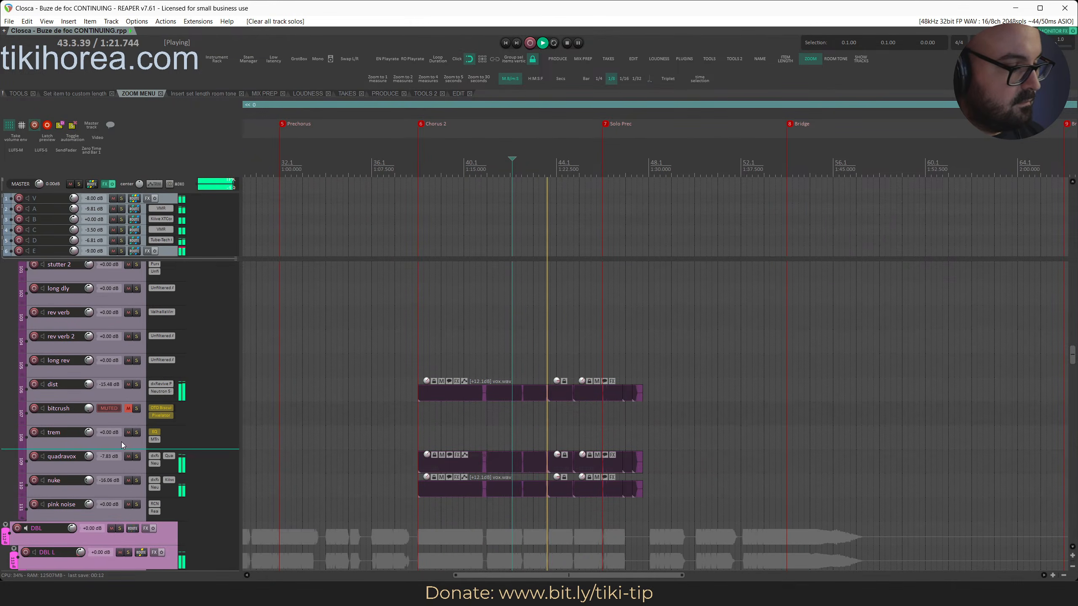
Replay from just before Chorus 2, audition effect tracks including nuke and quadravox in solo, and clear the solo
{"action": "left_click", "coordinate": [412, 164]}
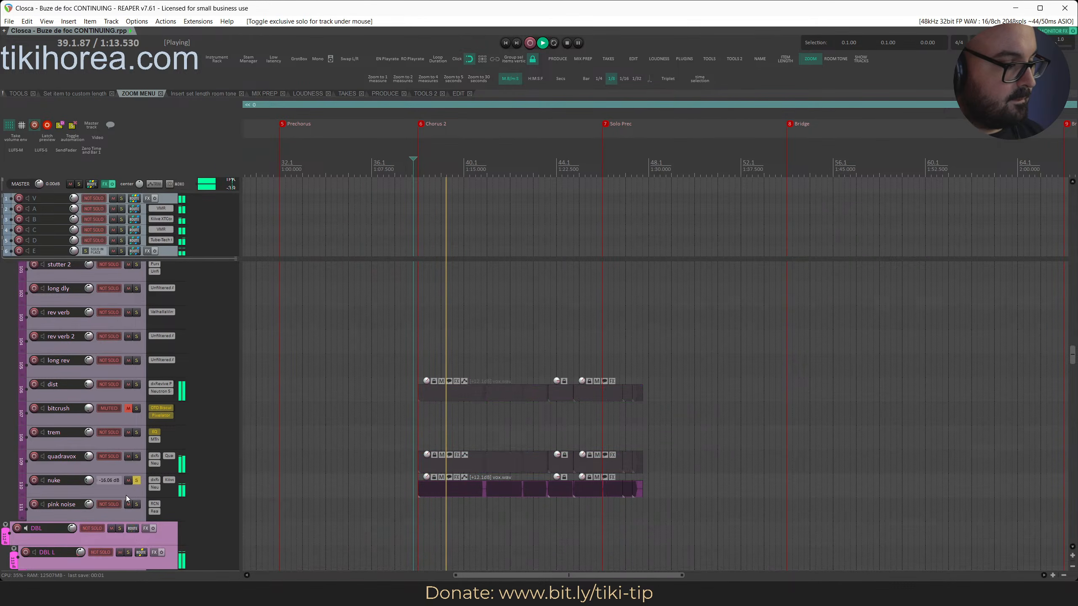
{"action": "key", "text": "s"}
{"action": "key", "text": "s"}
{"action": "key", "text": "s"}
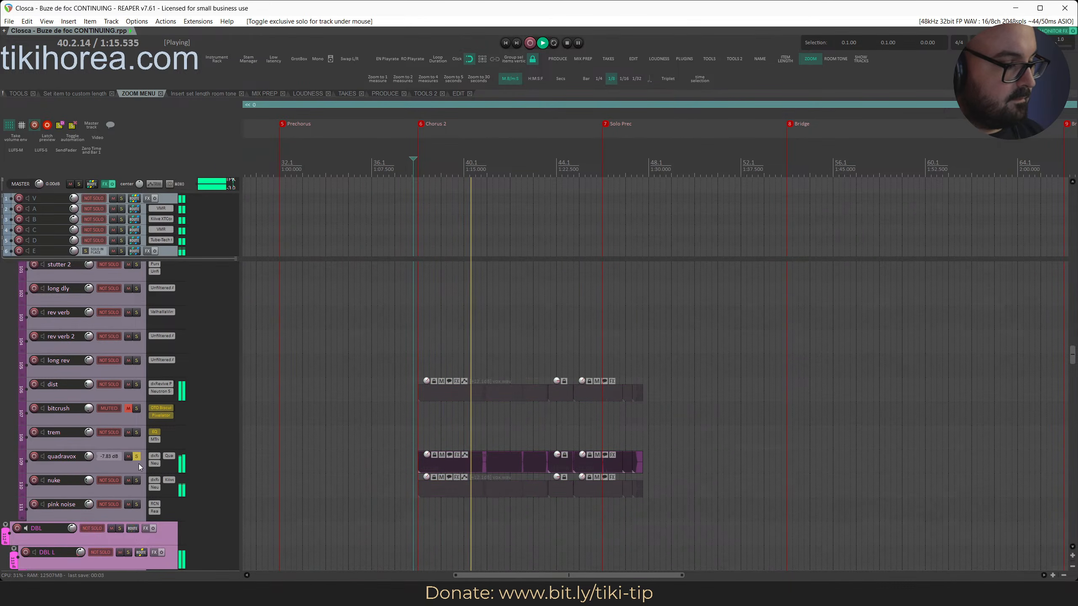
{"action": "key", "text": "s"}
{"action": "key", "text": "s"}
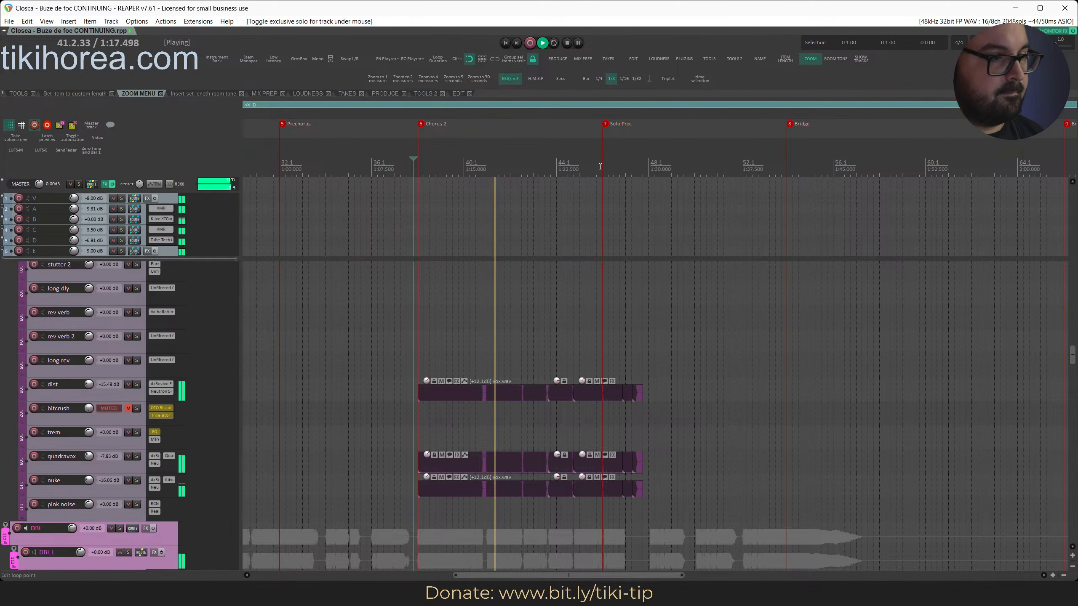
Replay the mix around the start of Solo Prec with the VOX THROW tracks in view
{"action": "scroll", "coordinate": [610, 282], "scroll_direction": "up", "scroll_amount": 4}
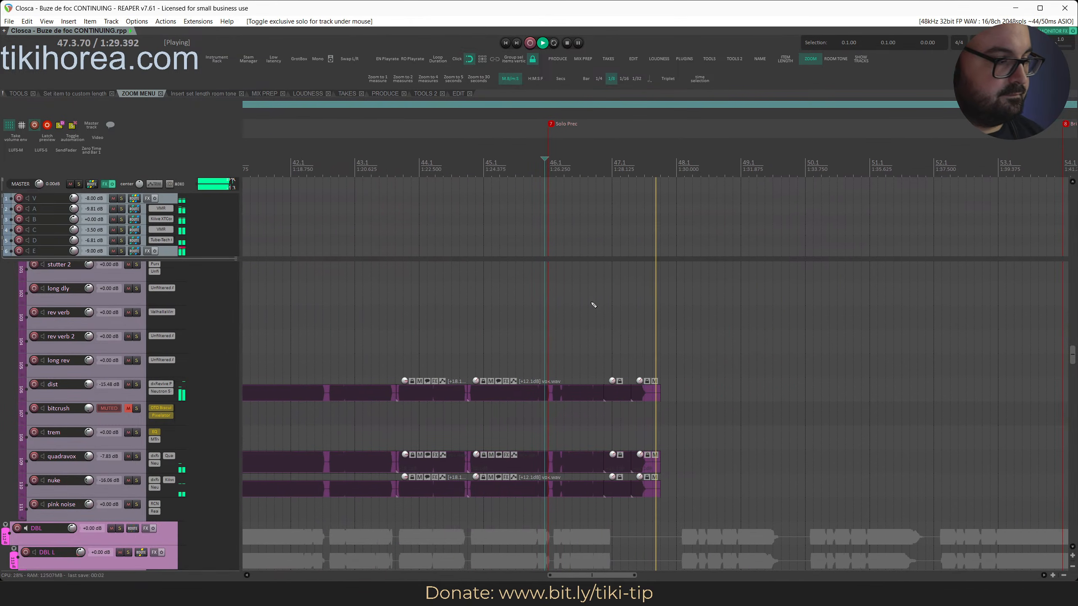
{"action": "scroll", "coordinate": [525, 353], "scroll_direction": "up", "scroll_amount": 5}
{"action": "scroll", "coordinate": [539, 346], "scroll_direction": "up", "scroll_amount": 3}
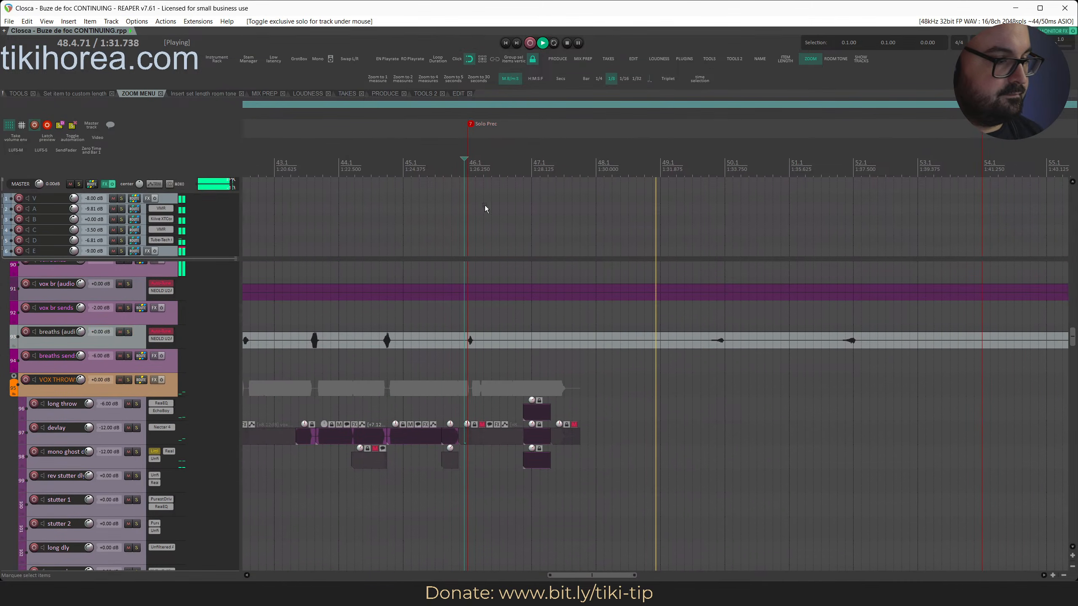
{"action": "left_click", "coordinate": [488, 161]}
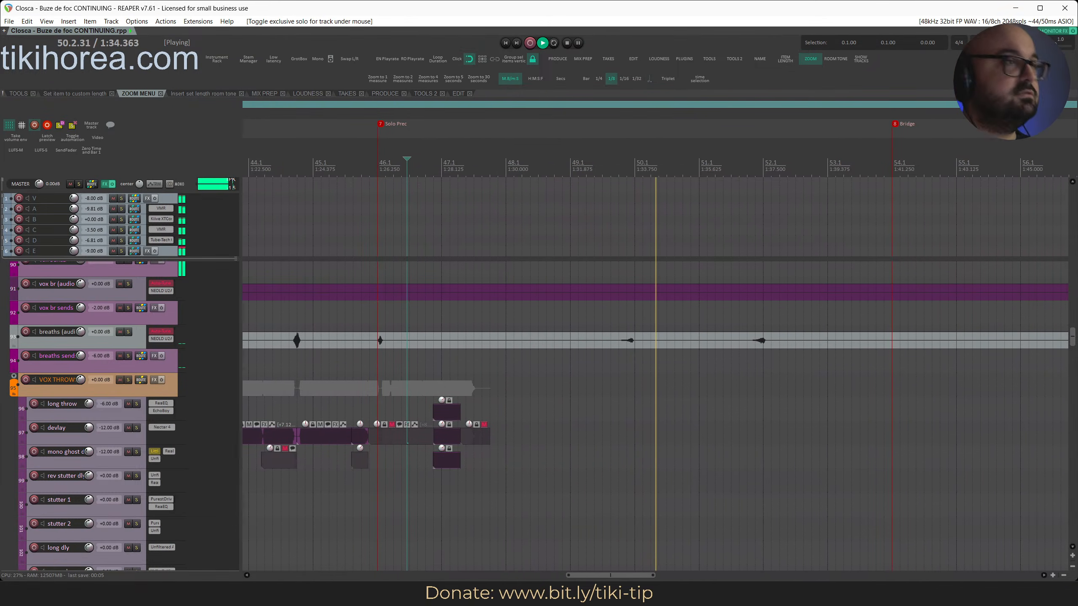
Stop playback past Solo Prec and play the mix from early in V1 with the breaths track in view
{"action": "key", "text": "space"}
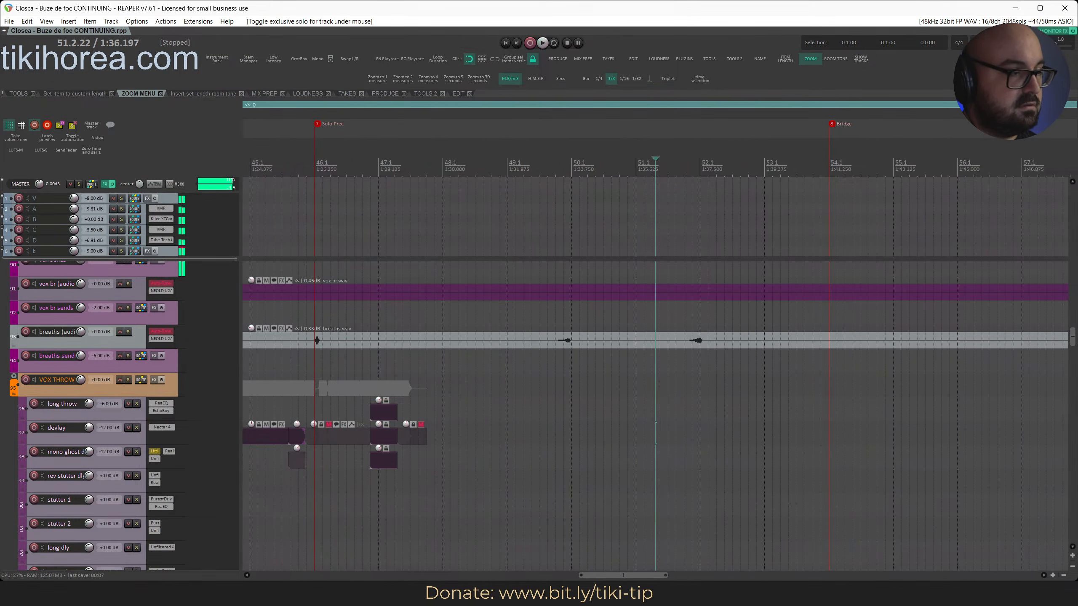
{"action": "scroll", "coordinate": [373, 236], "scroll_direction": "left", "scroll_amount": 3}
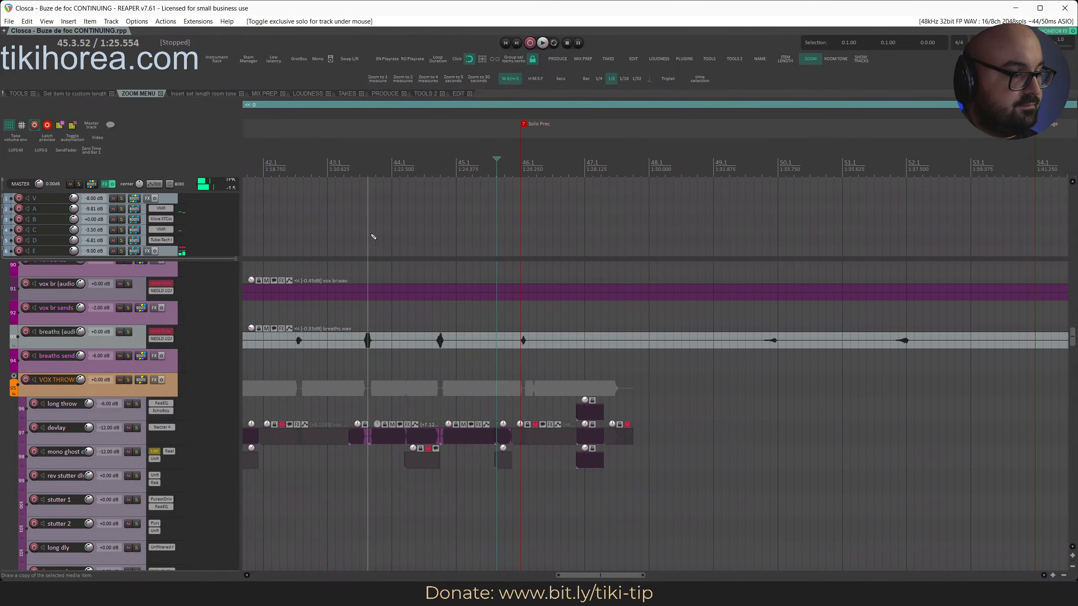
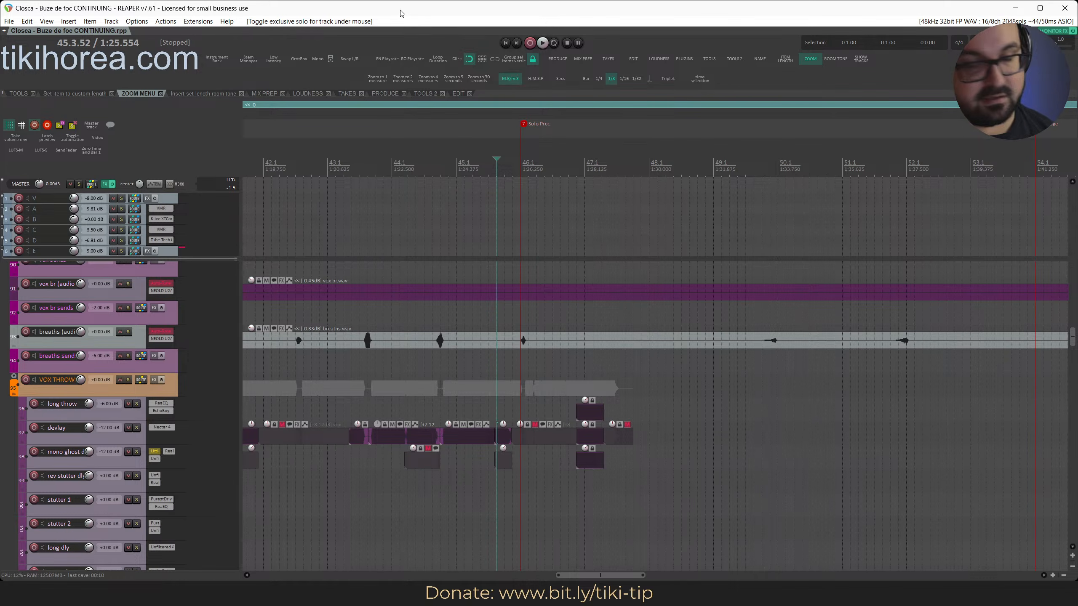
{"action": "left_click", "coordinate": [450, 162]}
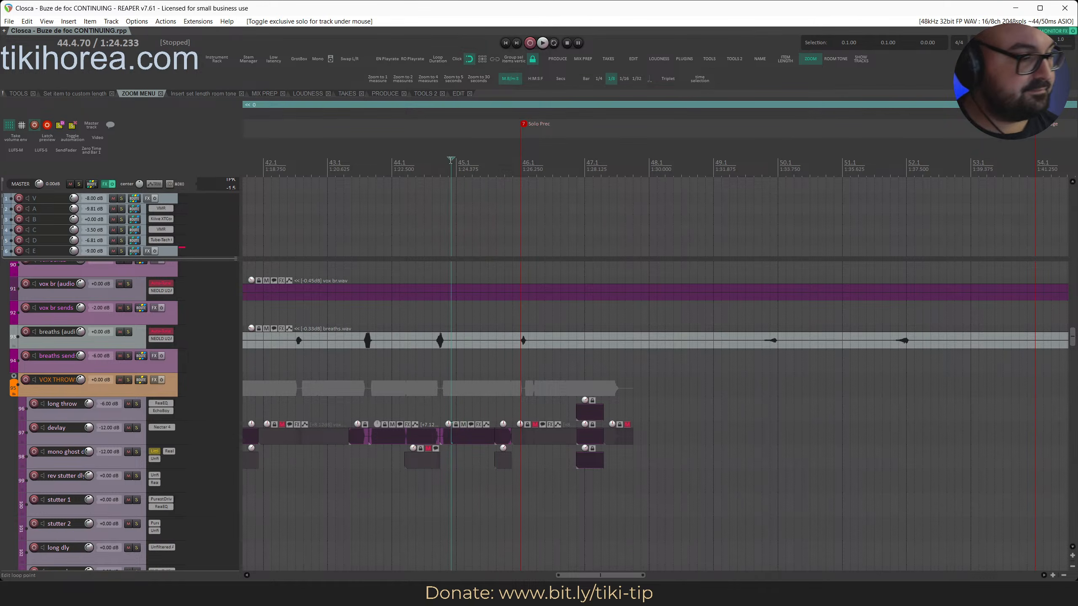
{"action": "scroll", "coordinate": [449, 255], "scroll_direction": "left", "scroll_amount": 5}
{"action": "scroll", "coordinate": [447, 285], "scroll_direction": "left", "scroll_amount": 15}
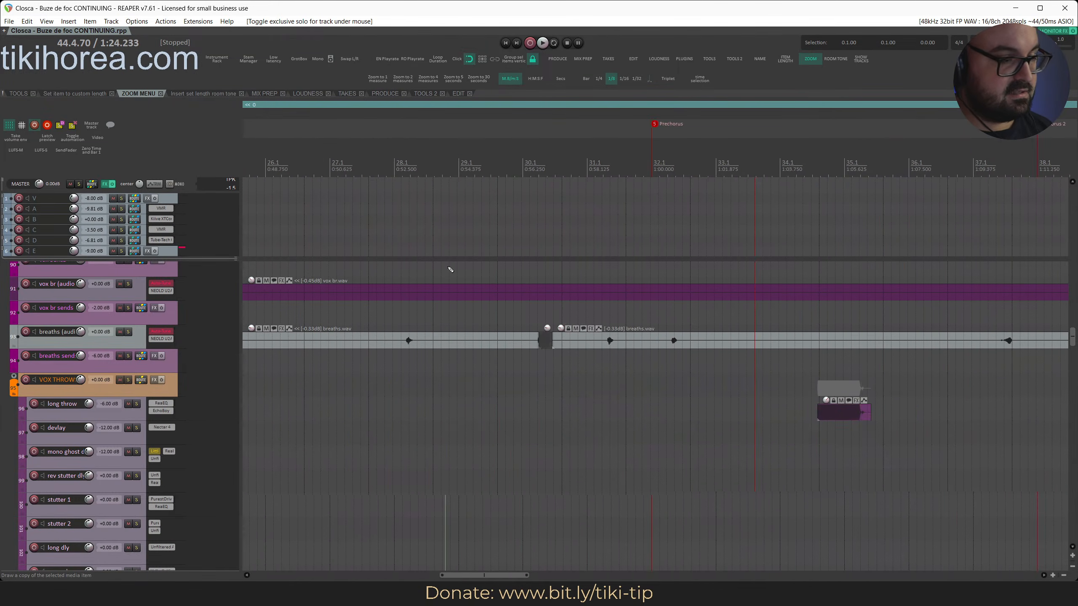
{"action": "key", "text": "space"}
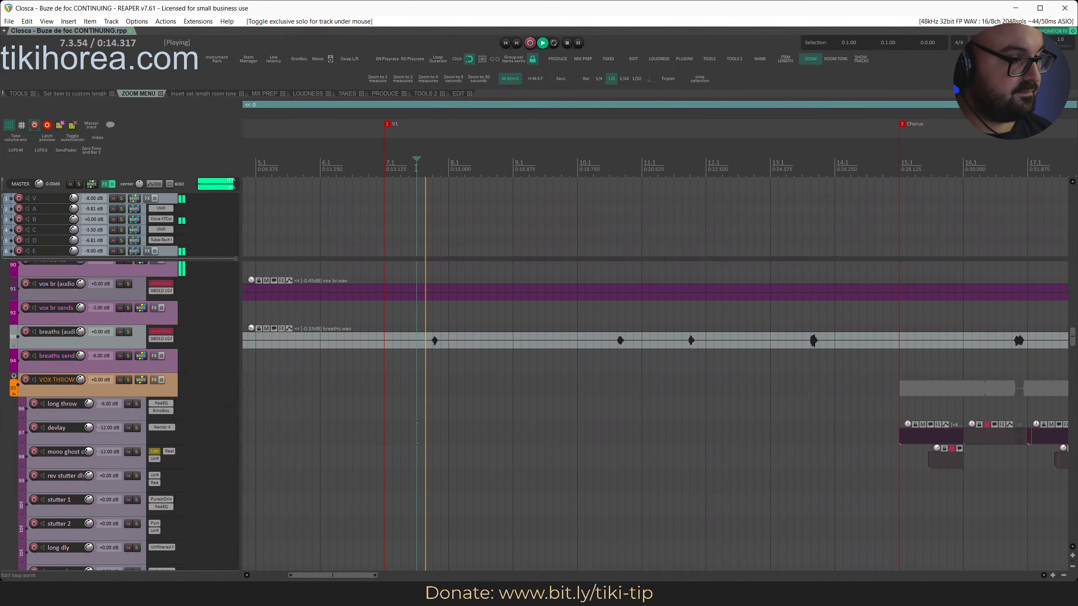
Solo the breaths audio track, set its volume to -6 dB and clear the solo
{"action": "key", "text": "s"}
{"action": "left_click", "coordinate": [415, 191]}
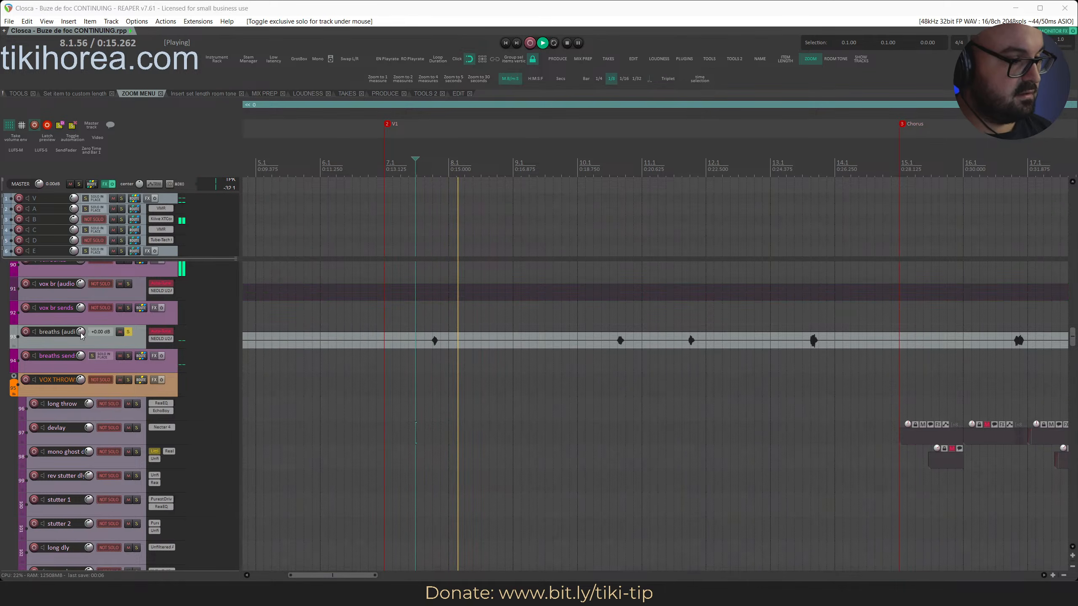
{"action": "right_click", "coordinate": [80, 334]}
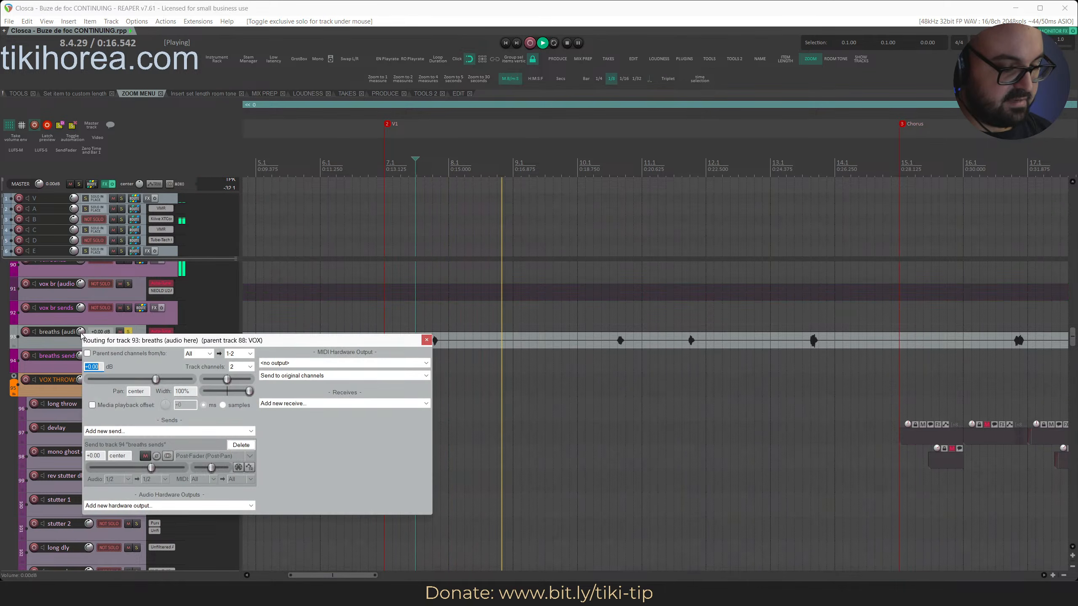
{"action": "type", "text": "-6"}
{"action": "key", "text": "Return"}
{"action": "key", "text": "s"}
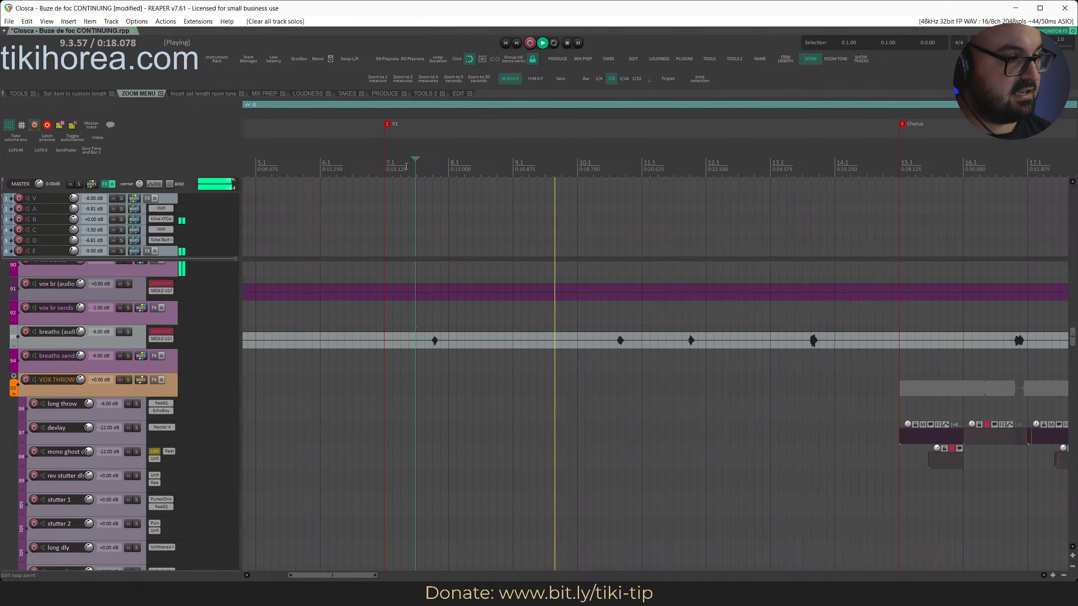
Replay early V1 and undo the breaths audio track's volume change
{"action": "left_click", "coordinate": [397, 166]}
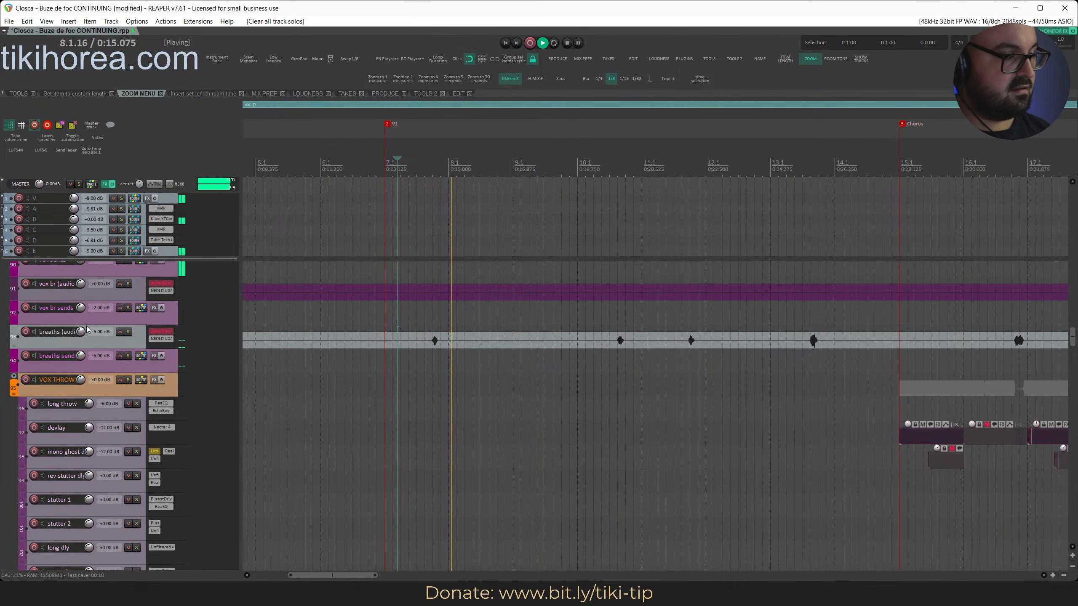
{"action": "left_click", "coordinate": [412, 165]}
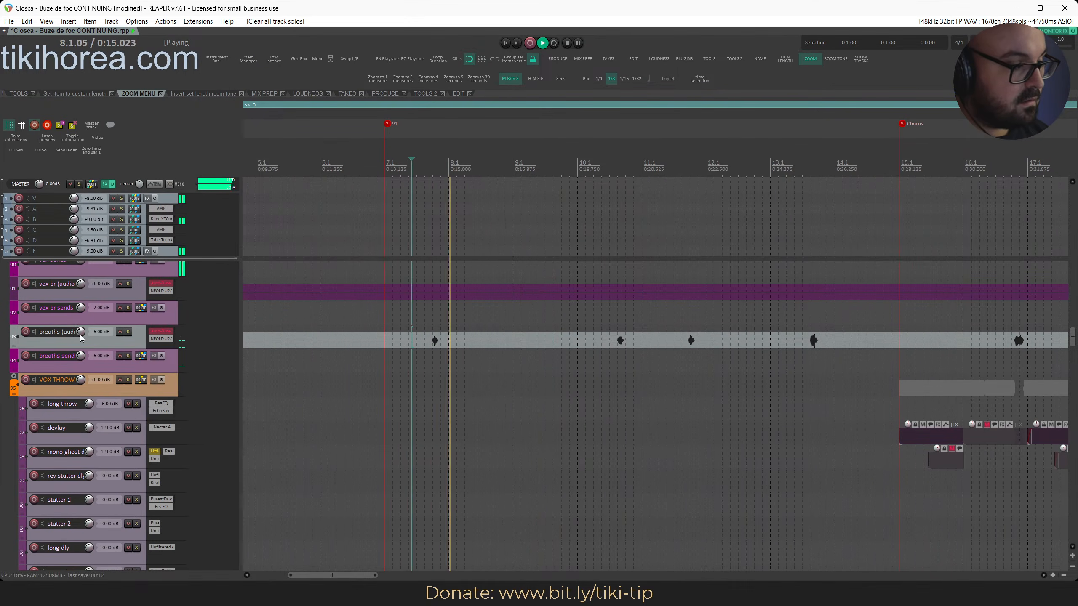
{"action": "key", "text": "ctrl+z"}
{"action": "key", "text": "ctrl+z"}
{"action": "key", "text": "ctrl+z"}
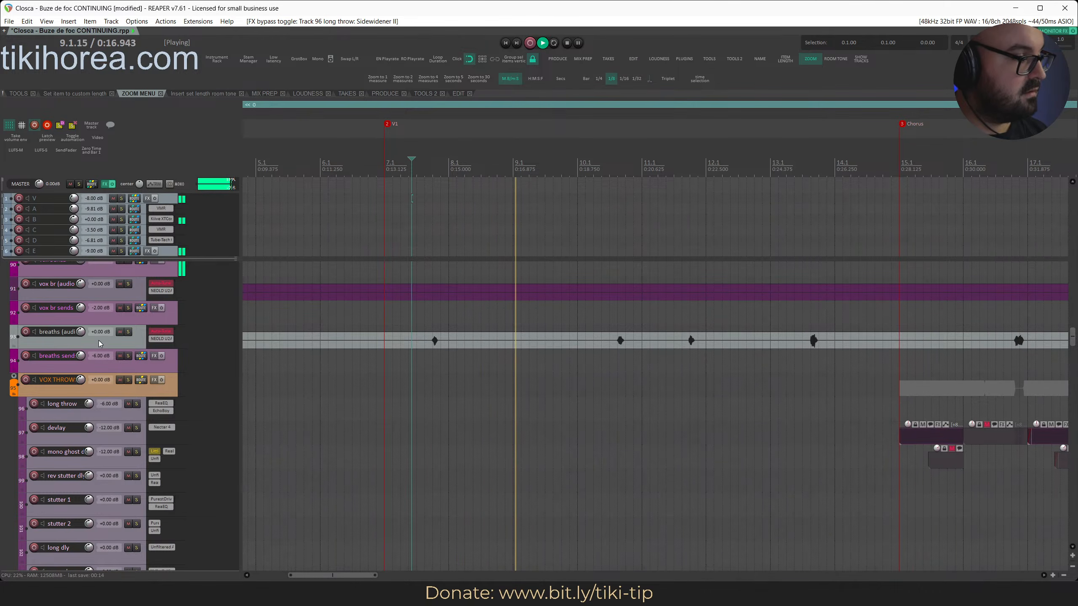
Try the breaths sends track at +15 dB while replaying the first breath in V1
{"action": "left_click_drag", "start_coordinate": [80, 356], "coordinate": [399, 229]}
{"action": "left_click", "coordinate": [424, 160]}
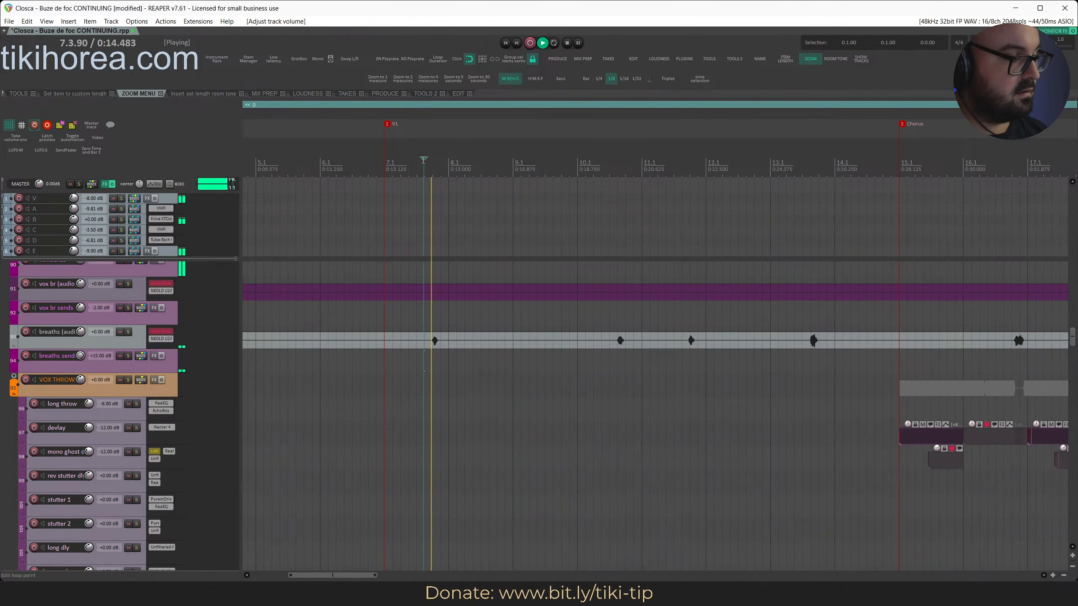
{"action": "key", "text": "i"}
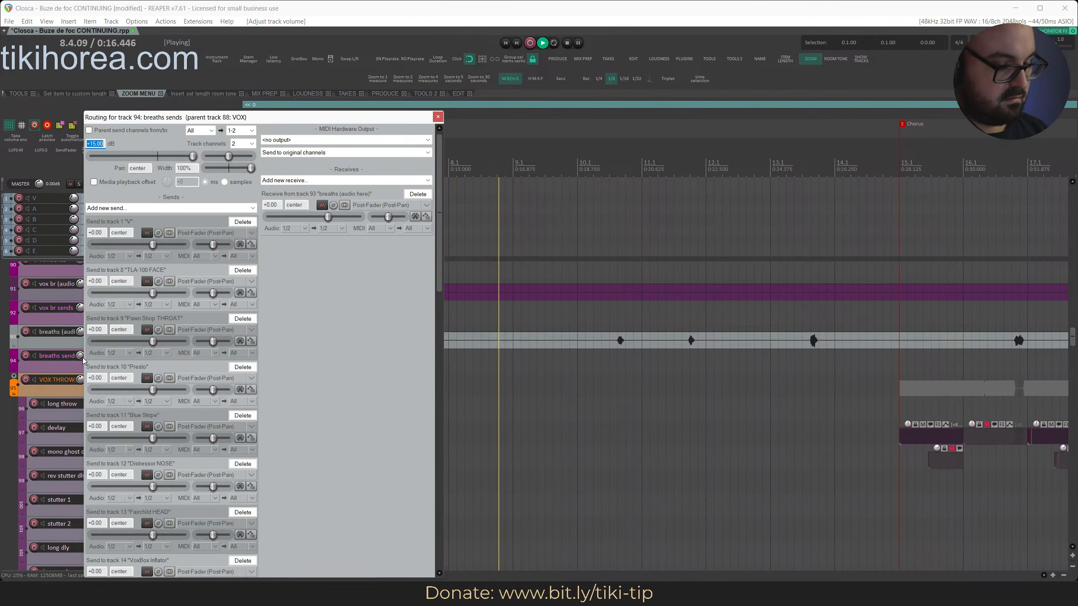
{"action": "key", "text": "Escape"}
Reset the breaths sends track's volume to 0 dB and replay from V1 and from before the first Chorus
{"action": "double_click", "coordinate": [83, 357]}
{"action": "left_click", "coordinate": [419, 361]}
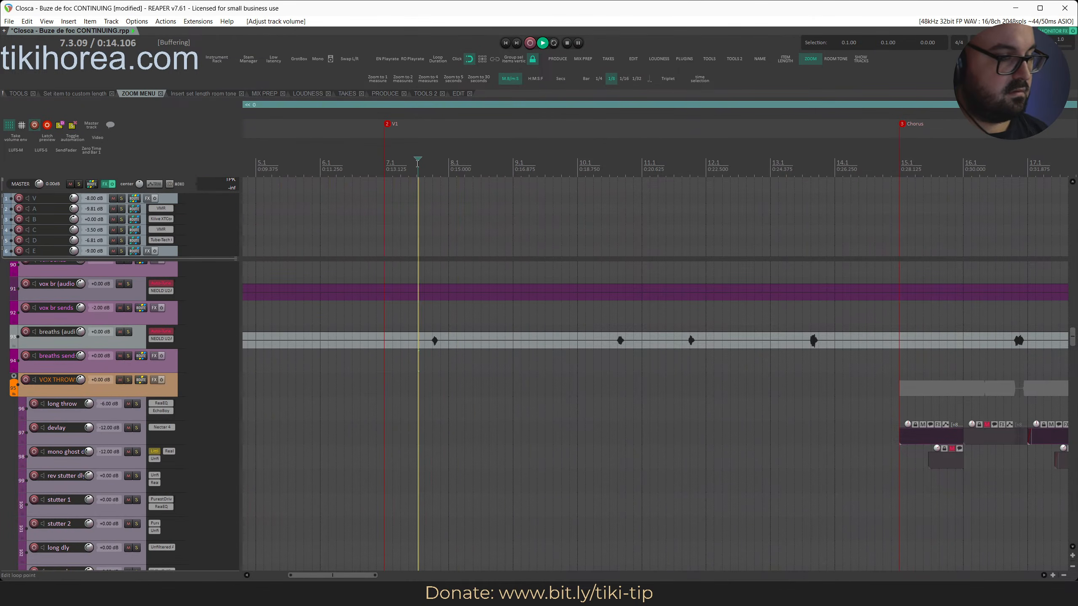
{"action": "scroll", "coordinate": [421, 359], "scroll_direction": "down", "scroll_amount": 2}
{"action": "scroll", "coordinate": [421, 359], "scroll_direction": "down", "scroll_amount": 3}
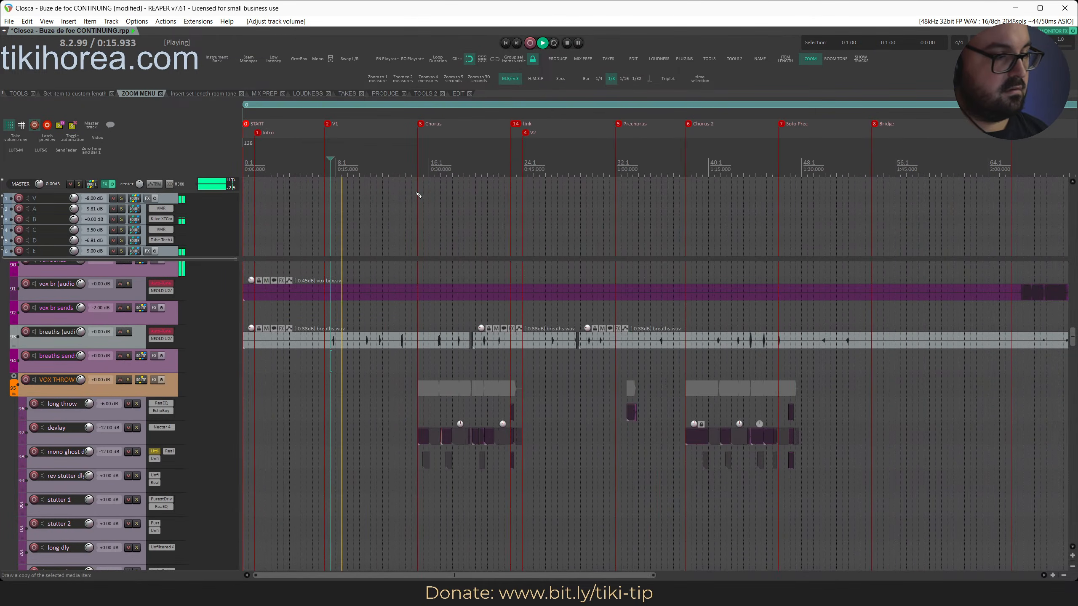
{"action": "left_click", "coordinate": [387, 168]}
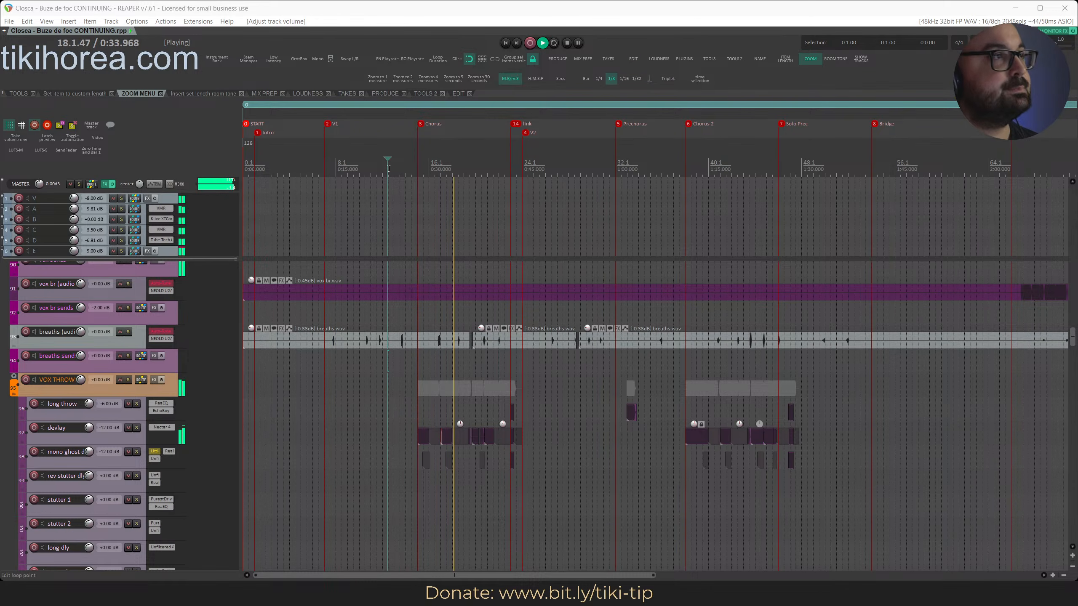
Replay the lead-in to the first Chorus and check the very start of the song
{"action": "left_click", "coordinate": [388, 169]}
{"action": "key", "text": "space"}
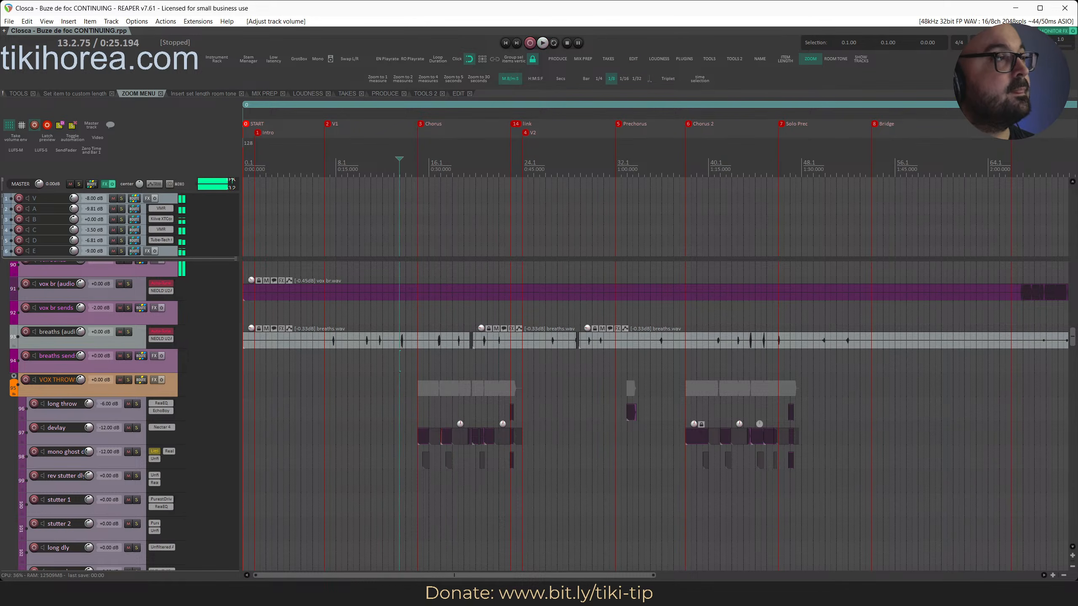
{"action": "left_click", "coordinate": [254, 161]}
{"action": "key", "text": "space"}
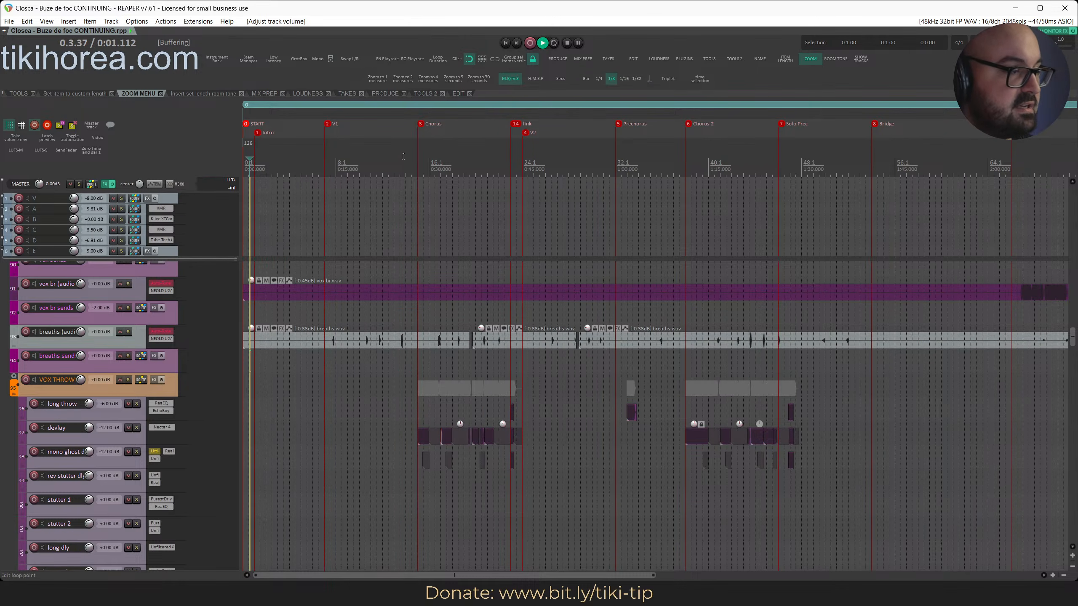
{"action": "key", "text": "space"}
Go up to the IMPACTS tracks while replaying the transition into the first Chorus
{"action": "scroll", "coordinate": [404, 156], "scroll_direction": "up", "scroll_amount": 1}
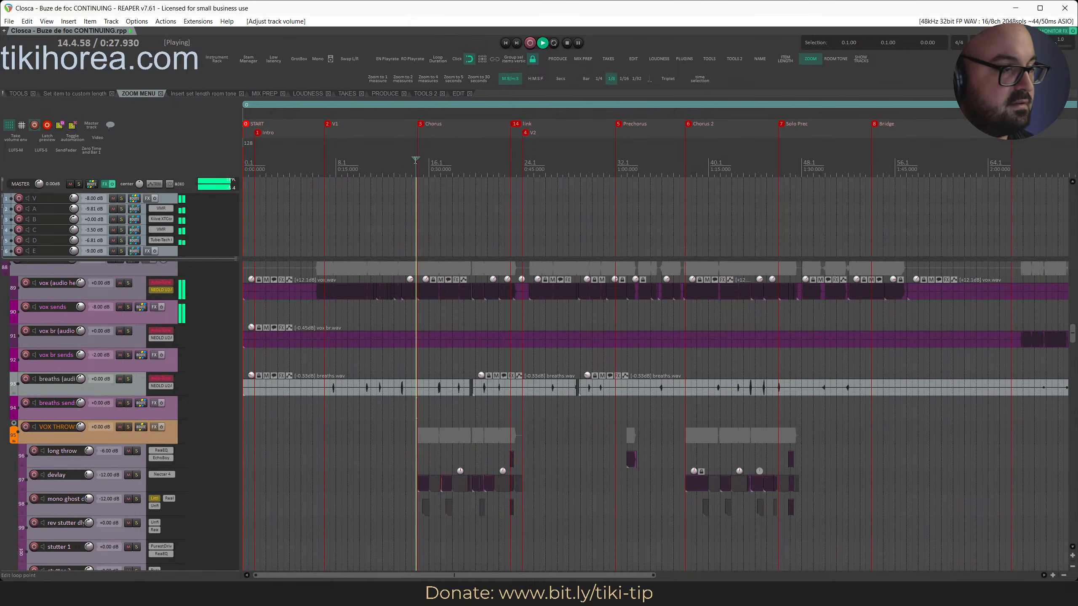
{"action": "scroll", "coordinate": [394, 432], "scroll_direction": "up", "scroll_amount": 15}
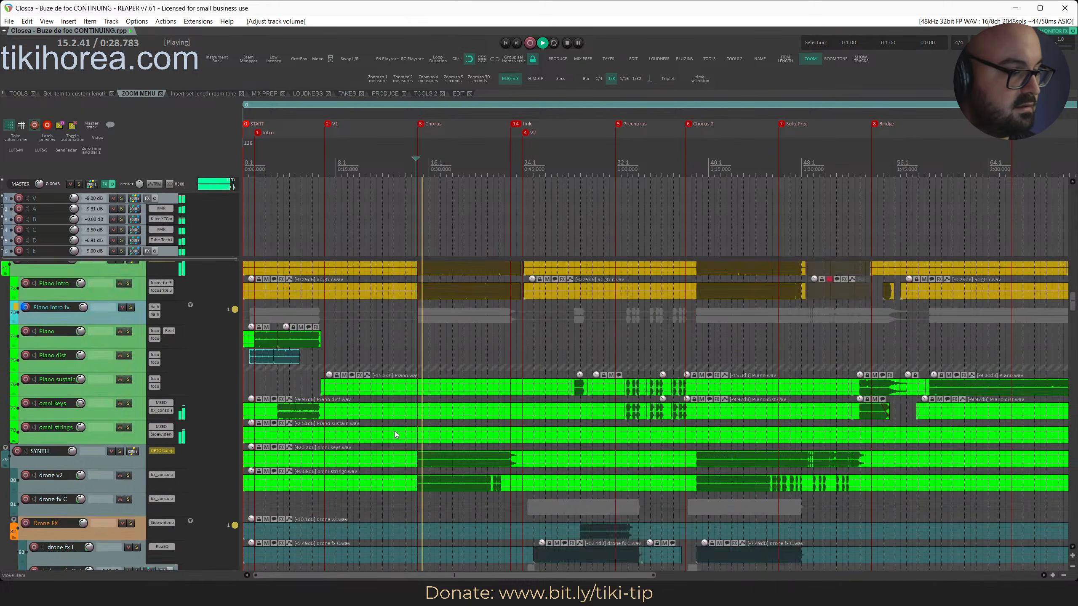
{"action": "scroll", "coordinate": [394, 431], "scroll_direction": "up", "scroll_amount": 4}
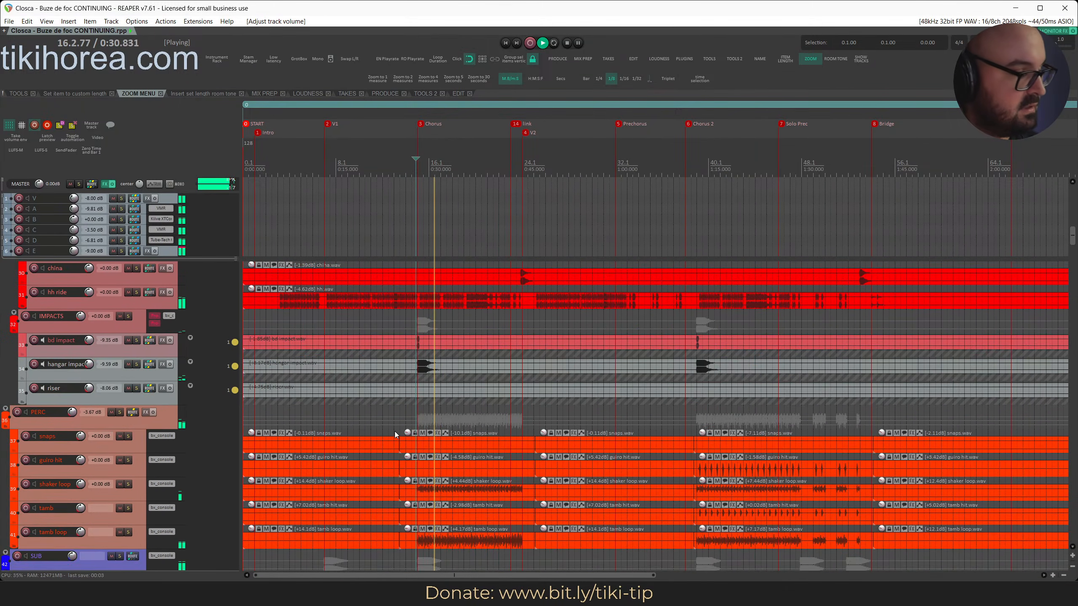
{"action": "left_click", "coordinate": [406, 149]}
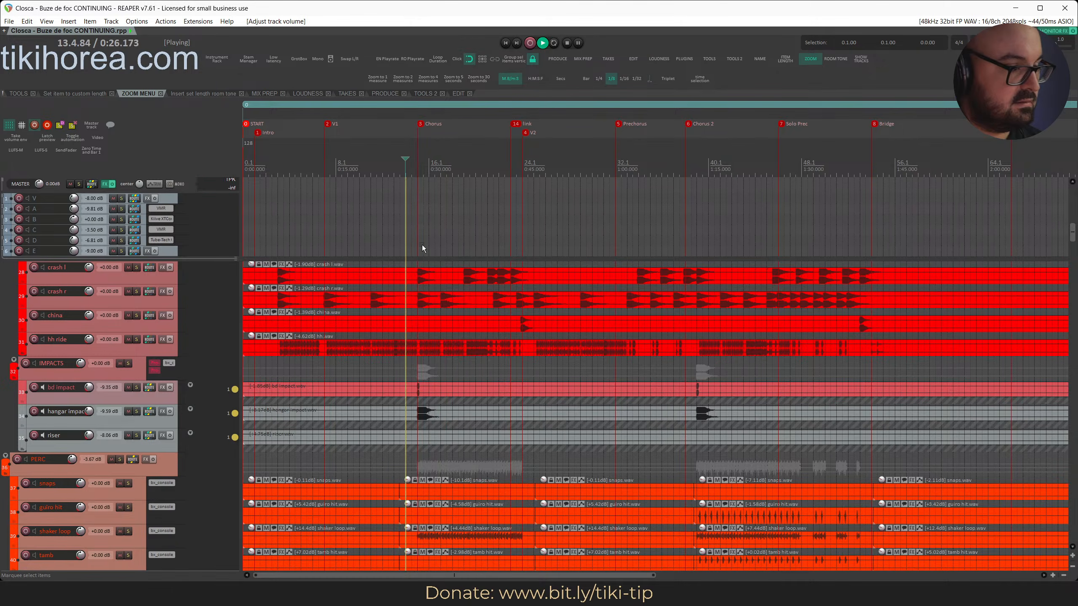
{"action": "scroll", "coordinate": [422, 244], "scroll_direction": "up", "scroll_amount": 5}
{"action": "scroll", "coordinate": [422, 244], "scroll_direction": "up", "scroll_amount": 2}
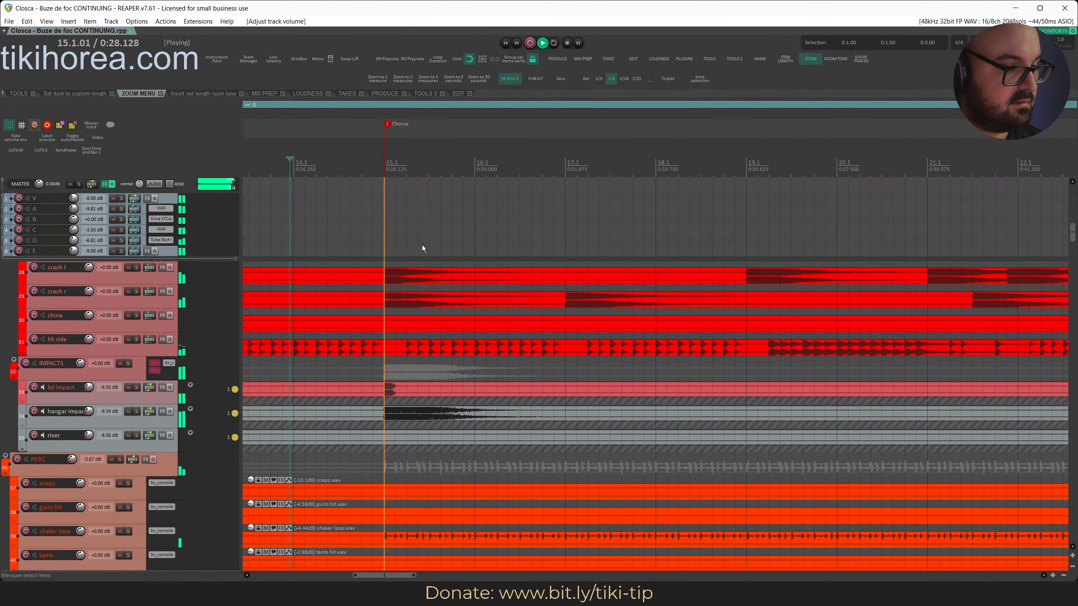
Split out the bd impact and hangar impact hits at the first Chorus, raise them 2 dB and replay
{"action": "left_click_drag", "start_coordinate": [362, 380], "coordinate": [586, 429]}
{"action": "key", "text": "s"}
{"action": "key", "text": "Escape"}
{"action": "left_click", "coordinate": [293, 153]}
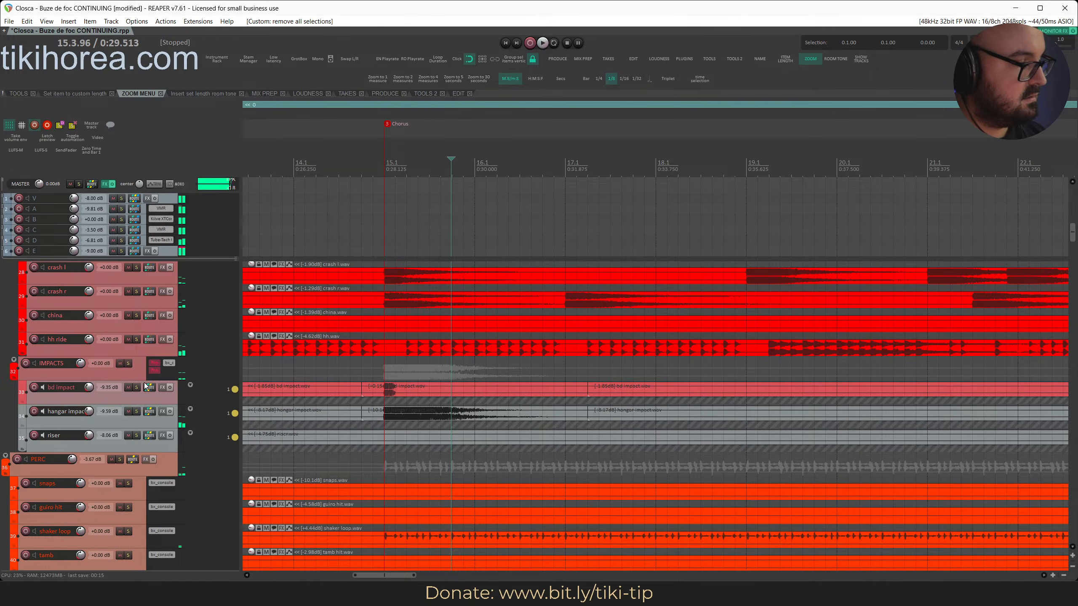
Audition the IMPACTS group in solo at the first Chorus, then clear all solos
{"action": "left_click", "coordinate": [127, 364]}
{"action": "key", "text": "space"}
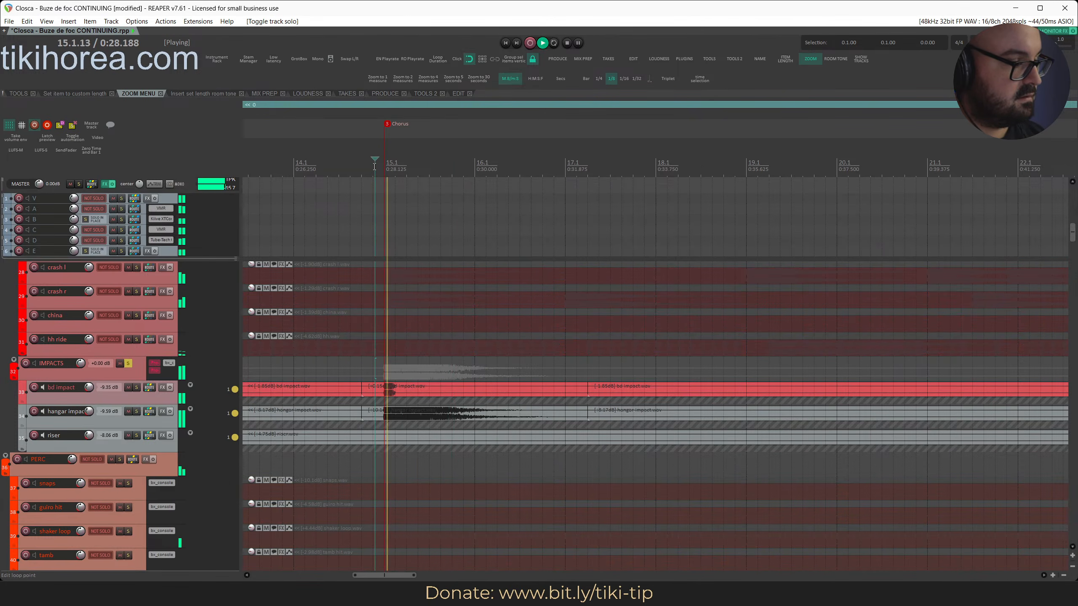
{"action": "key", "text": "alt+F6"}
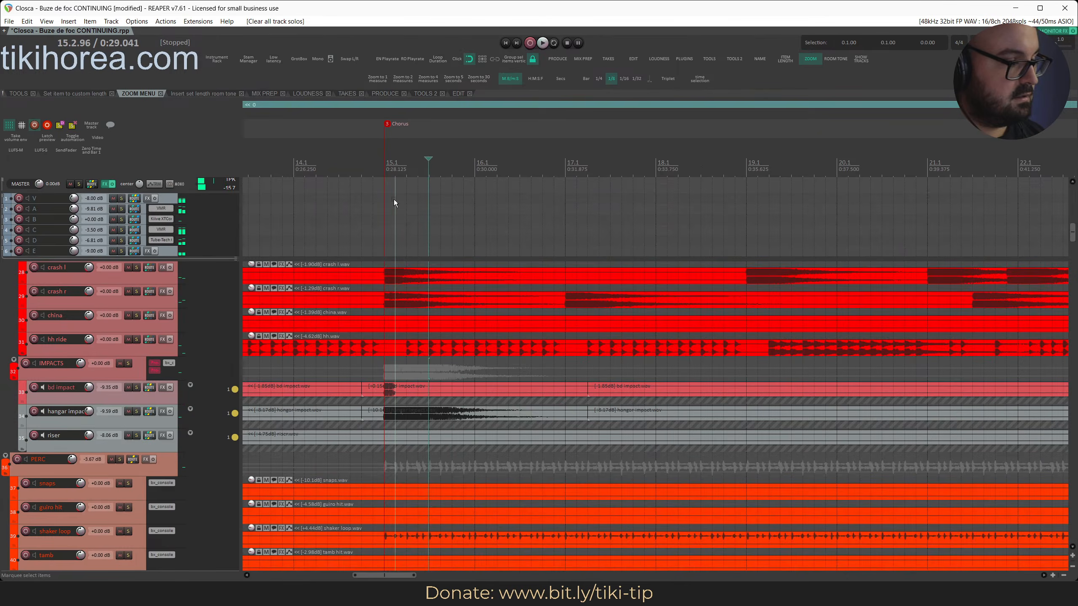
Undo the splits and level change on the first Chorus impact items
{"action": "key", "text": "ctrl+z"}
{"action": "key", "text": "ctrl+z"}
{"action": "scroll", "coordinate": [372, 458], "scroll_direction": "down", "scroll_amount": 10}
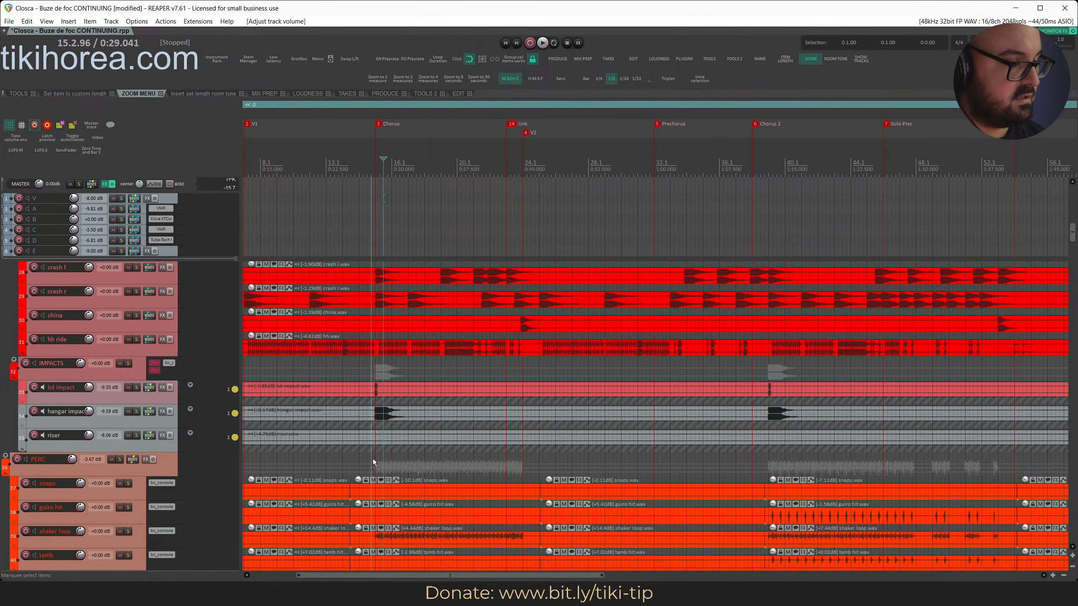
Raise all bd impact, hangar impact and riser items across the song by 2 dB and save the project
{"action": "key", "text": "ctrl+s"}
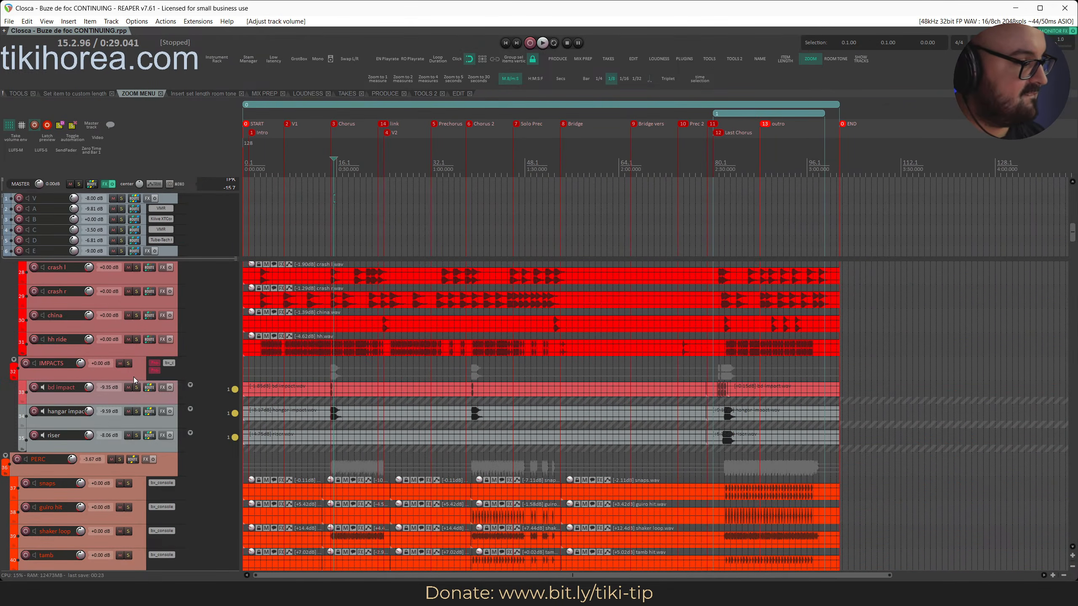
{"action": "left_click_drag", "start_coordinate": [306, 374], "coordinate": [811, 466]}
{"action": "key", "text": "ctrl+Up"}
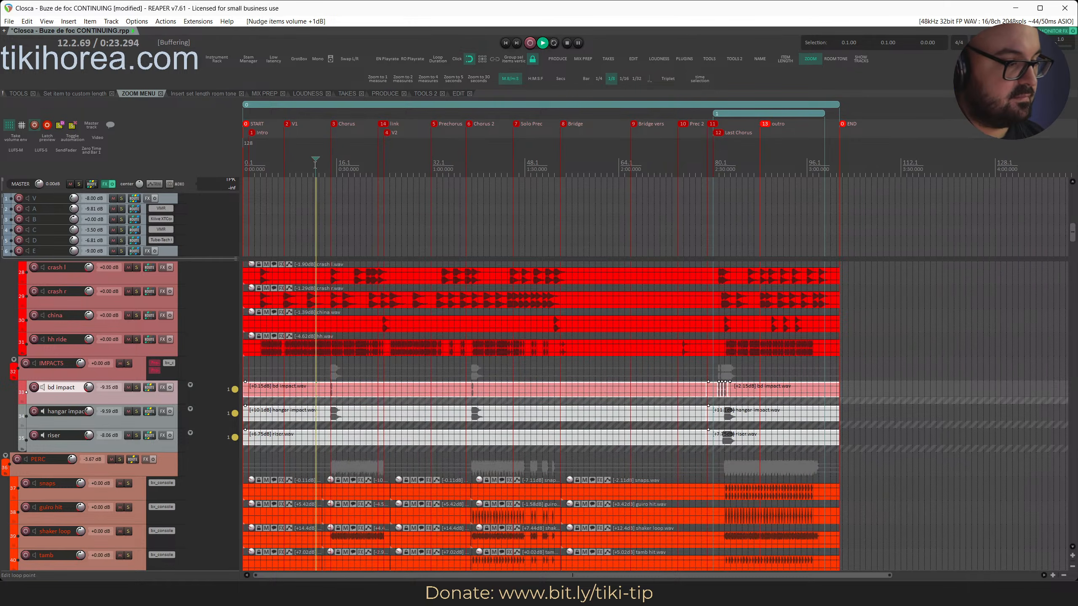
{"action": "scroll", "coordinate": [314, 165], "scroll_direction": "up", "scroll_amount": 3}
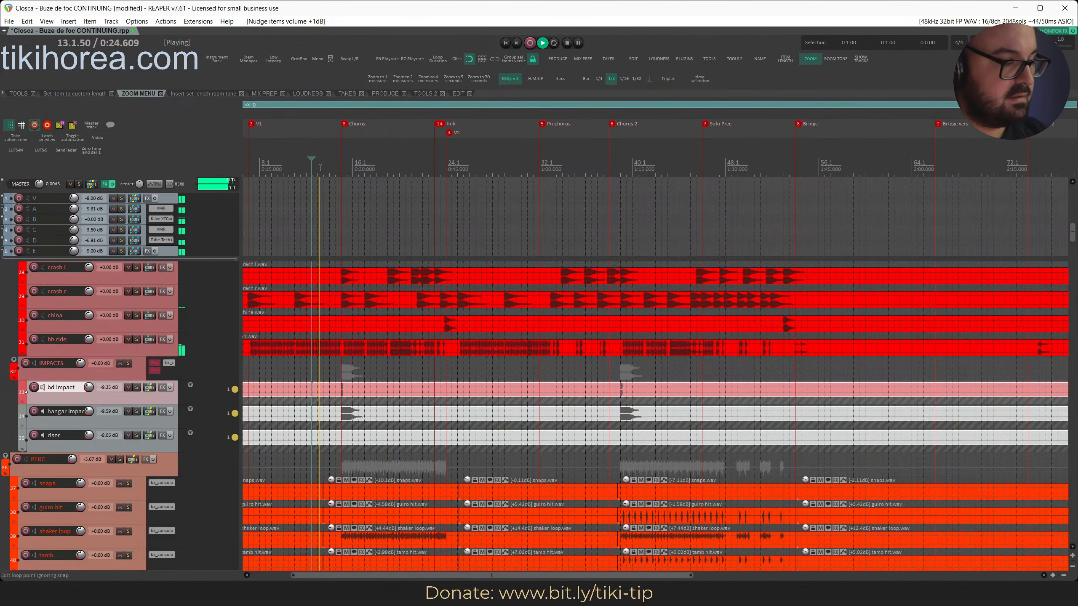
{"action": "key", "text": "ctrl+s"}
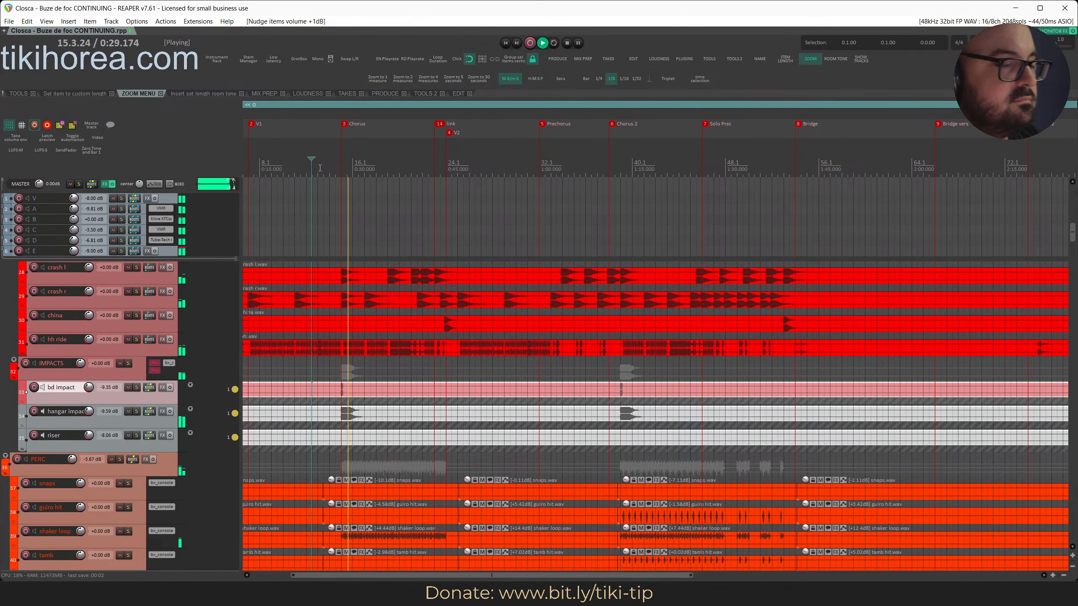
Play the entries into Chorus 2 and Last Chorus to check the impact levels
{"action": "left_click", "coordinate": [610, 166]}
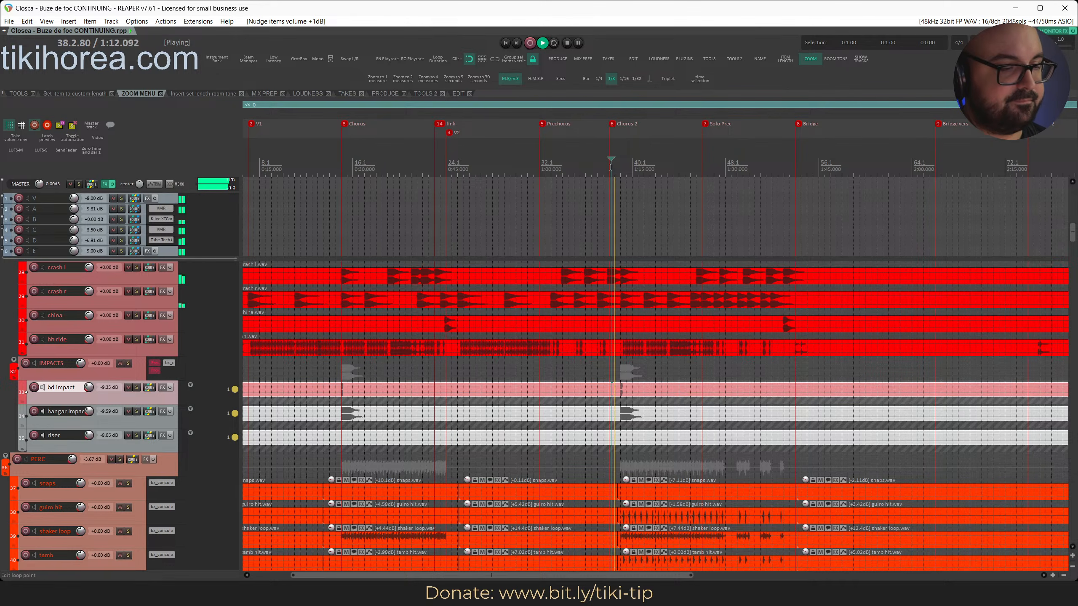
{"action": "scroll", "coordinate": [733, 325], "scroll_direction": "right", "scroll_amount": 5}
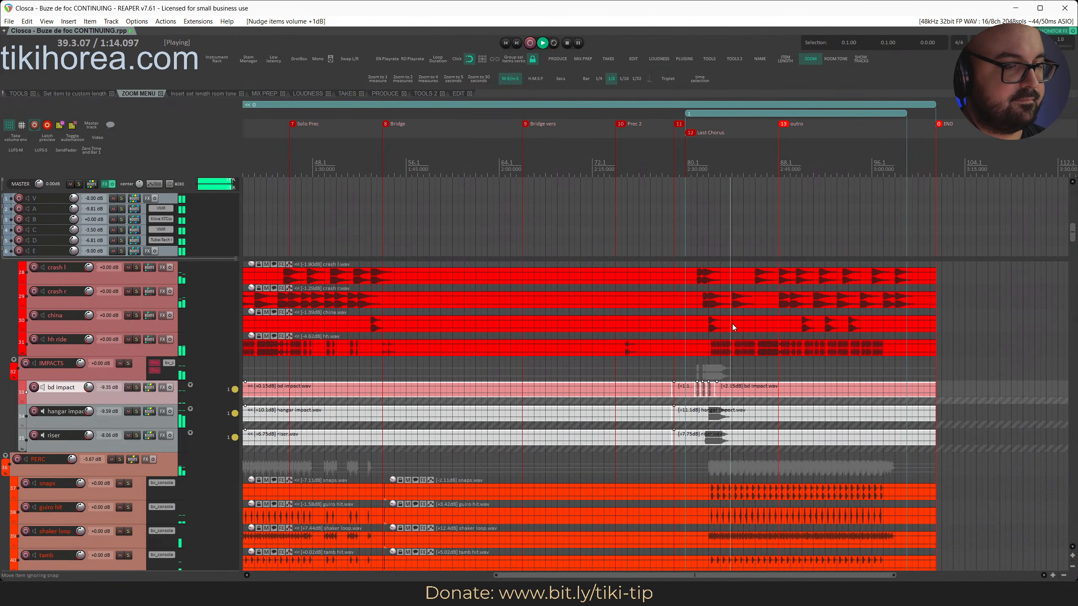
{"action": "left_click", "coordinate": [684, 169]}
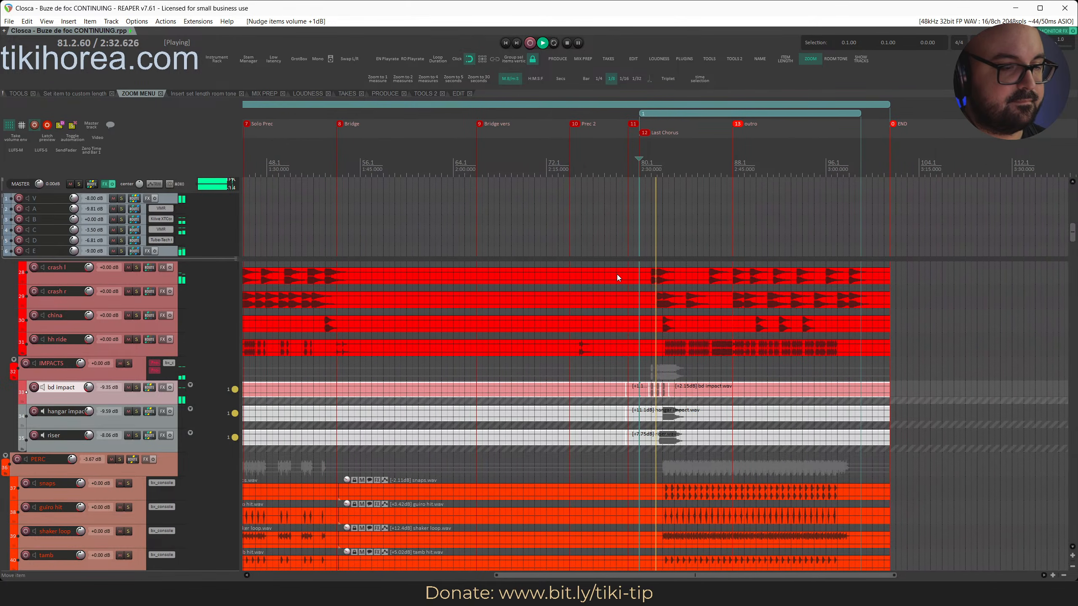
Raise the riser item at the Last Chorus by 2 dB and delete the empty riser item that precedes it
{"action": "scroll", "coordinate": [707, 400], "scroll_direction": "up", "scroll_amount": 4}
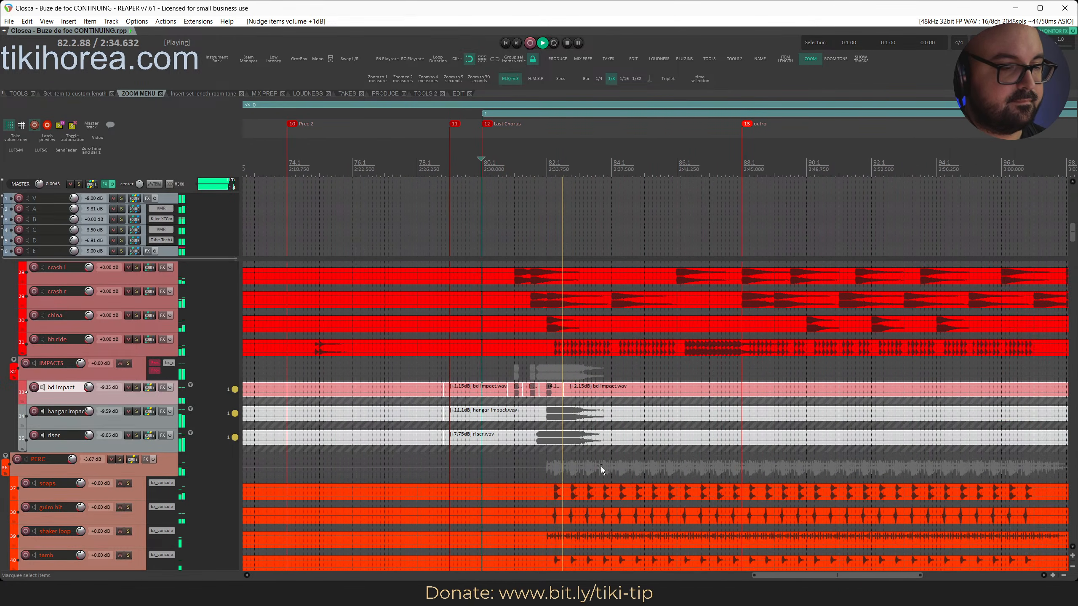
{"action": "left_click", "coordinate": [599, 440]}
{"action": "key", "text": "shift+Up"}
{"action": "key", "text": "shift+Up"}
{"action": "left_click", "coordinate": [513, 145]}
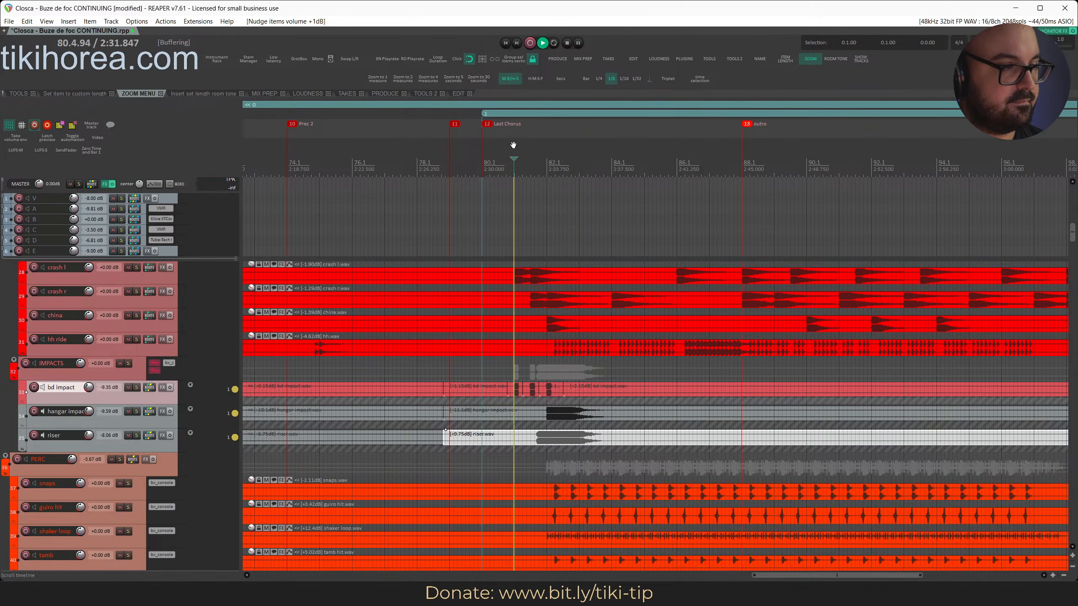
{"action": "left_click", "coordinate": [386, 436]}
{"action": "key", "text": "Delete"}
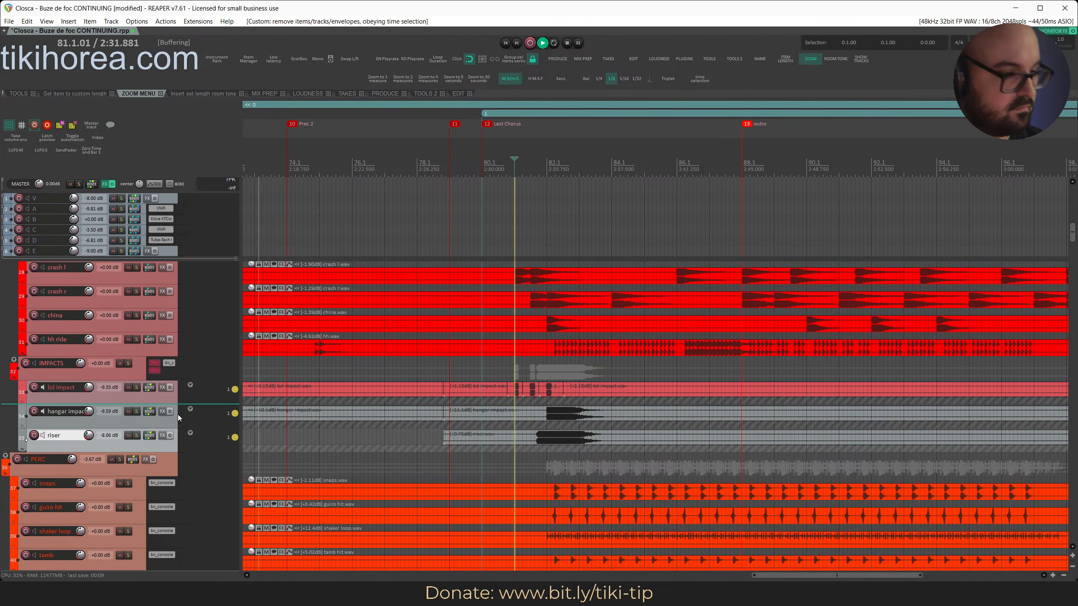
Audition the riser track in solo at the Last Chorus, then add ReaEQ (Cockos) to it
{"action": "key", "text": "s"}
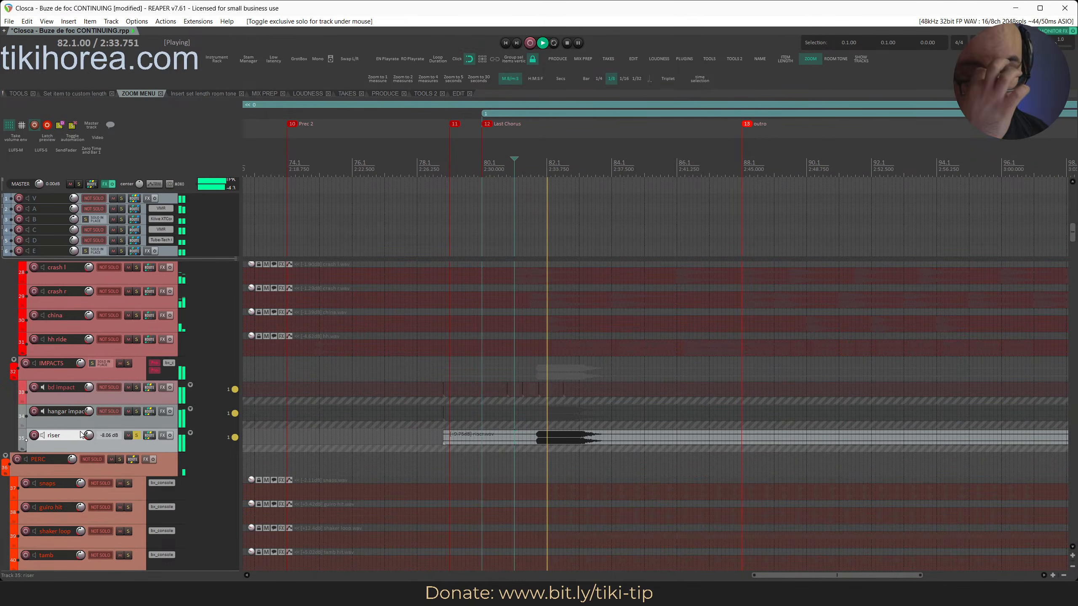
{"action": "key", "text": "space"}
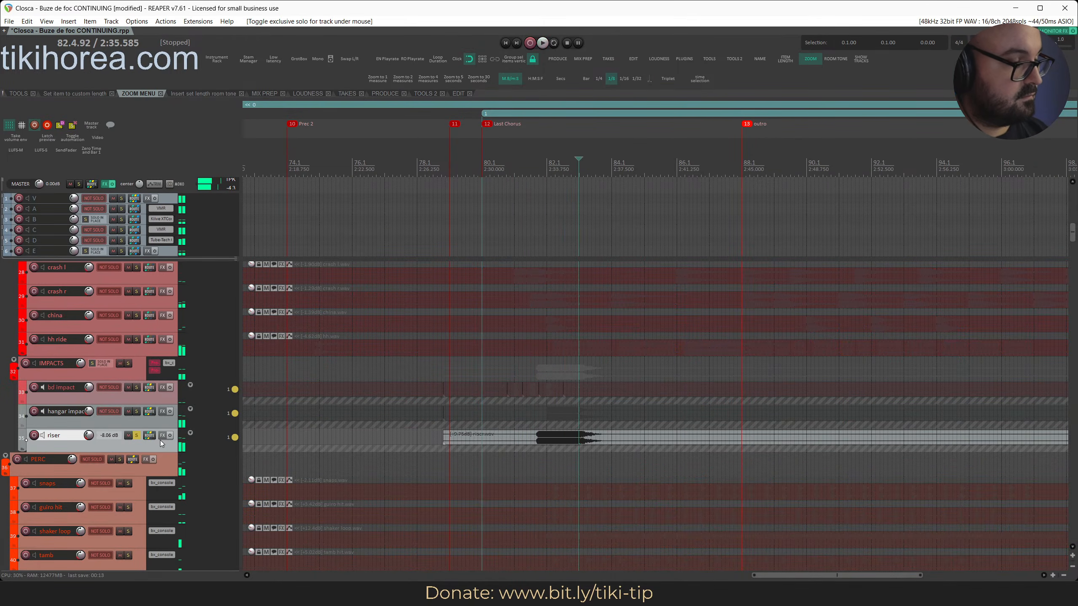
{"action": "left_click", "coordinate": [162, 436]}
{"action": "type", "text": "reaeq"}
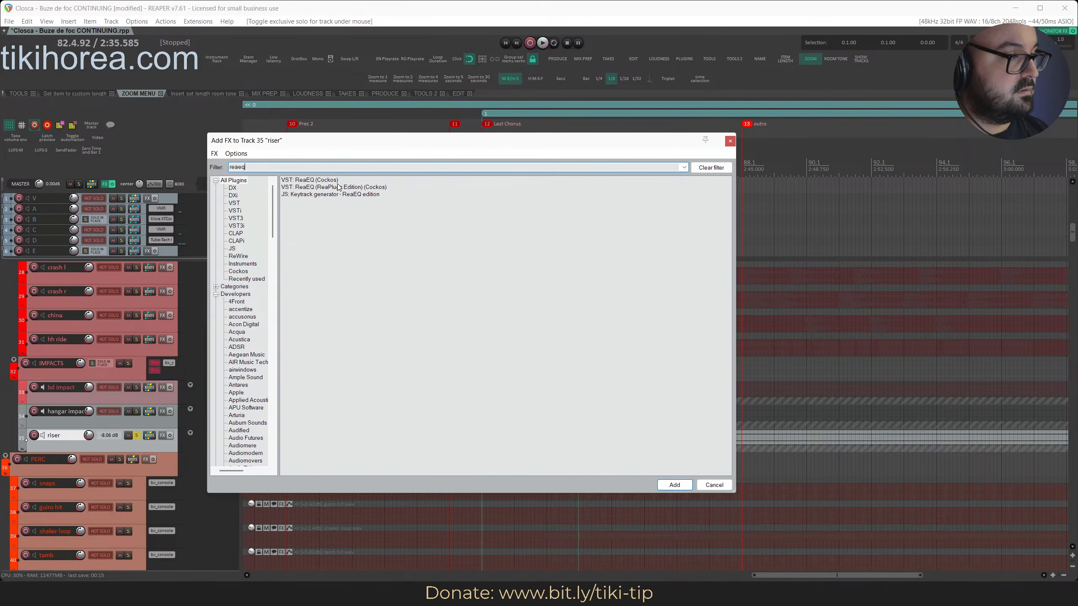
{"action": "double_click", "coordinate": [313, 181]}
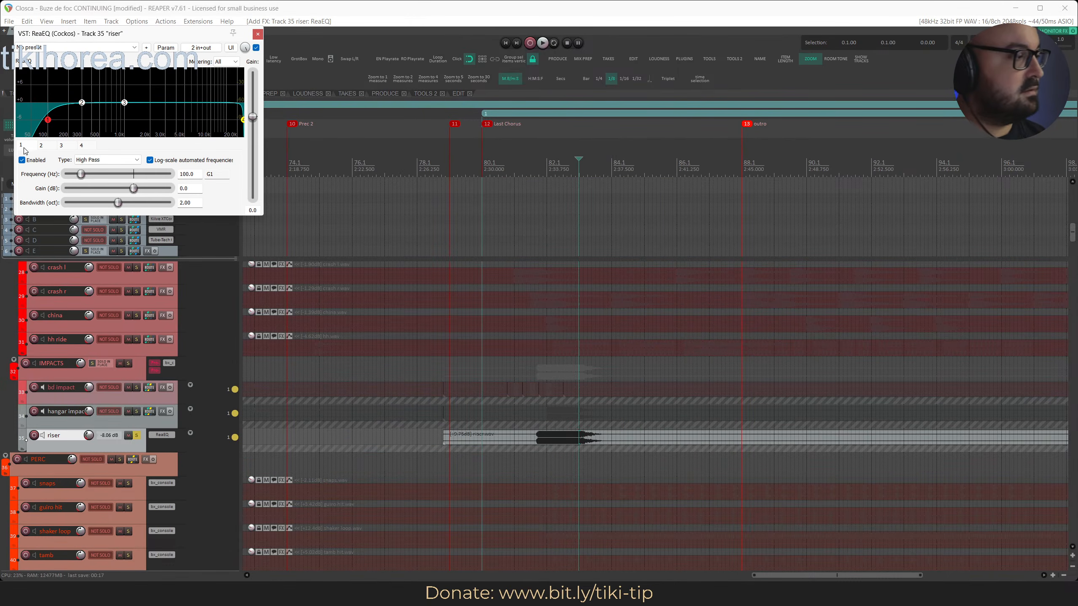
Lower the riser's ReaEQ low-pass band to about 2326 Hz while playing the Last Chorus, then clear the solo
{"action": "left_click_drag", "start_coordinate": [243, 124], "coordinate": [208, 128]}
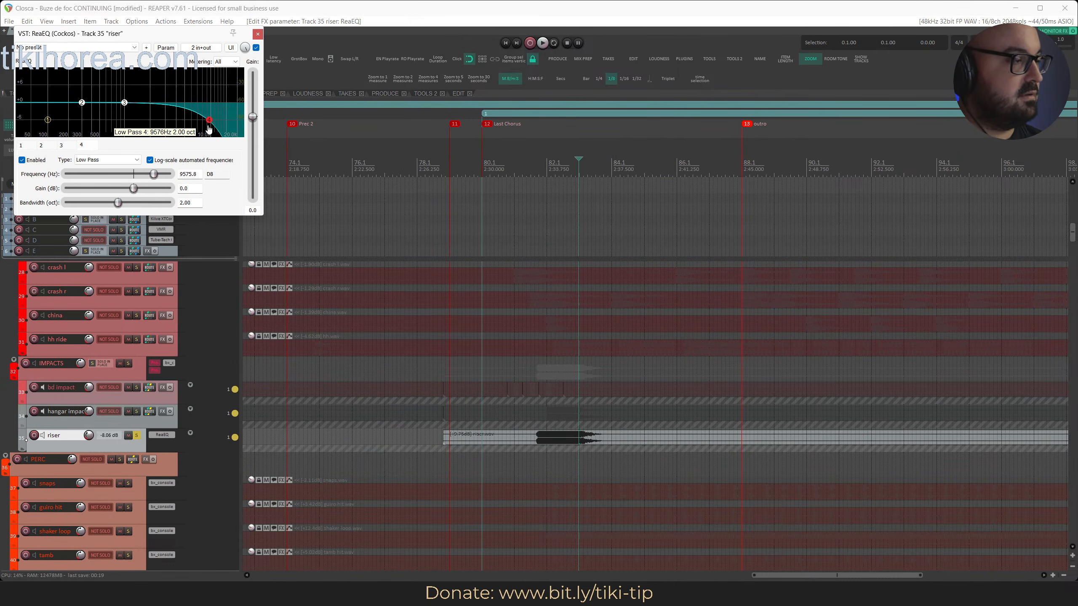
{"action": "double_click", "coordinate": [524, 156]}
{"action": "key", "text": "space"}
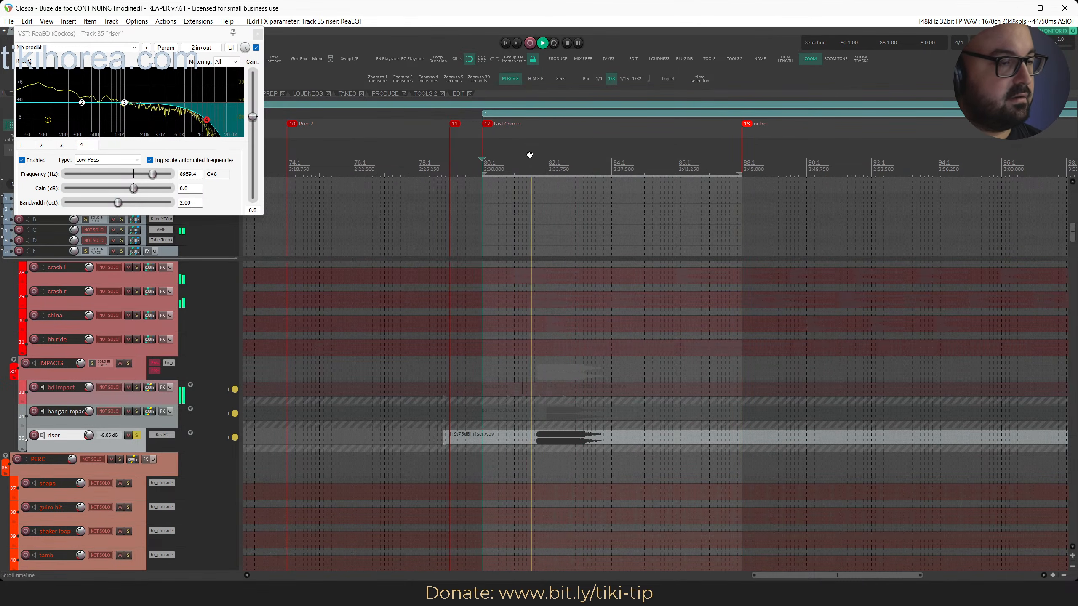
{"action": "left_click_drag", "start_coordinate": [206, 119], "coordinate": [156, 127]}
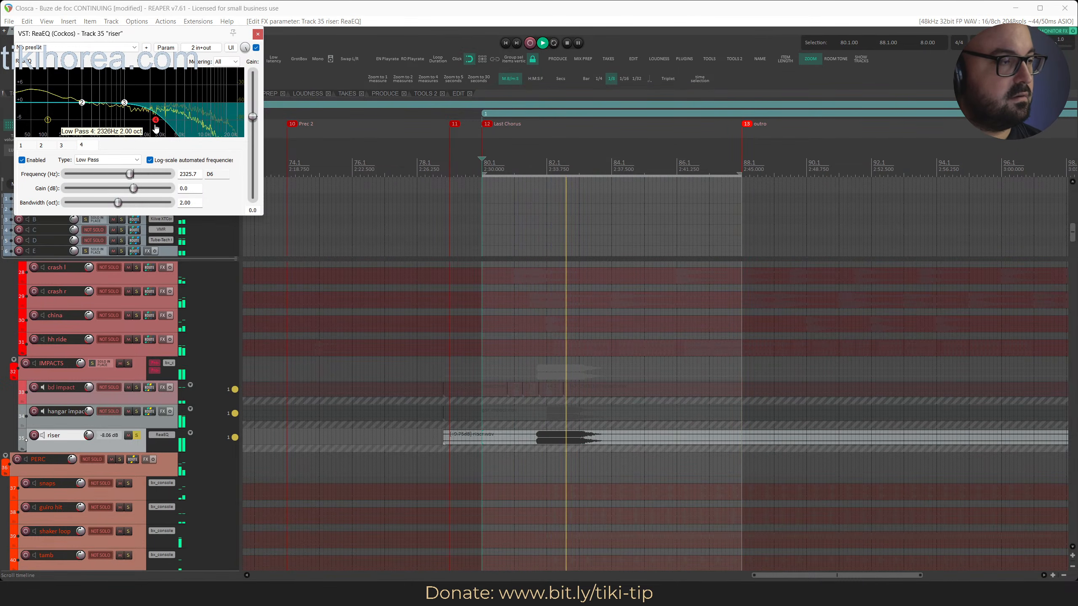
{"action": "left_click", "coordinate": [491, 156]}
{"action": "key", "text": "F6"}
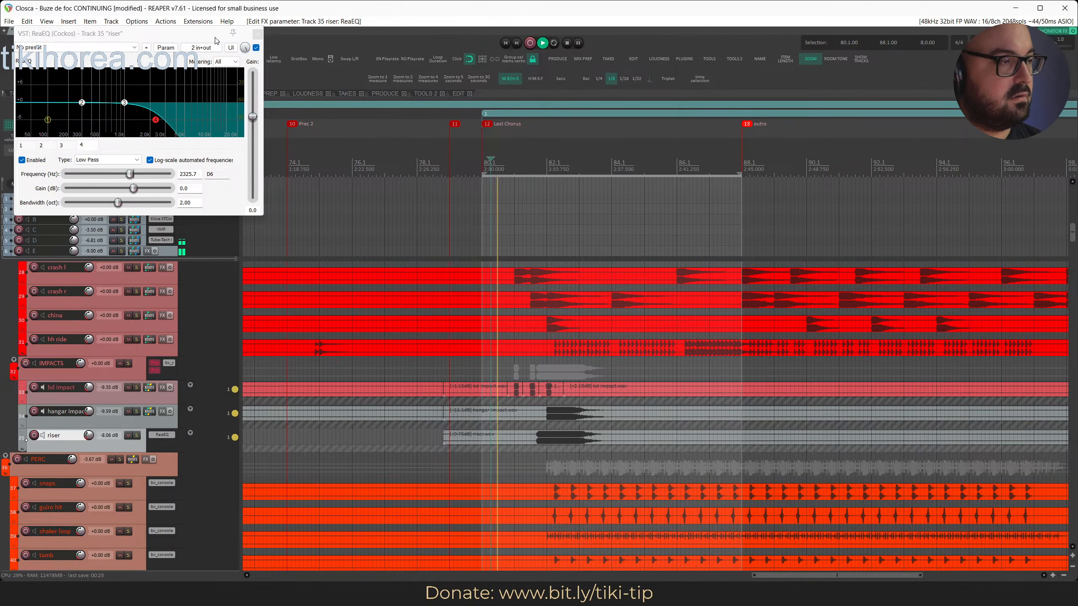
Raise the riser's low-pass frequency to about 9569 Hz while playing the full mix, then close the EQ
{"action": "left_click_drag", "start_coordinate": [217, 41], "coordinate": [232, 51]}
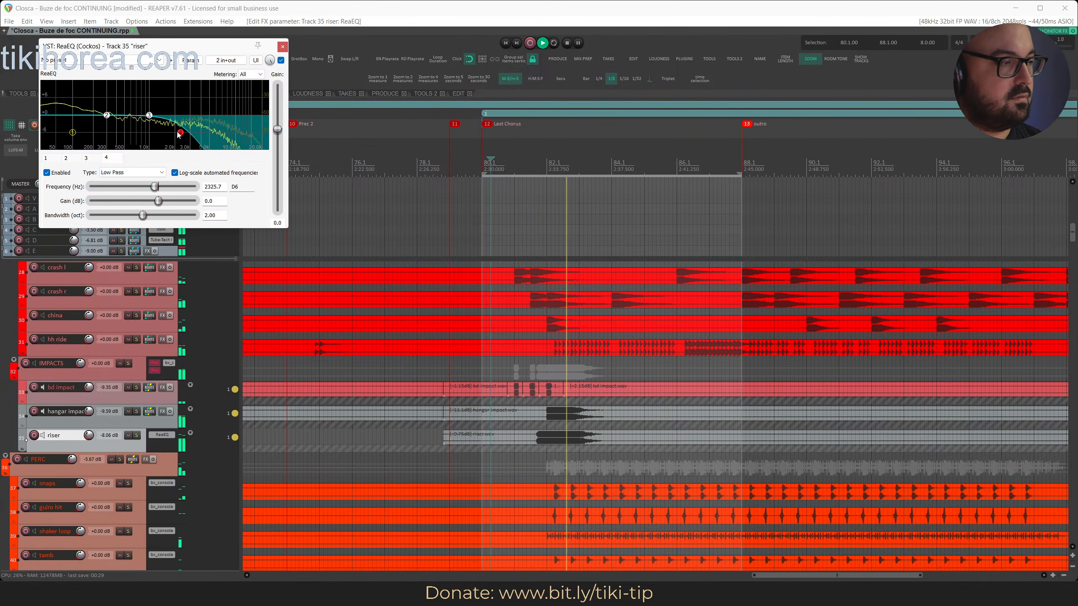
{"action": "left_click_drag", "start_coordinate": [179, 134], "coordinate": [211, 132]}
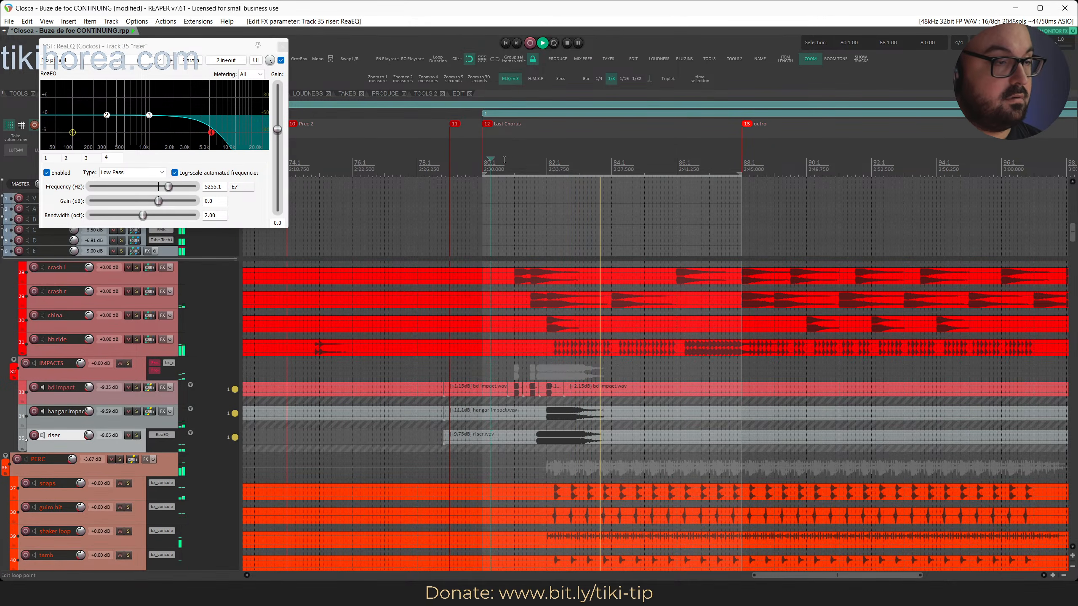
{"action": "left_click", "coordinate": [504, 160]}
{"action": "key", "text": "ctrl+s"}
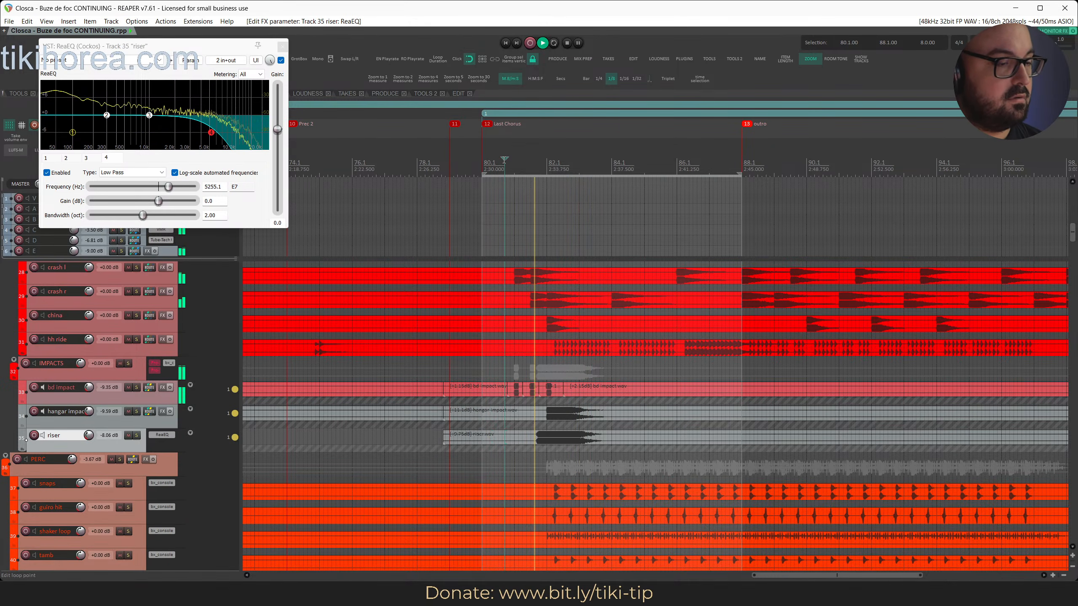
{"action": "left_click_drag", "start_coordinate": [215, 136], "coordinate": [238, 141]}
{"action": "left_click", "coordinate": [512, 169]}
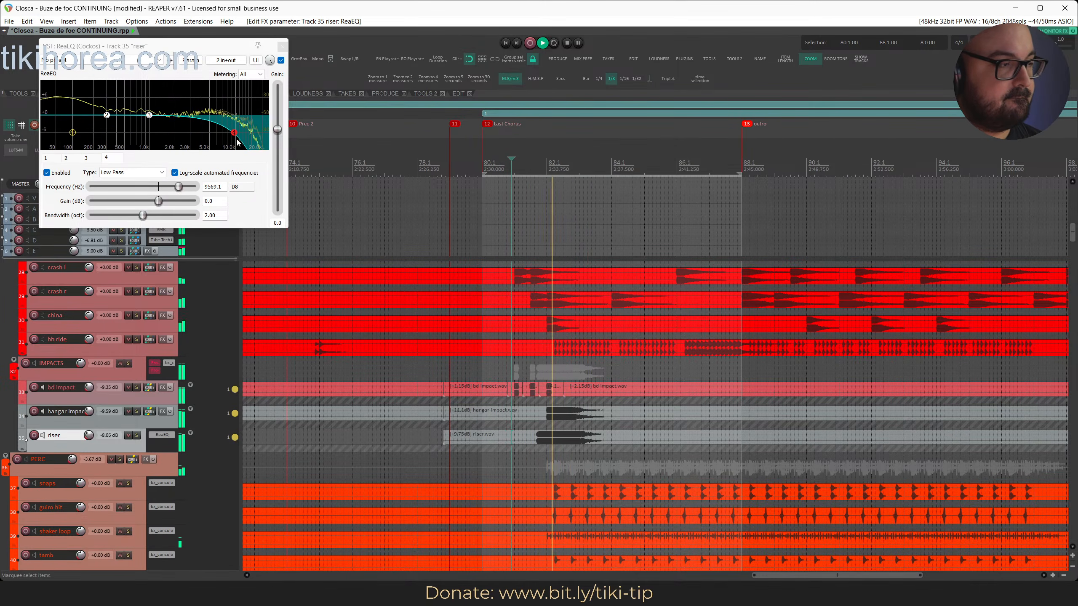
{"action": "left_click", "coordinate": [282, 46]}
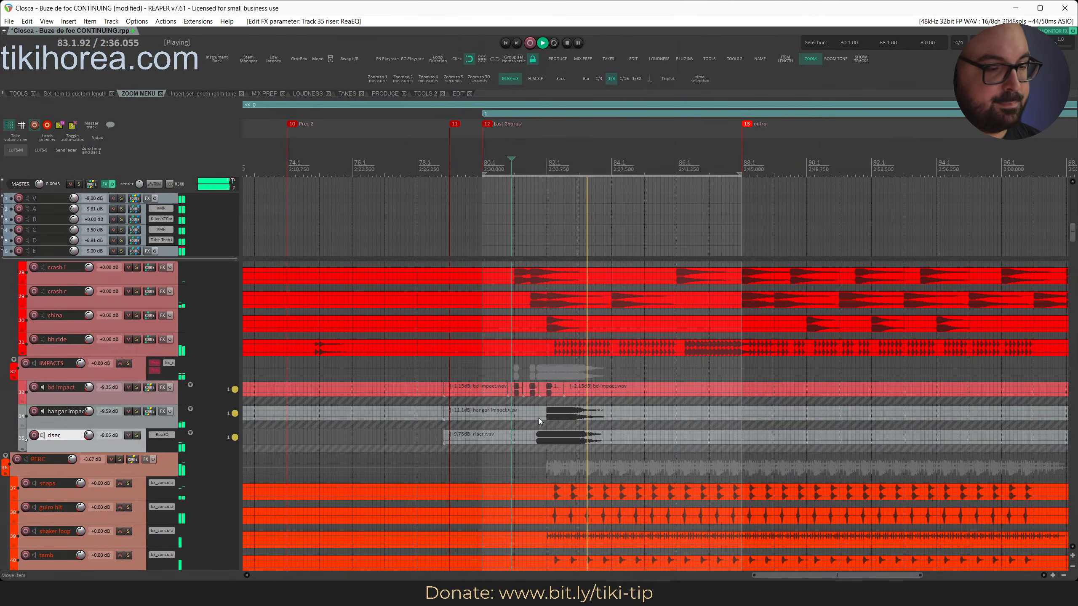
Audition the hangar impact track in solo at the Last Chorus, clear all solos and save the project
{"action": "key", "text": "s"}
{"action": "left_click", "coordinate": [527, 160]}
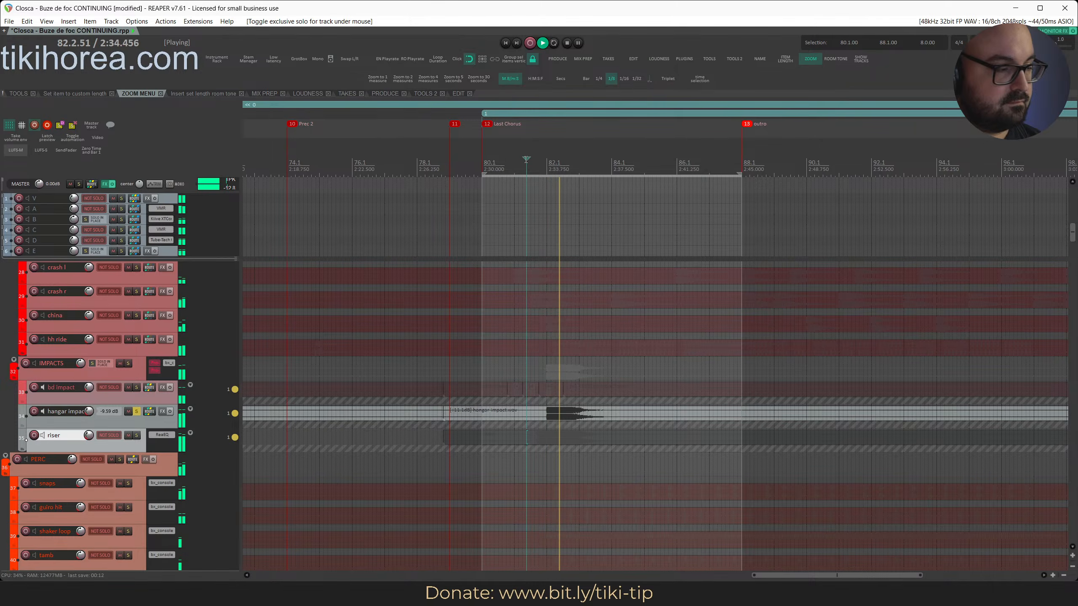
{"action": "key", "text": "alt+s"}
{"action": "key", "text": "ctrl+s"}
{"action": "left_click", "coordinate": [526, 160]}
{"action": "left_click", "coordinate": [509, 160]}
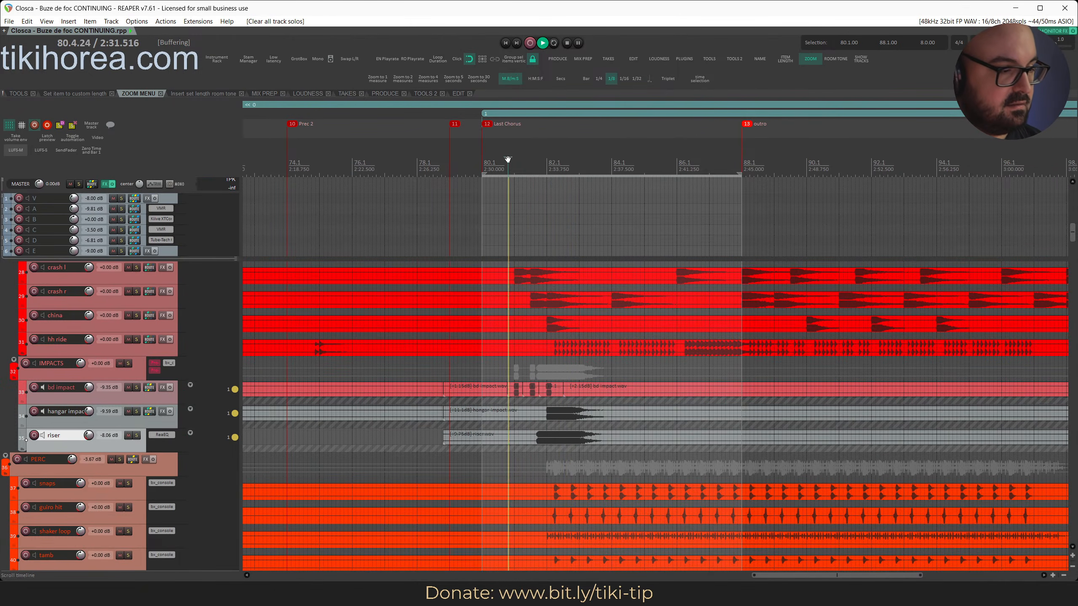
Compare the Last Chorus entry with the bd impact track muted and unmuted
{"action": "left_click", "coordinate": [126, 388]}
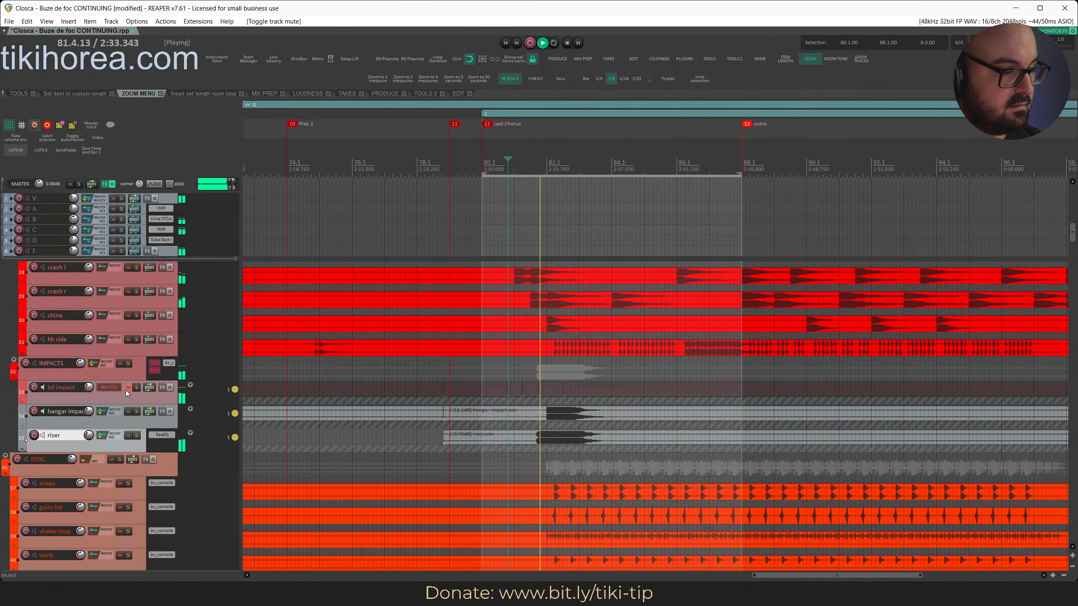
{"action": "left_click", "coordinate": [510, 160]}
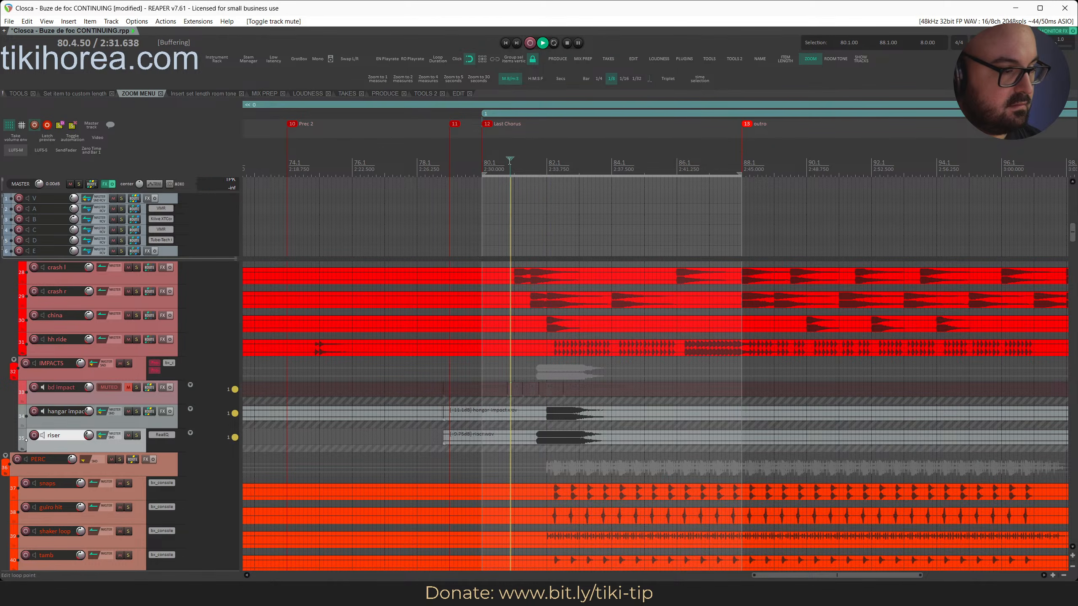
{"action": "left_click", "coordinate": [128, 388]}
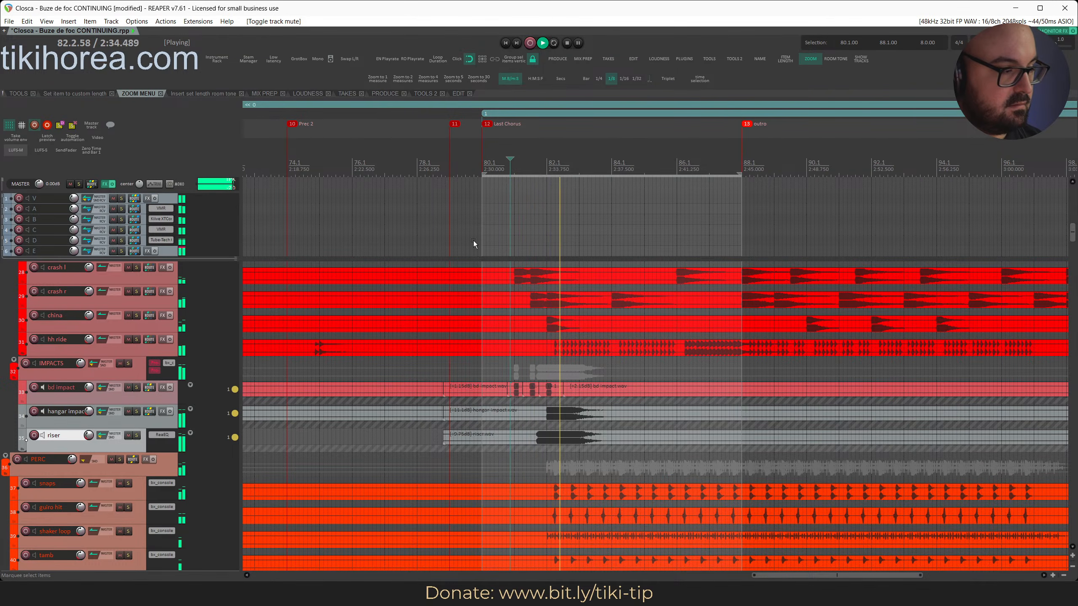
{"action": "left_click", "coordinate": [501, 162]}
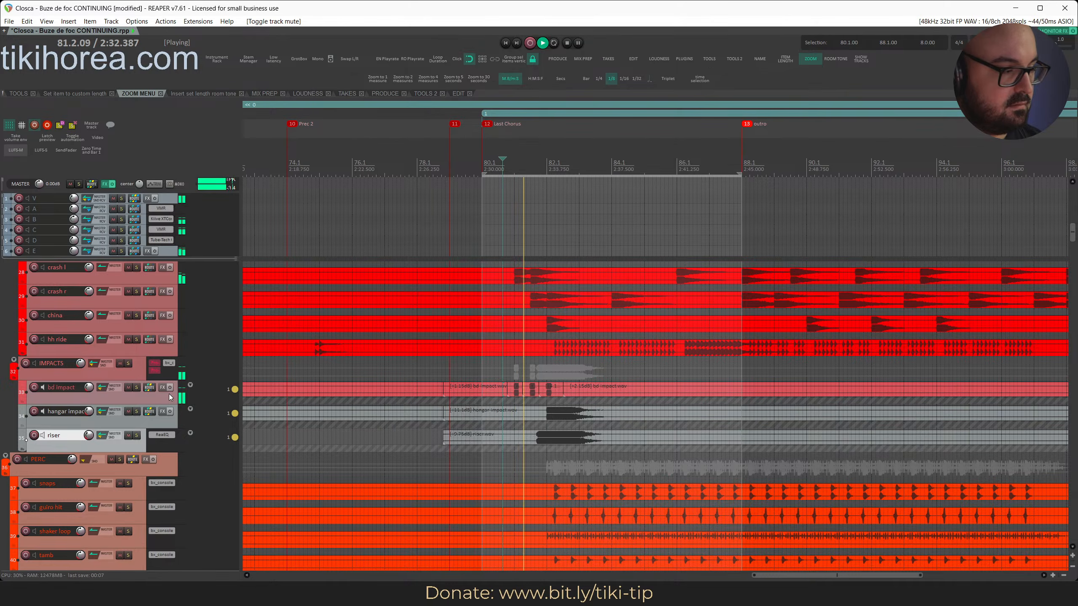
Audition the bd impact track in solo at the Last Chorus, clearing the time selection and then the solo
{"action": "key", "text": "s"}
{"action": "scroll", "coordinate": [171, 397], "scroll_direction": "up", "scroll_amount": 2}
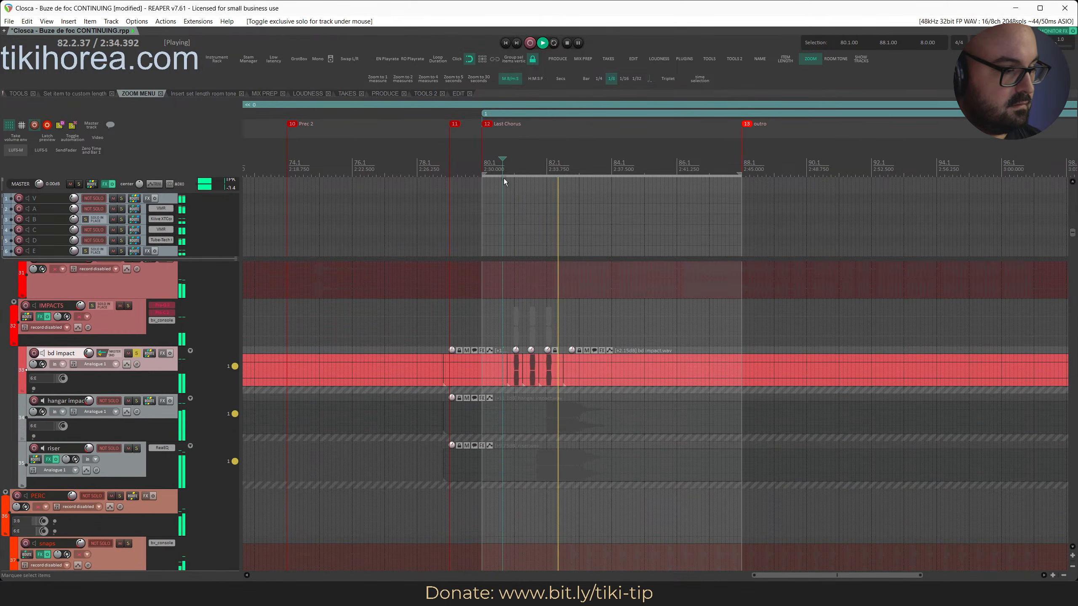
{"action": "scroll", "coordinate": [309, 340], "scroll_direction": "up", "scroll_amount": 4}
{"action": "key", "text": "Escape"}
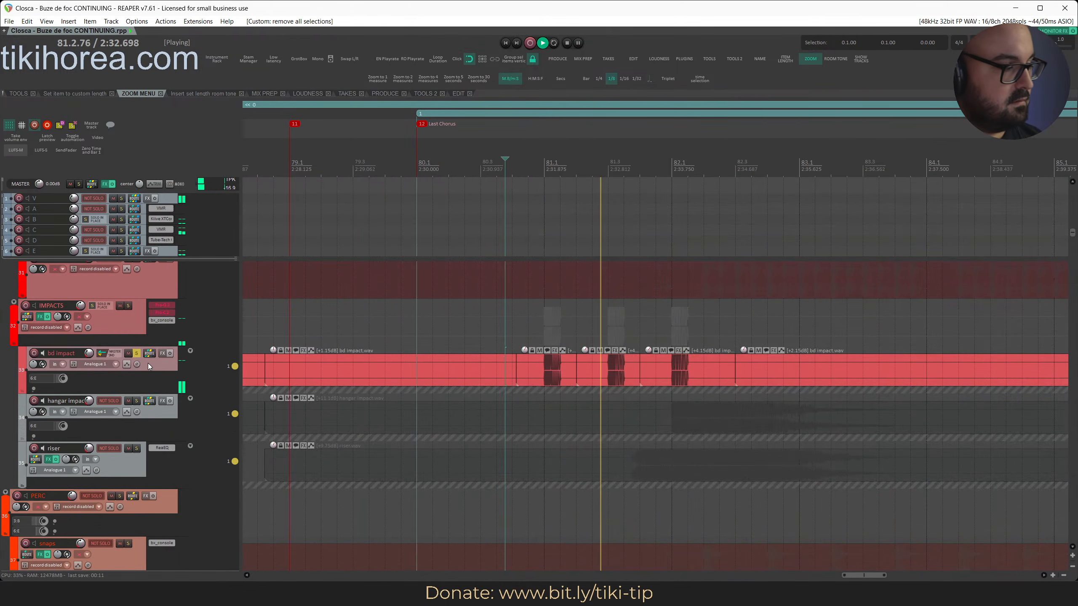
{"action": "key", "text": "s"}
Invert the phase of the bd impact track, compare both polarities at the Last Chorus and save the project
{"action": "left_click", "coordinate": [138, 364]}
{"action": "left_click", "coordinate": [464, 164]}
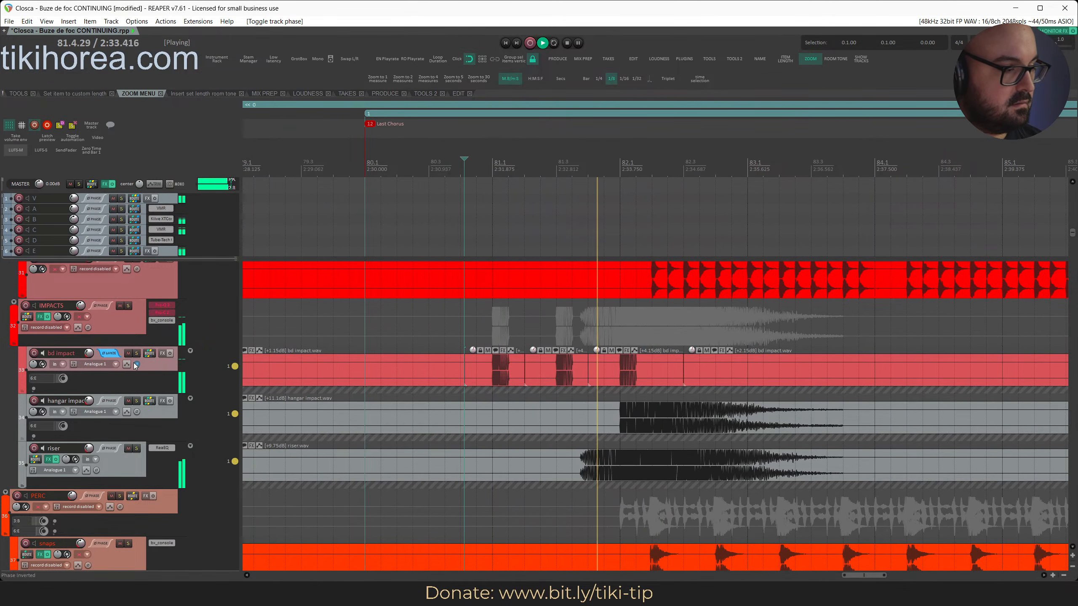
{"action": "left_click", "coordinate": [452, 164]}
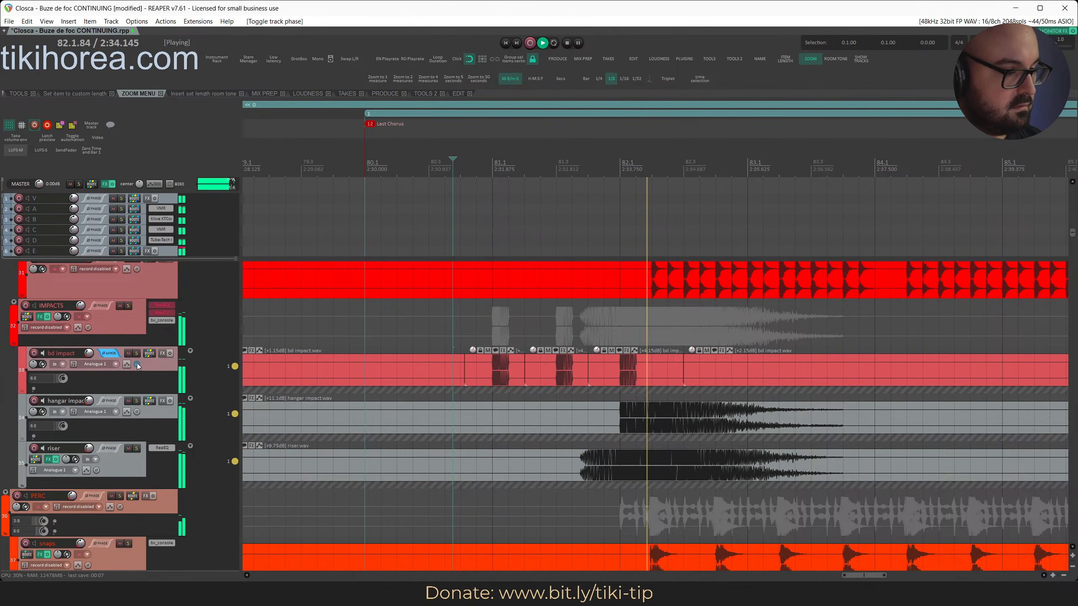
{"action": "left_click", "coordinate": [438, 166]}
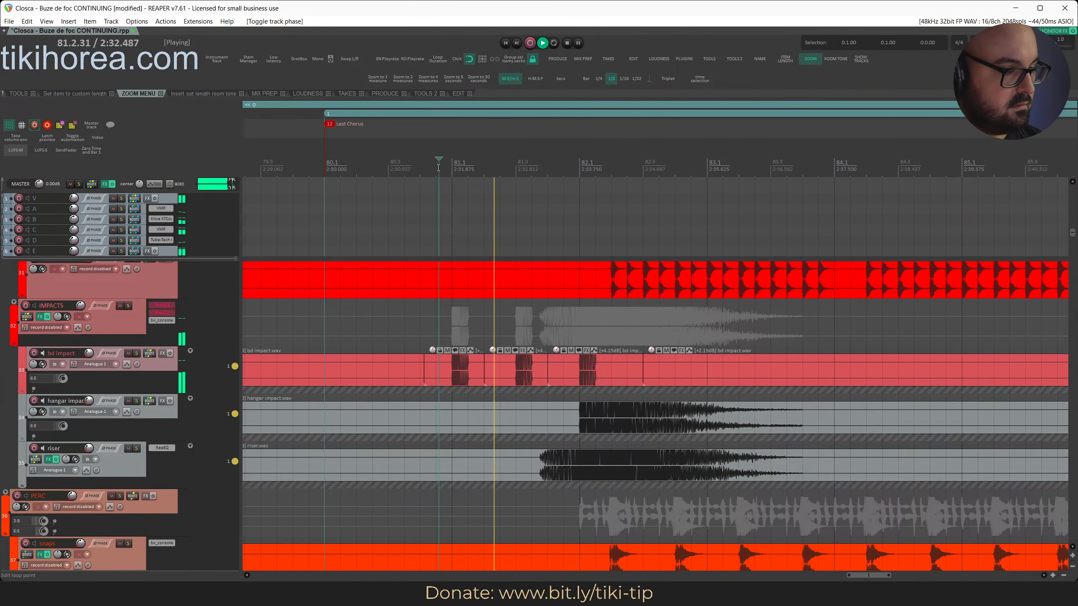
{"action": "key", "text": "space"}
{"action": "left_click", "coordinate": [137, 364]}
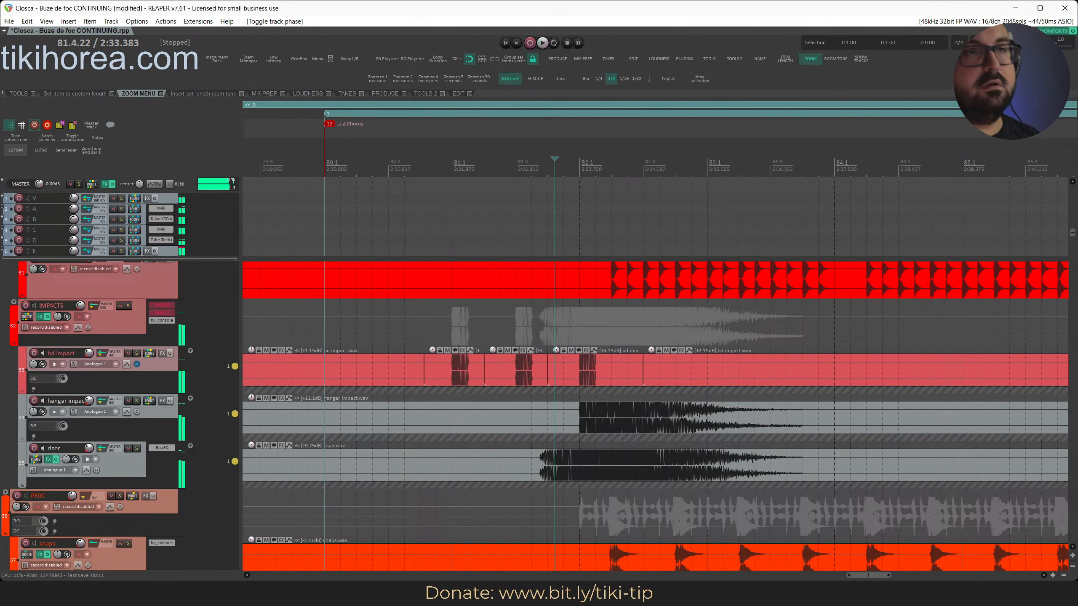
{"action": "key", "text": "ctrl+s"}
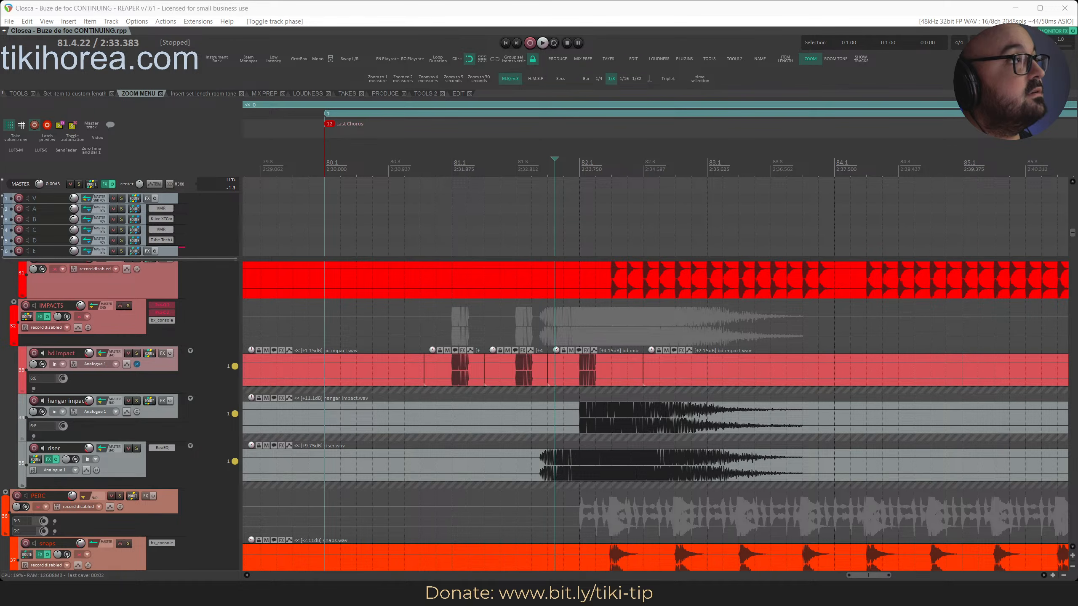
Play a short passage of the full mix from just before the first Last Chorus impact
{"action": "left_click", "coordinate": [427, 166]}
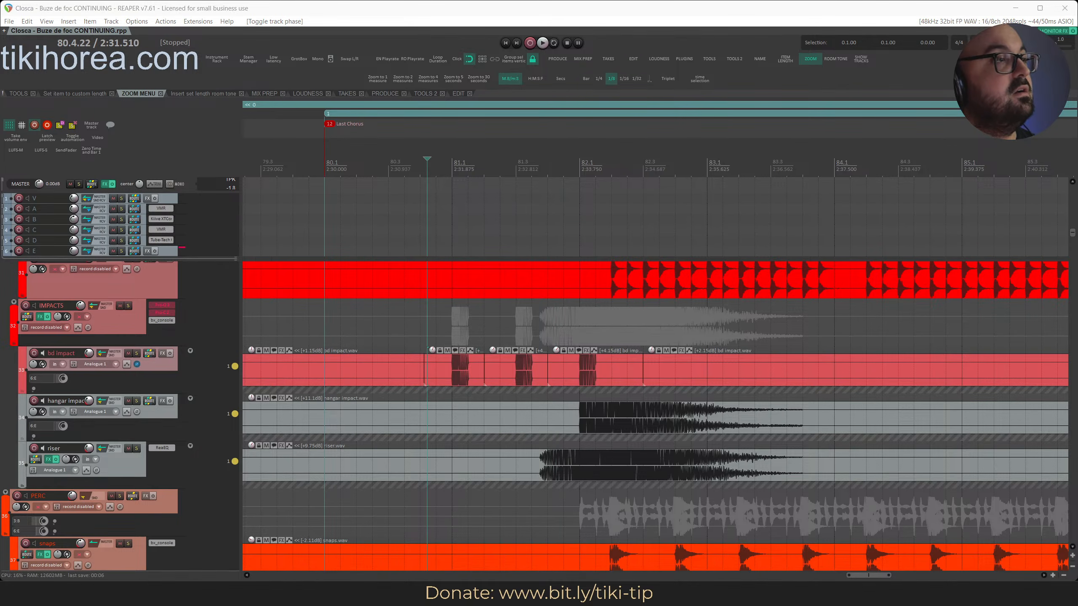
{"action": "left_click", "coordinate": [388, 166]}
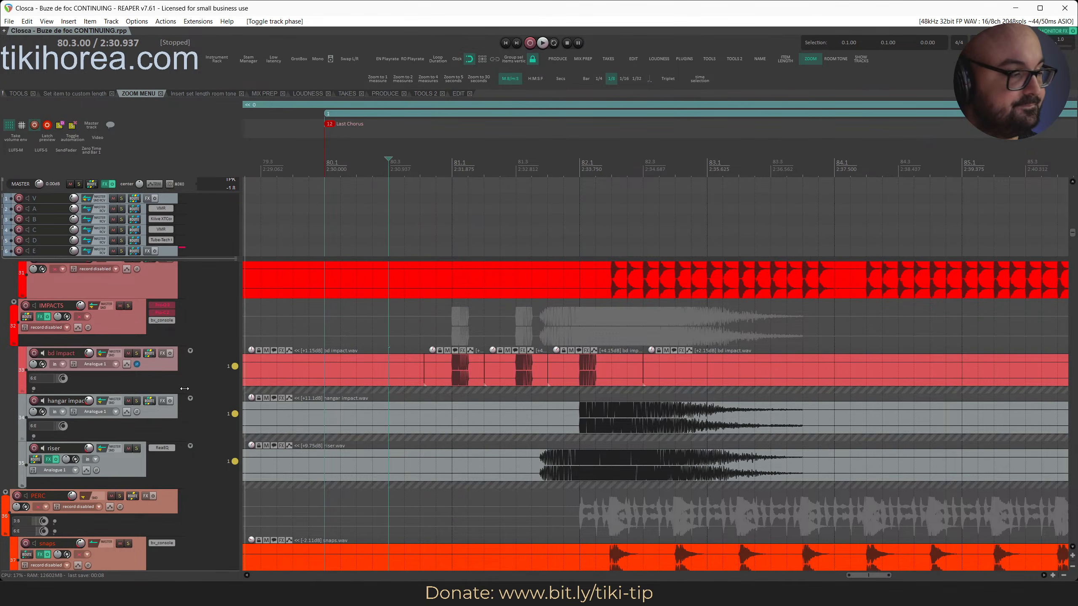
{"action": "key", "text": "space"}
{"action": "key", "text": "space"}
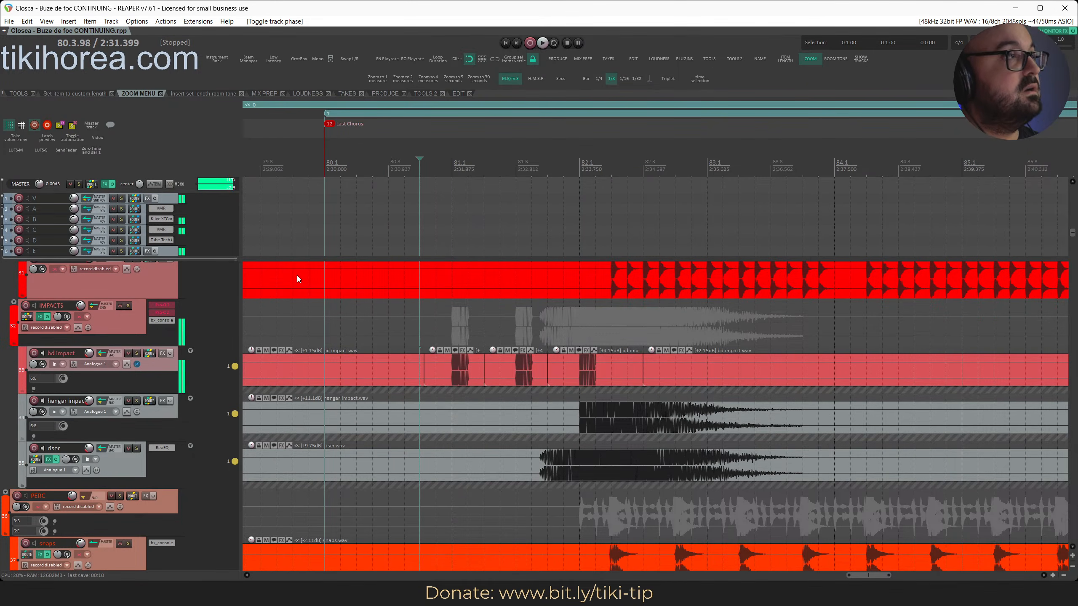
Inspect the routing of the bd impact track and the IMPACTS folder with the folder soloed
{"action": "scroll", "coordinate": [160, 361], "scroll_direction": "up", "scroll_amount": 3}
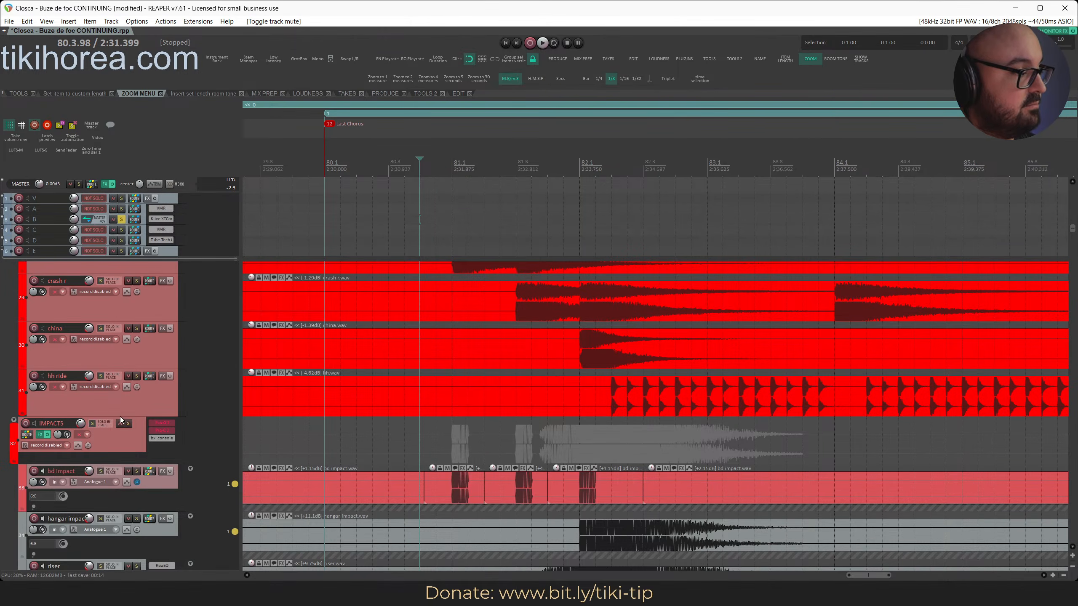
{"action": "scroll", "coordinate": [120, 421], "scroll_direction": "down", "scroll_amount": 3}
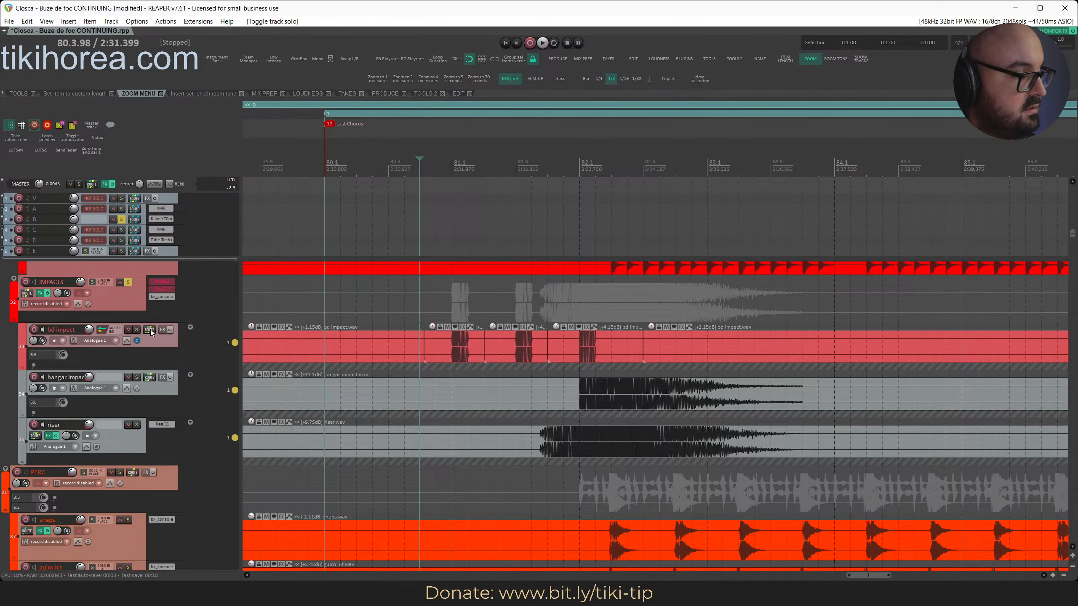
{"action": "left_click", "coordinate": [150, 330]}
{"action": "left_click", "coordinate": [149, 330]}
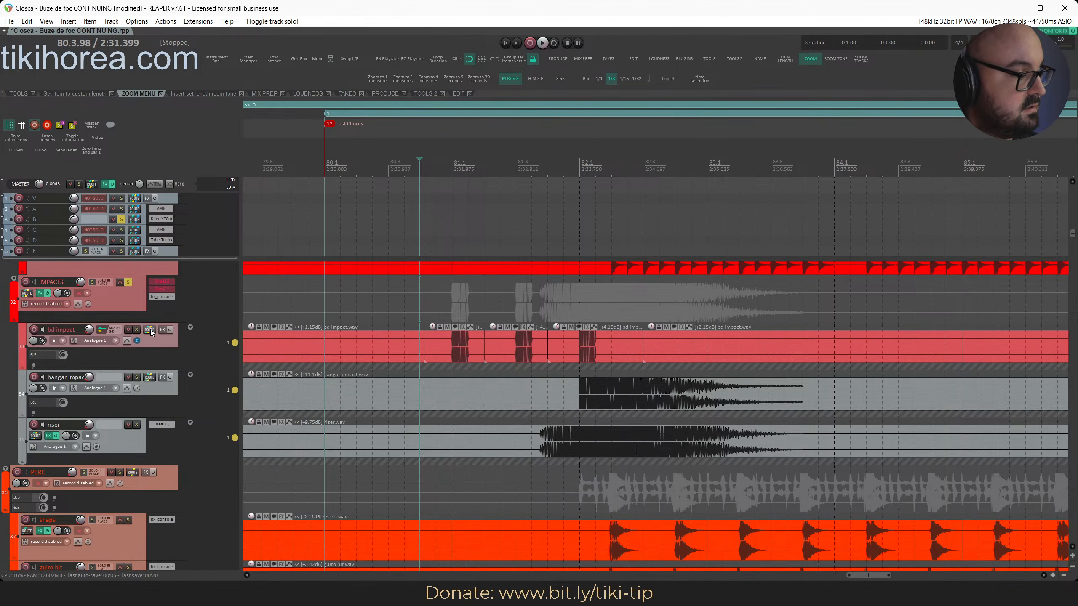
{"action": "left_click", "coordinate": [26, 293]}
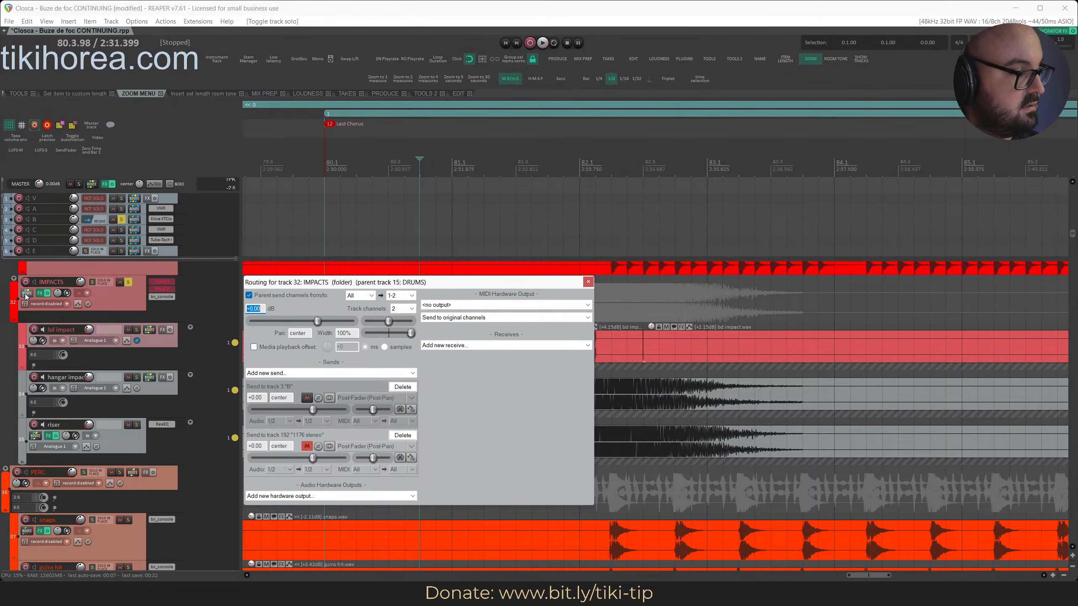
{"action": "left_click", "coordinate": [27, 294]}
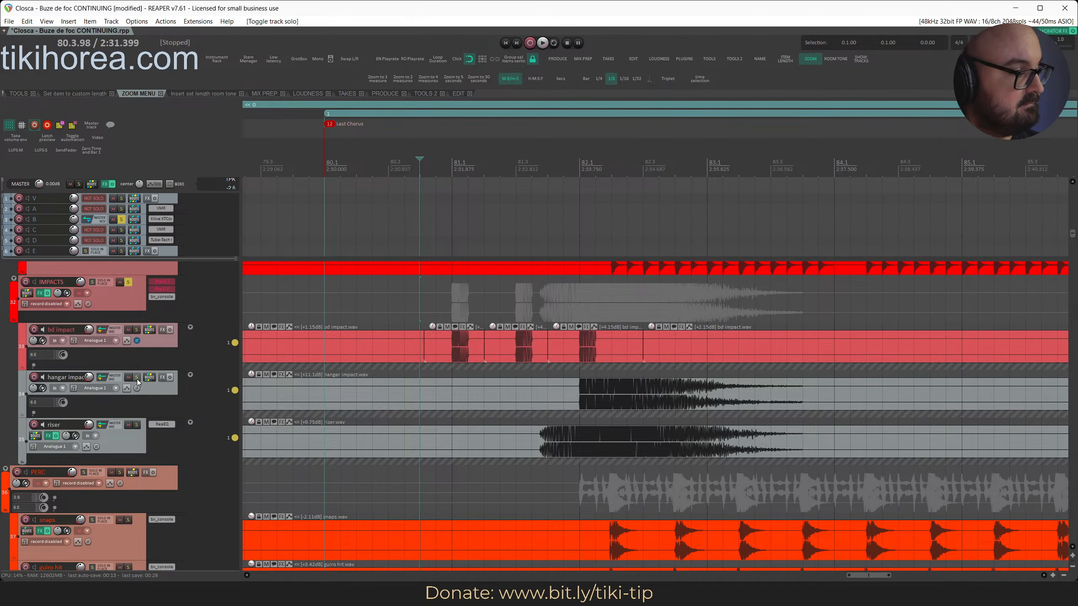
Solo the individual impact and riser tracks, save the project and audition the Last Chorus entry while toggling bd impact's phase
{"action": "left_click", "coordinate": [136, 330]}
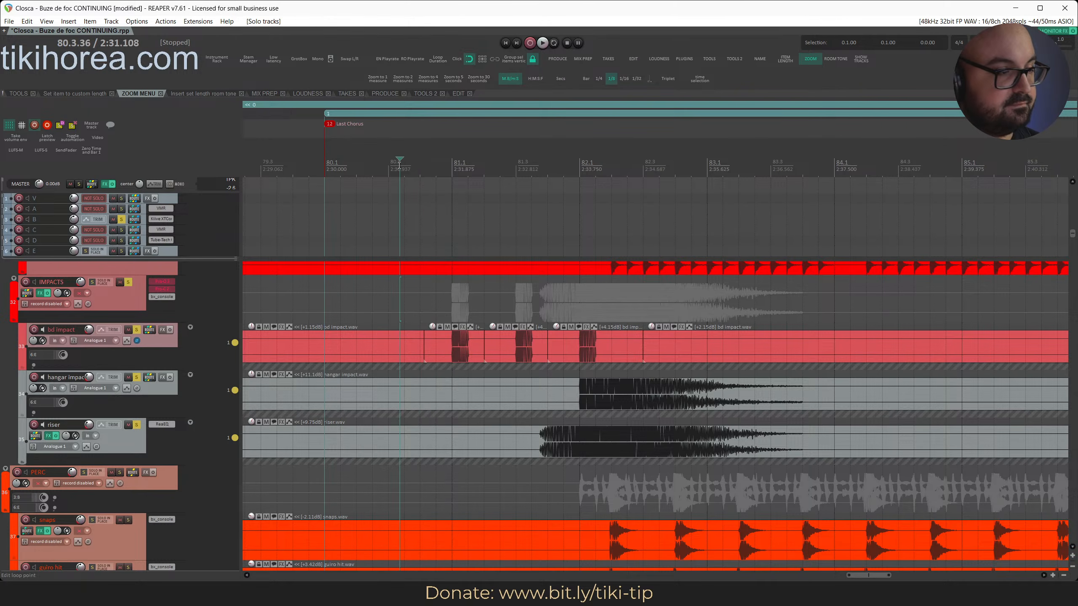
{"action": "key", "text": "space"}
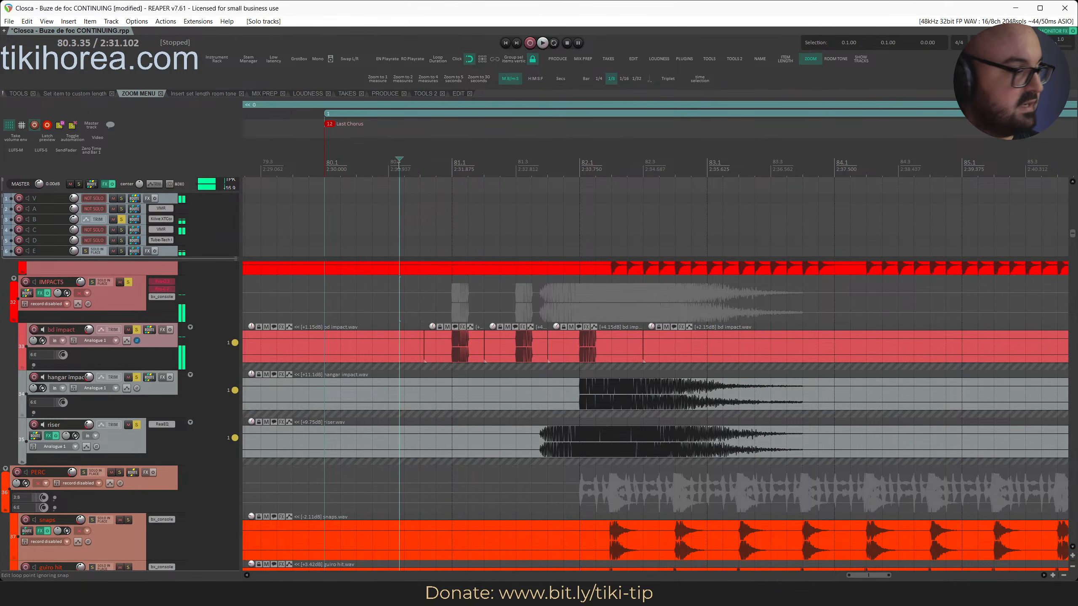
{"action": "key", "text": "ctrl+s"}
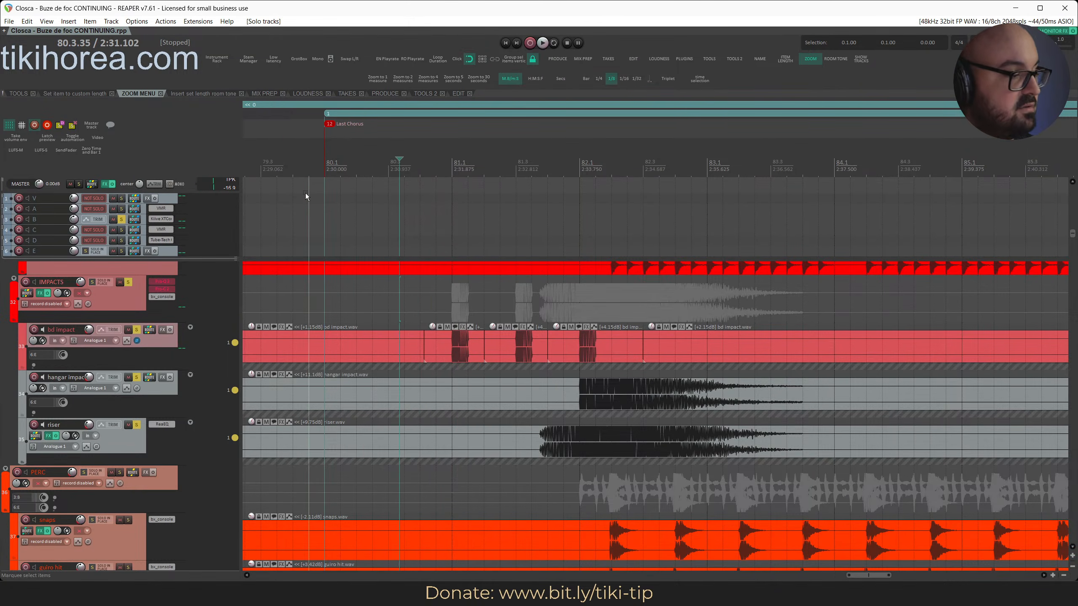
{"action": "key", "text": "space"}
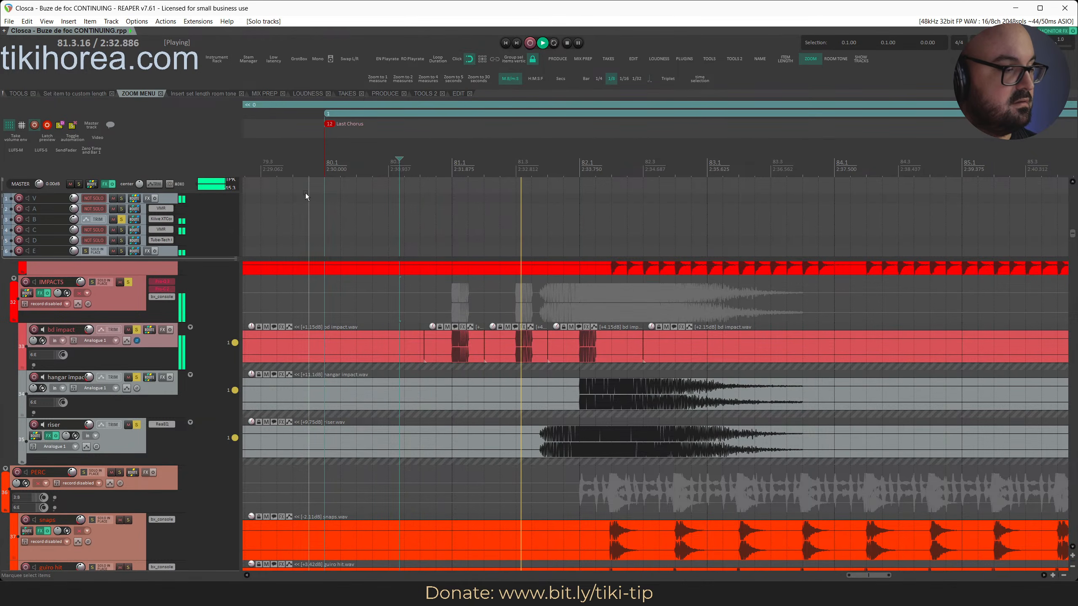
{"action": "left_click", "coordinate": [403, 157]}
{"action": "left_click", "coordinate": [444, 356]}
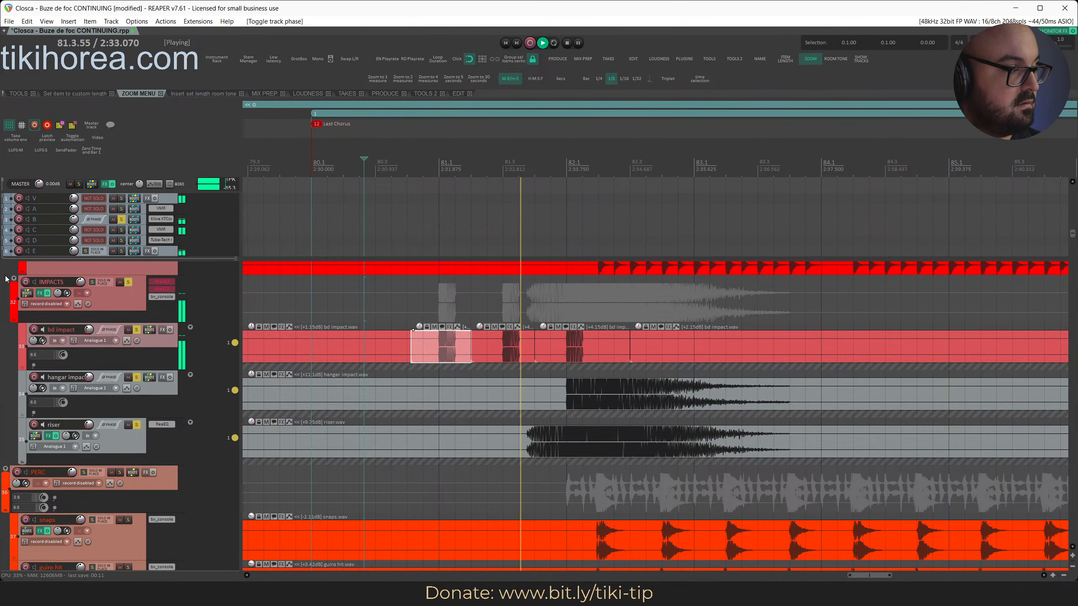
{"action": "key", "text": "space"}
Toggle the mute on the BD folder track and replay the soloed passage before the Last Chorus impacts
{"action": "scroll", "coordinate": [104, 334], "scroll_direction": "up", "scroll_amount": 8}
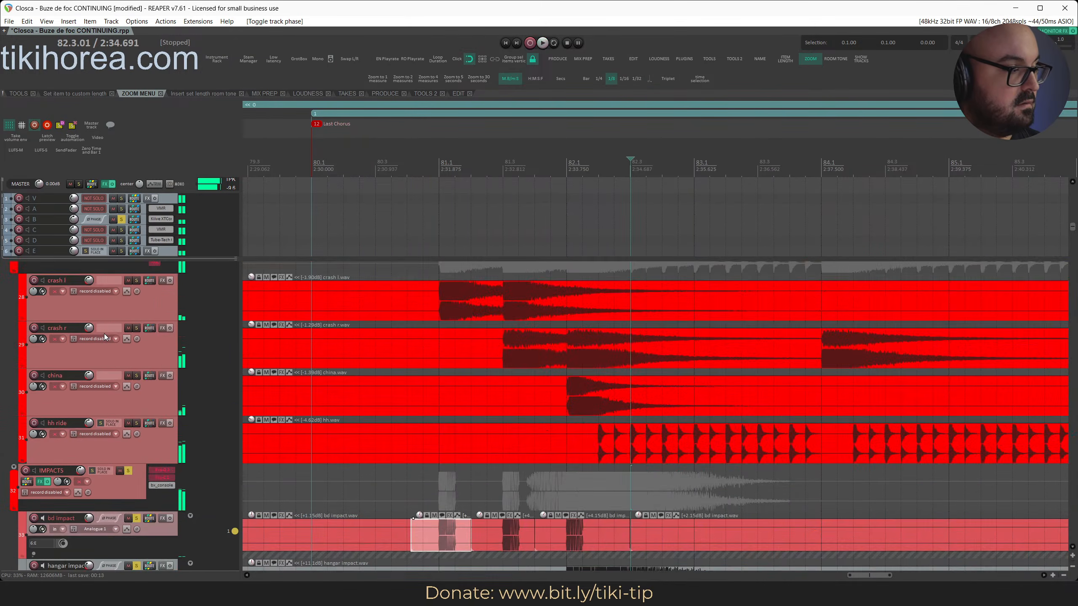
{"action": "scroll", "coordinate": [104, 334], "scroll_direction": "up", "scroll_amount": 9}
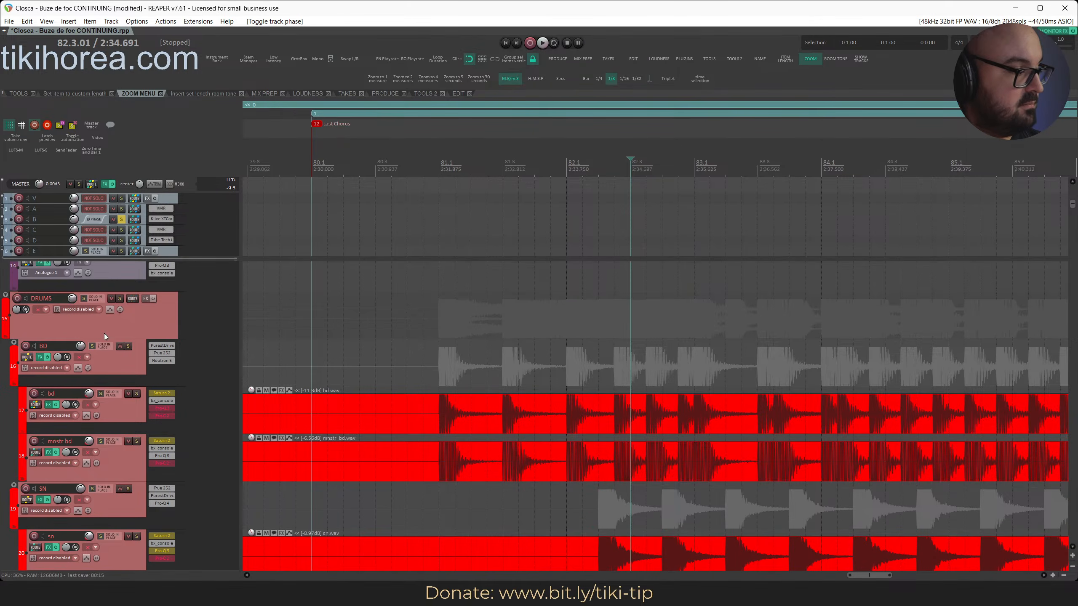
{"action": "left_click", "coordinate": [122, 346]}
{"action": "left_click", "coordinate": [120, 346]}
{"action": "scroll", "coordinate": [427, 346], "scroll_direction": "down", "scroll_amount": 3}
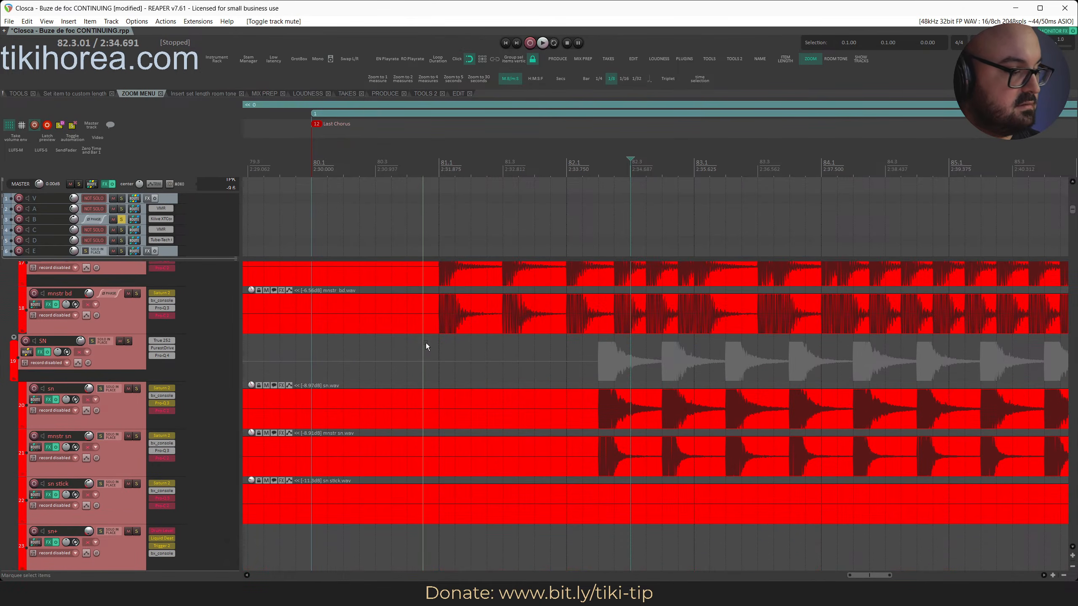
{"action": "key", "text": "space"}
{"action": "scroll", "coordinate": [381, 464], "scroll_direction": "down", "scroll_amount": 5}
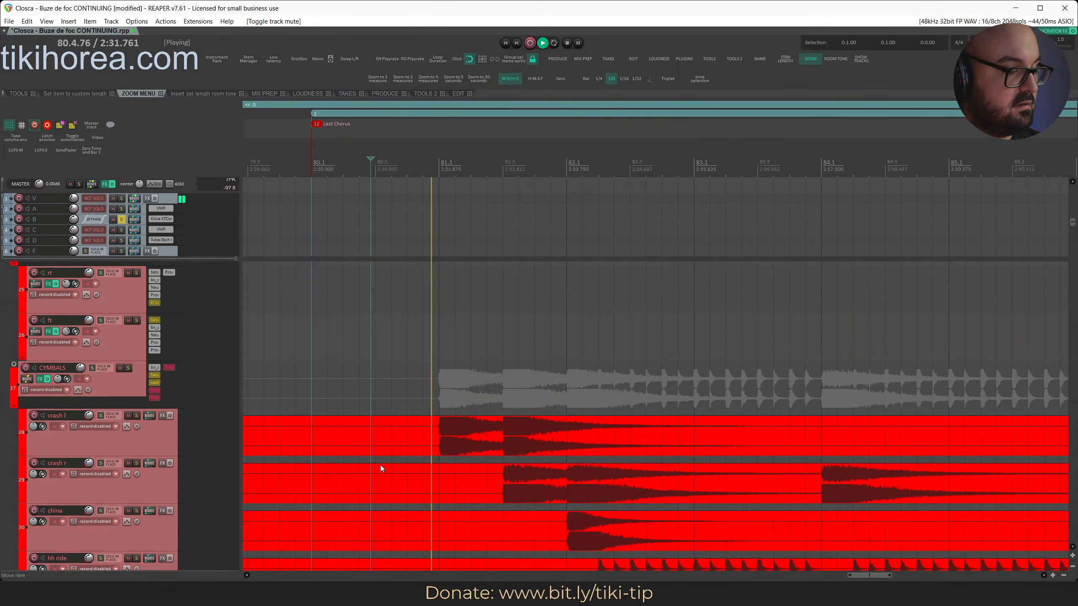
Save the project and compare both phase polarities of bd impact with the impacts soloed at the Last Chorus
{"action": "scroll", "coordinate": [381, 465], "scroll_direction": "down", "scroll_amount": 10}
{"action": "key", "text": "ctrl+s"}
{"action": "left_click", "coordinate": [383, 163]}
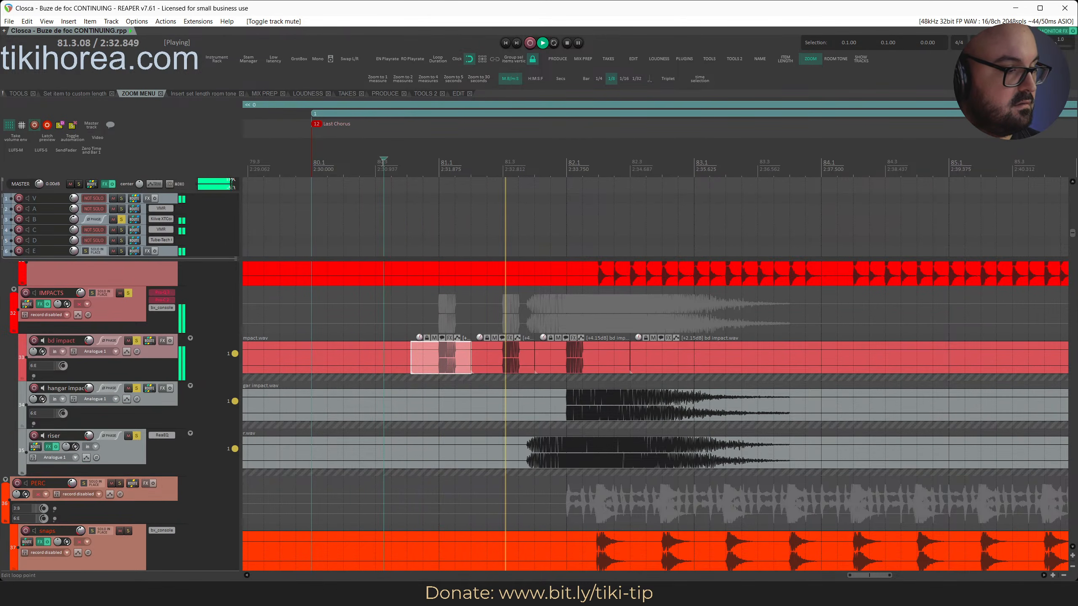
{"action": "left_click", "coordinate": [137, 354]}
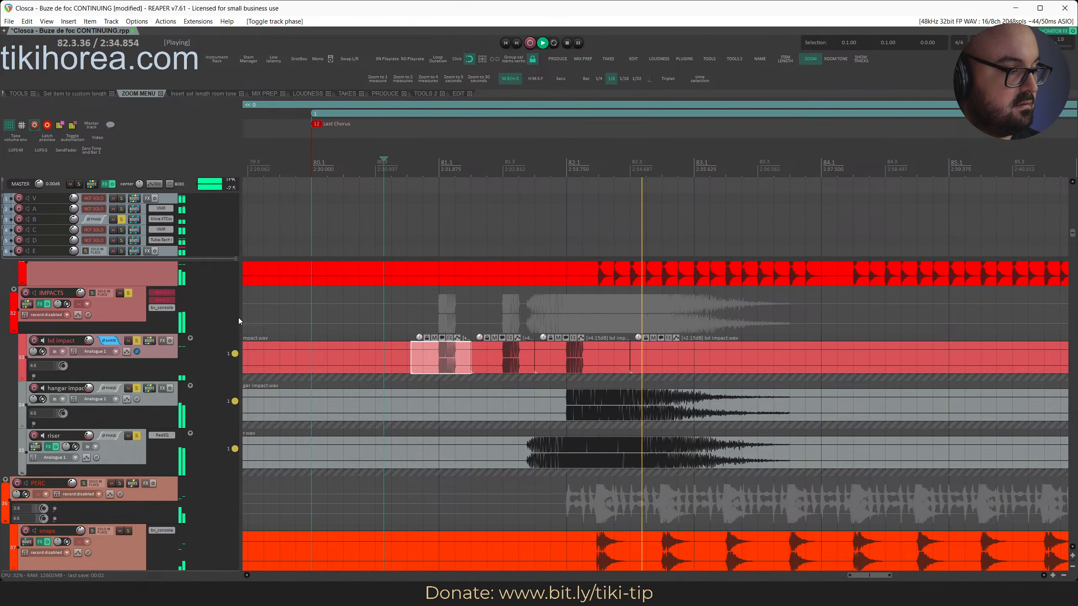
{"action": "key", "text": "space"}
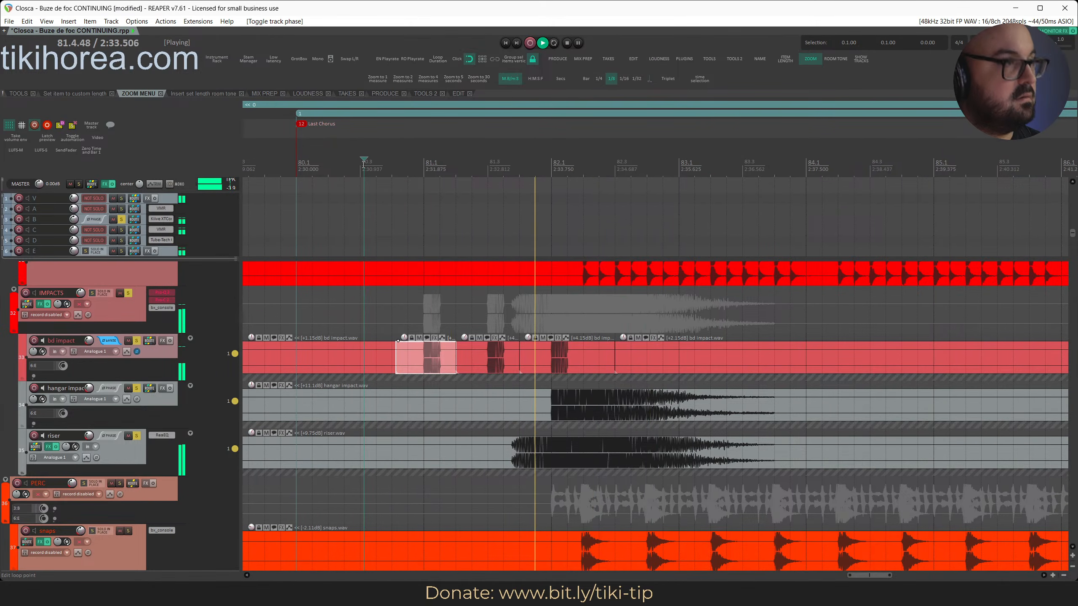
{"action": "left_click", "coordinate": [363, 165]}
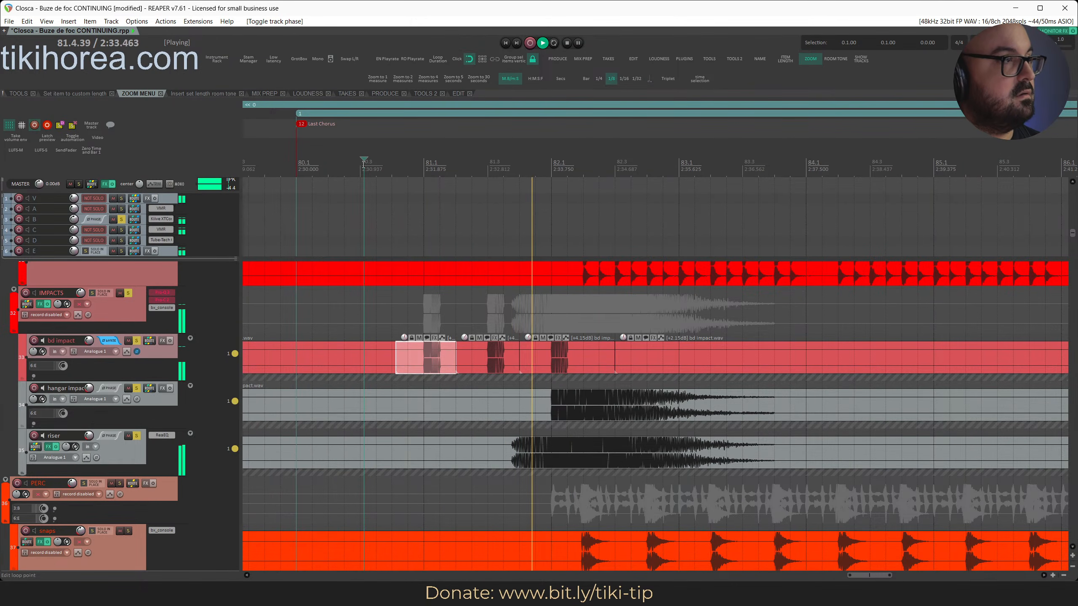
{"action": "key", "text": "space"}
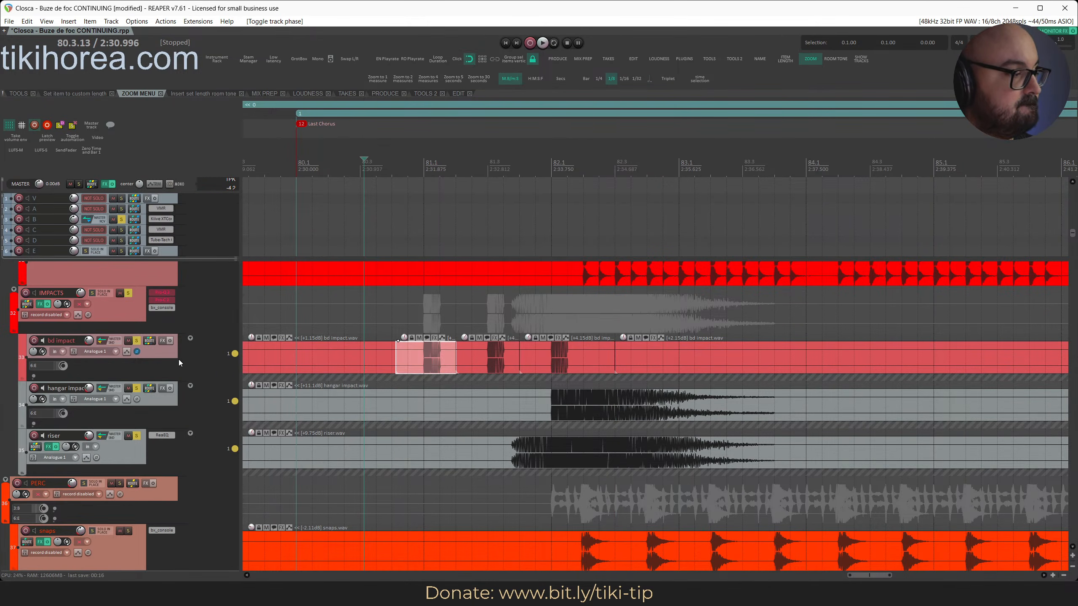
Clear all track solos, save the project and flip bd impact's phase while playing the full mix at the Last Chorus
{"action": "left_click", "coordinate": [122, 219], "text": "ctrl"}
{"action": "key", "text": "ctrl+s"}
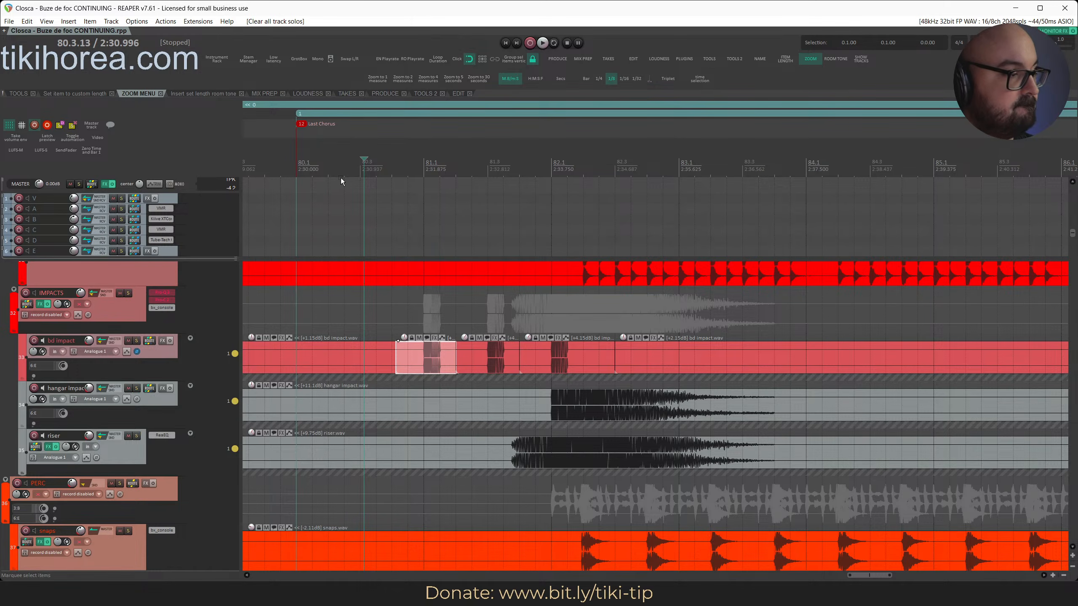
{"action": "left_click", "coordinate": [340, 178]}
{"action": "key", "text": "space"}
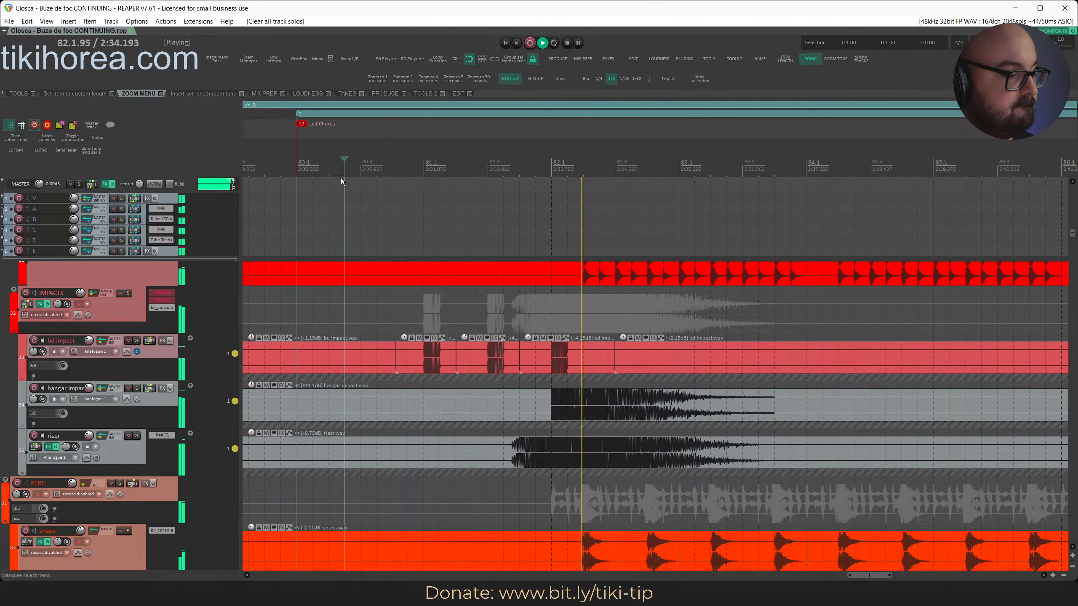
{"action": "left_click", "coordinate": [137, 352]}
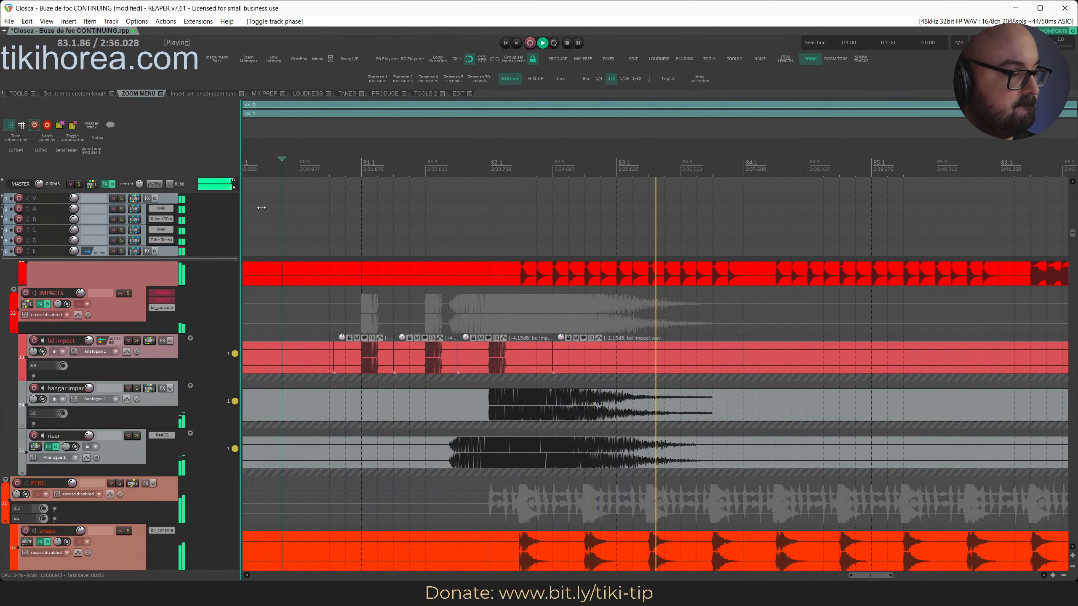
{"action": "left_click", "coordinate": [288, 166]}
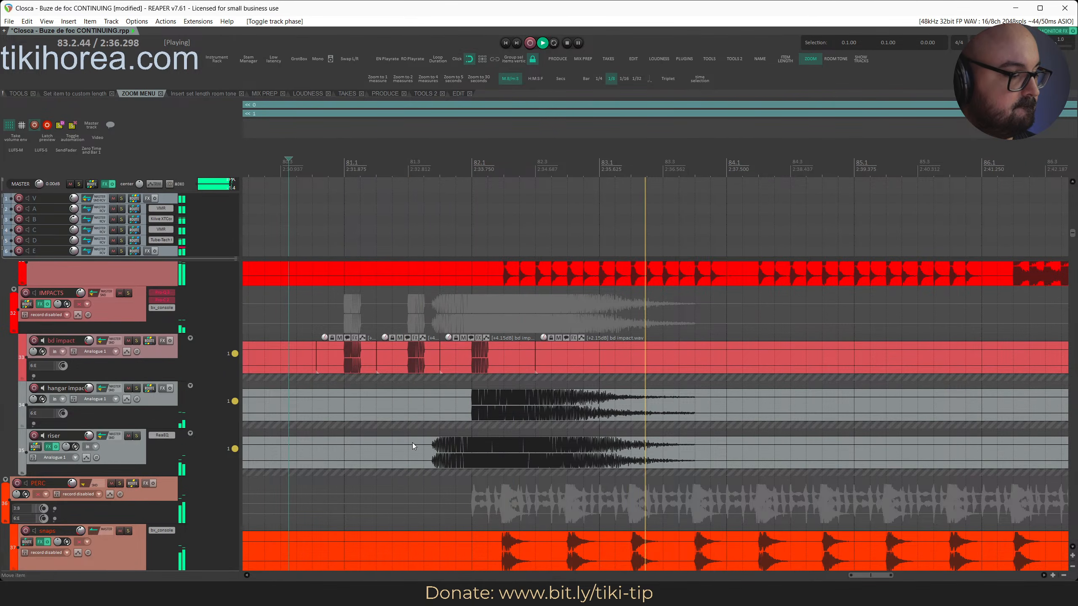
{"action": "key", "text": "space"}
Raise the riser item's volume by 1 dB and invert bd impact's phase while replaying the Last Chorus entry
{"action": "left_click", "coordinate": [116, 455]}
{"action": "key", "text": "ctrl+Up"}
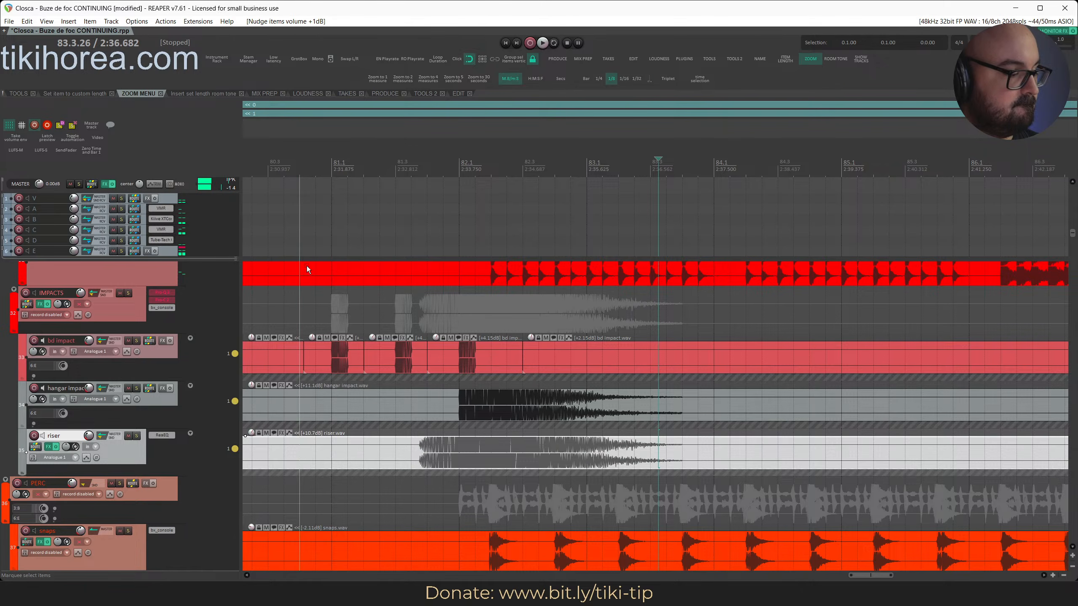
{"action": "left_click", "coordinate": [267, 190]}
{"action": "key", "text": "space"}
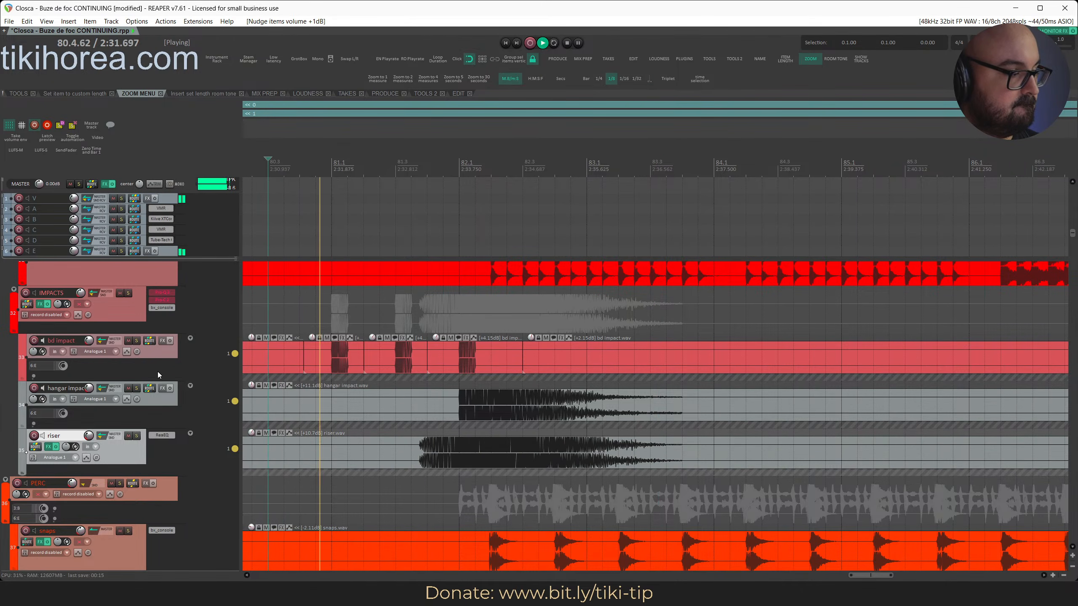
{"action": "left_click", "coordinate": [137, 351]}
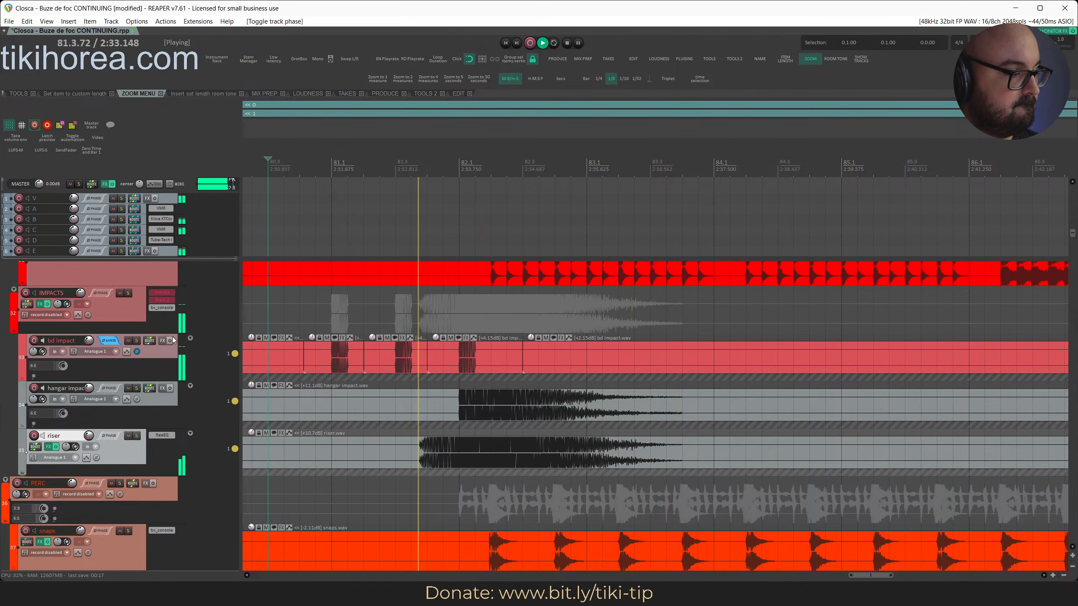
{"action": "left_click", "coordinate": [317, 158]}
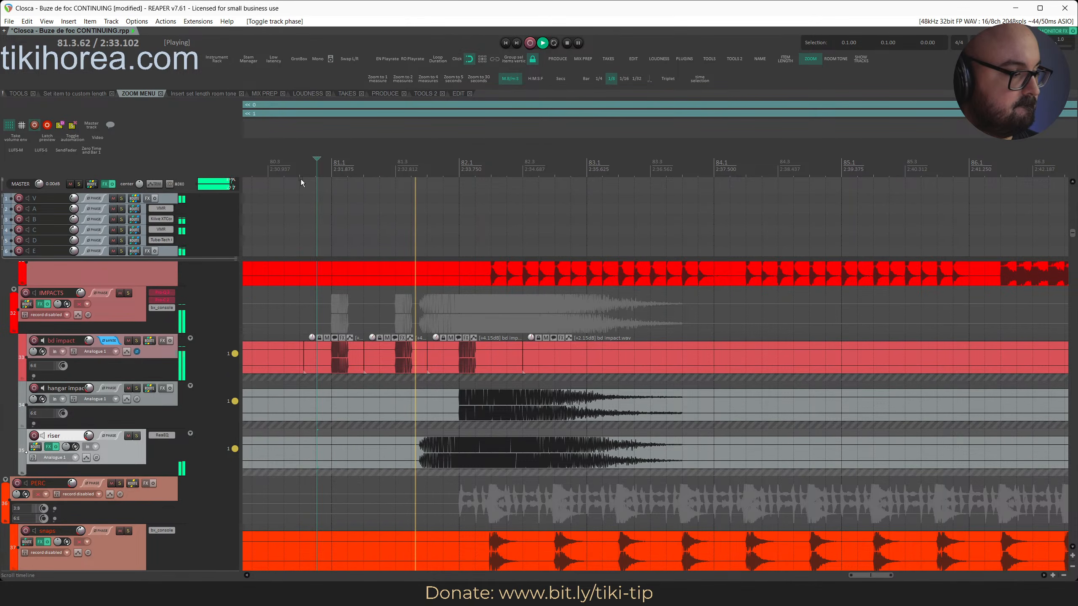
Save the project and compare both phase polarities of bd impact in the full mix at the Chorus 2 impact
{"action": "scroll", "coordinate": [355, 384], "scroll_direction": "down", "scroll_amount": 5}
{"action": "scroll", "coordinate": [356, 385], "scroll_direction": "left", "scroll_amount": 10}
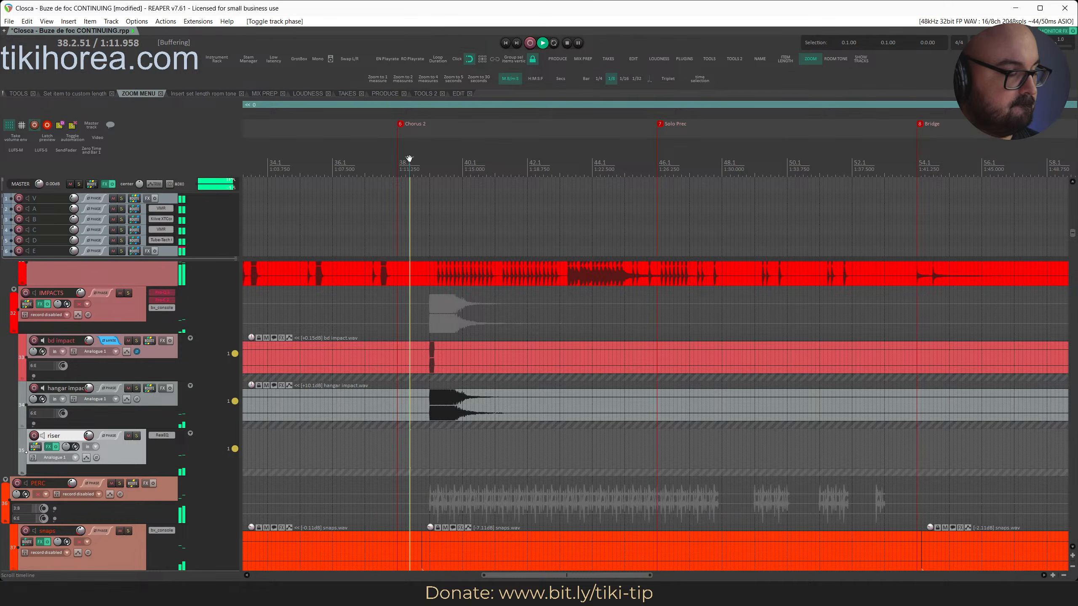
{"action": "key", "text": "ctrl+s"}
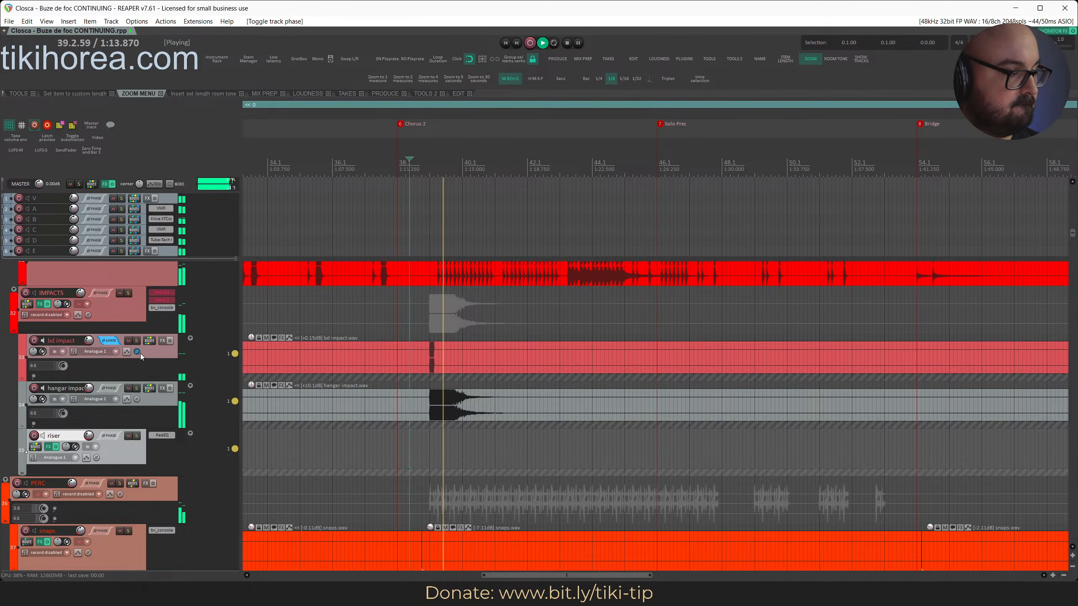
{"action": "left_click", "coordinate": [138, 352]}
{"action": "left_click", "coordinate": [421, 166]}
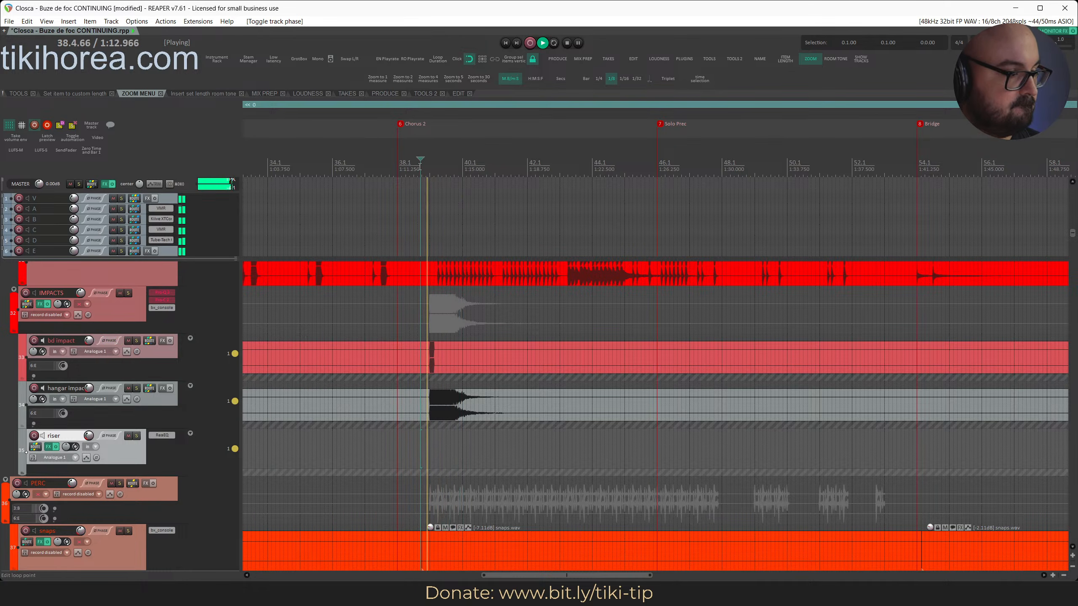
{"action": "left_click", "coordinate": [138, 352]}
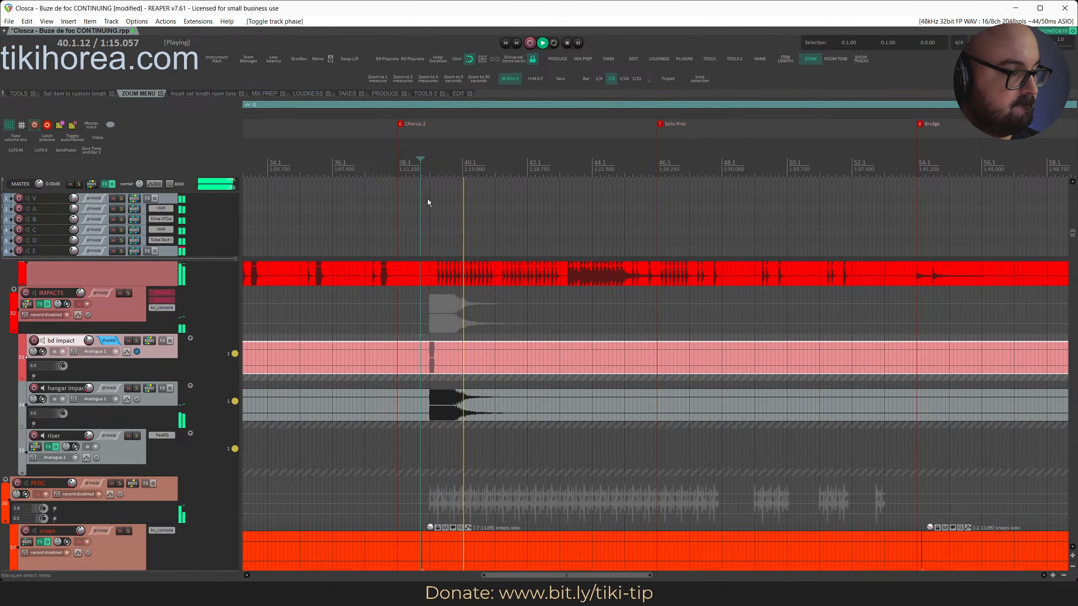
{"action": "left_click", "coordinate": [407, 170]}
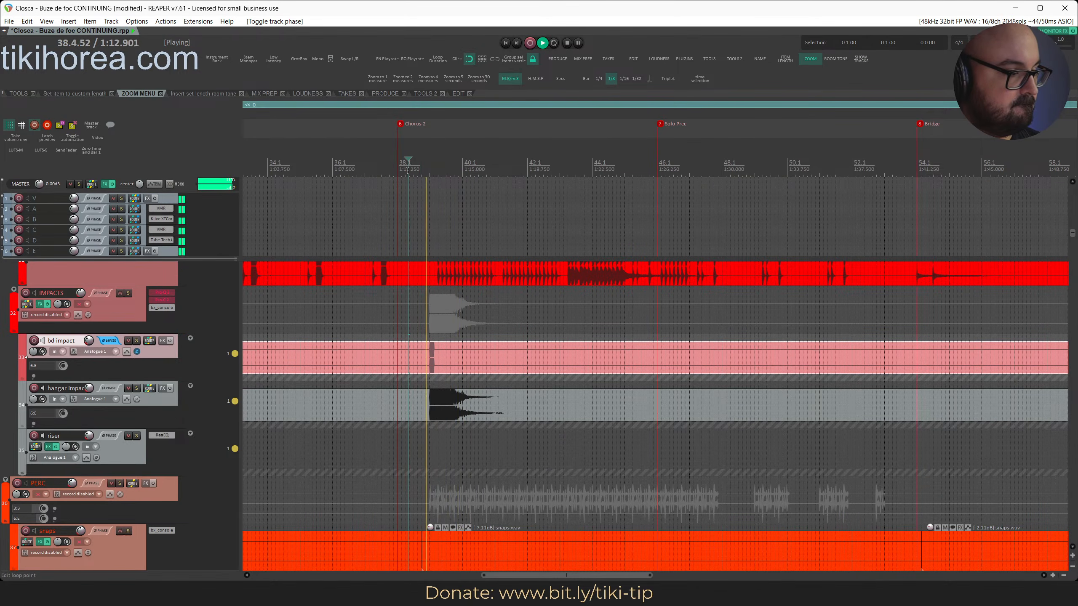
{"action": "left_click", "coordinate": [135, 353]}
{"action": "left_click", "coordinate": [416, 170]}
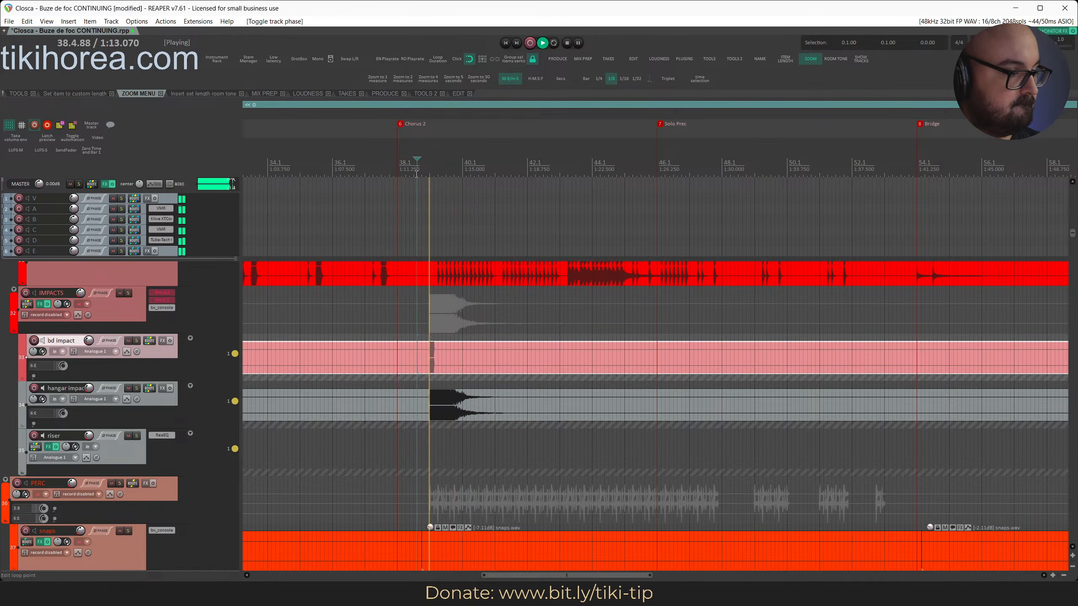
{"action": "left_click", "coordinate": [137, 352]}
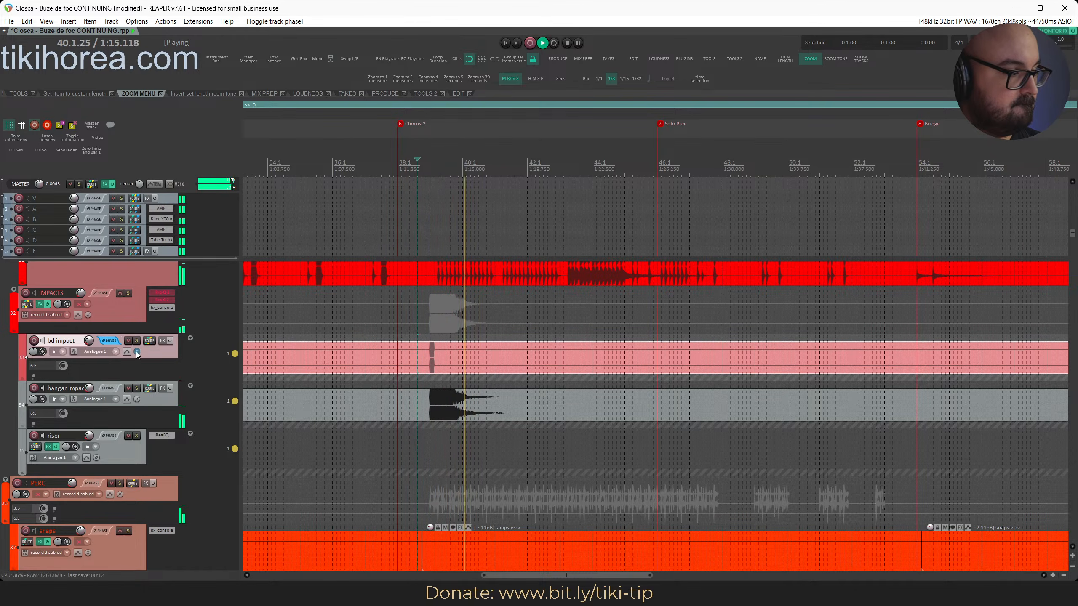
{"action": "left_click", "coordinate": [430, 170]}
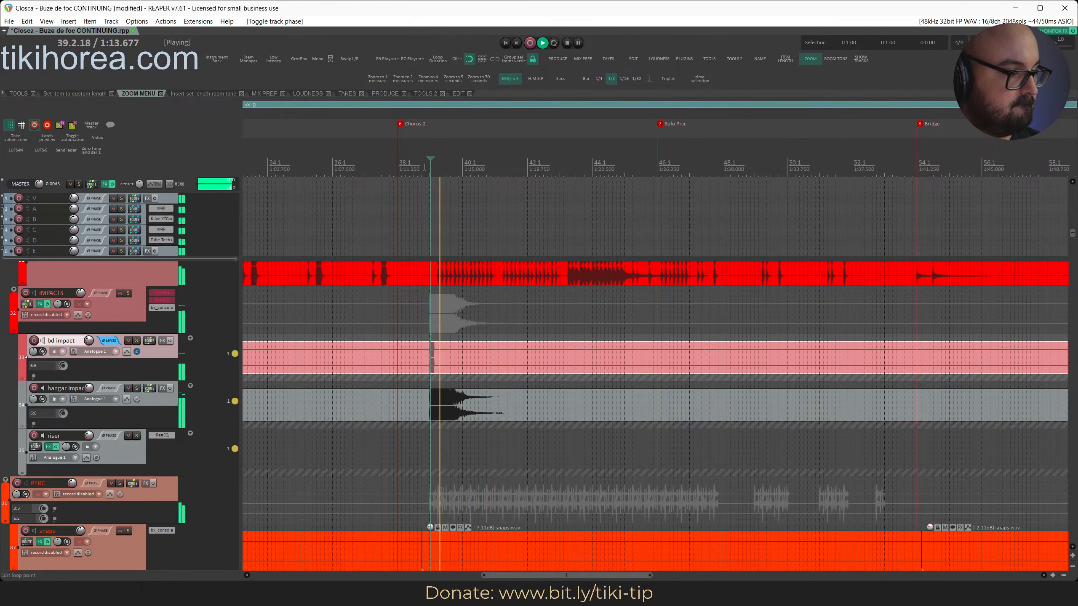
Replay the Chorus 2 entry, save the project and return bd impact's phase to normal
{"action": "left_click", "coordinate": [424, 168]}
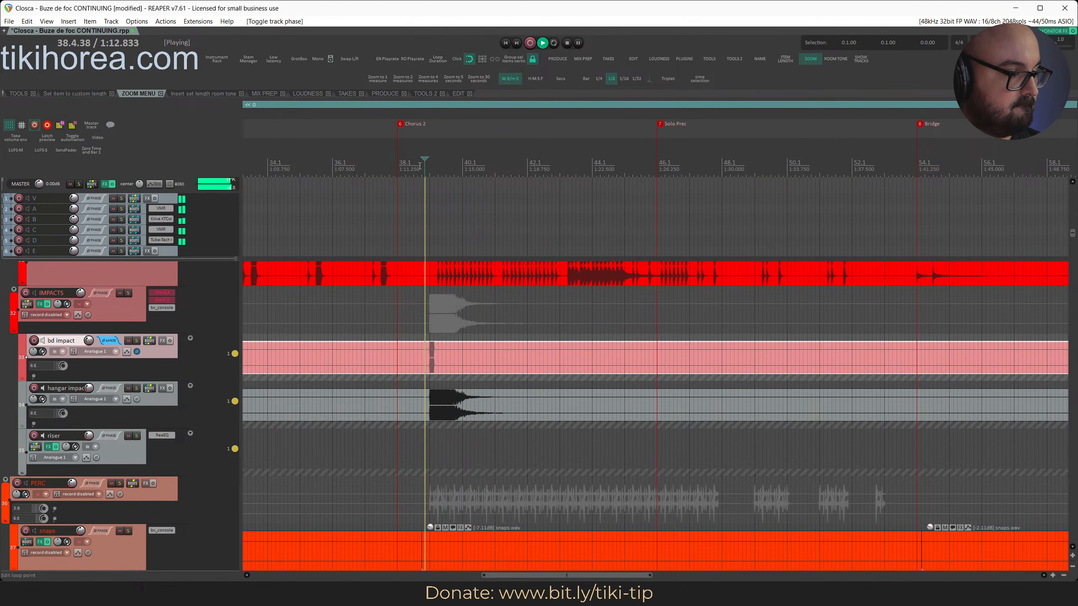
{"action": "left_click", "coordinate": [413, 165]}
{"action": "key", "text": "ctrl+s"}
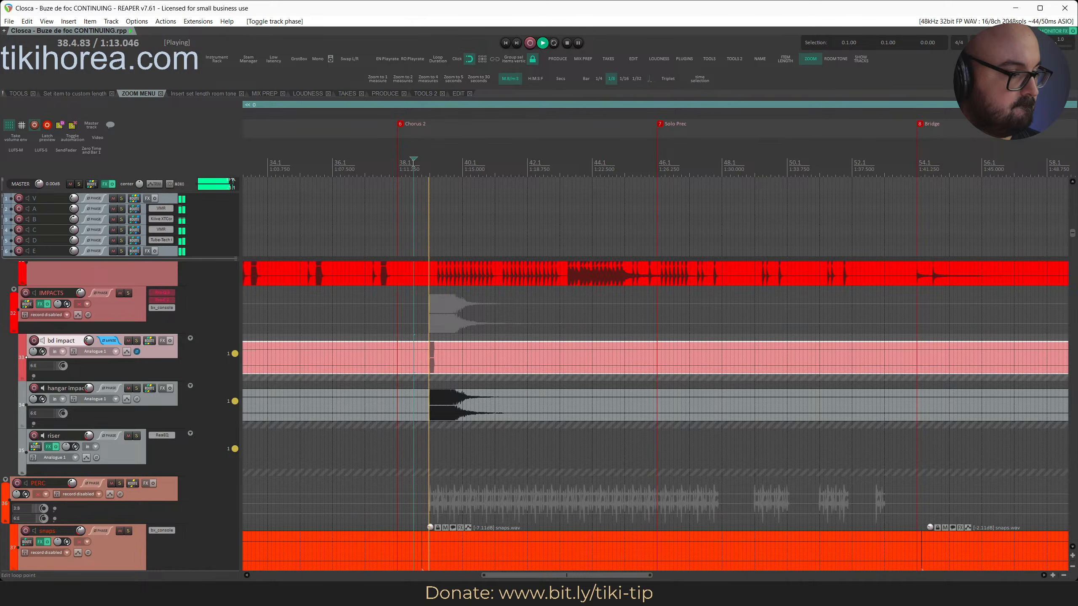
{"action": "left_click", "coordinate": [139, 353]}
{"action": "left_click", "coordinate": [138, 353]}
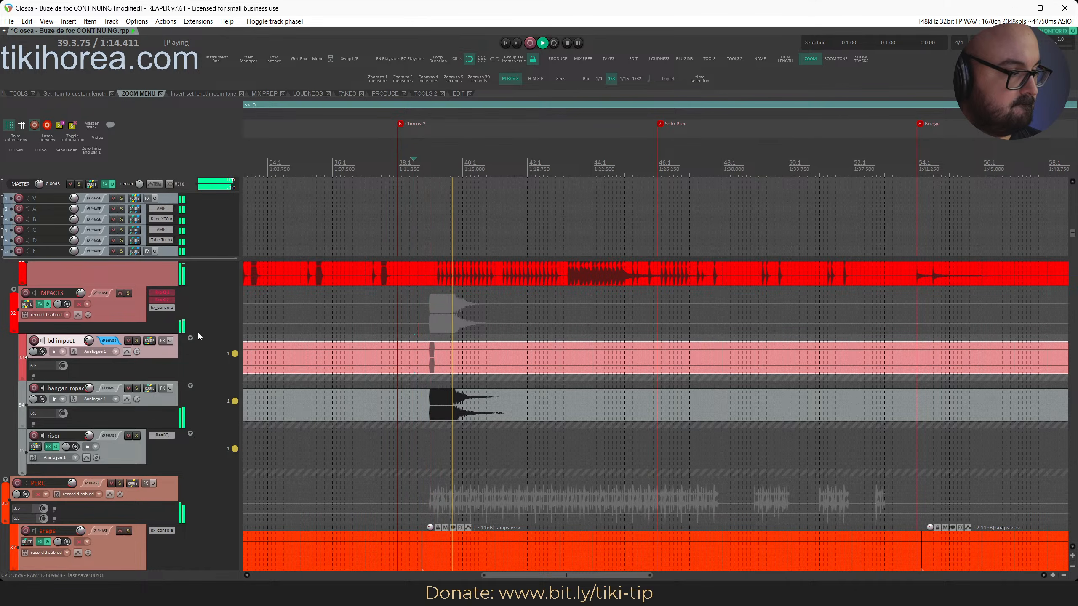
{"action": "left_click", "coordinate": [411, 182]}
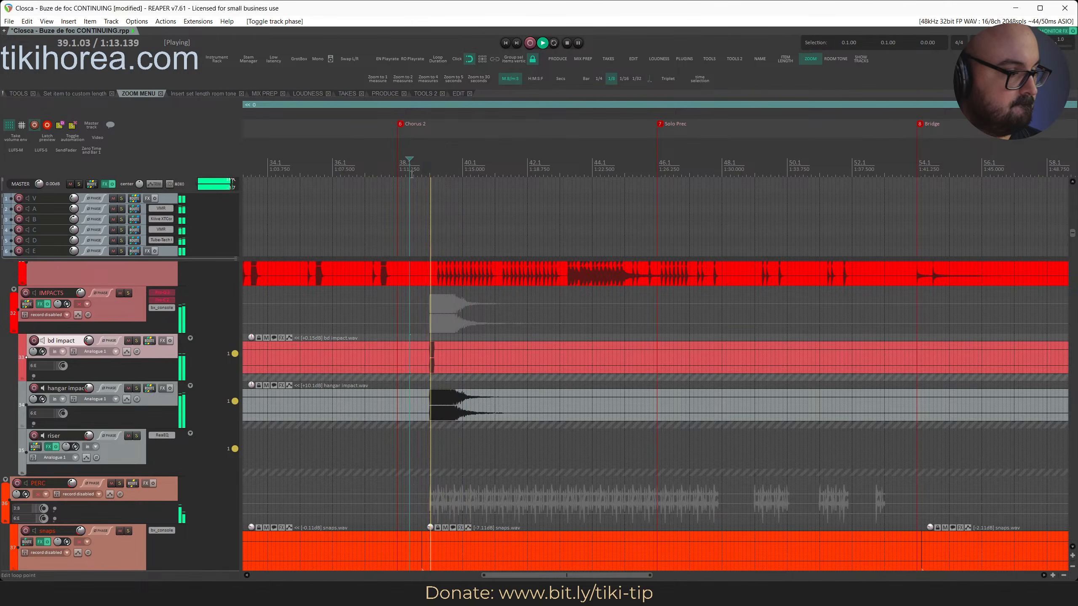
Audition the Chorus 2 impact with hangar impact soloed alone and with the whole IMPACTS folder soloed
{"action": "scroll", "coordinate": [177, 374], "scroll_direction": "up", "scroll_amount": 1}
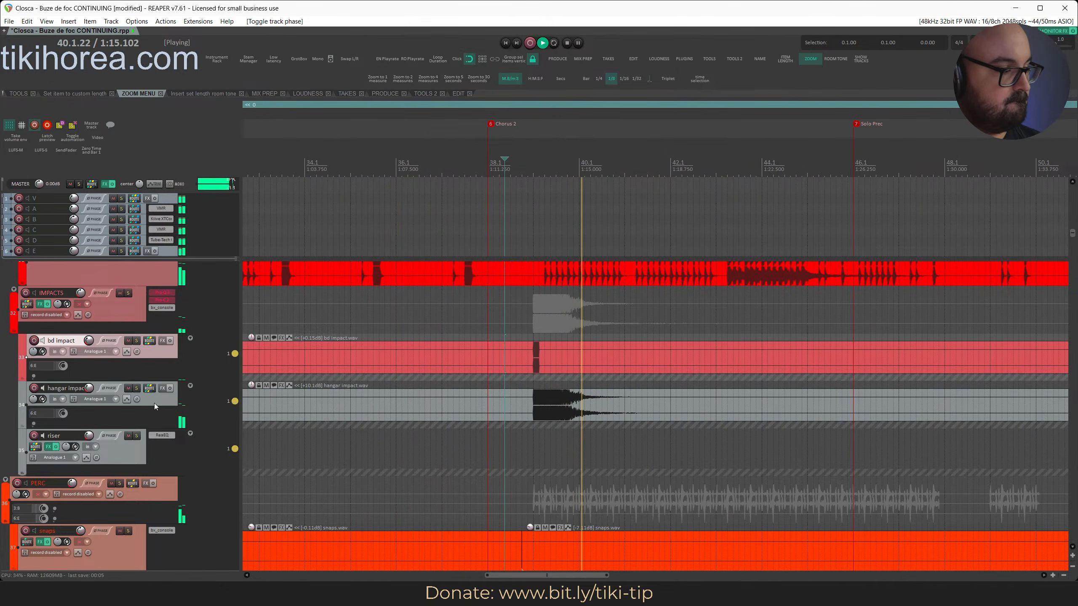
{"action": "key", "text": "s"}
{"action": "left_click", "coordinate": [529, 187]}
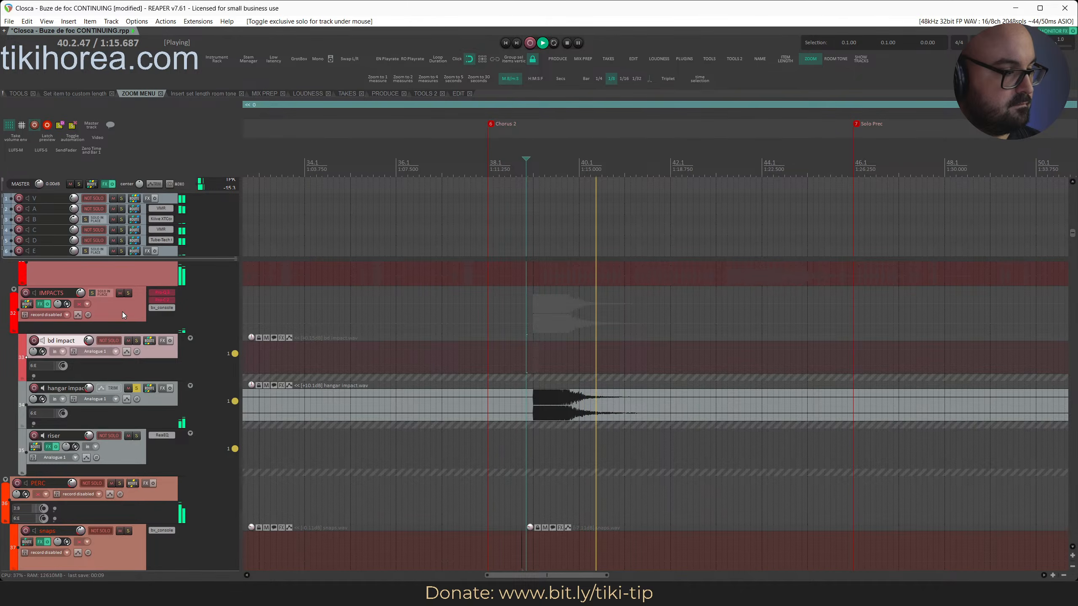
{"action": "key", "text": "s"}
{"action": "left_click", "coordinate": [511, 197]}
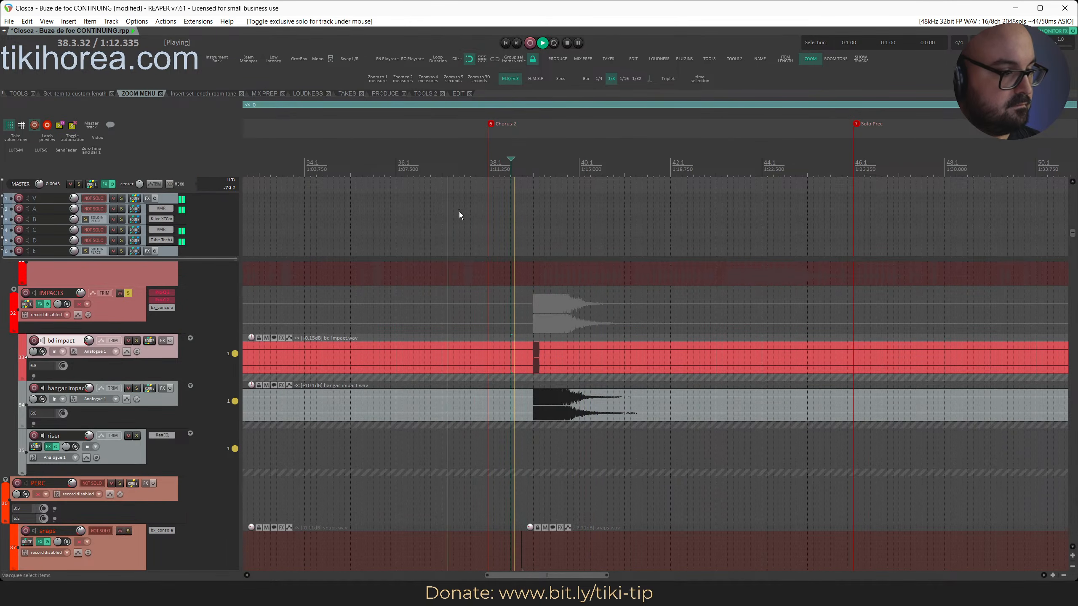
{"action": "left_click", "coordinate": [504, 167]}
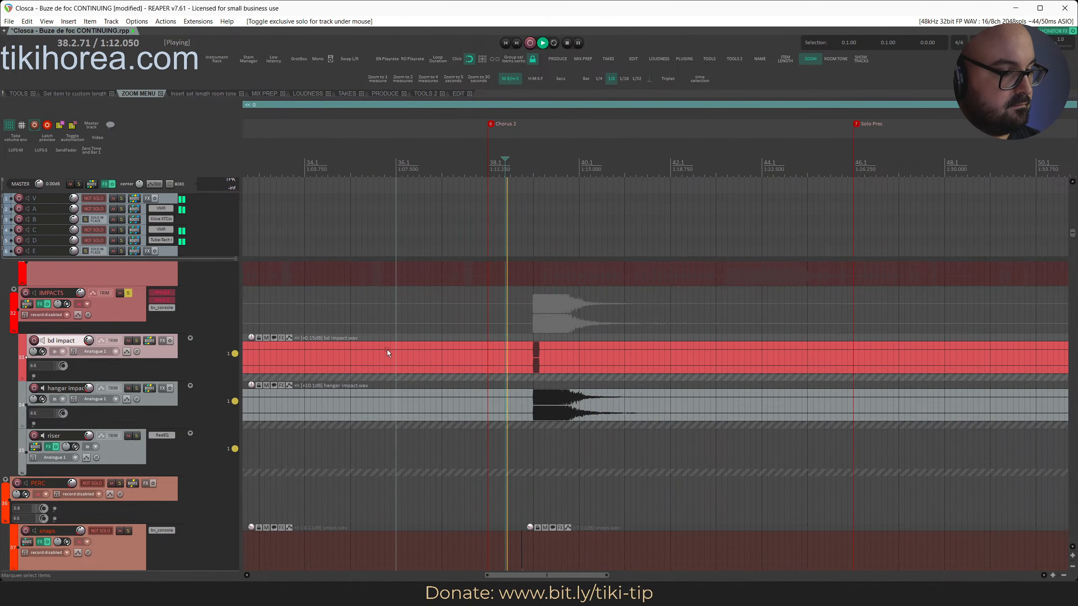
Compare both phase polarities of hangar impact with the IMPACTS folder soloed at the Chorus 2 entry
{"action": "left_click", "coordinate": [136, 400]}
{"action": "left_click", "coordinate": [516, 166]}
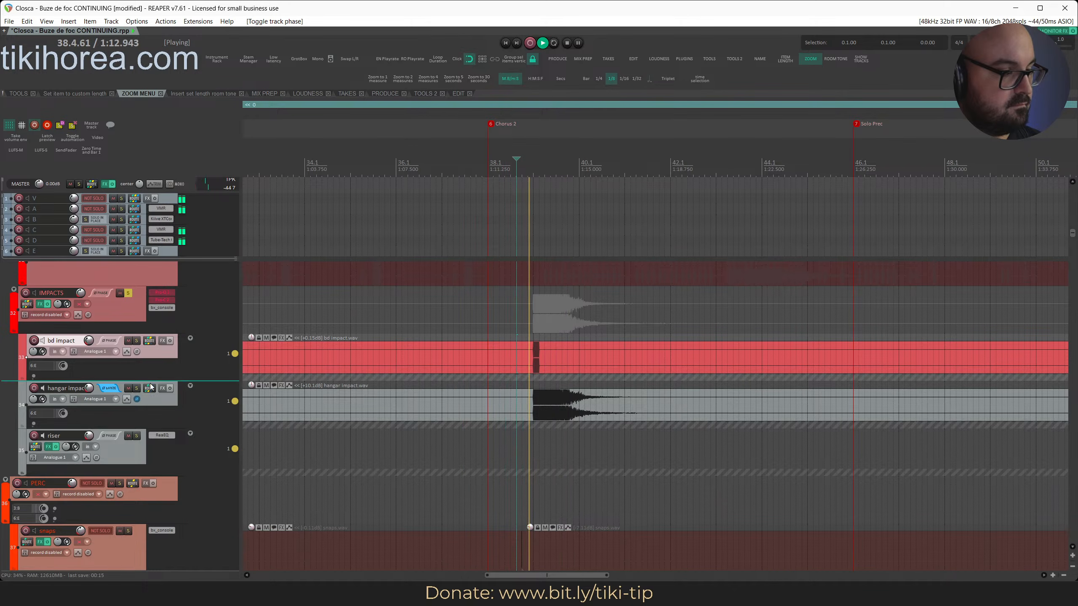
{"action": "left_click", "coordinate": [137, 399]}
{"action": "left_click", "coordinate": [137, 400]}
{"action": "left_click", "coordinate": [137, 400]}
{"action": "left_click", "coordinate": [514, 162]}
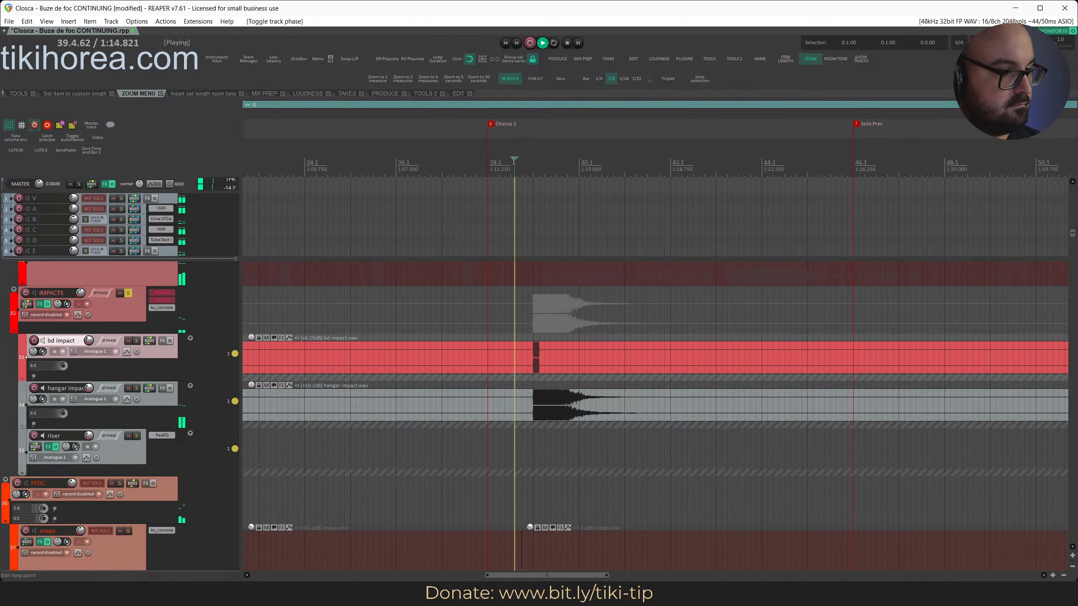
Clear all track solos, save the project and set a time selection from 39.1.00 to 46.1.00 over Chorus 2
{"action": "key", "text": "alt+F6"}
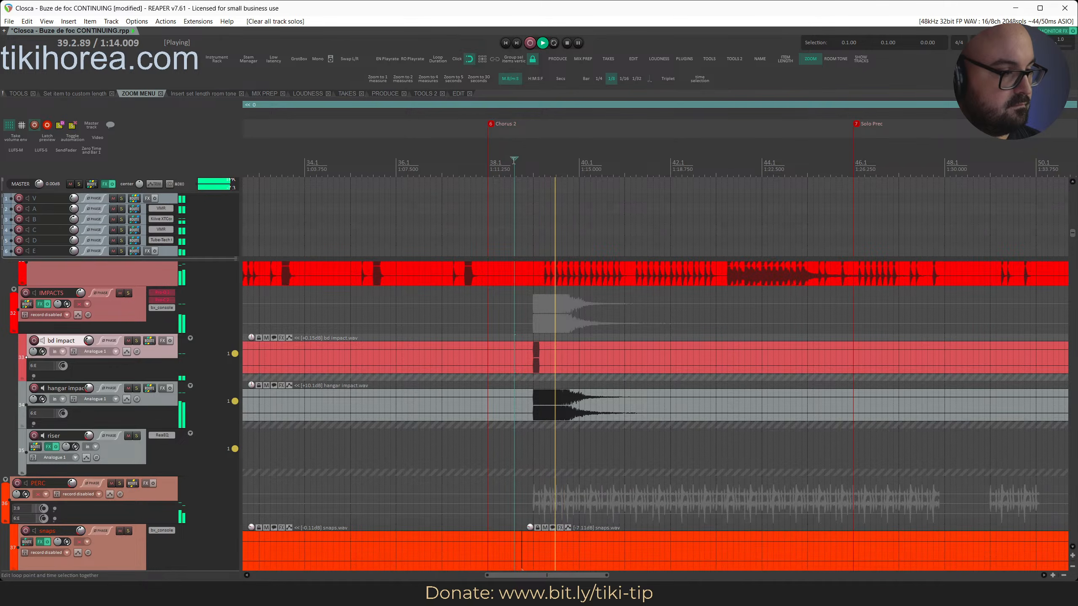
{"action": "key", "text": "ctrl+s"}
{"action": "scroll", "coordinate": [531, 403], "scroll_direction": "down", "scroll_amount": 3}
{"action": "scroll", "coordinate": [531, 403], "scroll_direction": "down", "scroll_amount": 5, "text": "ctrl"}
{"action": "scroll", "coordinate": [531, 403], "scroll_direction": "down", "scroll_amount": 3}
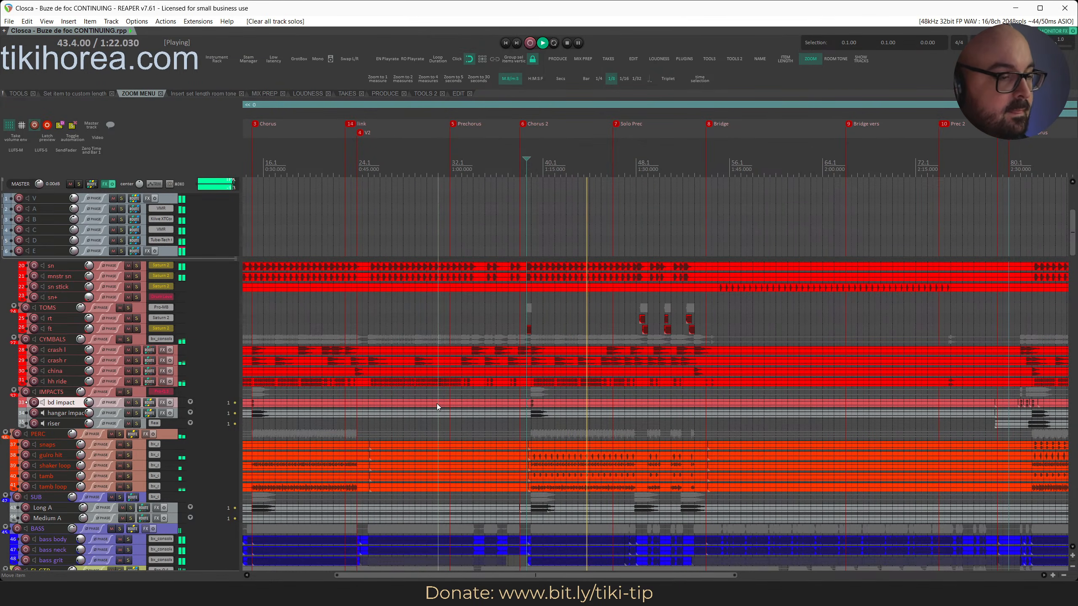
{"action": "scroll", "coordinate": [436, 404], "scroll_direction": "down", "scroll_amount": 1}
{"action": "double_click", "coordinate": [525, 191]}
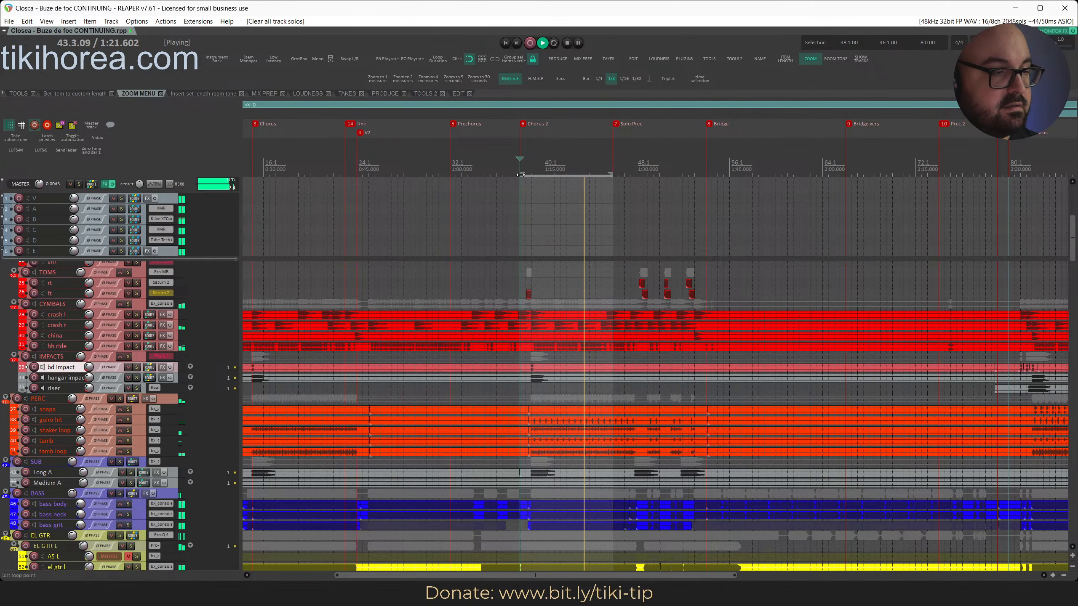
{"action": "left_click_drag", "start_coordinate": [521, 177], "coordinate": [532, 178]}
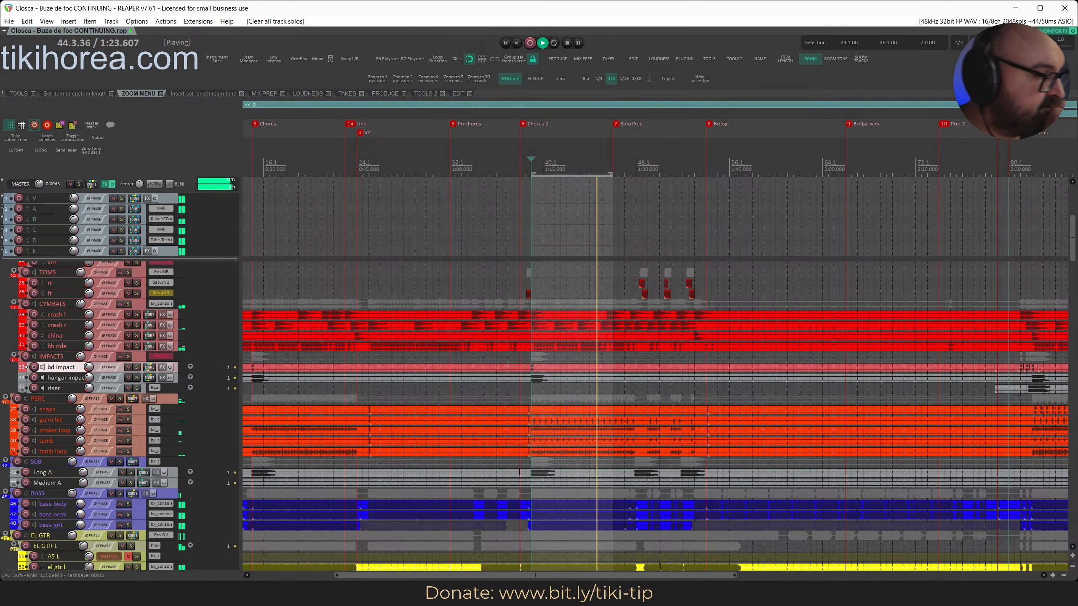
Raise the guiro hit items' volume with the +1 dB nudge while PERC is soloed, save, and replay Chorus 2 unsoloed
{"action": "left_click", "coordinate": [120, 399]}
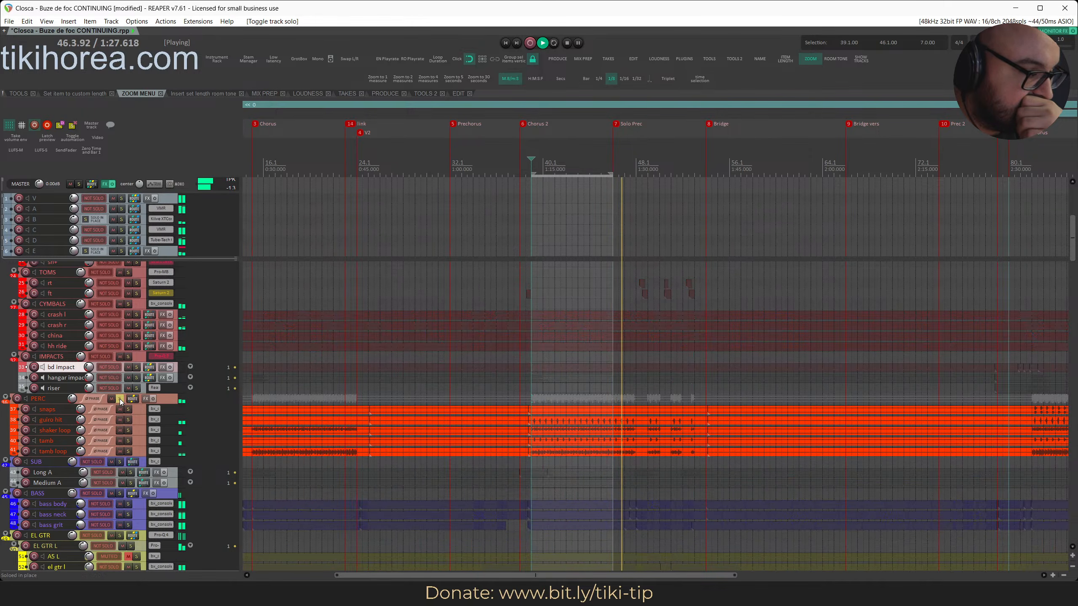
{"action": "left_click", "coordinate": [142, 419]}
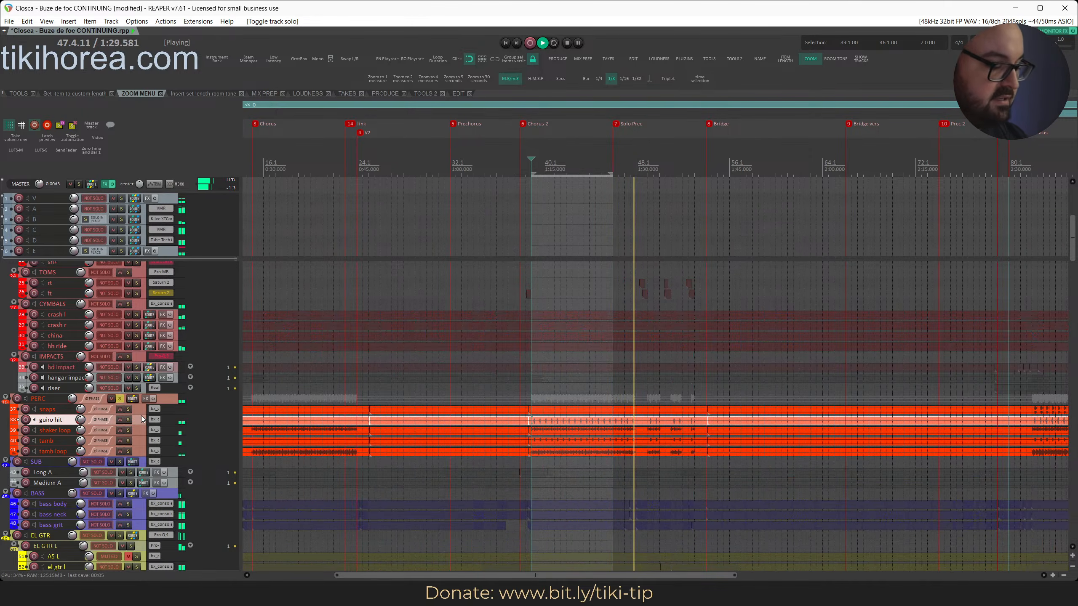
{"action": "key", "text": "ctrl+s"}
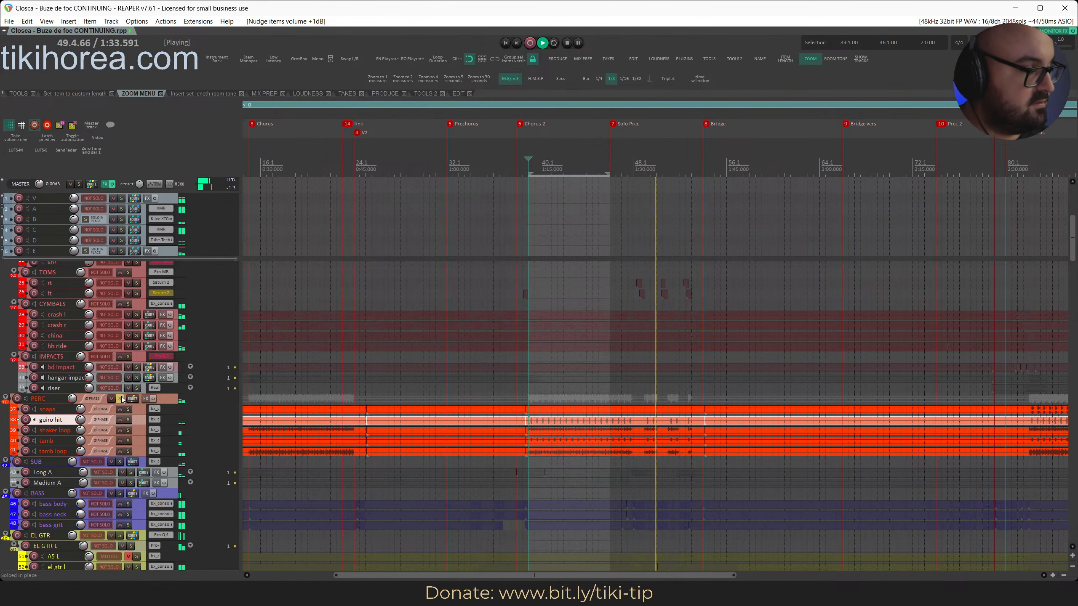
{"action": "left_click", "coordinate": [121, 399]}
{"action": "left_click", "coordinate": [535, 162]}
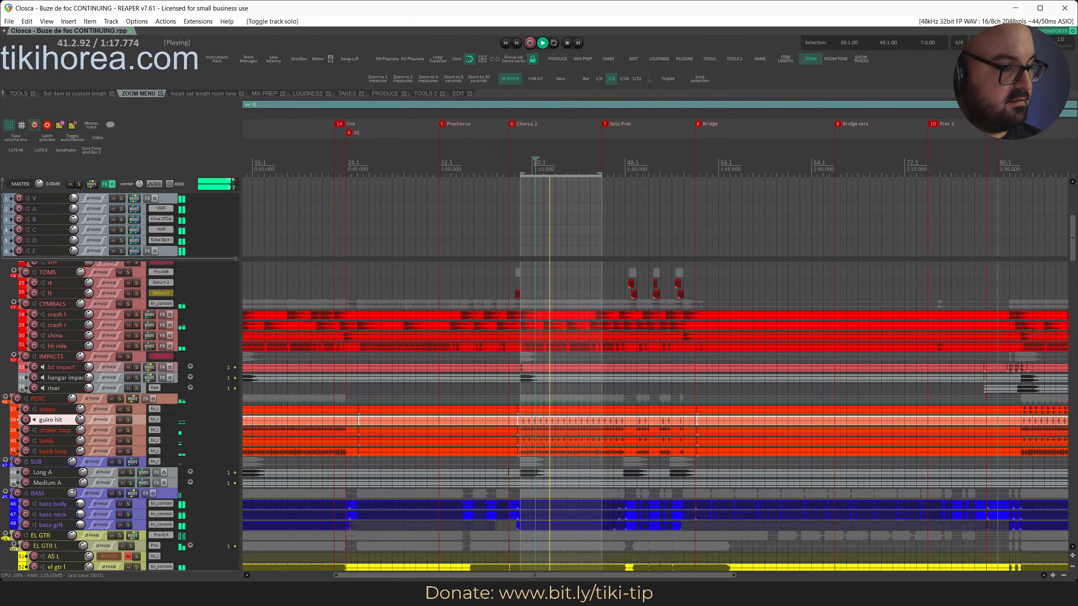
Check the BASS folder's contribution in Chorus 2 by toggling its mute and solo on and off
{"action": "scroll", "coordinate": [379, 381], "scroll_direction": "down", "scroll_amount": 2}
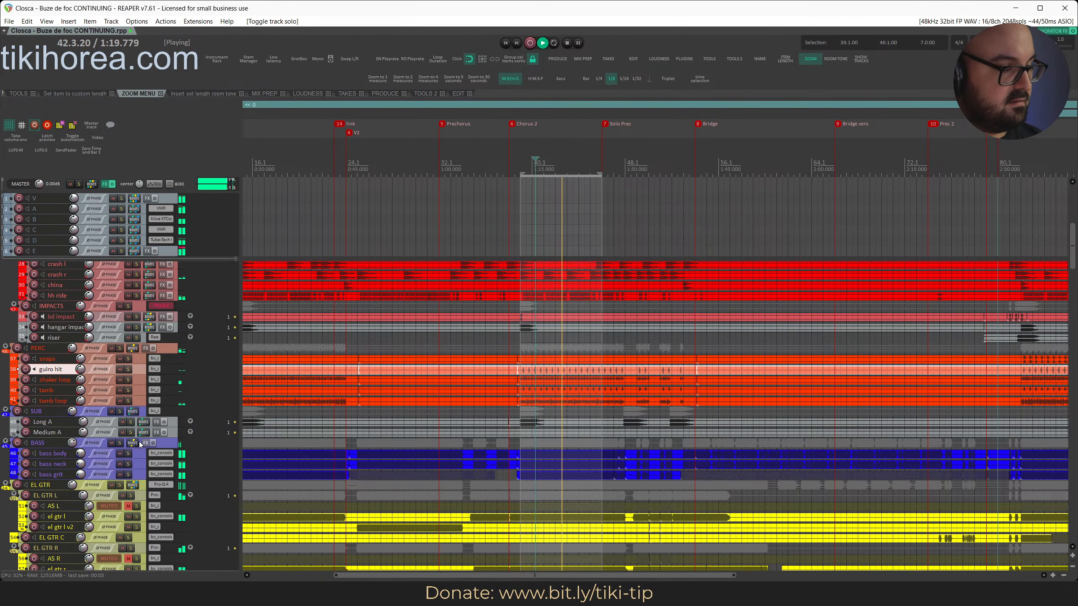
{"action": "left_click", "coordinate": [111, 443]}
{"action": "left_click", "coordinate": [112, 443]}
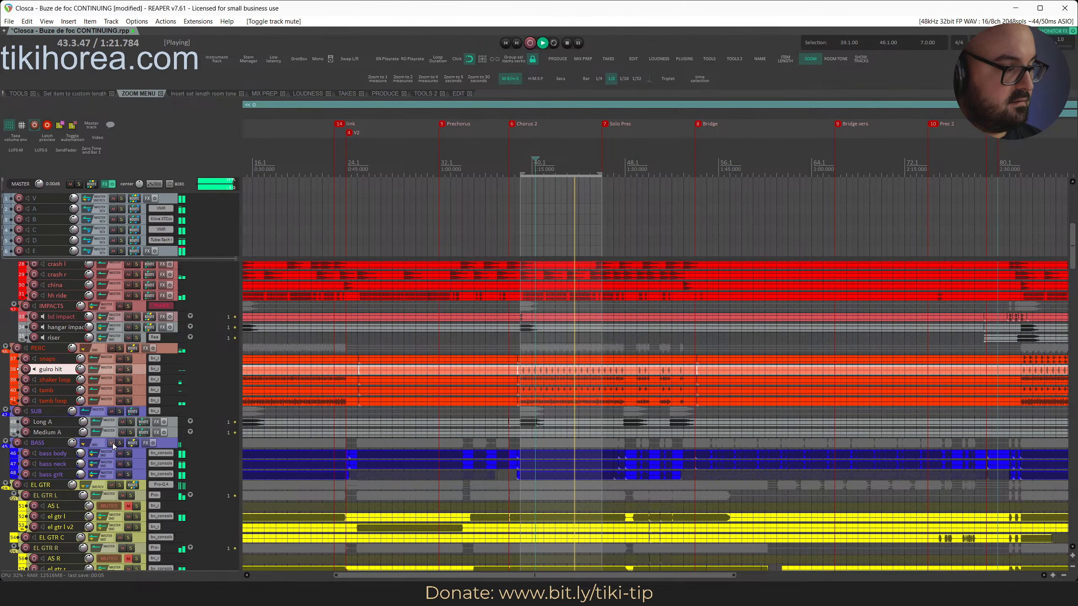
{"action": "left_click", "coordinate": [119, 443]}
{"action": "left_click", "coordinate": [119, 443]}
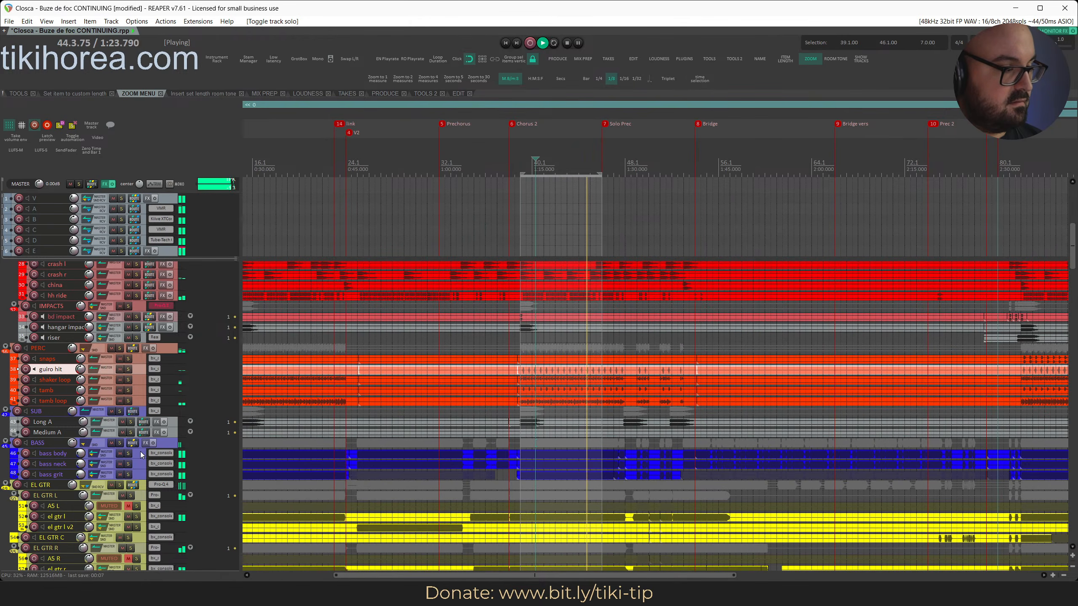
Raise the bass body items' volume with the +1 dB nudge and replay from the start of Chorus 2
{"action": "scroll", "coordinate": [142, 429], "scroll_direction": "down", "scroll_amount": 1}
{"action": "left_click", "coordinate": [141, 425]}
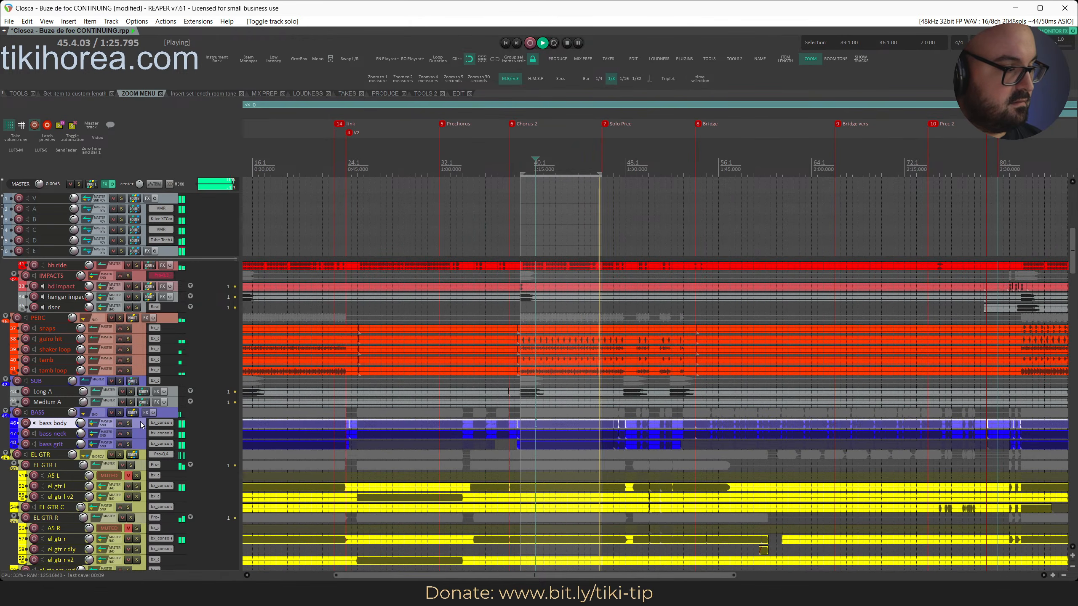
{"action": "scroll", "coordinate": [140, 421], "scroll_direction": "down", "scroll_amount": 1}
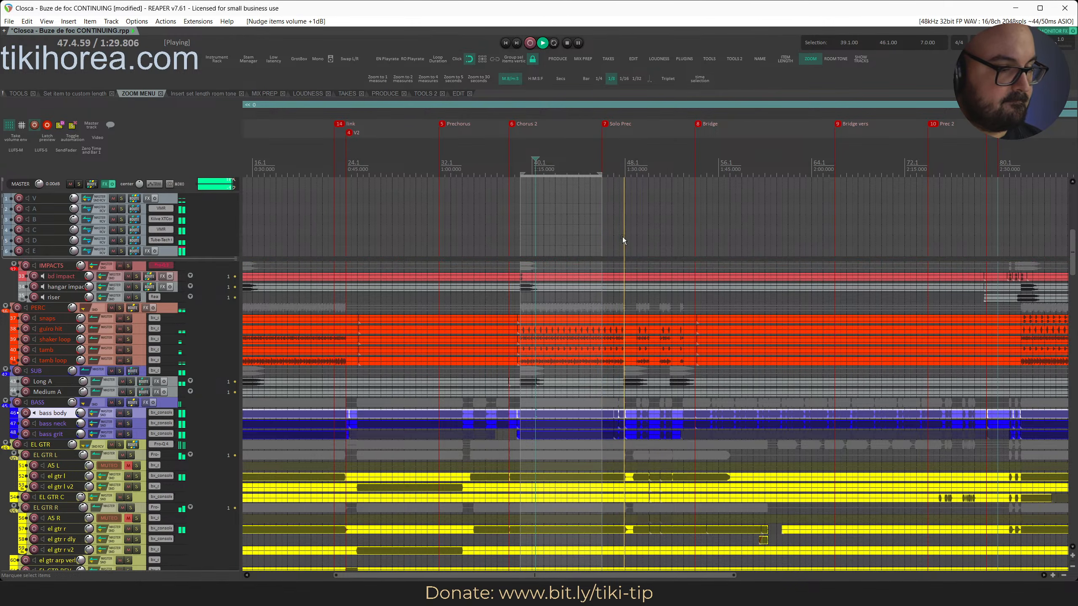
{"action": "left_click", "coordinate": [515, 163]}
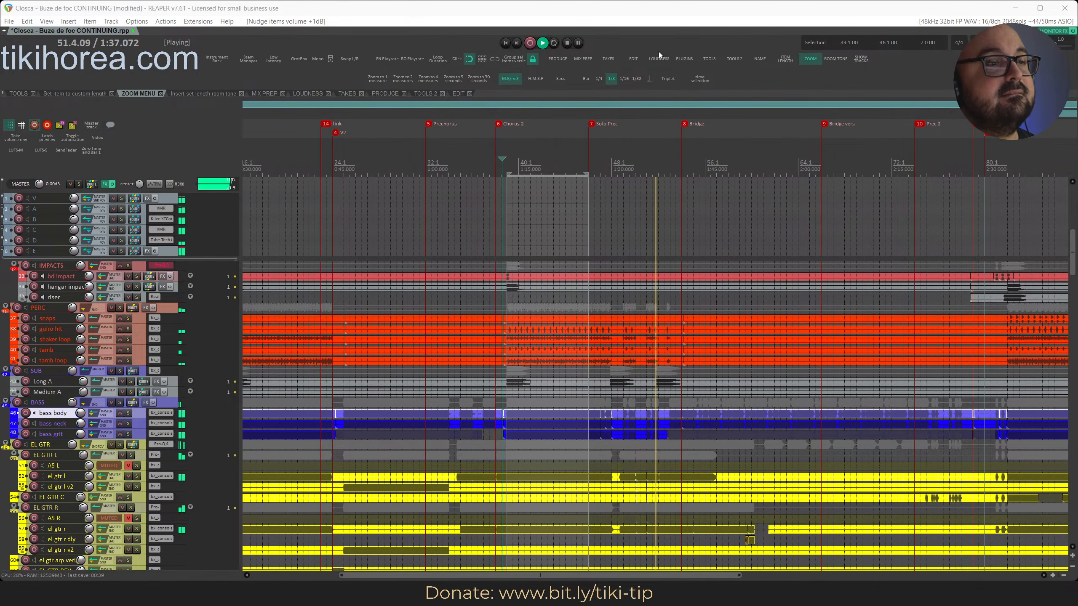
Inspect the routing of the mnstr bd track for sends and close its routing window
{"action": "scroll", "coordinate": [141, 391], "scroll_direction": "up", "scroll_amount": 5}
{"action": "scroll", "coordinate": [141, 391], "scroll_direction": "up", "scroll_amount": 4}
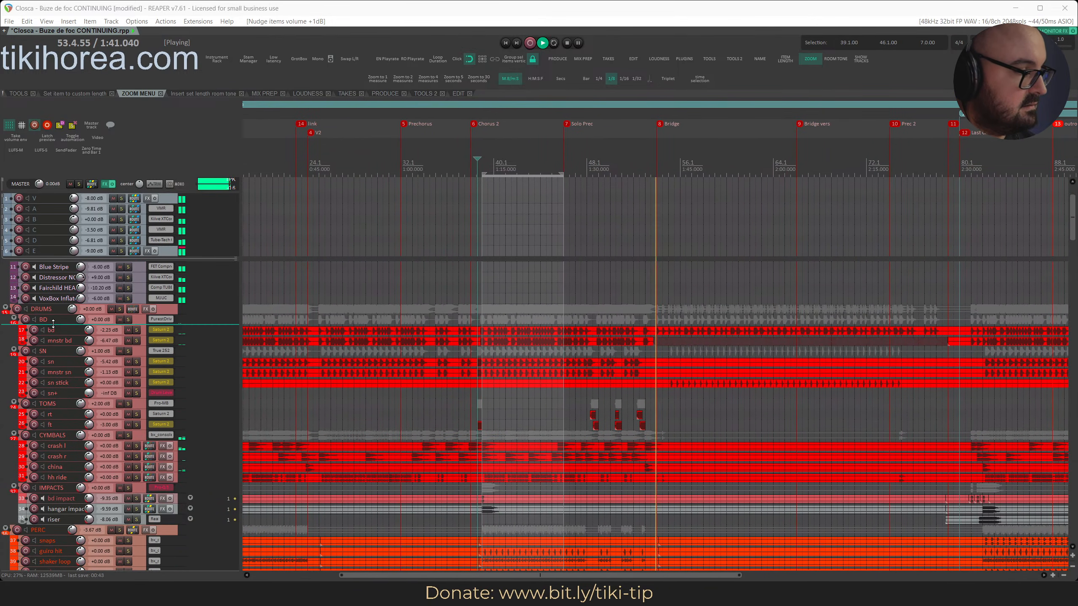
{"action": "right_click", "coordinate": [36, 336]}
{"action": "left_click", "coordinate": [46, 339]}
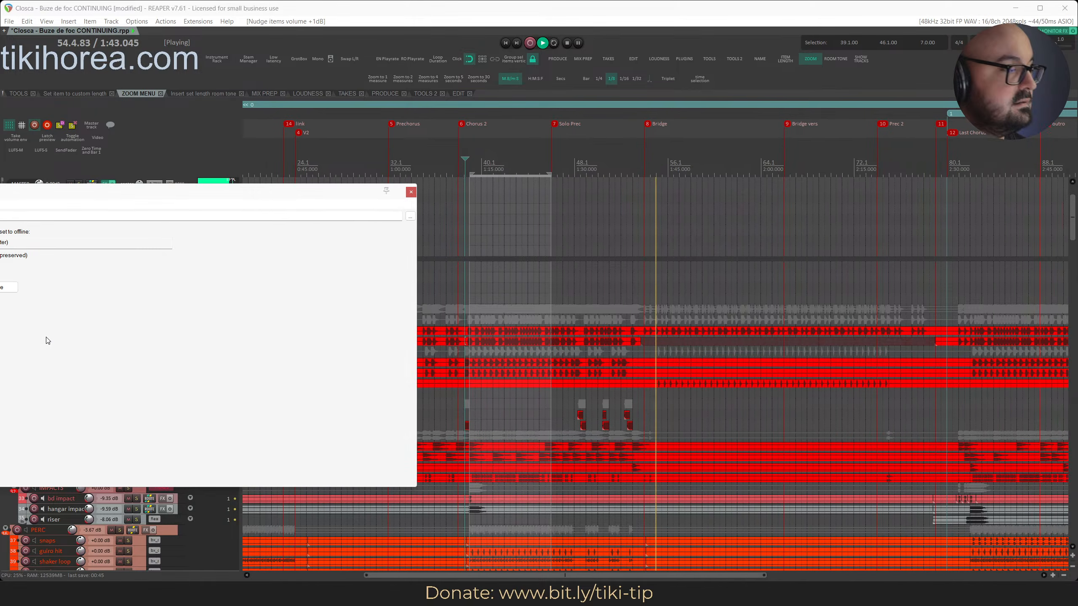
{"action": "left_click", "coordinate": [411, 193]}
{"action": "scroll", "coordinate": [64, 331], "scroll_direction": "up", "scroll_amount": 3}
{"action": "scroll", "coordinate": [64, 332], "scroll_direction": "up", "scroll_amount": 3}
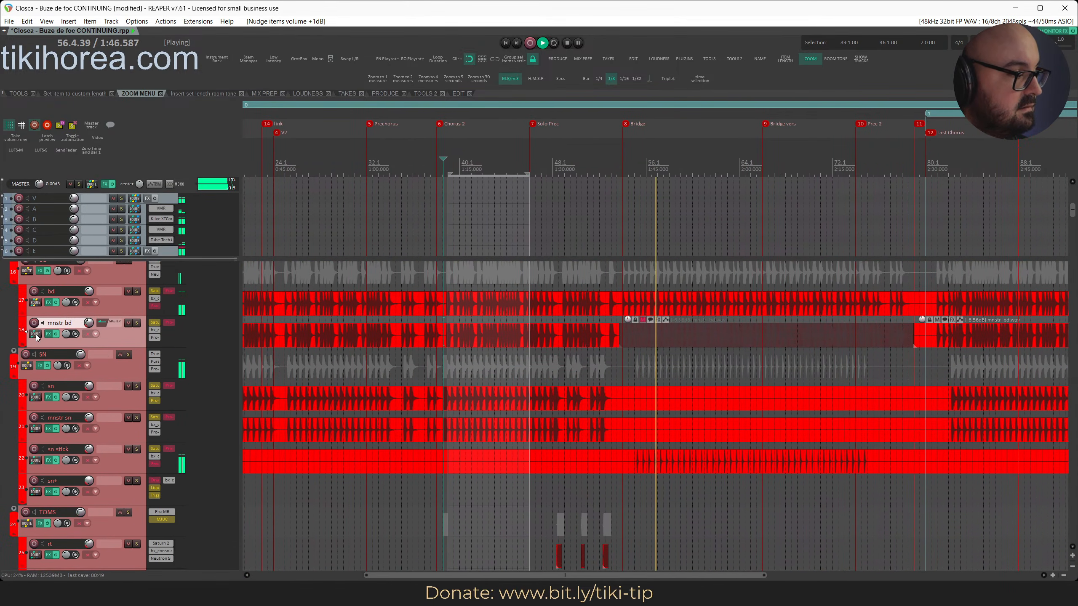
{"action": "left_click", "coordinate": [36, 335]}
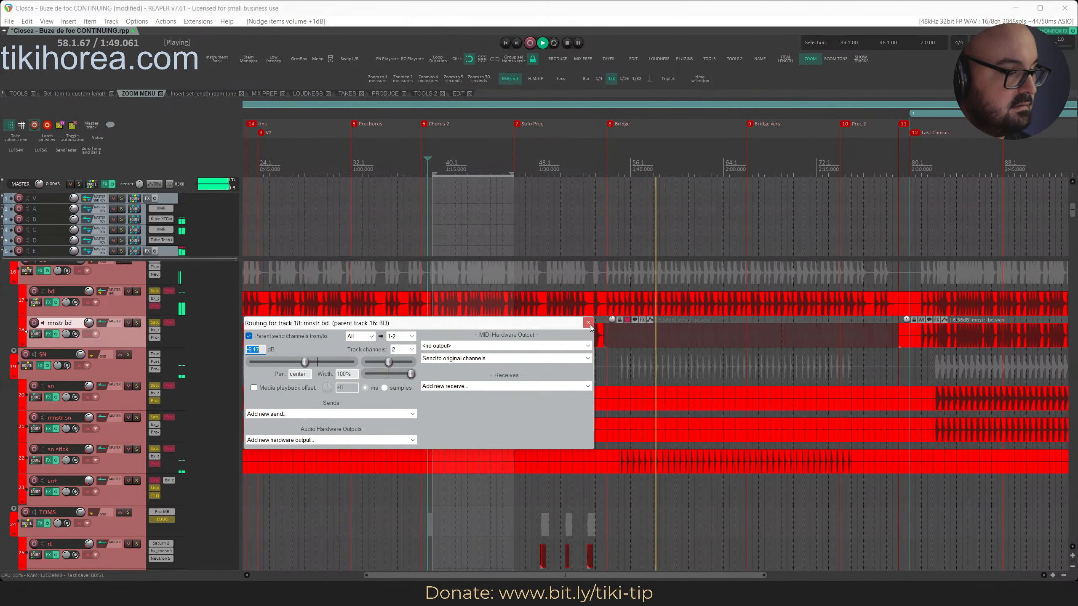
{"action": "left_click", "coordinate": [588, 323]}
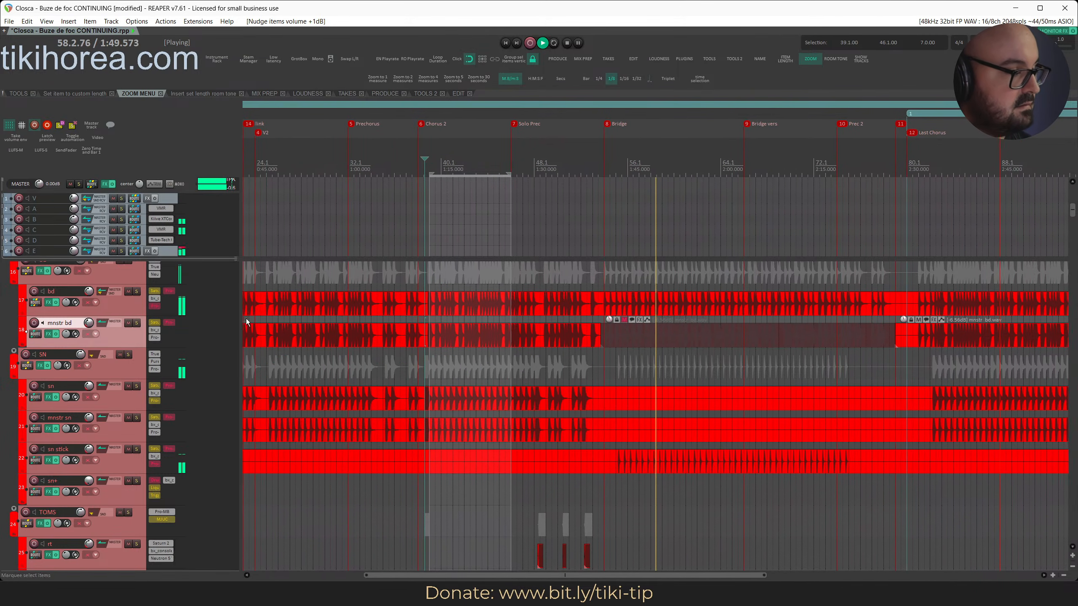
{"action": "left_click", "coordinate": [36, 335]}
{"action": "left_click", "coordinate": [36, 335]}
Delete the "shell smash" send from the bd track's routing
{"action": "scroll", "coordinate": [37, 337], "scroll_direction": "up", "scroll_amount": 2}
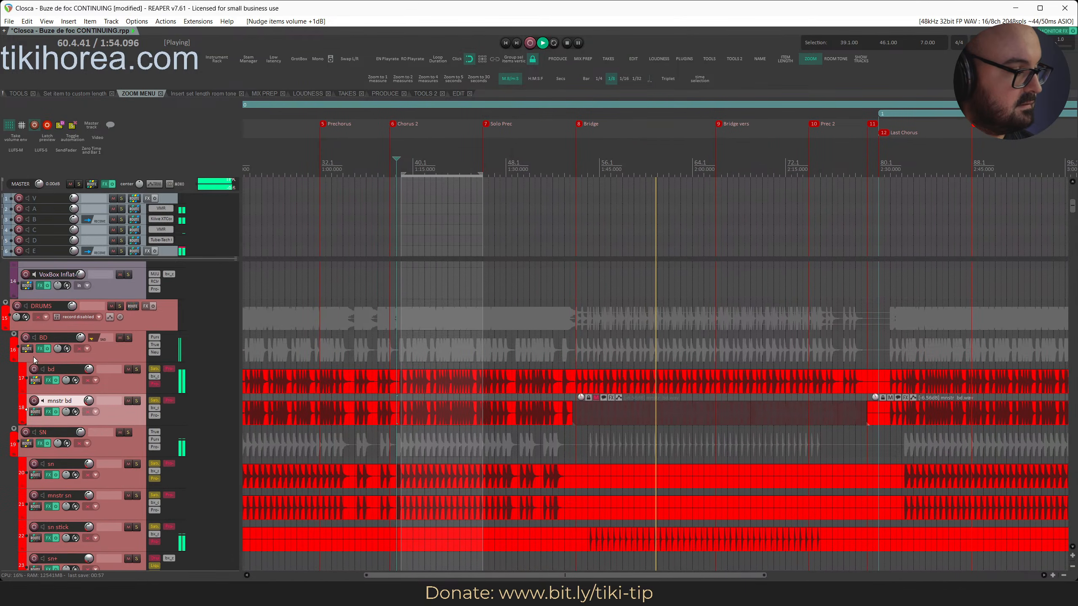
{"action": "left_click", "coordinate": [30, 351]}
{"action": "key", "text": "Escape"}
{"action": "left_click", "coordinate": [38, 383]}
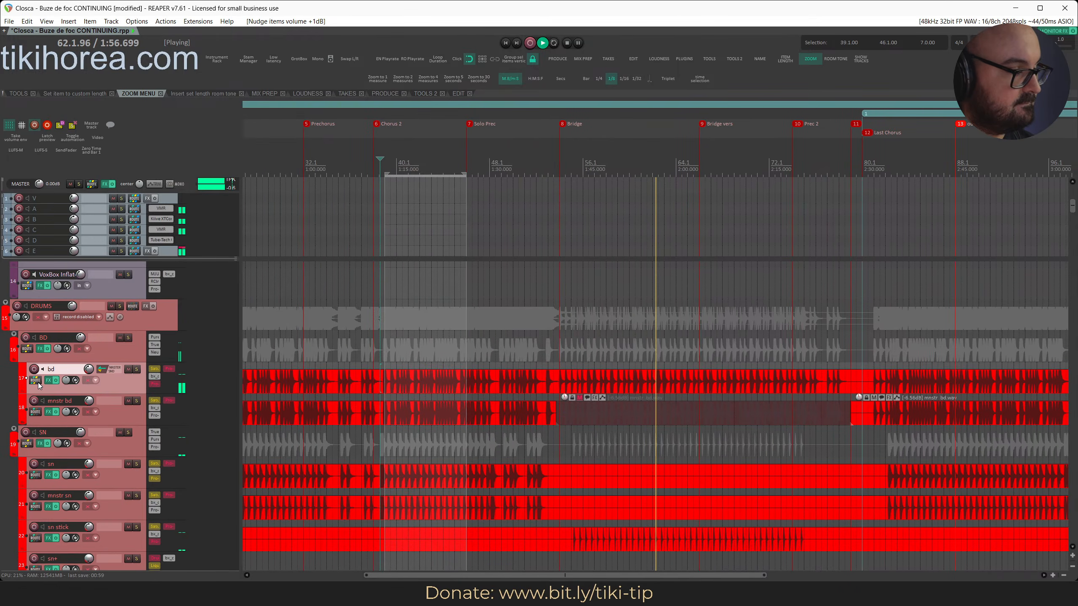
{"action": "left_click", "coordinate": [37, 384]}
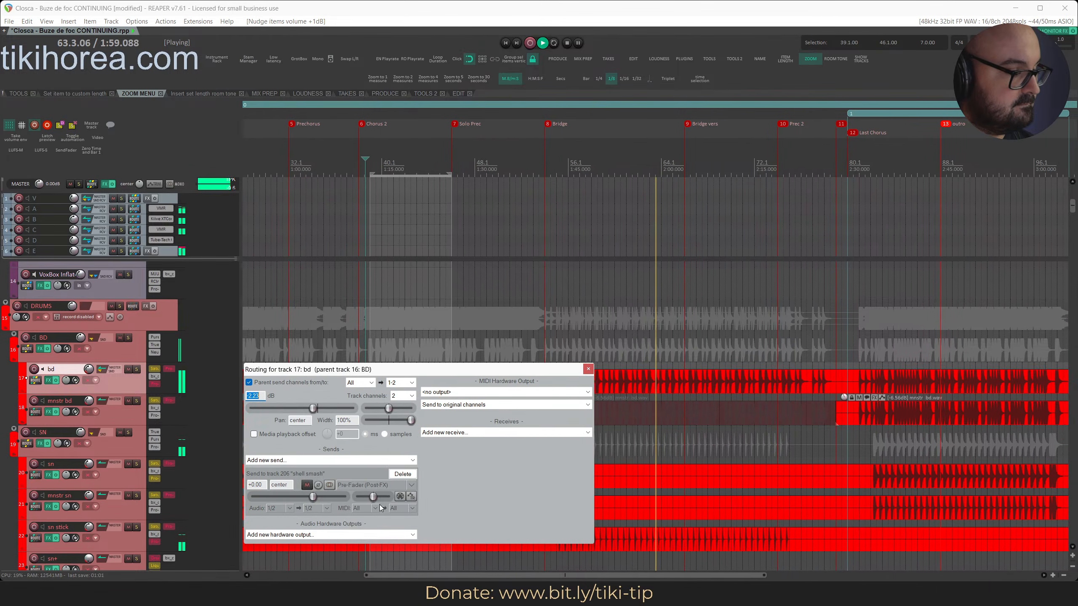
{"action": "left_click", "coordinate": [402, 474]}
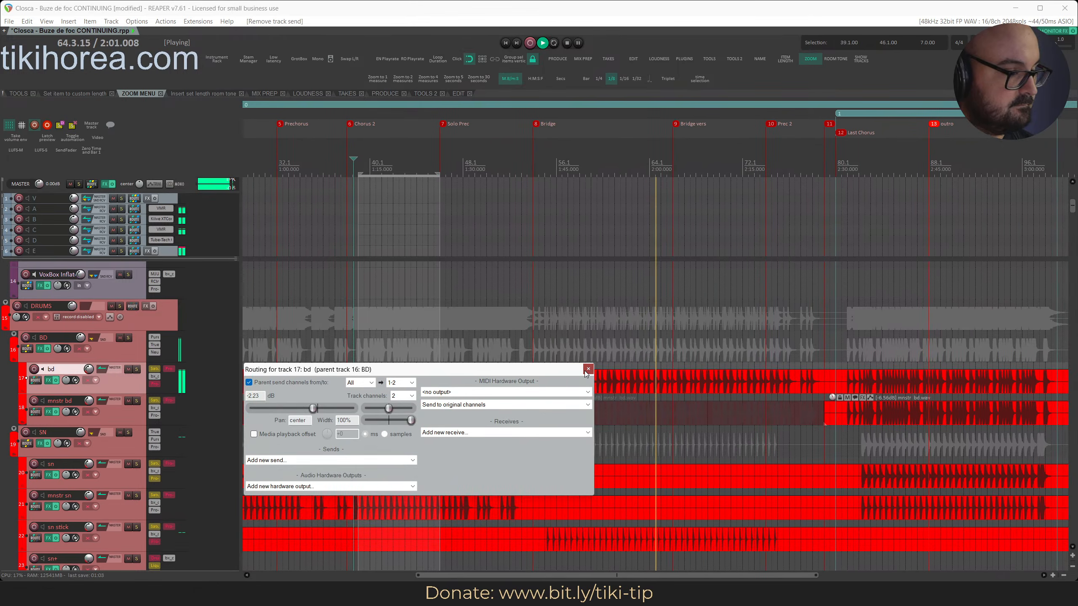
{"action": "left_click", "coordinate": [588, 369]}
Set the BD folder's send to track "E" to 7 dB, replay Chorus 2 and save the project
{"action": "left_click", "coordinate": [66, 353]}
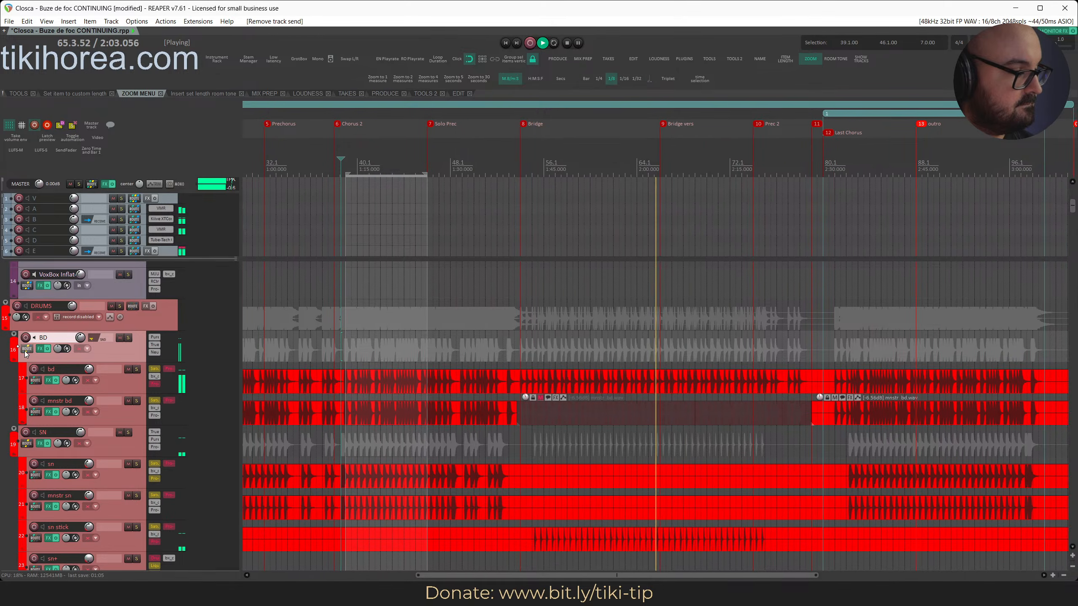
{"action": "key", "text": "alt+r"}
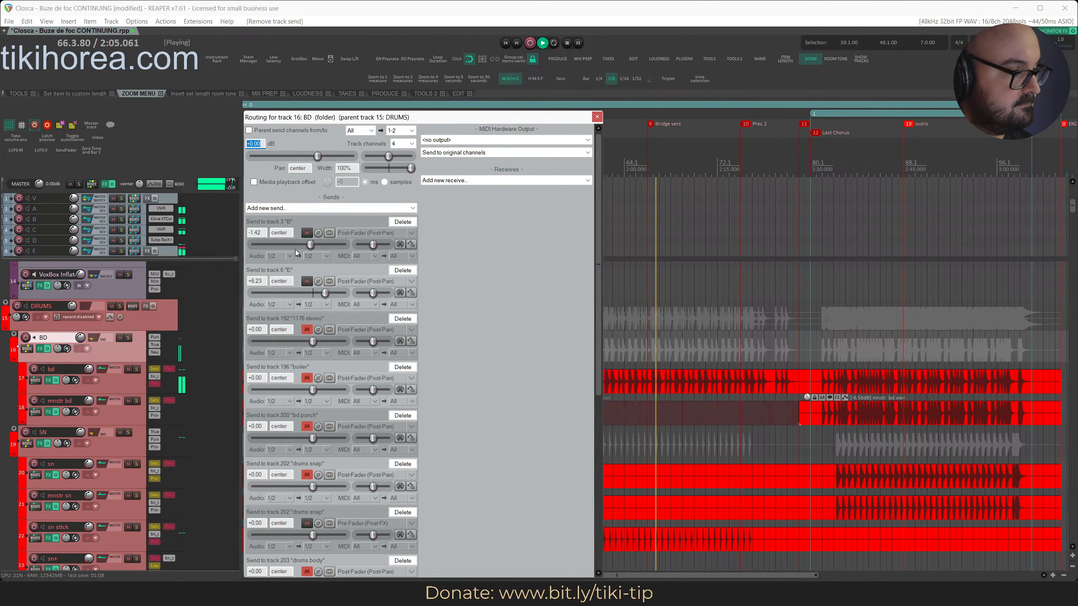
{"action": "left_click", "coordinate": [257, 282]}
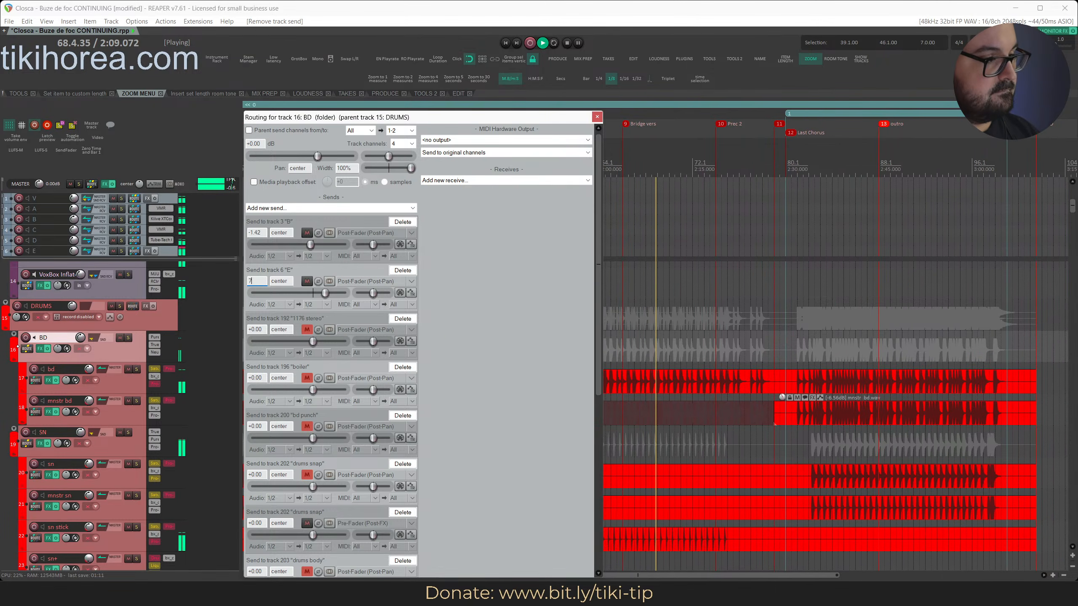
{"action": "key", "text": "Return"}
{"action": "left_click", "coordinate": [327, 159]}
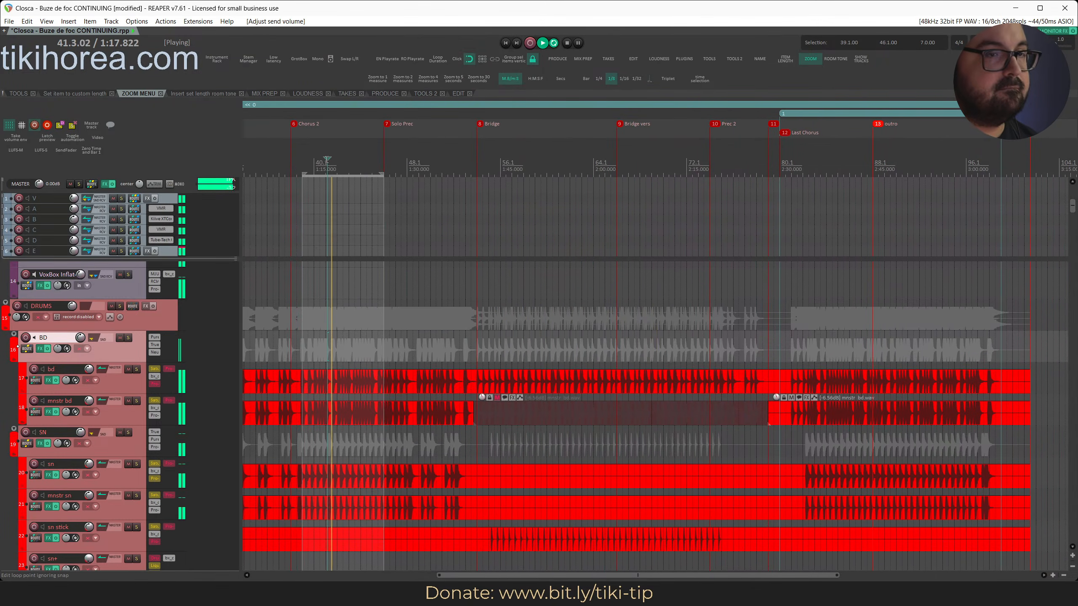
{"action": "key", "text": "ctrl+s"}
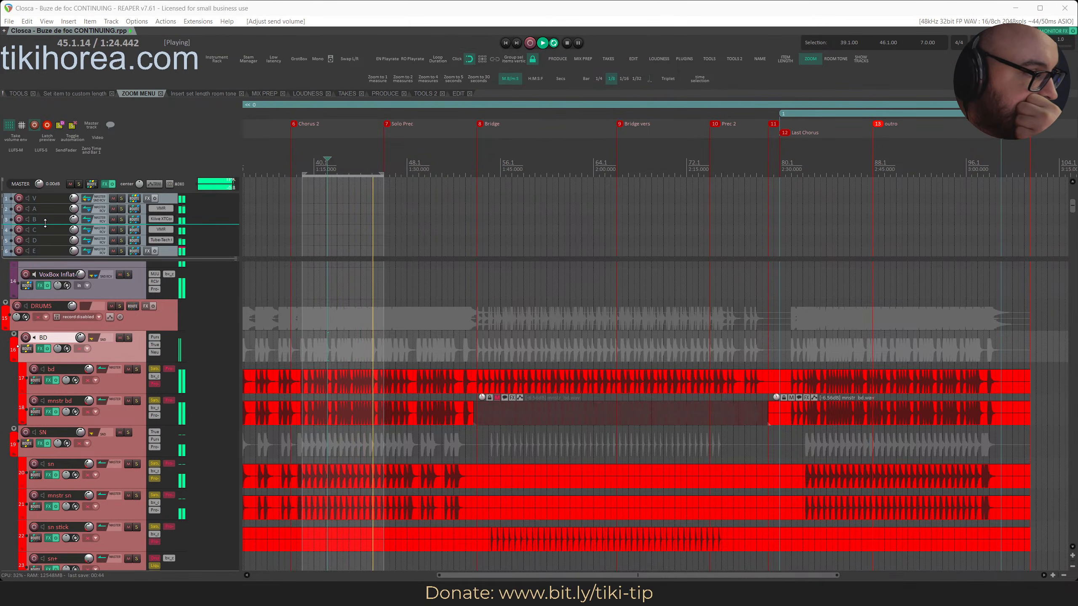
Disable the low-pass band 4 in the OCTAVES folder's ReaEQ while listening to the folder soloed, and clear the solo
{"action": "scroll", "coordinate": [80, 319], "scroll_direction": "down", "scroll_amount": 4}
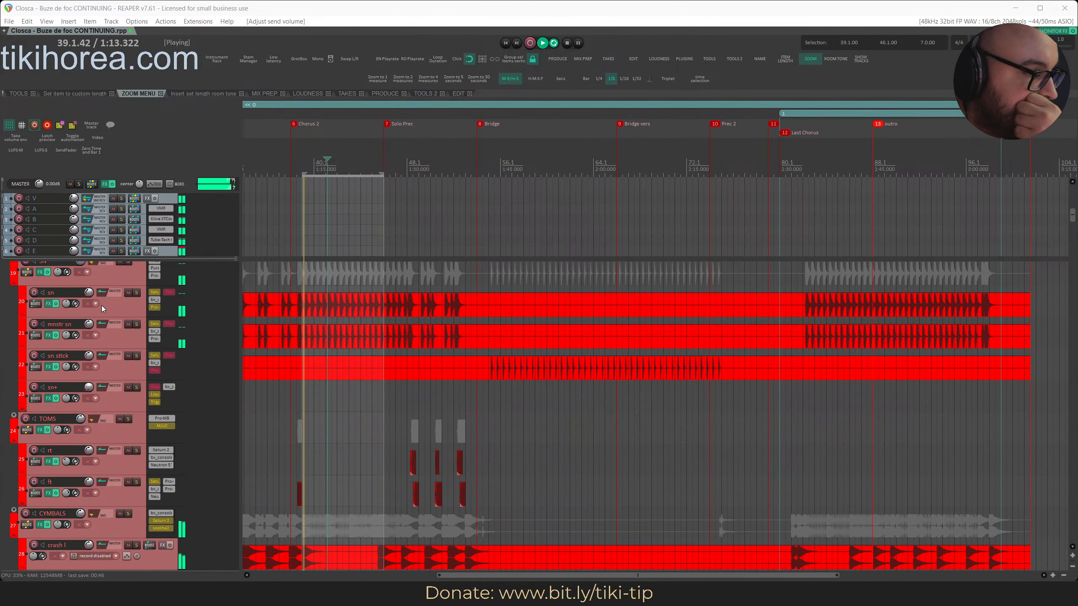
{"action": "scroll", "coordinate": [101, 305], "scroll_direction": "down", "scroll_amount": 20}
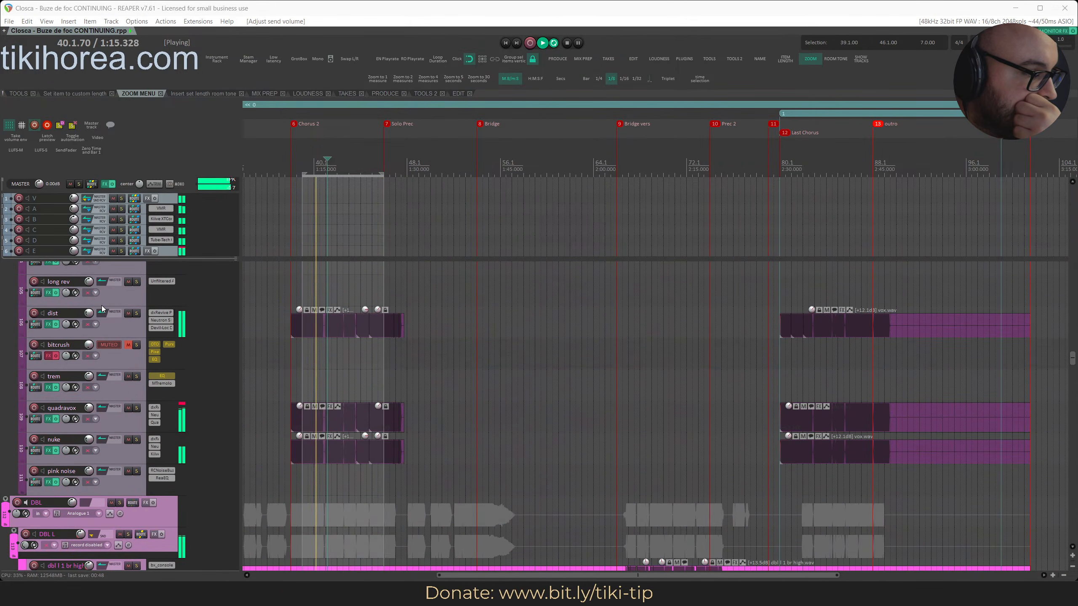
{"action": "scroll", "coordinate": [102, 308], "scroll_direction": "down", "scroll_amount": 6}
{"action": "scroll", "coordinate": [157, 341], "scroll_direction": "up", "scroll_amount": 3}
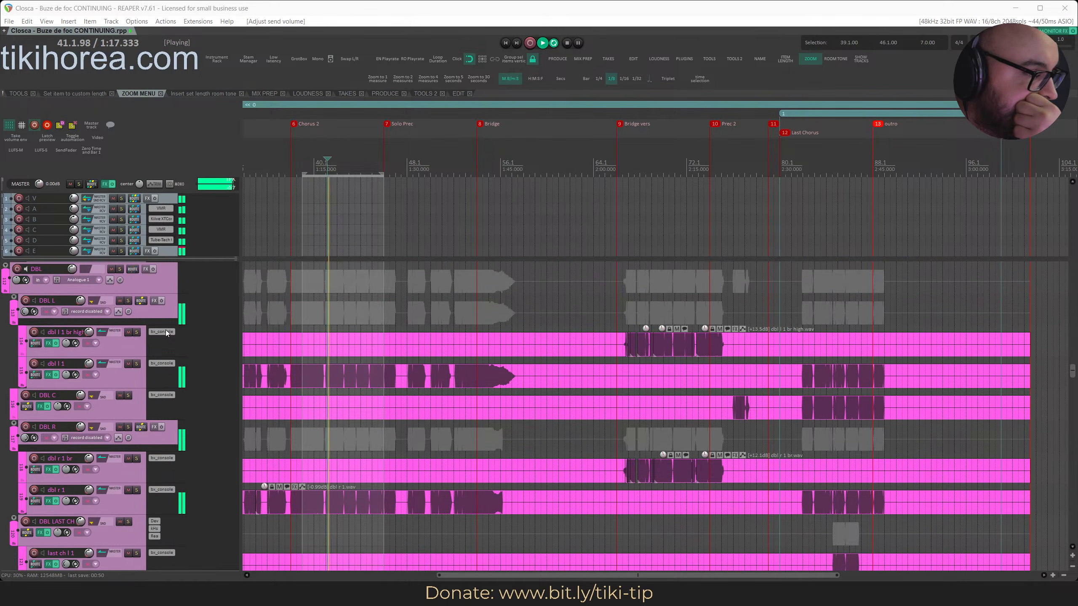
{"action": "scroll", "coordinate": [166, 331], "scroll_direction": "down", "scroll_amount": 8}
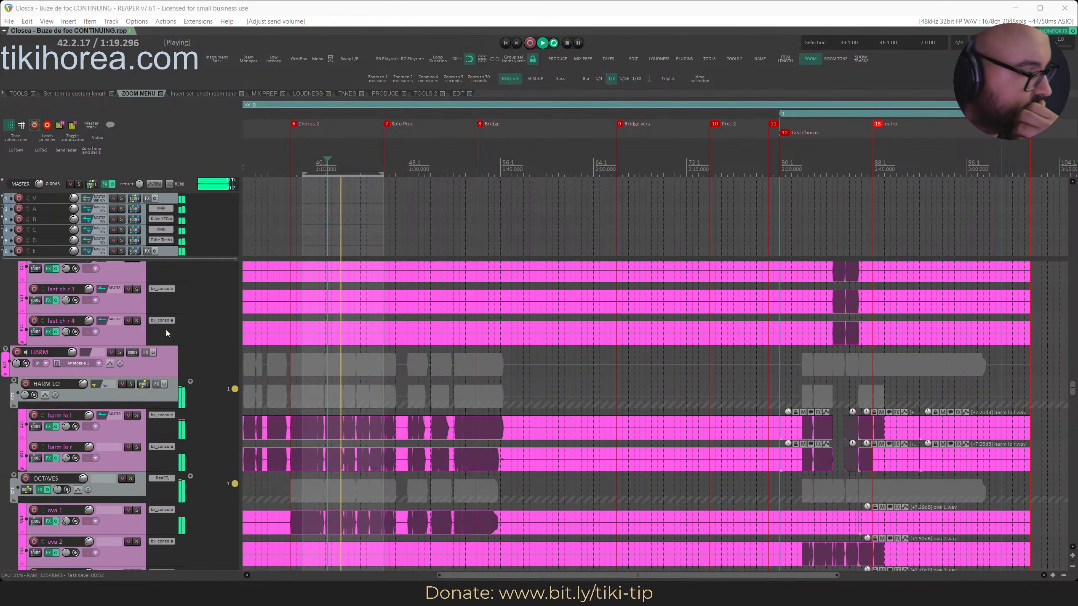
{"action": "scroll", "coordinate": [160, 389], "scroll_direction": "up", "scroll_amount": 1}
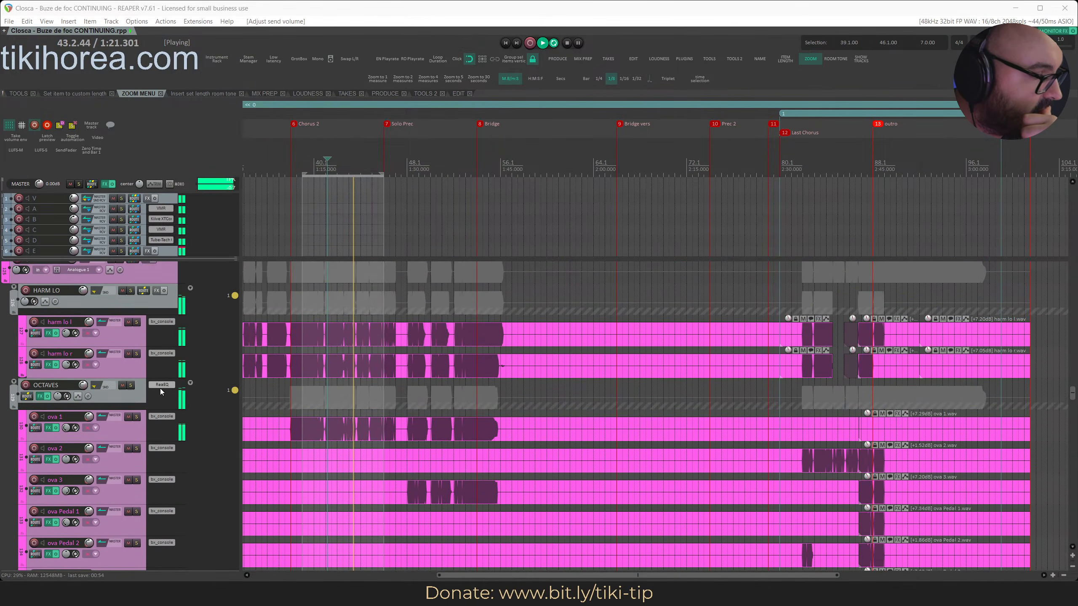
{"action": "left_click", "coordinate": [163, 385]}
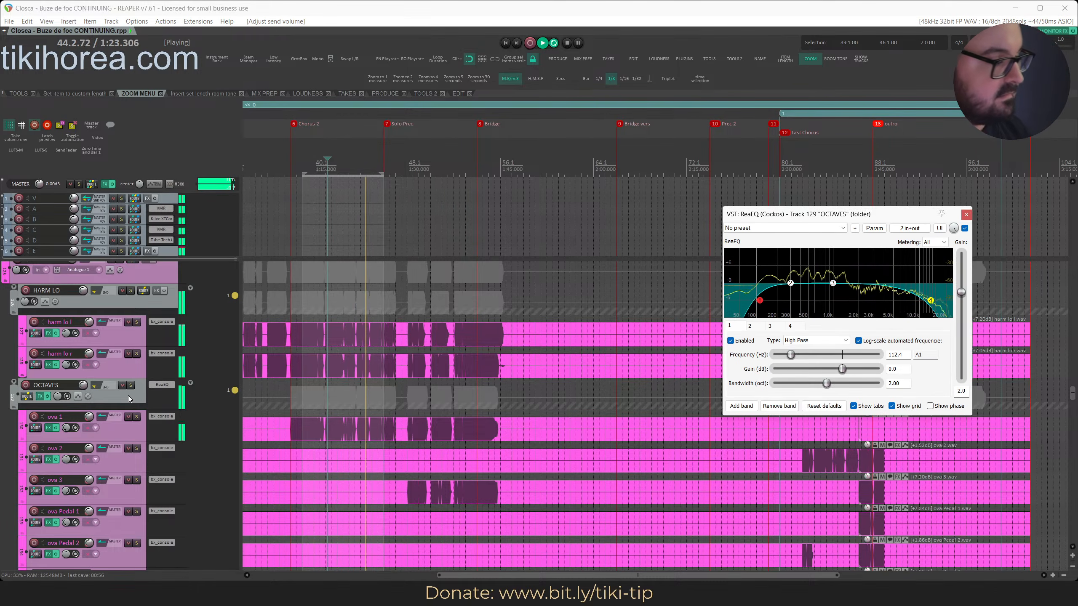
{"action": "key", "text": "s"}
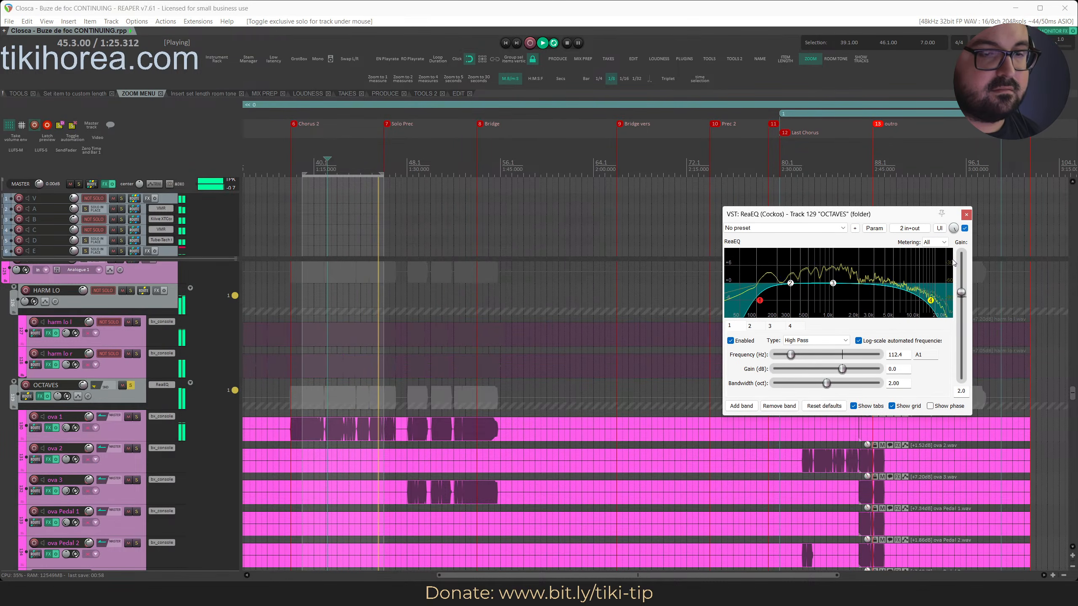
{"action": "left_click", "coordinate": [789, 325]}
{"action": "left_click", "coordinate": [730, 341]}
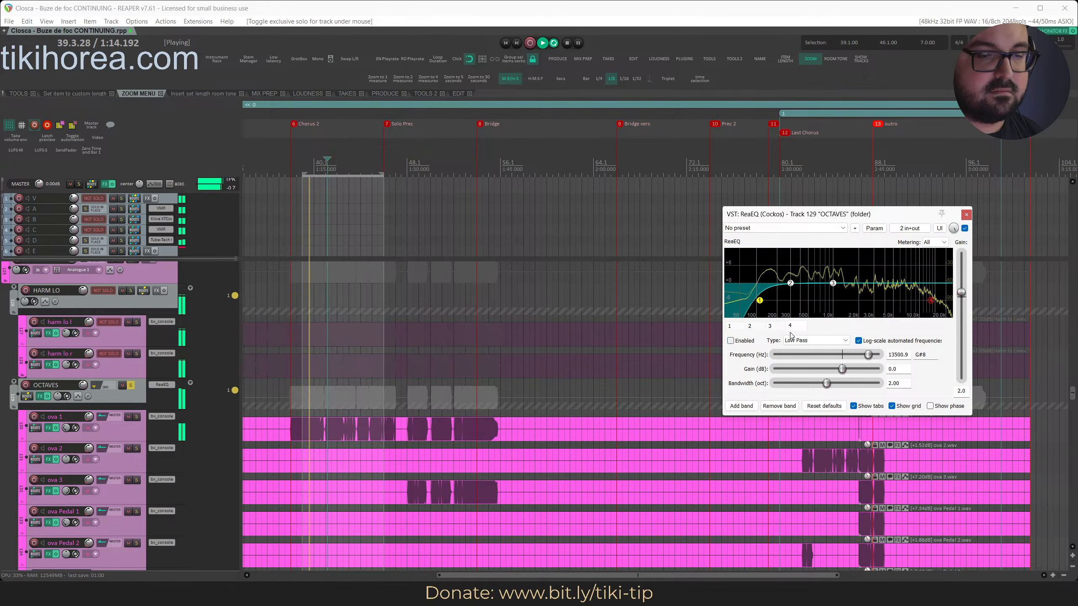
{"action": "key", "text": "Escape"}
{"action": "key", "text": "alt+s"}
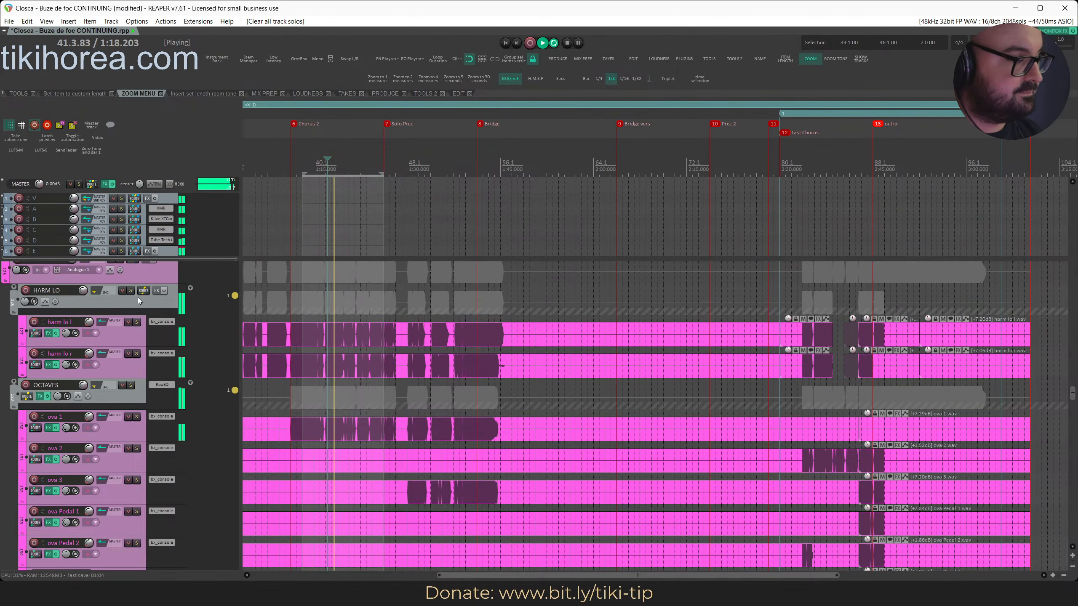
Restart playback from bar 40 in Chorus 2 and save the project
{"action": "scroll", "coordinate": [137, 406], "scroll_direction": "down", "scroll_amount": 4}
{"action": "scroll", "coordinate": [136, 404], "scroll_direction": "down", "scroll_amount": 4}
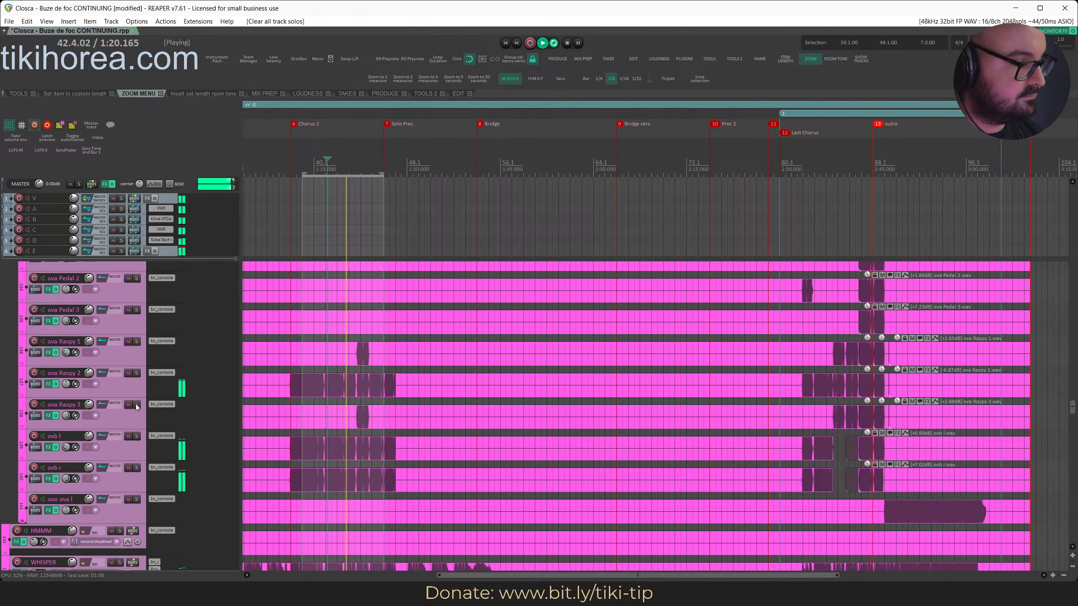
{"action": "key", "text": "space"}
{"action": "left_click", "coordinate": [317, 164]}
{"action": "key", "text": "space"}
{"action": "key", "text": "ctrl+s"}
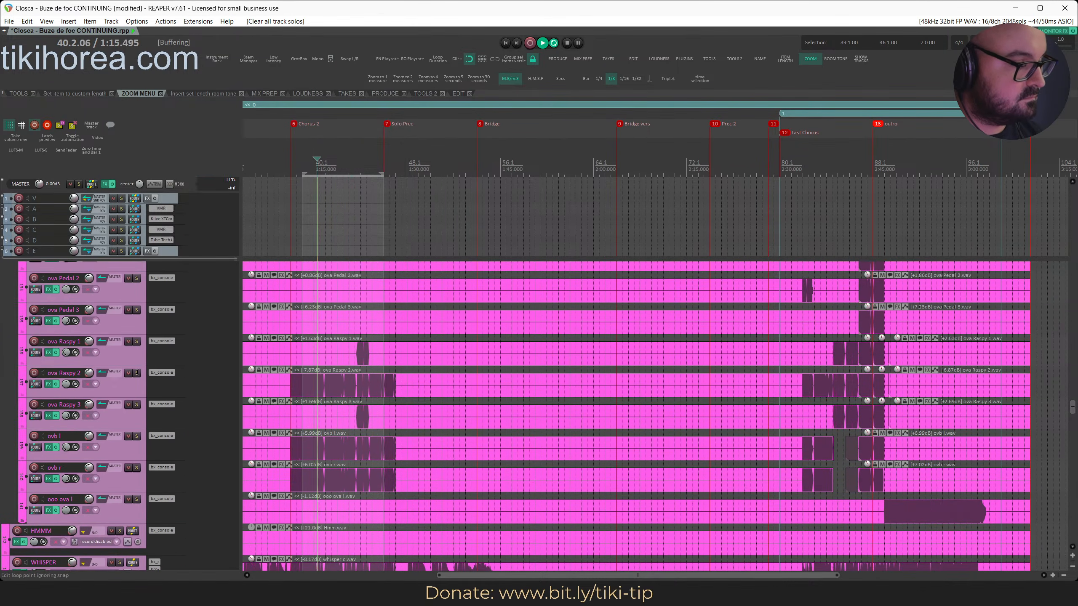
Solo the harm lo l track and copy the OCTAVES folder's ReaEQ onto the HARM LO folder
{"action": "scroll", "coordinate": [131, 381], "scroll_direction": "up", "scroll_amount": 12}
{"action": "key", "text": "s"}
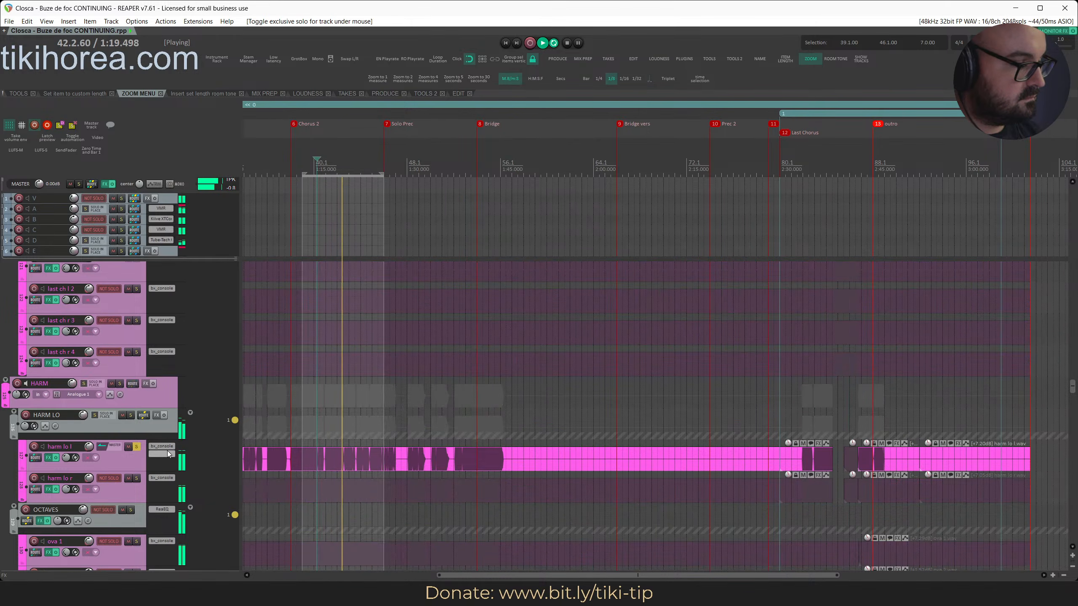
{"action": "scroll", "coordinate": [144, 458], "scroll_direction": "down", "scroll_amount": 2}
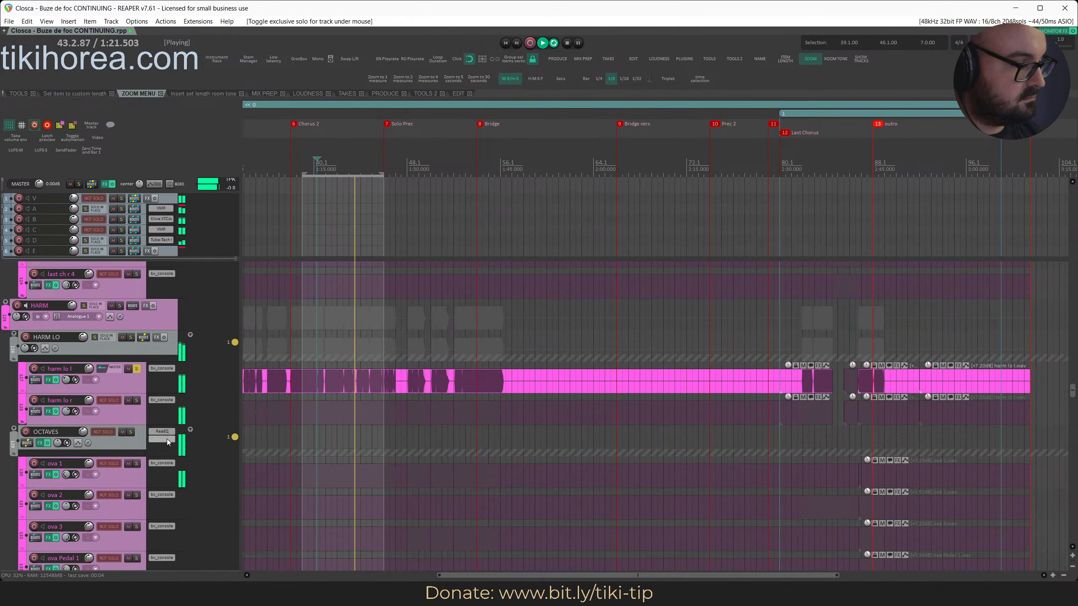
{"action": "left_click_drag", "start_coordinate": [160, 355], "coordinate": [163, 347]}
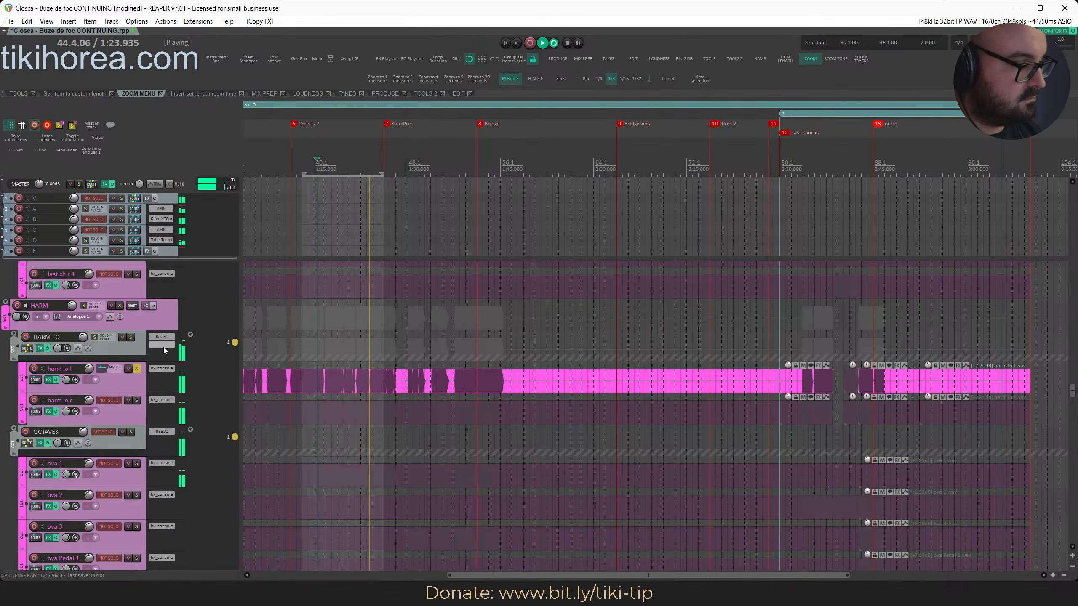
Check the routing of the harm lo l track, clear its solo and save the project
{"action": "left_click", "coordinate": [36, 381]}
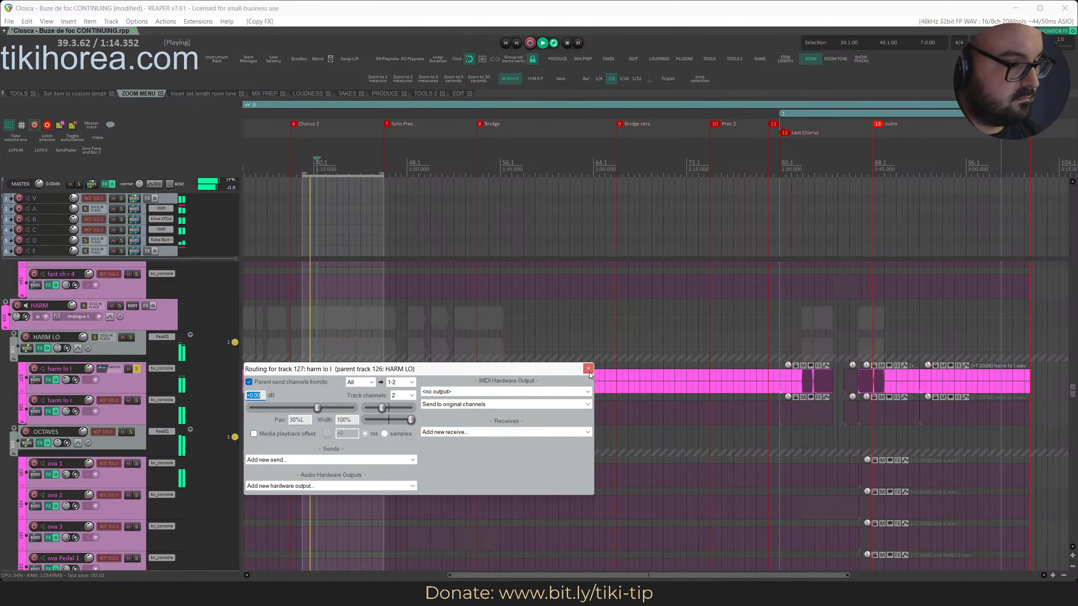
{"action": "left_click", "coordinate": [136, 369], "text": "ctrl"}
{"action": "key", "text": "ctrl+s"}
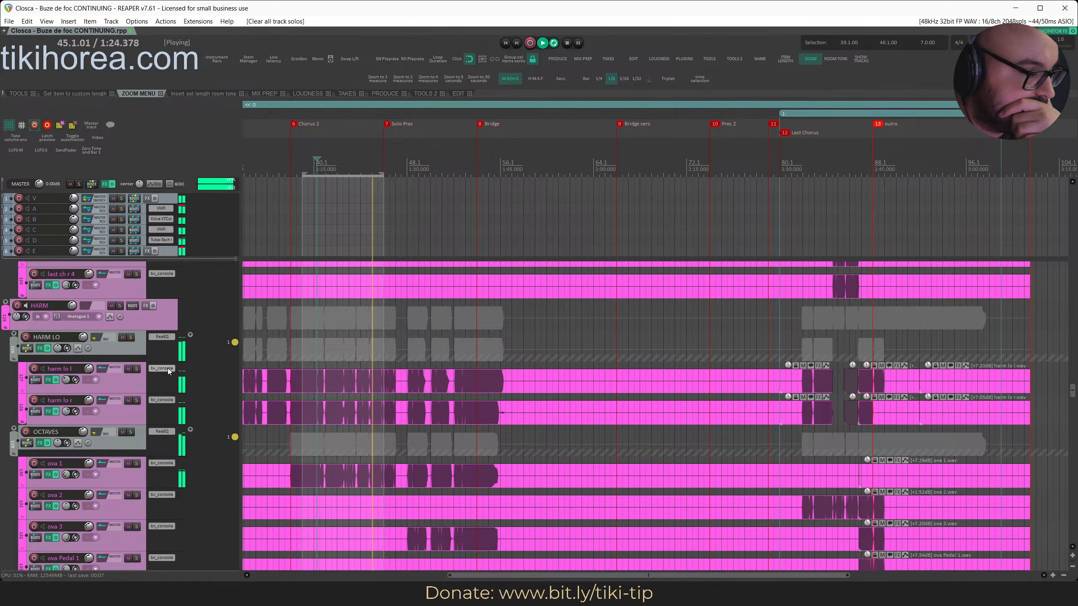
Replace the bx_console SSL 9000 J on harm lo l and harm lo r with one copy on the HARM LO folder, placed before ReaEQ
{"action": "left_click_drag", "start_coordinate": [160, 343], "coordinate": [161, 343]}
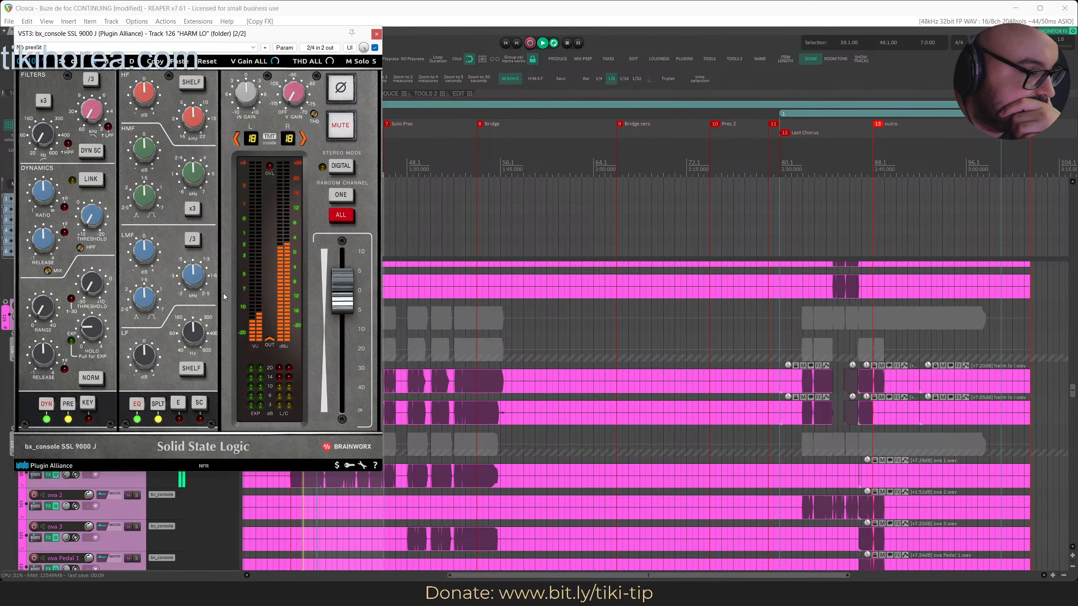
{"action": "left_click", "coordinate": [376, 35]}
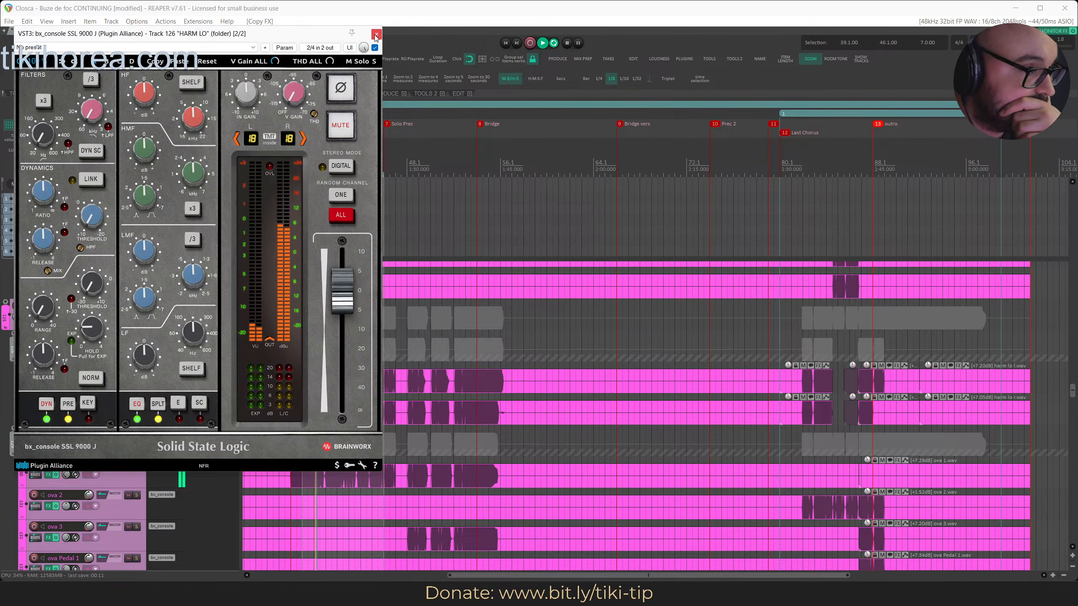
{"action": "left_click", "coordinate": [162, 368], "text": "alt"}
{"action": "left_click", "coordinate": [162, 400], "text": "alt"}
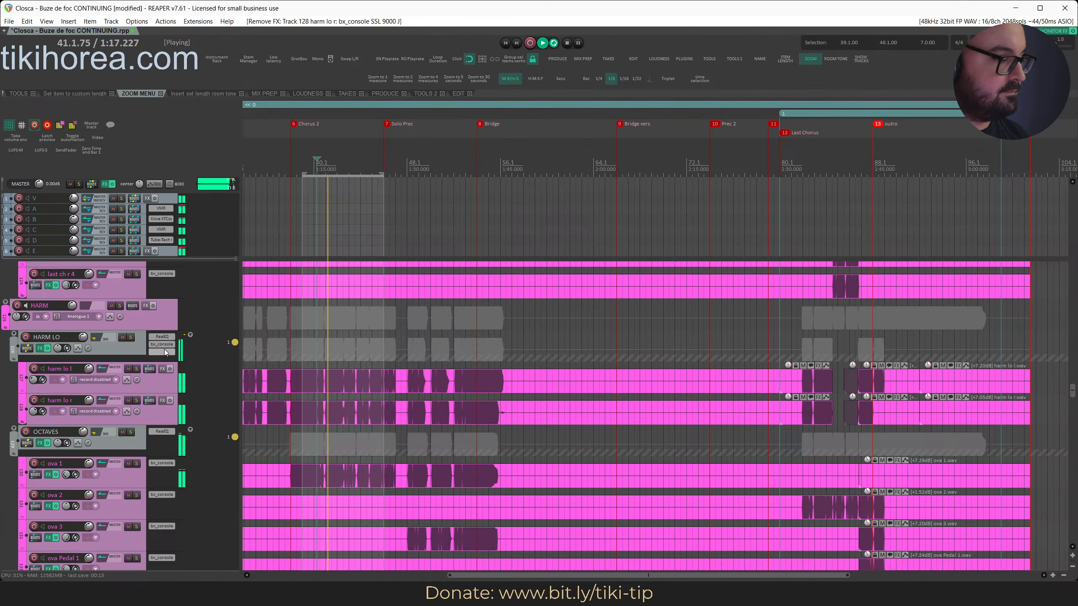
{"action": "left_click_drag", "start_coordinate": [162, 344], "coordinate": [157, 338]}
{"action": "key", "text": "space"}
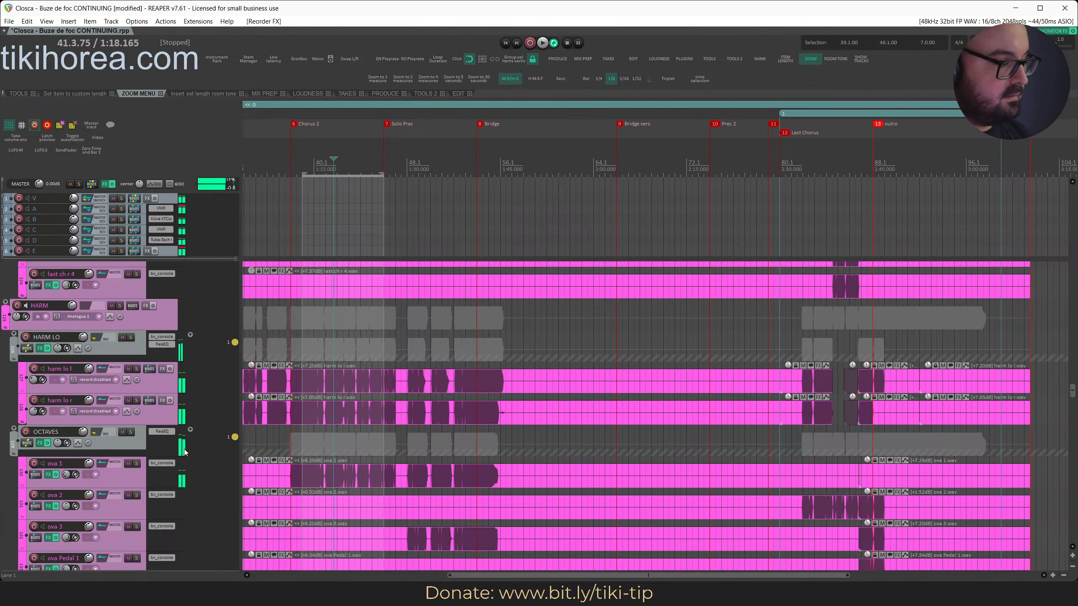
Save the project, inspect the bx_console SSL 9000 J on ova 1, and copy it to the start of the OCTAVES folder's chain
{"action": "key", "text": "ctrl+s"}
{"action": "scroll", "coordinate": [185, 451], "scroll_direction": "down", "scroll_amount": 5}
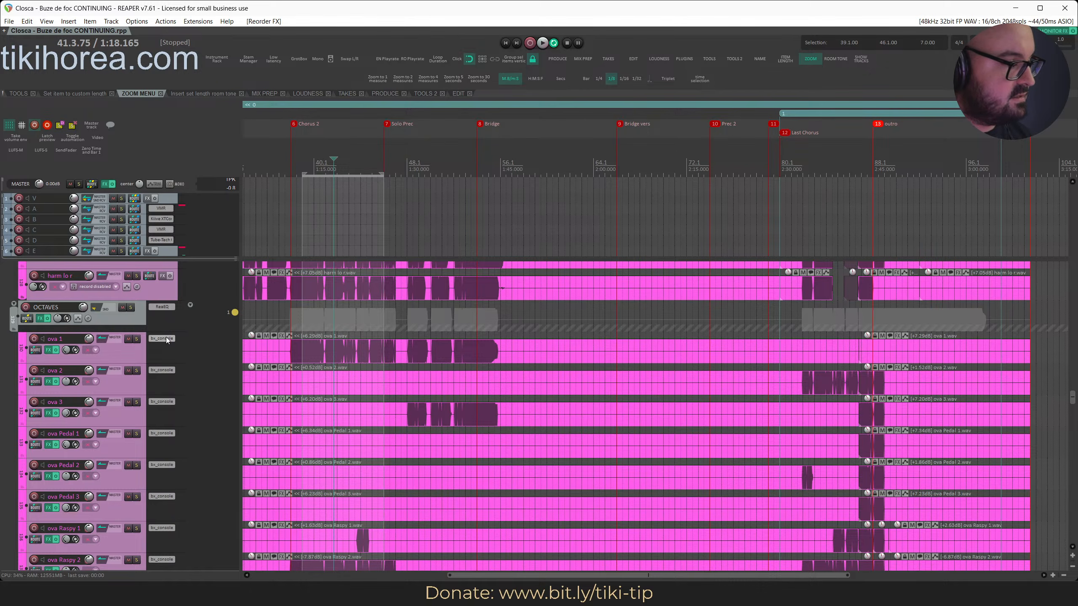
{"action": "left_click", "coordinate": [166, 338]}
{"action": "key", "text": "Escape"}
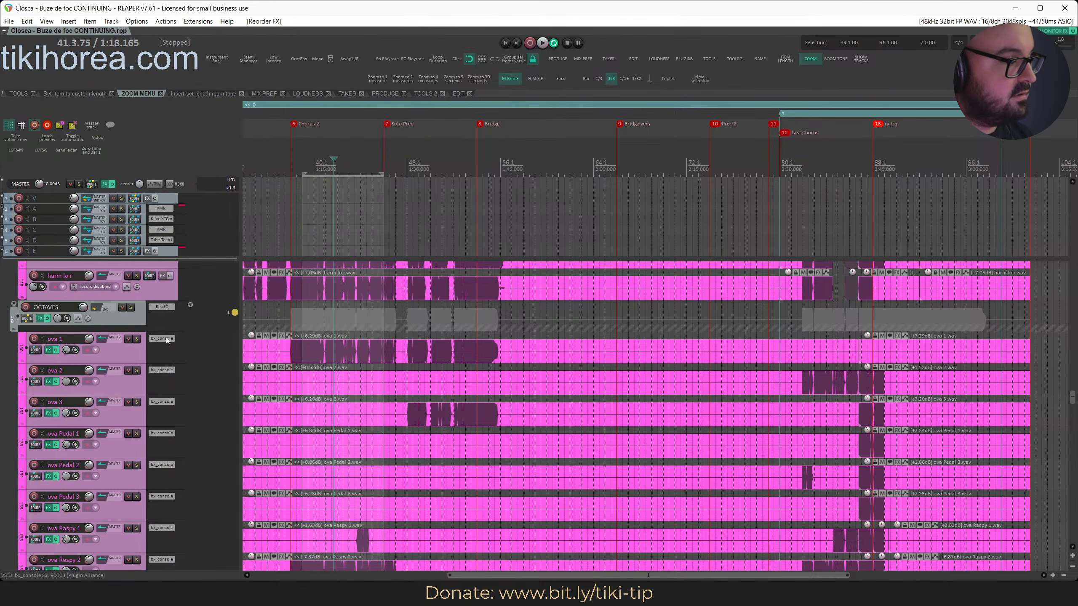
{"action": "left_click_drag", "start_coordinate": [160, 308], "coordinate": [161, 308]}
Remove the bx_console SSL 9000 J from ova 1, 2 and 3, ova Pedal 1, 2 and 3, and ova Raspy 1
{"action": "left_click", "coordinate": [167, 338], "text": "alt"}
{"action": "left_click", "coordinate": [162, 370], "text": "alt"}
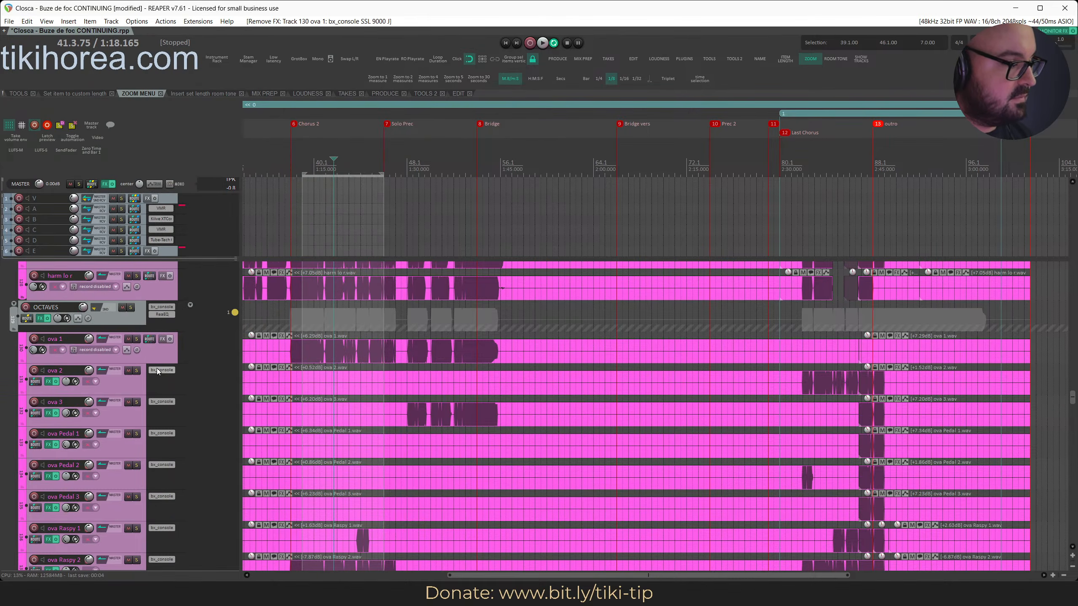
{"action": "left_click", "coordinate": [161, 402], "text": "alt"}
{"action": "left_click", "coordinate": [157, 434], "text": "alt"}
{"action": "scroll", "coordinate": [157, 435], "scroll_direction": "down", "scroll_amount": 3}
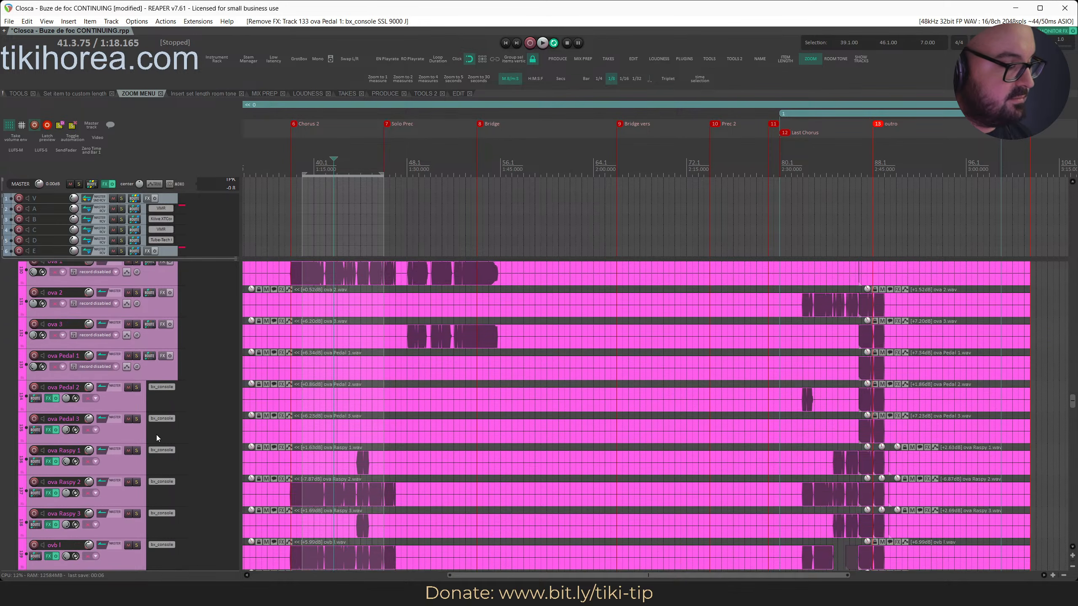
{"action": "left_click_drag", "start_coordinate": [163, 481], "coordinate": [163, 350]}
{"action": "left_click", "coordinate": [161, 309], "text": "alt"}
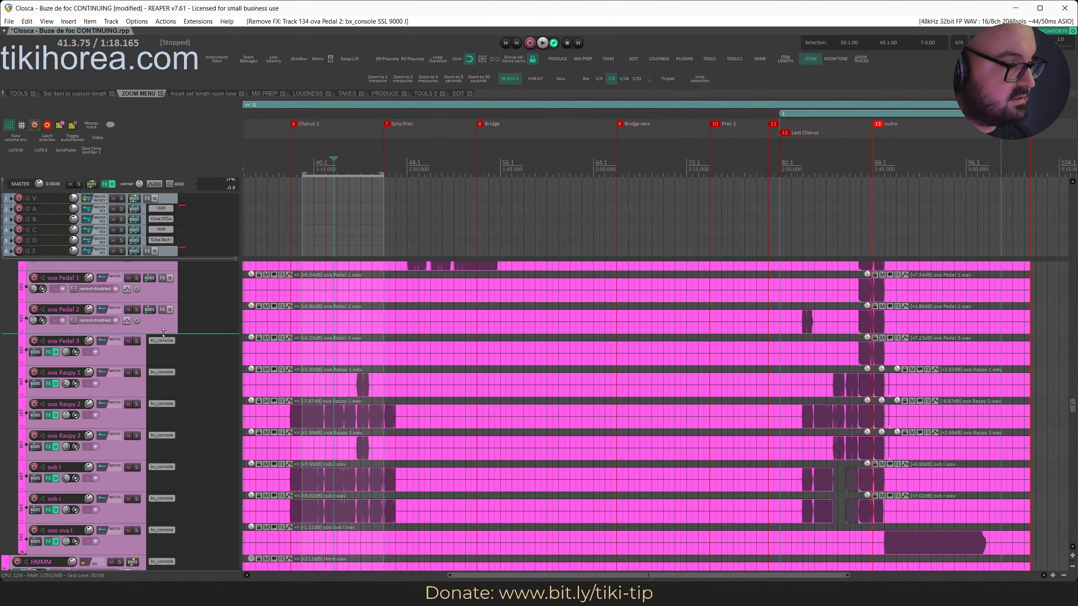
{"action": "left_click", "coordinate": [154, 374], "text": "alt"}
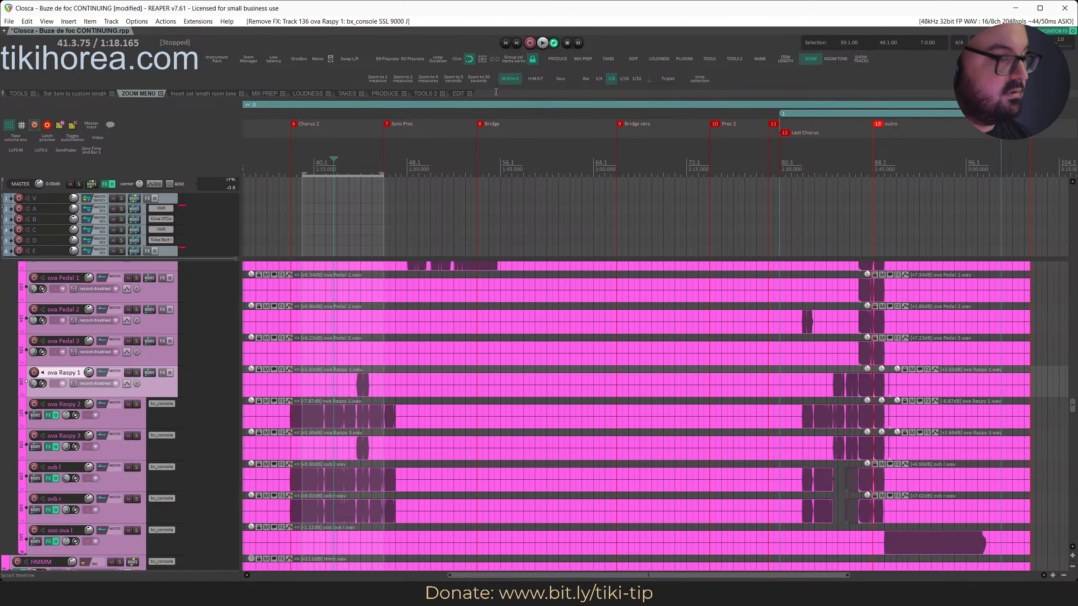
Remove the bx_console SSL 9000 J from the ooo ova l track
{"action": "left_click", "coordinate": [128, 436]}
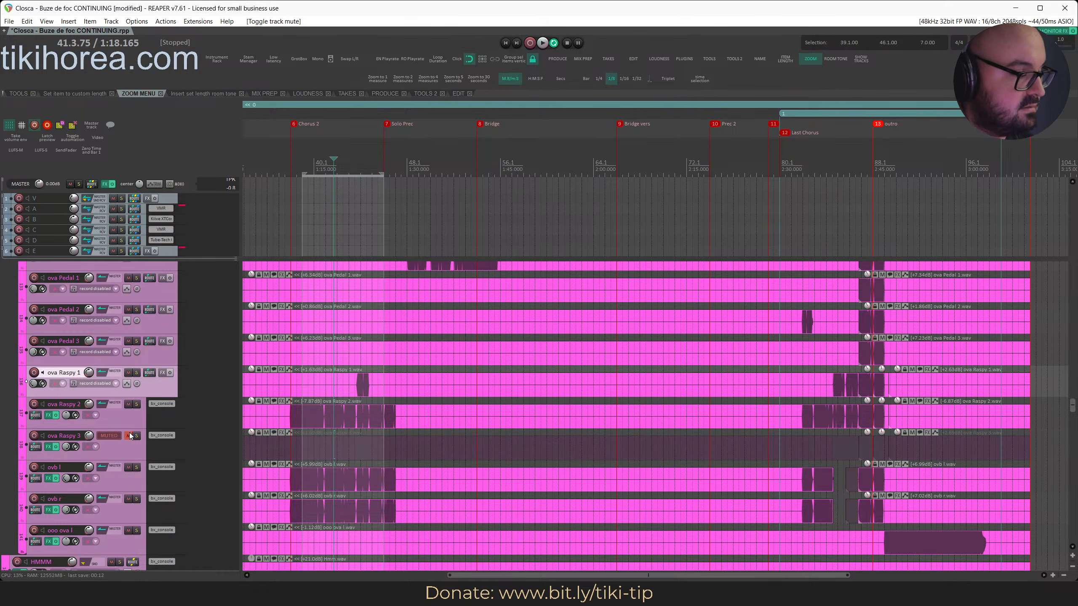
{"action": "left_click", "coordinate": [128, 436]}
{"action": "scroll", "coordinate": [140, 437], "scroll_direction": "down", "scroll_amount": 2}
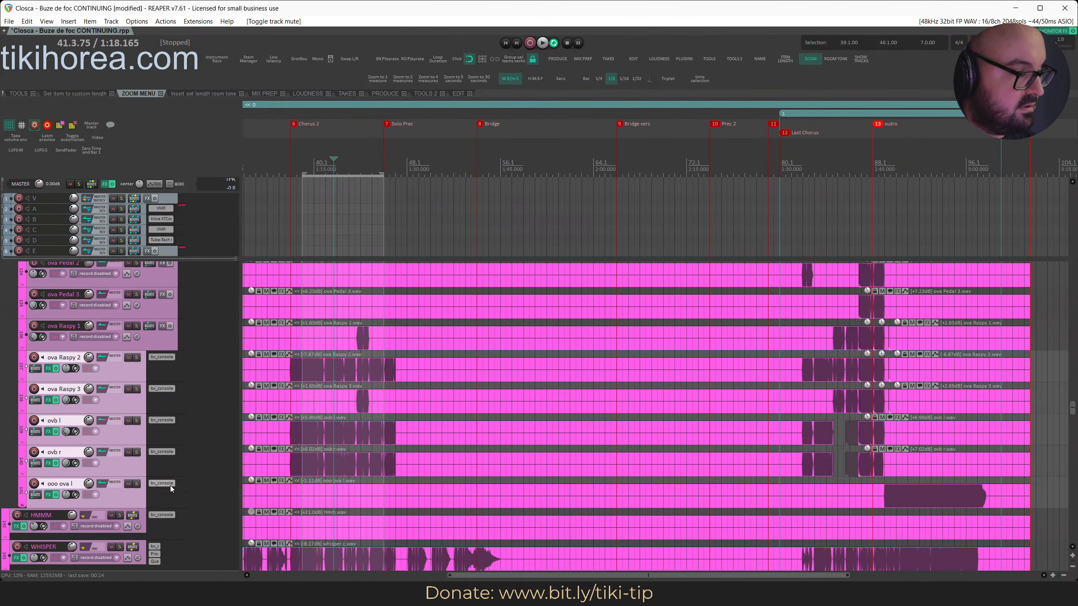
{"action": "left_click", "coordinate": [170, 486], "text": "alt"}
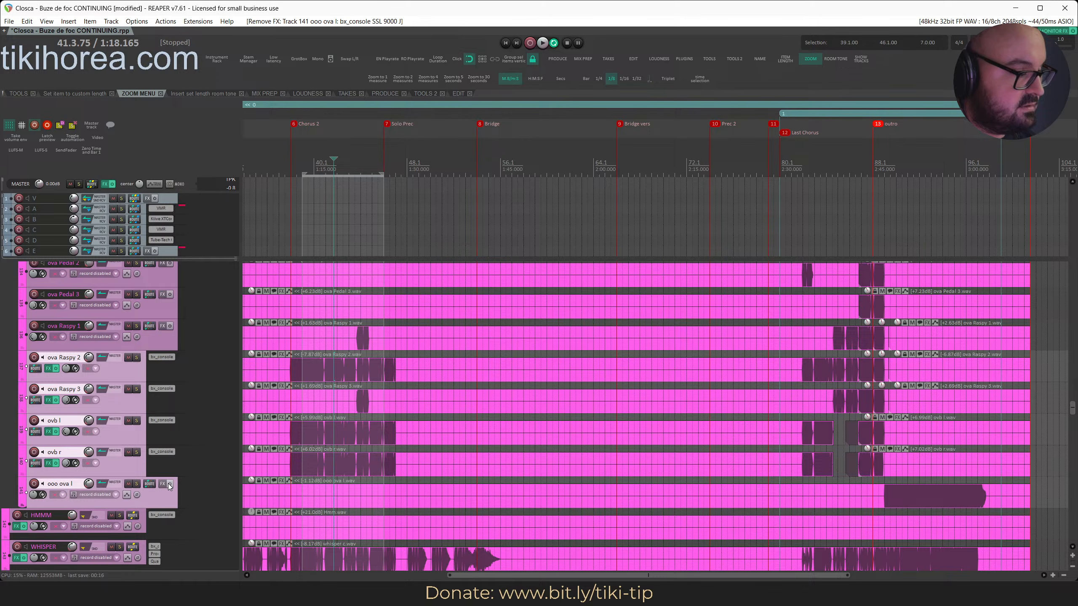
Save the project and clear the FX chain of the ova Raspy 2 track
{"action": "left_click", "coordinate": [677, 59]}
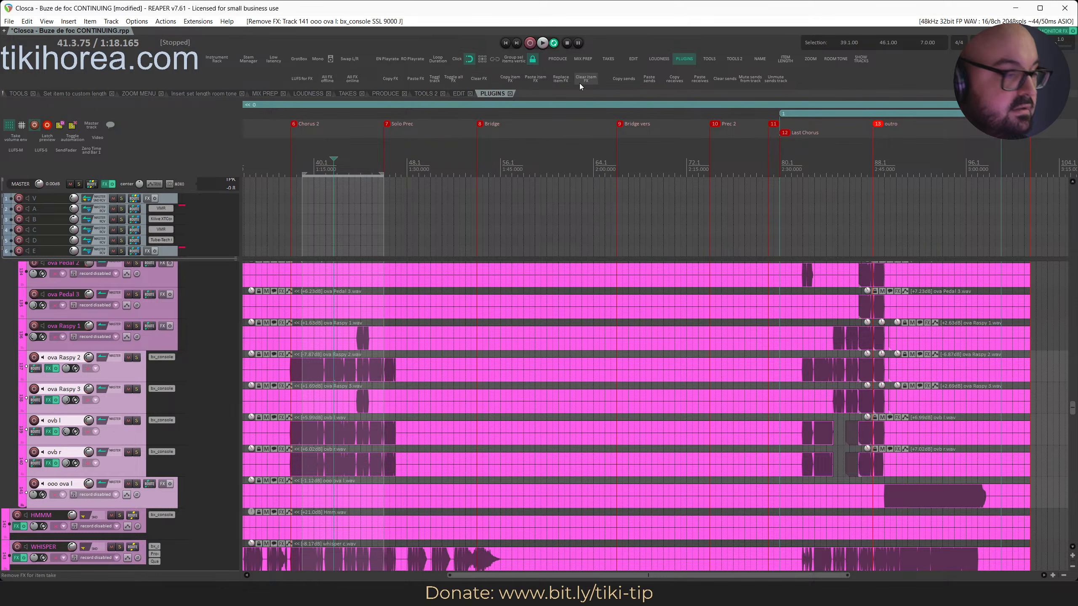
{"action": "left_click", "coordinate": [125, 372]}
{"action": "key", "text": "ctrl+s"}
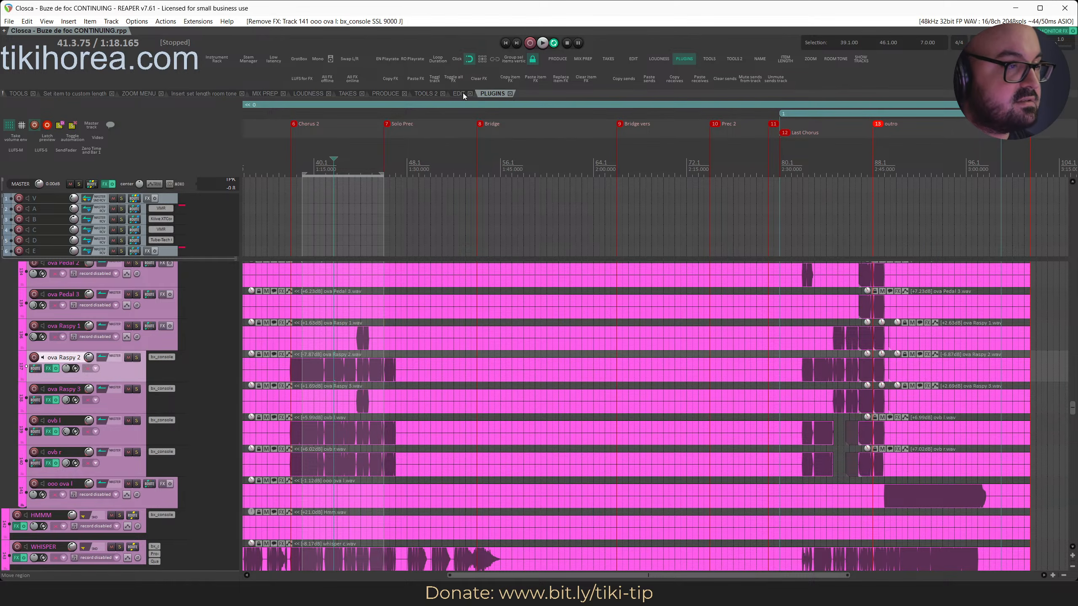
{"action": "left_click", "coordinate": [477, 85]}
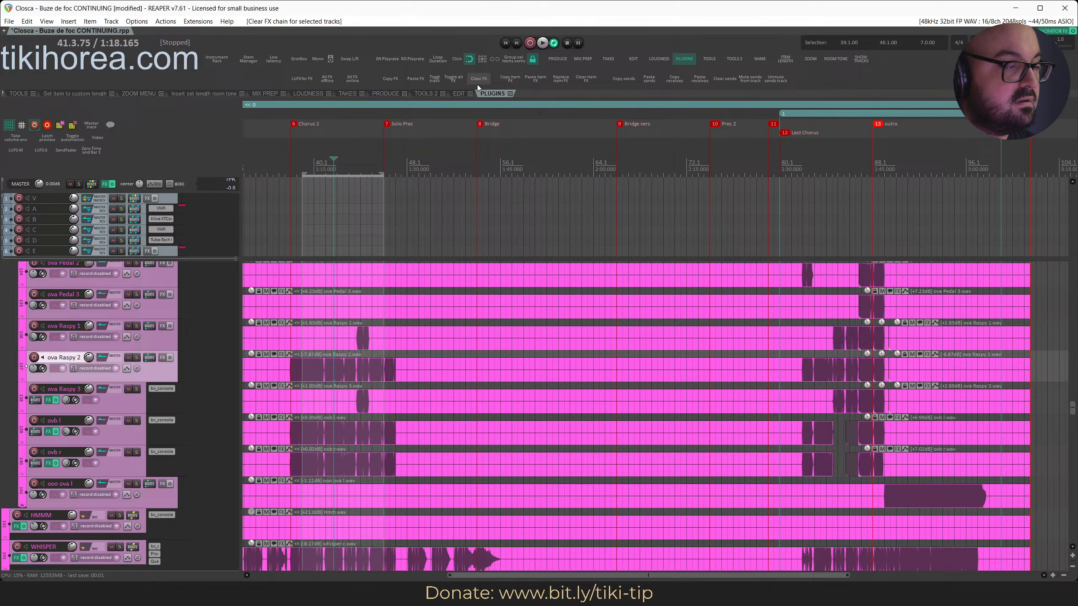
Clear the FX chains of ova Raspy 3, ovb l and ovb r together
{"action": "left_click", "coordinate": [107, 397]}
{"action": "left_click", "coordinate": [142, 469], "text": "shift"}
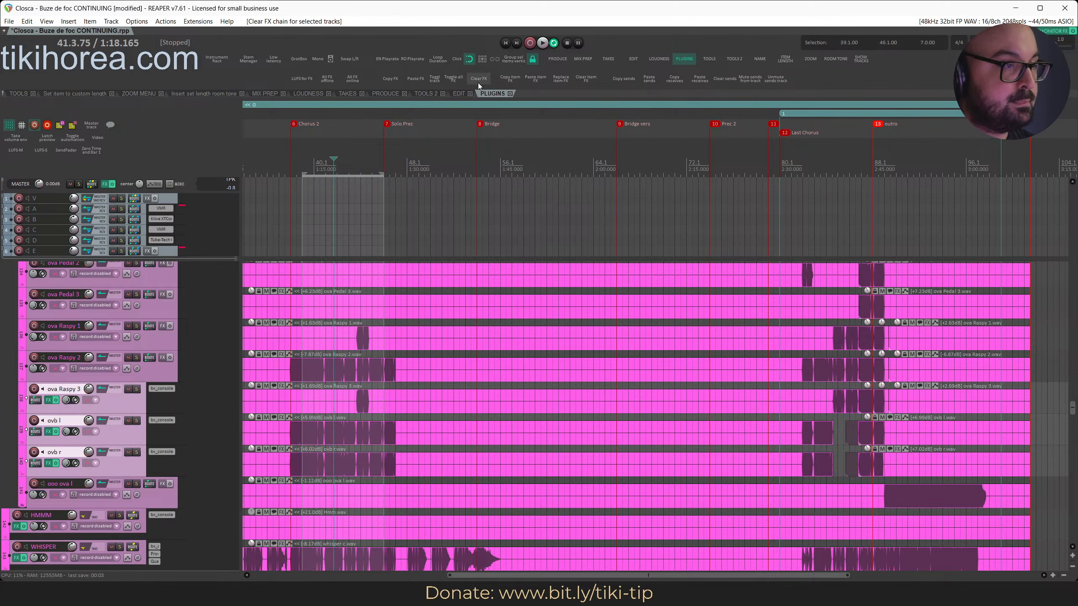
{"action": "left_click", "coordinate": [478, 82]}
Inspect the console settings on the all vox tracks and copy bx_console to the ALL VOX folder, ahead of its equalizer
{"action": "scroll", "coordinate": [168, 373], "scroll_direction": "down", "scroll_amount": 8}
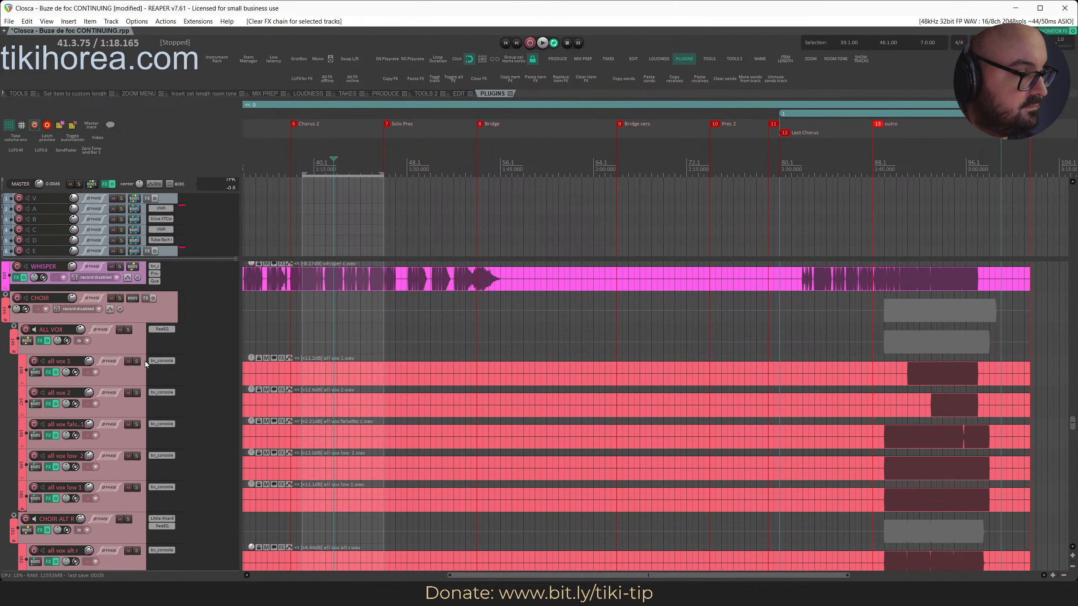
{"action": "left_click", "coordinate": [127, 373]}
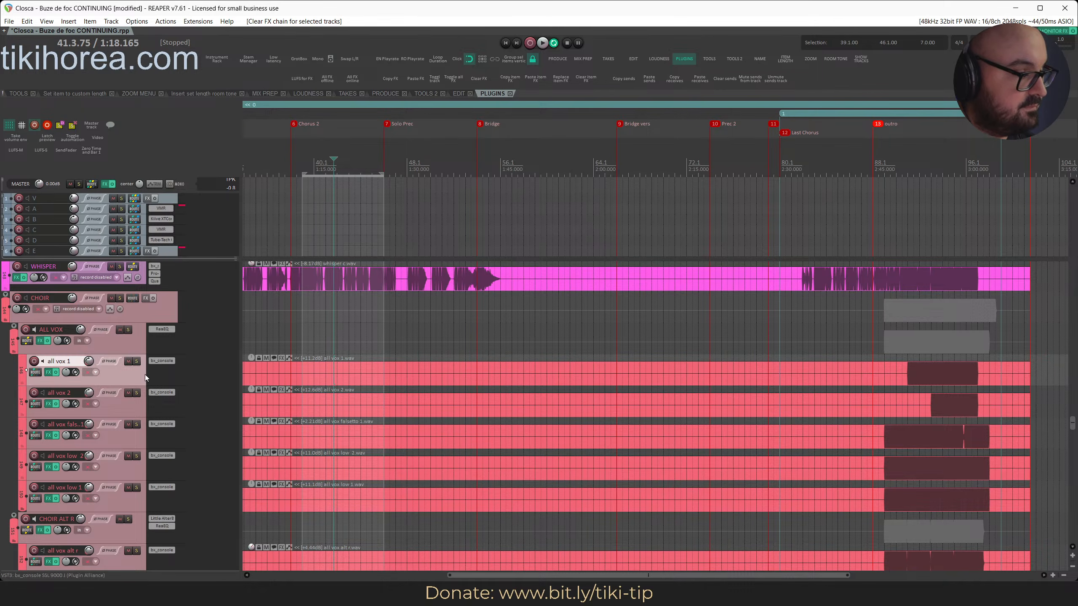
{"action": "left_click", "coordinate": [162, 360]}
{"action": "key", "text": "Escape"}
{"action": "left_click_drag", "start_coordinate": [162, 362], "coordinate": [160, 422]}
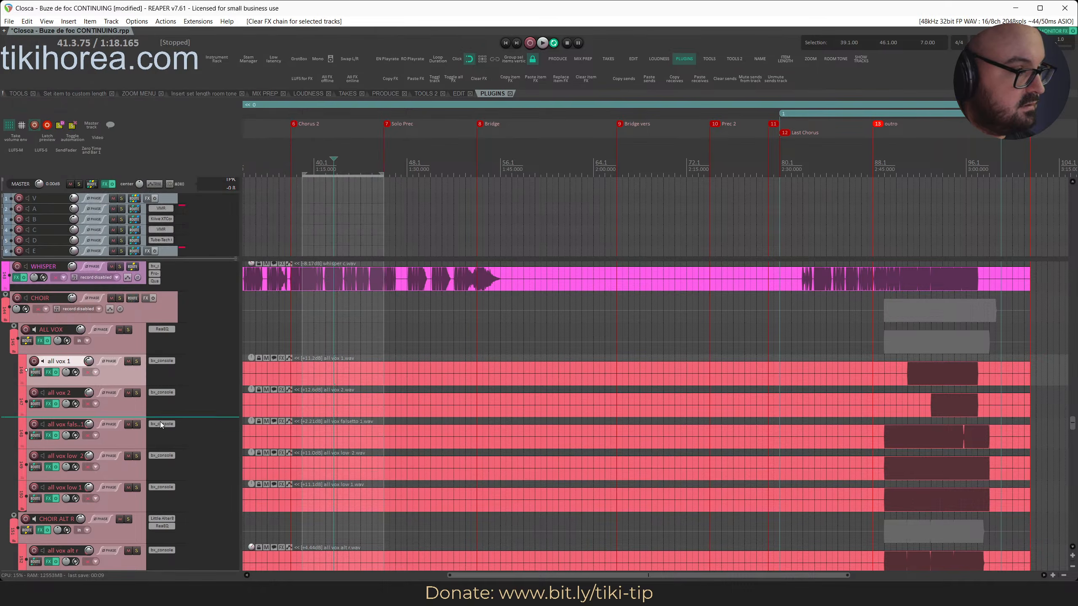
{"action": "left_click", "coordinate": [158, 454]}
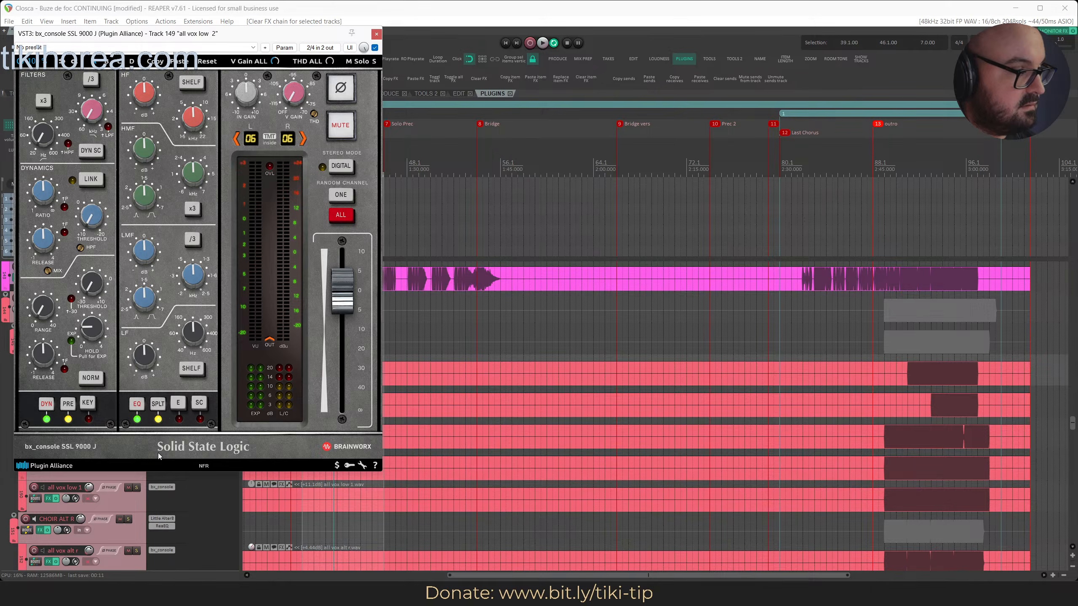
{"action": "key", "text": "Escape"}
{"action": "left_click", "coordinate": [143, 502]}
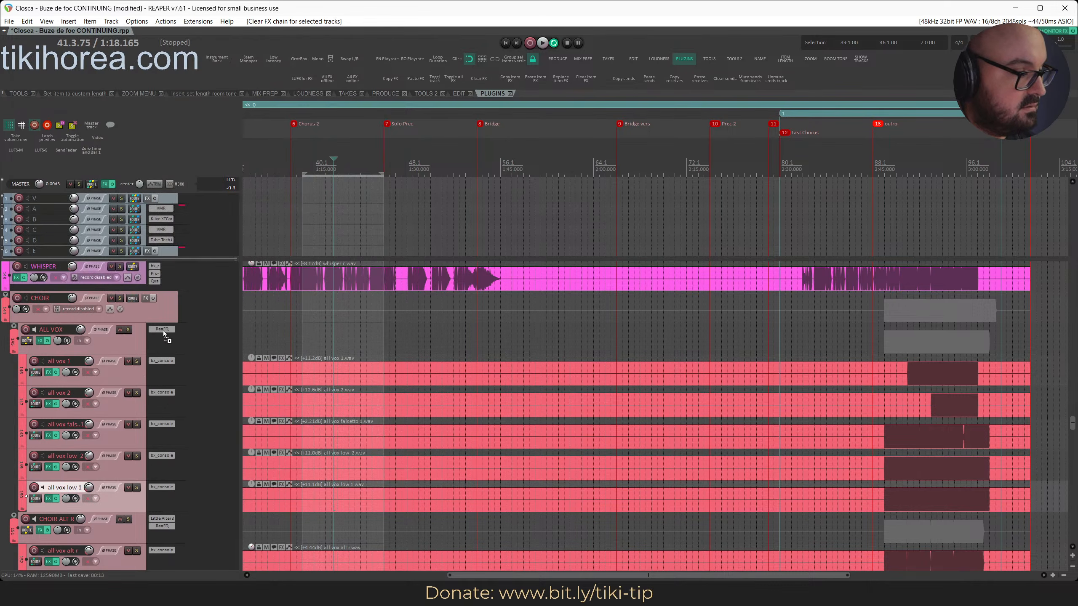
{"action": "left_click_drag", "start_coordinate": [163, 333], "coordinate": [162, 329]}
Clear the FX chains of all five tracks inside the ALL VOX folder, from all vox 1 to all vox low 1
{"action": "left_click", "coordinate": [149, 371]}
{"action": "left_click", "coordinate": [115, 502], "text": "shift"}
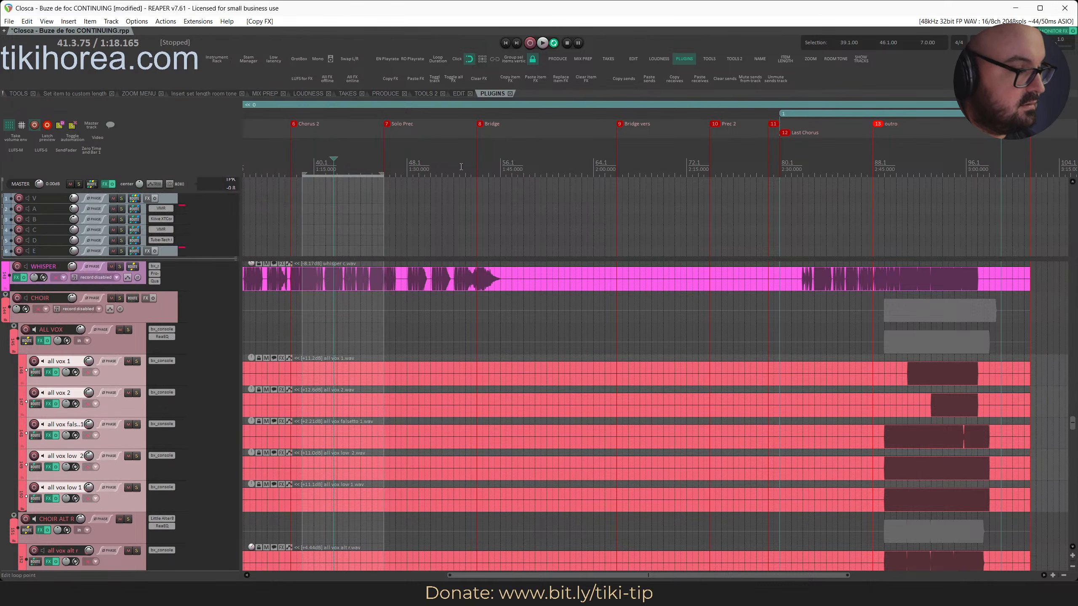
{"action": "left_click", "coordinate": [481, 80]}
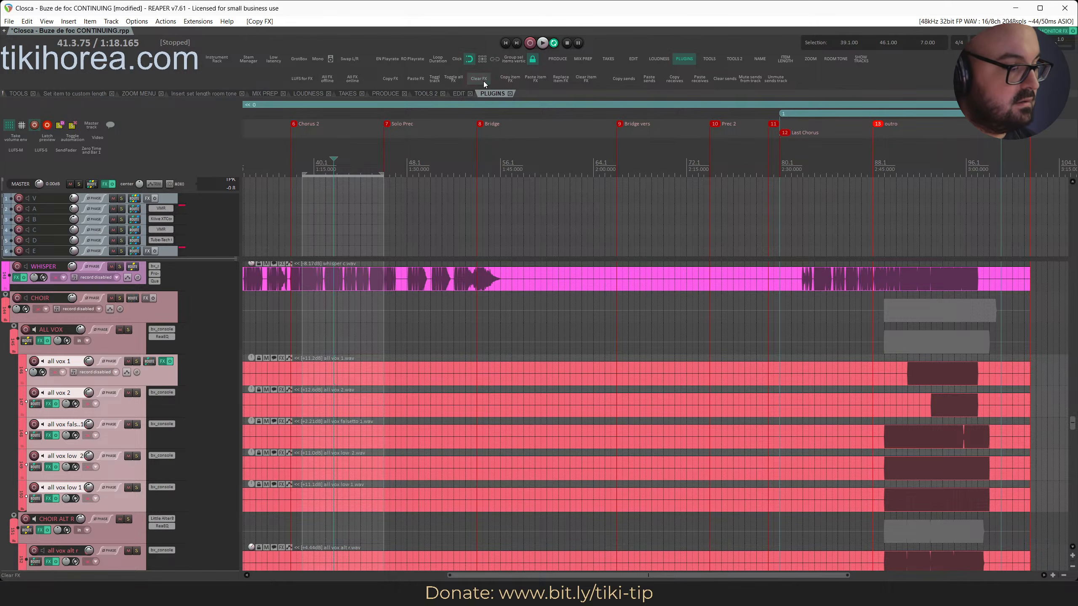
Copy bx_console to the start of the CHOIR ALT R folder's chain and check the console settings on all vox alt r
{"action": "scroll", "coordinate": [111, 402], "scroll_direction": "down", "scroll_amount": 4}
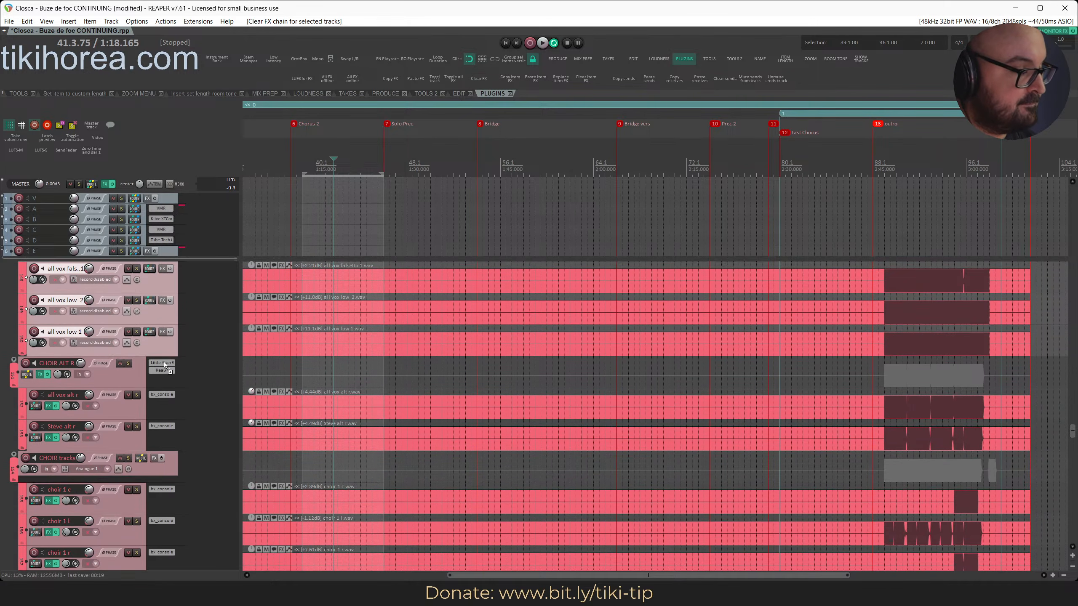
{"action": "left_click_drag", "start_coordinate": [163, 362], "coordinate": [163, 362]}
{"action": "left_click", "coordinate": [174, 402]}
{"action": "left_click", "coordinate": [172, 396]}
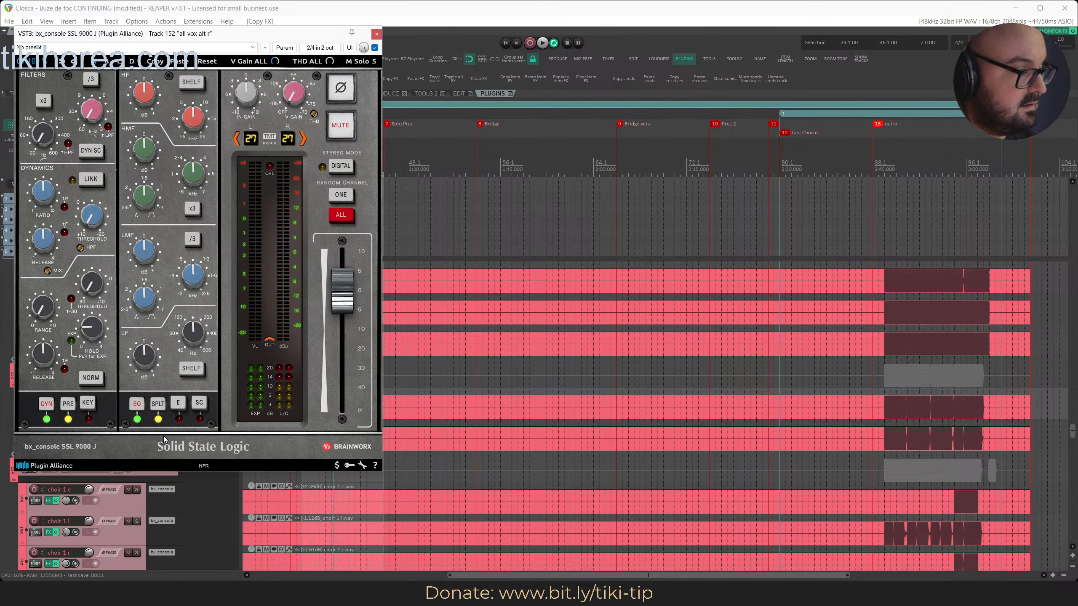
{"action": "key", "text": "Escape"}
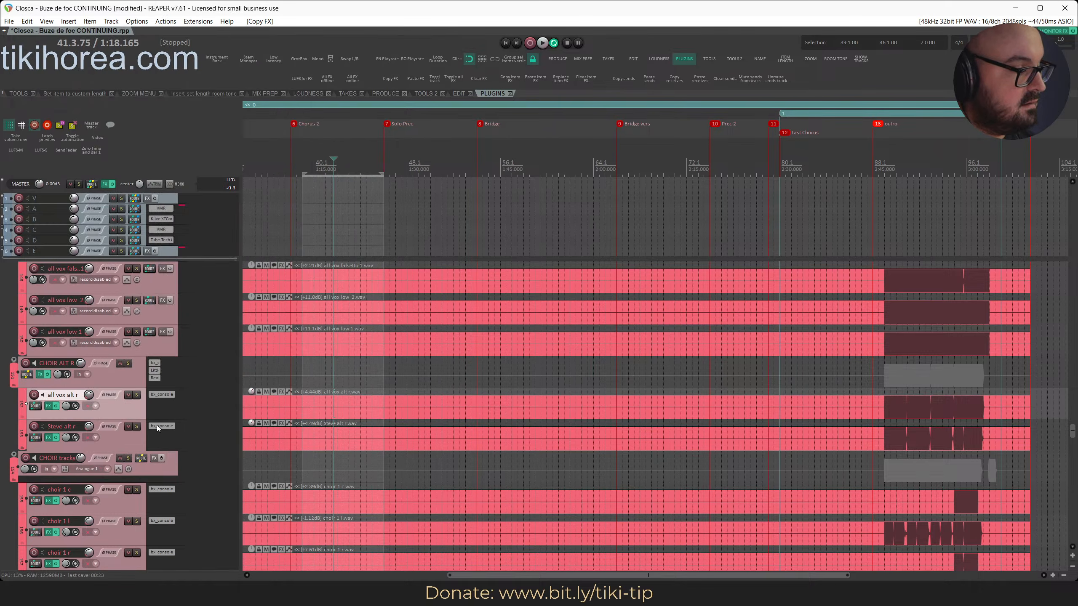
Compare the console settings of the two tracks inside CHOIR ALT R and clear both tracks' FX chains
{"action": "left_click", "coordinate": [157, 424]}
{"action": "key", "text": "Escape"}
{"action": "left_click", "coordinate": [159, 396]}
{"action": "key", "text": "Escape"}
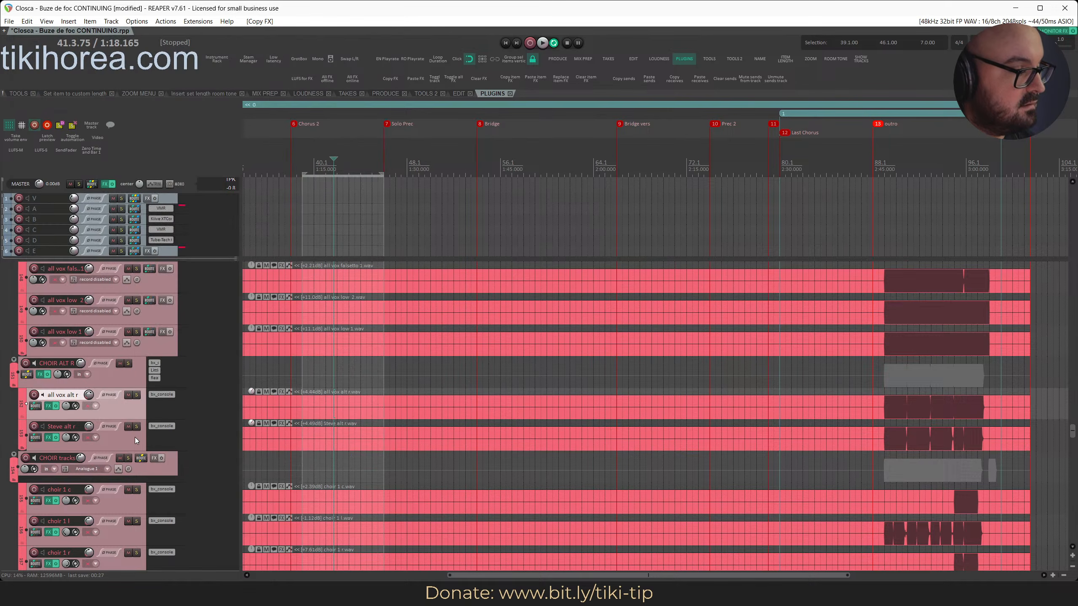
{"action": "left_click", "coordinate": [135, 440], "text": "ctrl"}
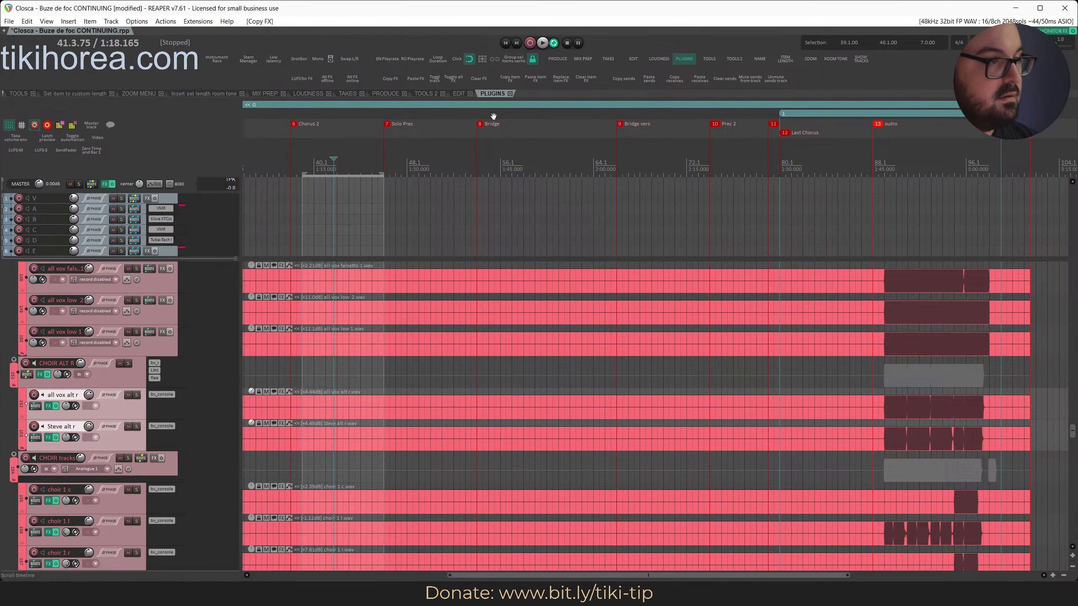
{"action": "left_click", "coordinate": [479, 79]}
Copy bx_console to the CHOIR tracks folder and clear the FX chains of its child tracks, choir 1 c through choir soft 2
{"action": "scroll", "coordinate": [134, 342], "scroll_direction": "down", "scroll_amount": 3}
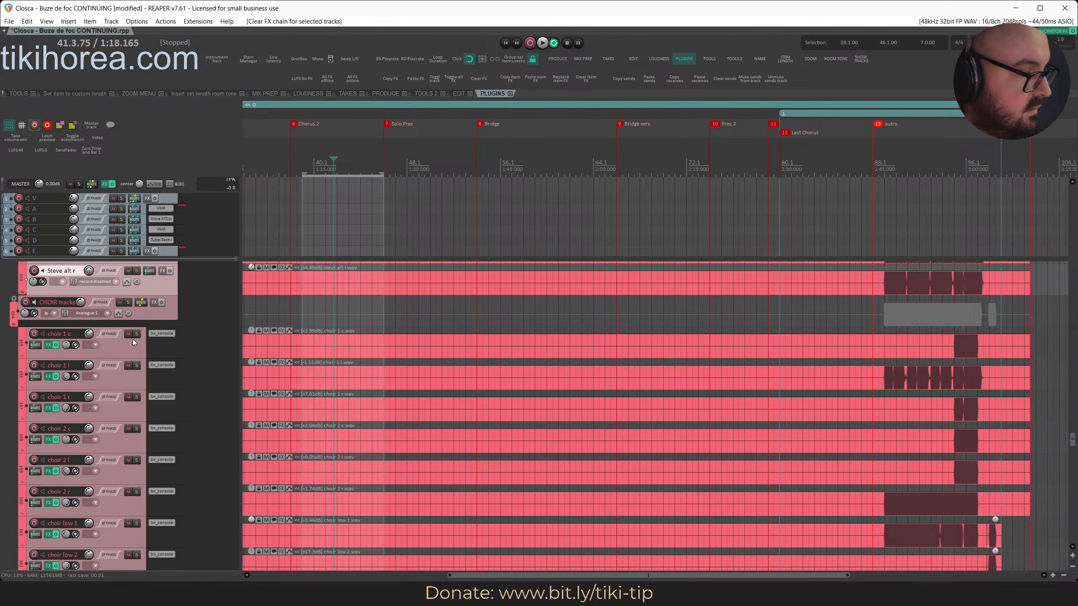
{"action": "left_click", "coordinate": [134, 342]}
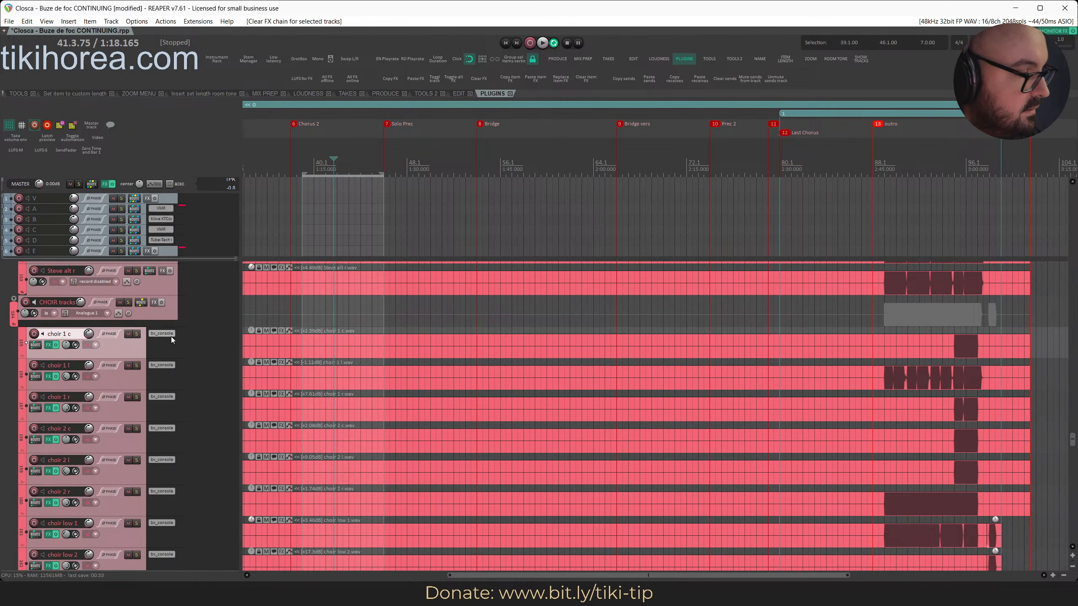
{"action": "left_click", "coordinate": [35, 345]}
{"action": "left_click_drag", "start_coordinate": [173, 316], "coordinate": [171, 313]}
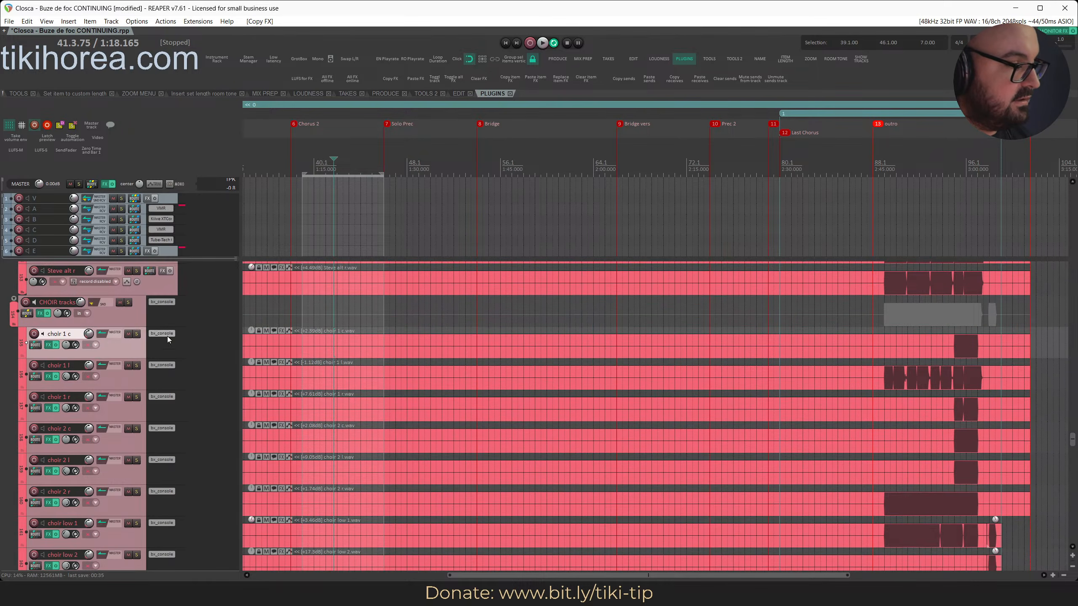
{"action": "scroll", "coordinate": [142, 355], "scroll_direction": "down", "scroll_amount": 7}
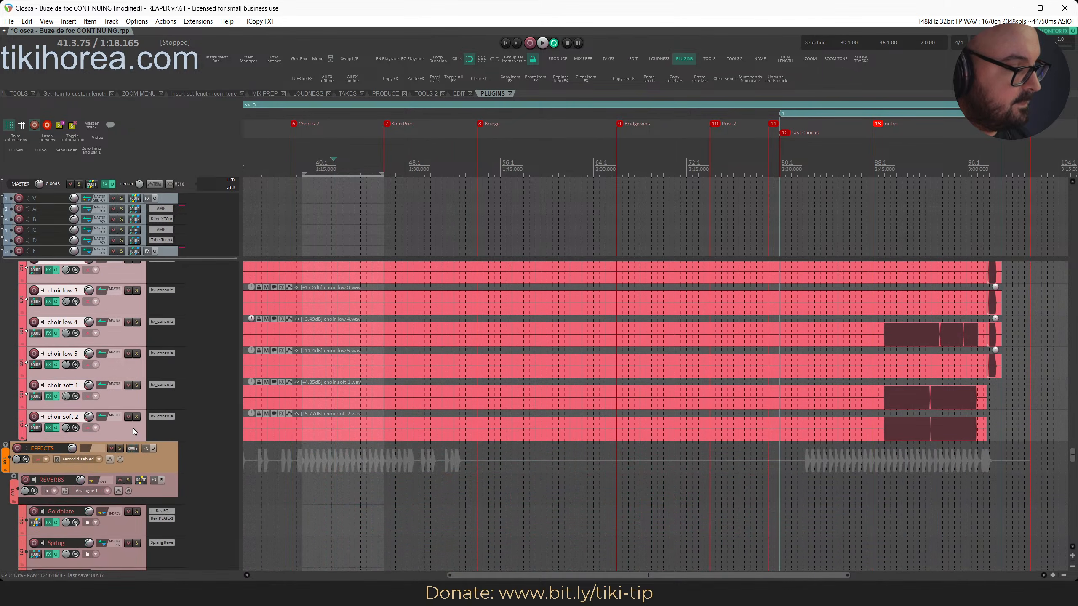
{"action": "left_click", "coordinate": [479, 79]}
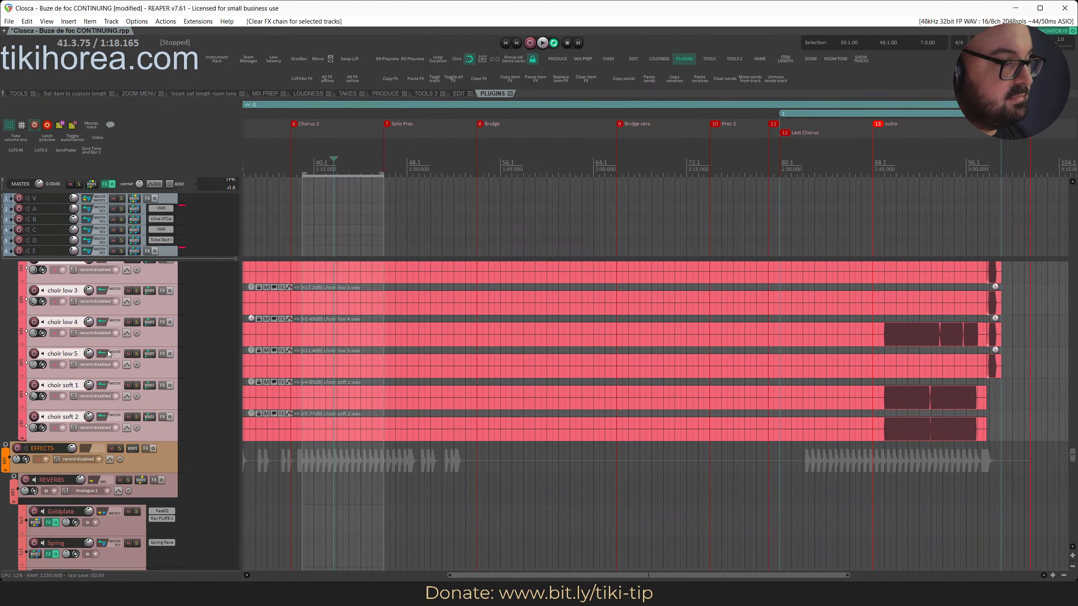
Set the stereo mode to Analog in the bx_console SSL 9000 J on the CHOIR tracks folder
{"action": "scroll", "coordinate": [164, 379], "scroll_direction": "up", "scroll_amount": 7}
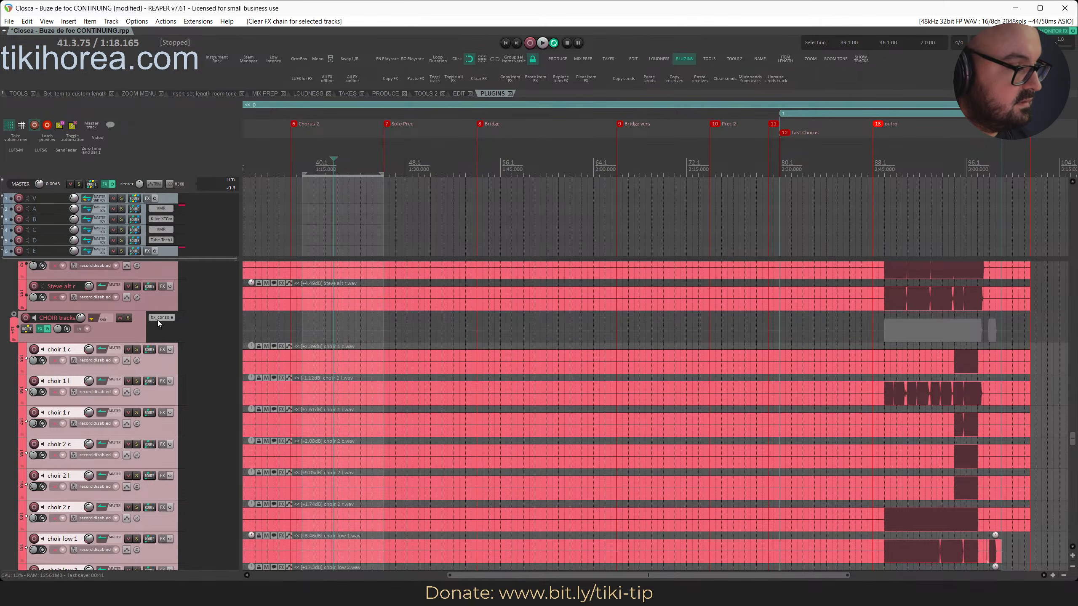
{"action": "left_click", "coordinate": [159, 318]}
{"action": "left_click", "coordinate": [333, 95]}
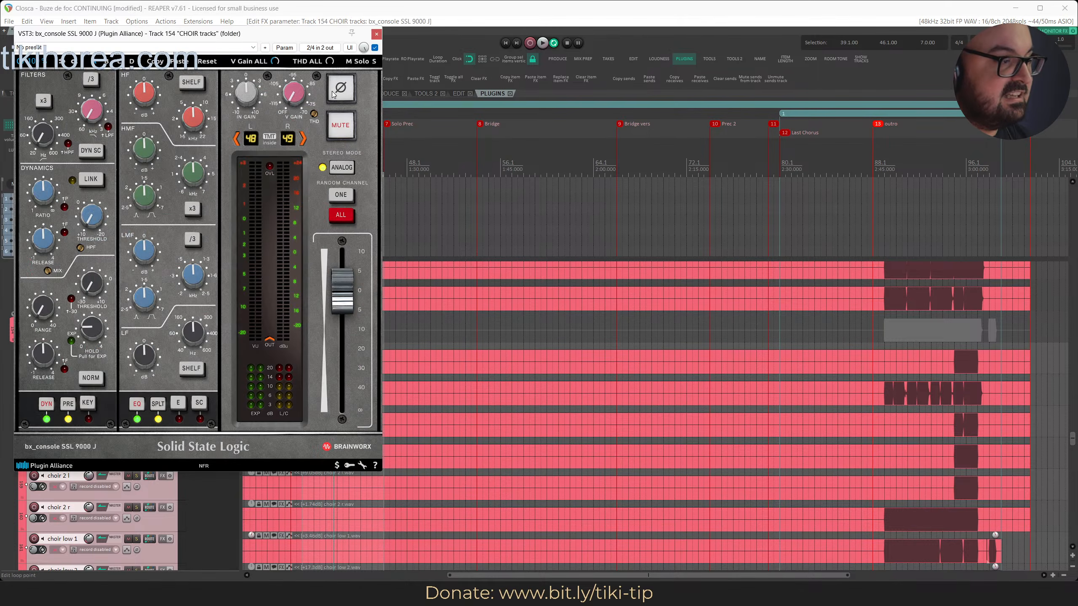
{"action": "left_click", "coordinate": [376, 35]}
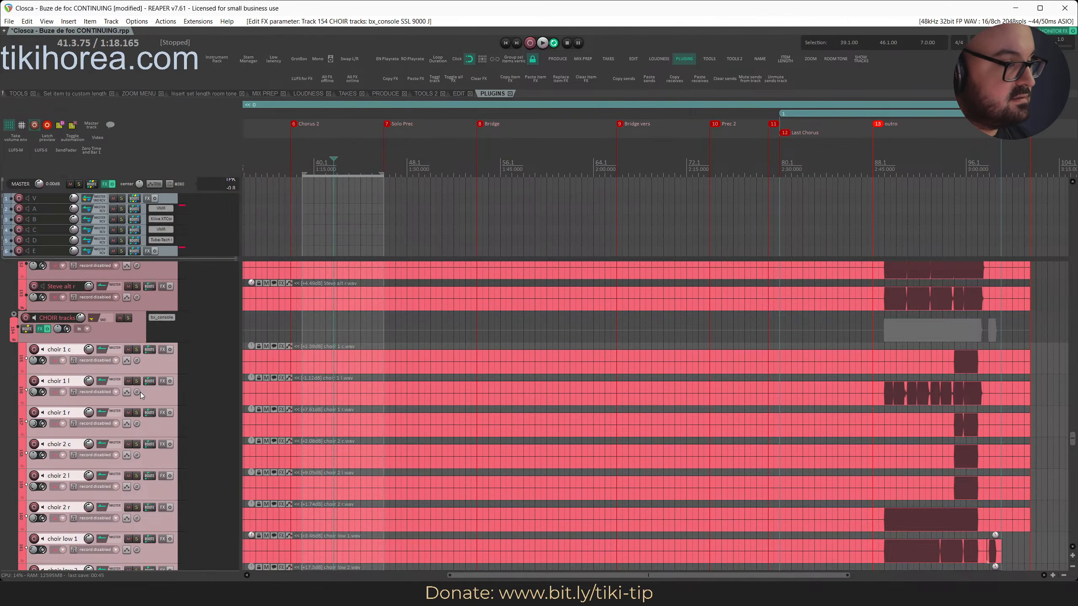
Switch the stereo mode to Analog in the bx_console SSL 9000 J on the CHOIR ALT R folder
{"action": "scroll", "coordinate": [140, 392], "scroll_direction": "up", "scroll_amount": 5}
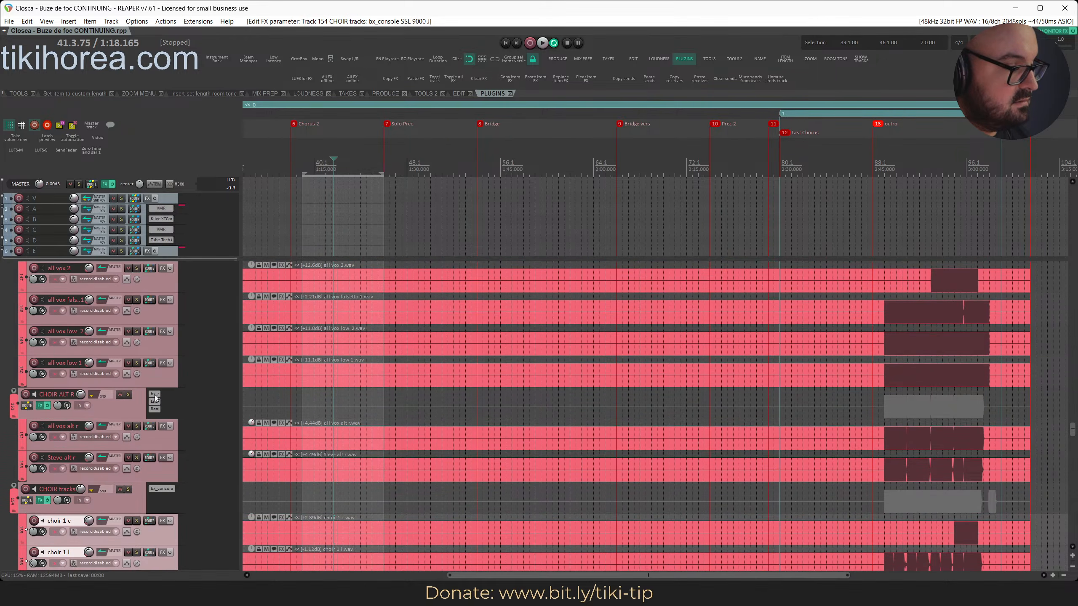
{"action": "left_click", "coordinate": [154, 395]}
{"action": "left_click", "coordinate": [342, 168]}
{"action": "left_click", "coordinate": [376, 34]}
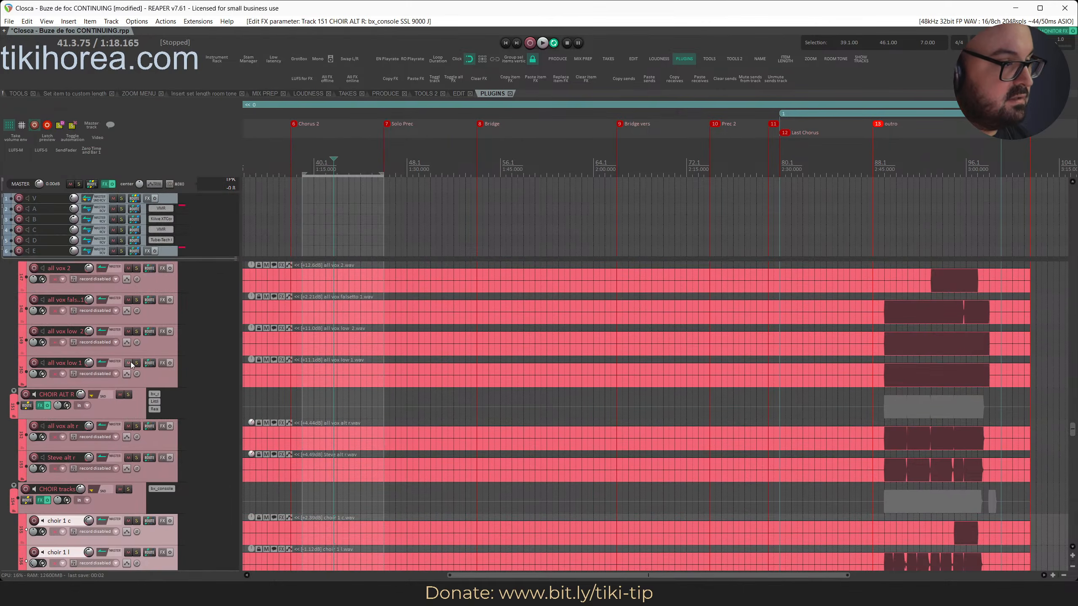
Set the stereo mode to Analog in the bx_console SSL 9000 J on the ALL VOX folder and save the project
{"action": "scroll", "coordinate": [130, 362], "scroll_direction": "up", "scroll_amount": 4}
{"action": "left_click", "coordinate": [162, 345]}
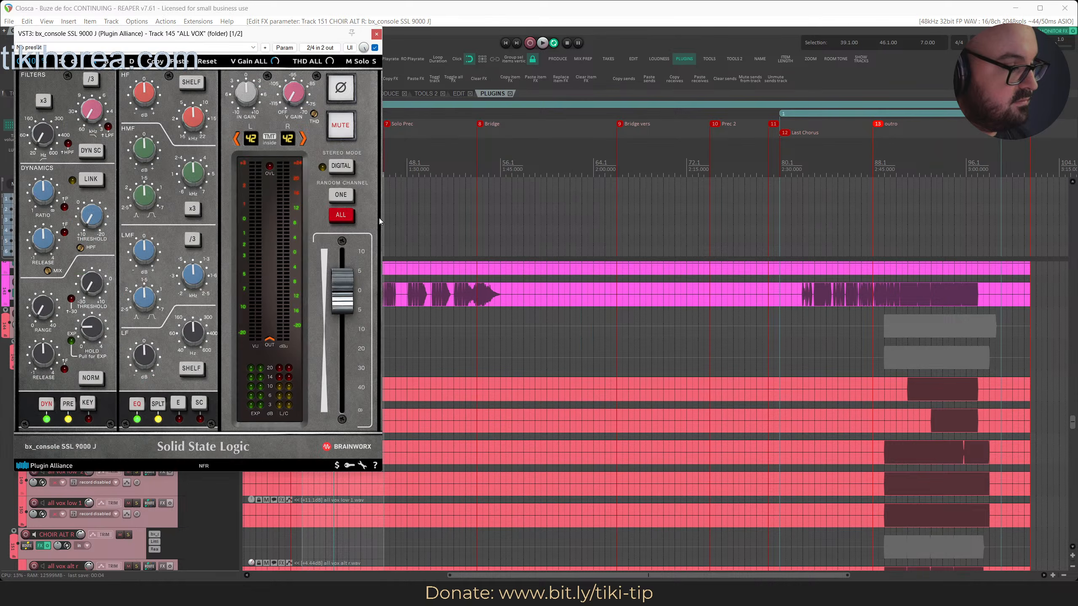
{"action": "left_click", "coordinate": [340, 167]}
{"action": "left_click", "coordinate": [376, 34]}
{"action": "scroll", "coordinate": [122, 421], "scroll_direction": "up", "scroll_amount": 3}
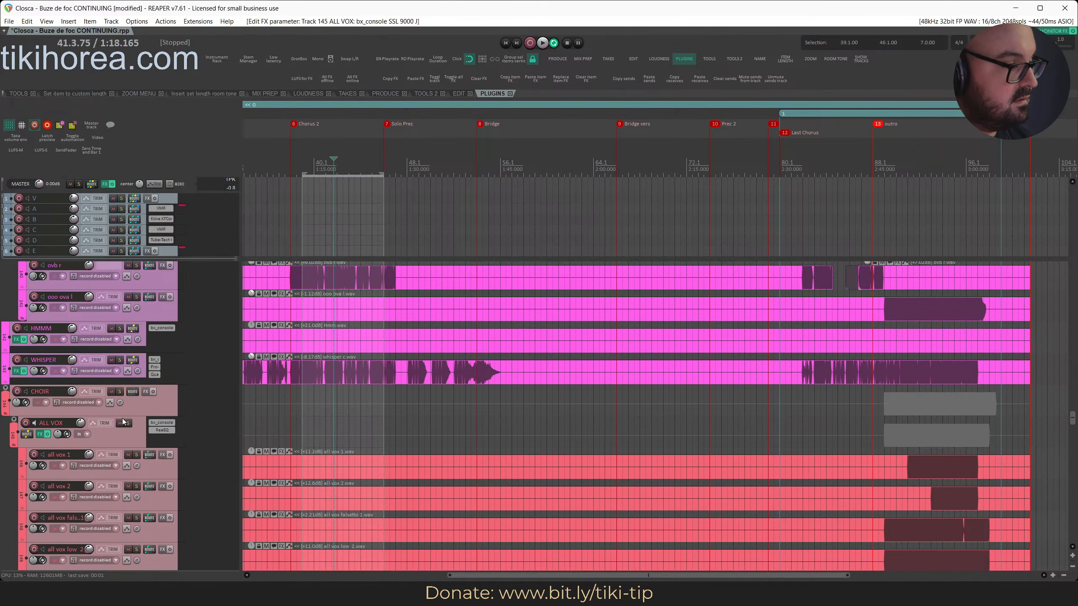
{"action": "key", "text": "ctrl+s"}
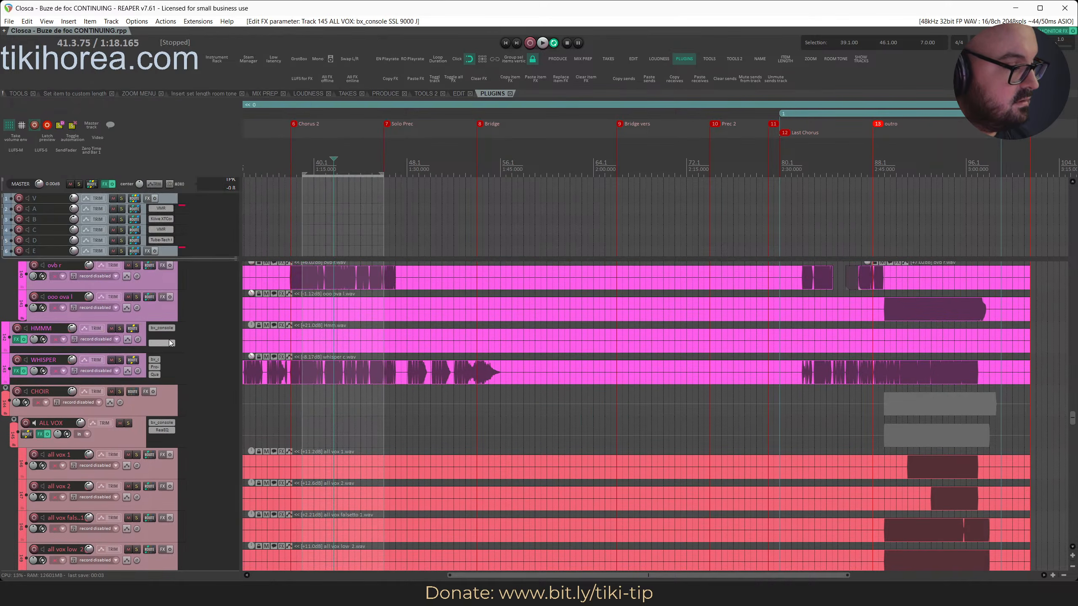
Switch the bx_console SSL 9000 J on the OCTAVES and HARM LO folders to Analog stereo mode
{"action": "scroll", "coordinate": [168, 340], "scroll_direction": "up", "scroll_amount": 6}
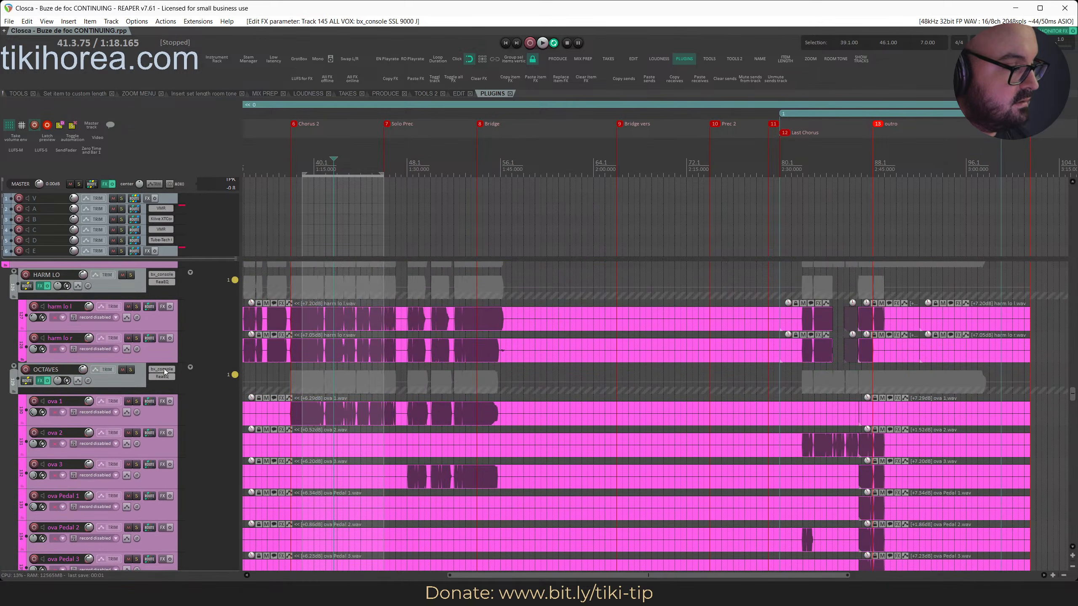
{"action": "left_click", "coordinate": [164, 369]}
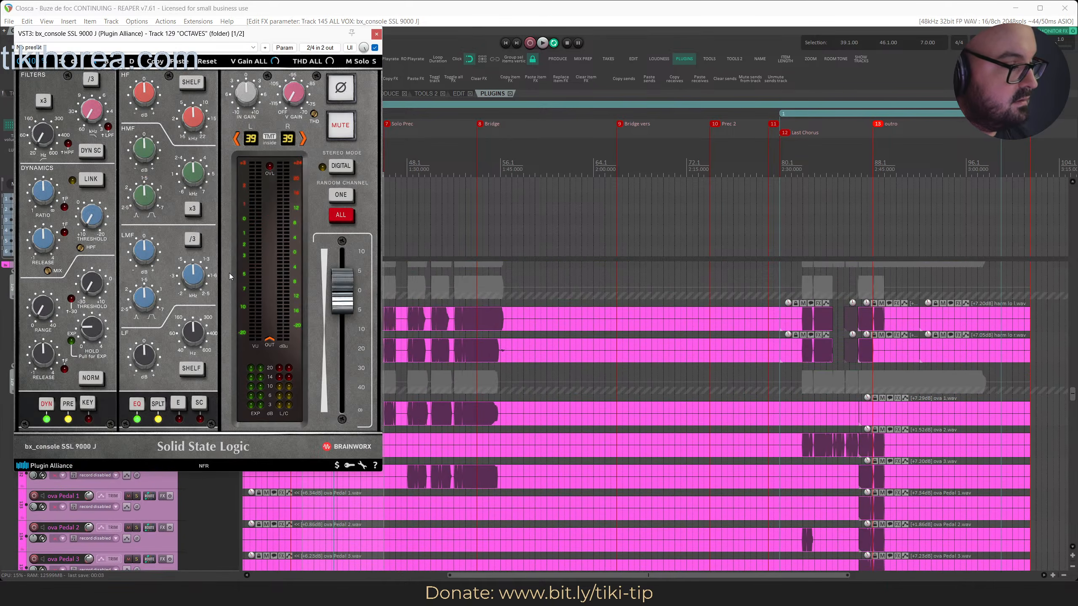
{"action": "left_click", "coordinate": [374, 36]}
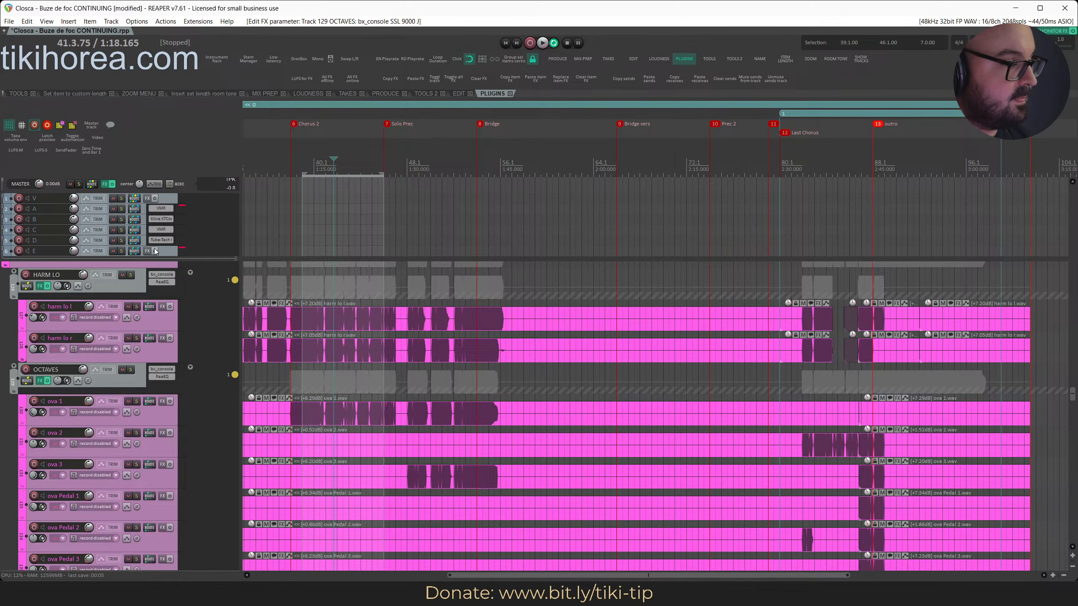
{"action": "left_click", "coordinate": [163, 275]}
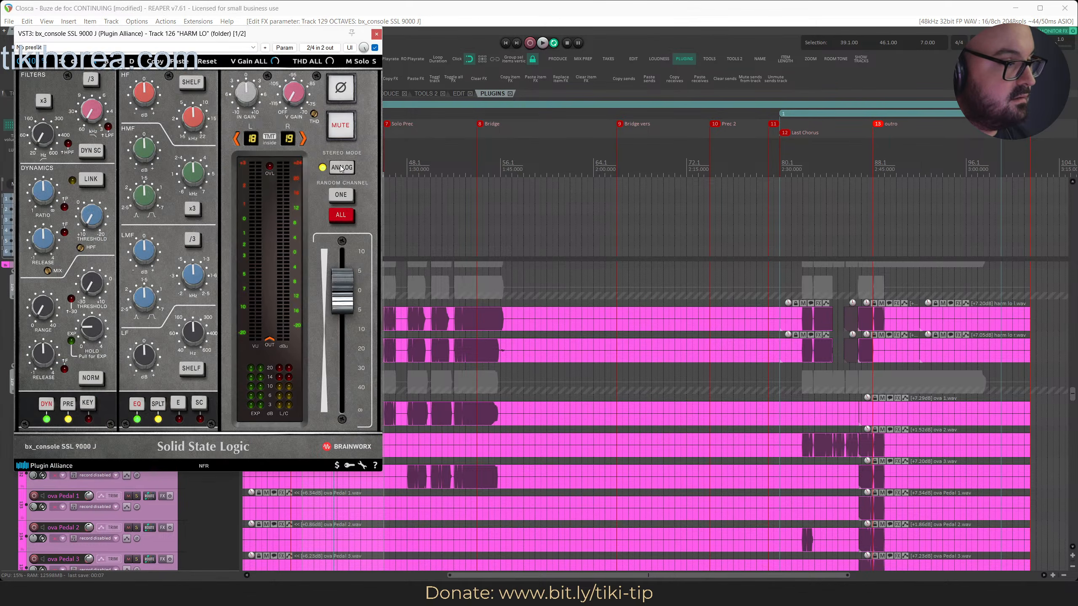
{"action": "left_click", "coordinate": [380, 36]}
Move bx_console from the four last ch tracks to the DBL LAST CH folder and set its stereo mode to Analog
{"action": "scroll", "coordinate": [136, 414], "scroll_direction": "up", "scroll_amount": 6}
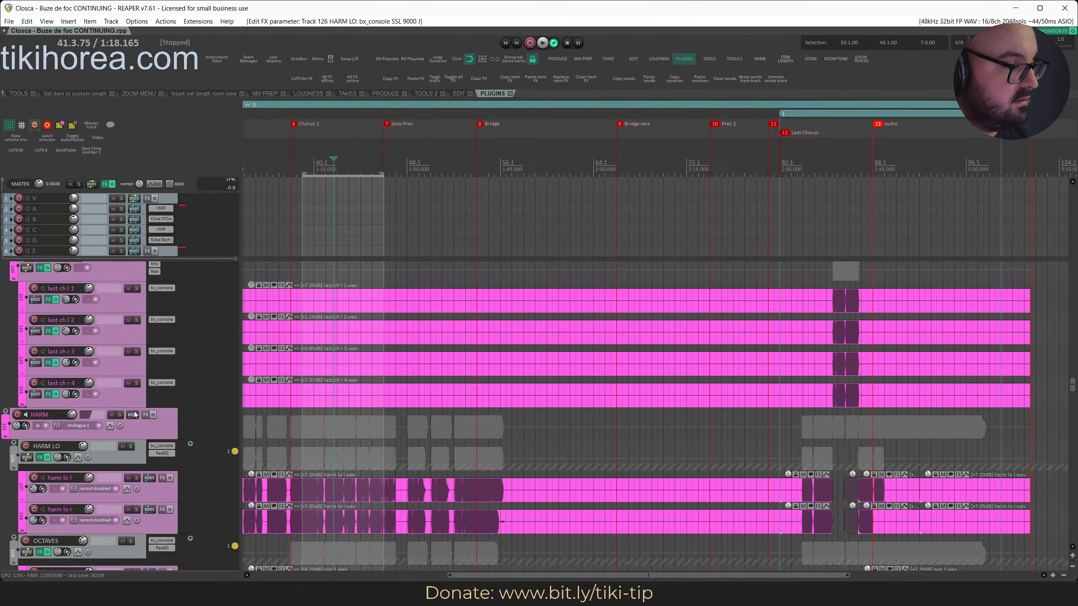
{"action": "scroll", "coordinate": [144, 405], "scroll_direction": "up", "scroll_amount": 2}
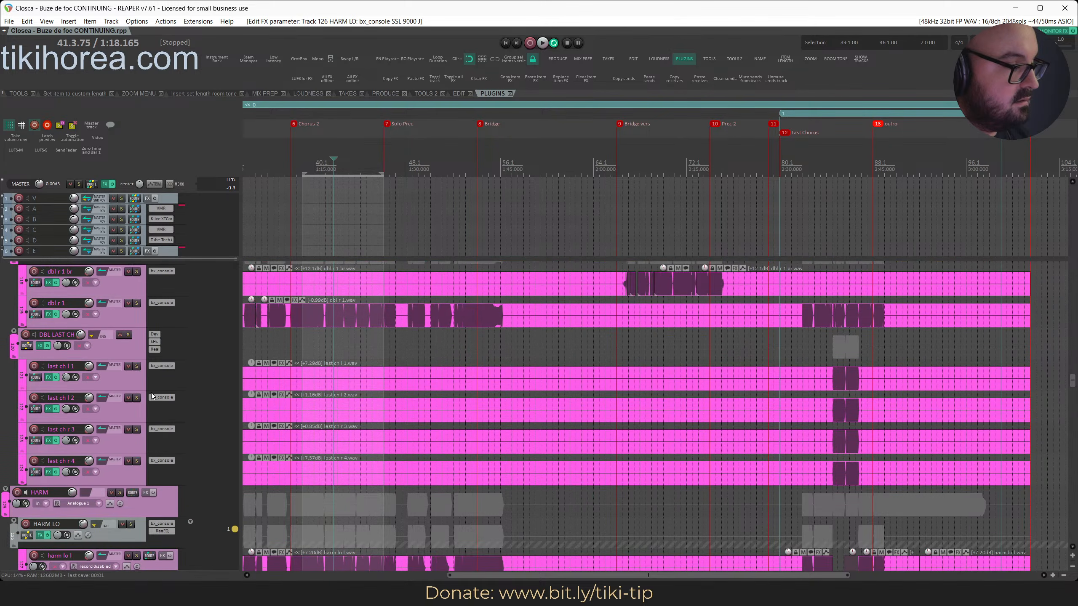
{"action": "left_click", "coordinate": [170, 365]}
{"action": "key", "text": "Escape"}
{"action": "left_click_drag", "start_coordinate": [170, 365], "coordinate": [155, 335]}
{"action": "left_click", "coordinate": [163, 365], "text": "alt"}
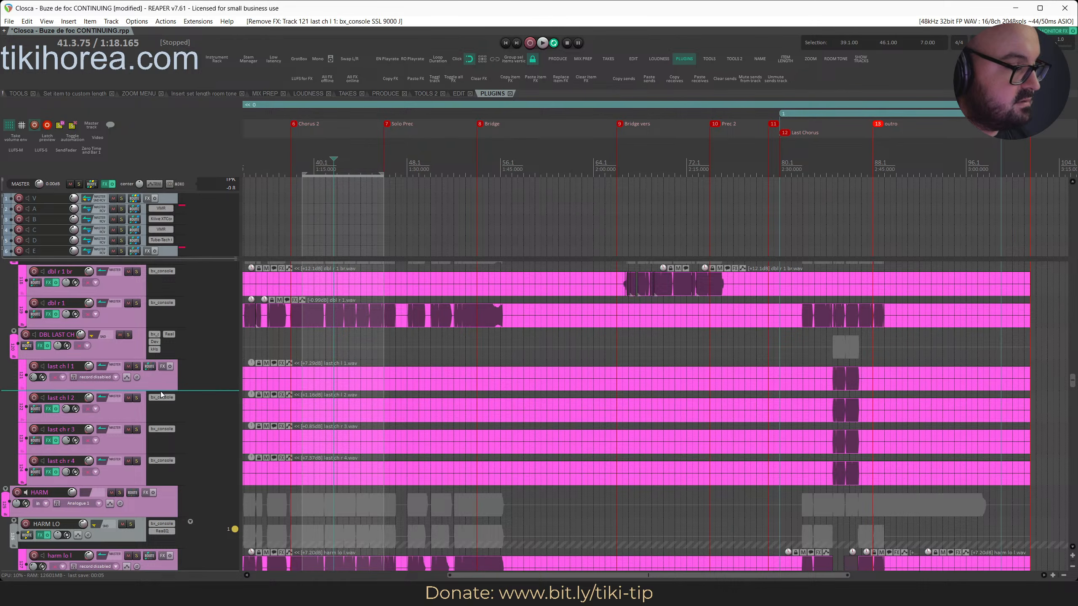
{"action": "left_click", "coordinate": [161, 397], "text": "alt"}
{"action": "left_click", "coordinate": [162, 428], "text": "alt"}
{"action": "left_click", "coordinate": [158, 462], "text": "alt"}
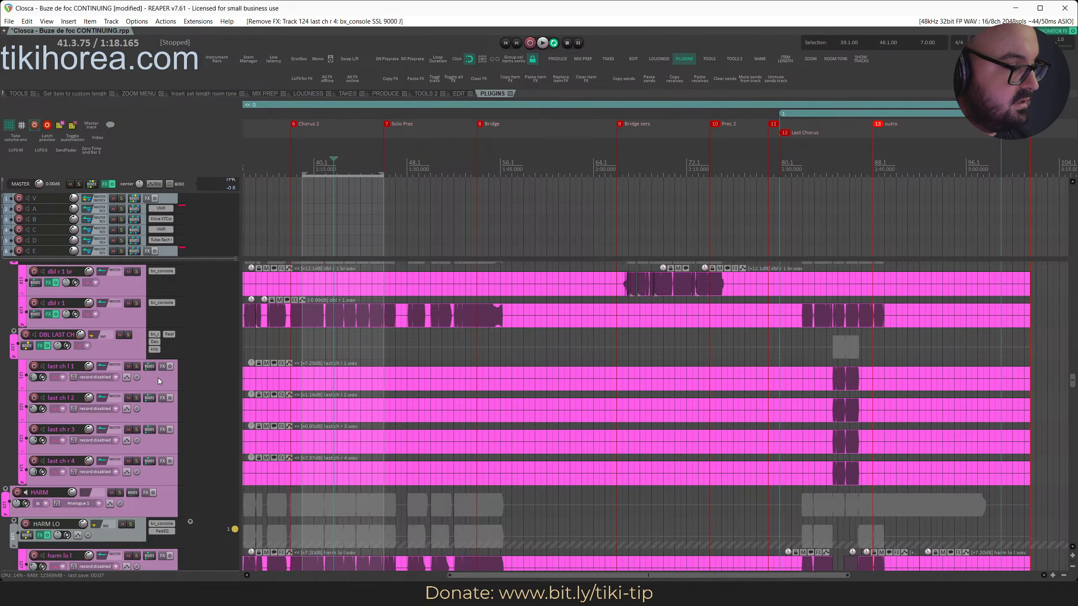
{"action": "left_click", "coordinate": [153, 335]}
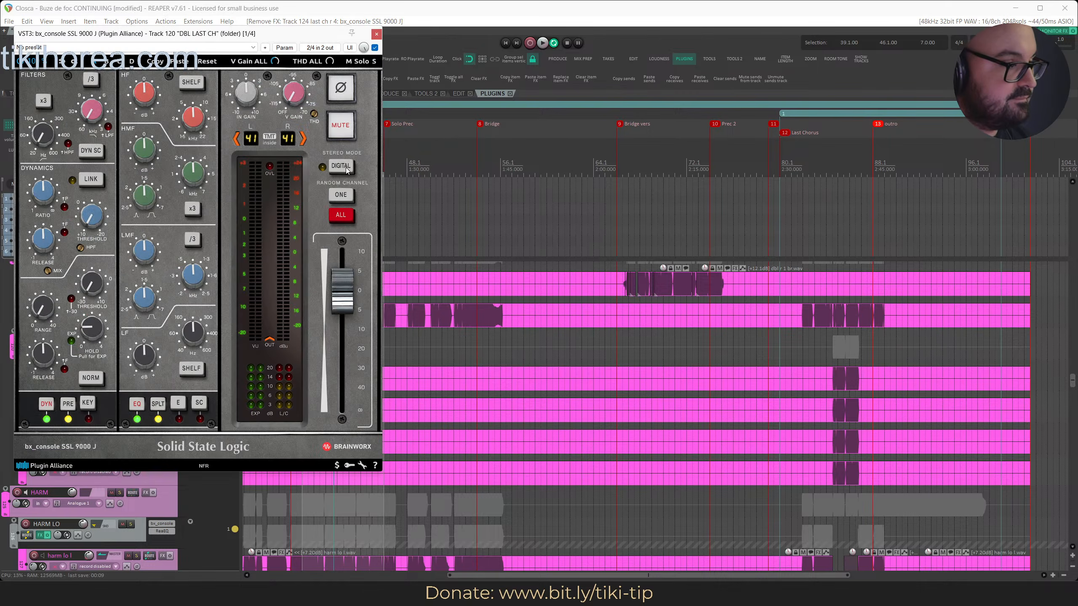
{"action": "left_click", "coordinate": [376, 34]}
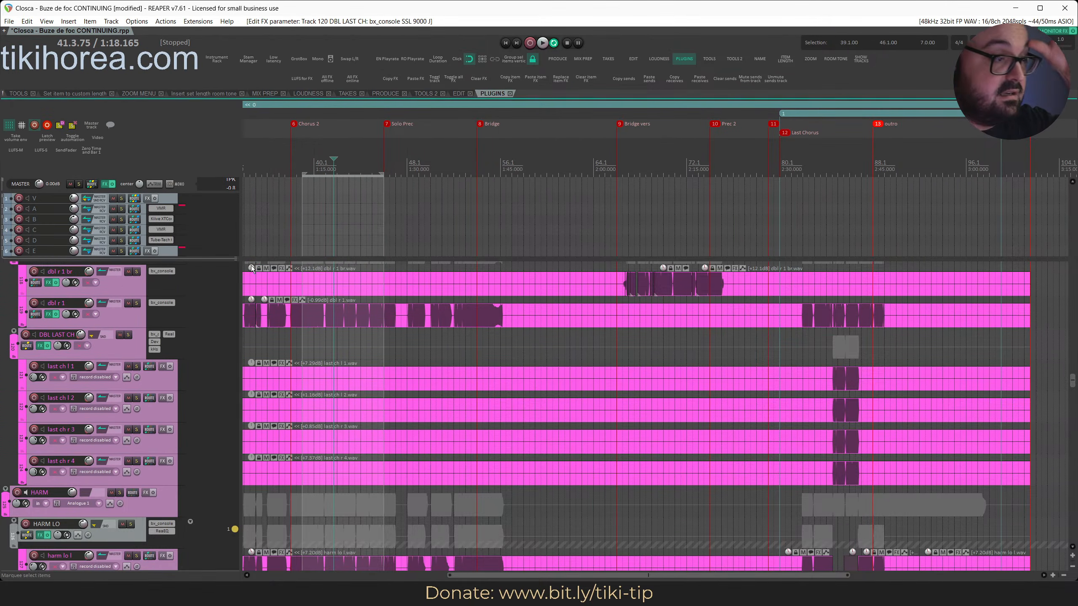
Try copying bx_console from the dbl r 1 br track to the DBL R folder
{"action": "scroll", "coordinate": [137, 370], "scroll_direction": "up", "scroll_amount": 4}
{"action": "scroll", "coordinate": [137, 370], "scroll_direction": "down", "scroll_amount": 1}
{"action": "left_click_drag", "start_coordinate": [170, 348], "coordinate": [164, 338]}
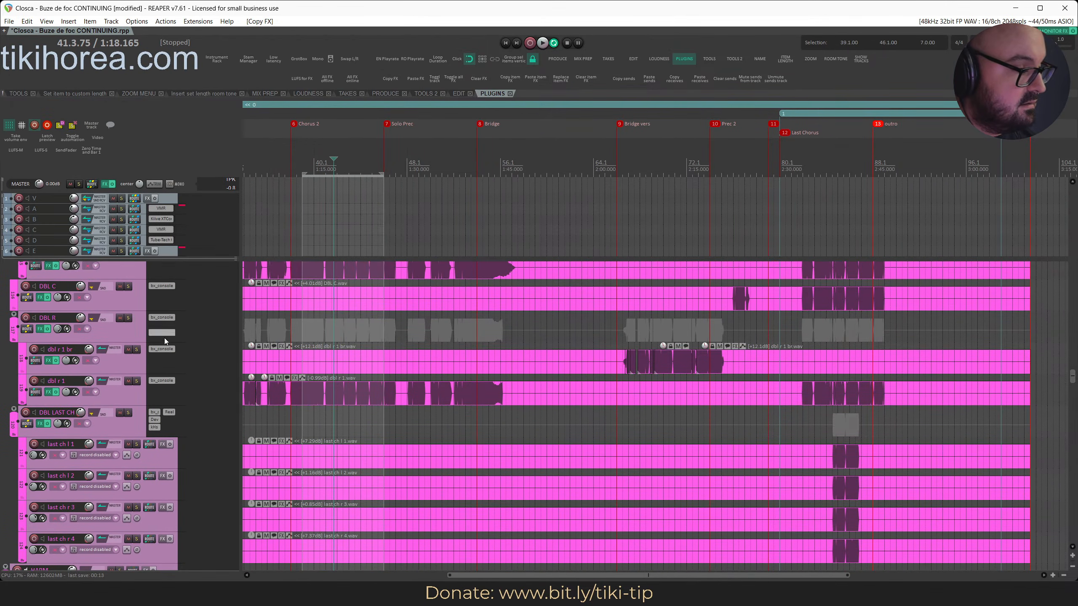
Compare the bx_console settings of dbl r 1 br and dbl r 1, undo the copy on DBL R and save the project
{"action": "left_click", "coordinate": [161, 349], "text": "alt"}
{"action": "left_click_drag", "start_coordinate": [164, 382], "coordinate": [161, 356]}
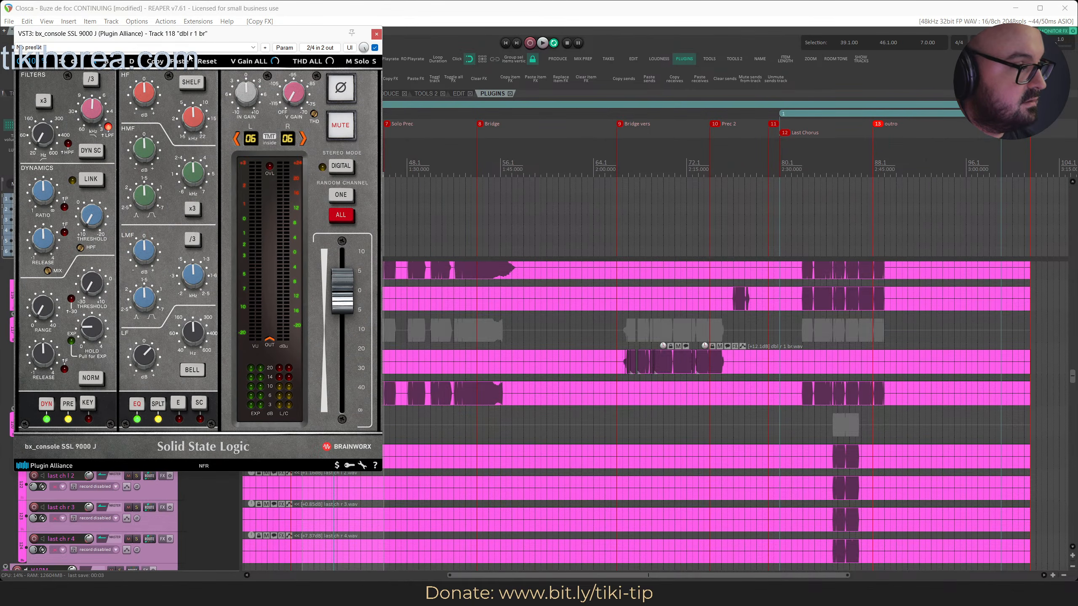
{"action": "left_click_drag", "start_coordinate": [200, 35], "coordinate": [679, 71]}
{"action": "left_click", "coordinate": [163, 382]}
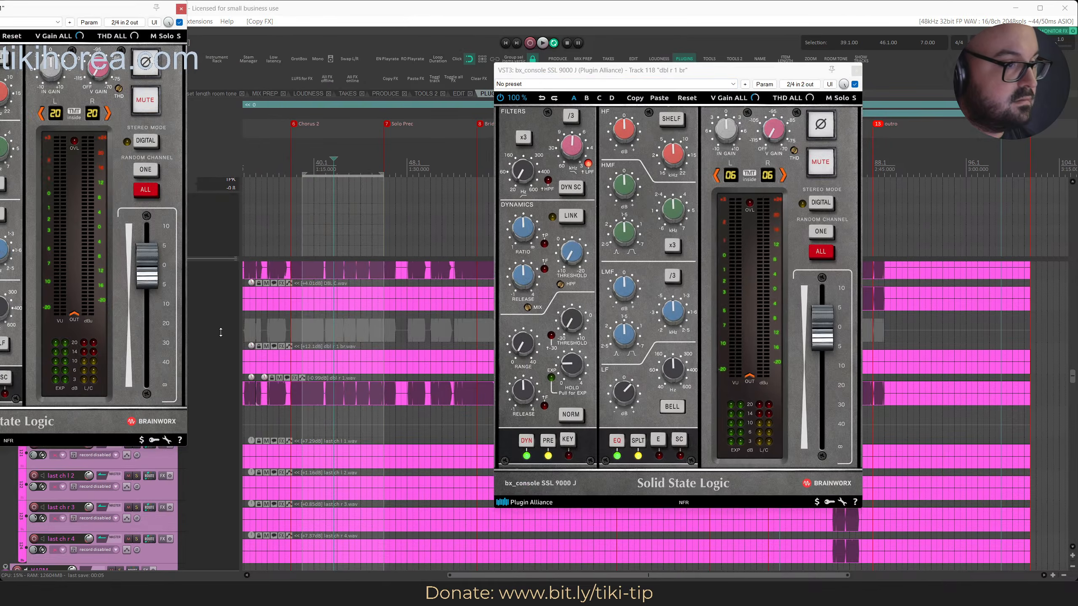
{"action": "left_click", "coordinate": [181, 9]}
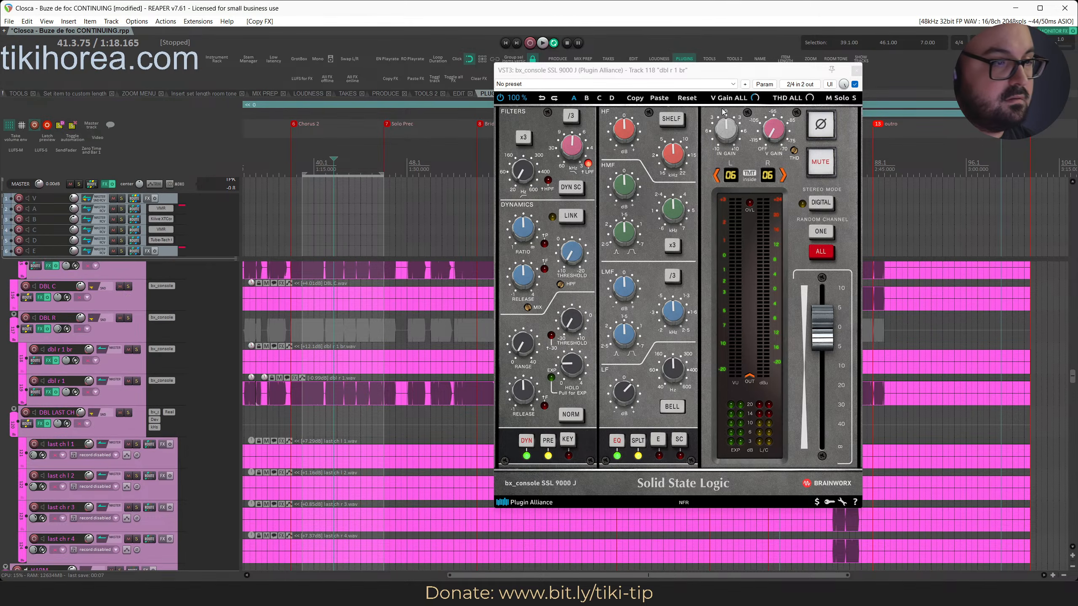
{"action": "left_click", "coordinate": [856, 69]}
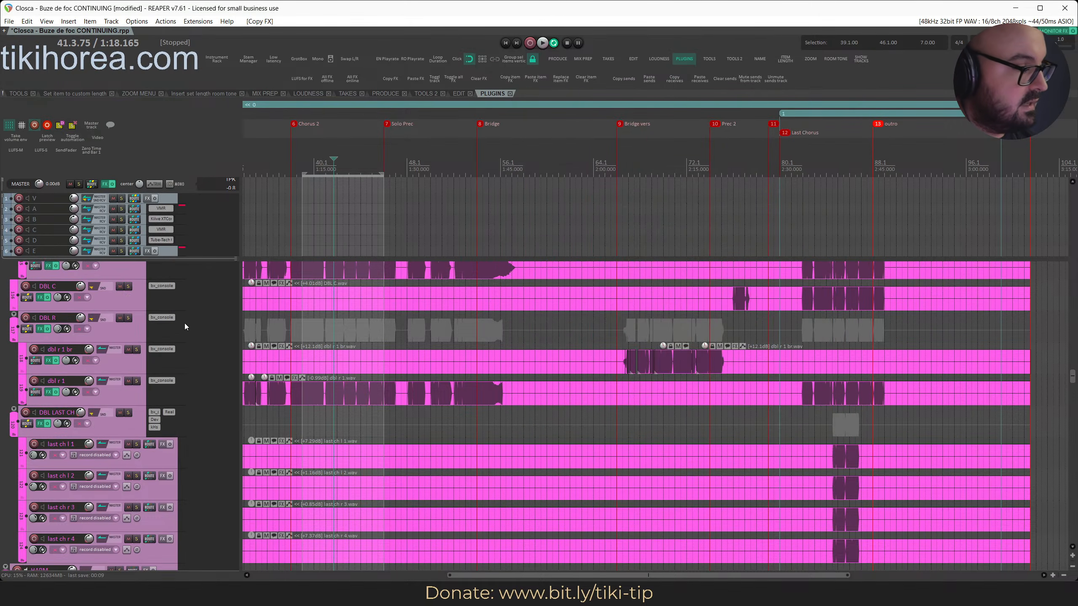
{"action": "key", "text": "ctrl+s"}
Play Chorus 2 from bar 39 and audition the devlay track under VOX THROW both soloed and in the full mix
{"action": "scroll", "coordinate": [163, 340], "scroll_direction": "up", "scroll_amount": 4}
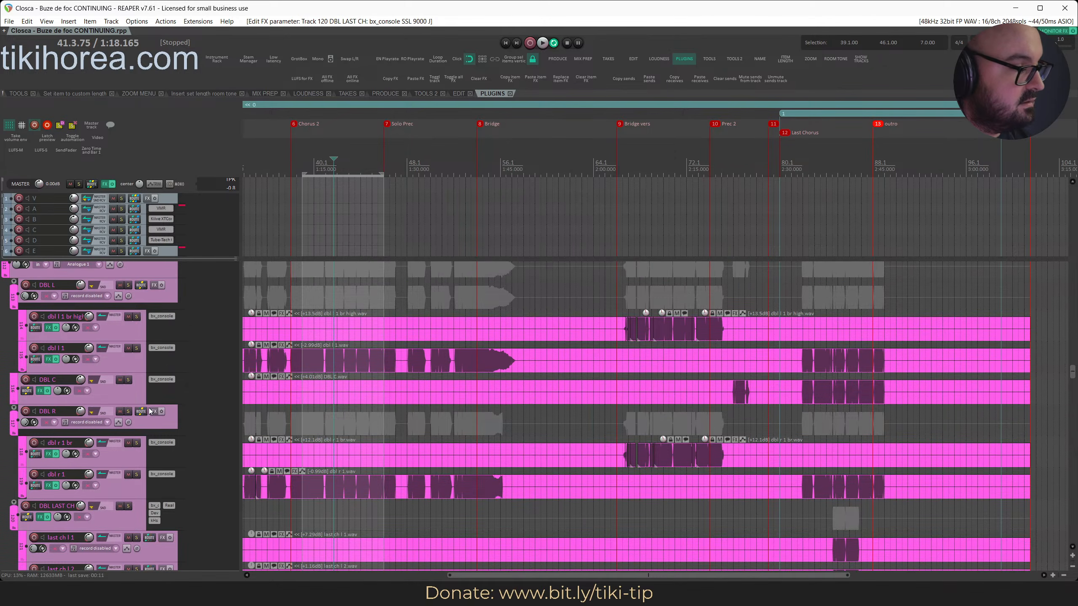
{"action": "scroll", "coordinate": [166, 382], "scroll_direction": "up", "scroll_amount": 2}
{"action": "scroll", "coordinate": [171, 343], "scroll_direction": "up", "scroll_amount": 9}
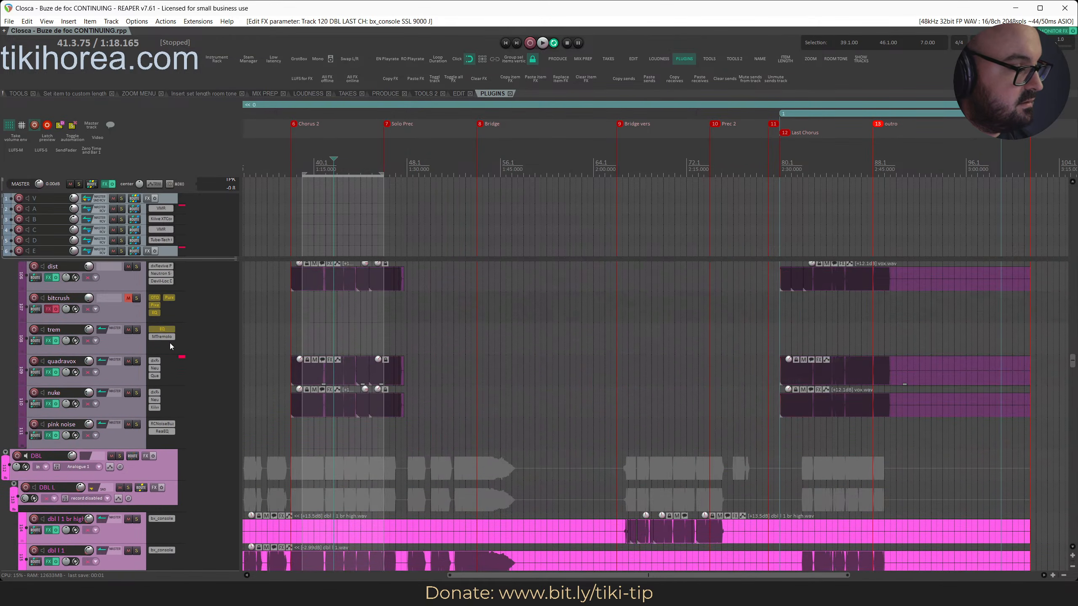
{"action": "scroll", "coordinate": [170, 343], "scroll_direction": "up", "scroll_amount": 7}
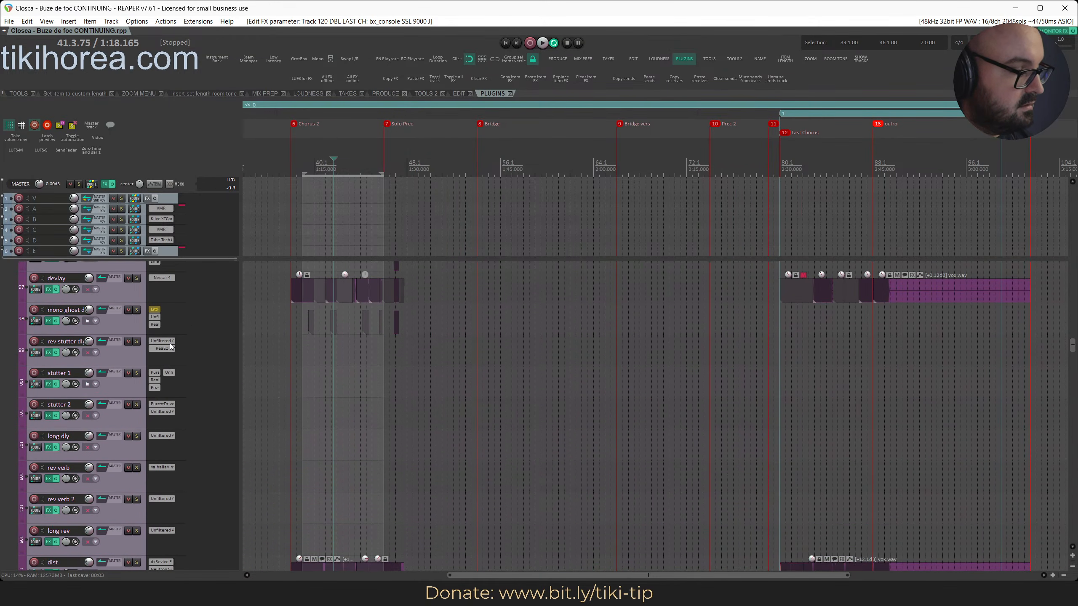
{"action": "left_click", "coordinate": [299, 160]}
{"action": "key", "text": "space"}
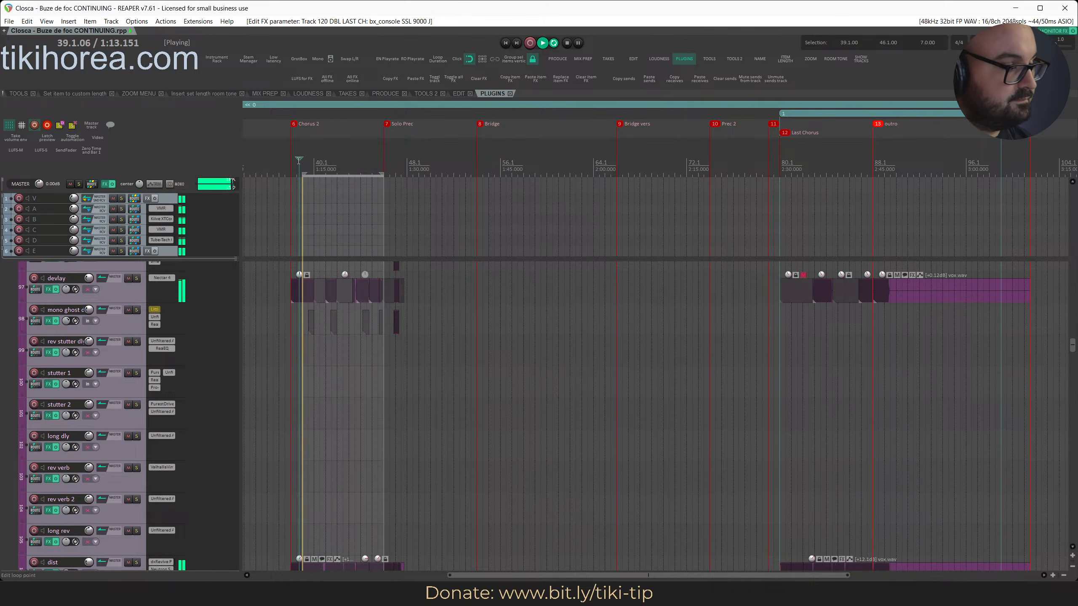
{"action": "scroll", "coordinate": [104, 379], "scroll_direction": "up", "scroll_amount": 3}
{"action": "key", "text": "s"}
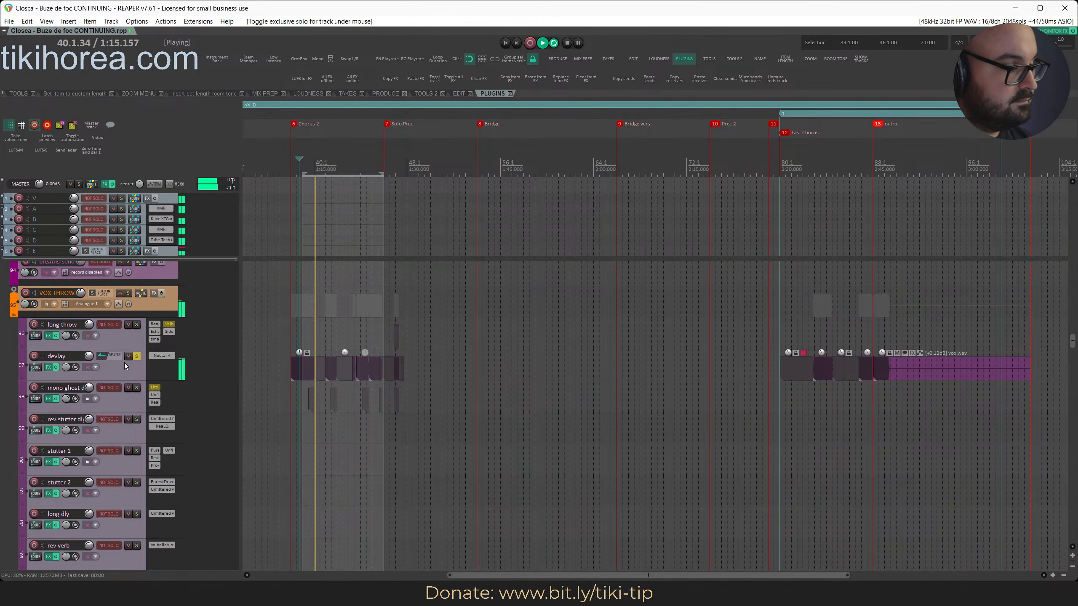
{"action": "key", "text": "s"}
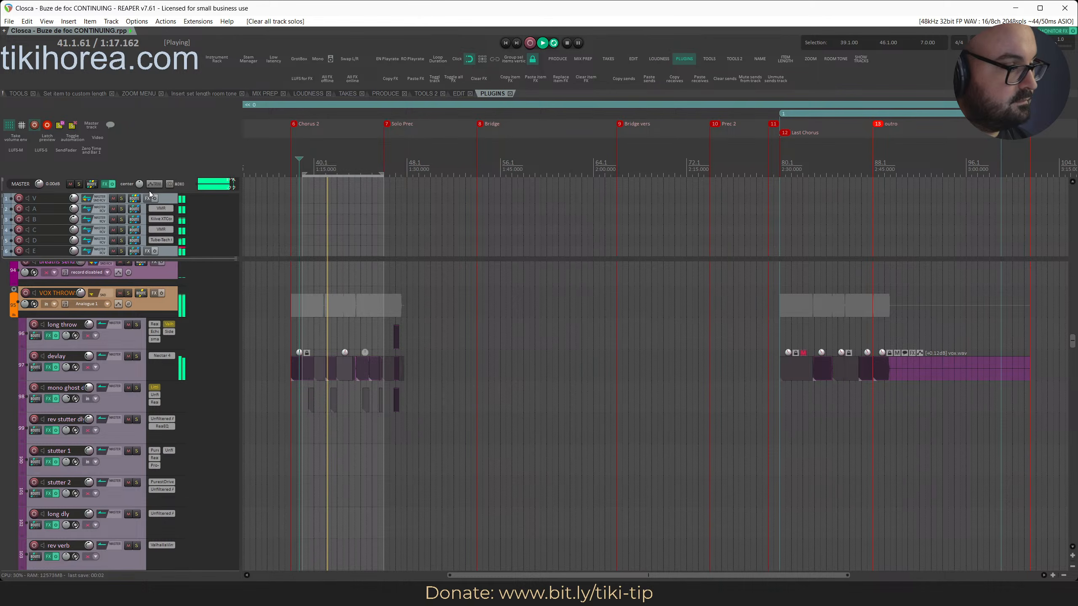
{"action": "key", "text": "space"}
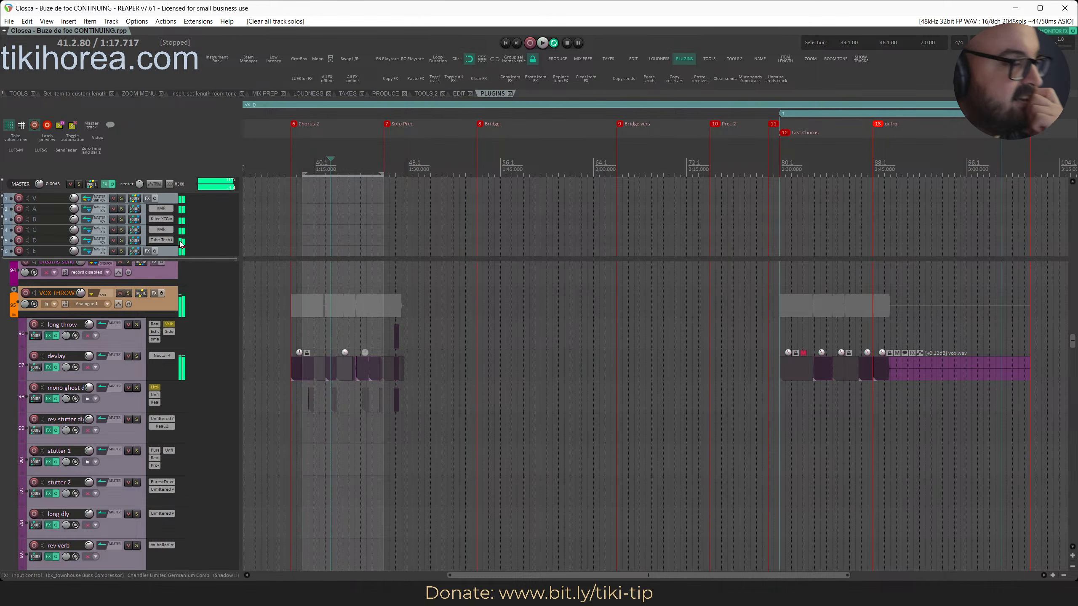
Review the FX chain on the master track
{"action": "key", "text": "shift+f"}
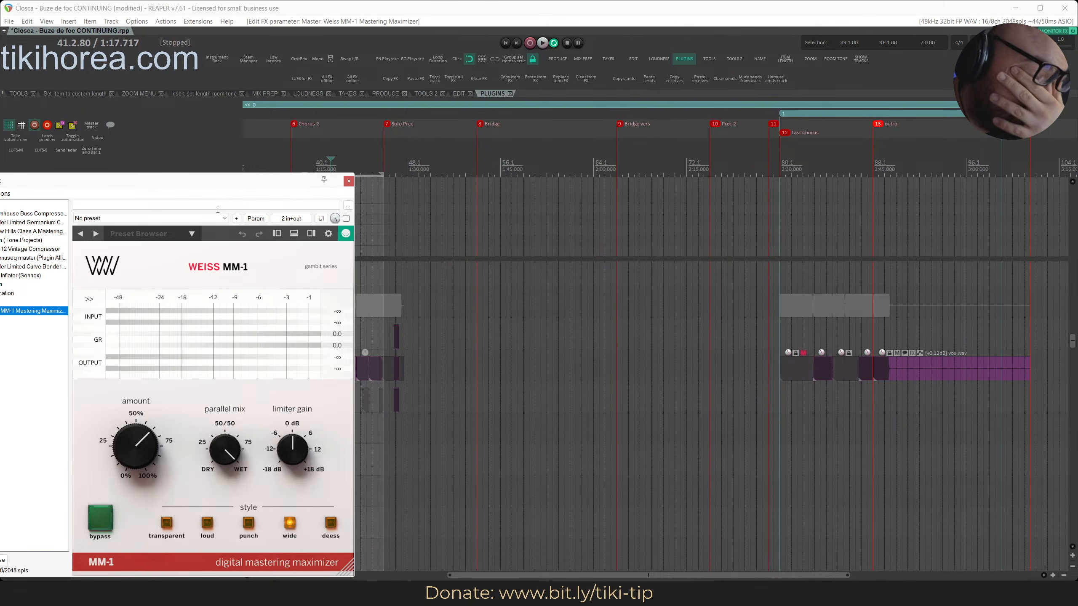
{"action": "left_click_drag", "start_coordinate": [202, 186], "coordinate": [423, 116]}
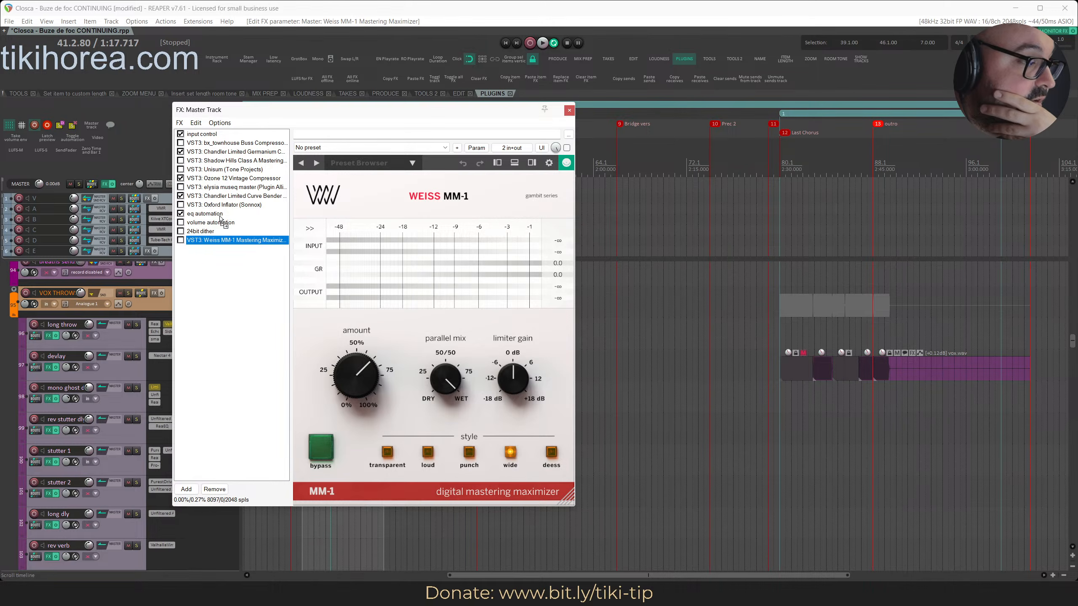
{"action": "left_click_drag", "start_coordinate": [224, 208], "coordinate": [223, 206]}
{"action": "left_click", "coordinate": [570, 109]}
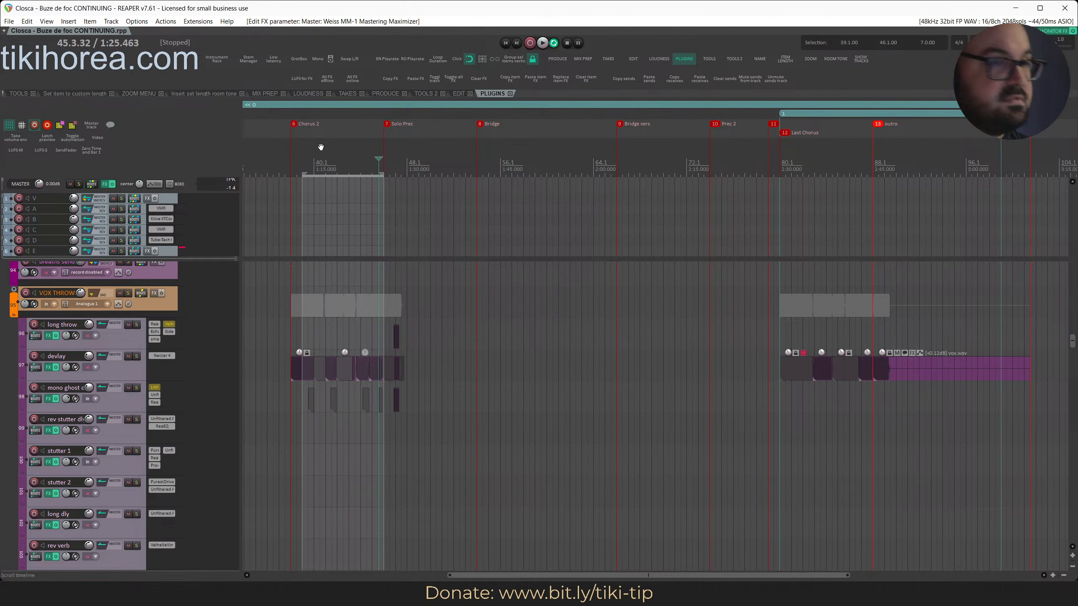
Zoom in on Chorus 2 and replay it from about bar 39, checking the devlay track in solo and unsoloed
{"action": "scroll", "coordinate": [373, 216], "scroll_direction": "up", "scroll_amount": 4}
{"action": "scroll", "coordinate": [373, 215], "scroll_direction": "left", "scroll_amount": 3}
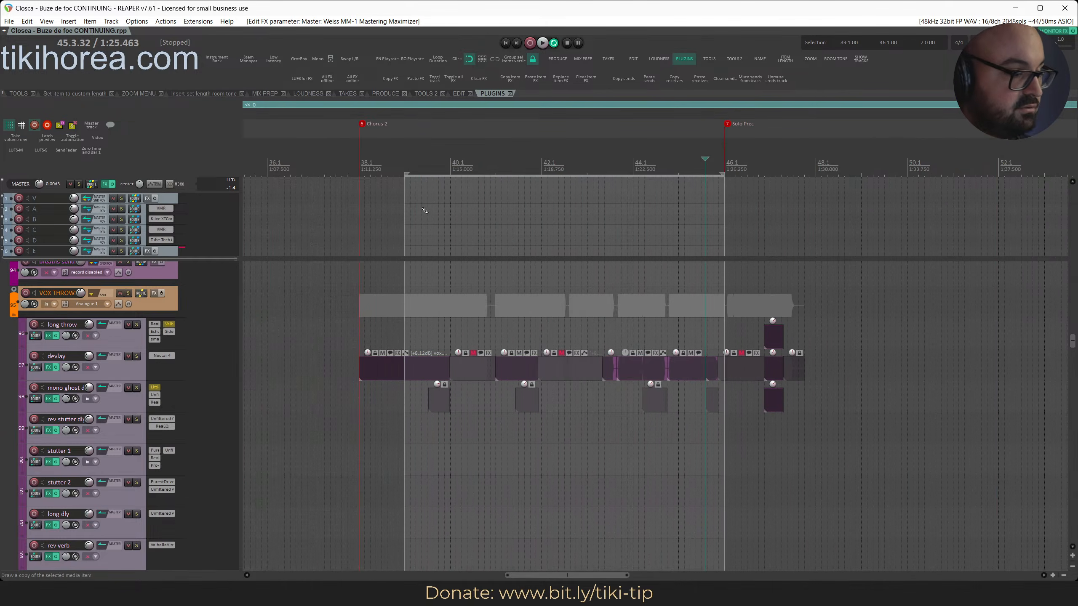
{"action": "scroll", "coordinate": [424, 209], "scroll_direction": "right", "scroll_amount": 1}
{"action": "left_click", "coordinate": [312, 168]}
{"action": "key", "text": "space"}
{"action": "key", "text": "s"}
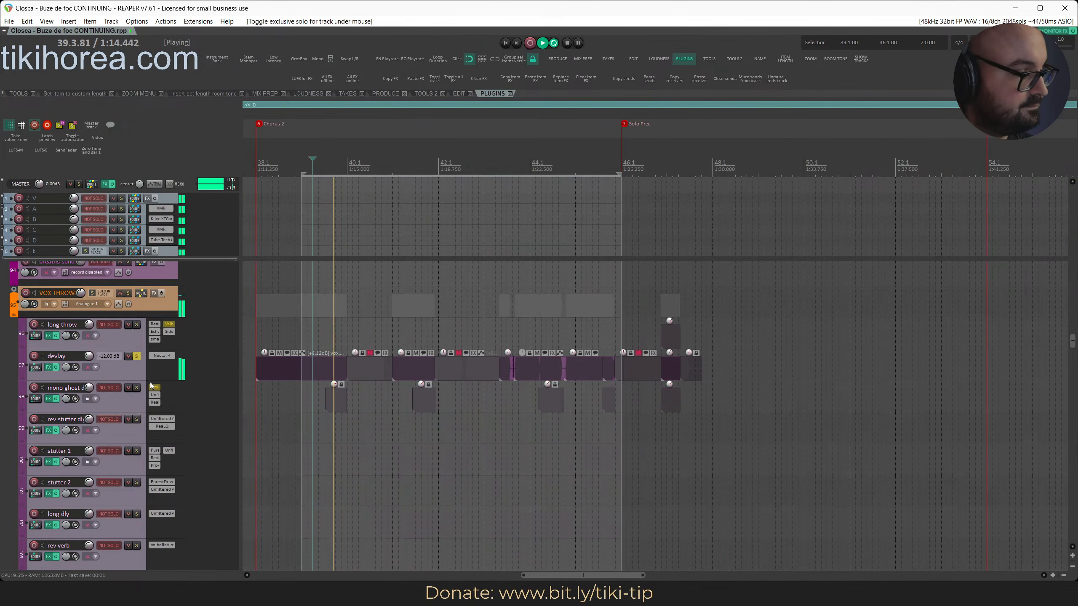
{"action": "key", "text": "shift+s"}
Try a copy of the devlay item near bar 41 on the long throw track, playing from that point
{"action": "scroll", "coordinate": [151, 370], "scroll_direction": "up", "scroll_amount": 1}
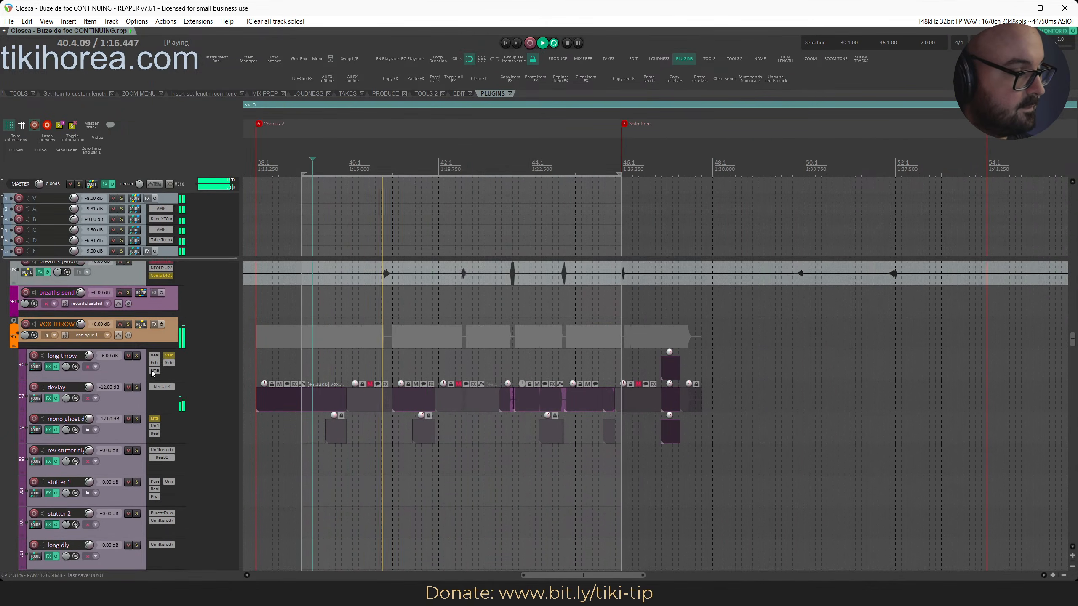
{"action": "left_click_drag", "start_coordinate": [428, 396], "coordinate": [423, 372]}
{"action": "left_click", "coordinate": [399, 161]}
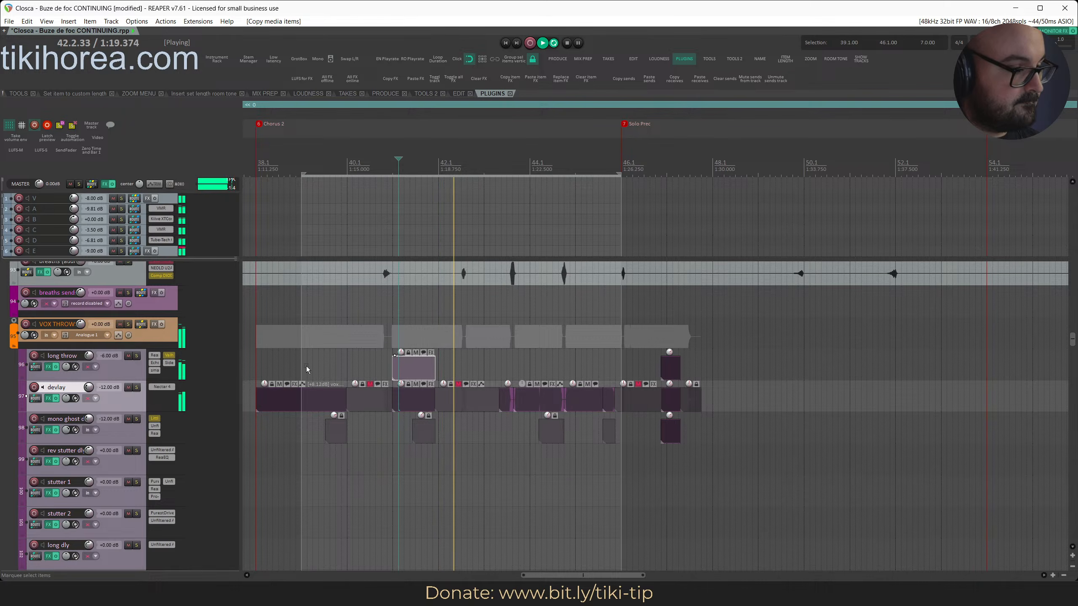
Audition the long throw track soloed and in the full mix, and delete the copied item from it
{"action": "key", "text": "shift+s"}
{"action": "left_click", "coordinate": [381, 167]}
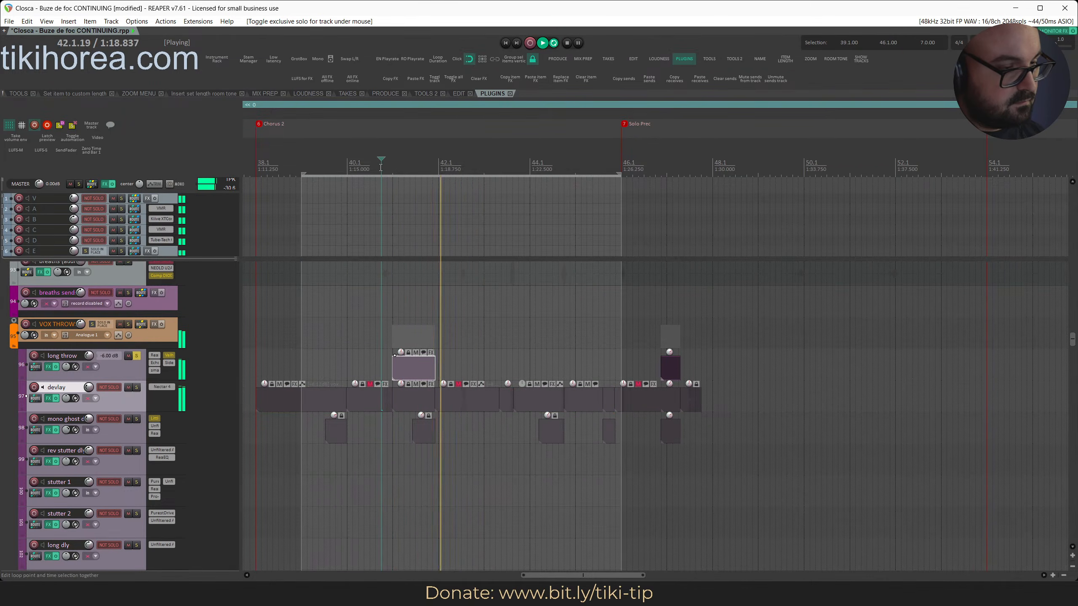
{"action": "key", "text": "alt+s"}
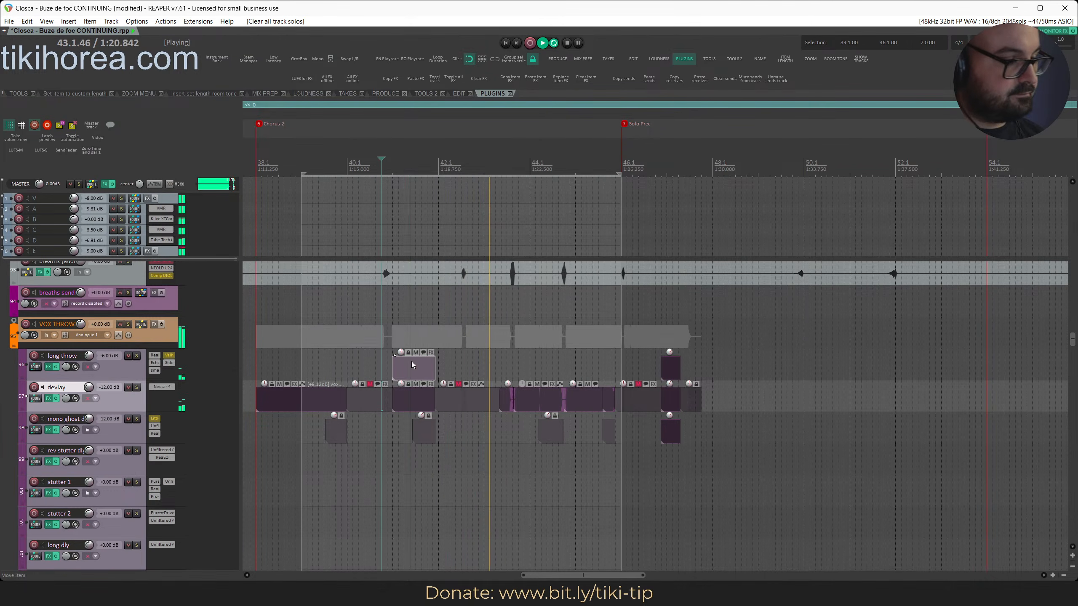
{"action": "left_click", "coordinate": [408, 166]}
{"action": "key", "text": "Delete"}
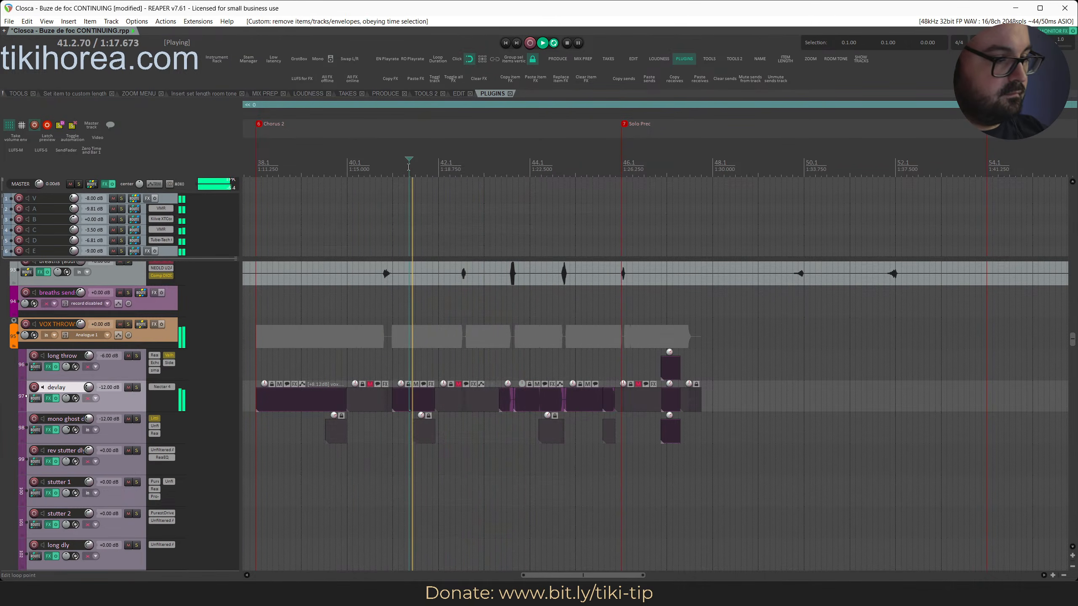
Save the project
{"action": "scroll", "coordinate": [375, 326], "scroll_direction": "up", "scroll_amount": 4}
{"action": "scroll", "coordinate": [375, 329], "scroll_direction": "down", "scroll_amount": 3}
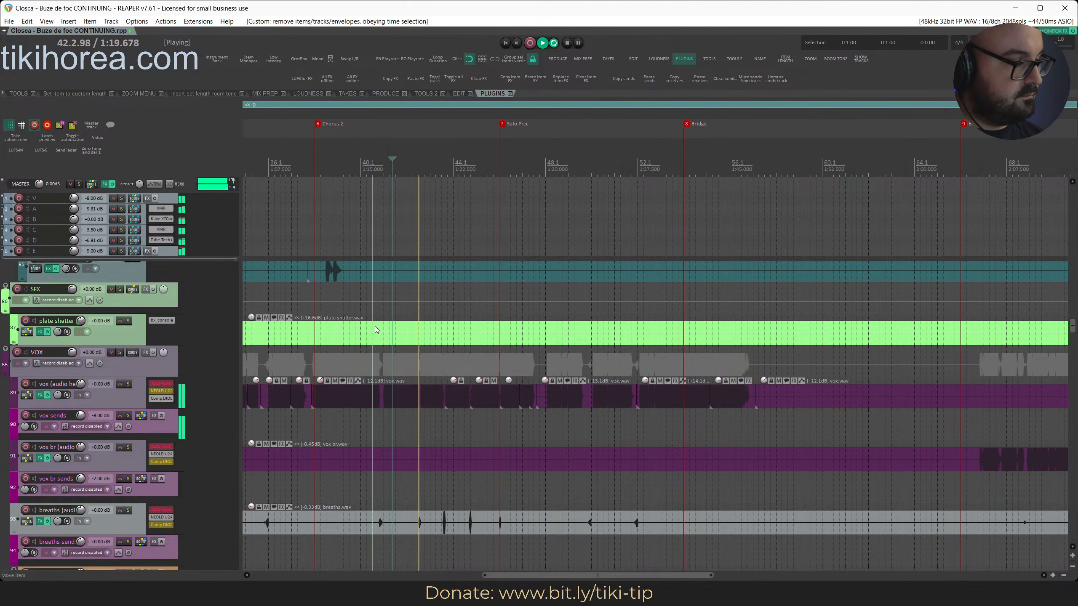
{"action": "key", "text": "ctrl+s"}
Audition the quadravox track soloed in Chorus 2, and clear the solo to hear it in the full mix
{"action": "scroll", "coordinate": [375, 329], "scroll_direction": "down", "scroll_amount": 6}
{"action": "scroll", "coordinate": [374, 329], "scroll_direction": "down", "scroll_amount": 8}
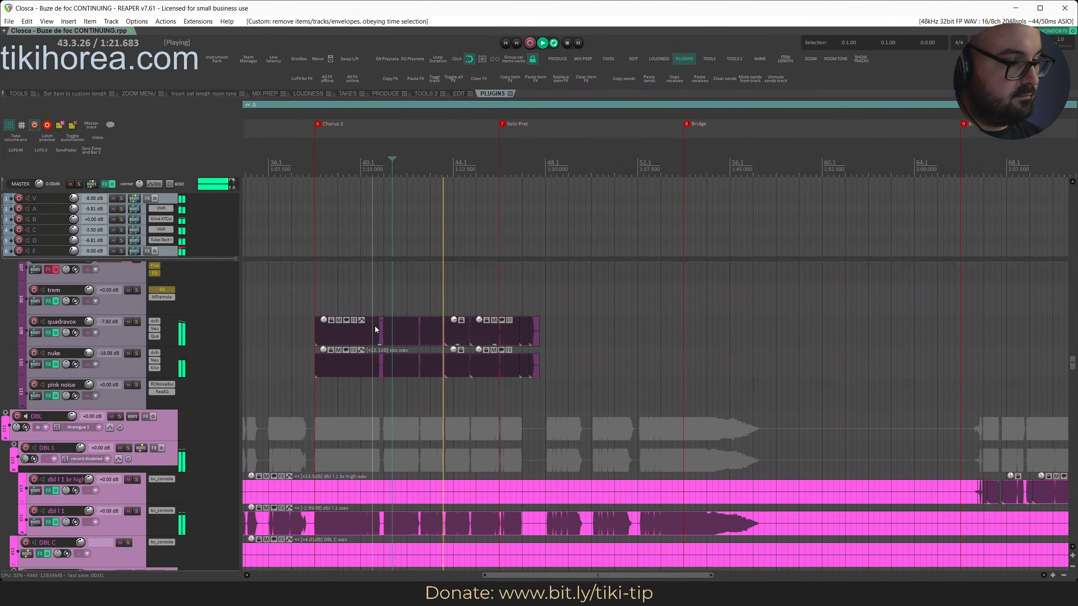
{"action": "key", "text": "s"}
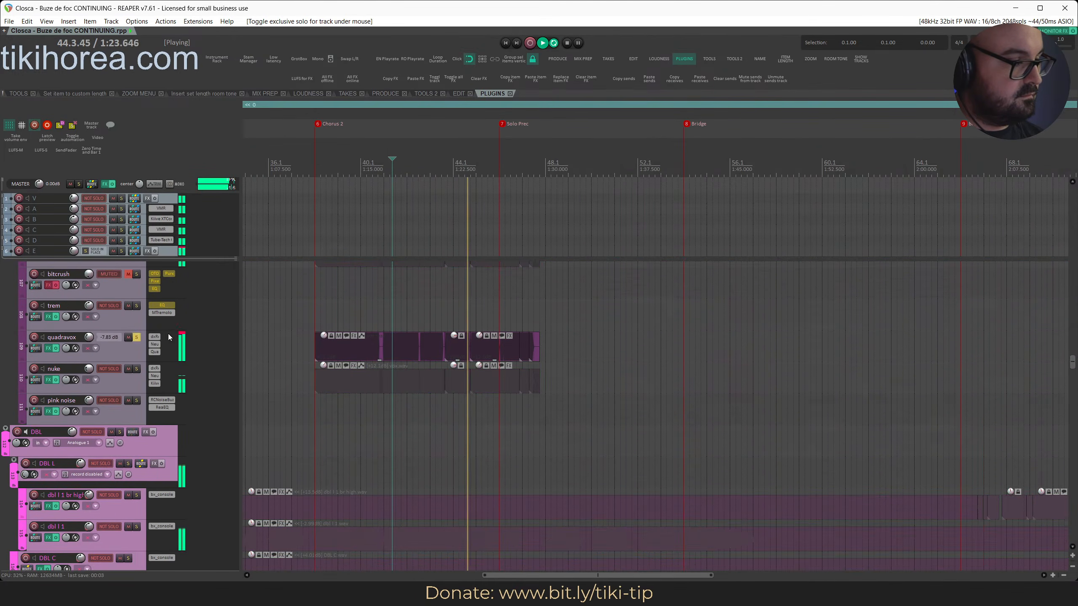
{"action": "key", "text": "space"}
{"action": "key", "text": "space"}
{"action": "key", "text": "s"}
{"action": "key", "text": "s"}
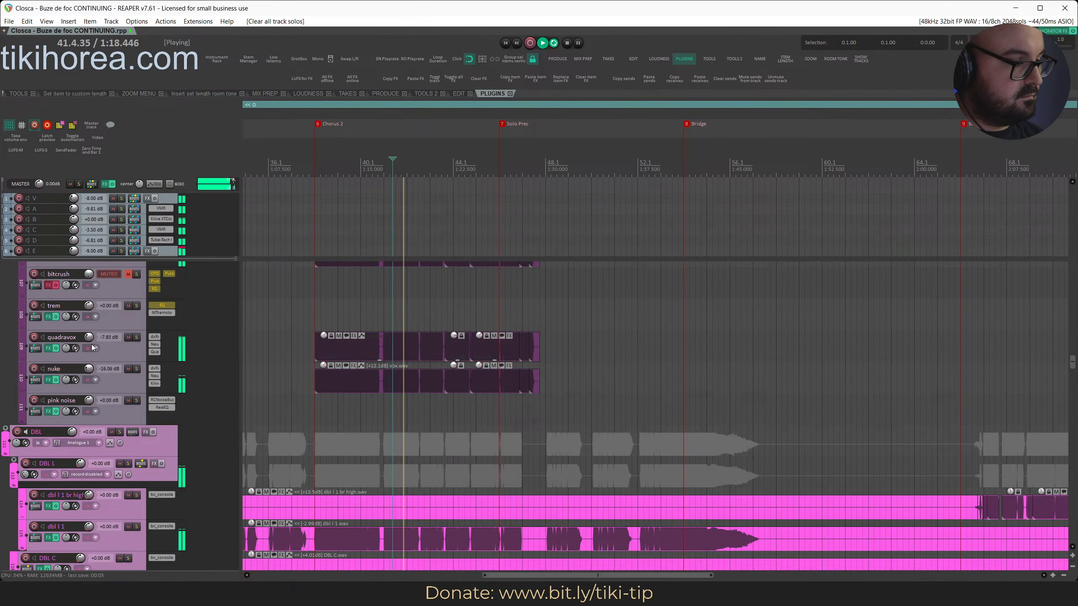
Replay from just before bar 41 with the nuke track soloed, and clear the solo
{"action": "left_click", "coordinate": [386, 166]}
{"action": "scroll", "coordinate": [389, 342], "scroll_direction": "down", "scroll_amount": 4}
{"action": "key", "text": "s"}
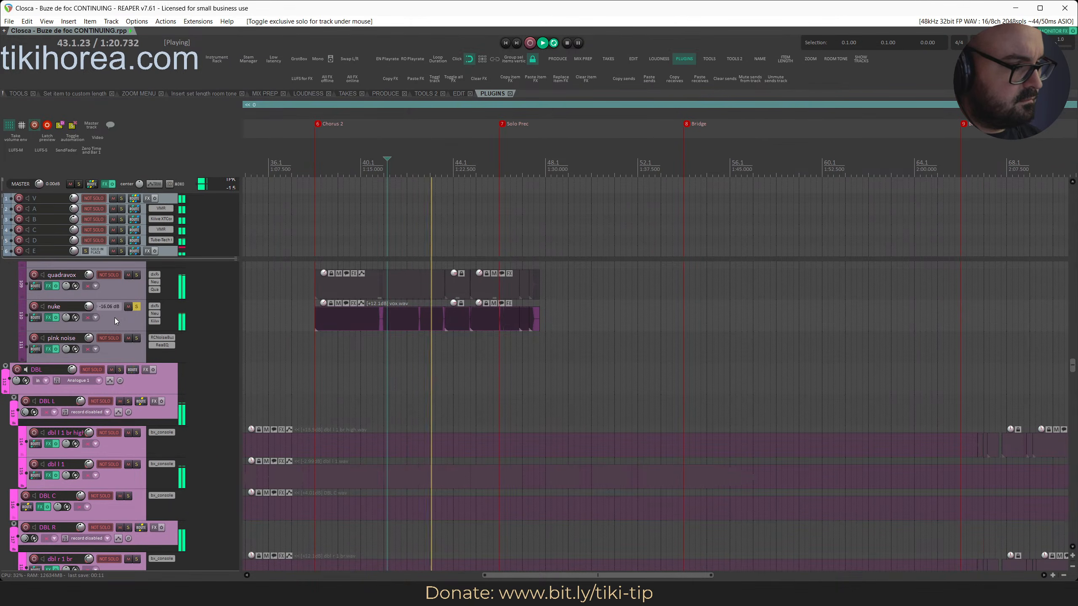
{"action": "key", "text": "alt+s"}
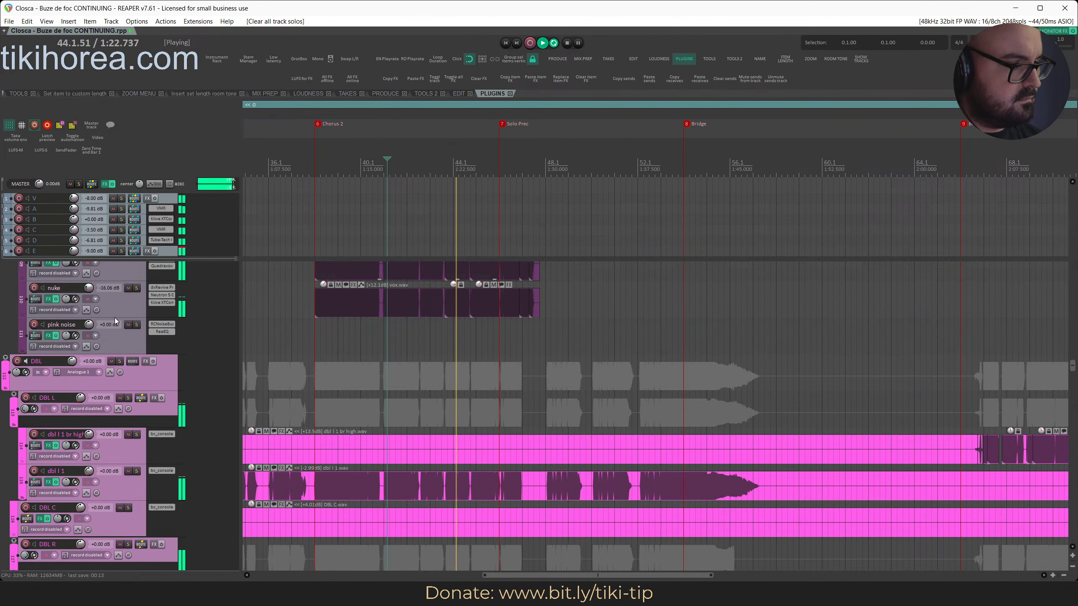
Check the DBL folder around bar 41 by muting it and soloing it, and restore both states
{"action": "scroll", "coordinate": [114, 318], "scroll_direction": "down", "scroll_amount": 3}
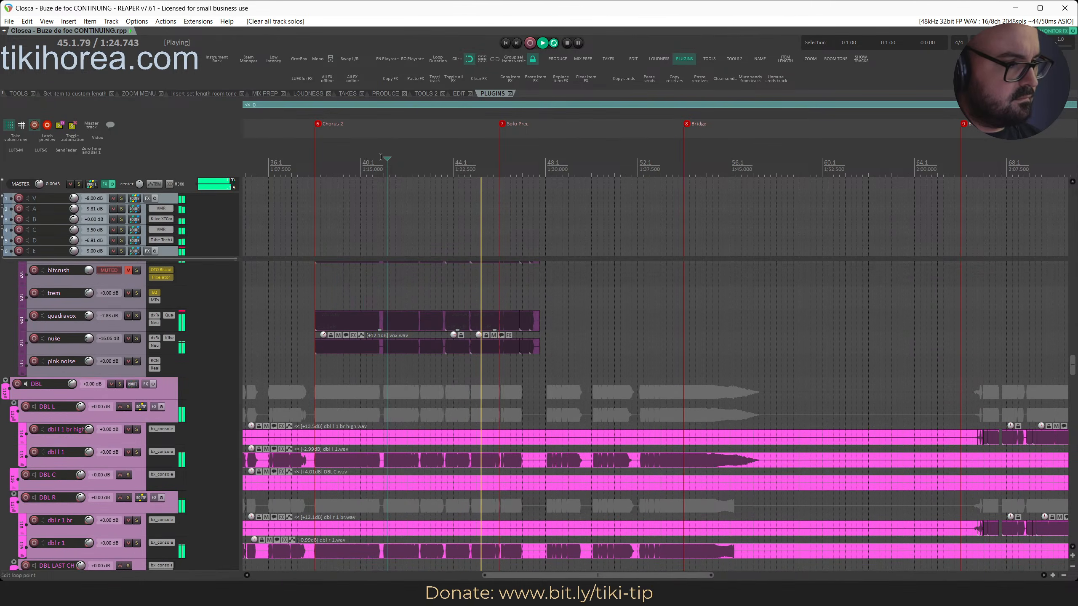
{"action": "left_click", "coordinate": [381, 157]}
{"action": "scroll", "coordinate": [425, 271], "scroll_direction": "up", "scroll_amount": 5}
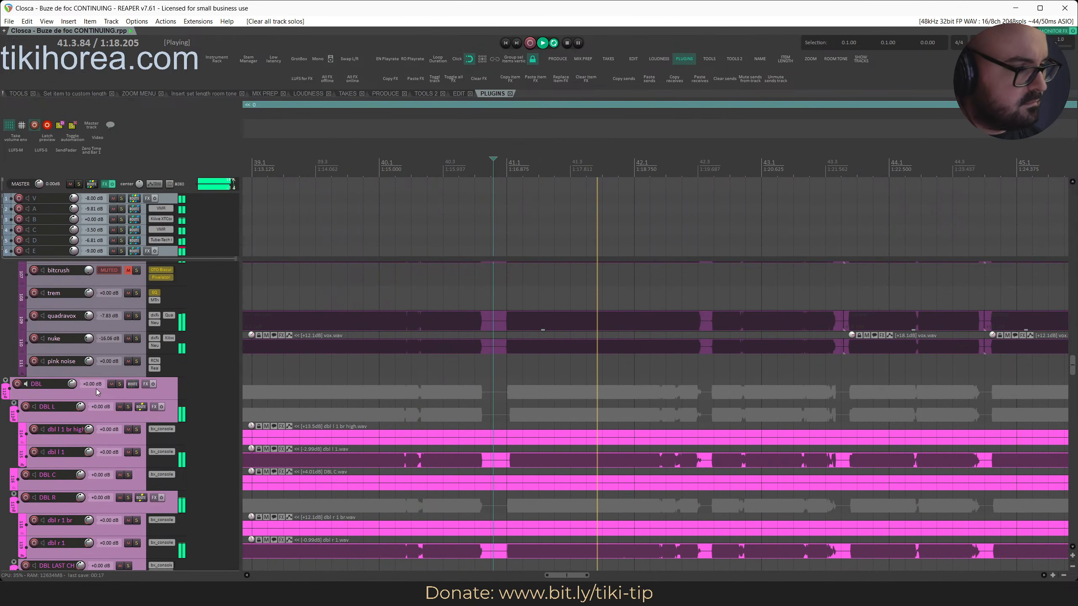
{"action": "left_click", "coordinate": [113, 384]}
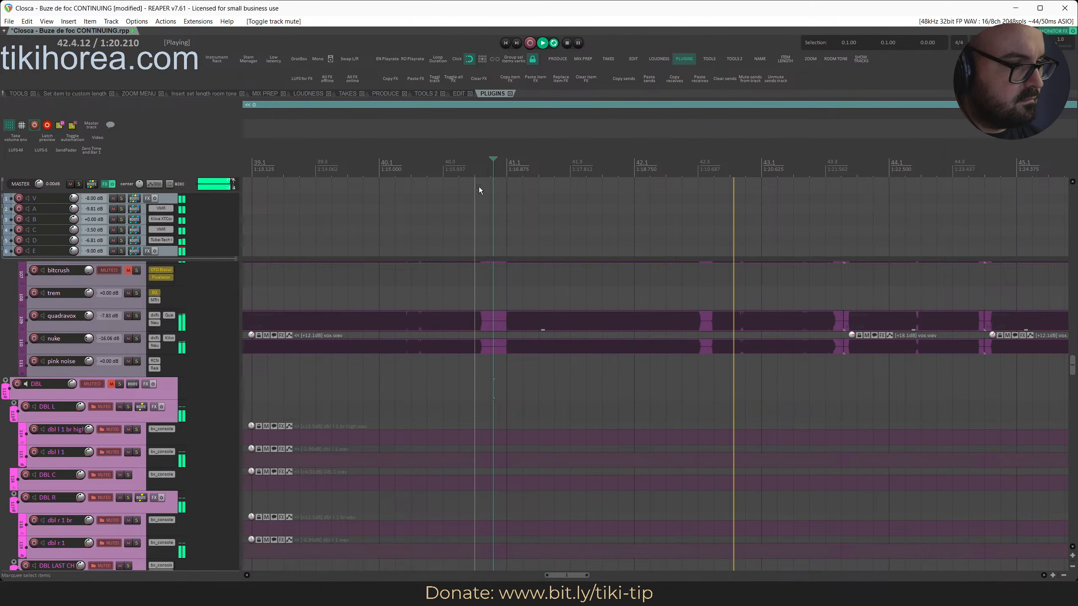
{"action": "left_click", "coordinate": [120, 384]}
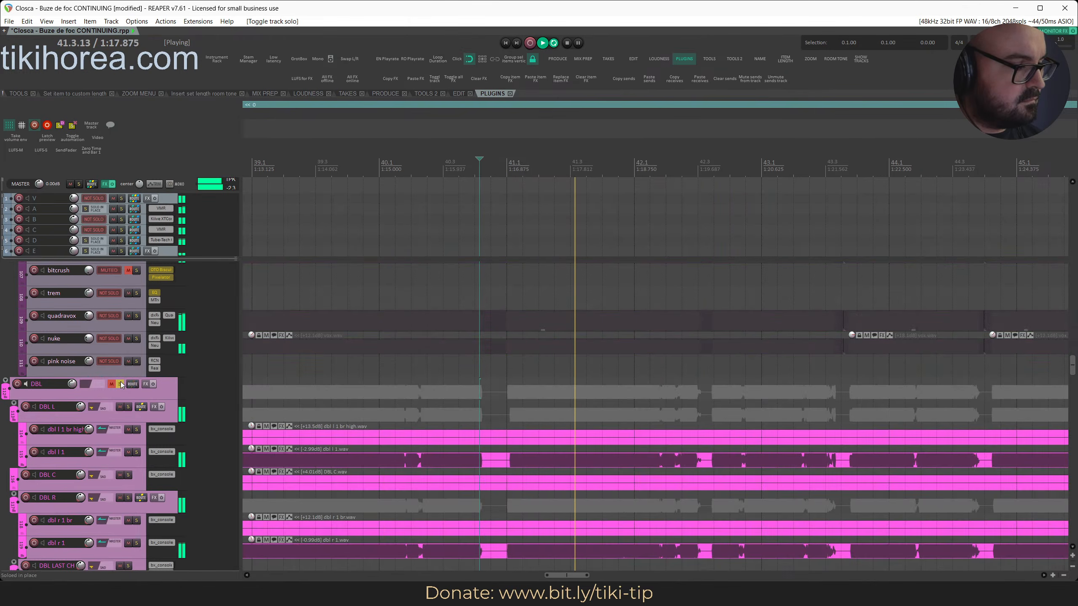
{"action": "left_click", "coordinate": [121, 384]}
{"action": "left_click", "coordinate": [113, 384]}
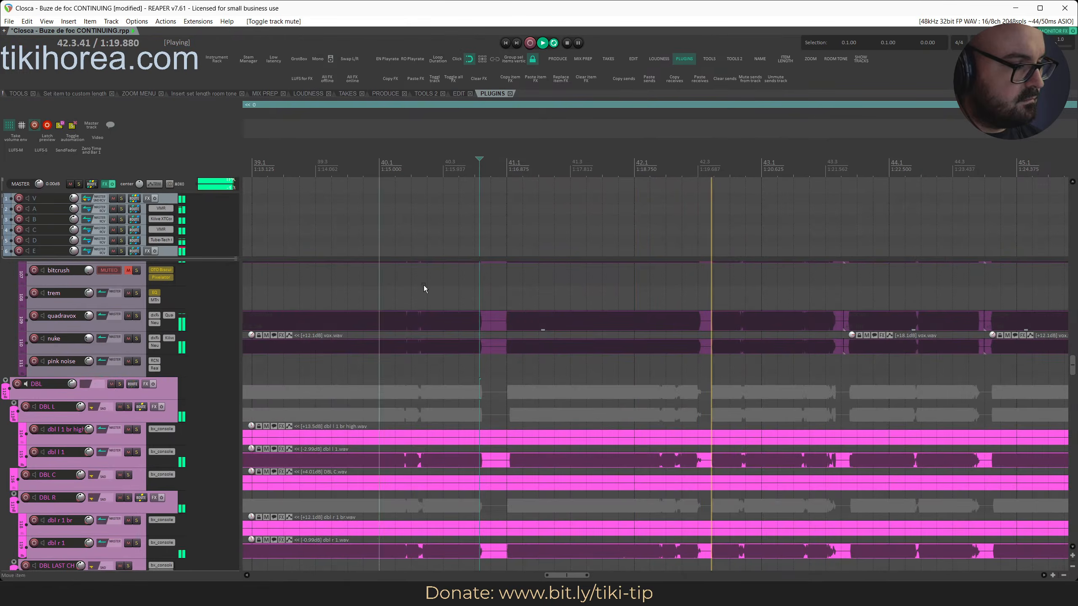
Compare playback with the dbl l 1 and dbl r 1 tracks muted, and unmute both
{"action": "scroll", "coordinate": [395, 402], "scroll_direction": "down", "scroll_amount": 3}
{"action": "scroll", "coordinate": [395, 402], "scroll_direction": "down", "scroll_amount": 1}
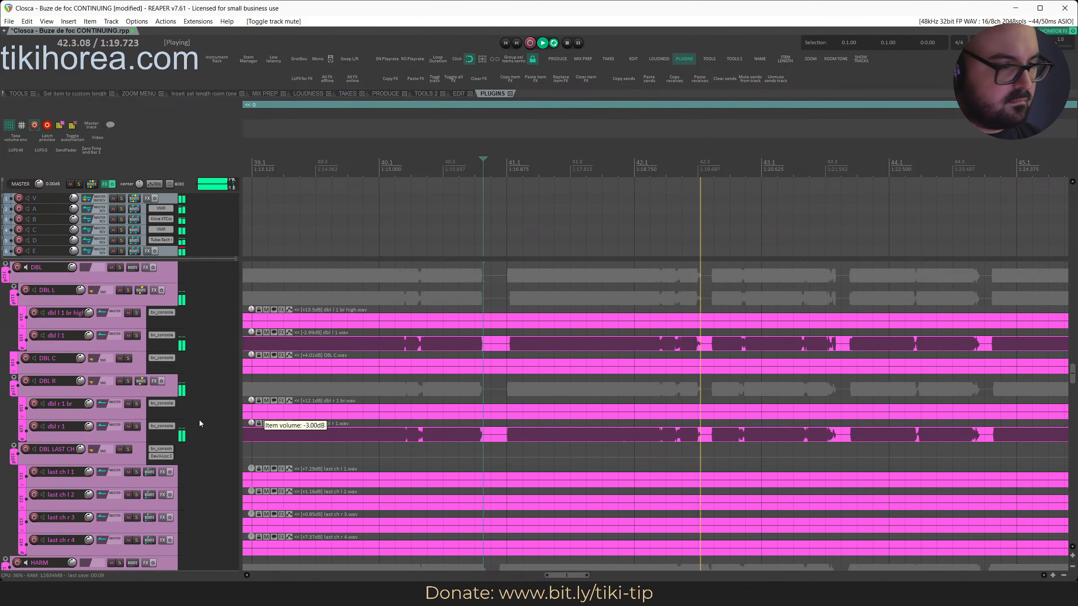
{"action": "left_click", "coordinate": [124, 336]}
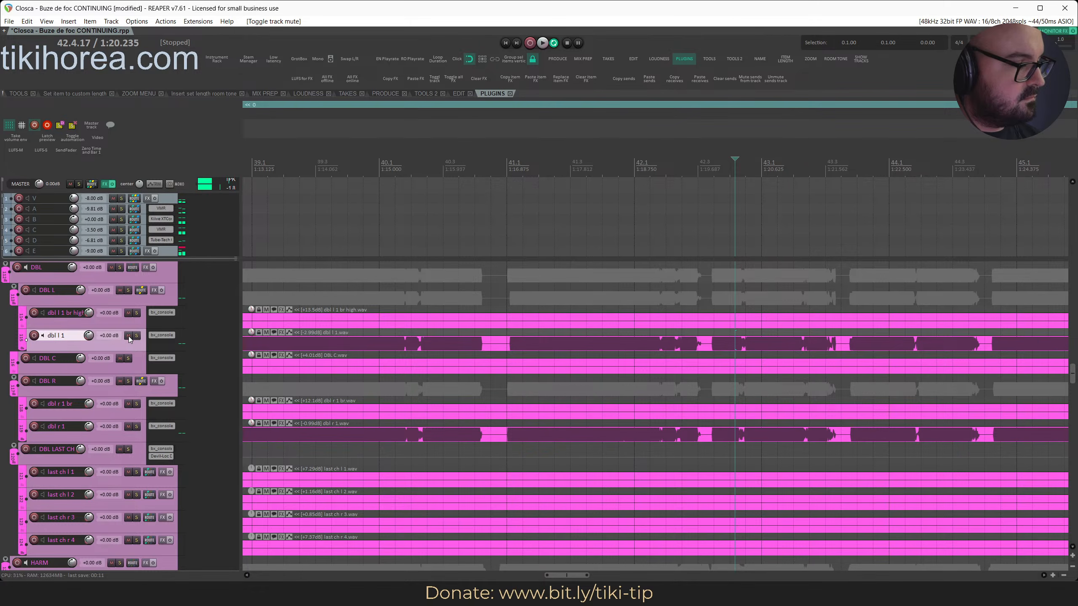
{"action": "left_click", "coordinate": [128, 336]}
{"action": "left_click", "coordinate": [123, 430]}
{"action": "left_click", "coordinate": [128, 427]}
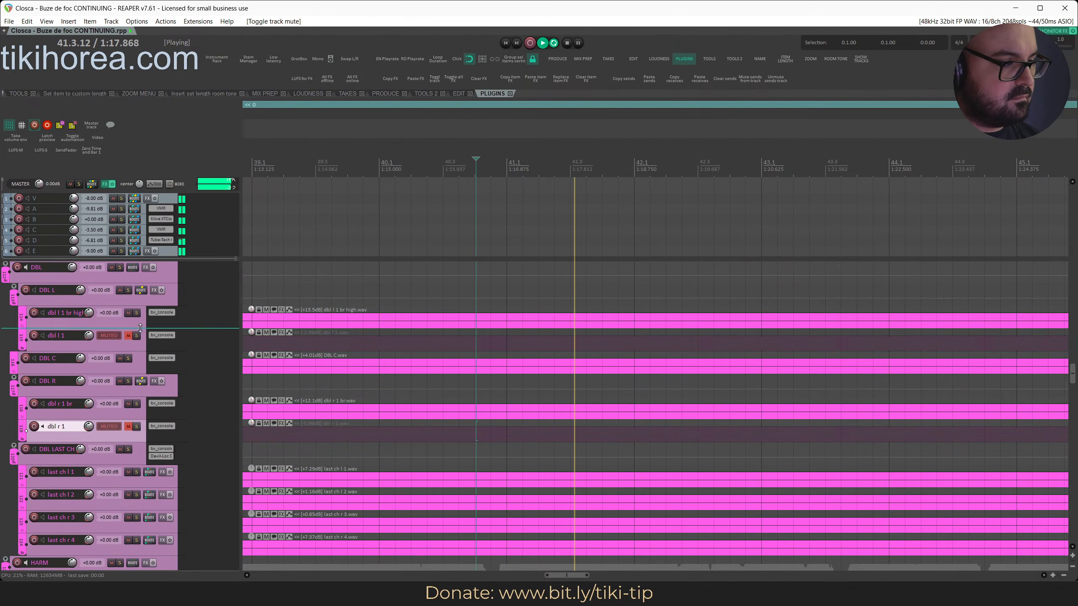
{"action": "key", "text": "space"}
{"action": "left_click", "coordinate": [128, 335]}
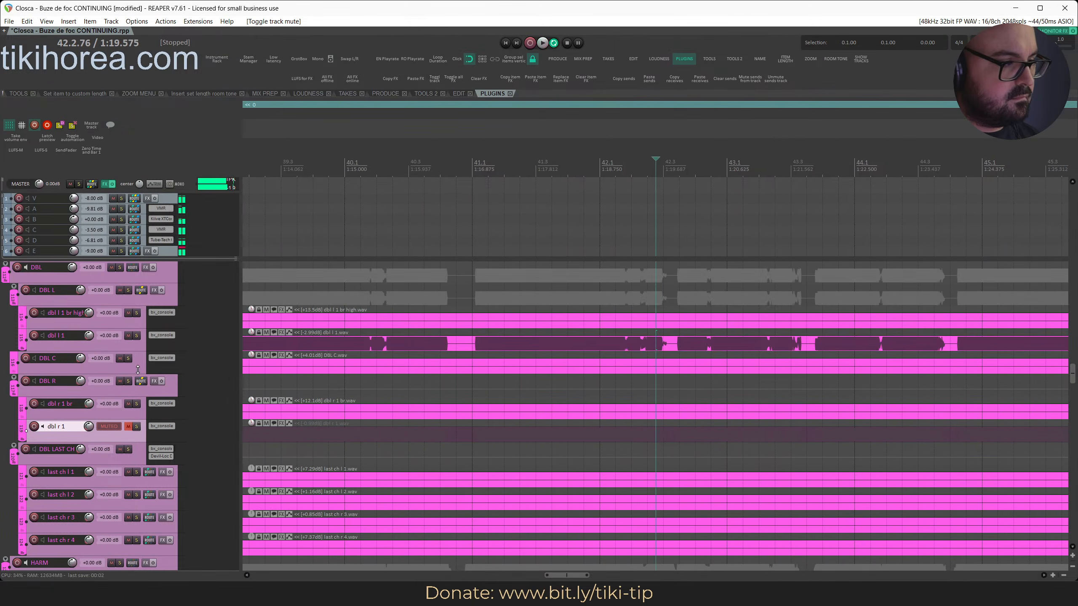
{"action": "left_click", "coordinate": [126, 428]}
Mute the dist, quadravox and nuke tracks and replay from about bar 41
{"action": "scroll", "coordinate": [129, 427], "scroll_direction": "up", "scroll_amount": 10}
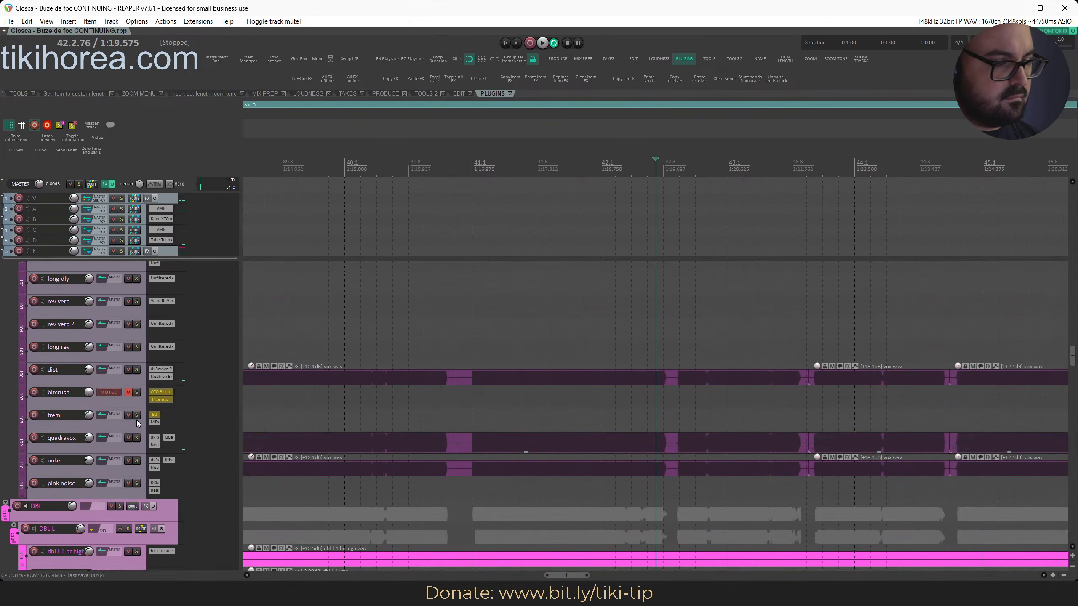
{"action": "scroll", "coordinate": [138, 411], "scroll_direction": "up", "scroll_amount": 2}
{"action": "scroll", "coordinate": [138, 410], "scroll_direction": "down", "scroll_amount": 1}
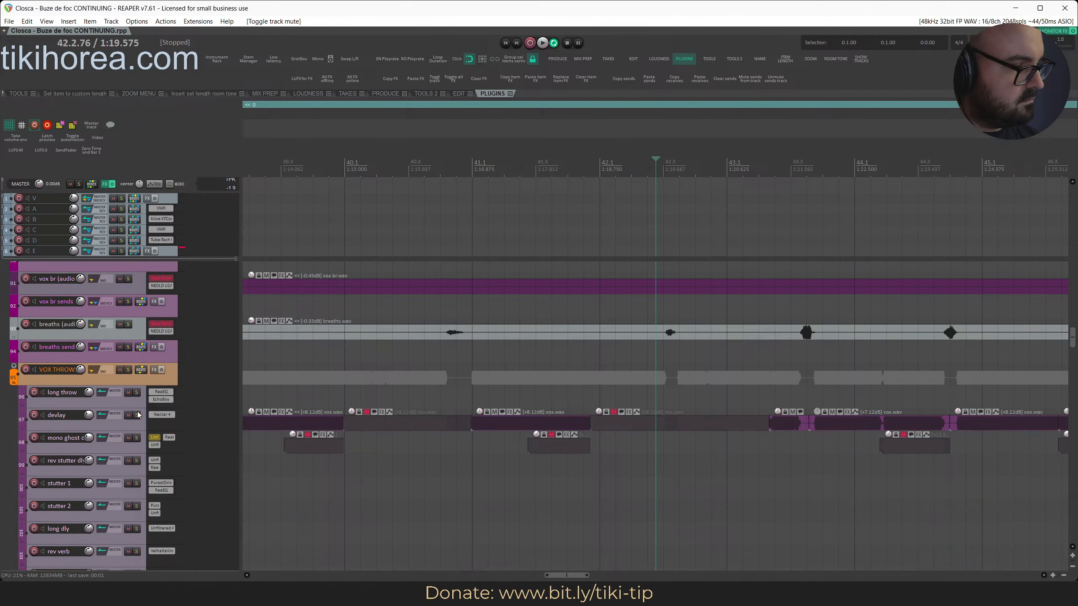
{"action": "scroll", "coordinate": [279, 396], "scroll_direction": "down", "scroll_amount": 3}
{"action": "scroll", "coordinate": [380, 331], "scroll_direction": "down", "scroll_amount": 3}
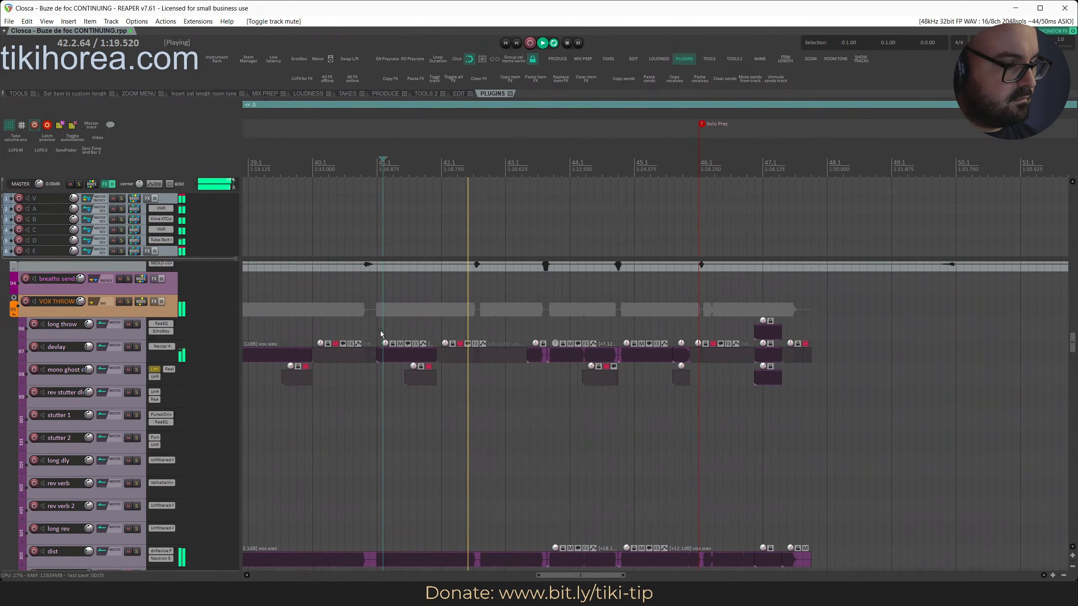
{"action": "scroll", "coordinate": [380, 330], "scroll_direction": "down", "scroll_amount": 3}
{"action": "left_click", "coordinate": [128, 495]}
{"action": "scroll", "coordinate": [138, 485], "scroll_direction": "down", "scroll_amount": 4}
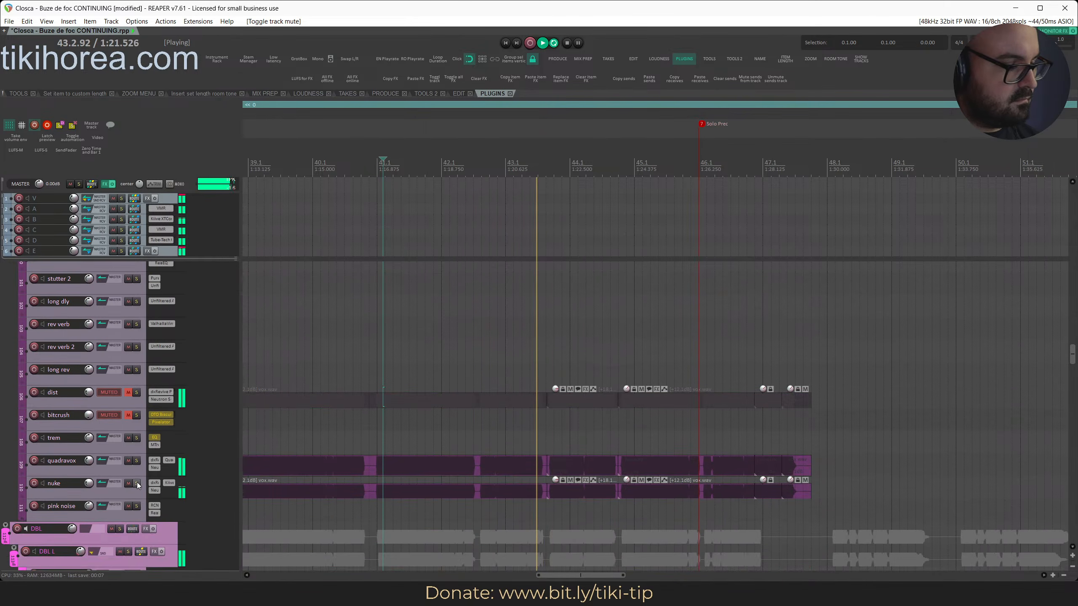
{"action": "left_click_drag", "start_coordinate": [128, 460], "coordinate": [128, 483]}
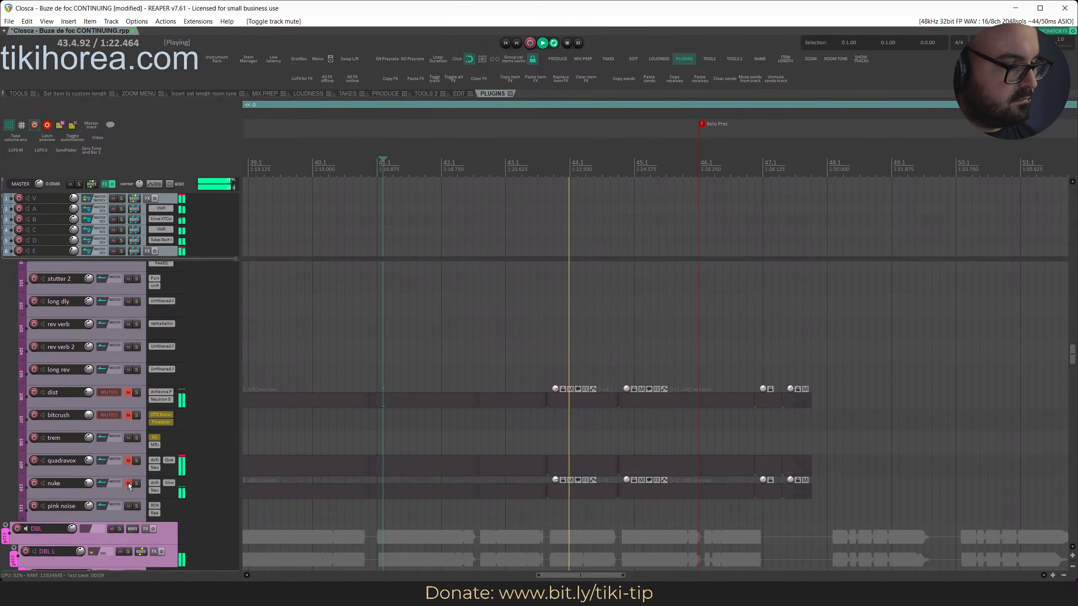
{"action": "left_click", "coordinate": [381, 156]}
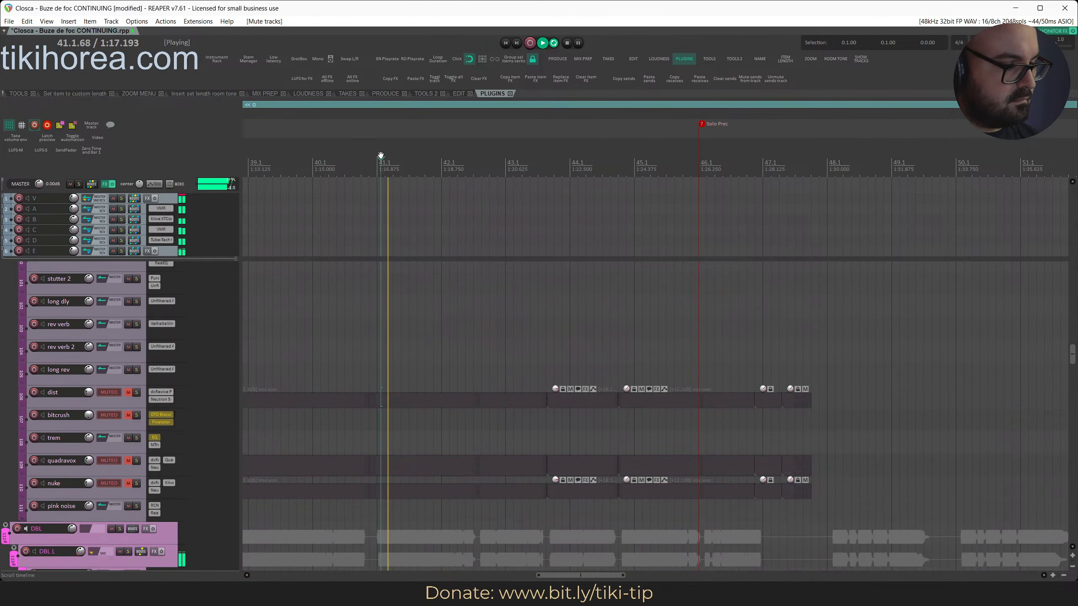
Unmute the dist track during playback, stop, and unmute the quadravox and nuke tracks
{"action": "left_click", "coordinate": [128, 392]}
{"action": "key", "text": "space"}
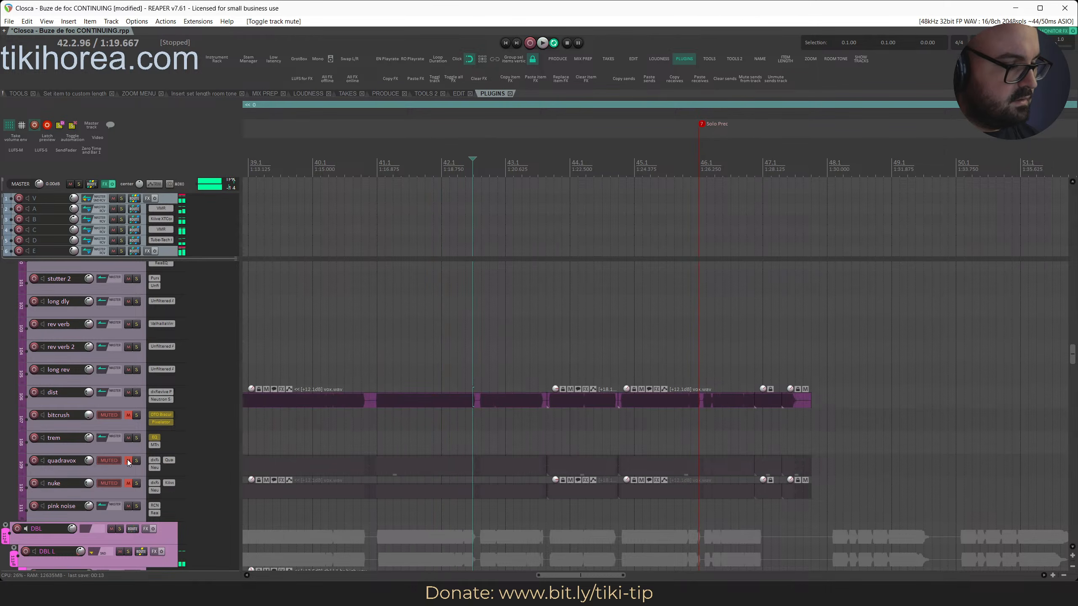
{"action": "left_click", "coordinate": [128, 460]}
{"action": "left_click", "coordinate": [126, 485]}
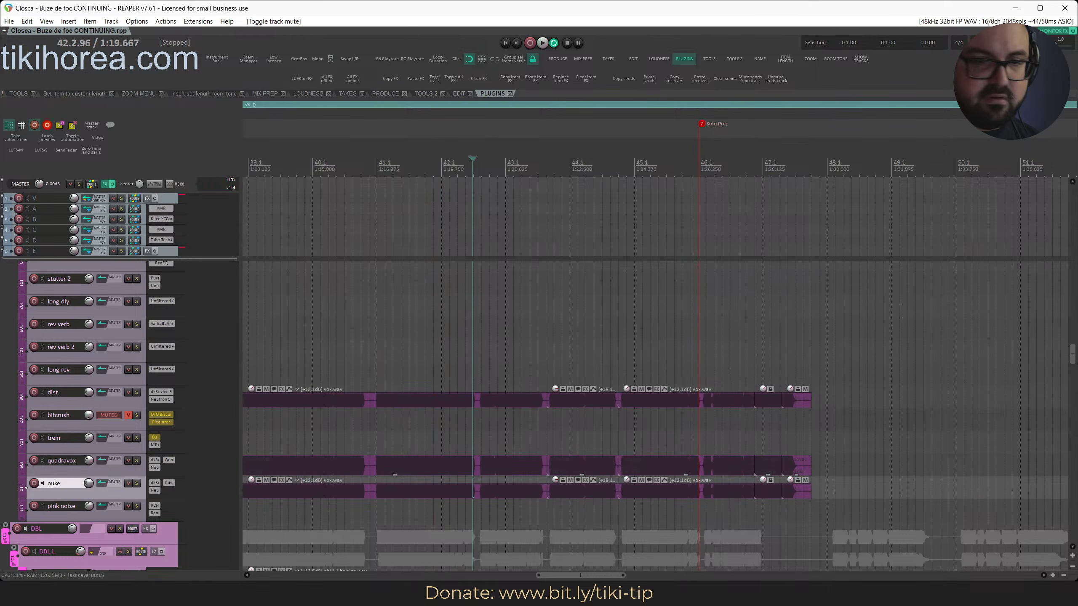
Play the OCTAVES folder's tracks from just before bar 41, replaying the passage leading into bar 42
{"action": "left_click_drag", "start_coordinate": [1076, 362], "coordinate": [1069, 407]}
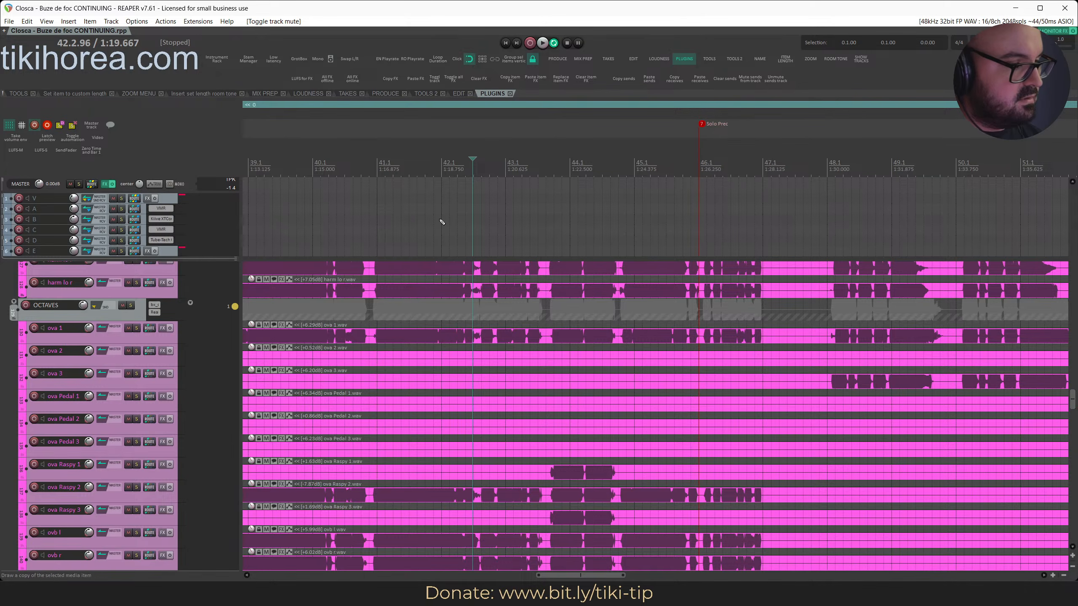
{"action": "scroll", "coordinate": [395, 359], "scroll_direction": "down", "scroll_amount": 3}
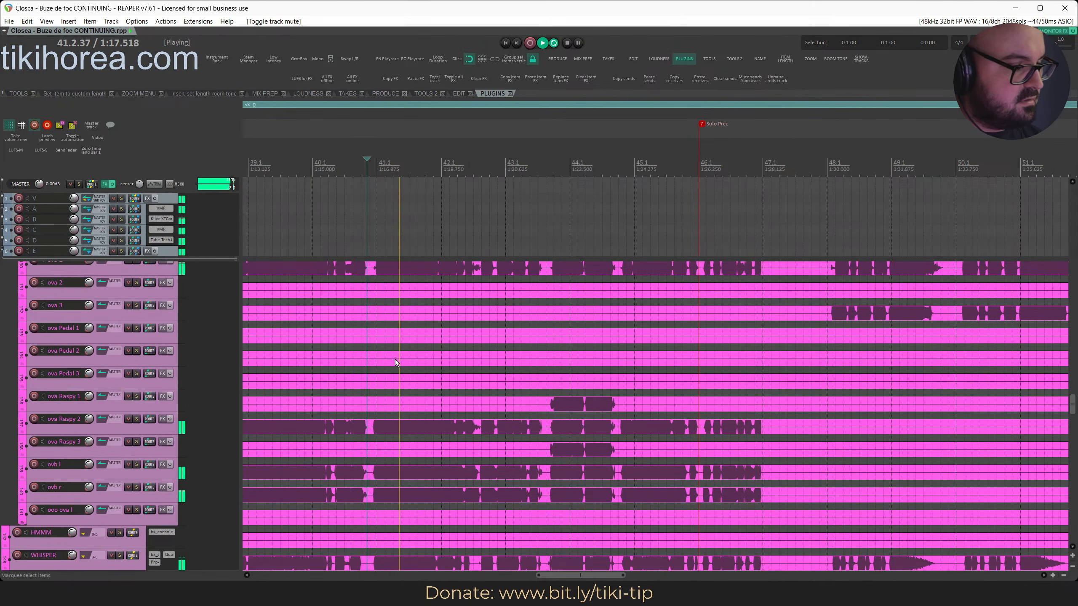
{"action": "scroll", "coordinate": [395, 359], "scroll_direction": "up", "scroll_amount": 3}
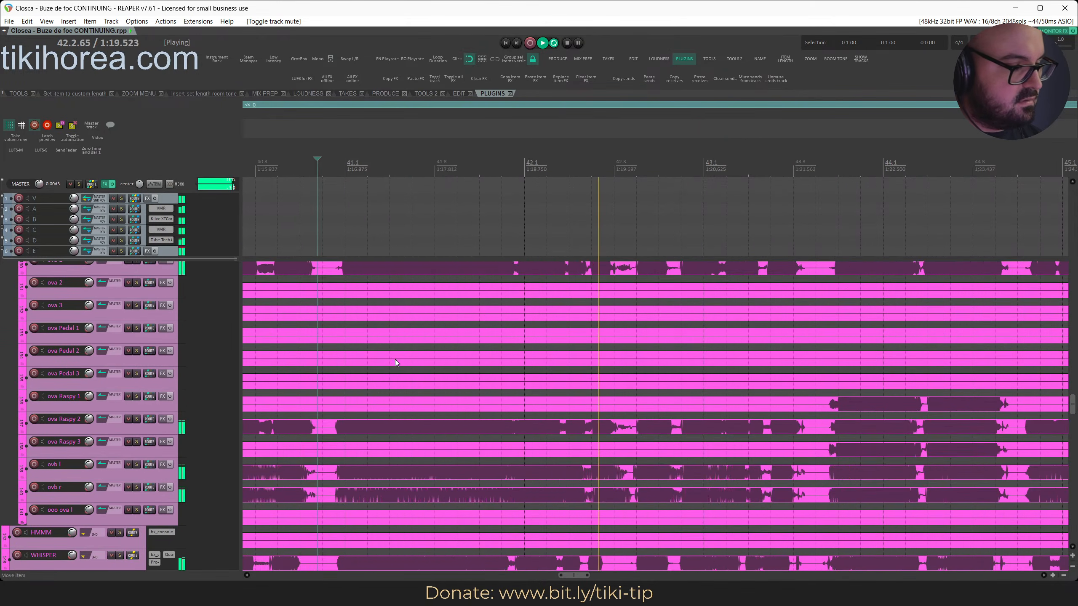
{"action": "left_click", "coordinate": [456, 169]}
{"action": "scroll", "coordinate": [456, 170], "scroll_direction": "up", "scroll_amount": 3}
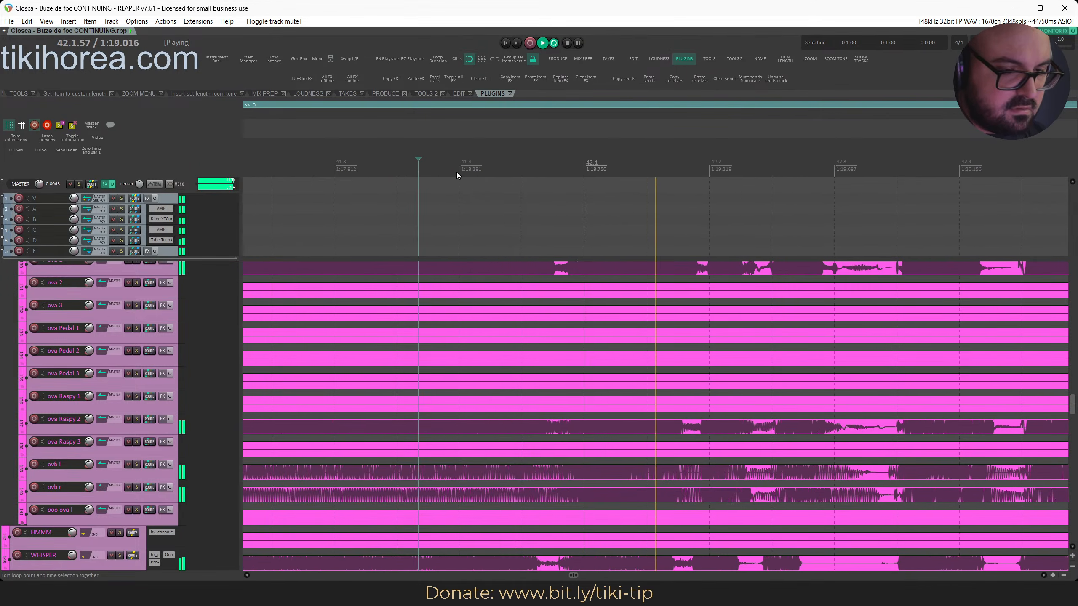
{"action": "key", "text": "space"}
Audition the passage around bar 42 with the ova Raspy 2 track muted, and unmute it
{"action": "left_click", "coordinate": [128, 419]}
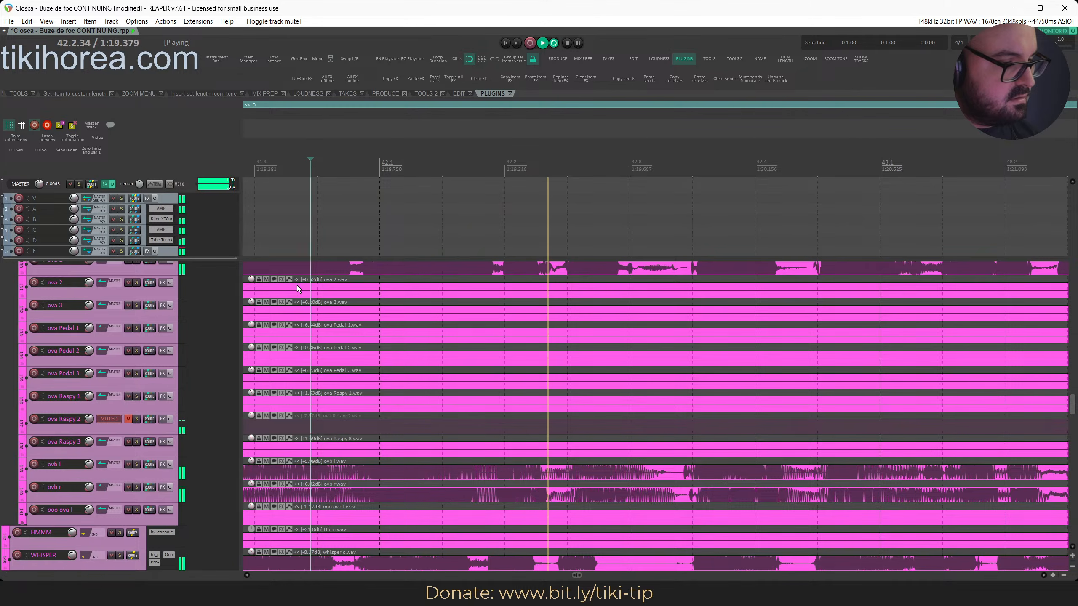
{"action": "key", "text": "space"}
{"action": "left_click", "coordinate": [128, 419]}
{"action": "scroll", "coordinate": [127, 297], "scroll_direction": "up", "scroll_amount": 1}
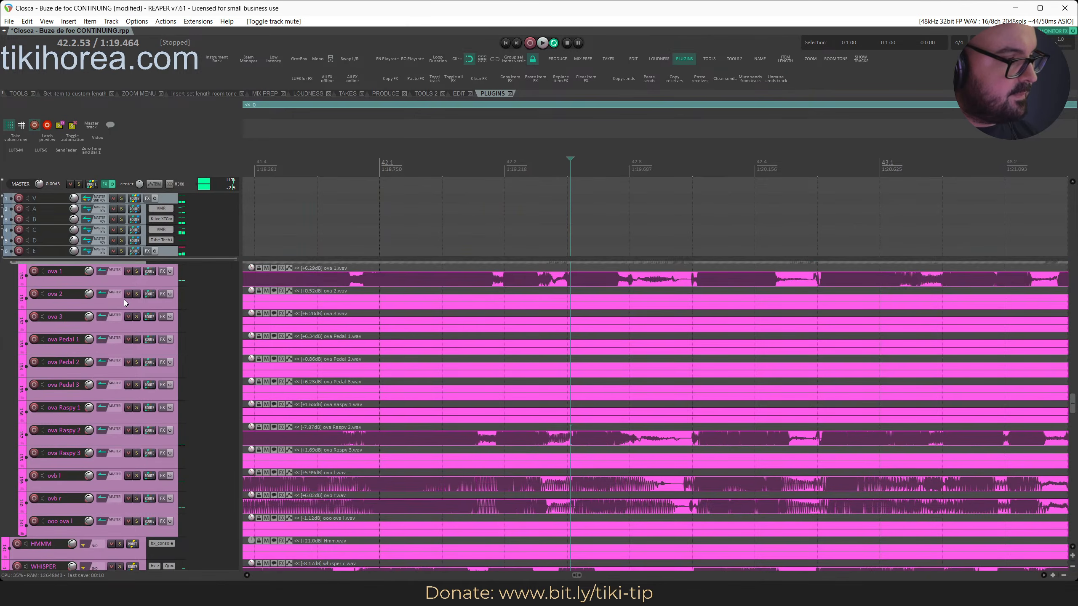
Audition the passage around bar 42 with the ova 1 track muted, and unmute it
{"action": "left_click", "coordinate": [128, 271]}
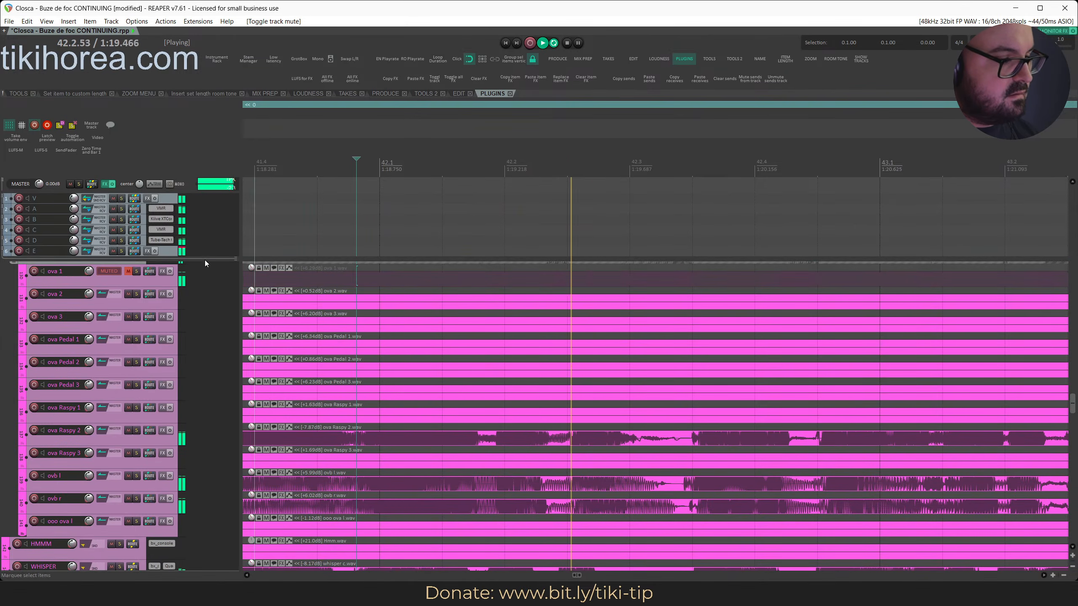
{"action": "key", "text": "space"}
{"action": "key", "text": "space"}
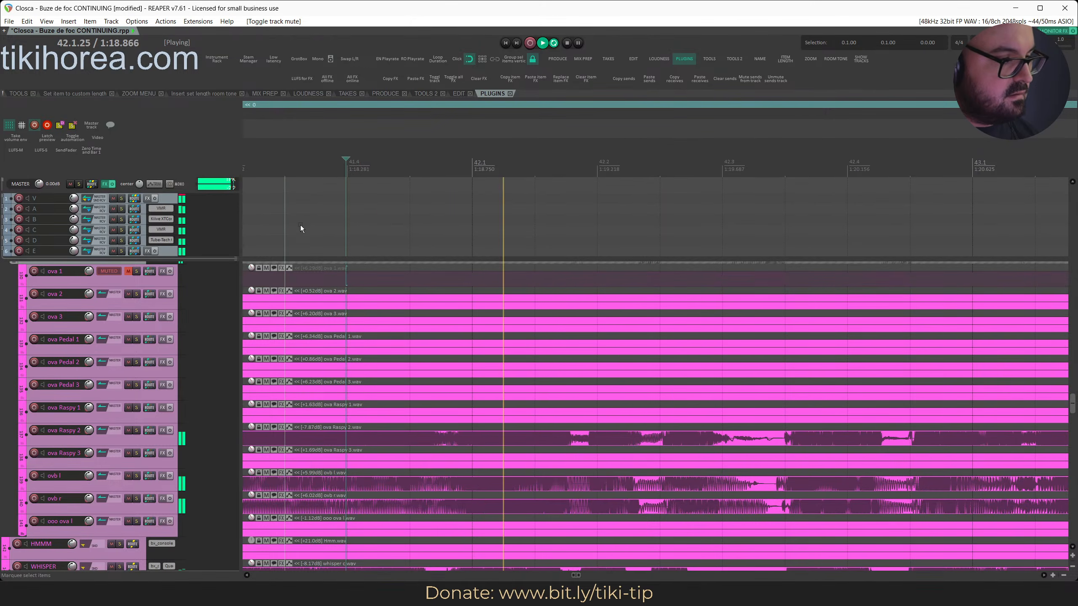
{"action": "key", "text": "space"}
{"action": "left_click", "coordinate": [129, 272]}
Save the project, replay from just before bar 41, and select the ova 1 track
{"action": "scroll", "coordinate": [495, 342], "scroll_direction": "up", "scroll_amount": 2}
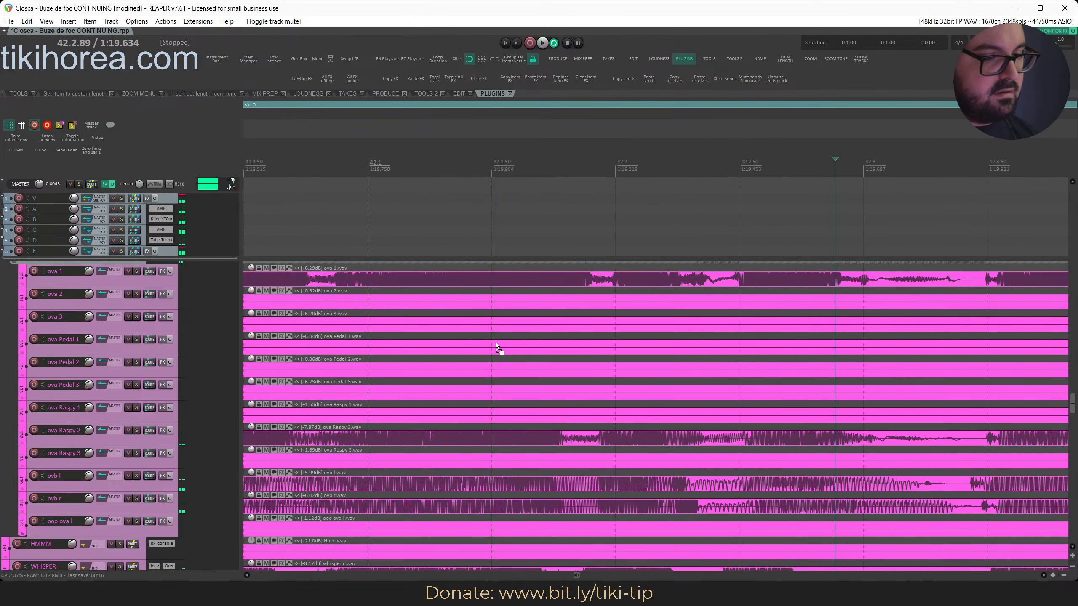
{"action": "scroll", "coordinate": [495, 342], "scroll_direction": "up", "scroll_amount": 1}
{"action": "scroll", "coordinate": [495, 342], "scroll_direction": "down", "scroll_amount": 10}
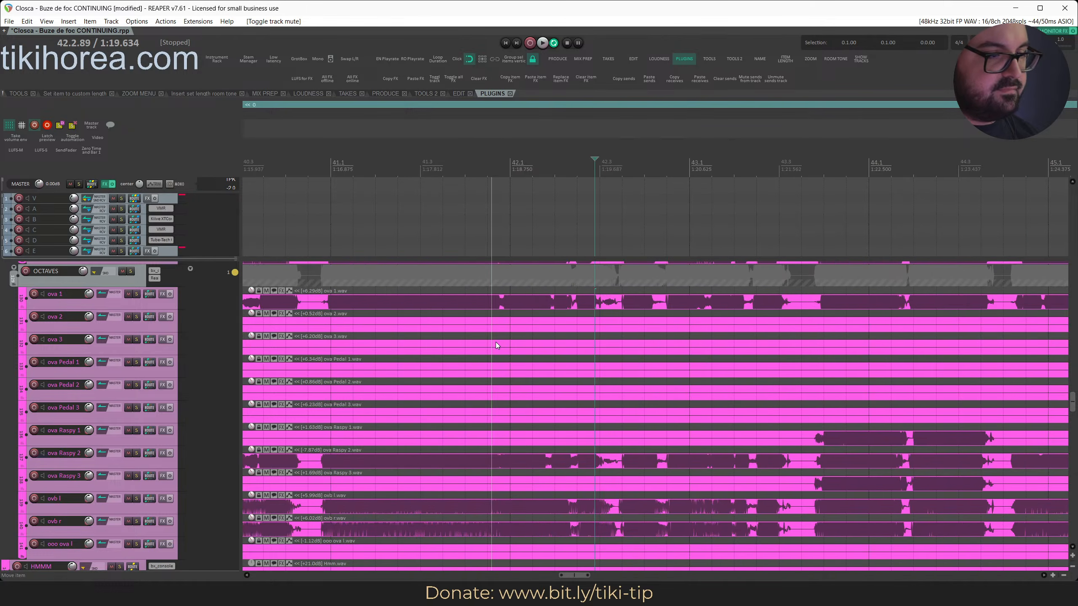
{"action": "key", "text": "ctrl+s"}
{"action": "left_click", "coordinate": [412, 174]}
{"action": "key", "text": "space"}
{"action": "key", "text": "space"}
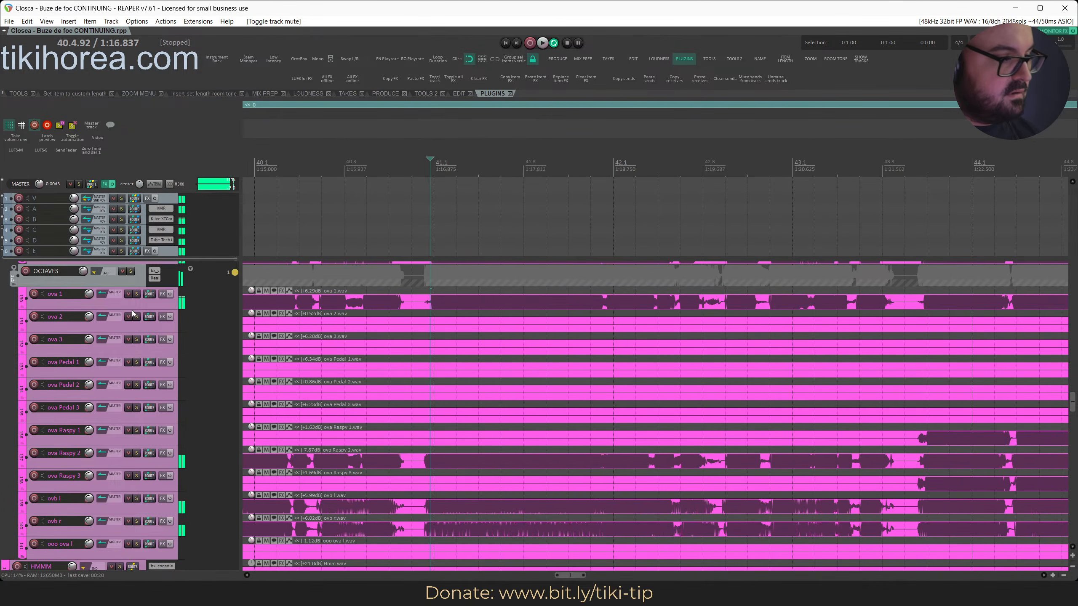
{"action": "left_click", "coordinate": [131, 303]}
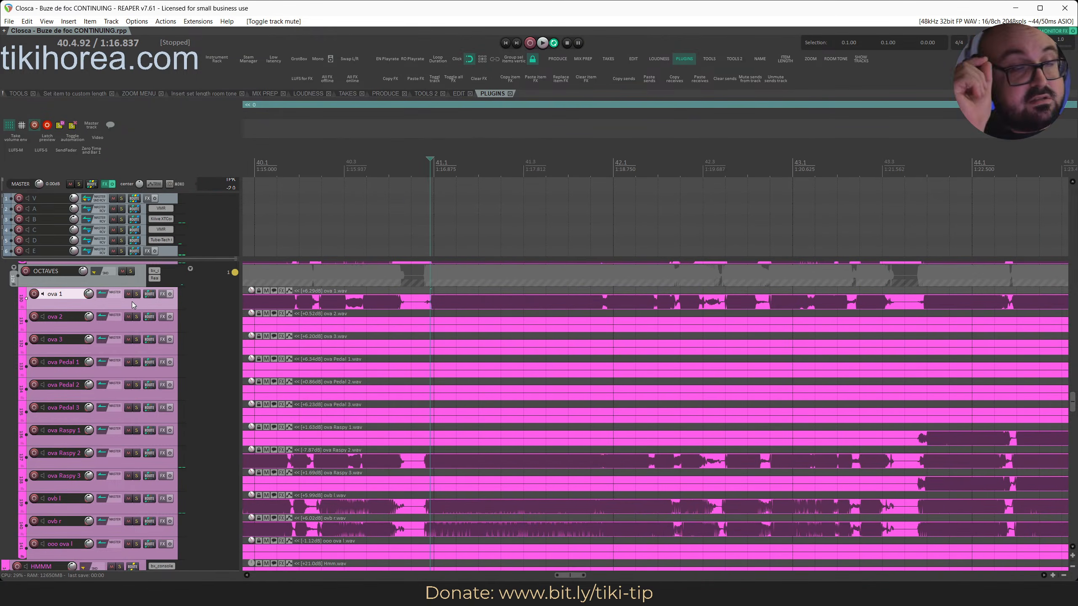
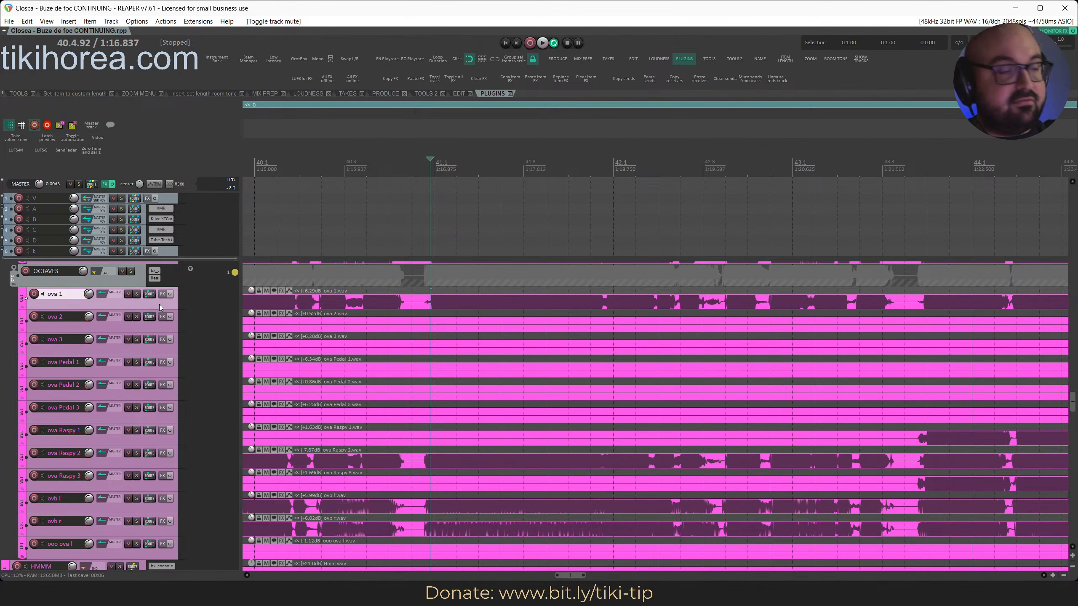
Audition the ova 1 track in solo, clear the solo, and replay from just before bar 42
{"action": "key", "text": "s"}
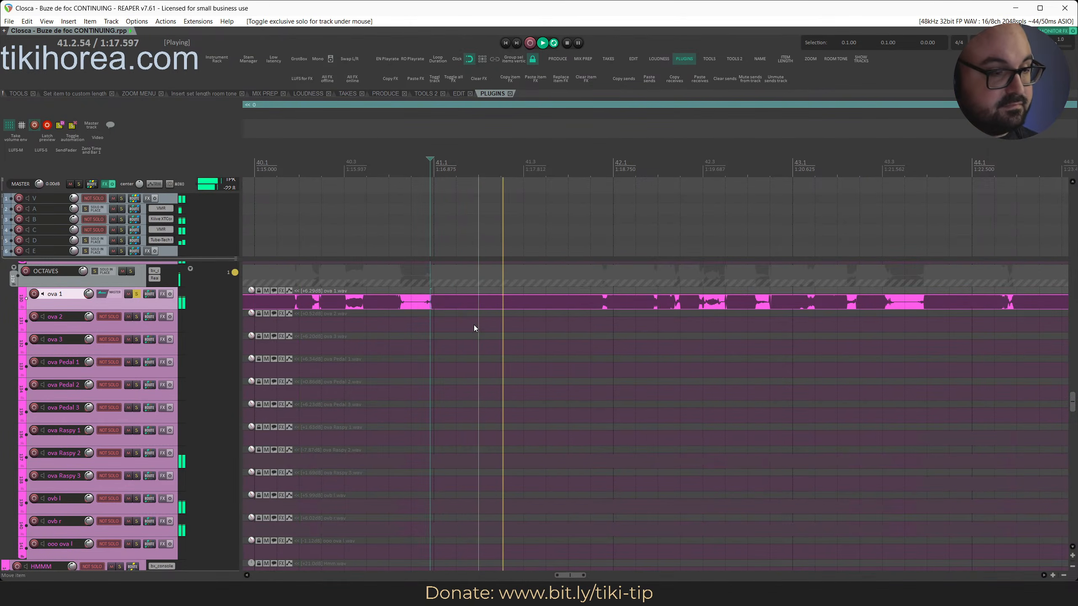
{"action": "key", "text": "shift+F6"}
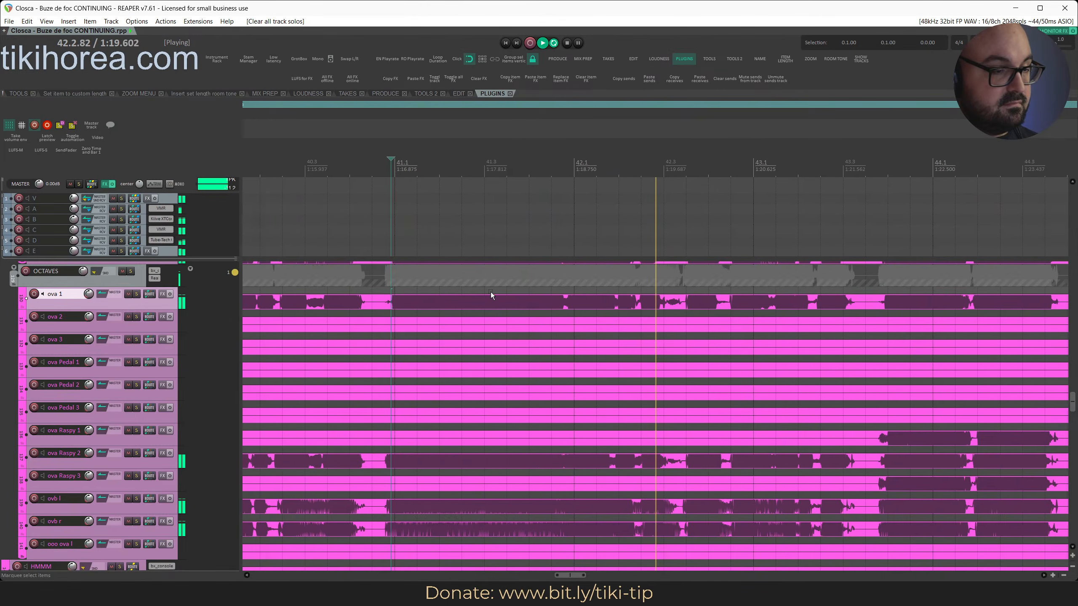
{"action": "left_click", "coordinate": [511, 154]}
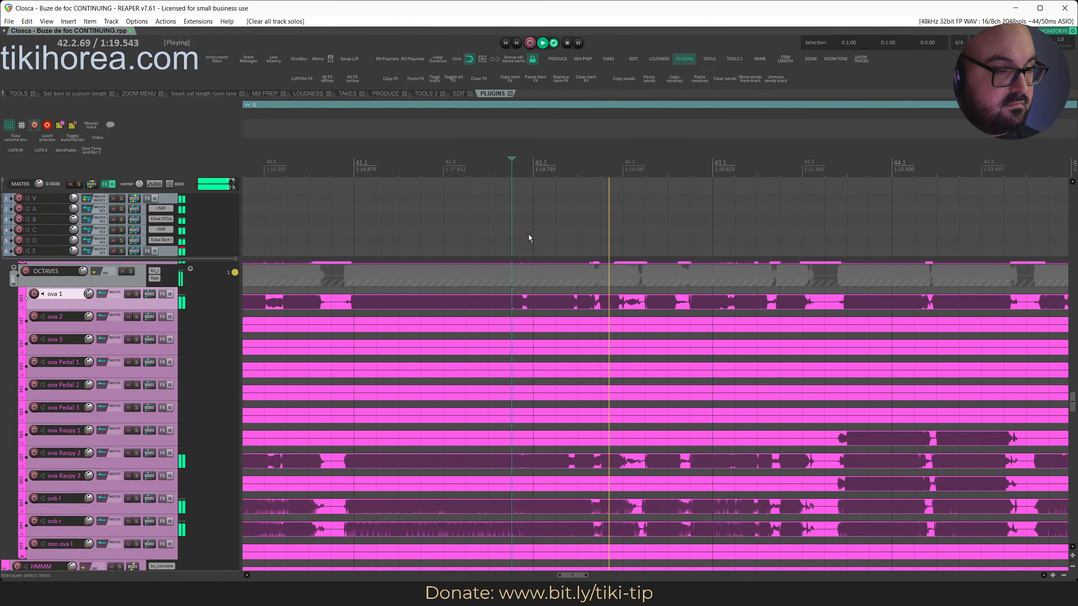
Mute a short section of the ova 1 vocal item just after bar 42
{"action": "scroll", "coordinate": [528, 235], "scroll_direction": "up", "scroll_amount": 4}
{"action": "key", "text": "space"}
{"action": "left_click_drag", "start_coordinate": [473, 303], "coordinate": [518, 311]}
{"action": "key", "text": "m"}
{"action": "scroll", "coordinate": [267, 170], "scroll_direction": "left", "scroll_amount": 3}
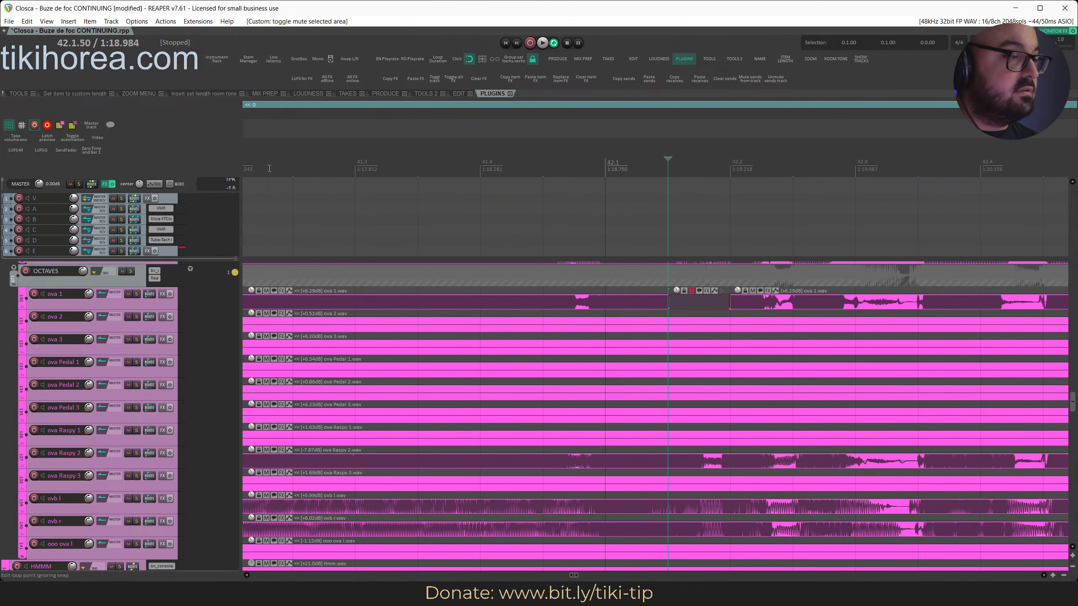
Replay from the middle of bar 41 to check the muted ova 1 section, and save the project
{"action": "scroll", "coordinate": [270, 169], "scroll_direction": "down", "scroll_amount": 3}
{"action": "key", "text": "space"}
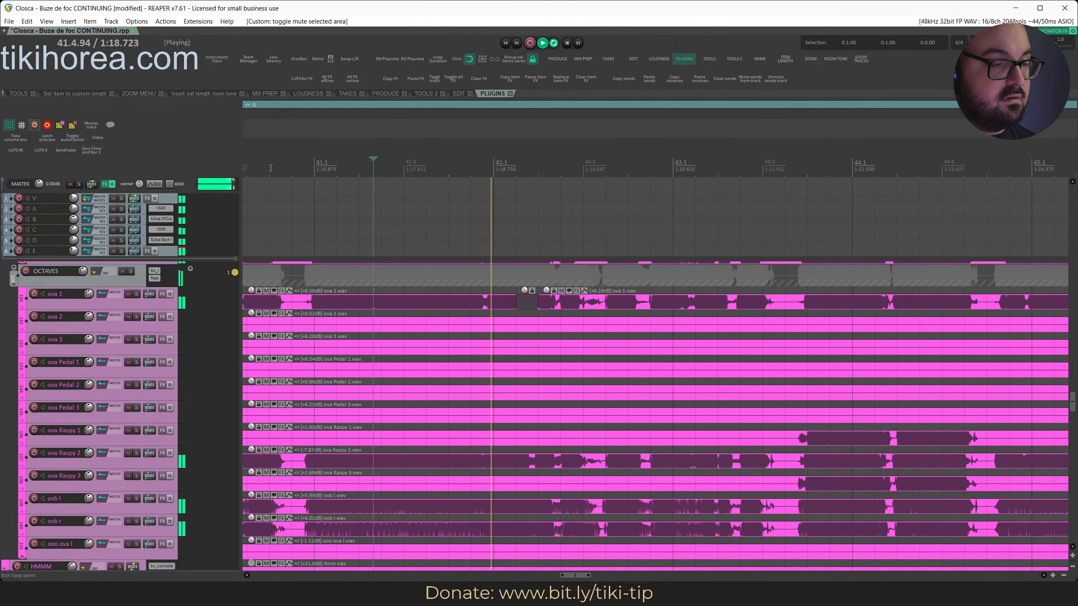
{"action": "scroll", "coordinate": [271, 168], "scroll_direction": "down", "scroll_amount": 5}
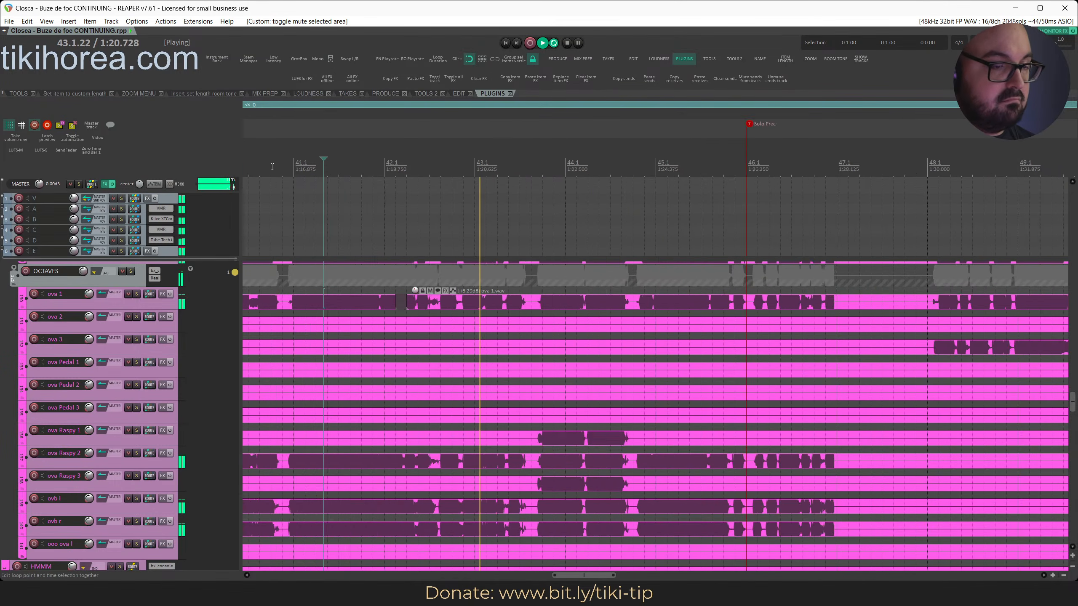
{"action": "key", "text": "ctrl+s"}
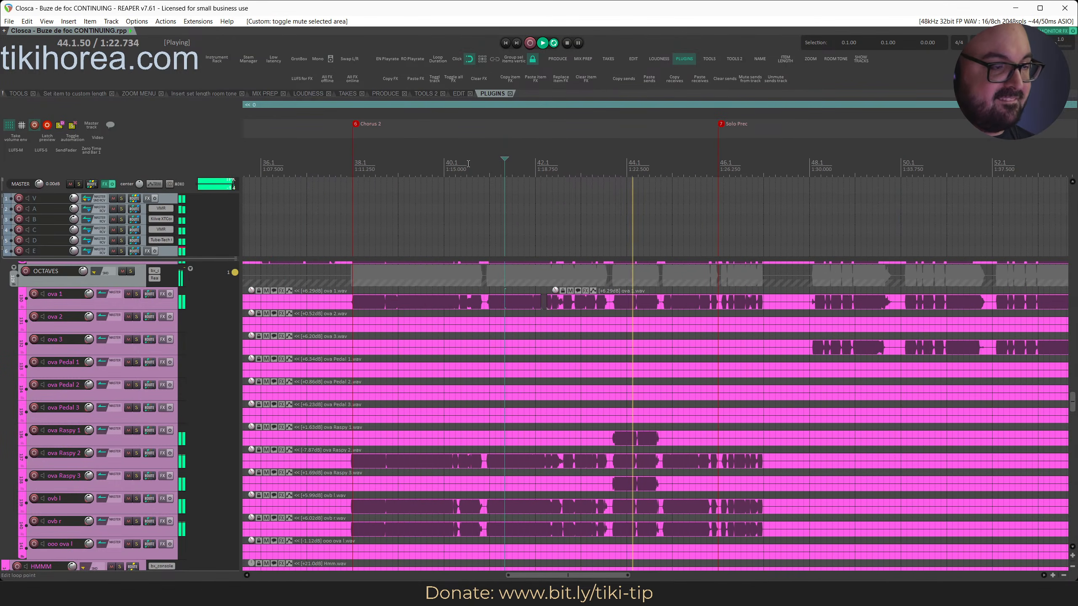
Replay the passage from around bar 40 while toggling exclusive solo near the harmony vocals, and save the project
{"action": "left_click", "coordinate": [472, 225]}
{"action": "scroll", "coordinate": [500, 234], "scroll_direction": "up", "scroll_amount": 4}
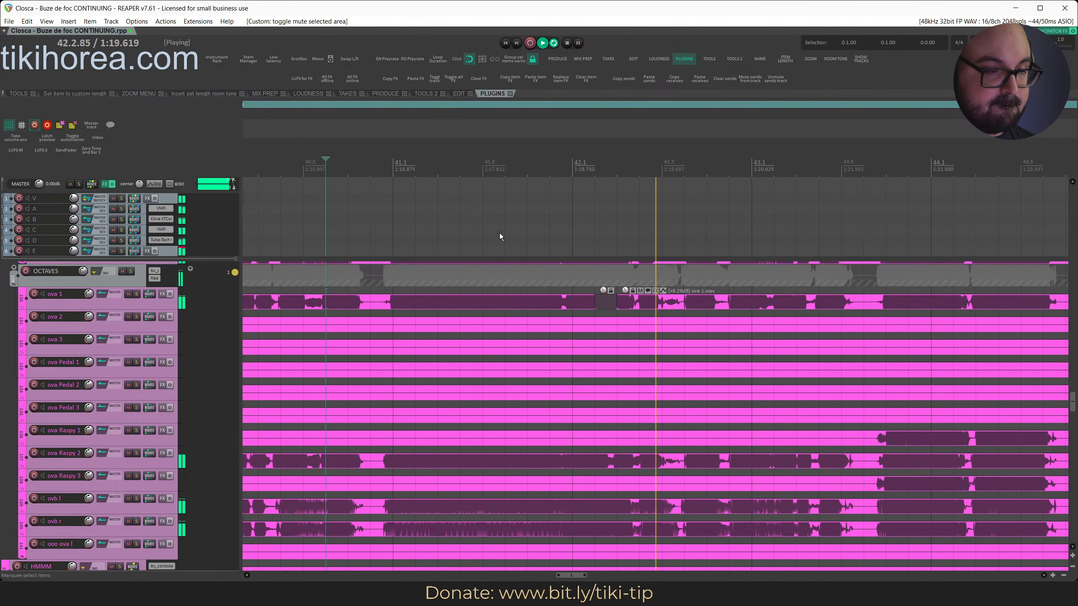
{"action": "scroll", "coordinate": [500, 235], "scroll_direction": "down", "scroll_amount": 4}
{"action": "scroll", "coordinate": [539, 356], "scroll_direction": "up", "scroll_amount": 2}
{"action": "scroll", "coordinate": [538, 355], "scroll_direction": "up", "scroll_amount": 2}
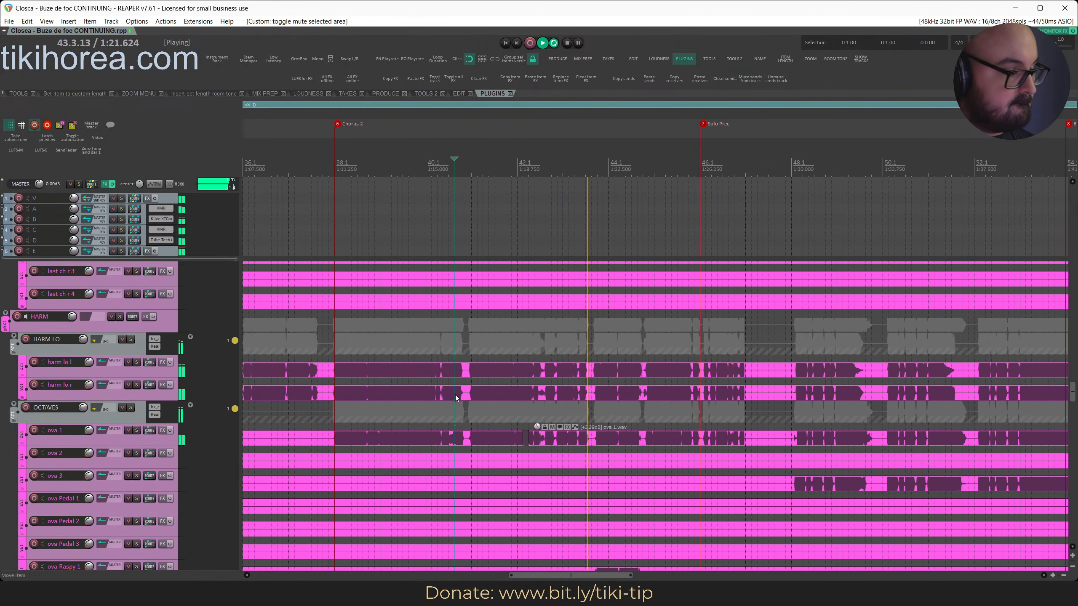
{"action": "key", "text": "s"}
{"action": "key", "text": "s"}
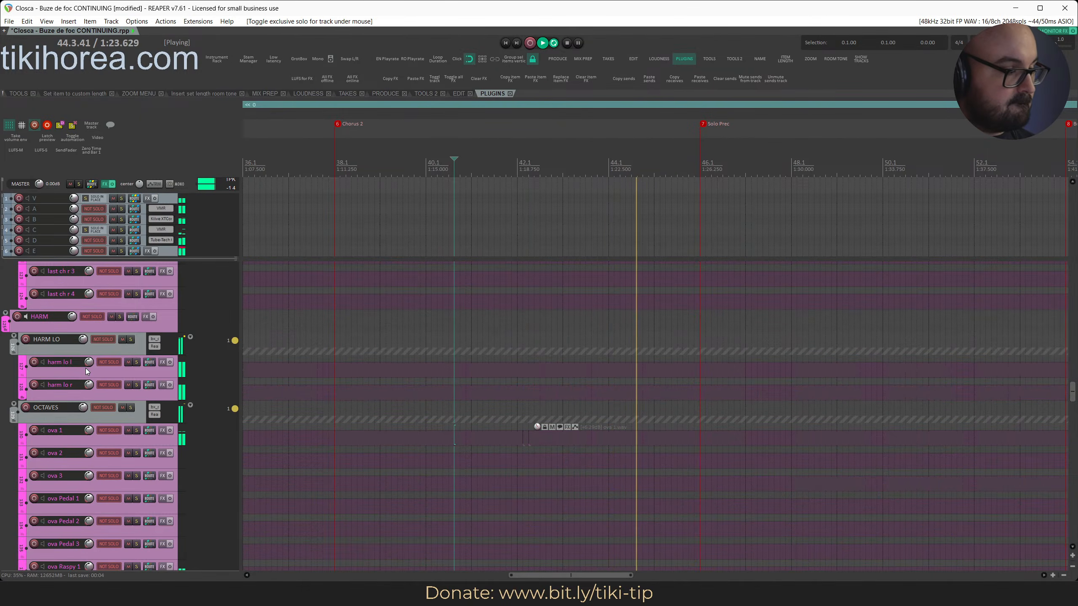
{"action": "key", "text": "s"}
{"action": "key", "text": "ctrl+s"}
Audition the E bus in solo from around bar 45, and clear the solo
{"action": "scroll", "coordinate": [110, 356], "scroll_direction": "up", "scroll_amount": 9}
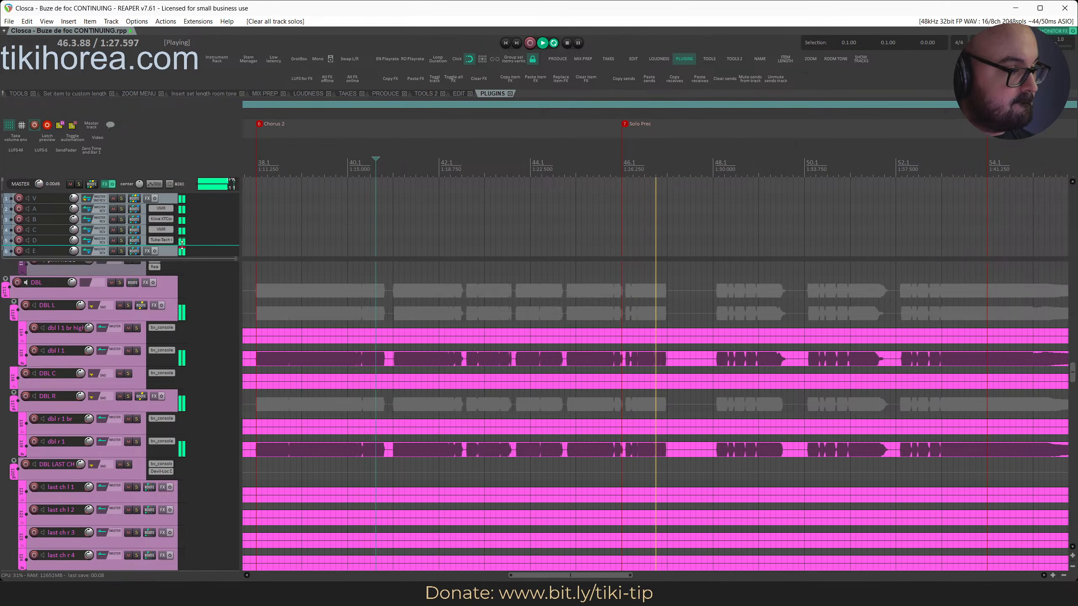
{"action": "key", "text": "s"}
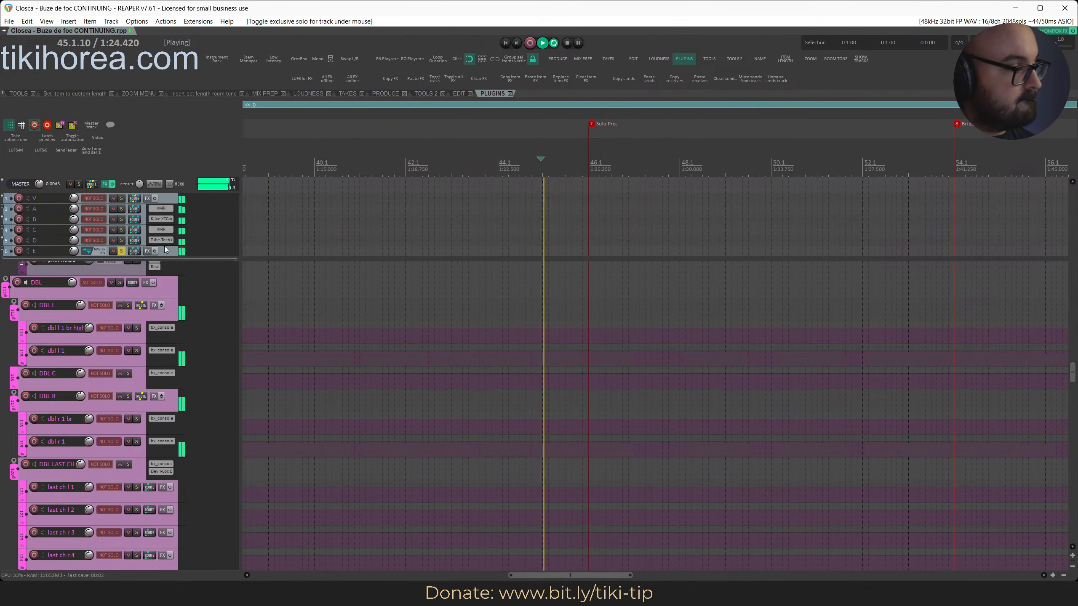
{"action": "key", "text": "alt+s"}
Solo the Ampex slap track in the DELAYS folder and enlarge the tracks' height
{"action": "scroll", "coordinate": [111, 420], "scroll_direction": "down", "scroll_amount": 15}
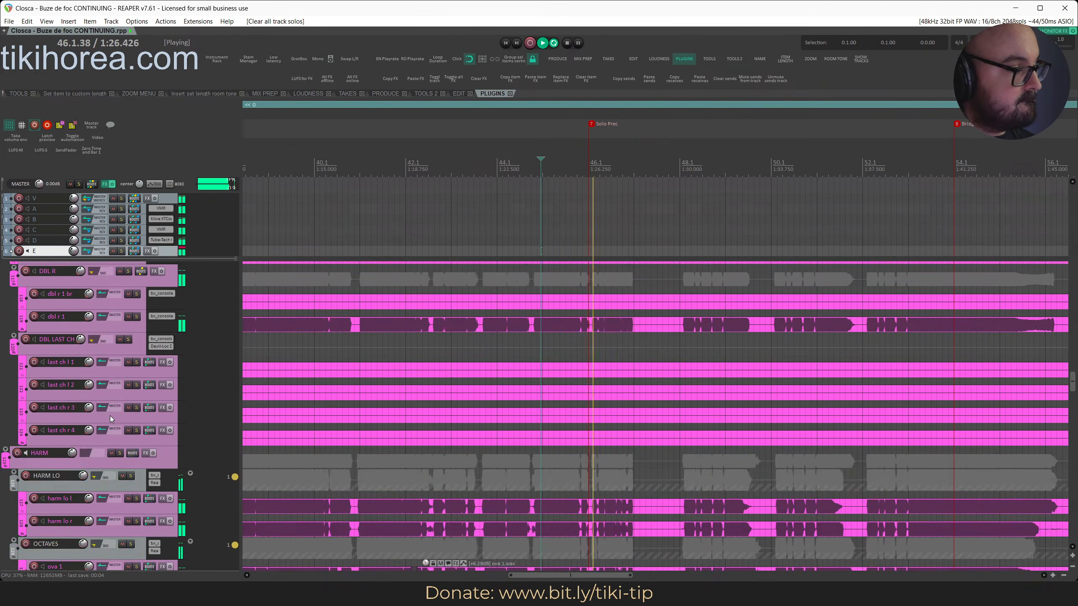
{"action": "scroll", "coordinate": [109, 415], "scroll_direction": "down", "scroll_amount": 15}
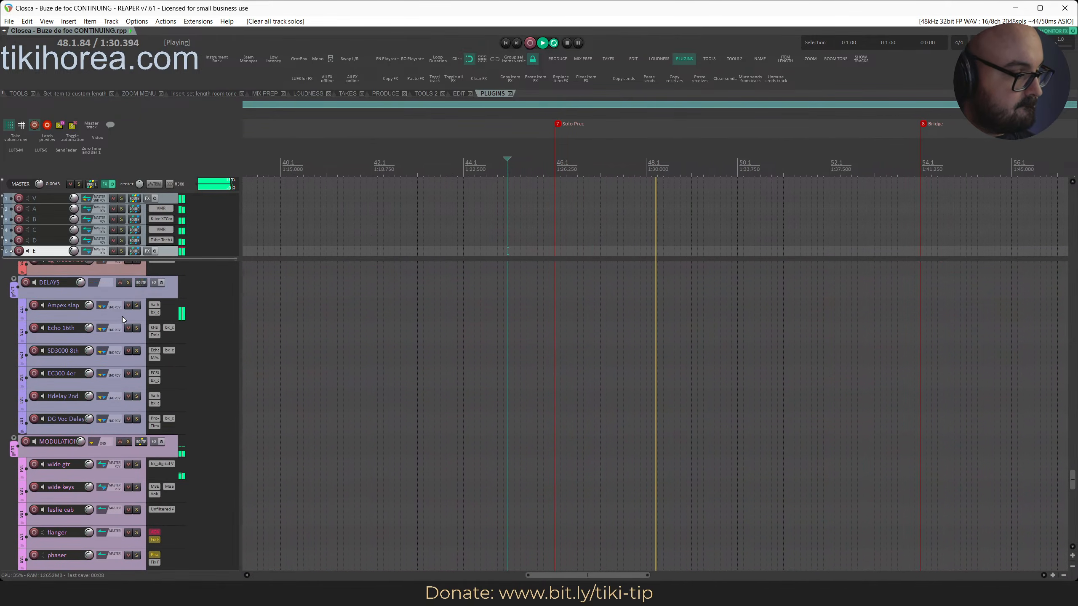
{"action": "key", "text": "alt+s"}
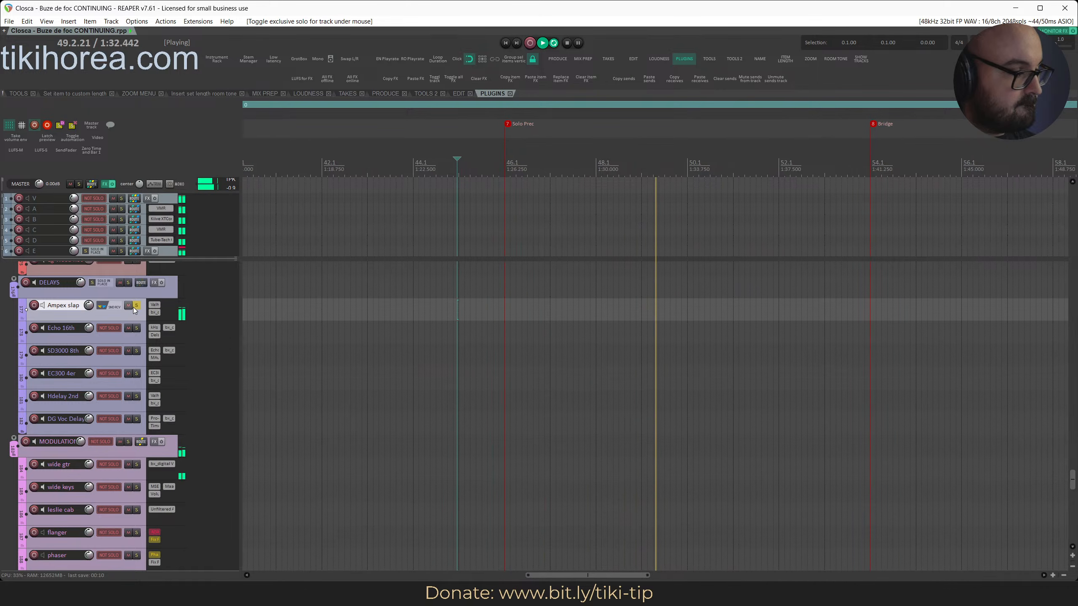
{"action": "scroll", "coordinate": [127, 318], "scroll_direction": "up", "scroll_amount": 2}
{"action": "scroll", "coordinate": [127, 317], "scroll_direction": "up", "scroll_amount": 4}
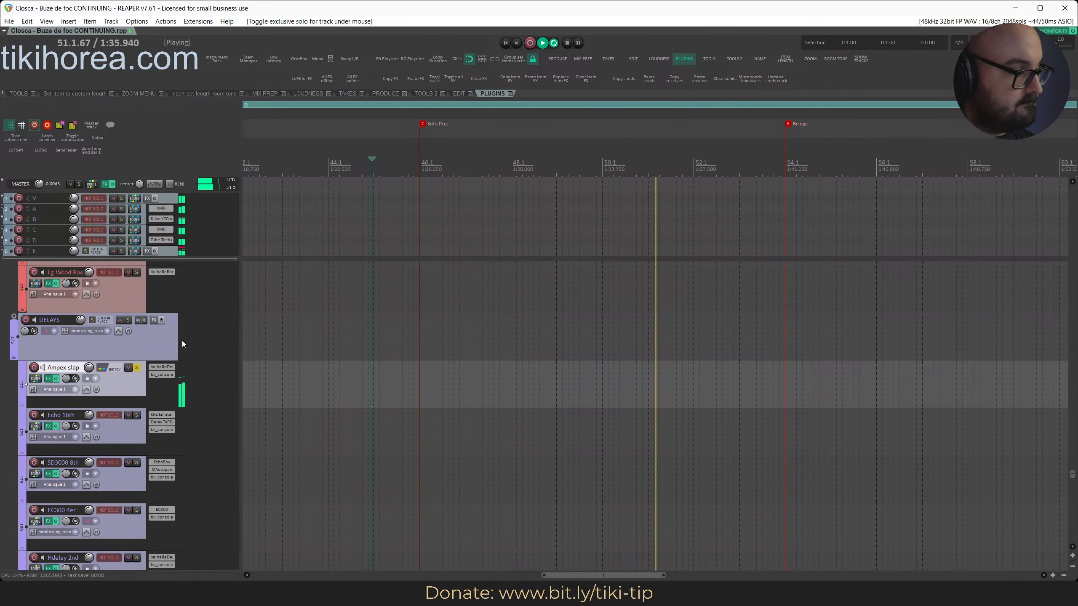
Inspect the Ampex slap track's routing and its receive from vox sends, close the routing window, and clear the solo
{"action": "key", "text": "i"}
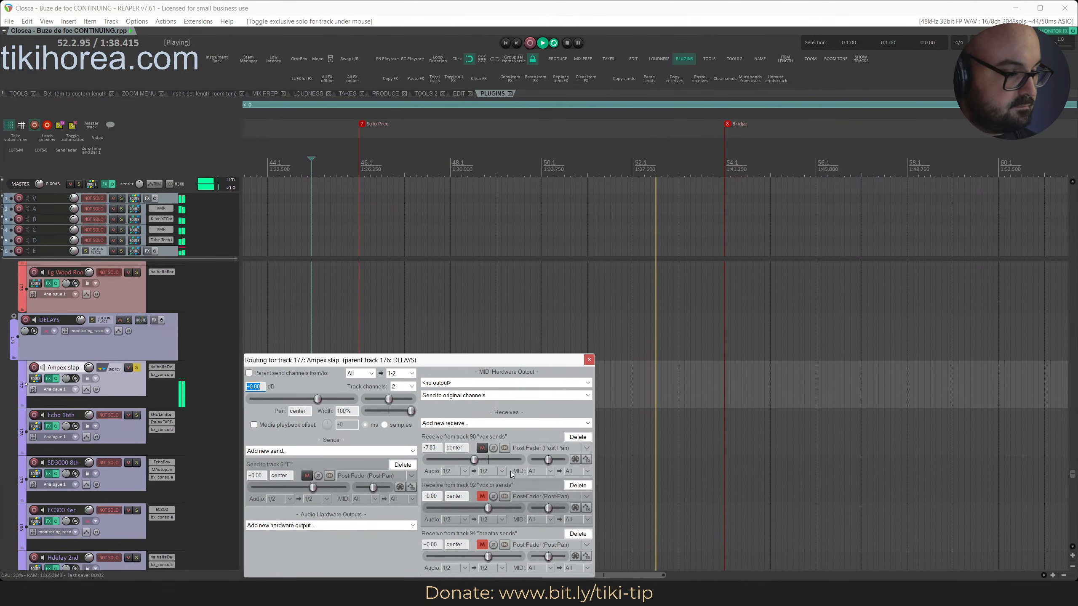
{"action": "left_click_drag", "start_coordinate": [505, 360], "coordinate": [543, 284]}
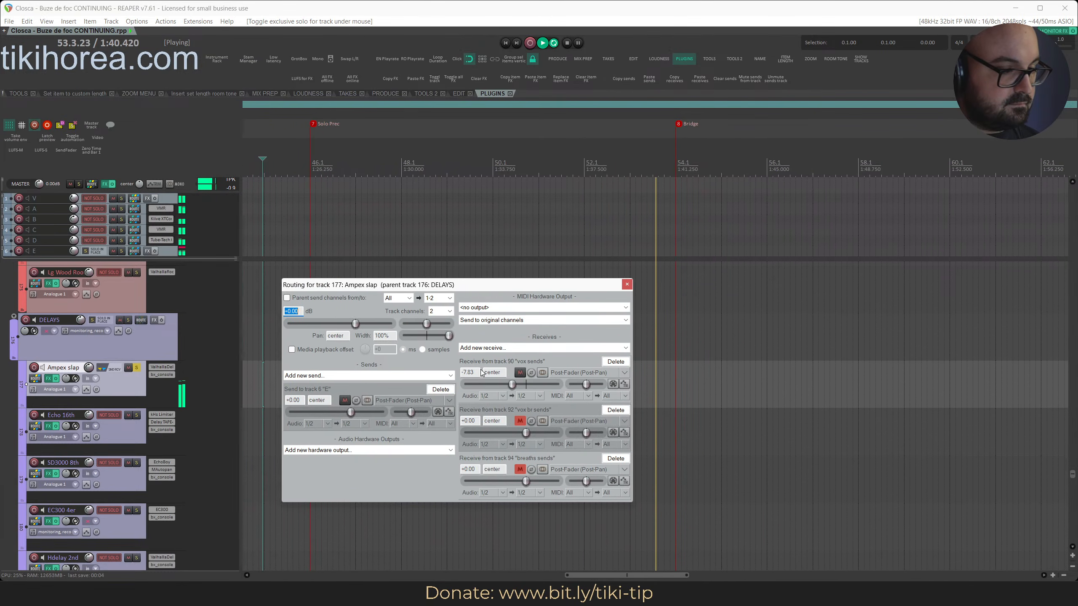
{"action": "left_click", "coordinate": [481, 373]}
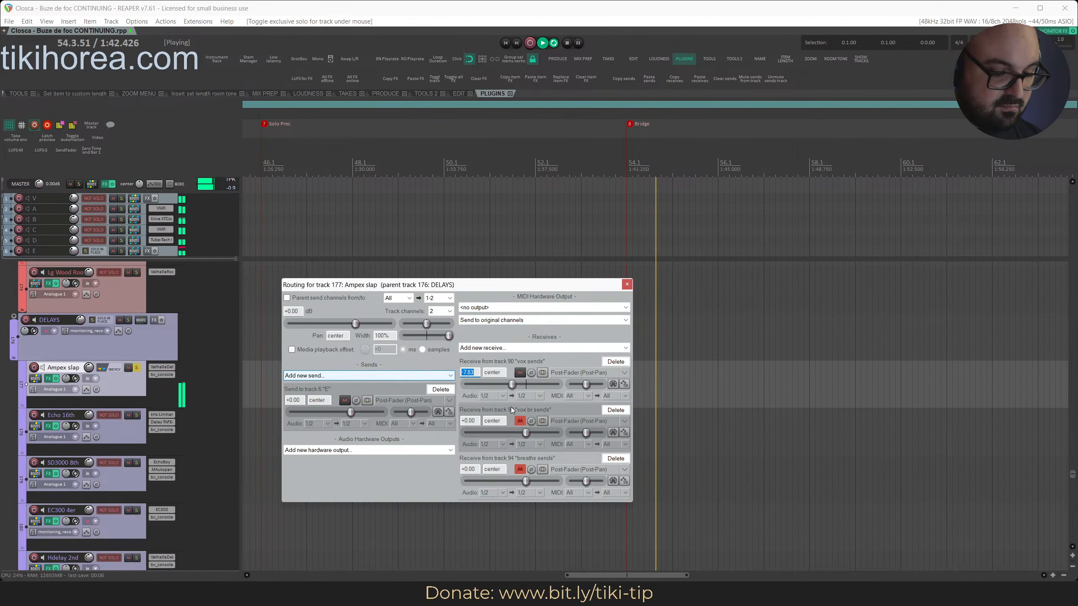
{"action": "key", "text": "Escape"}
{"action": "scroll", "coordinate": [510, 409], "scroll_direction": "down", "scroll_amount": 3}
{"action": "key", "text": "alt+s"}
{"action": "scroll", "coordinate": [506, 406], "scroll_direction": "right", "scroll_amount": 3}
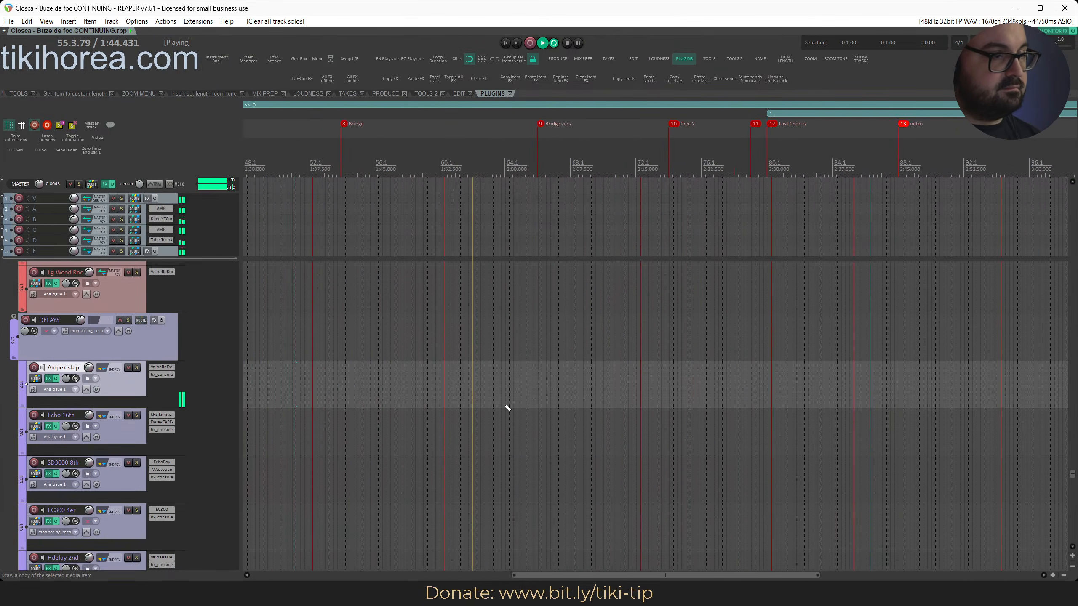
Stop playback, find the electric and acoustic guitar tracks, and play from the Bridge marker at bar 54
{"action": "key", "text": "space"}
{"action": "scroll", "coordinate": [508, 381], "scroll_direction": "up", "scroll_amount": 10}
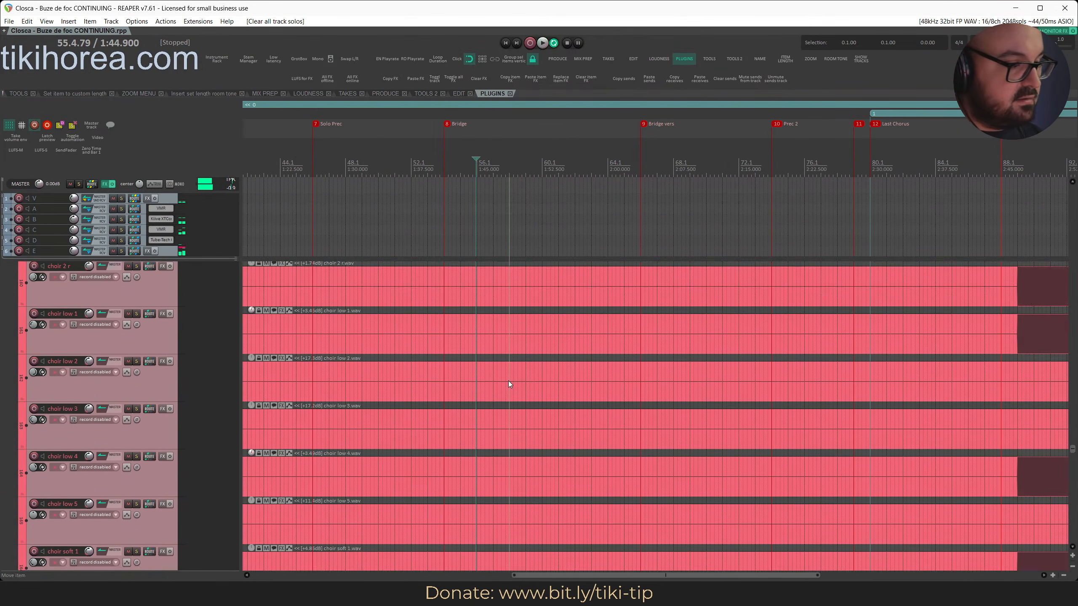
{"action": "scroll", "coordinate": [508, 381], "scroll_direction": "up", "scroll_amount": 15}
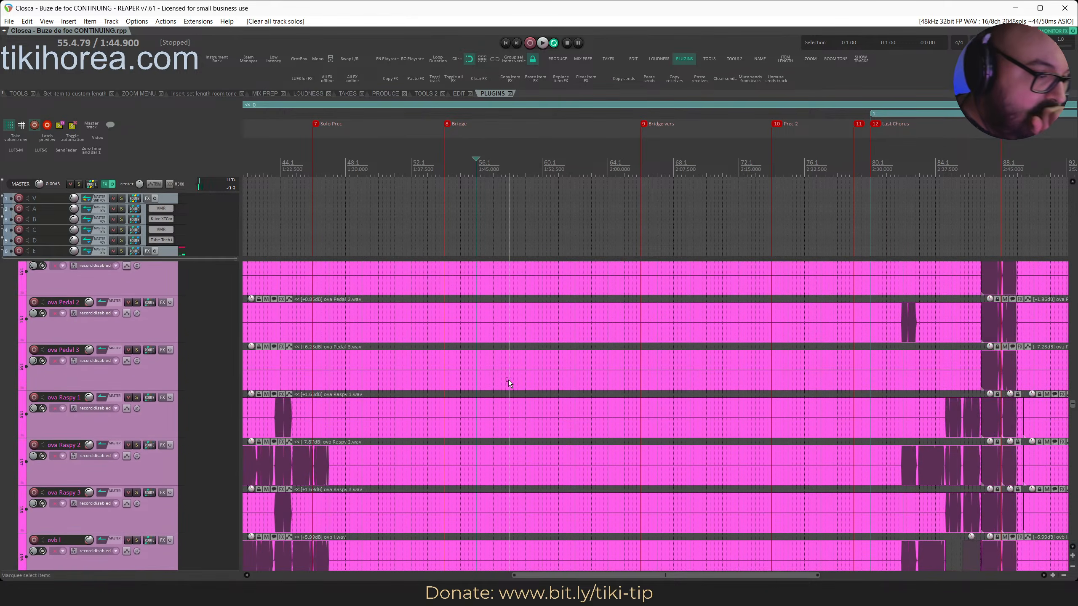
{"action": "scroll", "coordinate": [515, 371], "scroll_direction": "up", "scroll_amount": 10}
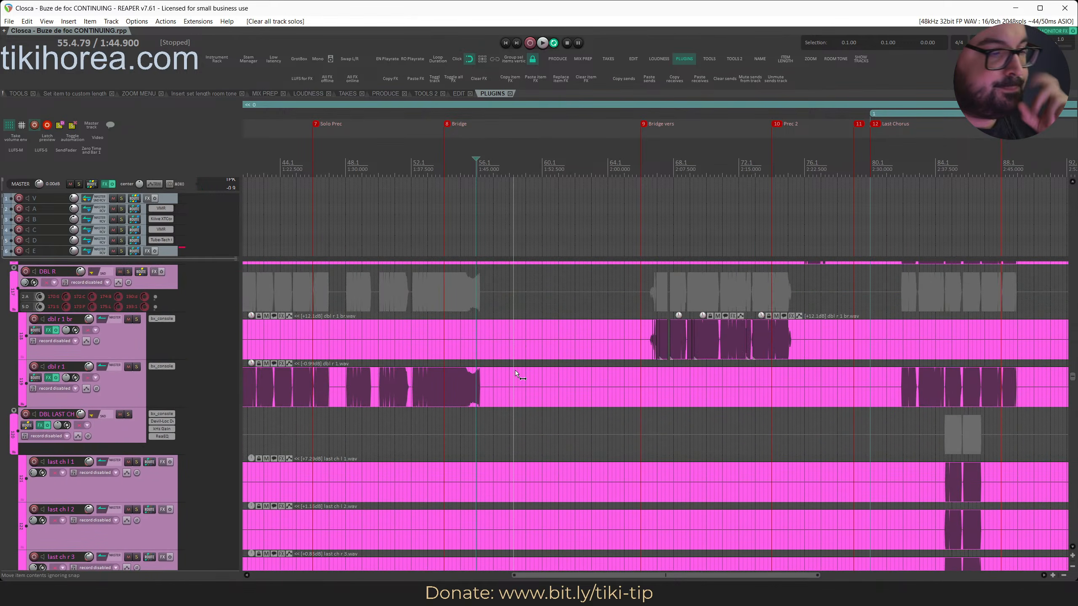
{"action": "scroll", "coordinate": [515, 371], "scroll_direction": "up", "scroll_amount": 10}
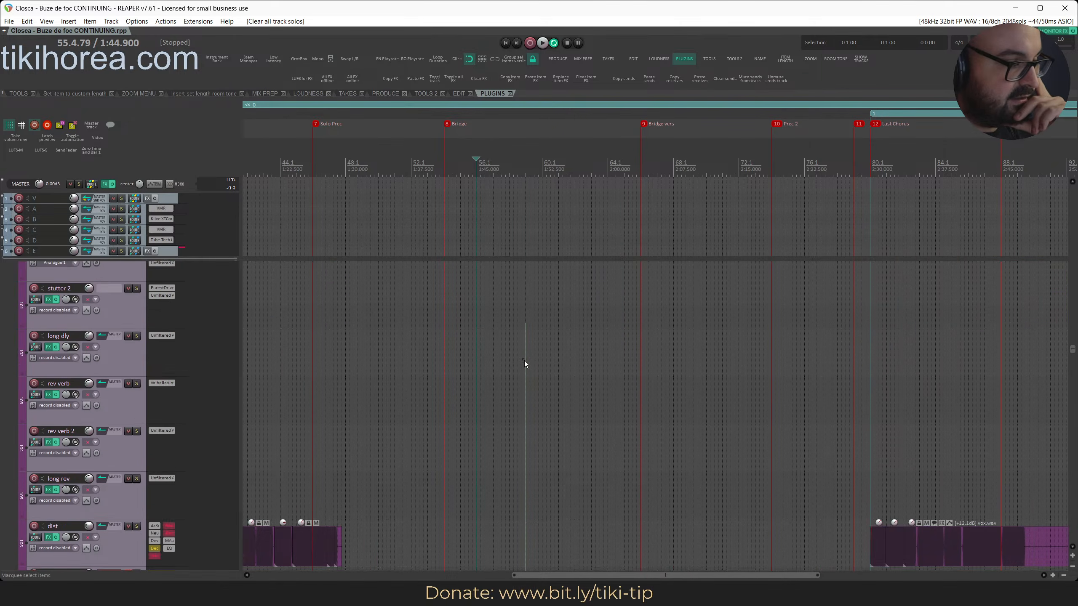
{"action": "scroll", "coordinate": [524, 360], "scroll_direction": "up", "scroll_amount": 20}
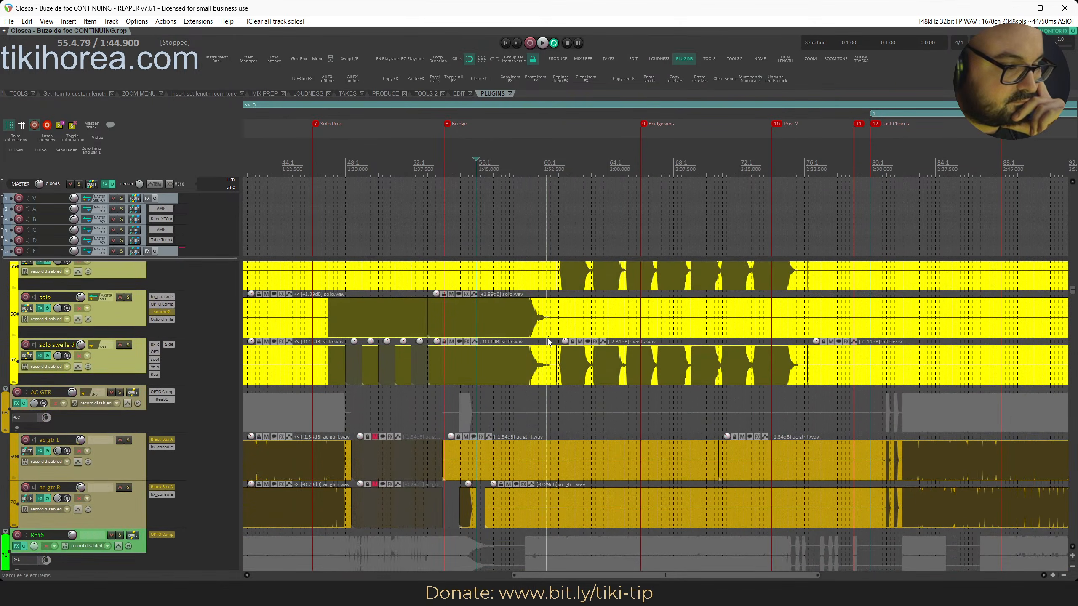
{"action": "scroll", "coordinate": [351, 342], "scroll_direction": "down", "scroll_amount": 1}
{"action": "left_click", "coordinate": [443, 184]}
{"action": "key", "text": "space"}
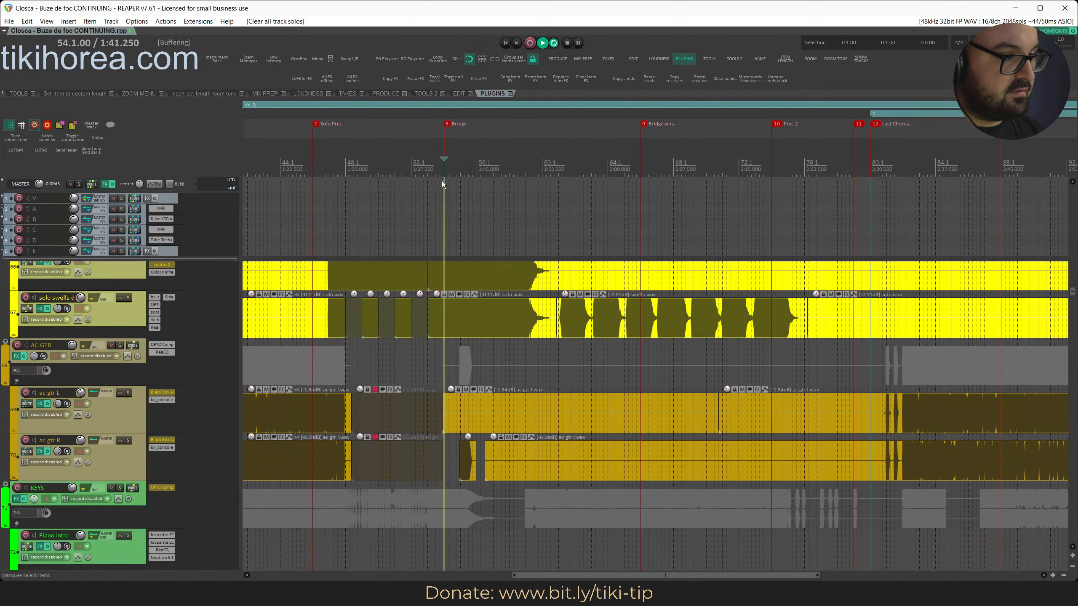
Audition the el gtr r track in solo from just before bar 55, clear the solo, save the project, and stop playback
{"action": "scroll", "coordinate": [448, 179], "scroll_direction": "up", "scroll_amount": 3}
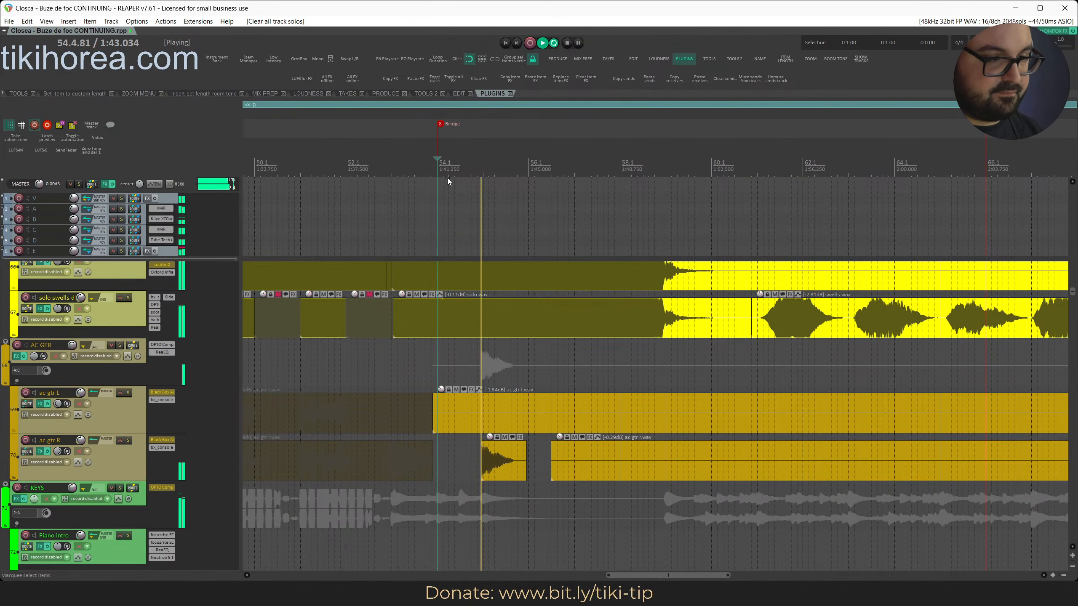
{"action": "scroll", "coordinate": [448, 179], "scroll_direction": "up", "scroll_amount": 7}
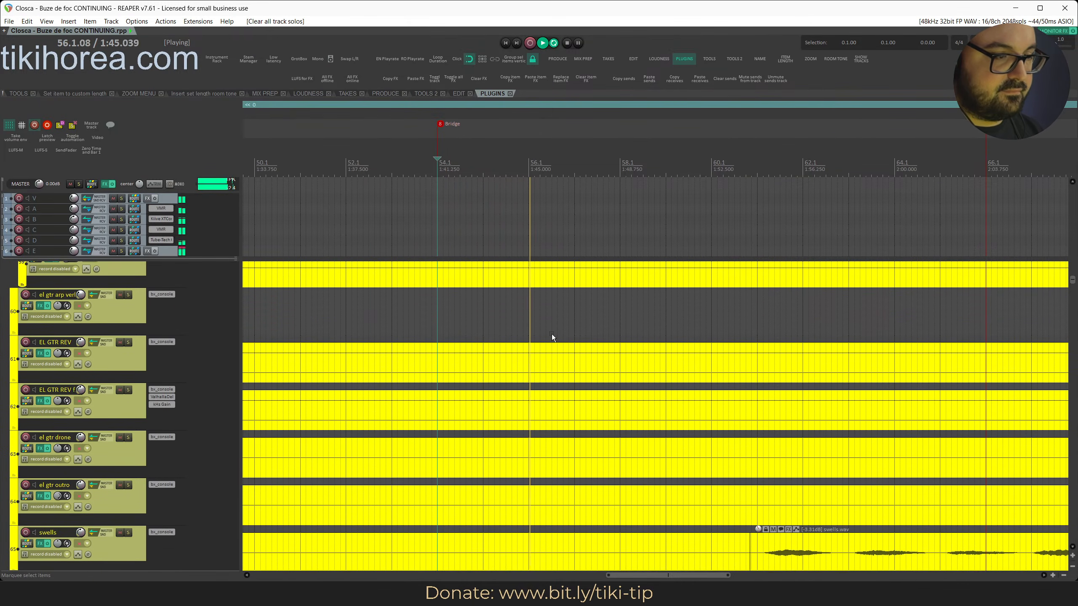
{"action": "scroll", "coordinate": [552, 334], "scroll_direction": "down", "scroll_amount": 3}
{"action": "scroll", "coordinate": [552, 334], "scroll_direction": "down", "scroll_amount": 1}
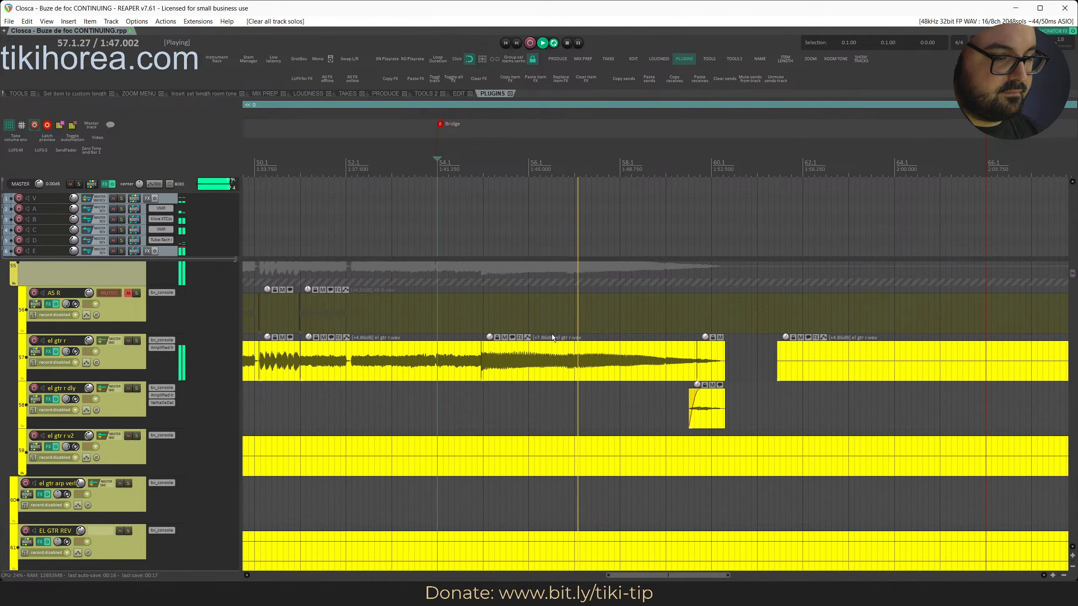
{"action": "key", "text": "s"}
{"action": "left_click", "coordinate": [476, 212]}
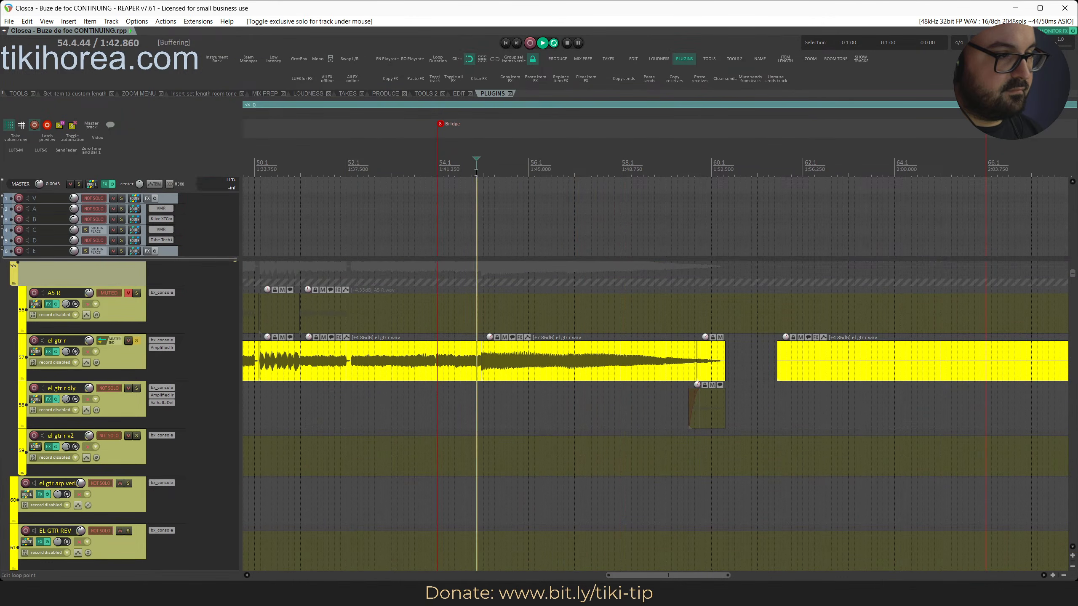
{"action": "left_click", "coordinate": [125, 360]}
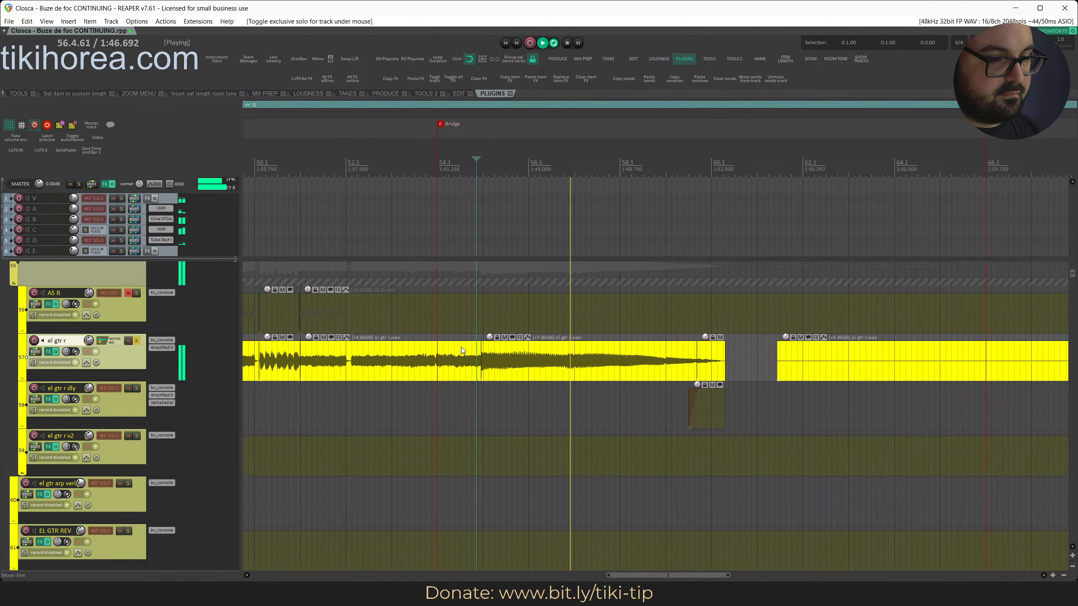
{"action": "key", "text": "ctrl+s"}
{"action": "key", "text": "space"}
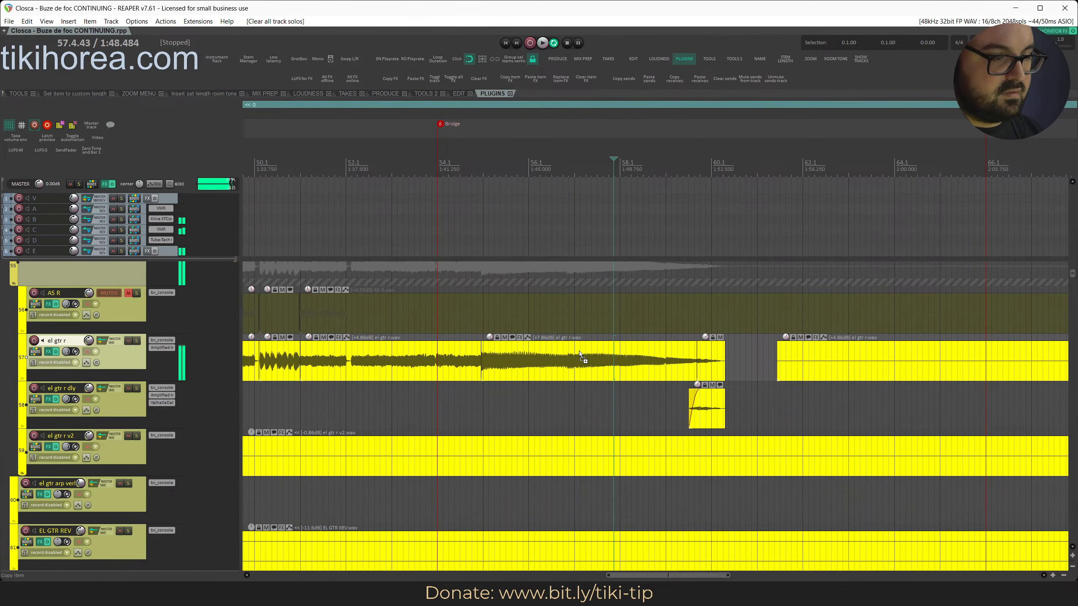
Glue the Bridge item starting near bar 55 on the el gtr r track and open it in iZotope RX 11 Audio Editor
{"action": "left_click", "coordinate": [579, 352]}
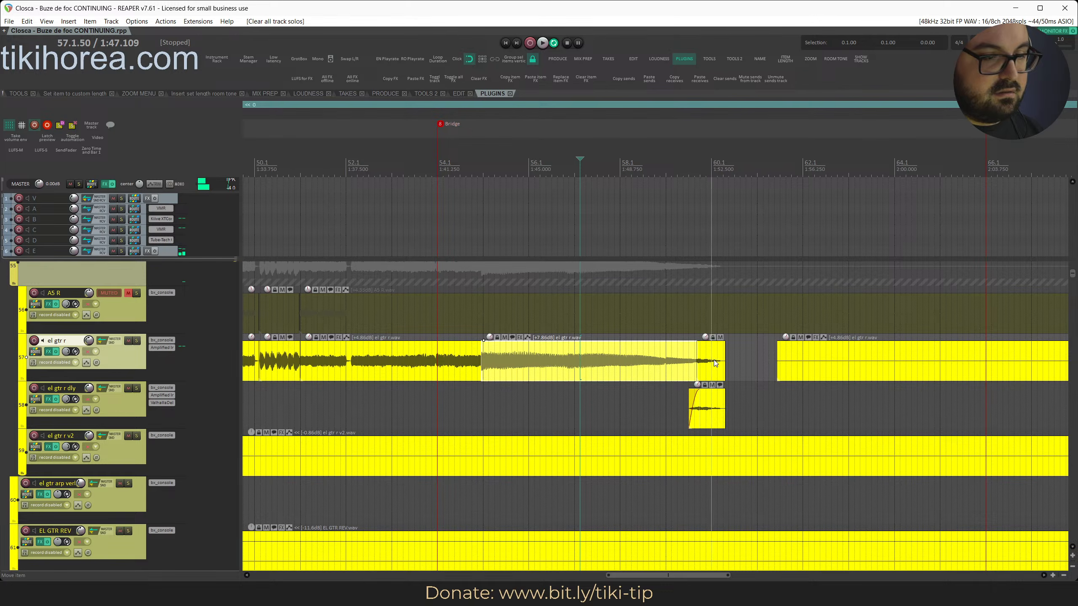
{"action": "right_click", "coordinate": [643, 351]}
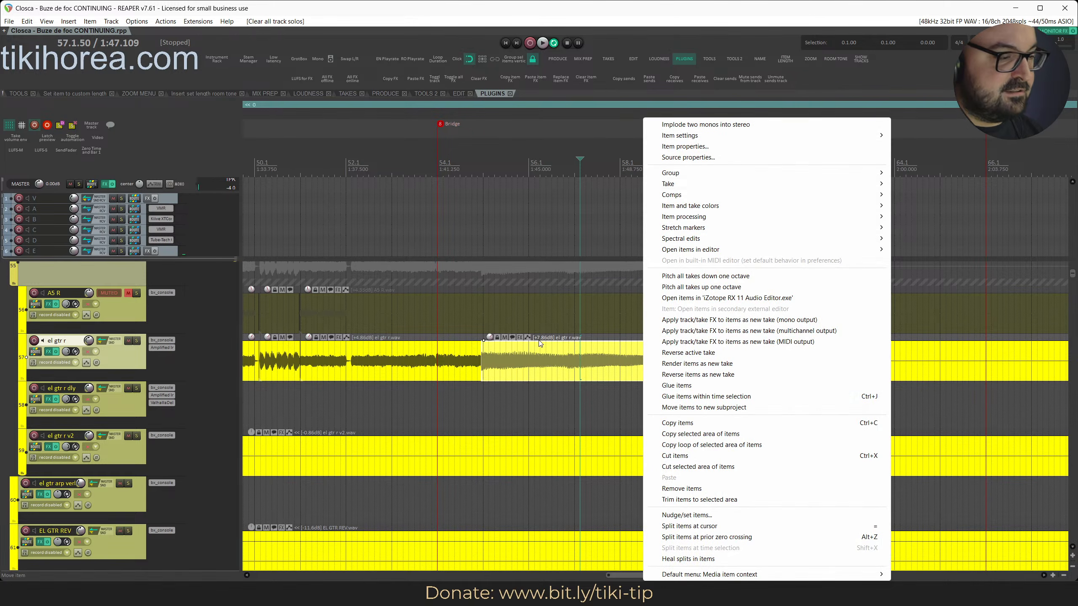
{"action": "left_click", "coordinate": [548, 344]}
{"action": "right_click", "coordinate": [547, 344]}
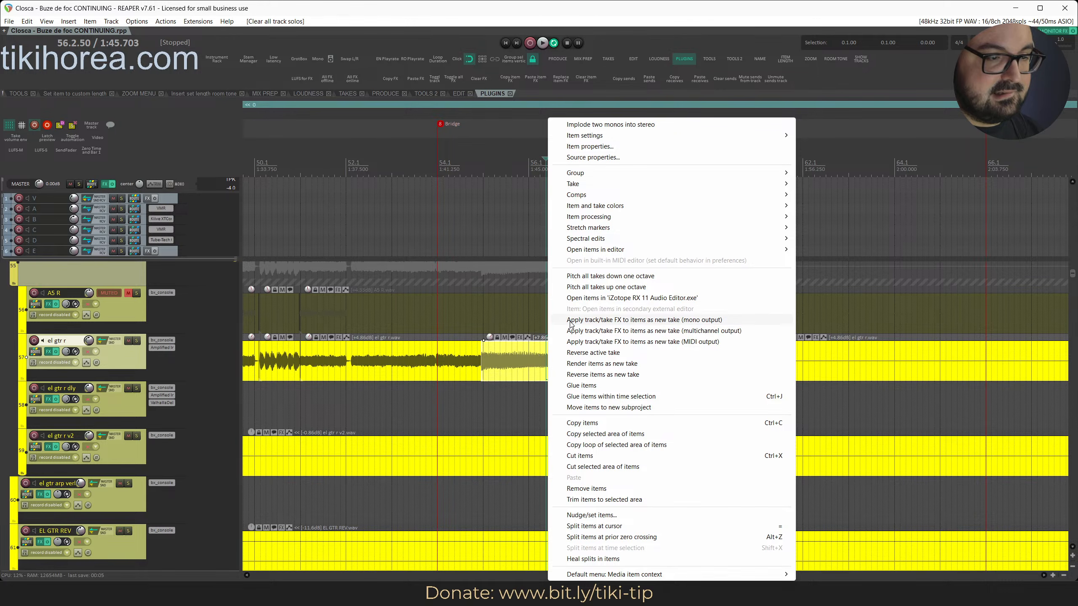
{"action": "left_click", "coordinate": [513, 350]}
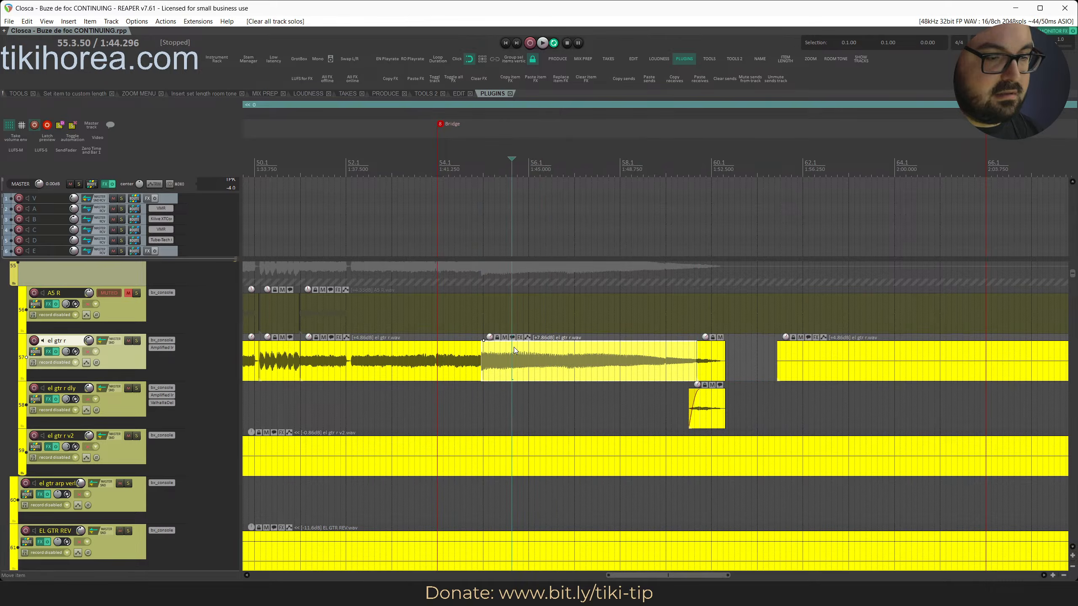
{"action": "right_click", "coordinate": [513, 347]}
{"action": "left_click", "coordinate": [503, 347]}
{"action": "key", "text": "ctrl+g"}
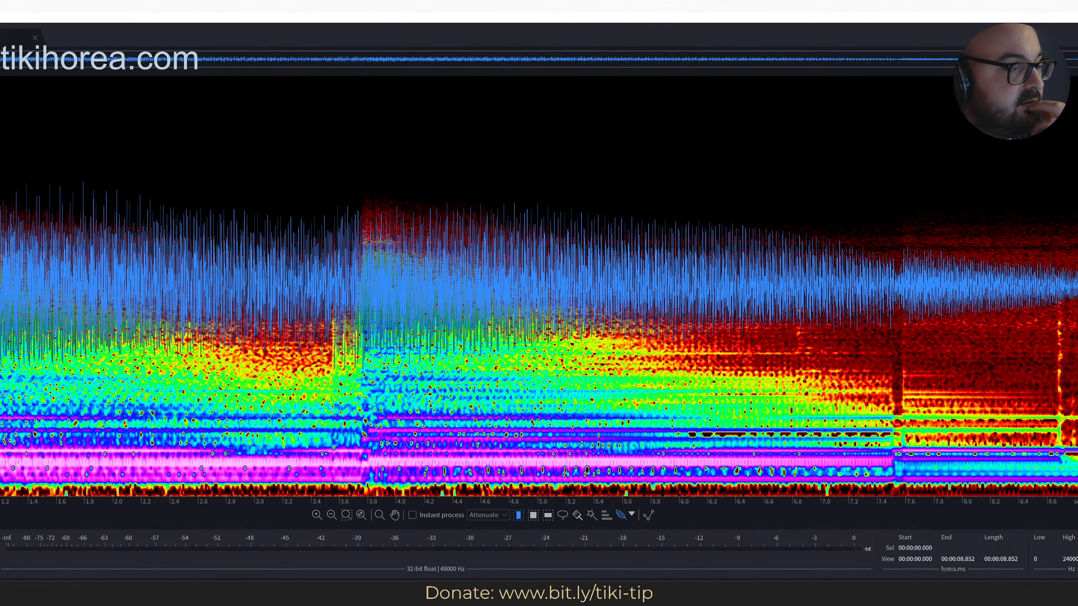
Listen to the glued guitar audio and examine its spectrogram, close the file in RX 11, and return to REAPER
{"action": "key", "text": "space"}
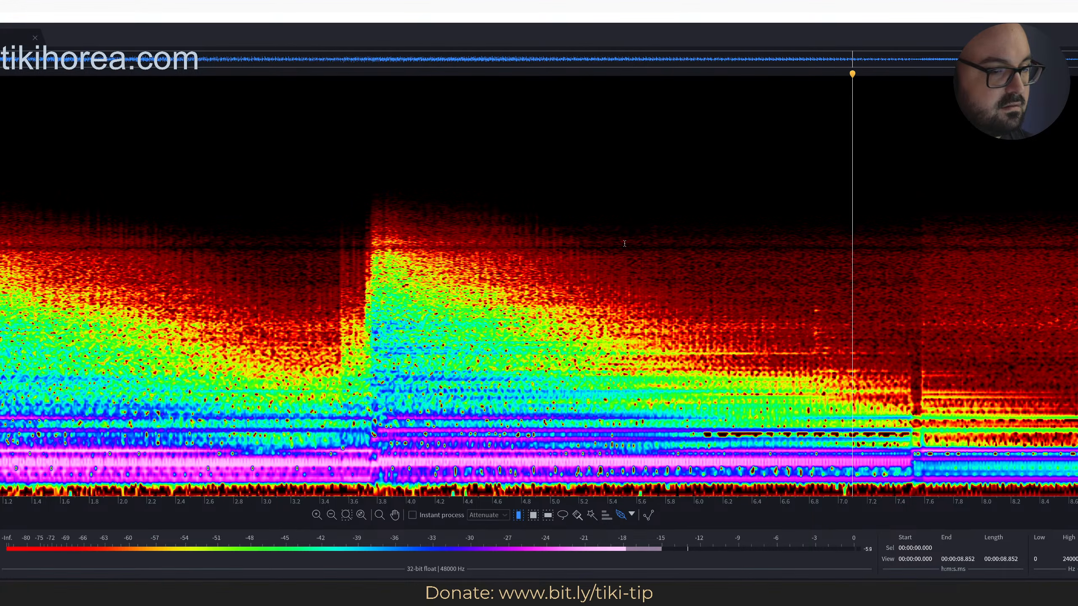
{"action": "key", "text": "space"}
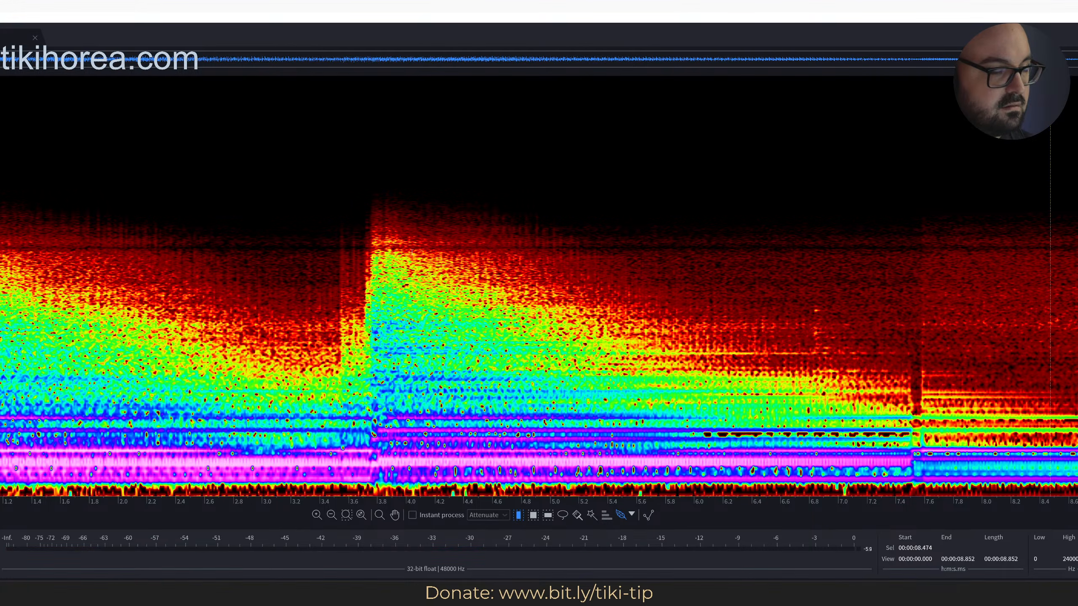
{"action": "left_click", "coordinate": [35, 38]}
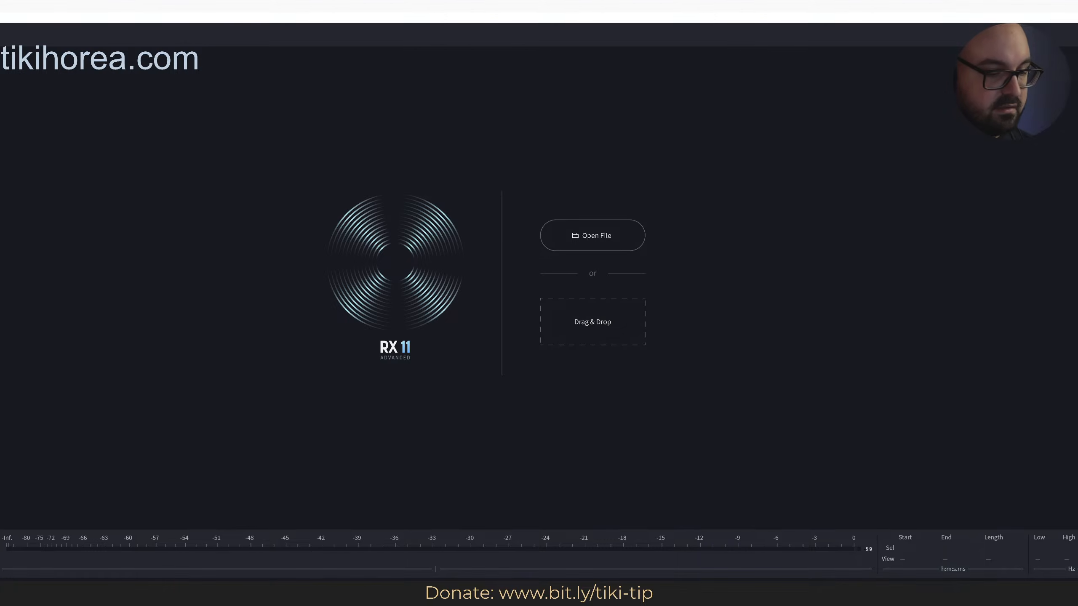
{"action": "key", "text": "alt+Tab"}
Play from just after the Bridge marker, audition el gtr r in solo, and clear the solo
{"action": "left_click", "coordinate": [452, 172]}
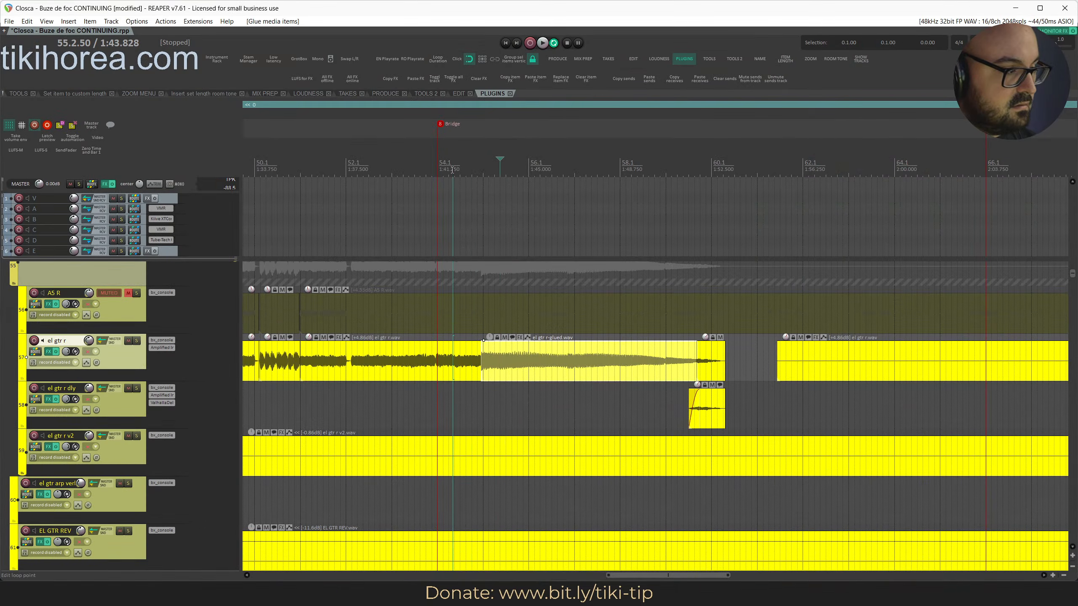
{"action": "key", "text": "space"}
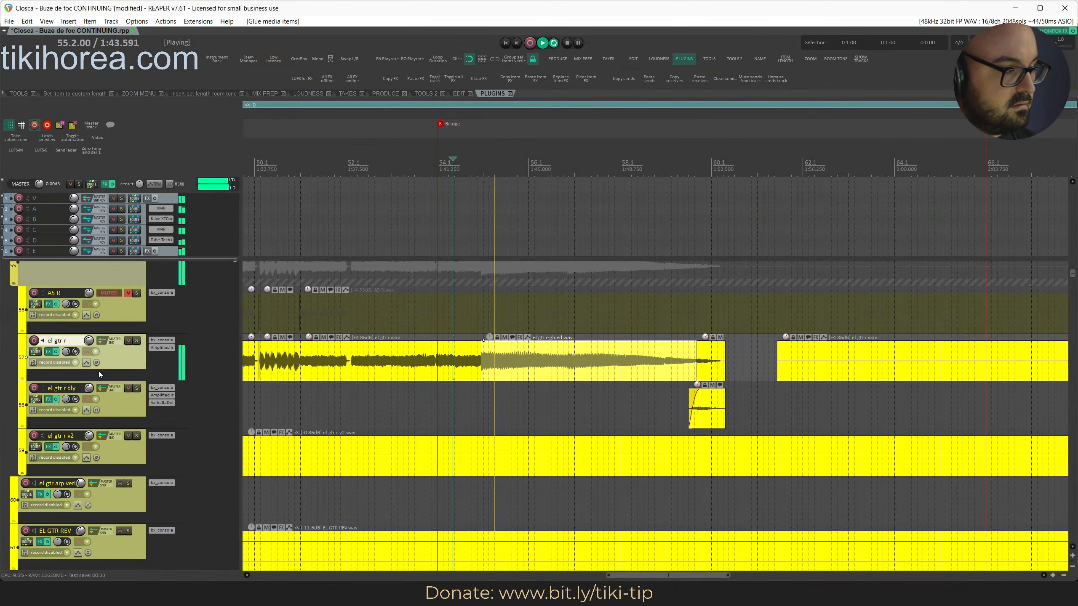
{"action": "key", "text": "s"}
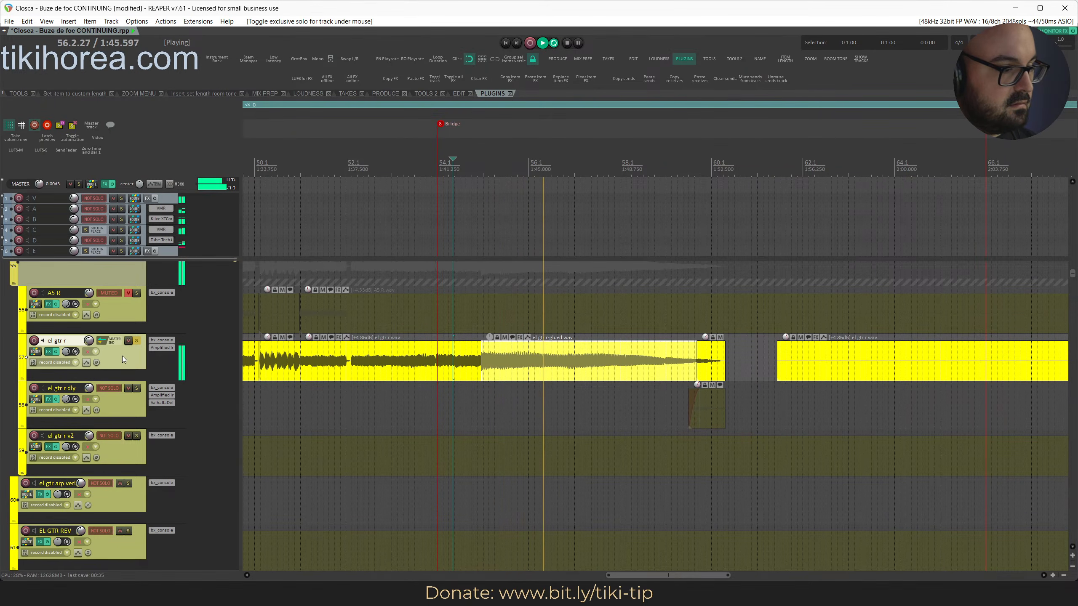
{"action": "key", "text": "alt+s"}
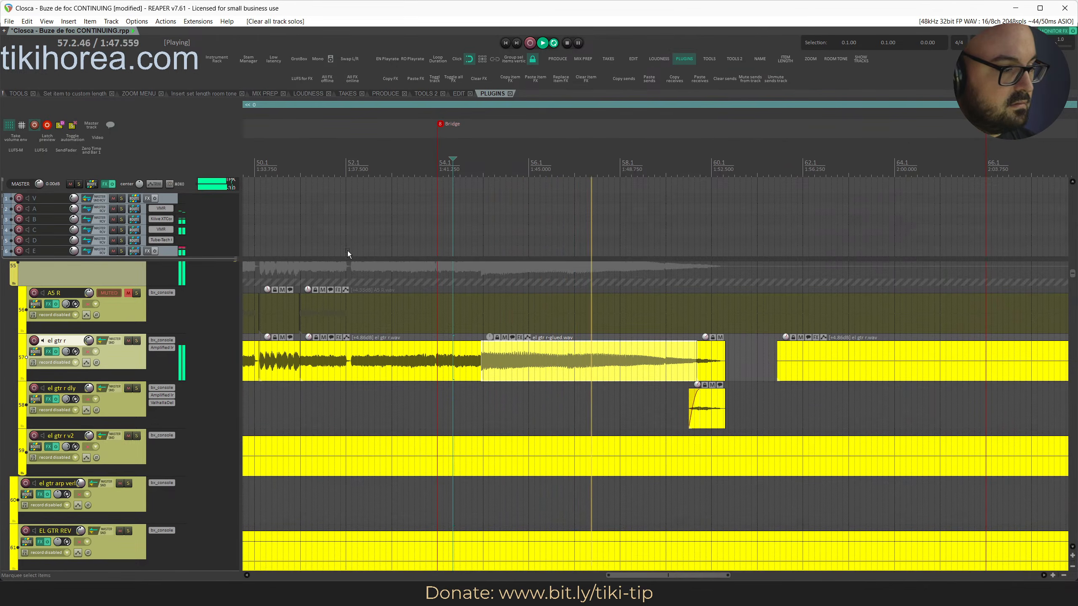
Compare playback around the Bridge with bus track C muted, unmute it, and open its effects at Oxford Inflator
{"action": "left_click", "coordinate": [115, 231]}
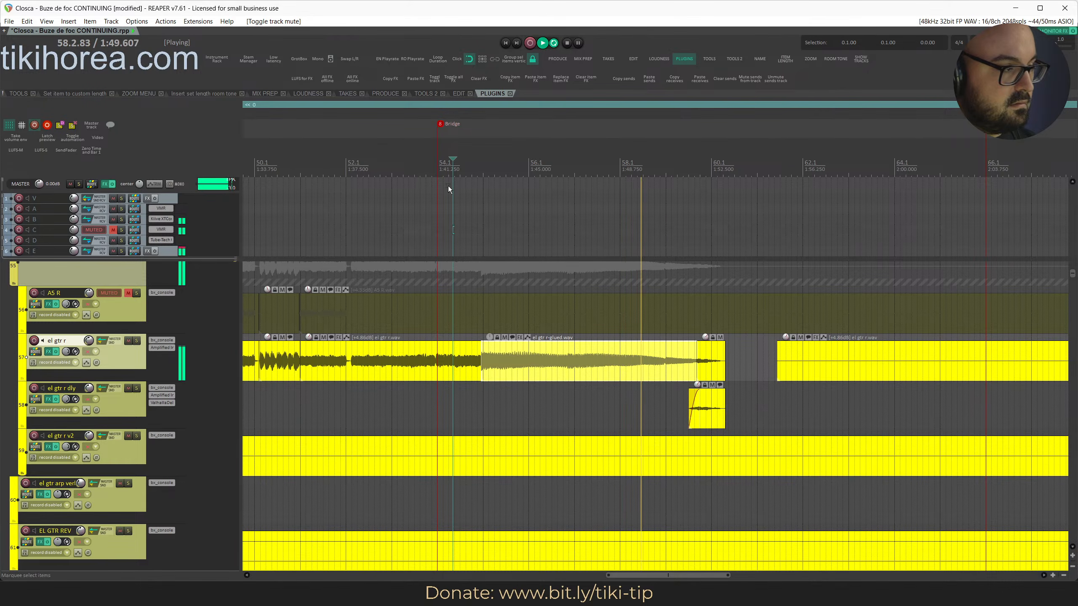
{"action": "left_click", "coordinate": [398, 199]}
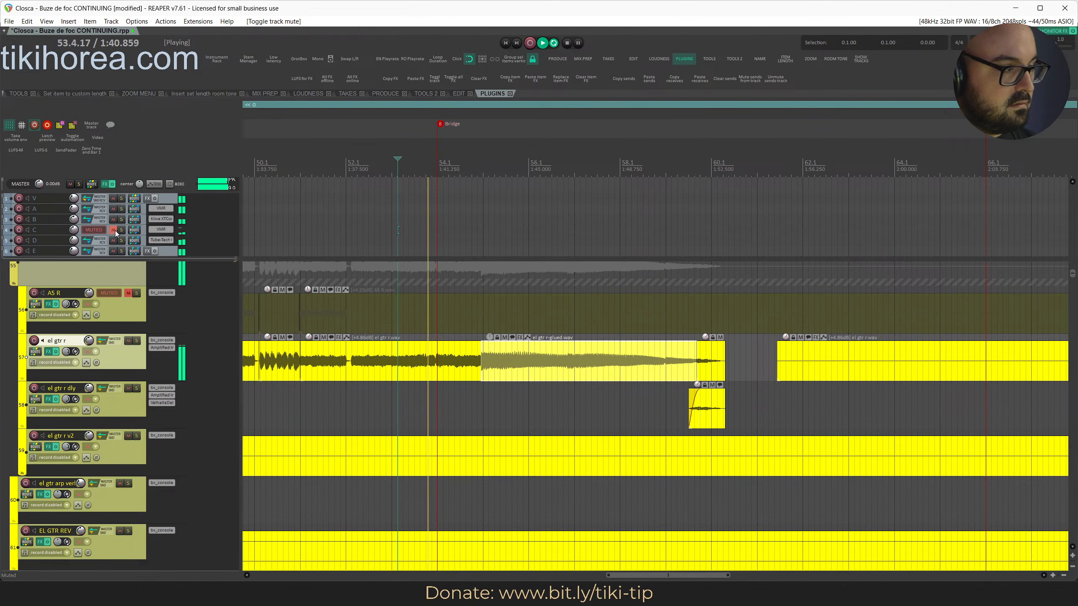
{"action": "left_click", "coordinate": [48, 233]}
{"action": "key", "text": "f"}
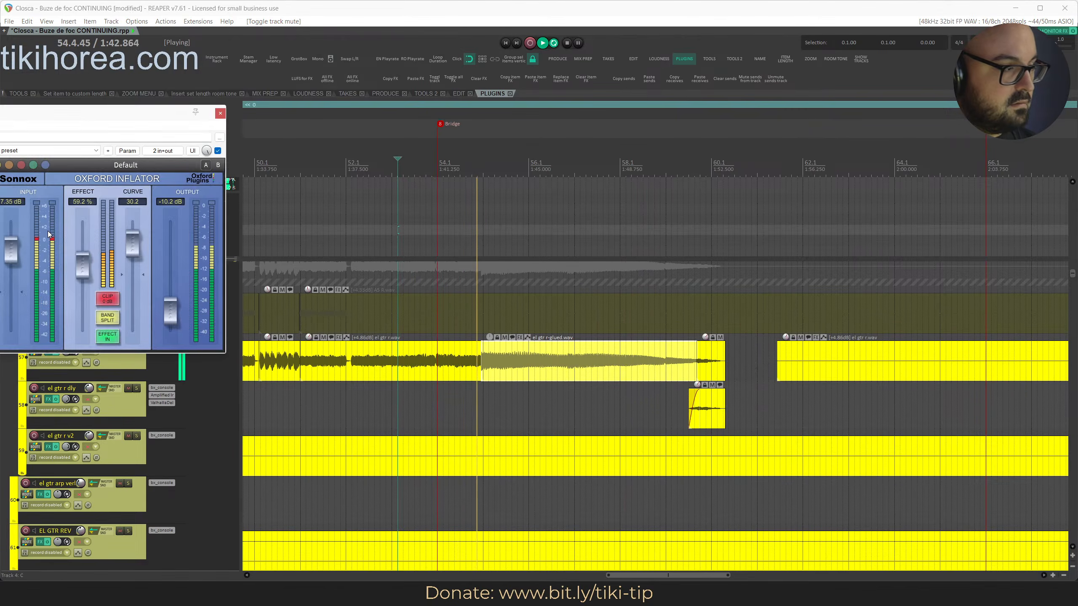
Lower Oxford Inflator's input on track C to 3.67 dB while replaying from just before bar 52
{"action": "left_click", "coordinate": [371, 191]}
{"action": "key", "text": "space"}
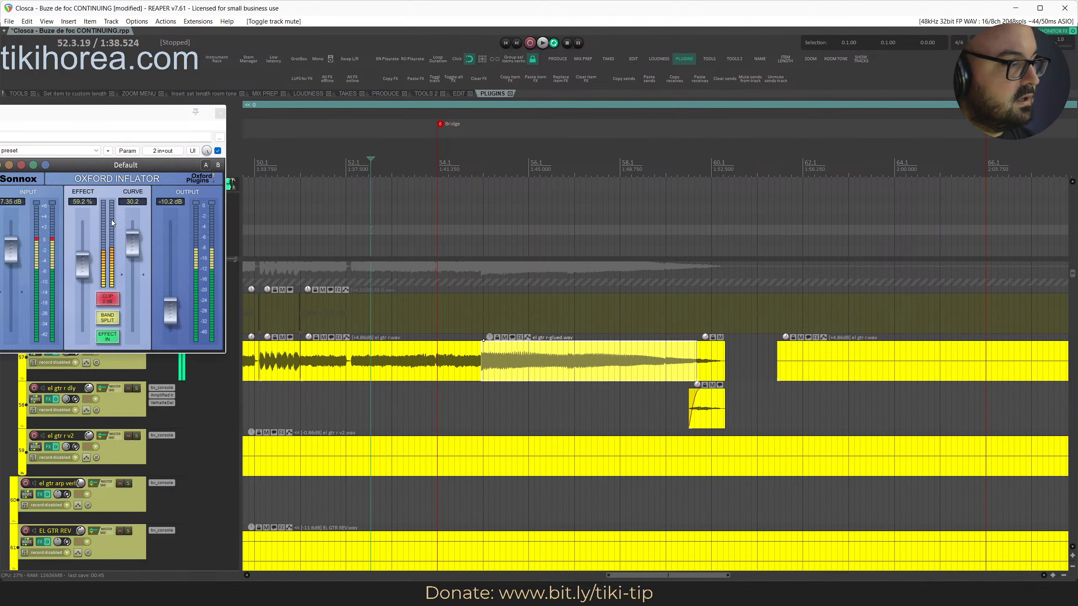
{"action": "left_click_drag", "start_coordinate": [10, 254], "coordinate": [11, 256]}
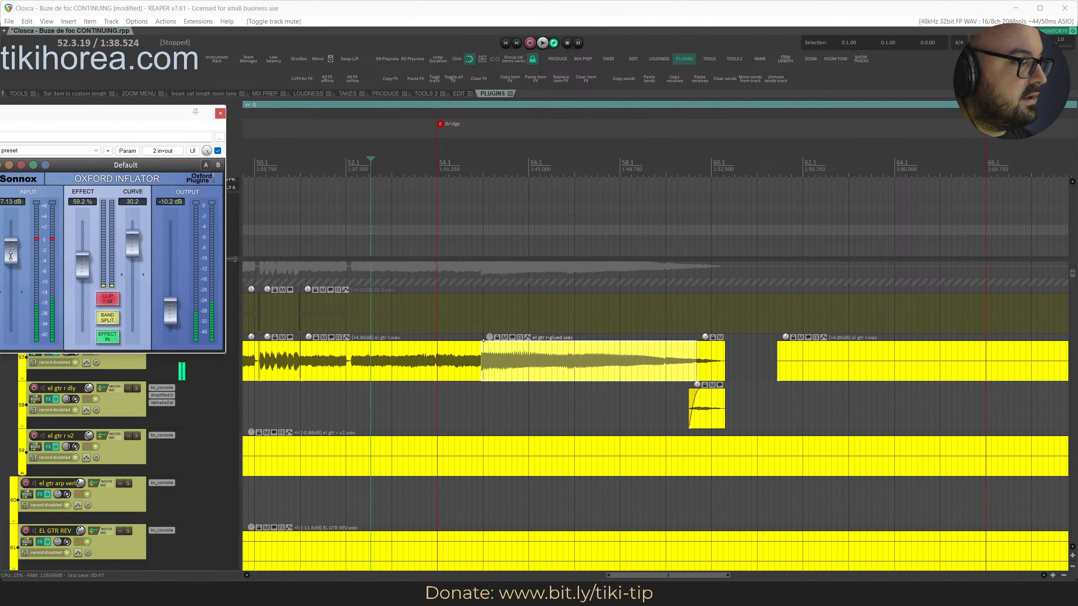
{"action": "left_click", "coordinate": [342, 181]}
{"action": "key", "text": "space"}
{"action": "left_click_drag", "start_coordinate": [17, 263], "coordinate": [7, 272]}
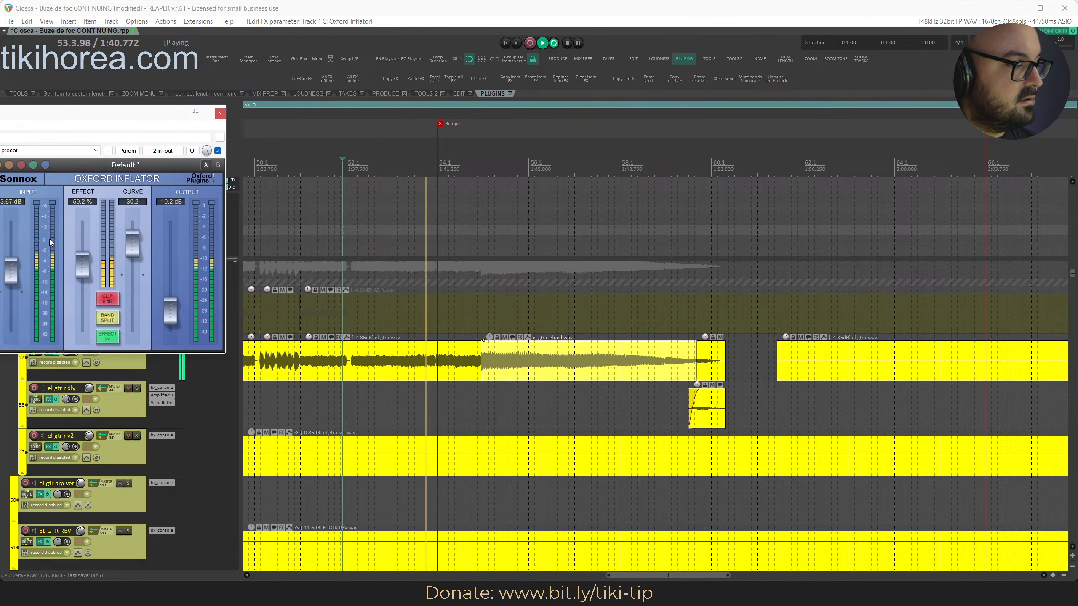
Solo bus track C and move its effects window clear of the track controls and guitar items
{"action": "left_click_drag", "start_coordinate": [145, 118], "coordinate": [484, 122]}
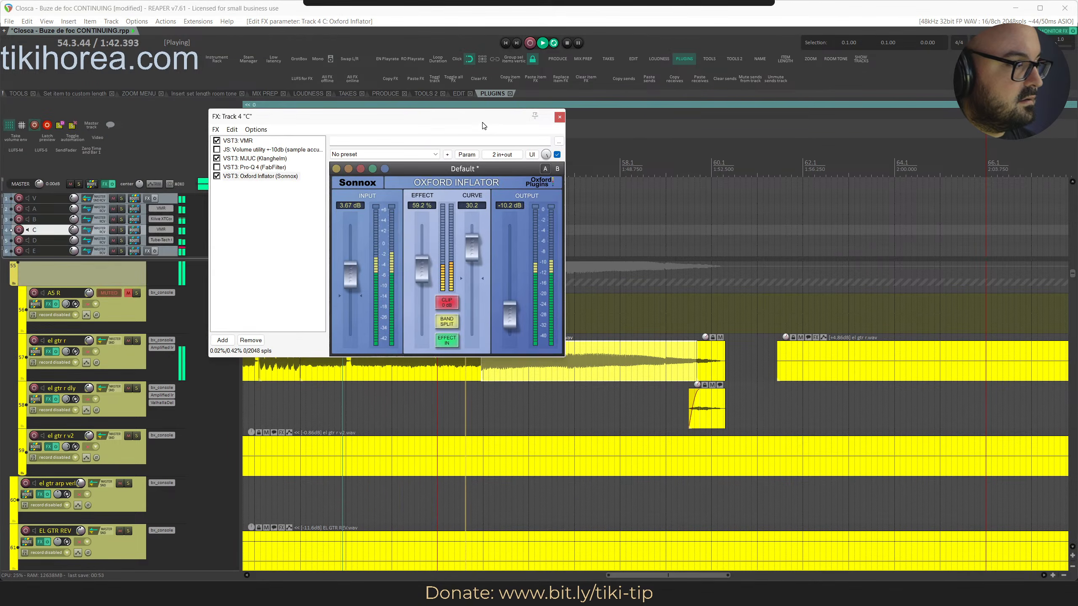
{"action": "scroll", "coordinate": [108, 286], "scroll_direction": "up", "scroll_amount": 2}
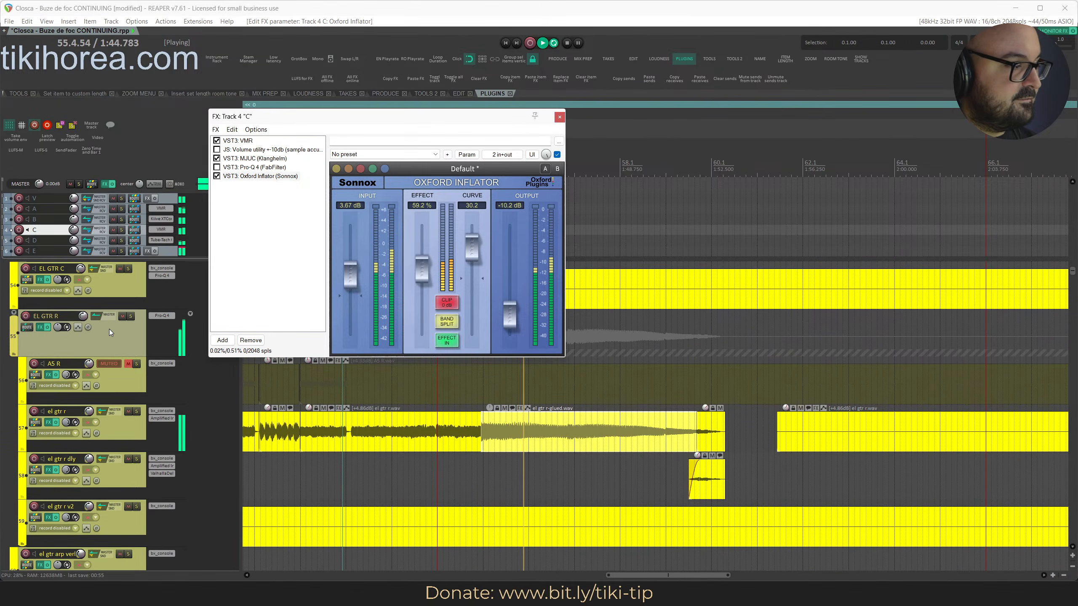
{"action": "scroll", "coordinate": [109, 329], "scroll_direction": "up", "scroll_amount": 3}
{"action": "key", "text": "s"}
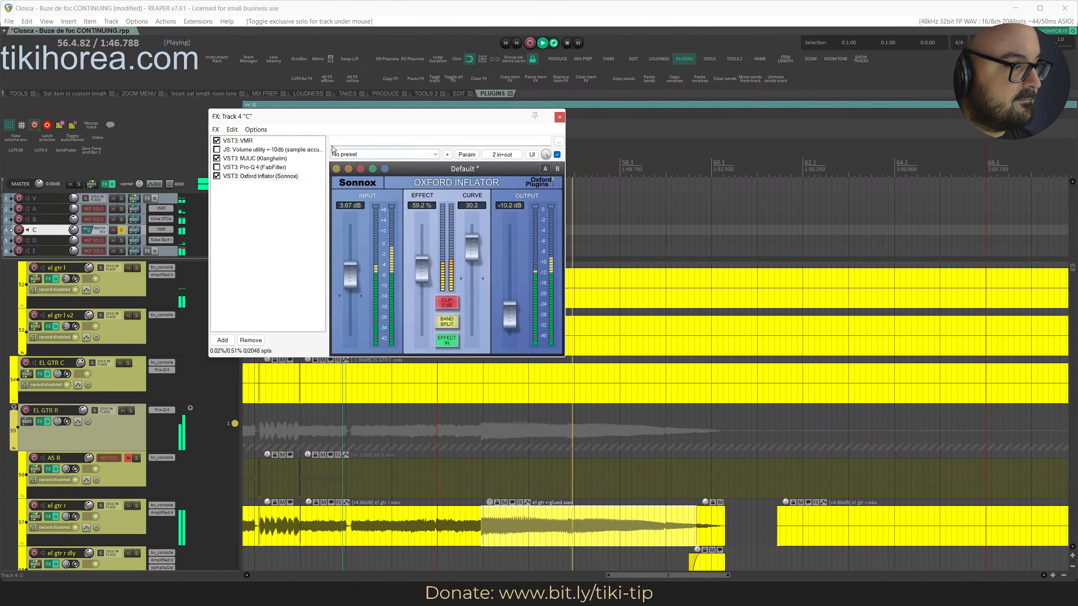
{"action": "left_click_drag", "start_coordinate": [335, 116], "coordinate": [747, 136]}
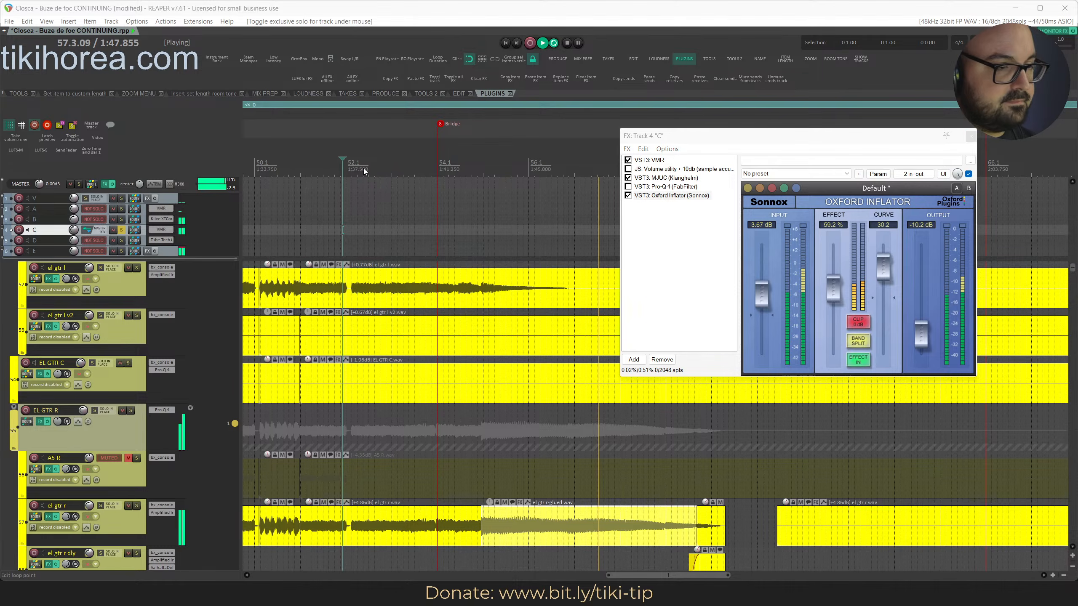
Dismiss the Save FX chain dialog and save the project
{"action": "key", "text": "ctrl+s"}
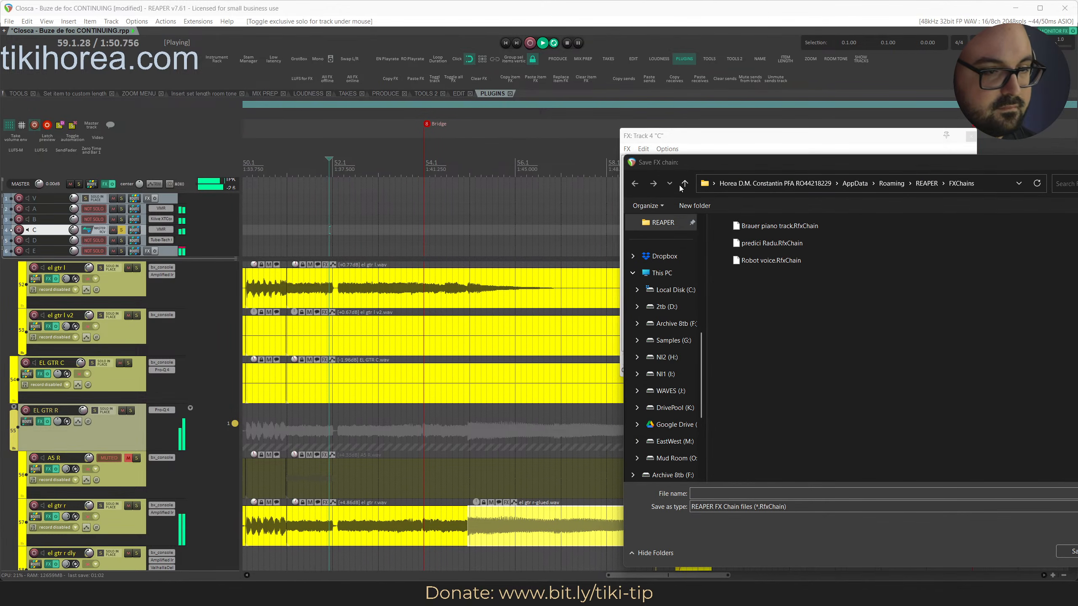
{"action": "key", "text": "Escape"}
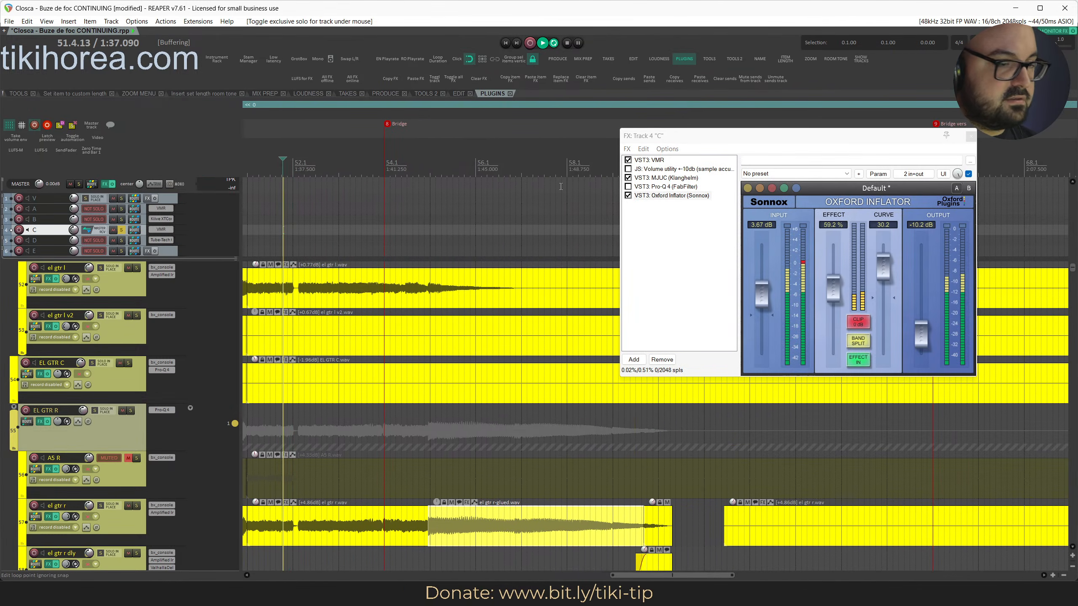
{"action": "key", "text": "ctrl+s"}
Set Oxford Inflator's input on track C to 3.01 dB and its output to -5.88 dB, and save the project
{"action": "left_click_drag", "start_coordinate": [761, 294], "coordinate": [761, 297]}
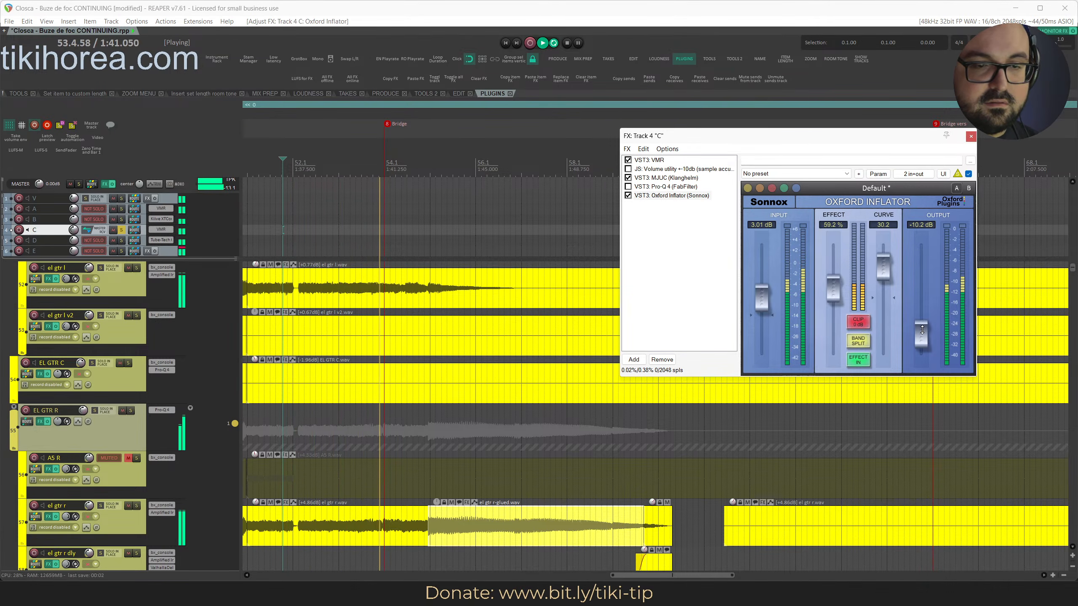
{"action": "left_click_drag", "start_coordinate": [922, 330], "coordinate": [904, 300]}
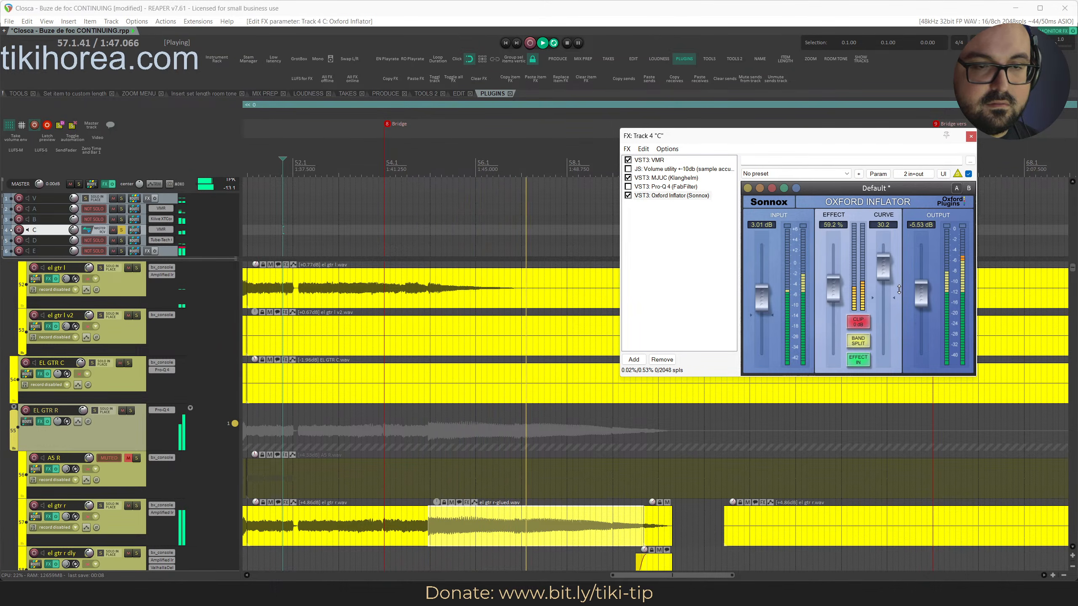
{"action": "left_click_drag", "start_coordinate": [899, 292], "coordinate": [899, 293]}
{"action": "left_click", "coordinate": [958, 174]}
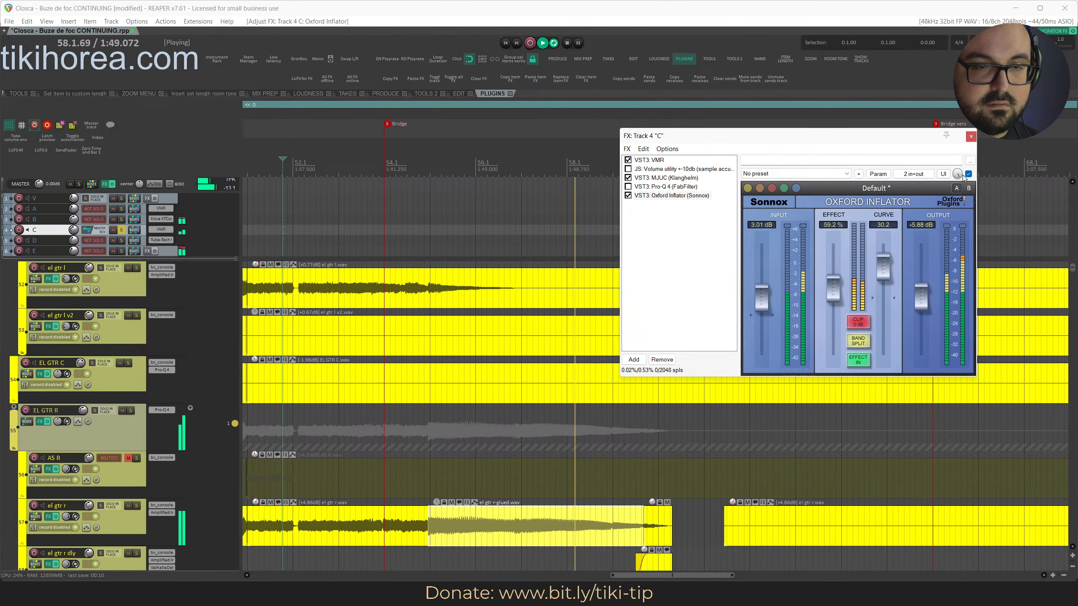
{"action": "key", "text": "ctrl+s"}
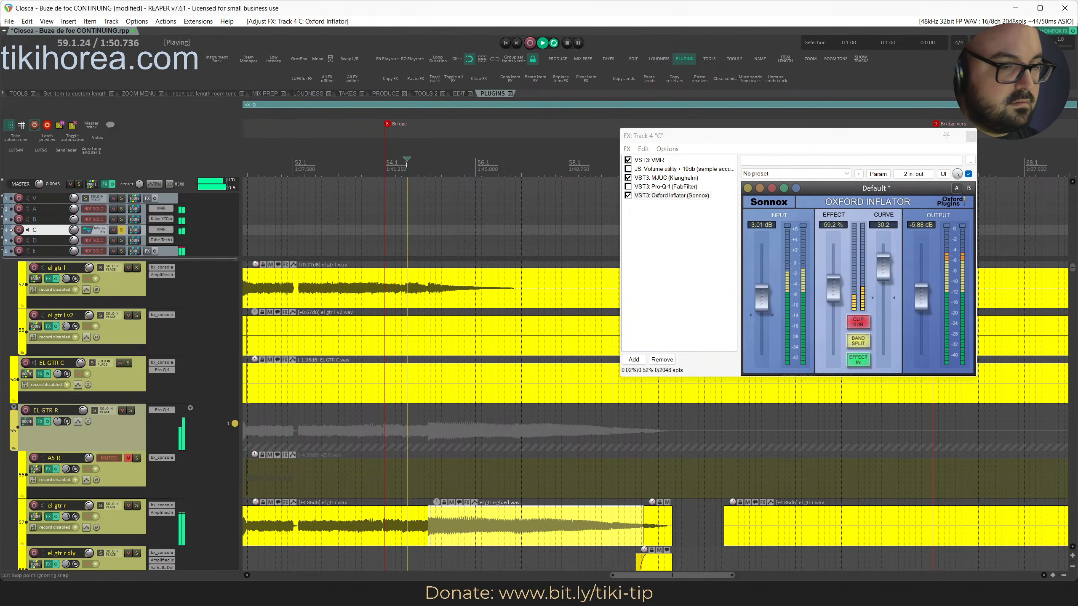
Turn off Oxford Inflator's Clip 0 dB option on track C while replaying the Bridge, and close the effects window
{"action": "left_click", "coordinate": [406, 165]}
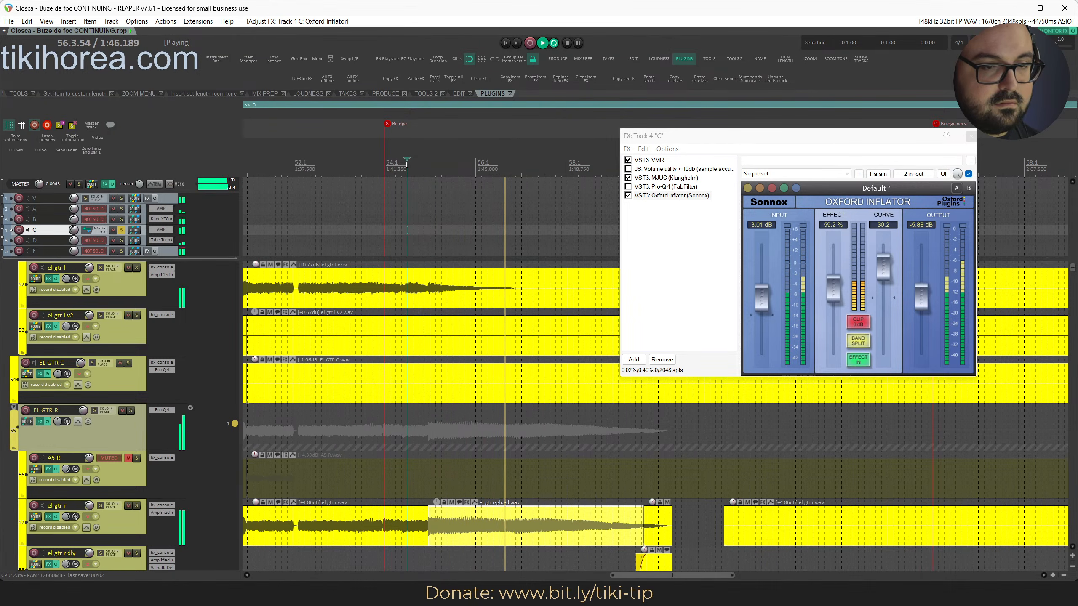
{"action": "left_click", "coordinate": [856, 324]}
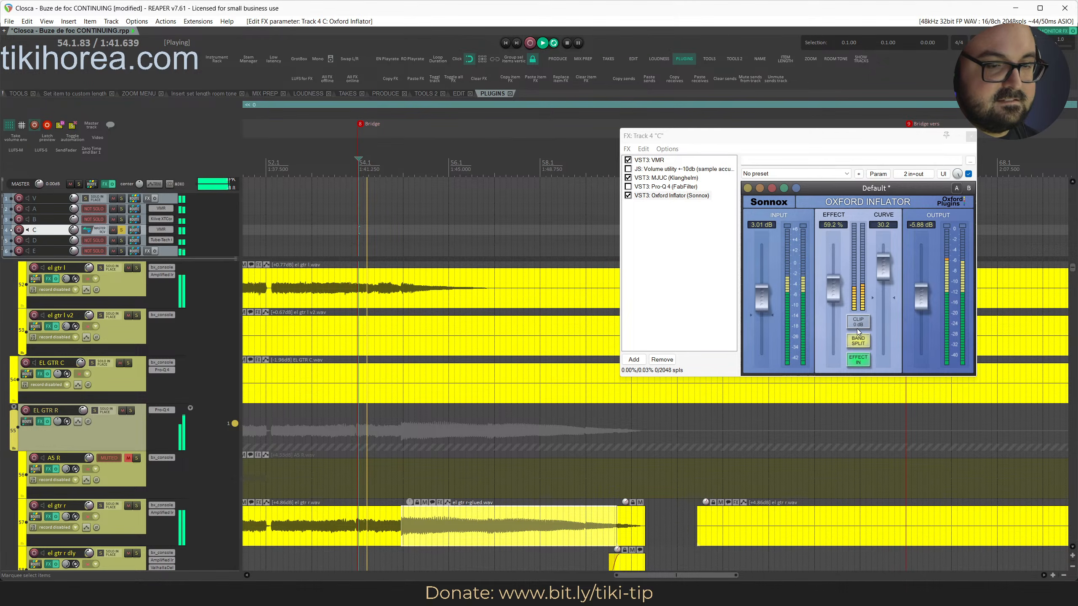
{"action": "mouse_move", "coordinate": [853, 328]}
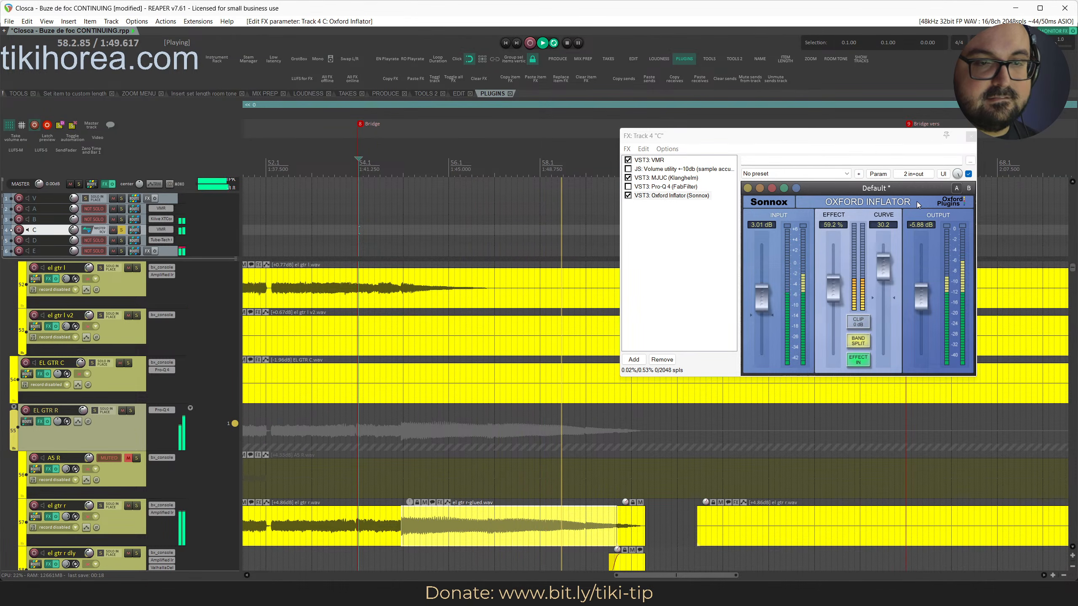
{"action": "left_click", "coordinate": [970, 136]}
Clear all track solos, stop playback with the cursor near bar 55, and save the project
{"action": "key", "text": "alt+s"}
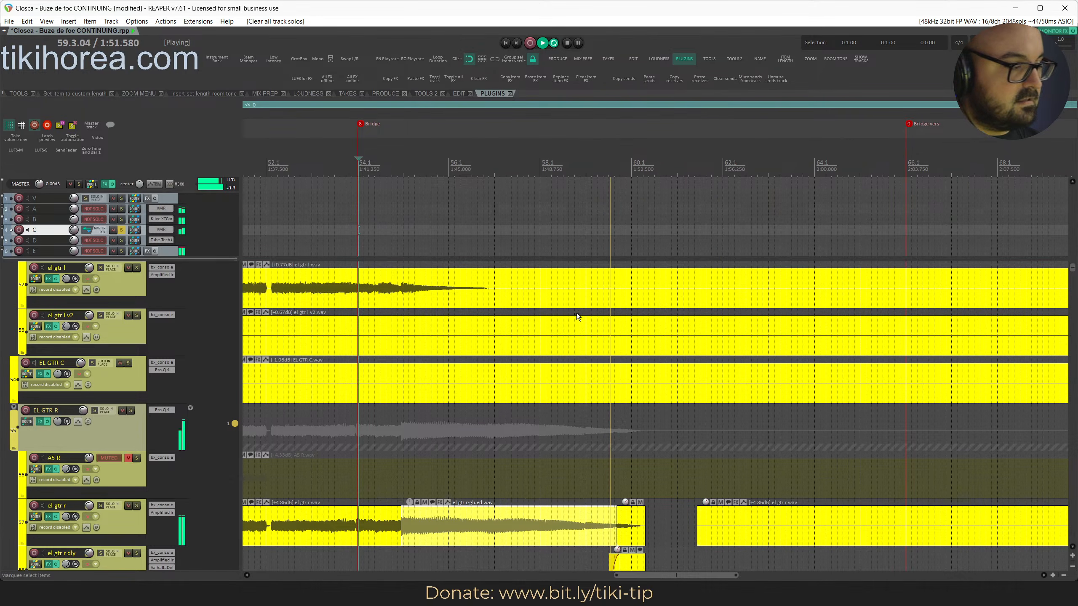
{"action": "key", "text": "space"}
{"action": "left_click", "coordinate": [423, 173]}
{"action": "key", "text": "ctrl+s"}
Play the full mix from just before bar 51 to check the transition into the Bridge
{"action": "scroll", "coordinate": [428, 322], "scroll_direction": "down", "scroll_amount": 3}
{"action": "scroll", "coordinate": [423, 394], "scroll_direction": "right", "scroll_amount": 2}
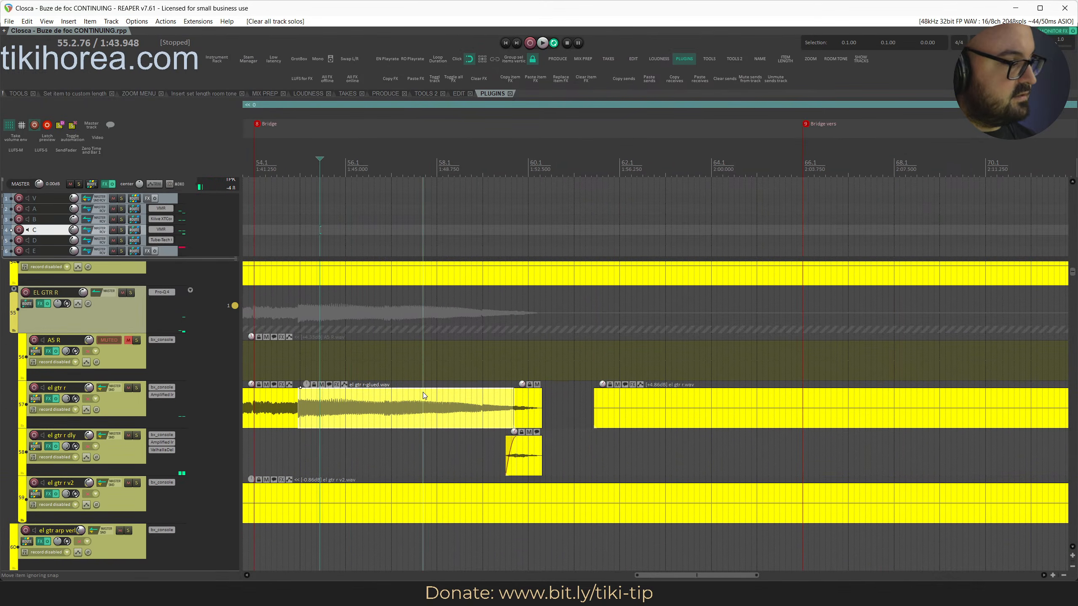
{"action": "scroll", "coordinate": [423, 392], "scroll_direction": "right", "scroll_amount": 1}
{"action": "scroll", "coordinate": [423, 392], "scroll_direction": "left", "scroll_amount": 6}
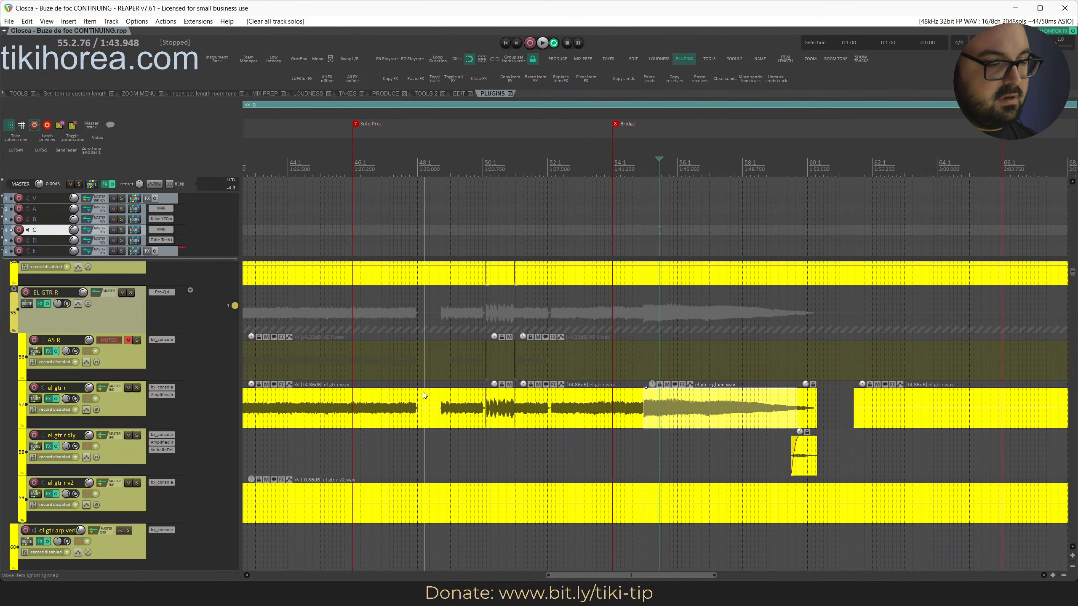
{"action": "left_click", "coordinate": [517, 165]}
{"action": "key", "text": "space"}
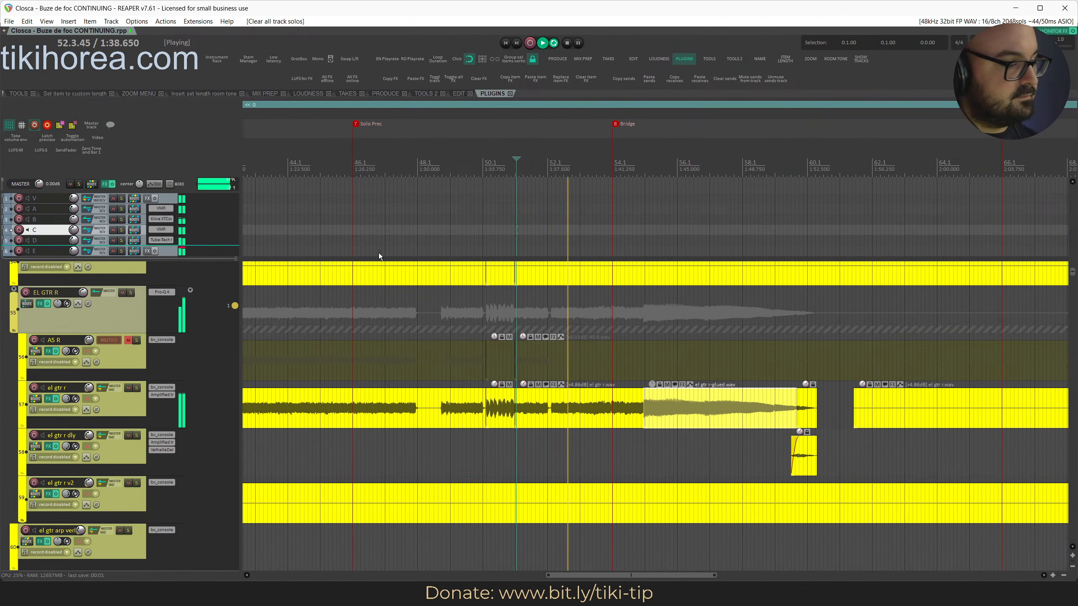
Raise the selected glued el gtr r item by 2 dB, replay from just before the Bridge, and save the project
{"action": "left_click", "coordinate": [639, 169]}
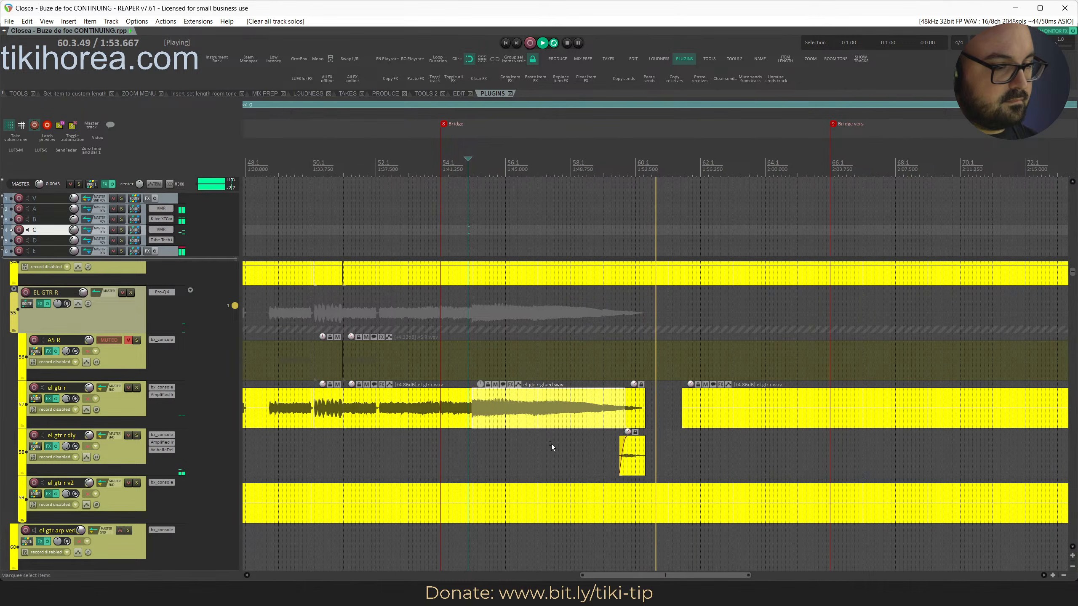
{"action": "key", "text": "space"}
{"action": "key", "text": "shift+Up"}
{"action": "key", "text": "shift+Up"}
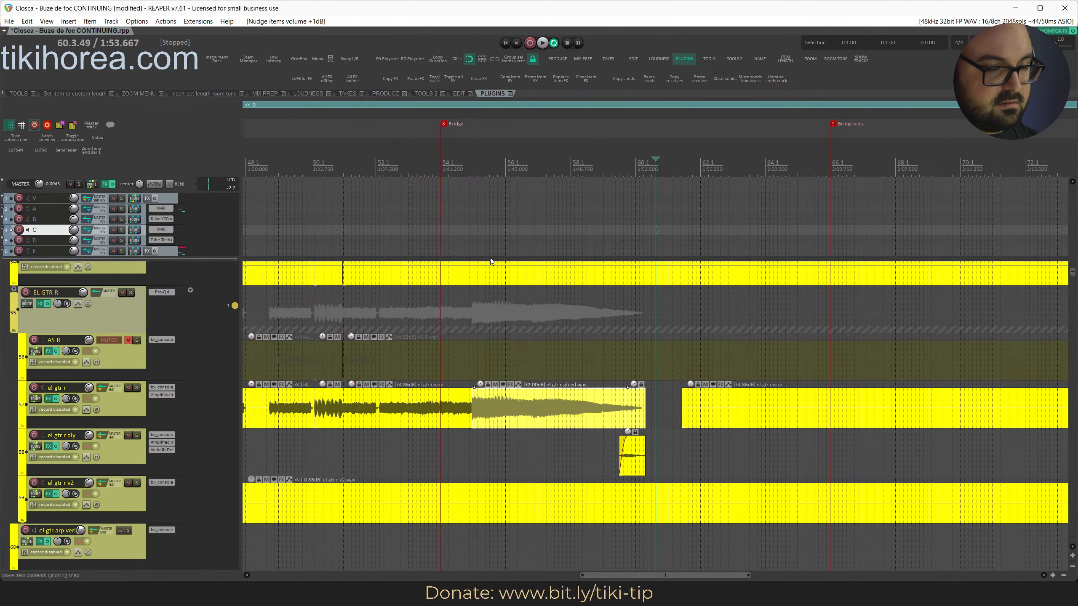
{"action": "left_click", "coordinate": [411, 161]}
{"action": "key", "text": "ctrl+s"}
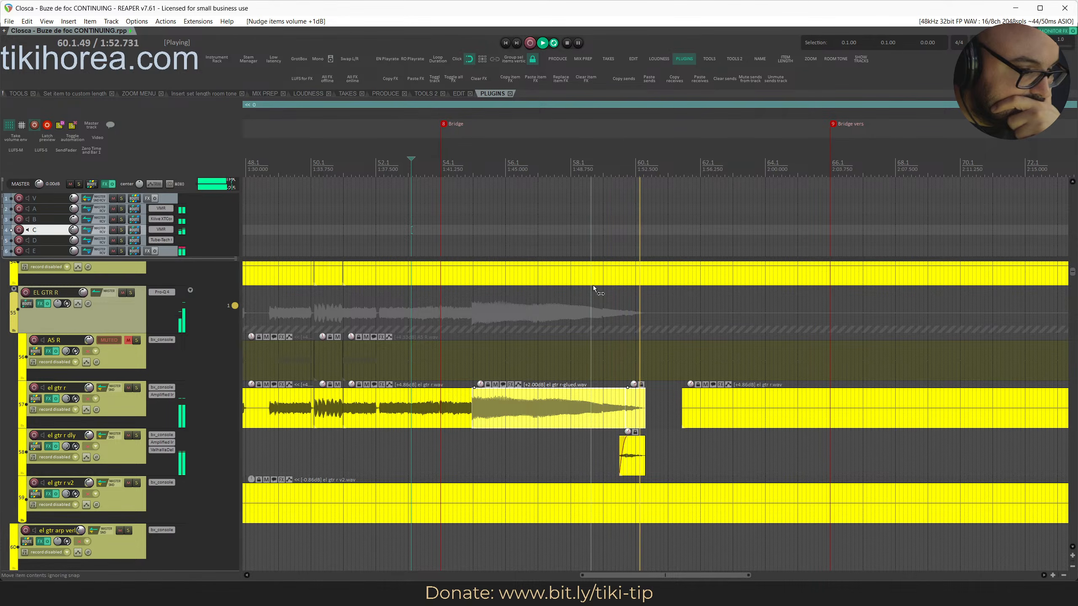
{"action": "key", "text": "space"}
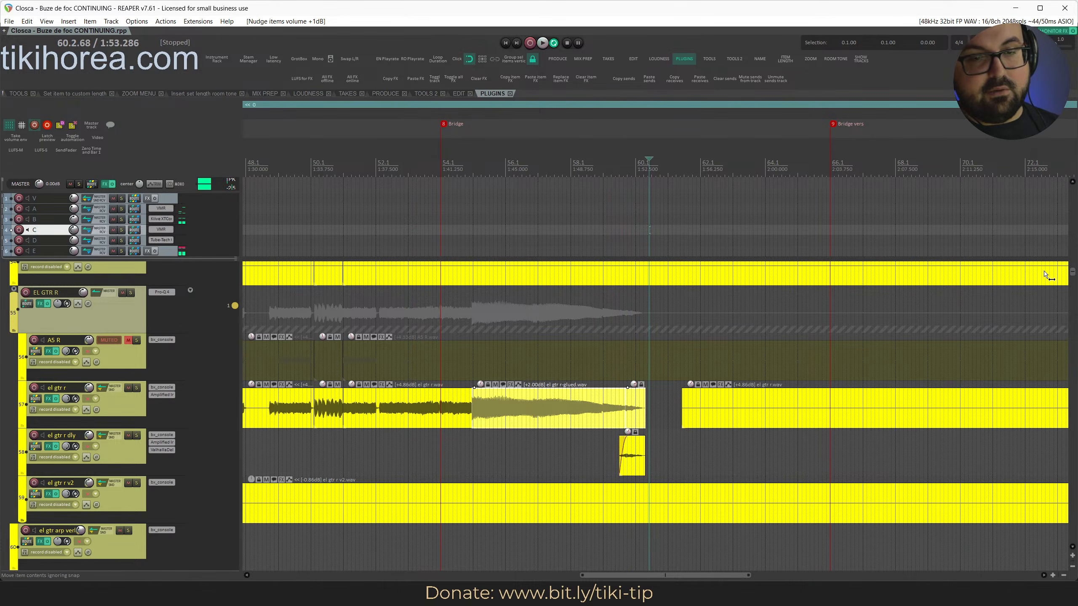
Bring the EL GTR L tracks into view and play the full mix from about bar 49
{"action": "scroll", "coordinate": [758, 314], "scroll_direction": "down", "scroll_amount": 4}
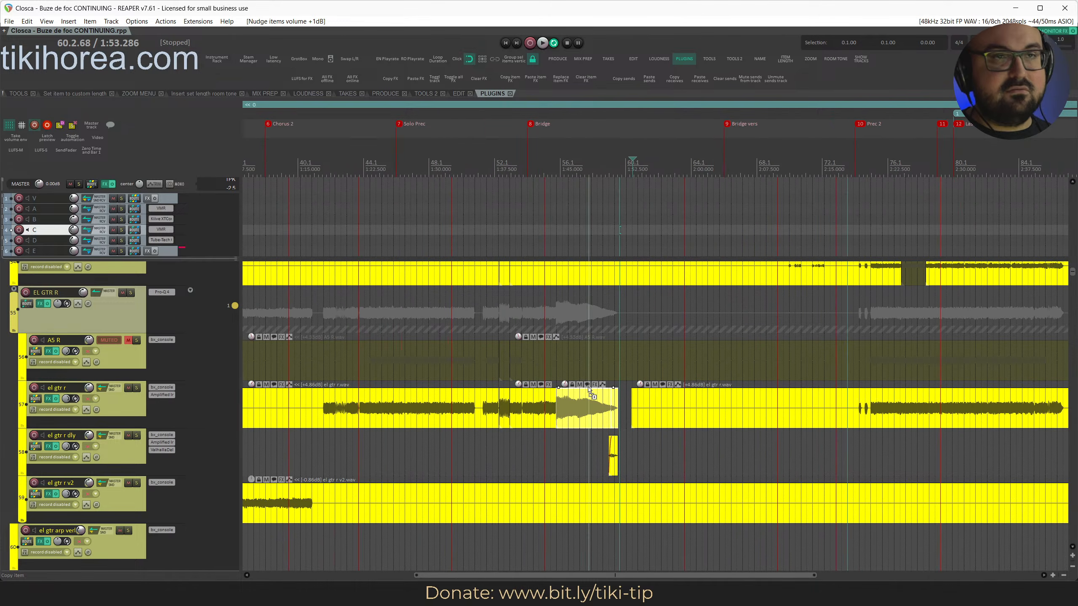
{"action": "scroll", "coordinate": [586, 407], "scroll_direction": "up", "scroll_amount": 5}
{"action": "scroll", "coordinate": [586, 408], "scroll_direction": "up", "scroll_amount": 2}
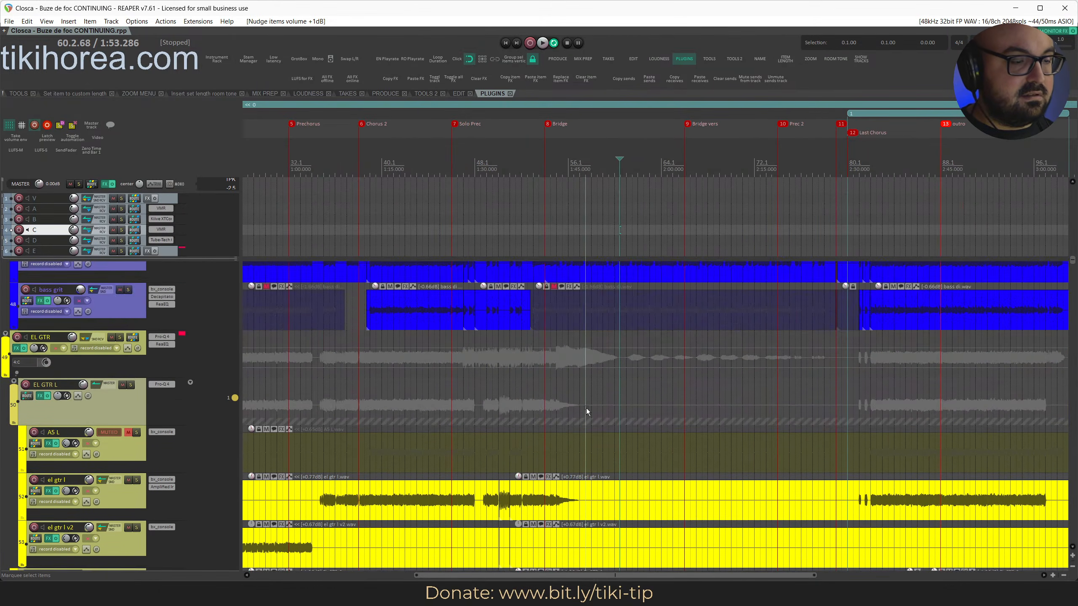
{"action": "scroll", "coordinate": [586, 407], "scroll_direction": "down", "scroll_amount": 2}
{"action": "left_click", "coordinate": [497, 171]}
{"action": "key", "text": "space"}
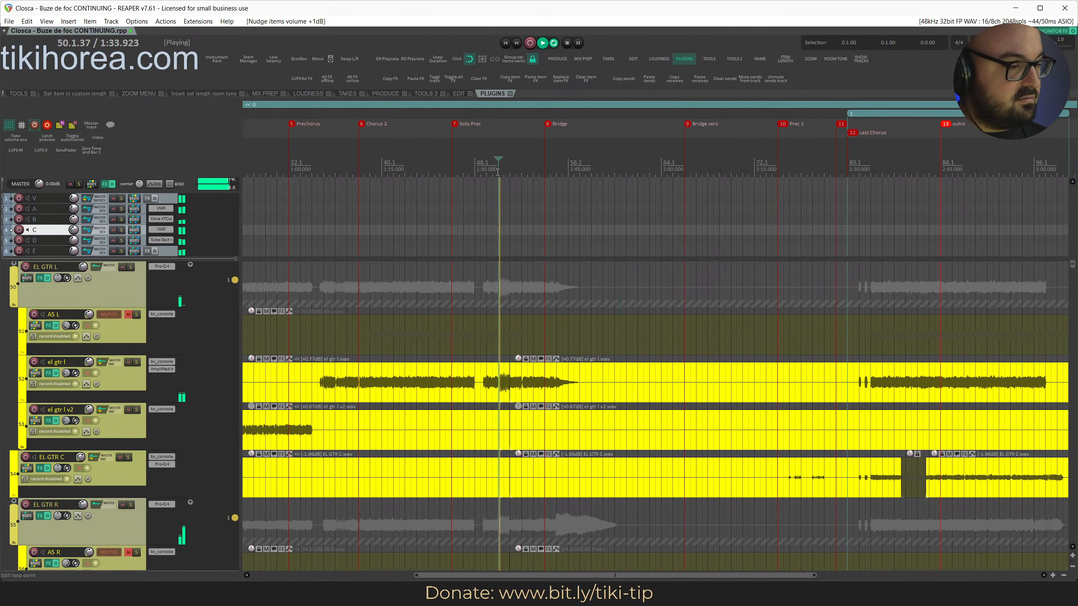
{"action": "scroll", "coordinate": [630, 360], "scroll_direction": "up", "scroll_amount": 2}
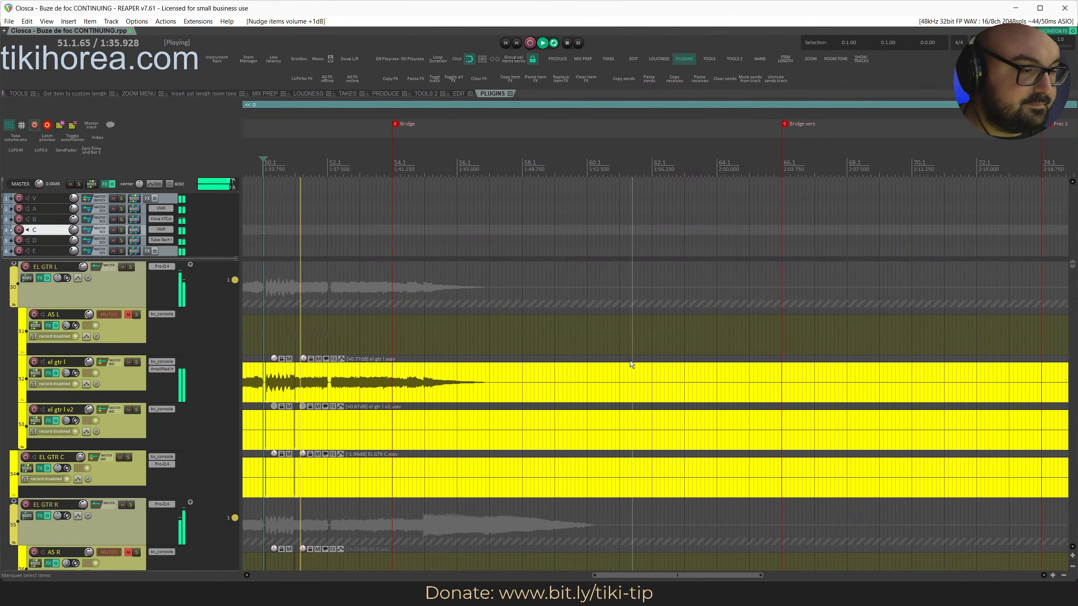
Solo the el gtr l track exclusively and play it from just after the Bridge marker
{"action": "scroll", "coordinate": [500, 446], "scroll_direction": "up", "scroll_amount": 1}
{"action": "key", "text": "s"}
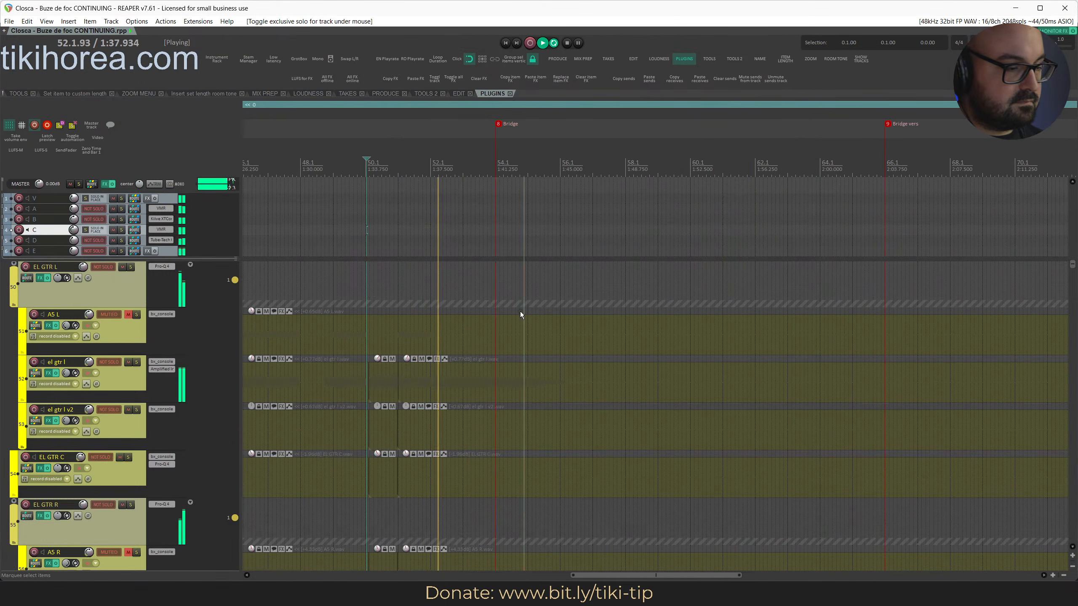
{"action": "key", "text": "s"}
{"action": "key", "text": "s"}
{"action": "left_click", "coordinate": [522, 165]}
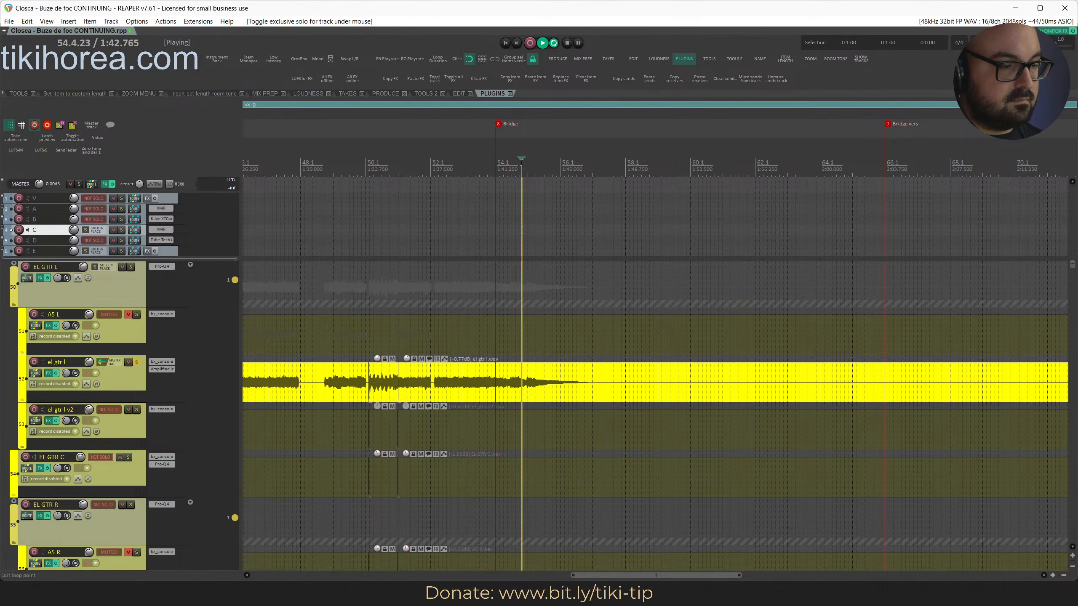
Split the el gtr l item near bar 55 and again just after bar 57, and clear all track solos
{"action": "left_click", "coordinate": [527, 385], "text": "ctrl"}
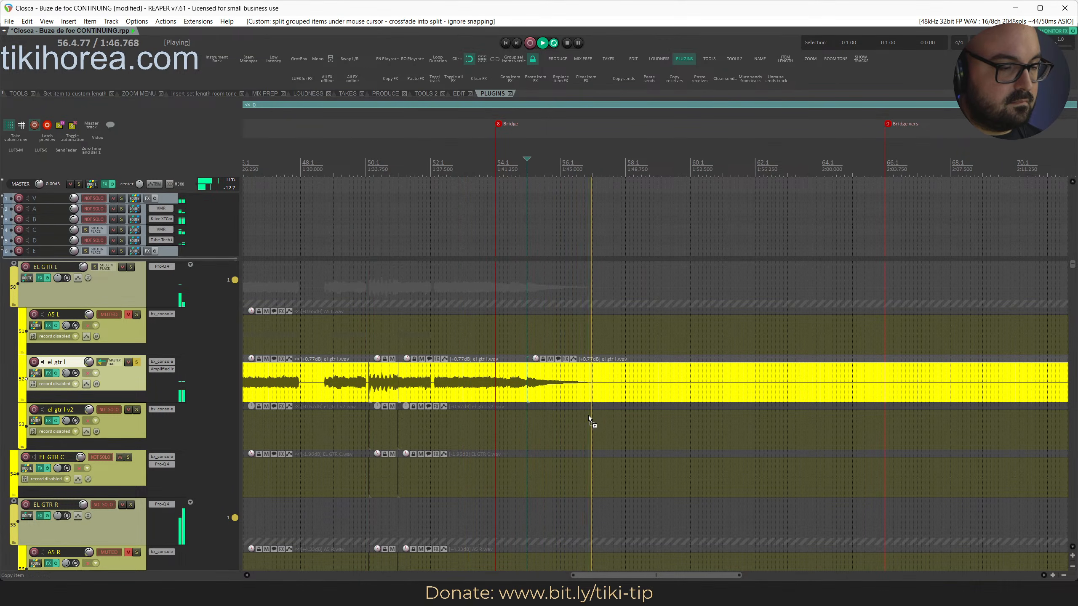
{"action": "scroll", "coordinate": [588, 416], "scroll_direction": "down", "scroll_amount": 3}
{"action": "scroll", "coordinate": [591, 418], "scroll_direction": "down", "scroll_amount": 2}
{"action": "scroll", "coordinate": [590, 419], "scroll_direction": "up", "scroll_amount": 4}
{"action": "key", "text": "alt+s"}
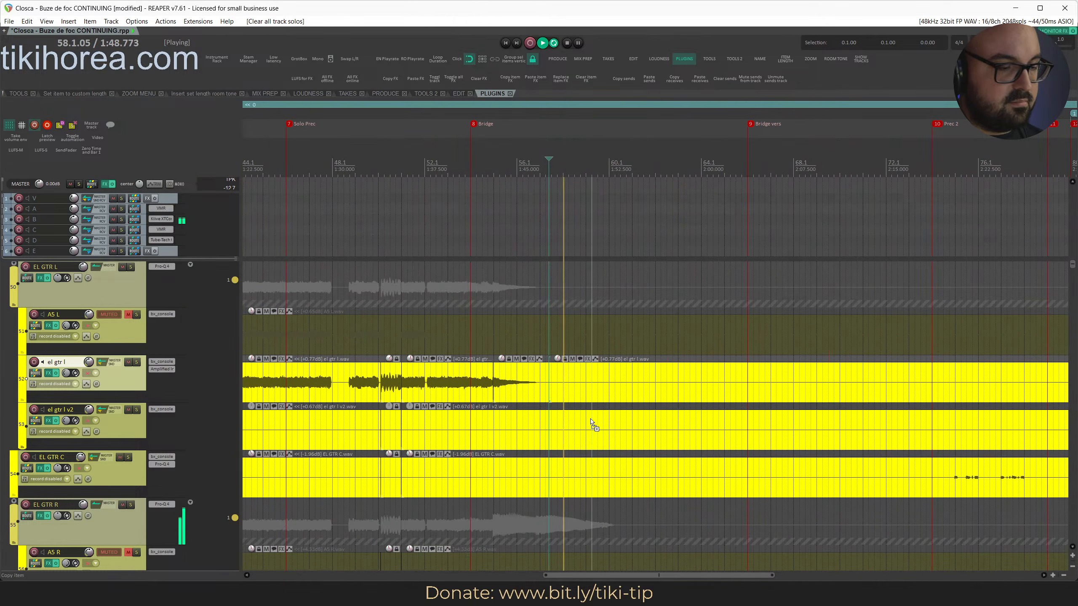
Raise the split el gtr l item that starts near bar 55 to +4.77 dB, and save the project
{"action": "left_click", "coordinate": [436, 166]}
{"action": "scroll", "coordinate": [451, 316], "scroll_direction": "up", "scroll_amount": 5}
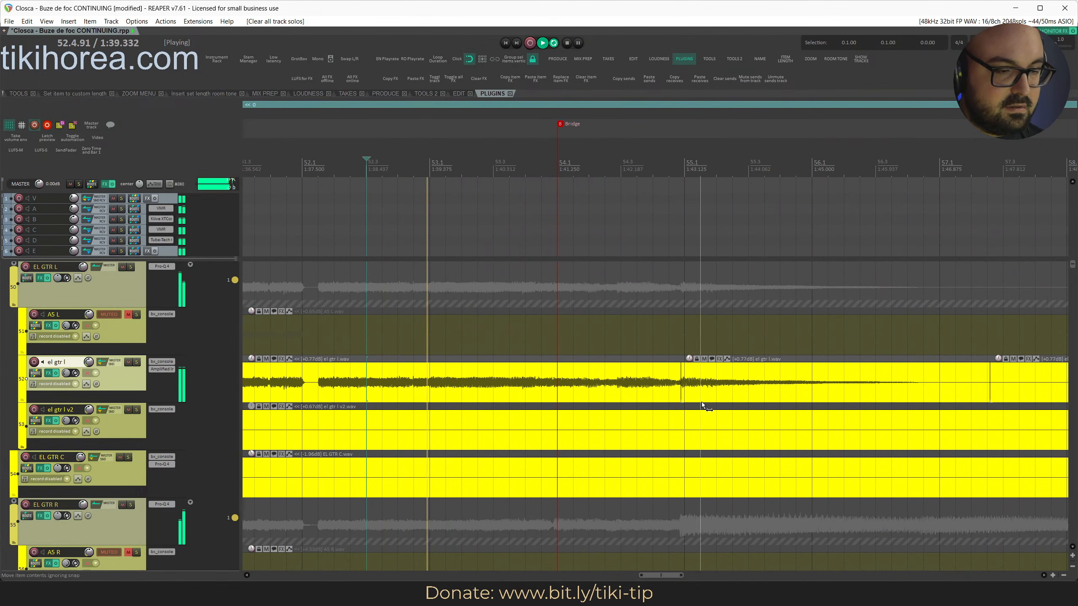
{"action": "scroll", "coordinate": [637, 473], "scroll_direction": "down", "scroll_amount": 4}
{"action": "scroll", "coordinate": [638, 472], "scroll_direction": "down", "scroll_amount": 3}
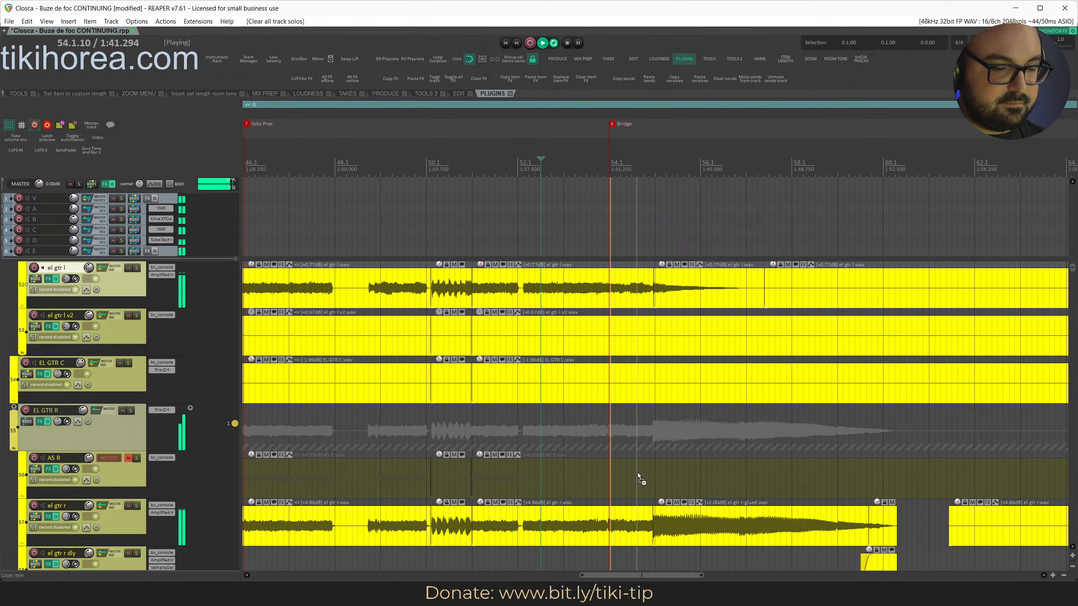
{"action": "left_click", "coordinate": [695, 276]}
{"action": "key", "text": "ctrl+Up"}
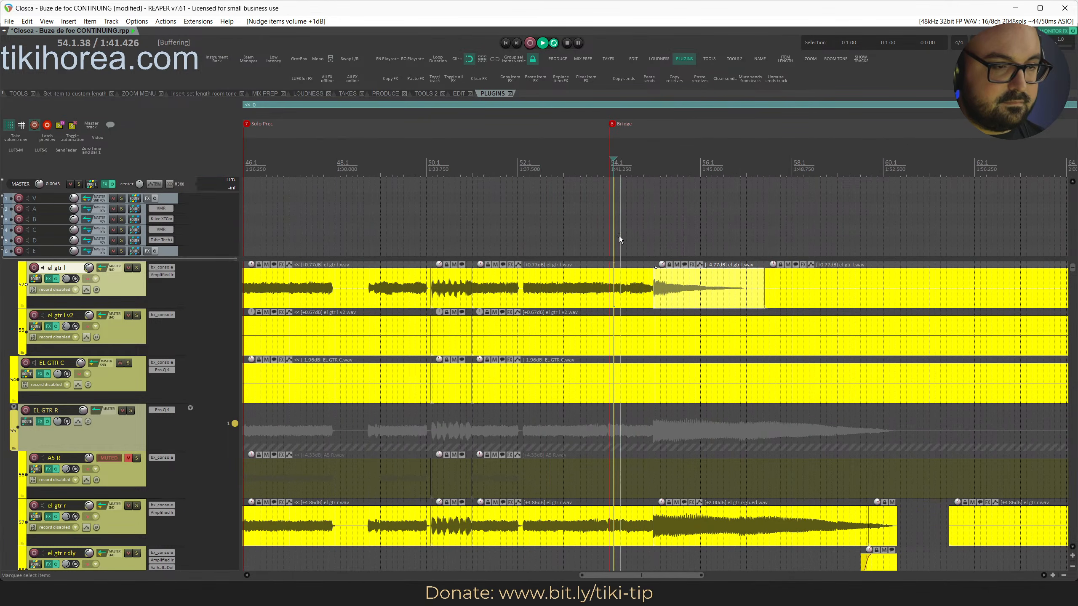
{"action": "scroll", "coordinate": [619, 236], "scroll_direction": "up", "scroll_amount": 2}
{"action": "key", "text": "ctrl+s"}
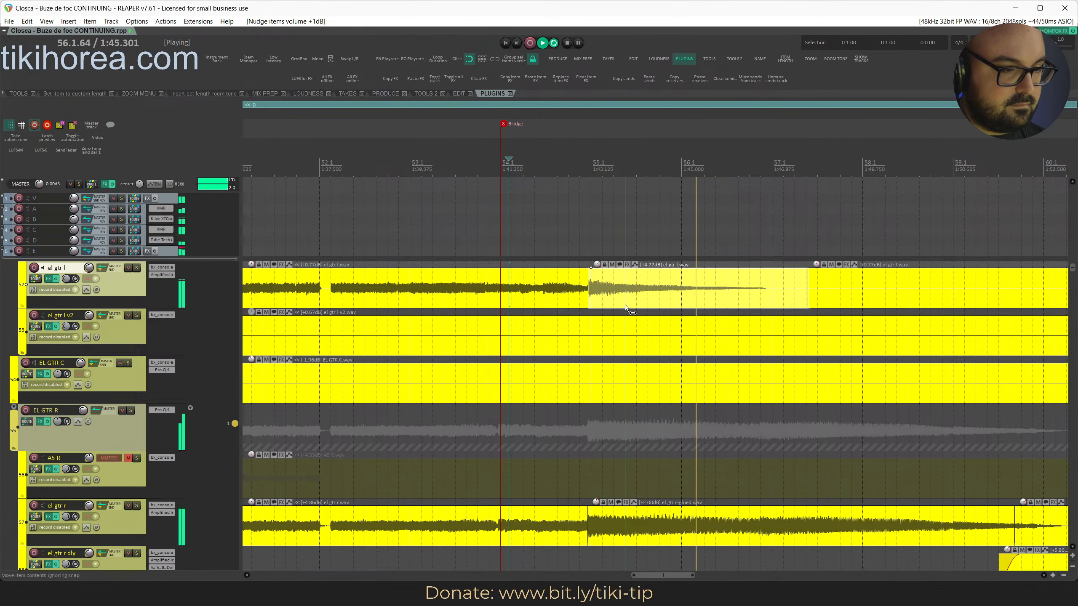
Raise the selected el gtr l item further to +8.77 dB while replaying the start of the Bridge, and save the project
{"action": "left_click", "coordinate": [633, 280]}
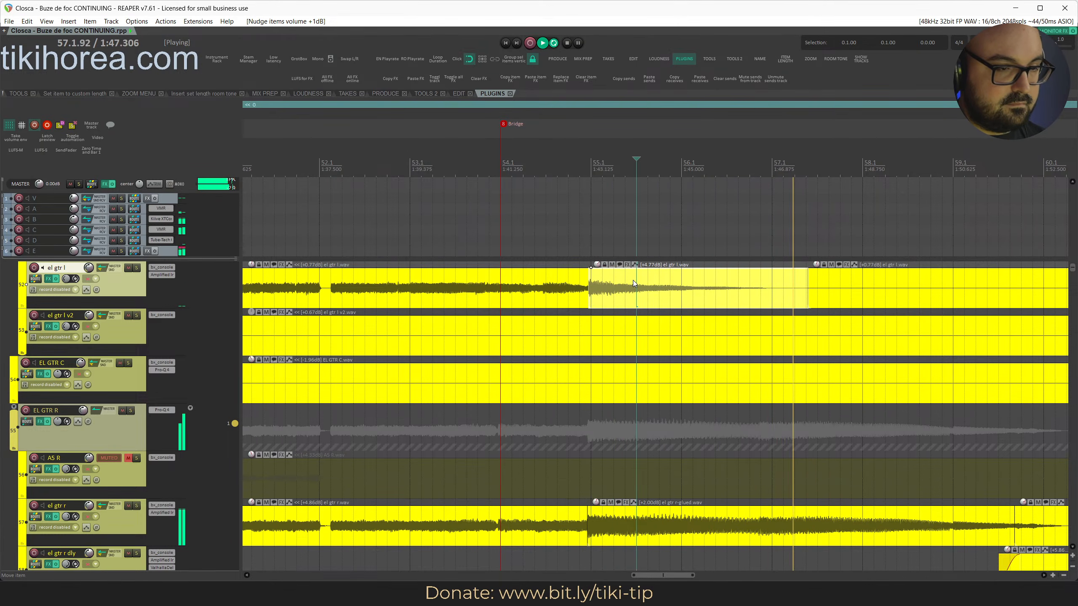
{"action": "left_click", "coordinate": [461, 150]}
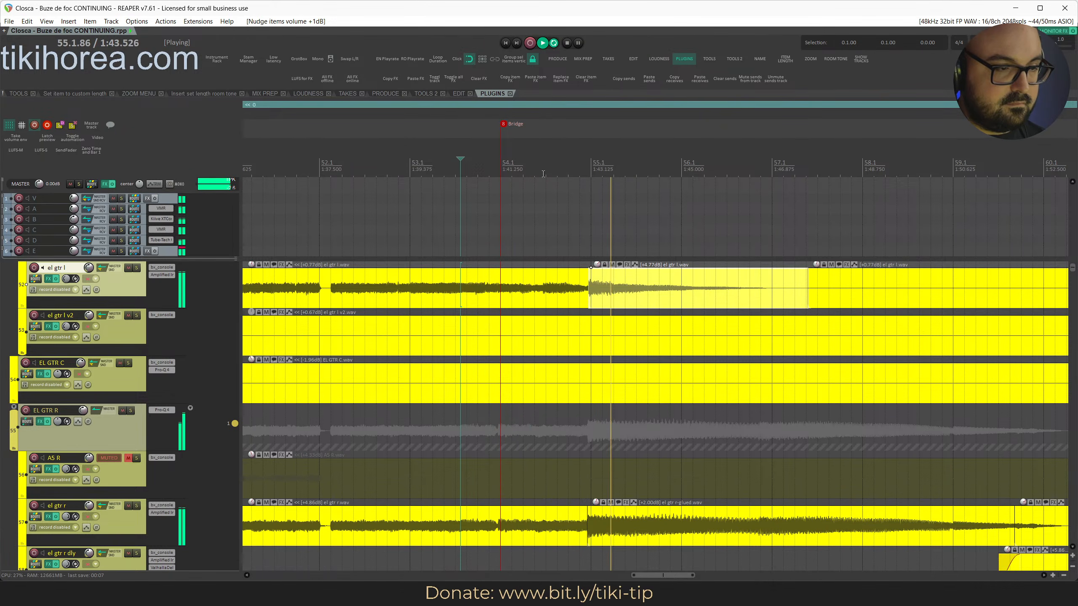
{"action": "key", "text": "shift+Up"}
{"action": "key", "text": "shift+Up"}
{"action": "key", "text": "shift+Up"}
{"action": "left_click", "coordinate": [535, 167]}
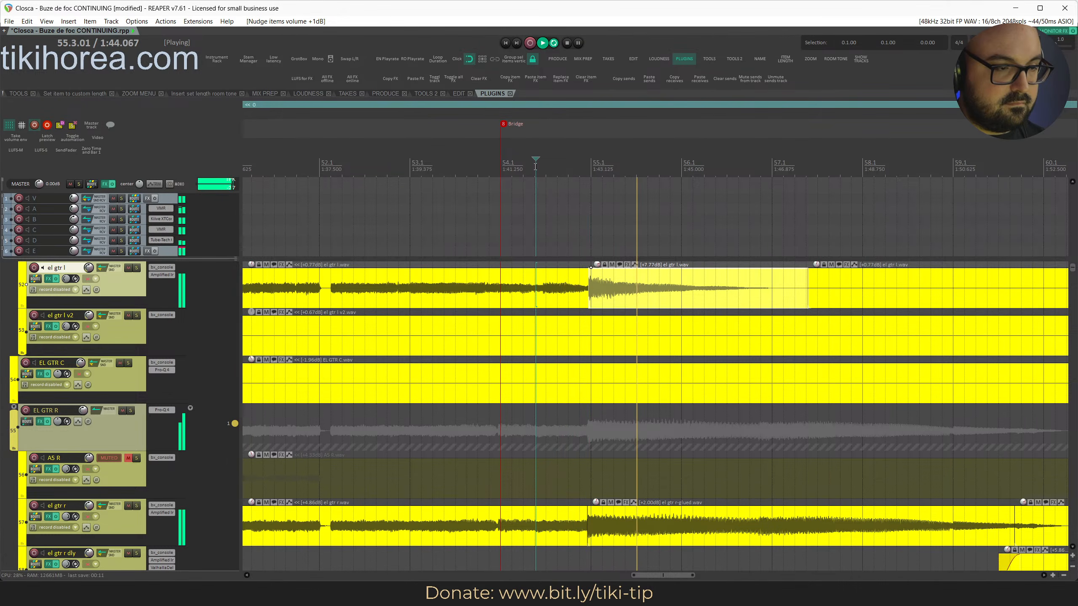
{"action": "key", "text": "Up"}
{"action": "left_click", "coordinate": [535, 166]}
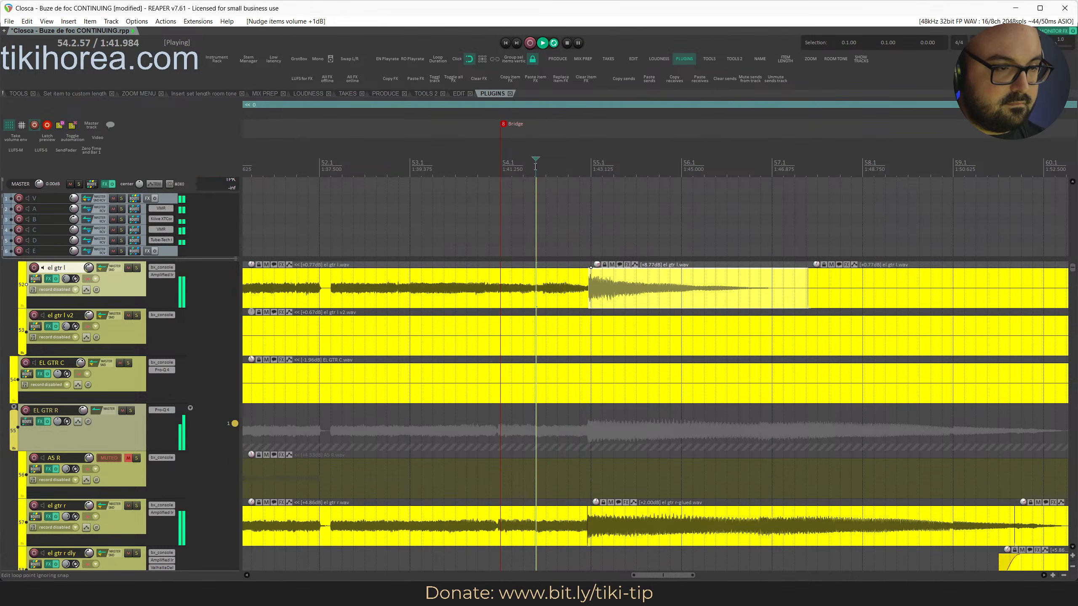
{"action": "key", "text": "ctrl+s"}
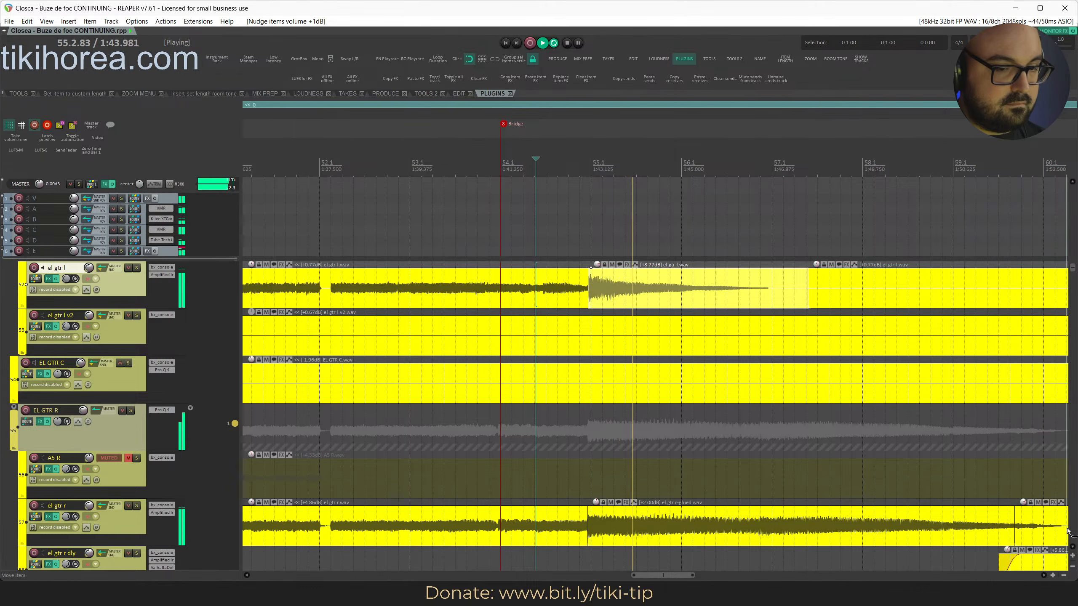
Stop playback and solo the BD and SN drum folders
{"action": "scroll", "coordinate": [705, 428], "scroll_direction": "down", "scroll_amount": 3}
{"action": "scroll", "coordinate": [705, 428], "scroll_direction": "down", "scroll_amount": 4}
{"action": "key", "text": "space"}
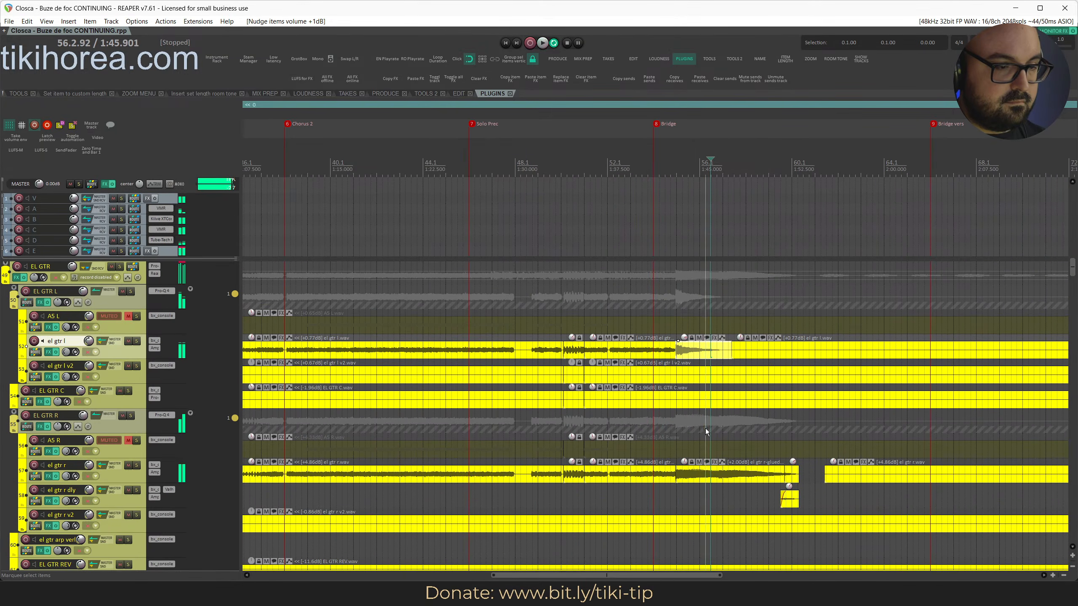
{"action": "scroll", "coordinate": [705, 428], "scroll_direction": "up", "scroll_amount": 15}
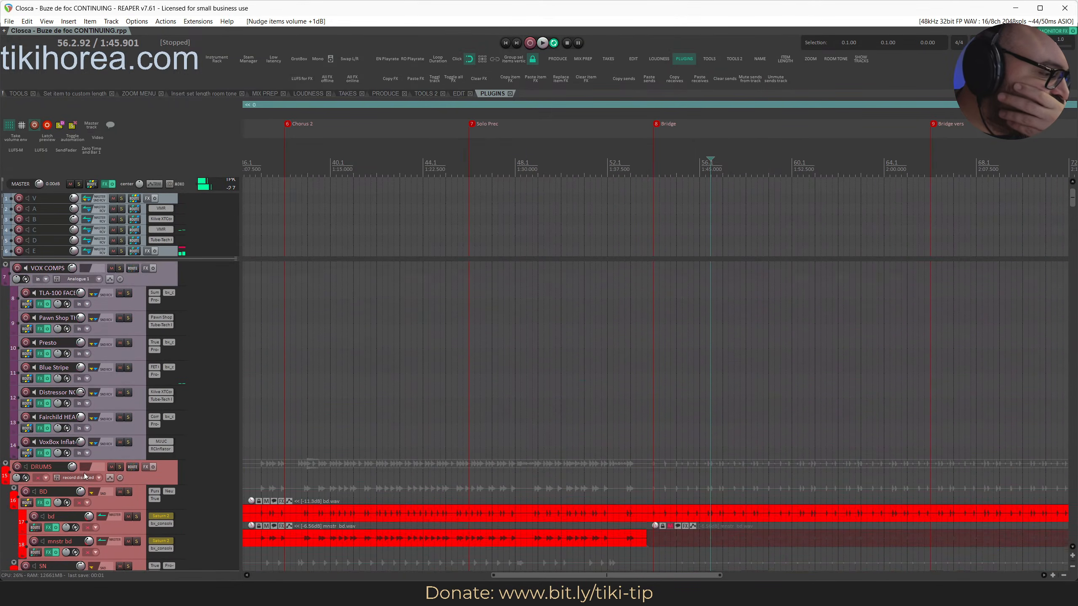
{"action": "scroll", "coordinate": [85, 476], "scroll_direction": "down", "scroll_amount": 4}
{"action": "left_click", "coordinate": [127, 396]}
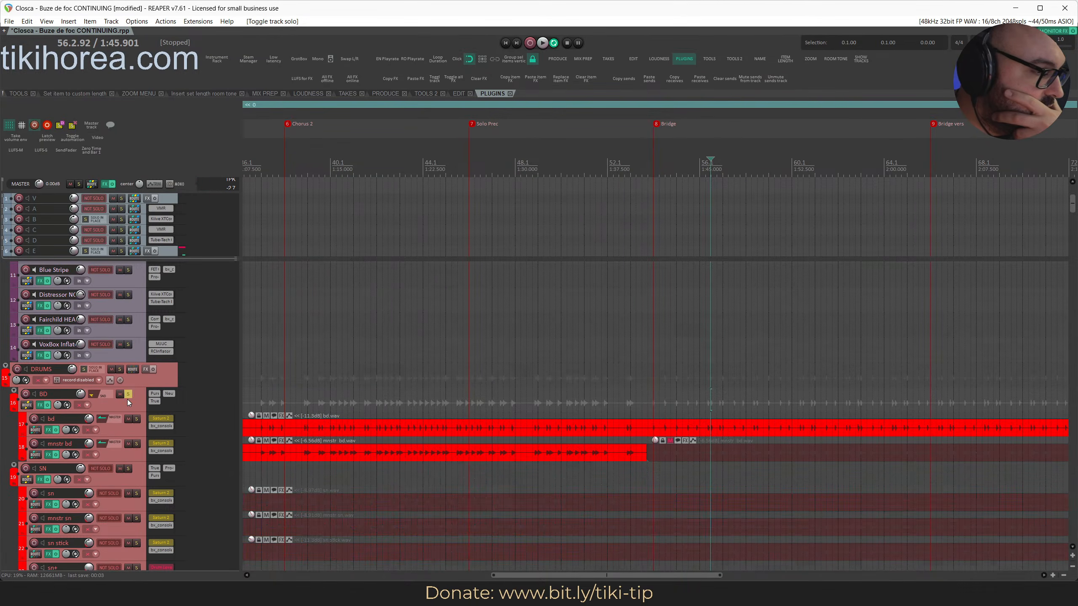
{"action": "left_click", "coordinate": [127, 469]}
Play the soloed bass drum and snare from just before the Bridge, and save the project
{"action": "left_click", "coordinate": [637, 168]}
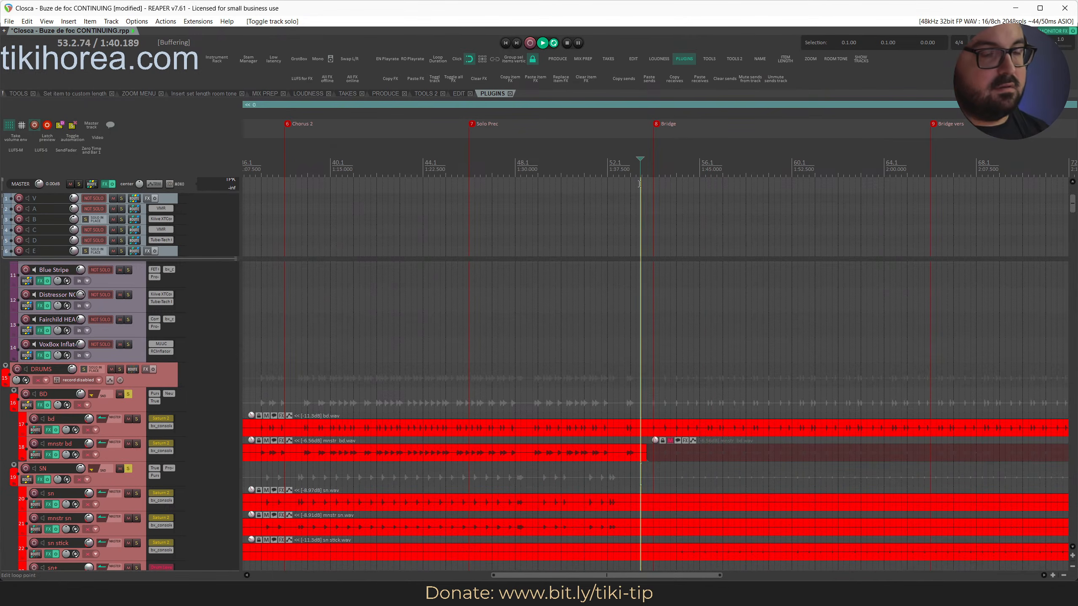
{"action": "key", "text": "space"}
{"action": "scroll", "coordinate": [628, 285], "scroll_direction": "up", "scroll_amount": 3}
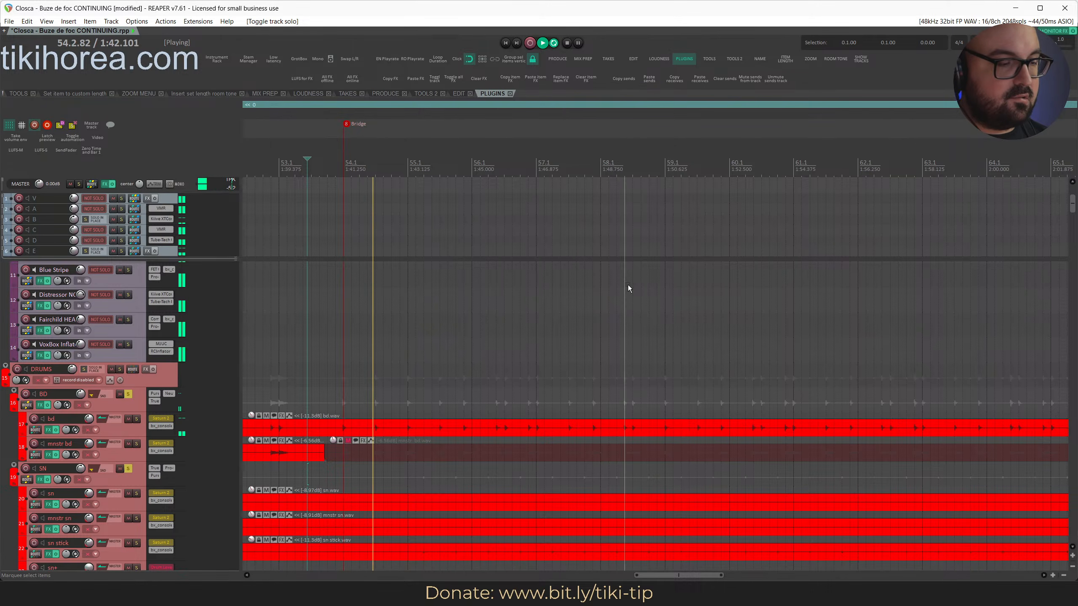
{"action": "scroll", "coordinate": [629, 285], "scroll_direction": "down", "scroll_amount": 1}
{"action": "scroll", "coordinate": [628, 285], "scroll_direction": "down", "scroll_amount": 1}
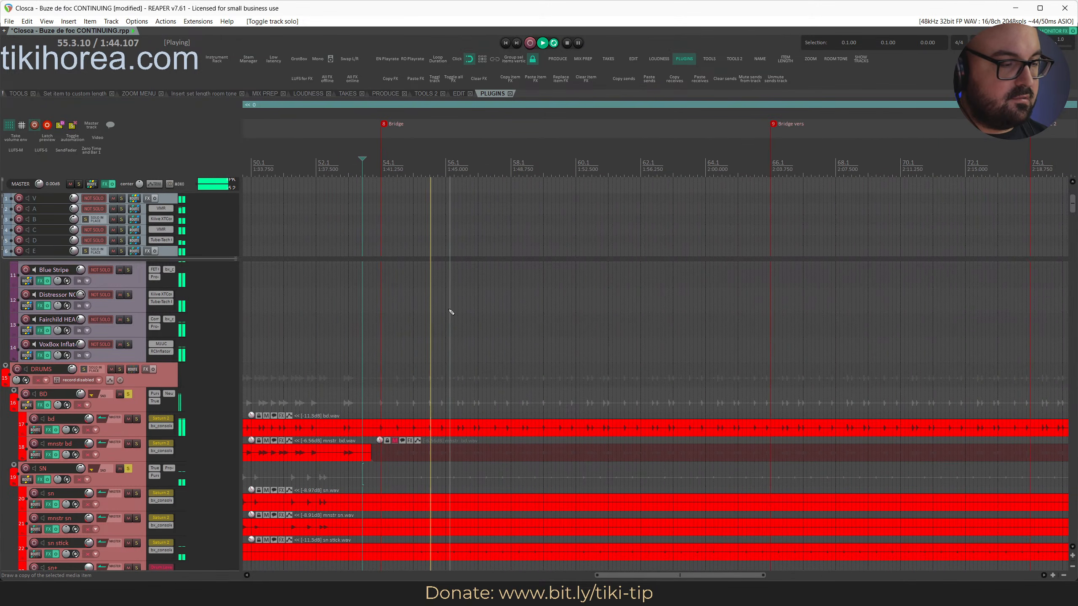
{"action": "key", "text": "ctrl+s"}
{"action": "scroll", "coordinate": [116, 420], "scroll_direction": "down", "scroll_amount": 2}
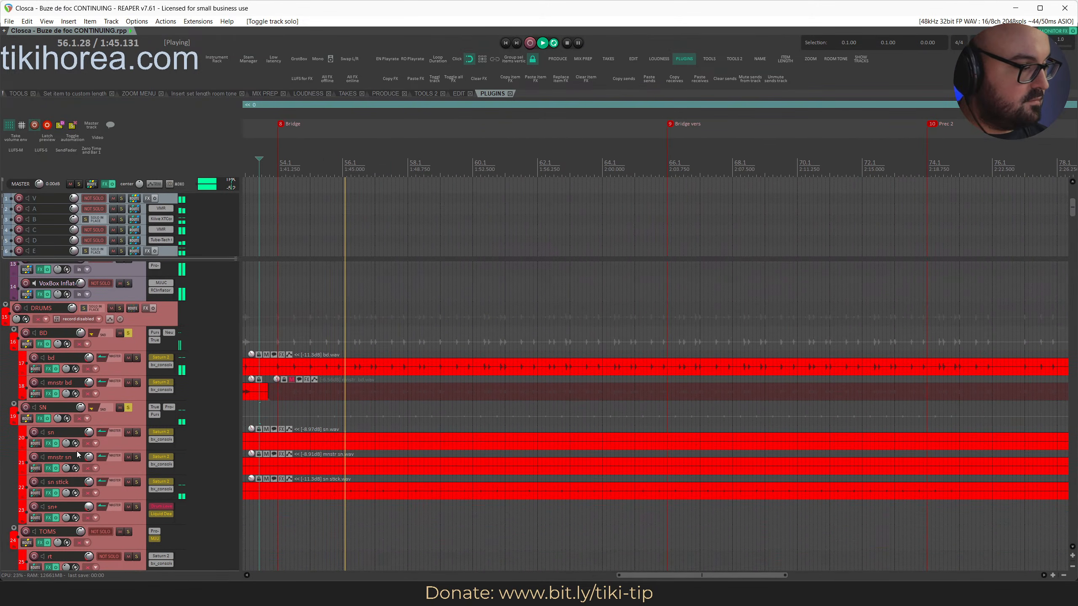
Stop playback with the SN track selected, clear all track solos, and save the project
{"action": "left_click", "coordinate": [125, 420]}
{"action": "key", "text": "space"}
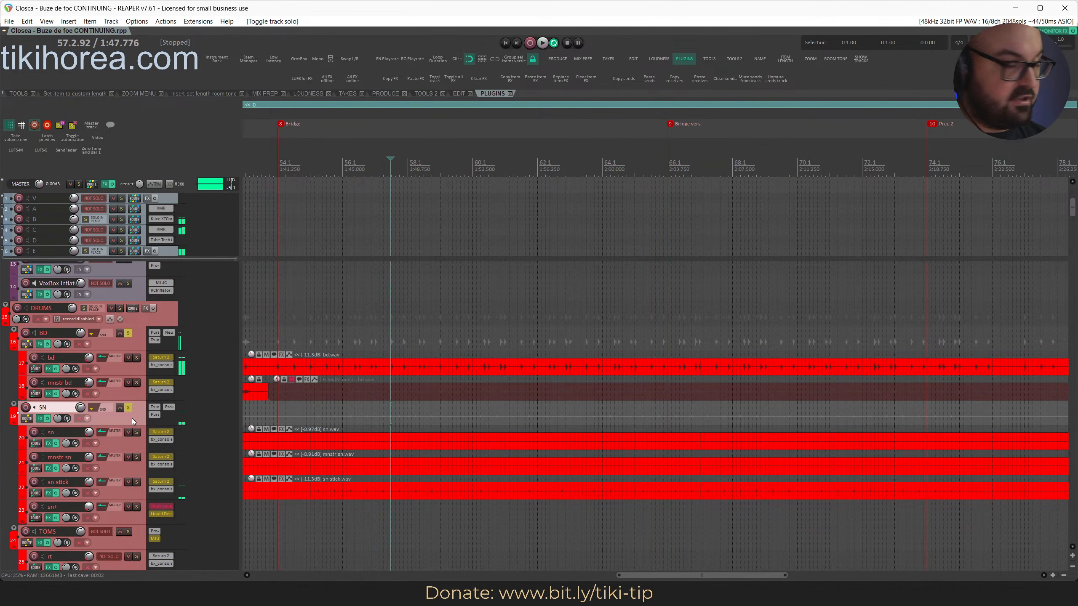
{"action": "key", "text": "alt+F6"}
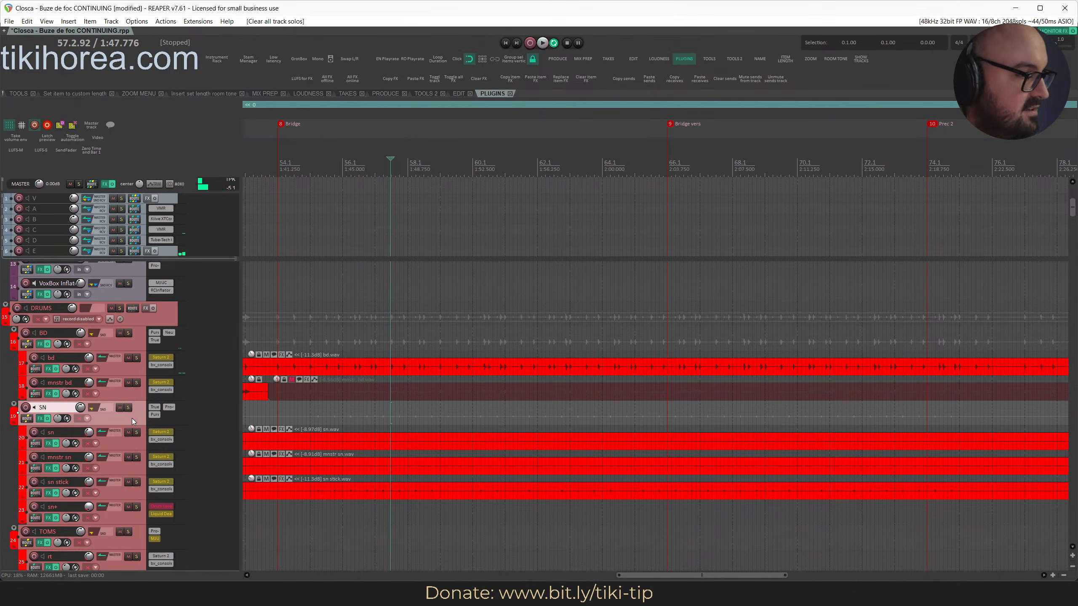
{"action": "key", "text": "ctrl+s"}
Play the Bridge from its start, audition buses E and B in solo, and clear all track solos
{"action": "key", "text": "space"}
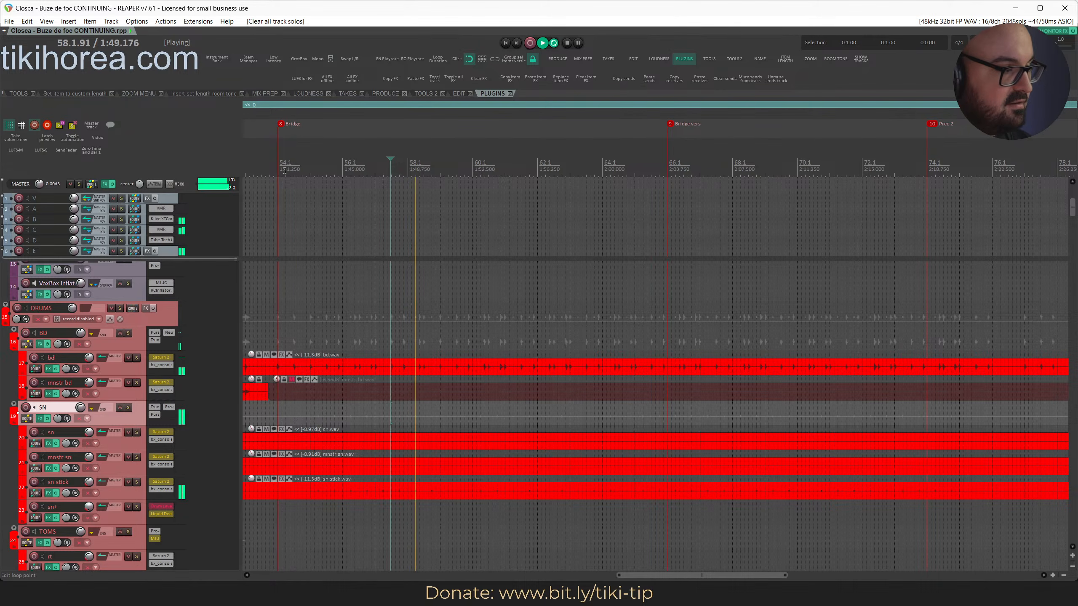
{"action": "left_click", "coordinate": [281, 284]}
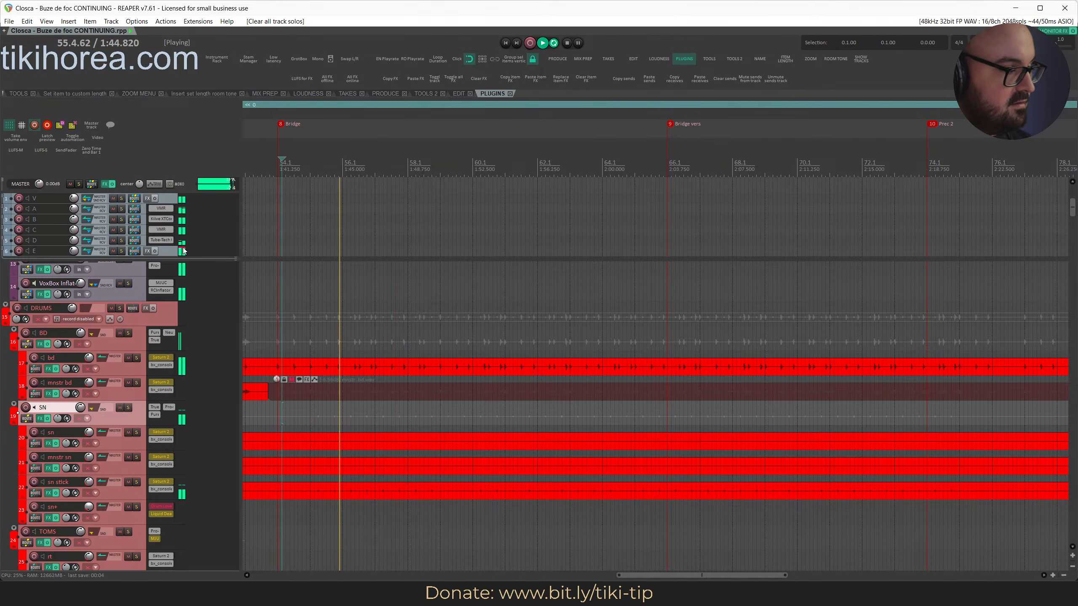
{"action": "left_click", "coordinate": [122, 251]}
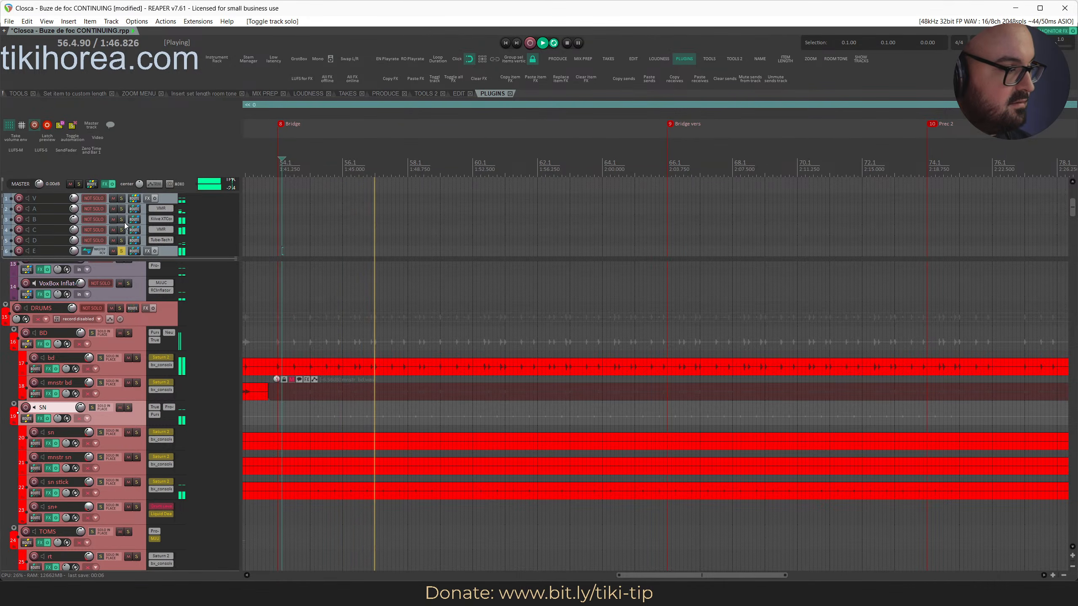
{"action": "left_click", "coordinate": [122, 220]}
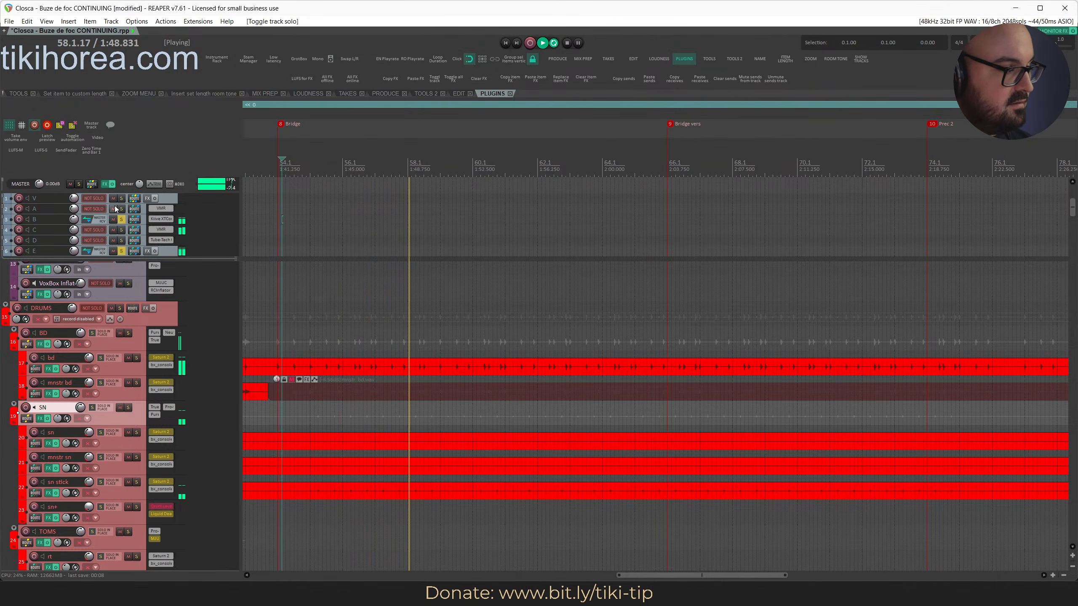
{"action": "key", "text": "alt+s"}
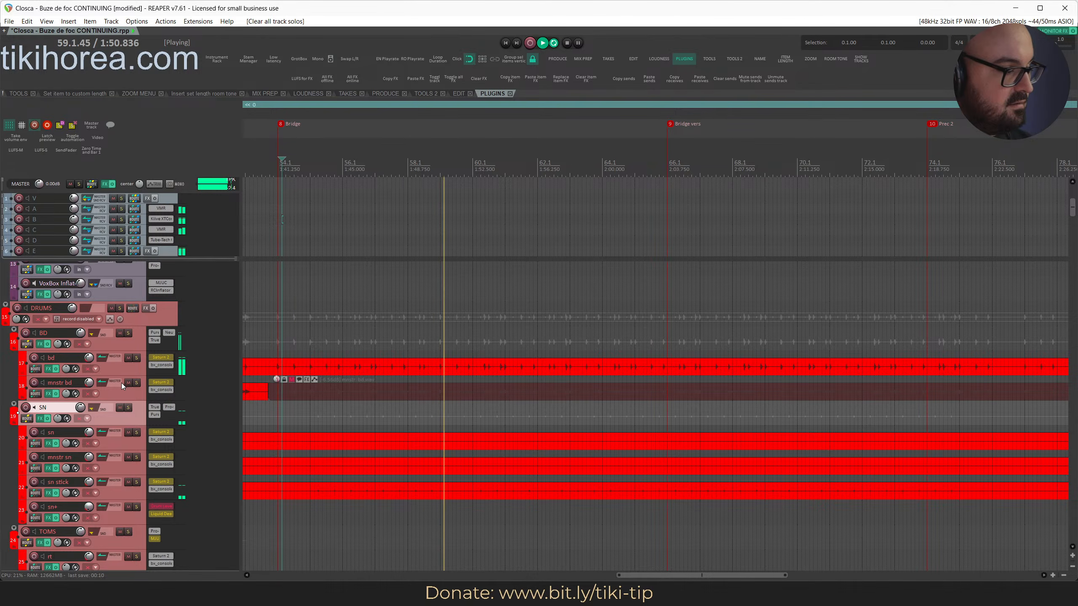
Save the project, play the transition from just before the Bridge, and stop playback
{"action": "key", "text": "ctrl+s"}
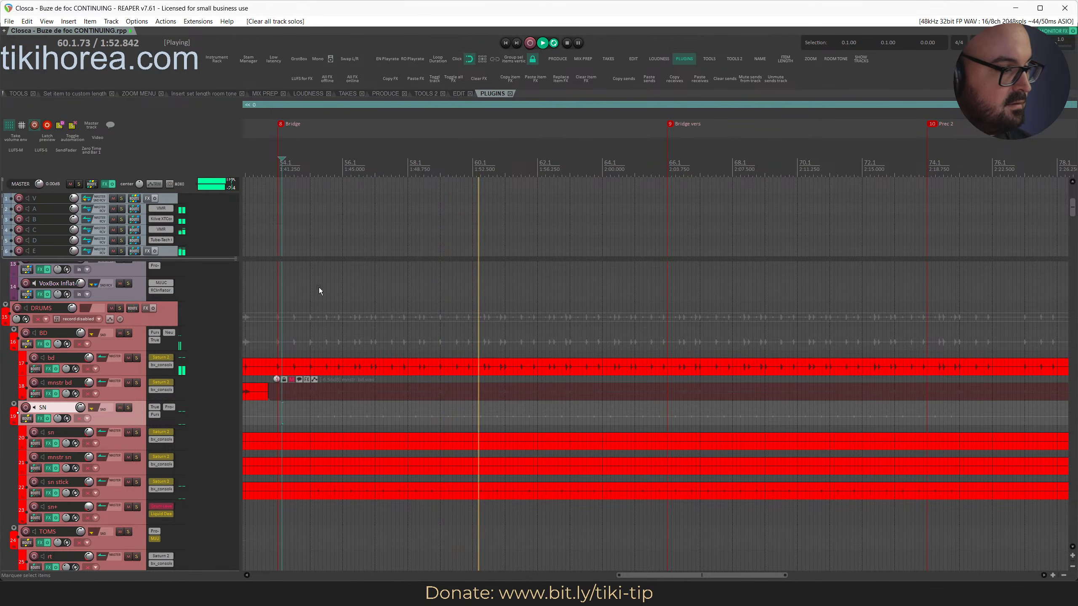
{"action": "left_click", "coordinate": [272, 169]}
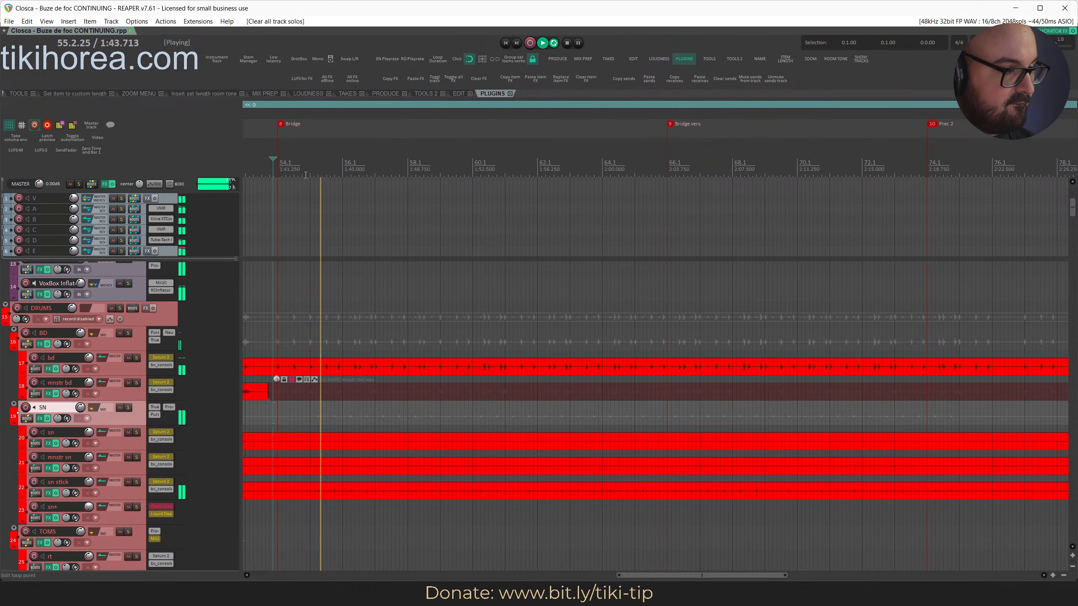
{"action": "key", "text": "space"}
Loop playback over a time selection from 54.4.50 in the Bridge to Prec 2 at 74.1
{"action": "left_click_drag", "start_coordinate": [310, 230], "coordinate": [665, 229]}
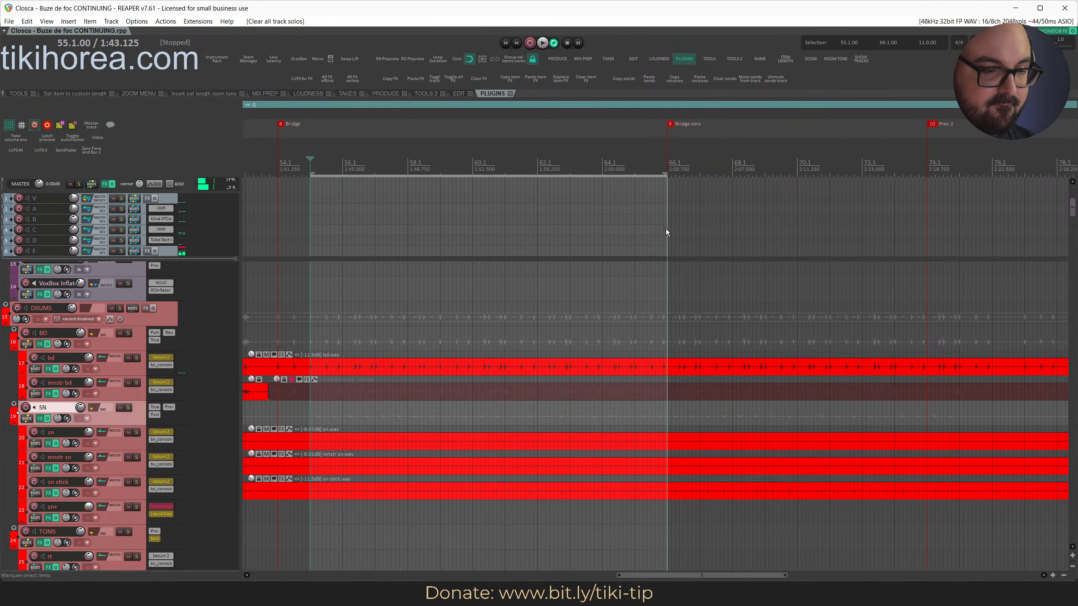
{"action": "key", "text": "space"}
{"action": "scroll", "coordinate": [334, 249], "scroll_direction": "up", "scroll_amount": 4}
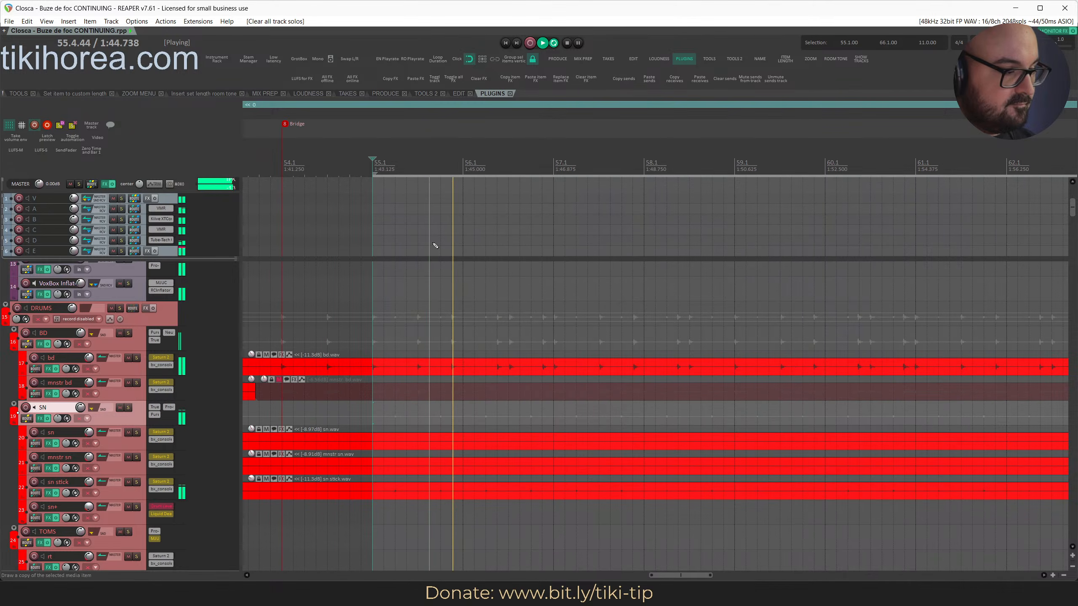
{"action": "left_click_drag", "start_coordinate": [372, 171], "coordinate": [365, 172]}
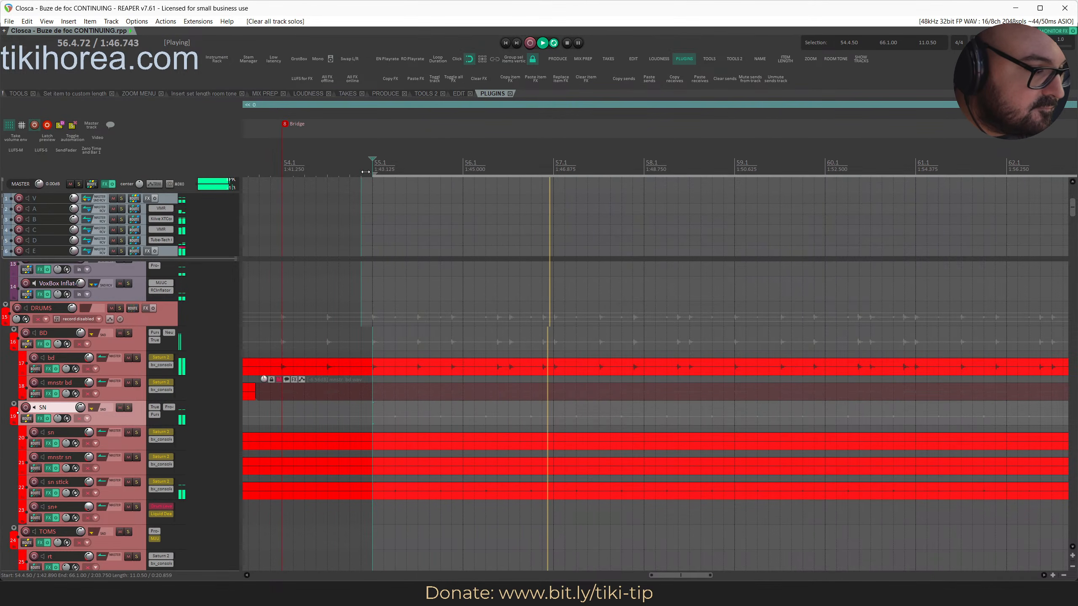
{"action": "scroll", "coordinate": [579, 363], "scroll_direction": "down", "scroll_amount": 4}
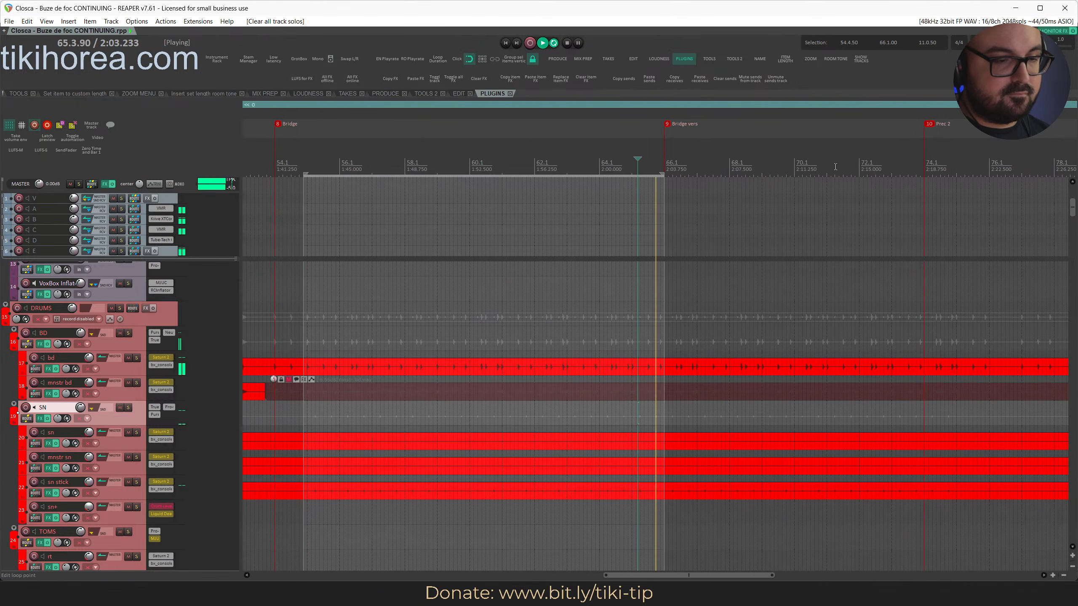
{"action": "left_click_drag", "start_coordinate": [655, 221], "coordinate": [915, 205]}
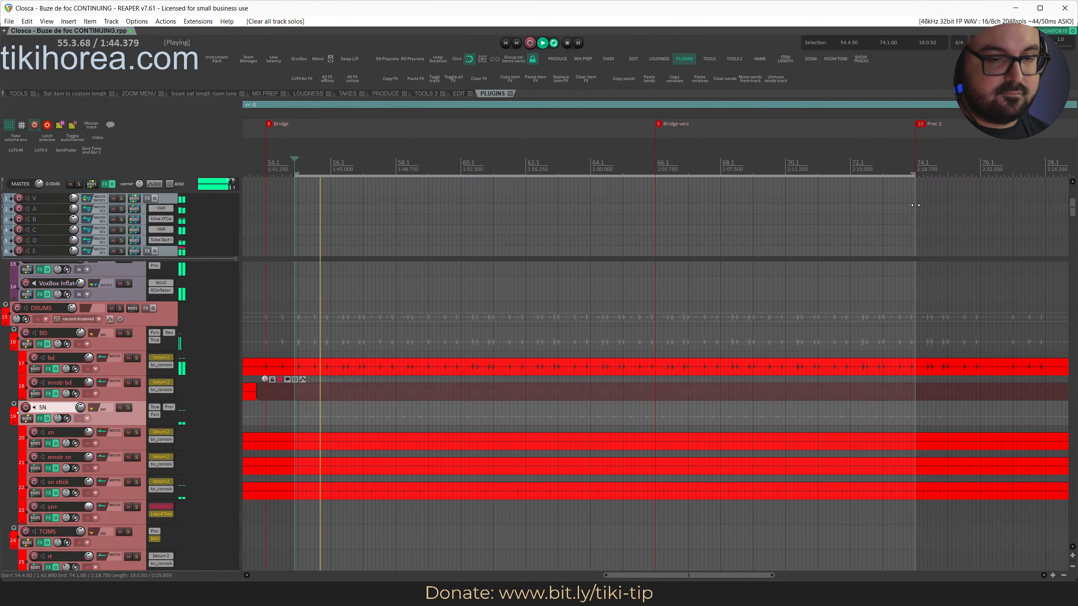
Play from just before Bridge vers while viewing the drum tracks through the last chorus, and stop playback
{"action": "left_click", "coordinate": [641, 168]}
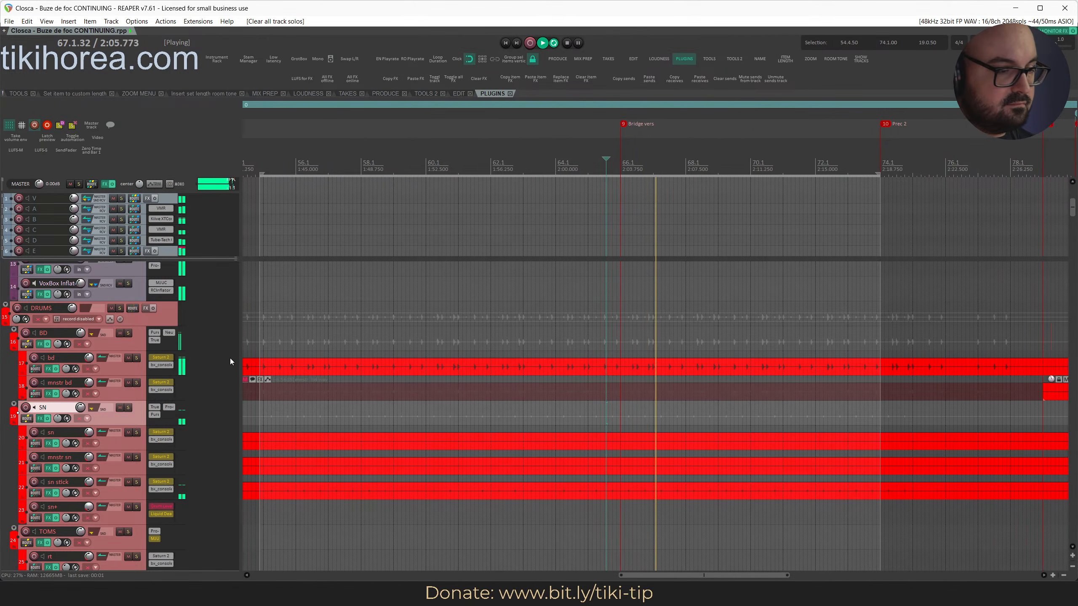
{"action": "scroll", "coordinate": [230, 357], "scroll_direction": "down", "scroll_amount": 3}
{"action": "scroll", "coordinate": [230, 358], "scroll_direction": "up", "scroll_amount": 1}
{"action": "scroll", "coordinate": [332, 408], "scroll_direction": "left", "scroll_amount": 1}
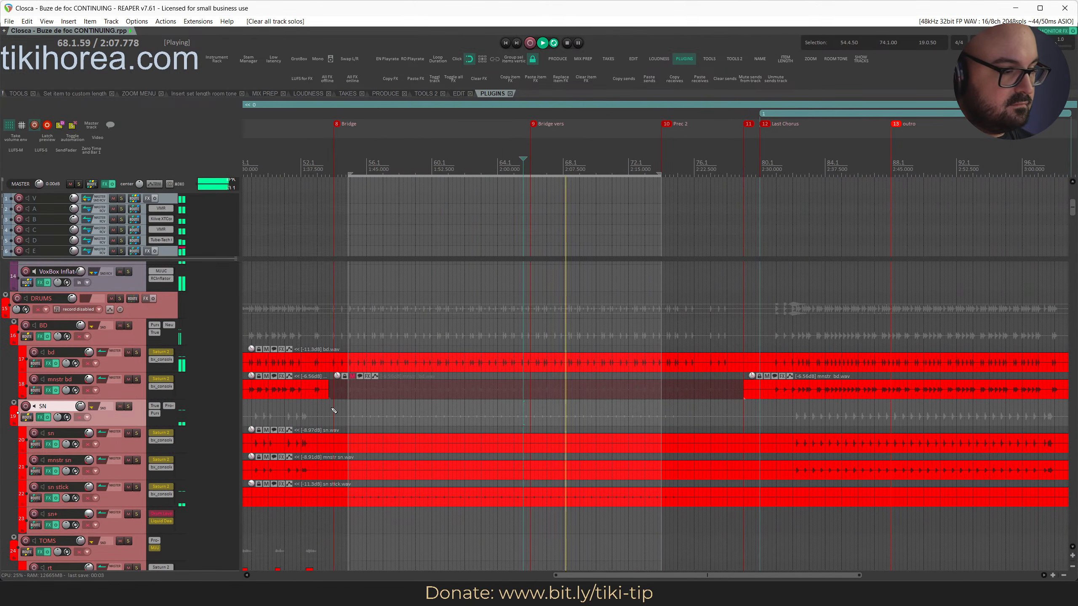
{"action": "key", "text": "space"}
Add ReaEQ to the BD folder track and look through its presets without loading one
{"action": "left_click", "coordinate": [169, 334]}
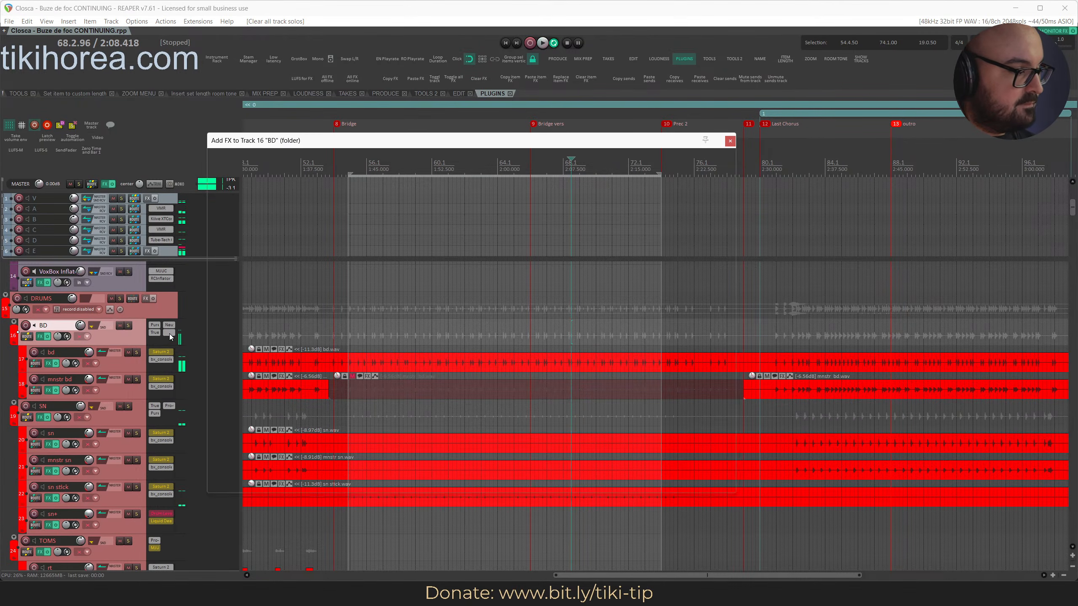
{"action": "double_click", "coordinate": [316, 180]}
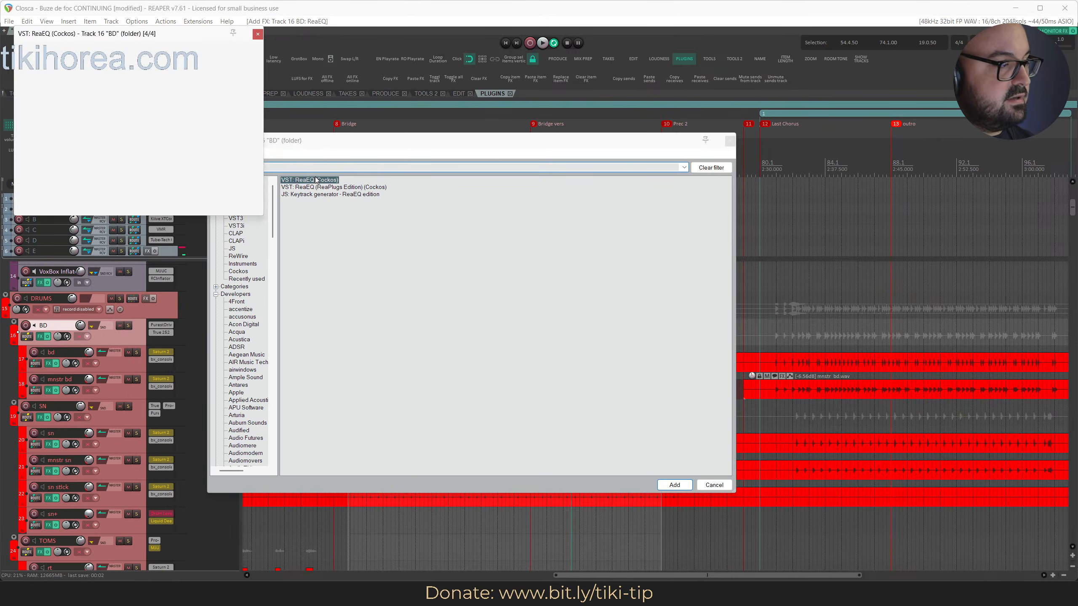
{"action": "left_click", "coordinate": [77, 47]}
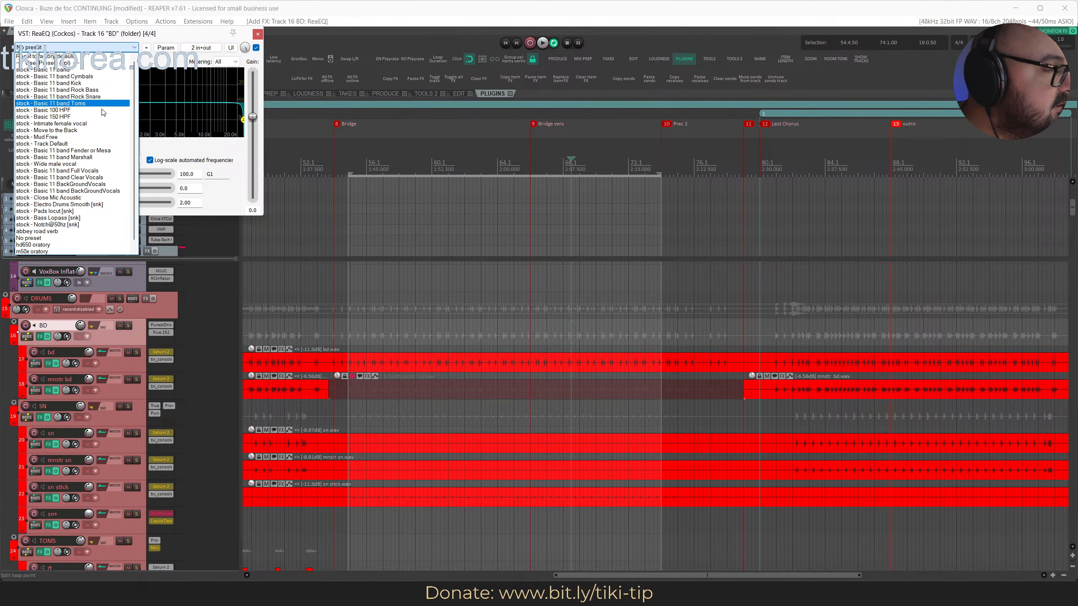
{"action": "scroll", "coordinate": [102, 113], "scroll_direction": "down", "scroll_amount": 1}
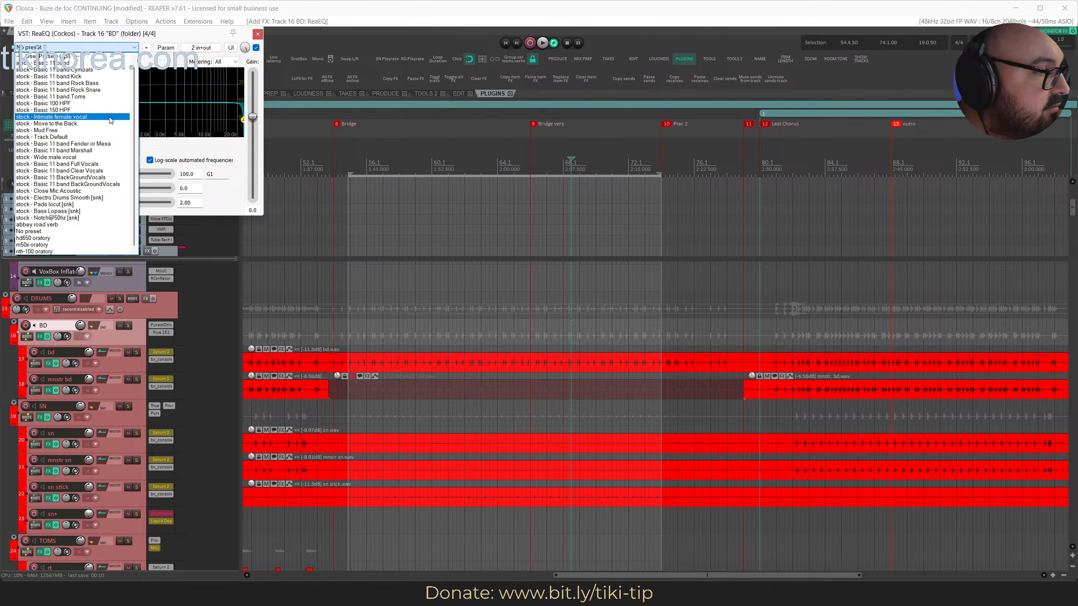
{"action": "left_click", "coordinate": [166, 123]}
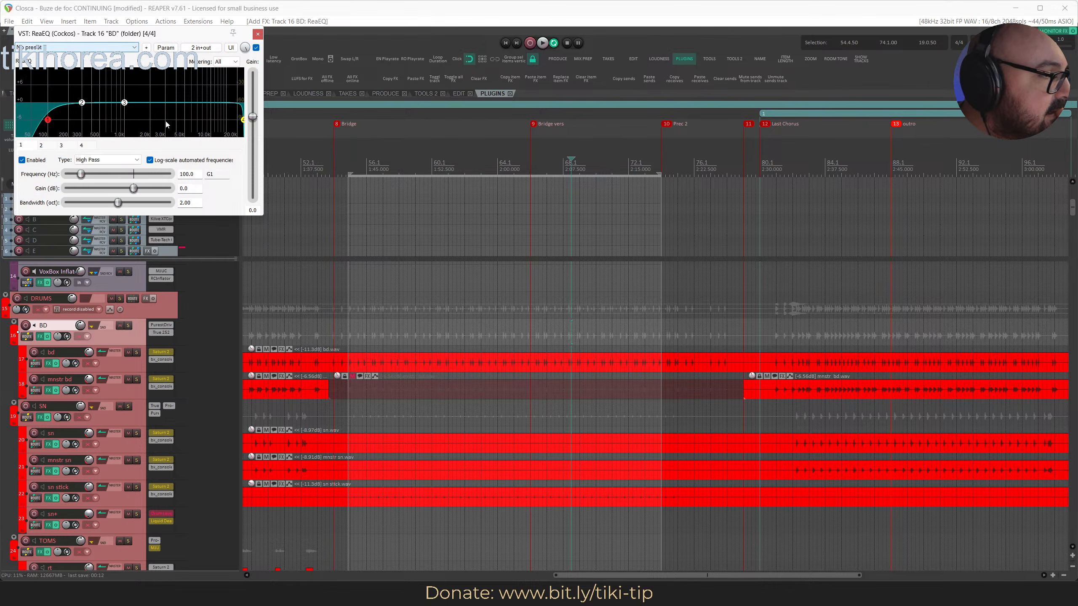
Set the BD ReaEQ's high-pass band to about 404.5 Hz and its low-pass band to about 5434.9 Hz
{"action": "left_click_drag", "start_coordinate": [59, 120], "coordinate": [106, 118]}
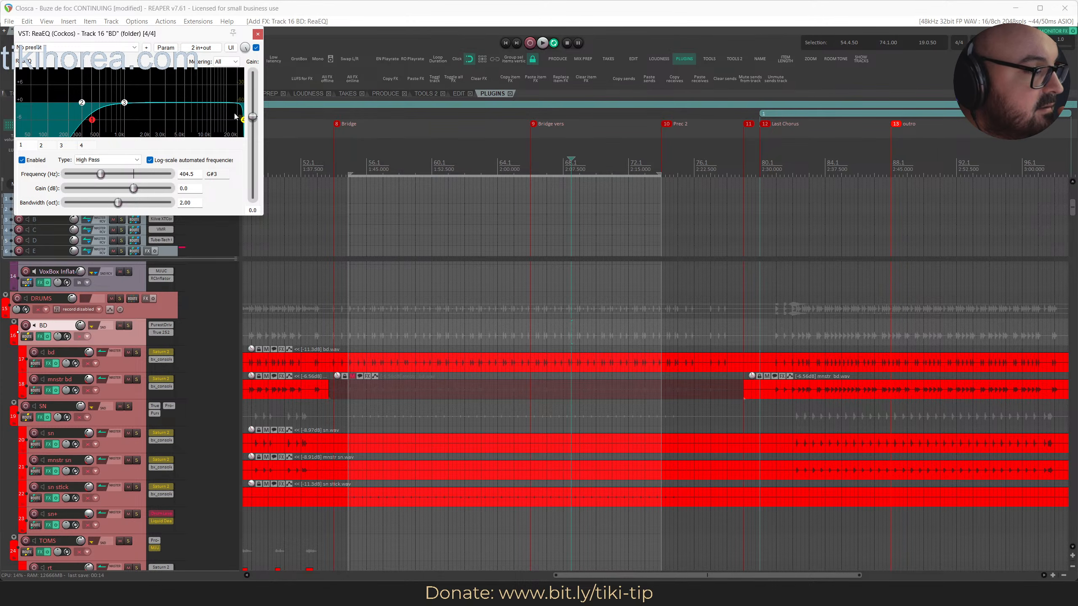
{"action": "left_click_drag", "start_coordinate": [243, 123], "coordinate": [179, 129]}
{"action": "left_click_drag", "start_coordinate": [193, 34], "coordinate": [686, 92]}
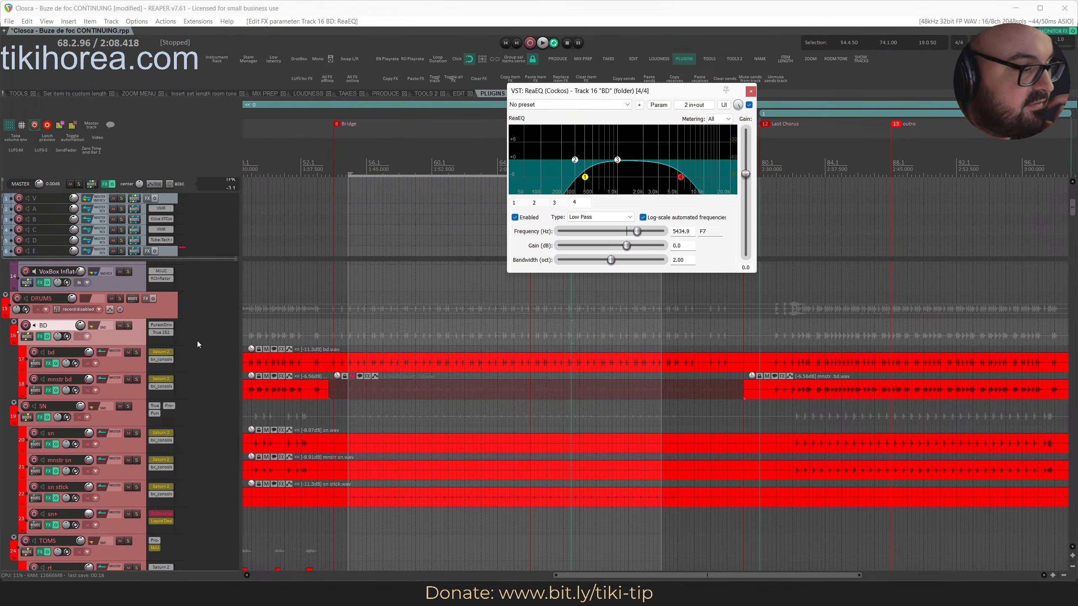
Save the project and copy the band-limiting ReaEQ from the BD folder track to the SN folder track
{"action": "scroll", "coordinate": [171, 308], "scroll_direction": "down", "scroll_amount": 1}
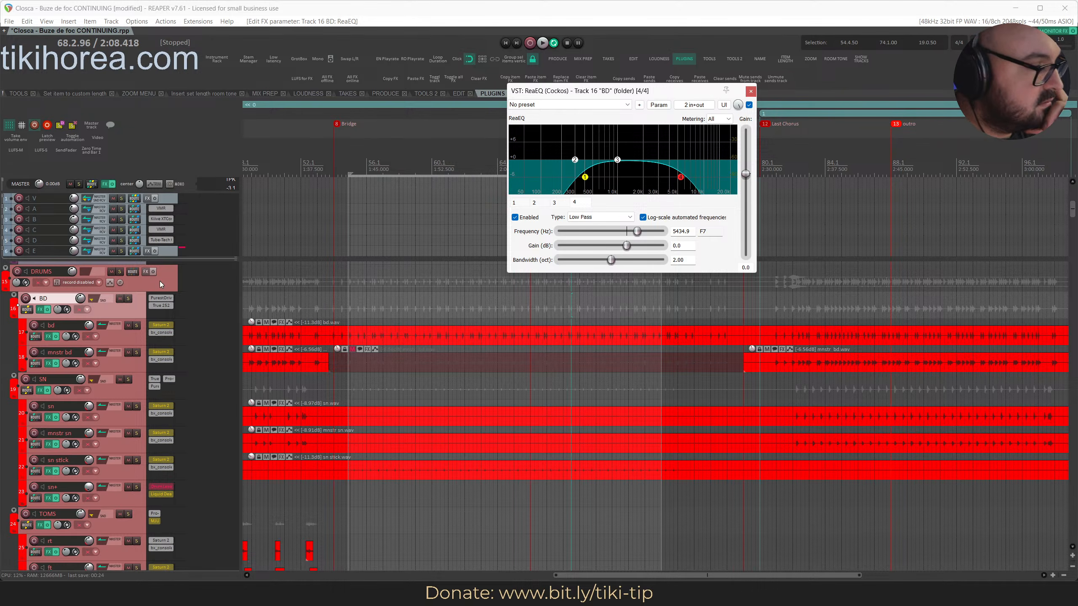
{"action": "scroll", "coordinate": [106, 315], "scroll_direction": "up", "scroll_amount": 2}
{"action": "scroll", "coordinate": [144, 316], "scroll_direction": "up", "scroll_amount": 1}
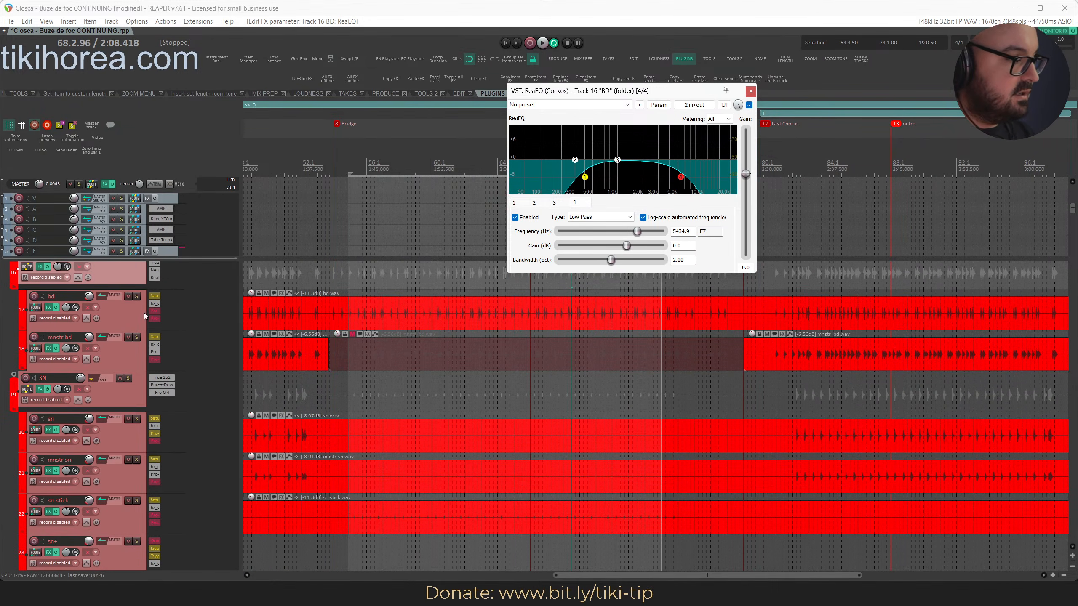
{"action": "key", "text": "ctrl+s"}
{"action": "left_click_drag", "start_coordinate": [155, 277], "coordinate": [160, 364]}
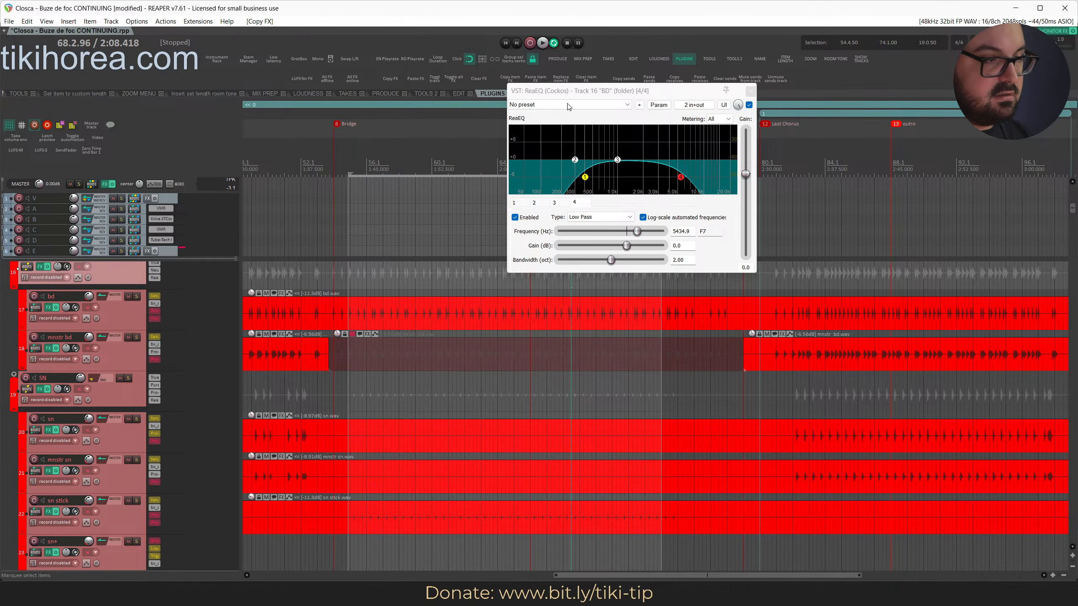
Move the BD ReaEQ window aside and play the Bridge from just before the loop start
{"action": "left_click_drag", "start_coordinate": [571, 91], "coordinate": [720, 90]}
{"action": "left_click", "coordinate": [349, 163]}
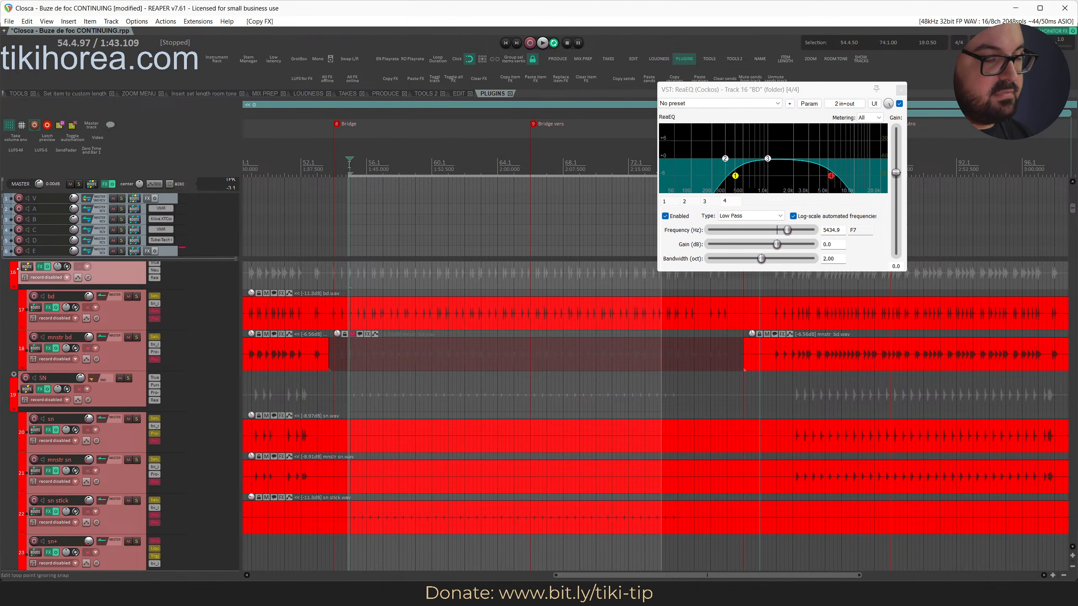
{"action": "key", "text": "space"}
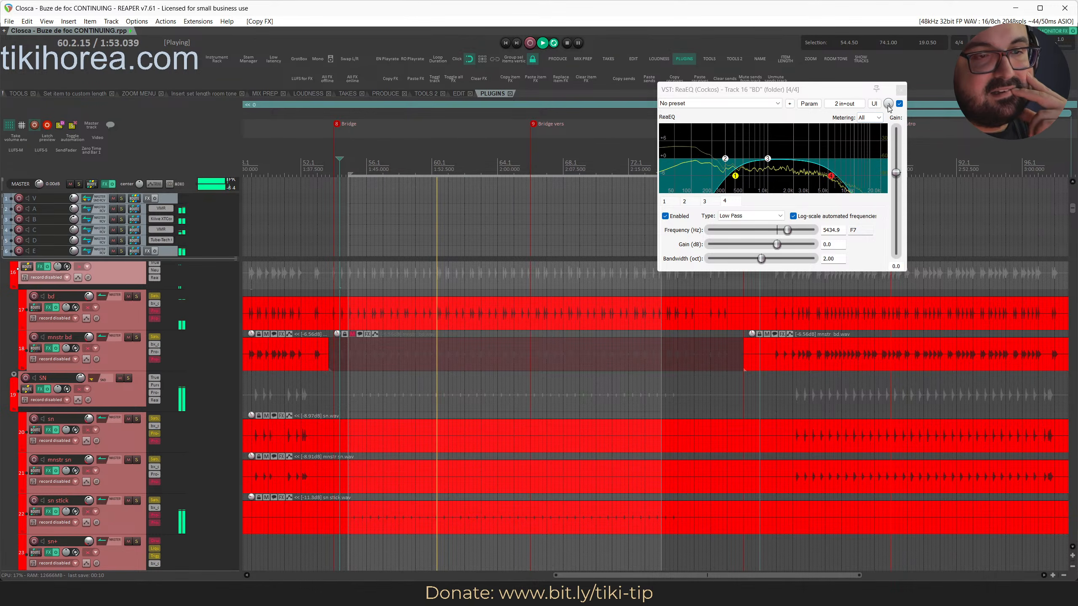
Compare the filtering by lowering and restoring the BD ReaEQ's wet mix, and by bypassing and re-enabling the SN ReaEQ
{"action": "left_click_drag", "start_coordinate": [887, 103], "coordinate": [888, 142]}
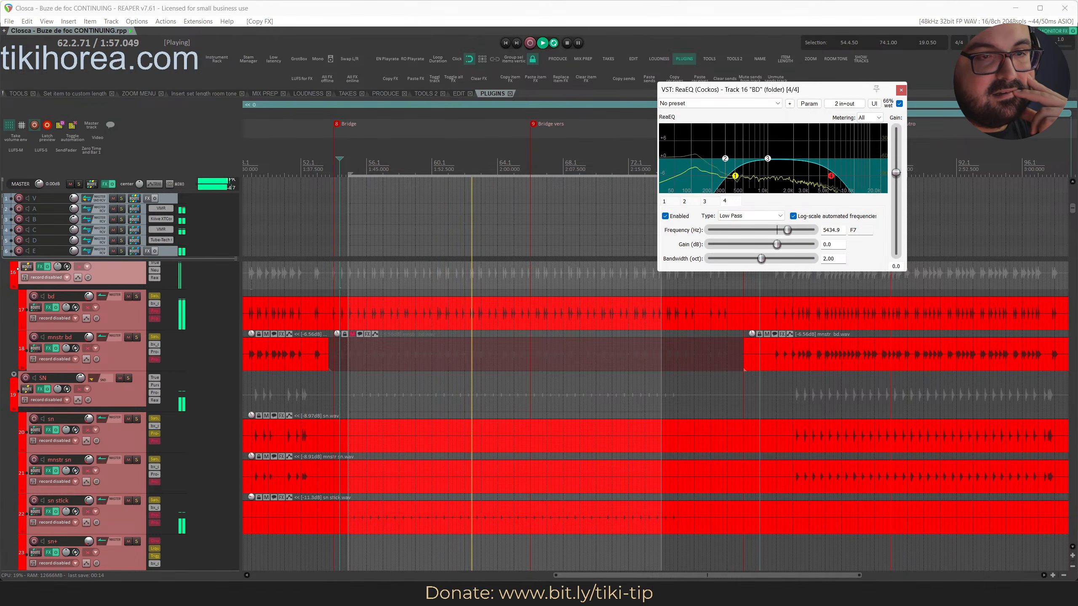
{"action": "left_click_drag", "start_coordinate": [888, 104], "coordinate": [888, 99]}
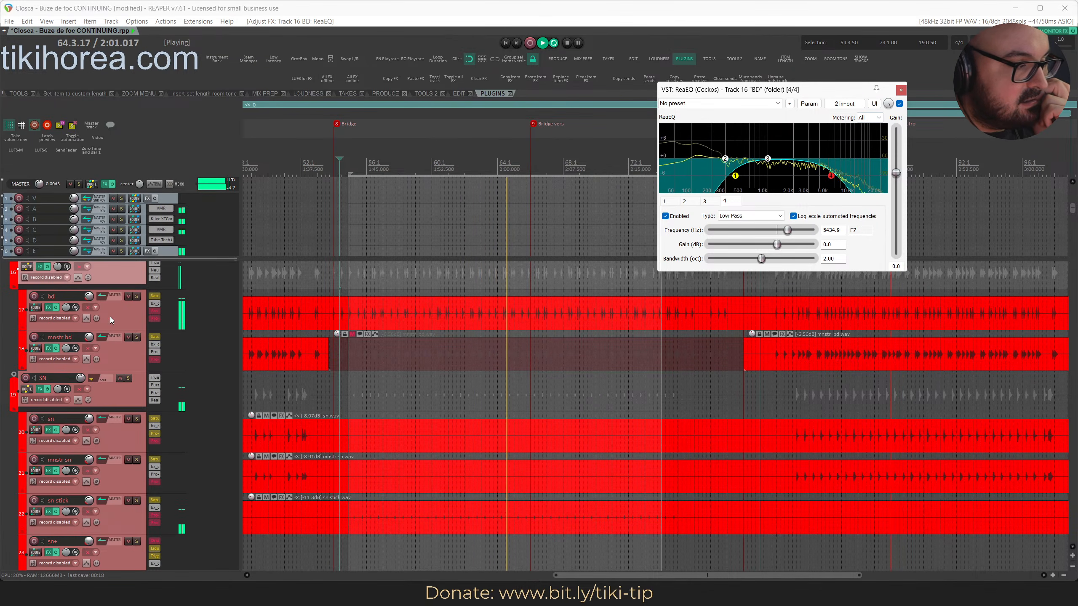
{"action": "left_click", "coordinate": [155, 400], "text": "shift"}
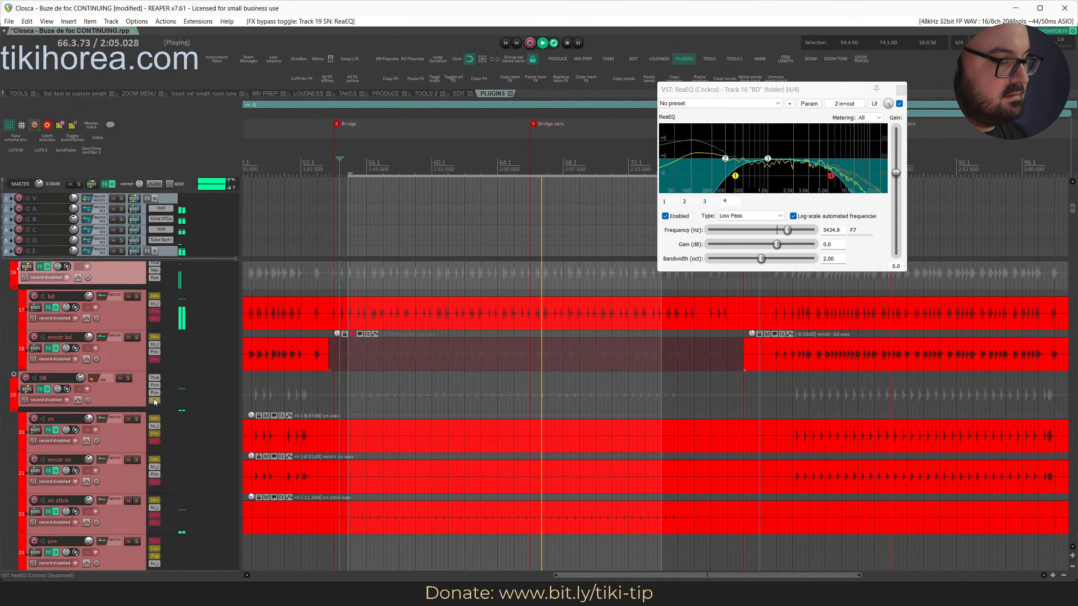
{"action": "left_click", "coordinate": [154, 401], "text": "shift"}
Try 5 dB of output gain on the BD ReaEQ, and set the gain of both the SN and BD ReaEQs to 3 dB
{"action": "double_click", "coordinate": [895, 266]}
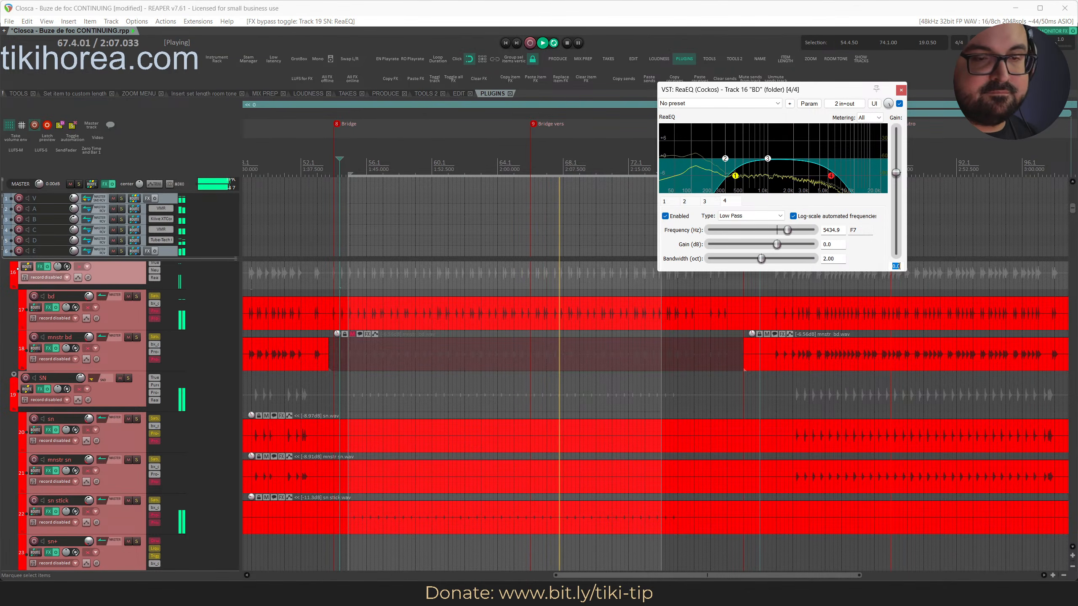
{"action": "type", "text": "5"}
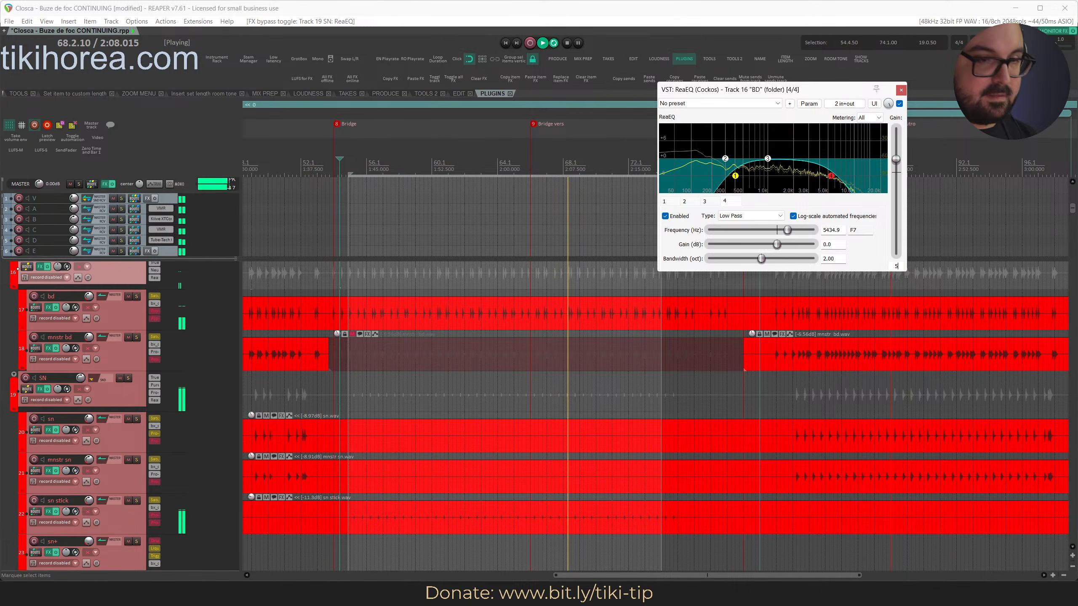
{"action": "left_click", "coordinate": [154, 400]}
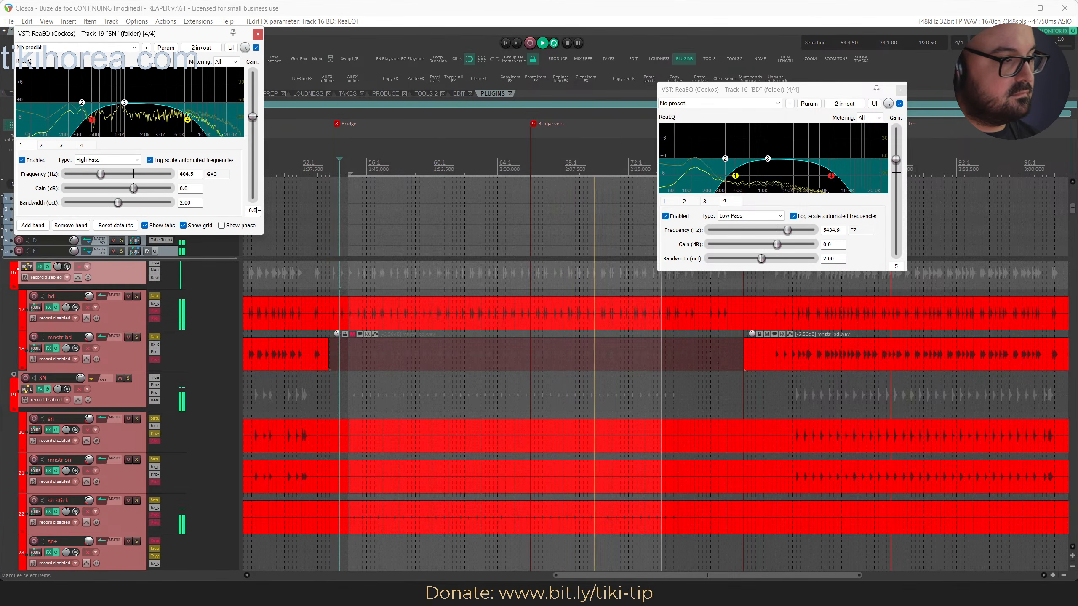
{"action": "left_click_drag", "start_coordinate": [259, 210], "coordinate": [222, 215]}
{"action": "type", "text": "3"}
{"action": "double_click", "coordinate": [895, 266]}
{"action": "type", "text": "3"}
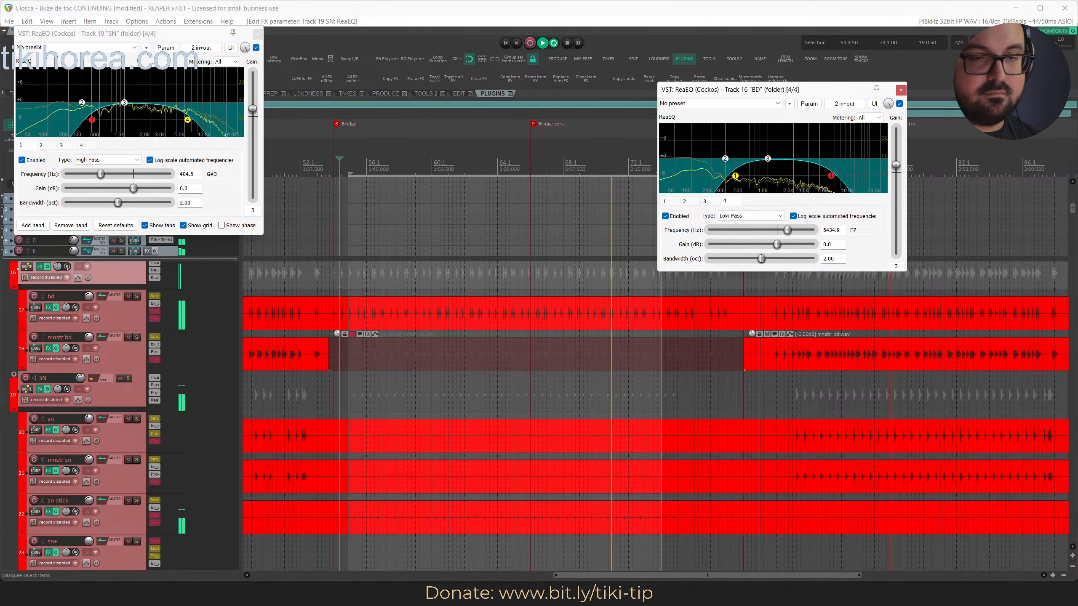
{"action": "left_click", "coordinate": [254, 211]}
{"action": "left_click", "coordinate": [904, 261]}
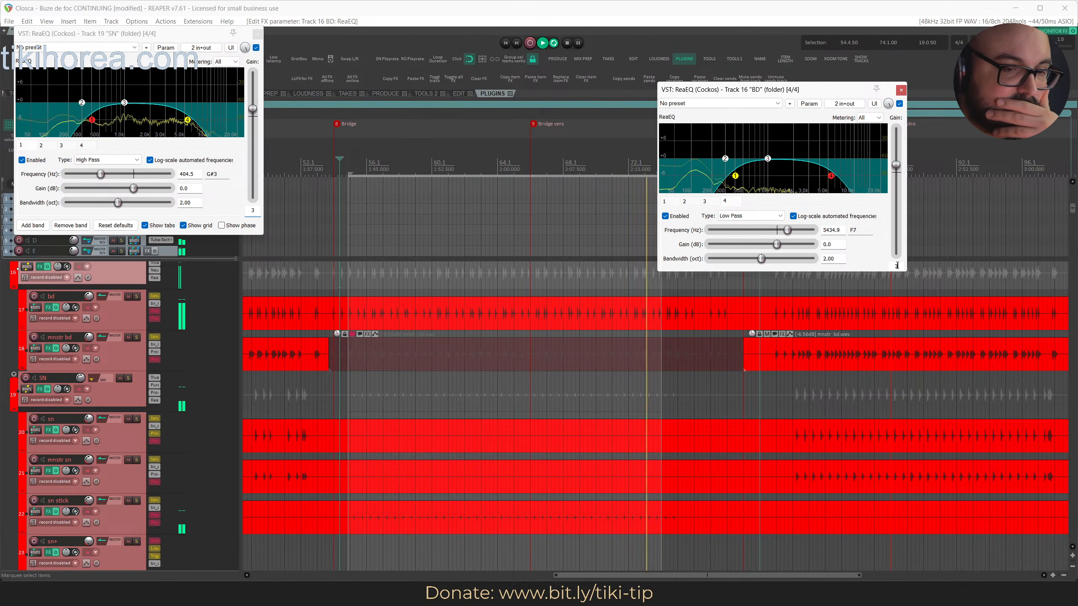
Close both ReaEQ windows, stop playback, and remove the ReaEQs from the SN and BD tracks
{"action": "left_click_drag", "start_coordinate": [277, 154], "coordinate": [278, 154]}
{"action": "left_click_drag", "start_coordinate": [179, 38], "coordinate": [255, 127]}
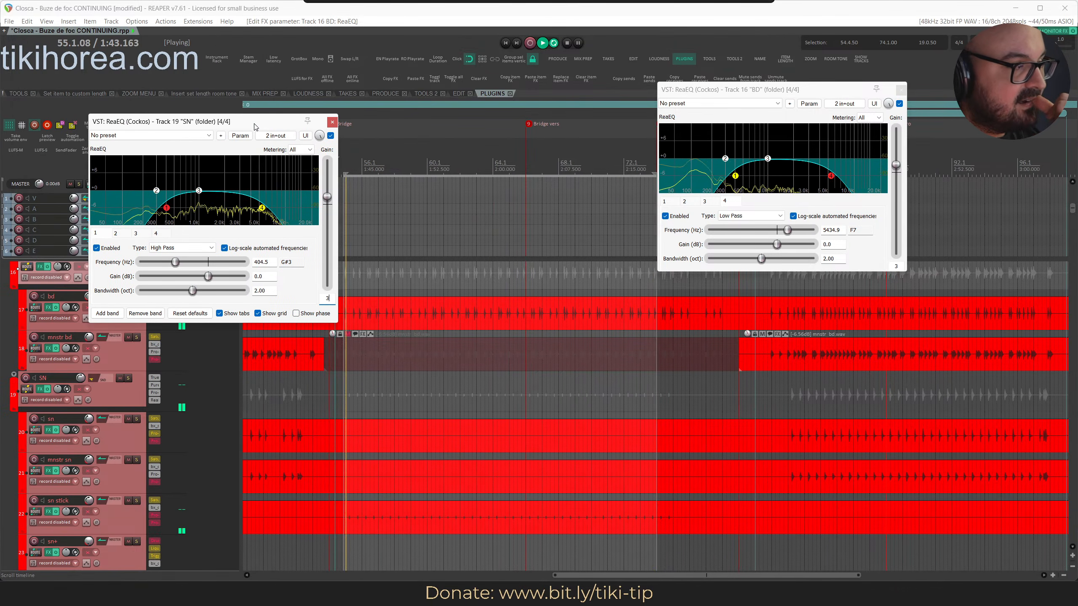
{"action": "left_click", "coordinate": [332, 122]}
{"action": "left_click", "coordinate": [900, 90]}
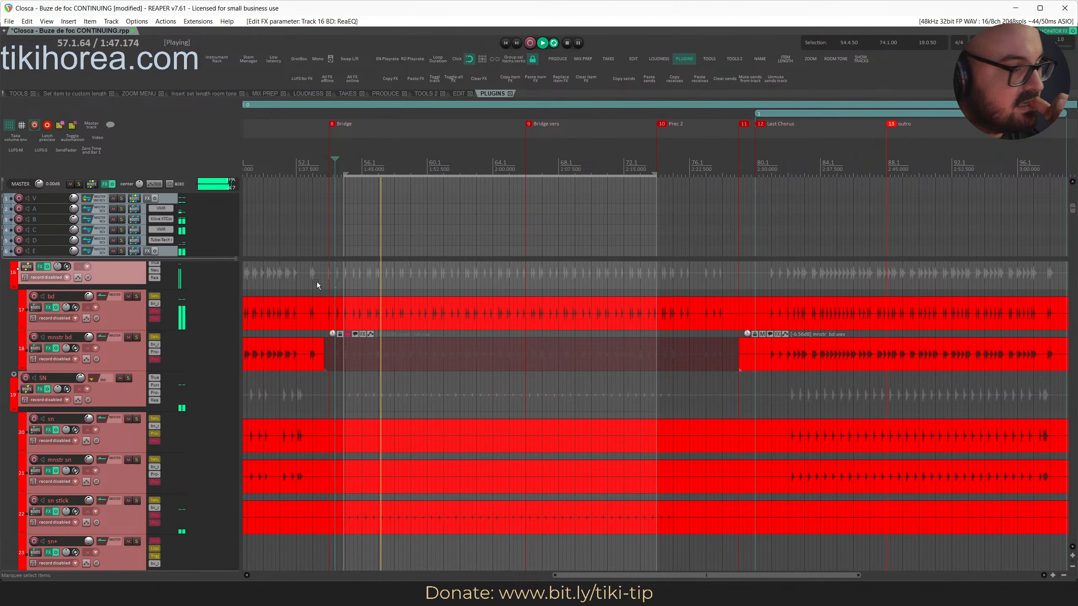
{"action": "key", "text": "space"}
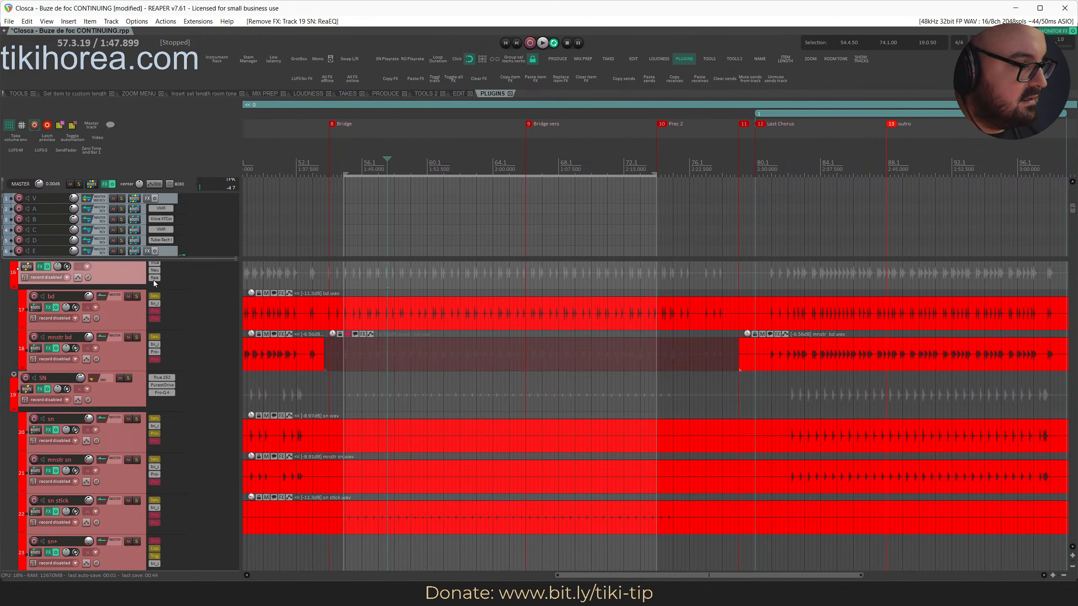
Play from just before the Bridge and audition buses B and E by toggling their solos
{"action": "left_click", "coordinate": [322, 161]}
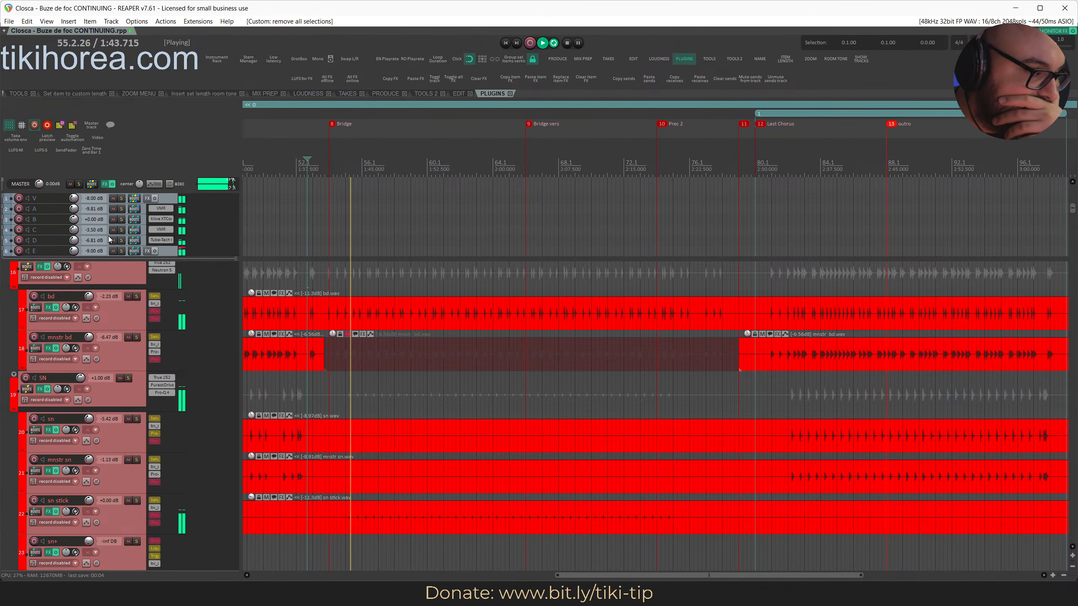
{"action": "left_click", "coordinate": [122, 219]}
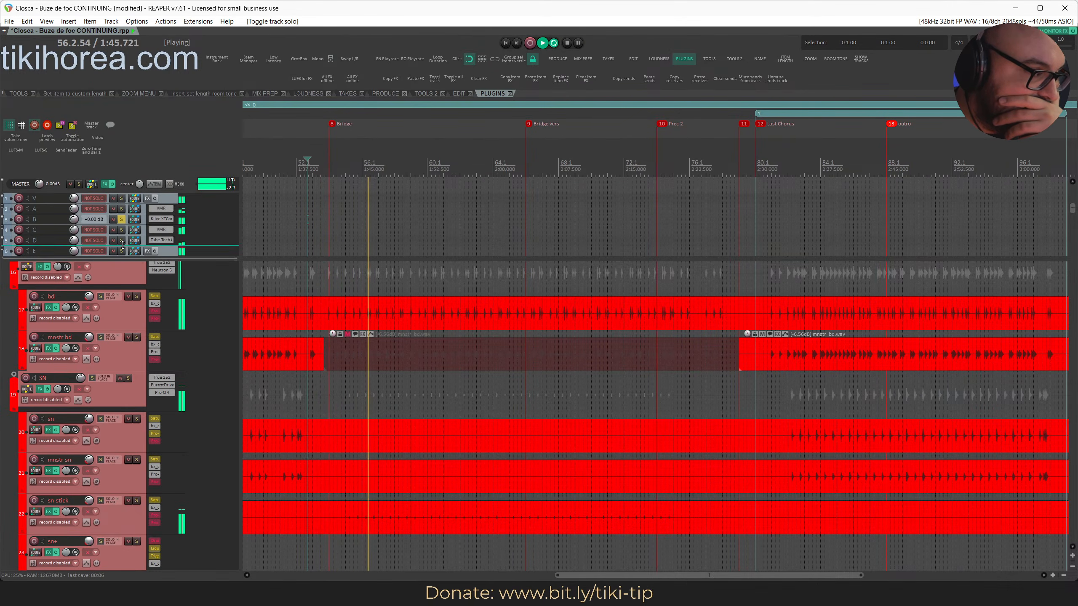
{"action": "left_click", "coordinate": [121, 251]}
{"action": "left_click", "coordinate": [121, 253]}
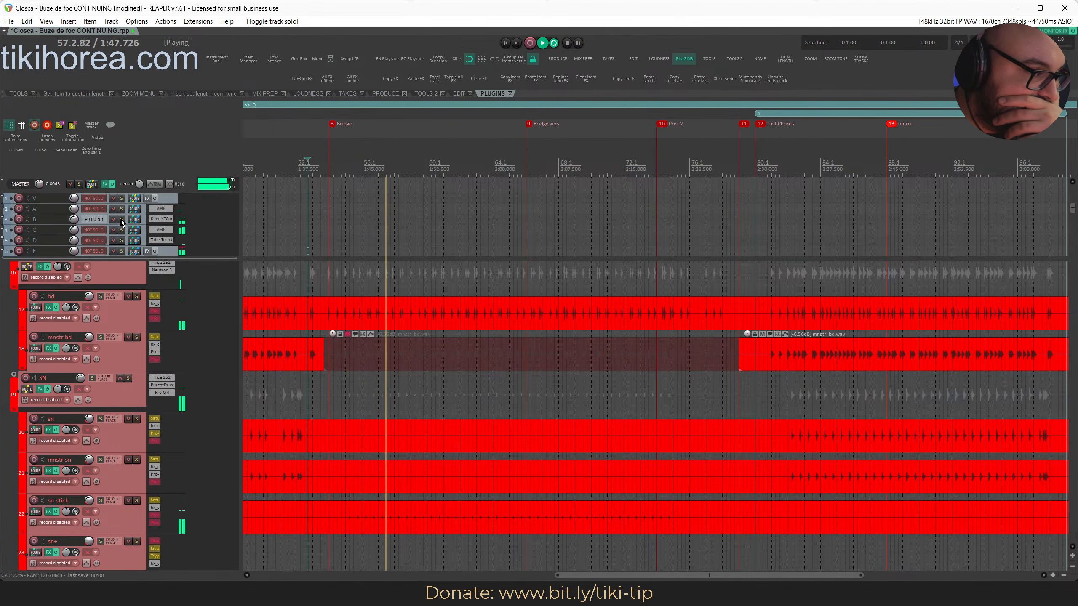
{"action": "left_click", "coordinate": [121, 219]}
Compare the Bridge with bus B muted and unmuted, and save the project
{"action": "left_click", "coordinate": [114, 219]}
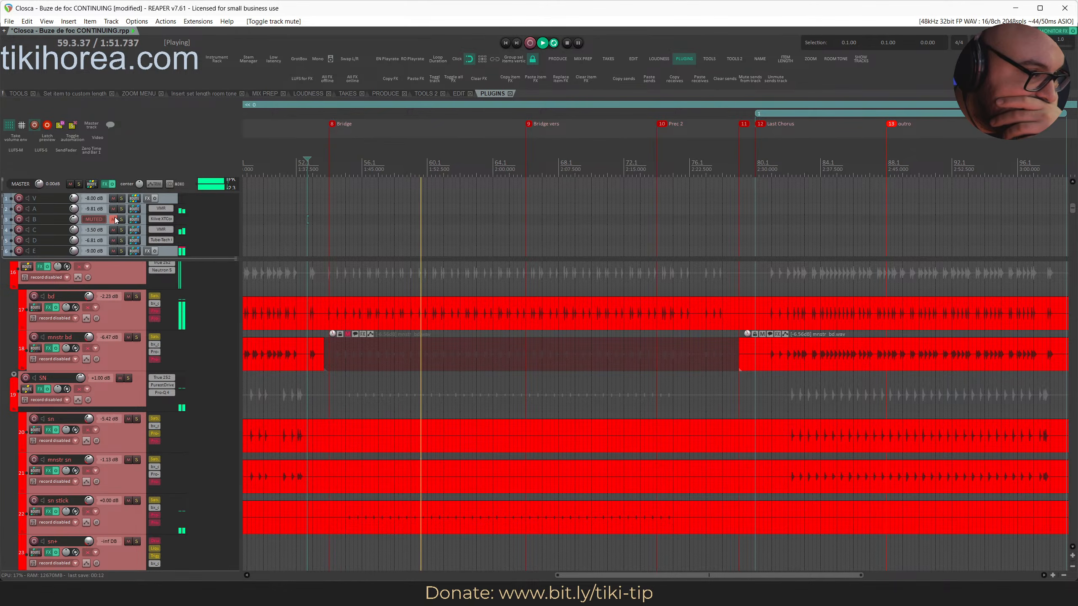
{"action": "left_click", "coordinate": [114, 220]}
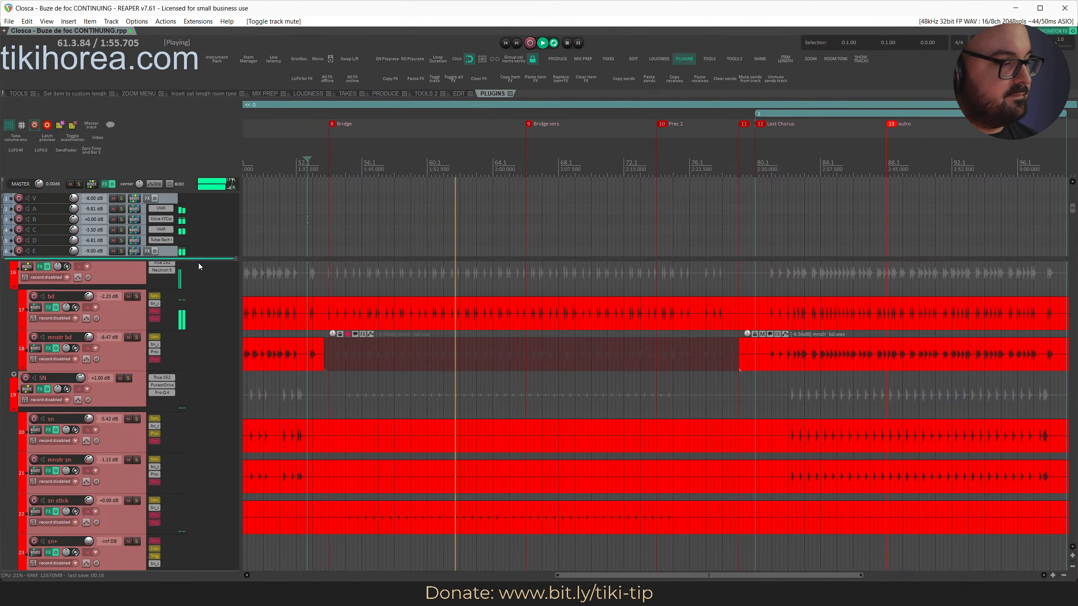
{"action": "key", "text": "ctrl+s"}
Look through the drum, impact and percussion tracks during playback, move back to about bar 31 and stop playback
{"action": "scroll", "coordinate": [577, 437], "scroll_direction": "down", "scroll_amount": 6}
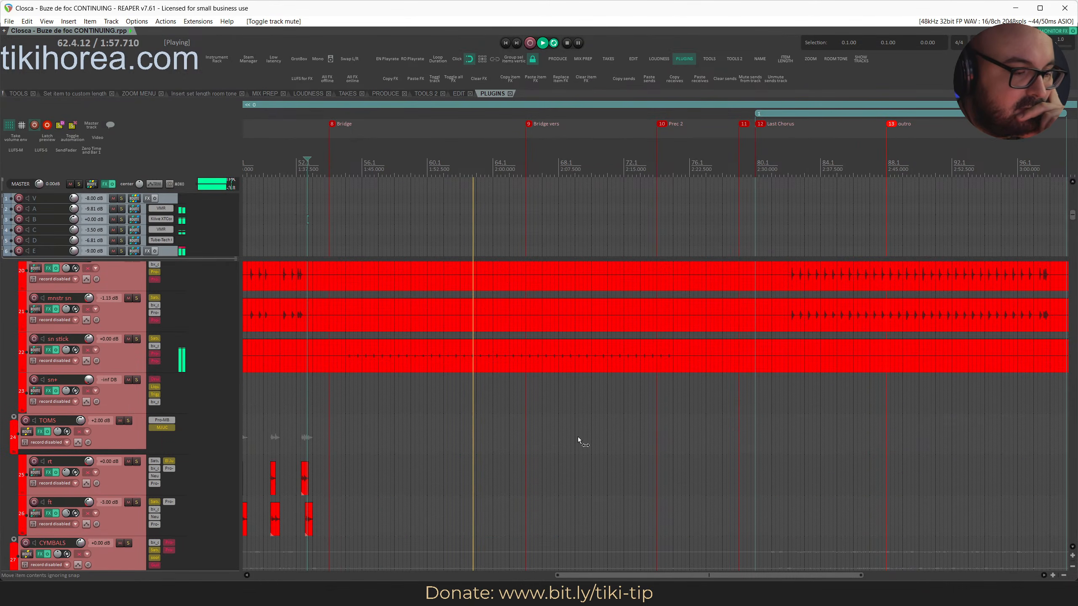
{"action": "scroll", "coordinate": [578, 437], "scroll_direction": "down", "scroll_amount": 4}
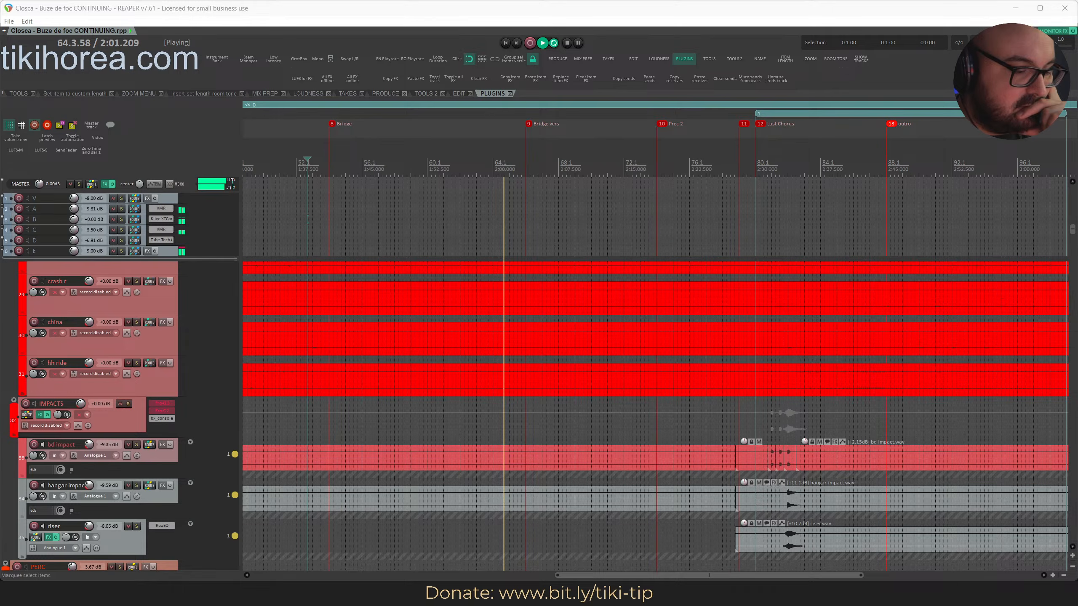
{"action": "right_click", "coordinate": [637, 594]}
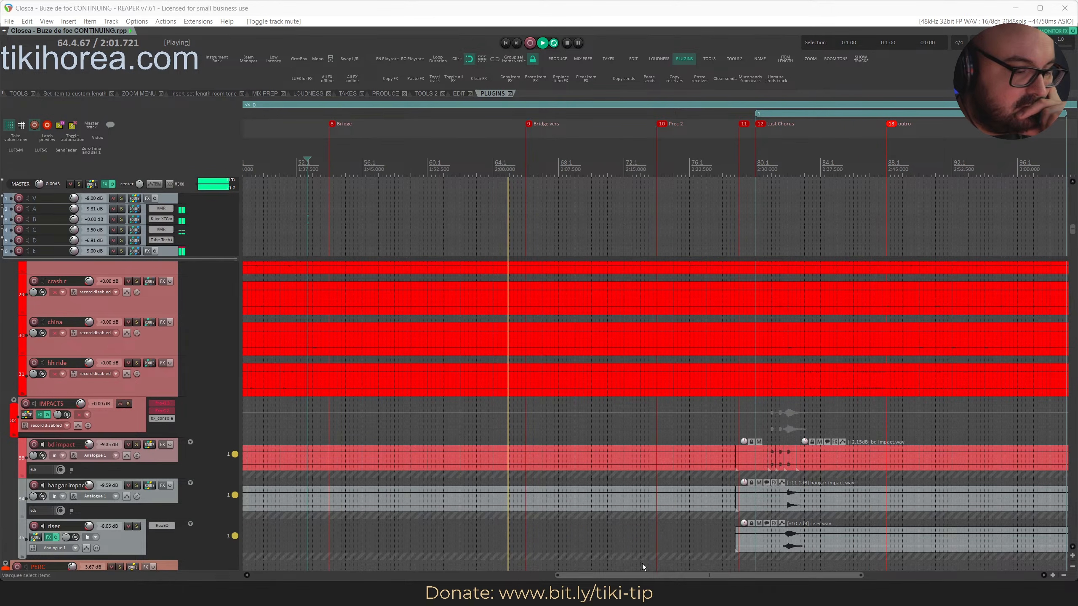
{"action": "left_click", "coordinate": [631, 563]}
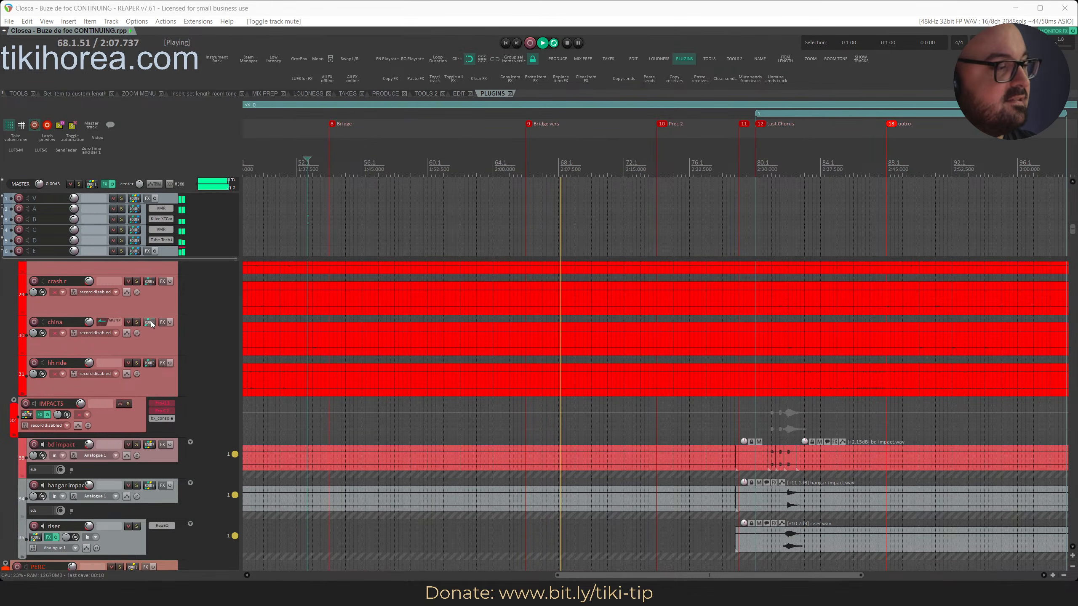
{"action": "scroll", "coordinate": [330, 305], "scroll_direction": "down", "scroll_amount": 10}
{"action": "scroll", "coordinate": [341, 299], "scroll_direction": "down", "scroll_amount": 6}
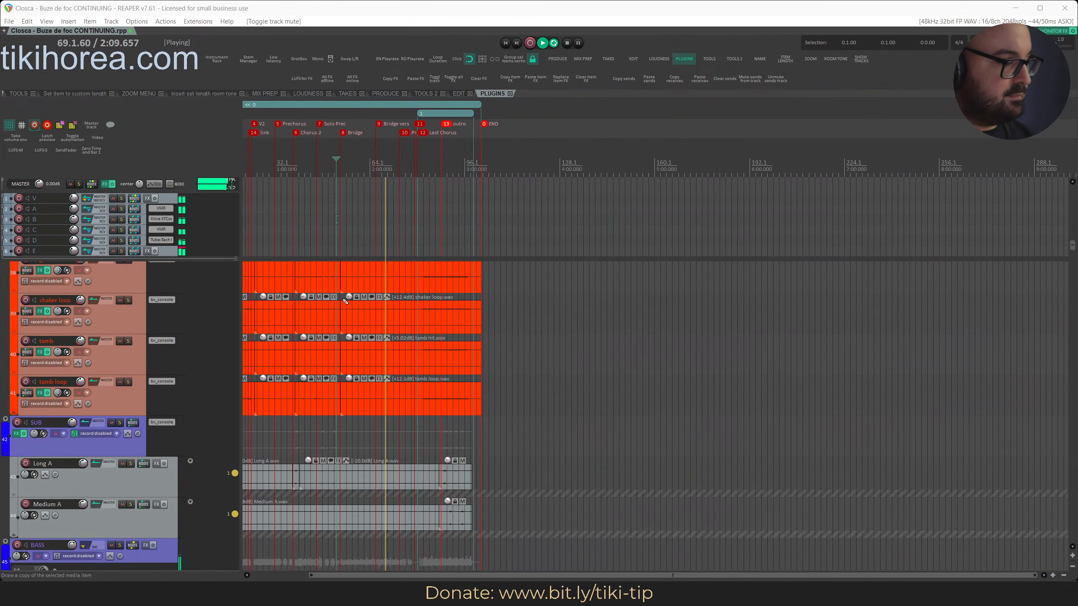
{"action": "scroll", "coordinate": [319, 392], "scroll_direction": "up", "scroll_amount": 20}
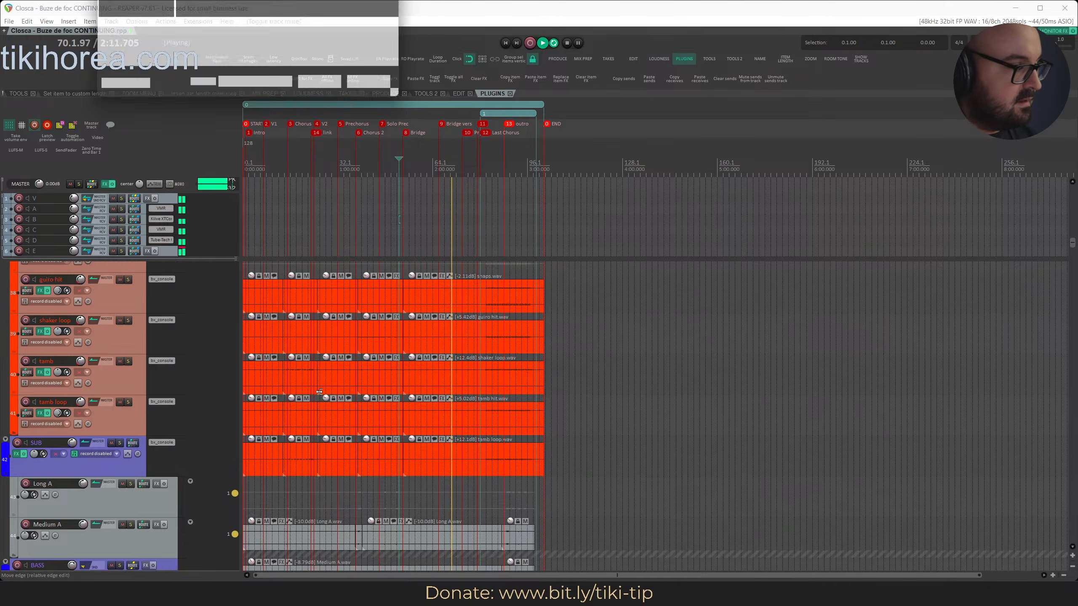
{"action": "left_click", "coordinate": [335, 161]}
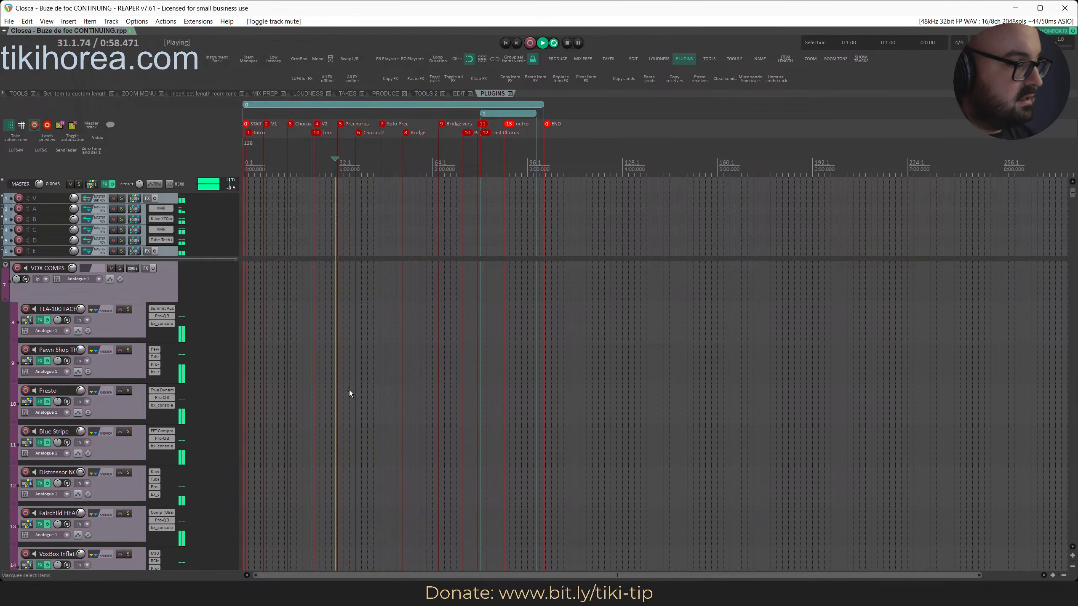
{"action": "key", "text": "space"}
Open the ReaEQ on the EL GTR folder track and move its window clear of the tracks
{"action": "scroll", "coordinate": [348, 387], "scroll_direction": "down", "scroll_amount": 20}
{"action": "scroll", "coordinate": [347, 389], "scroll_direction": "up", "scroll_amount": 10}
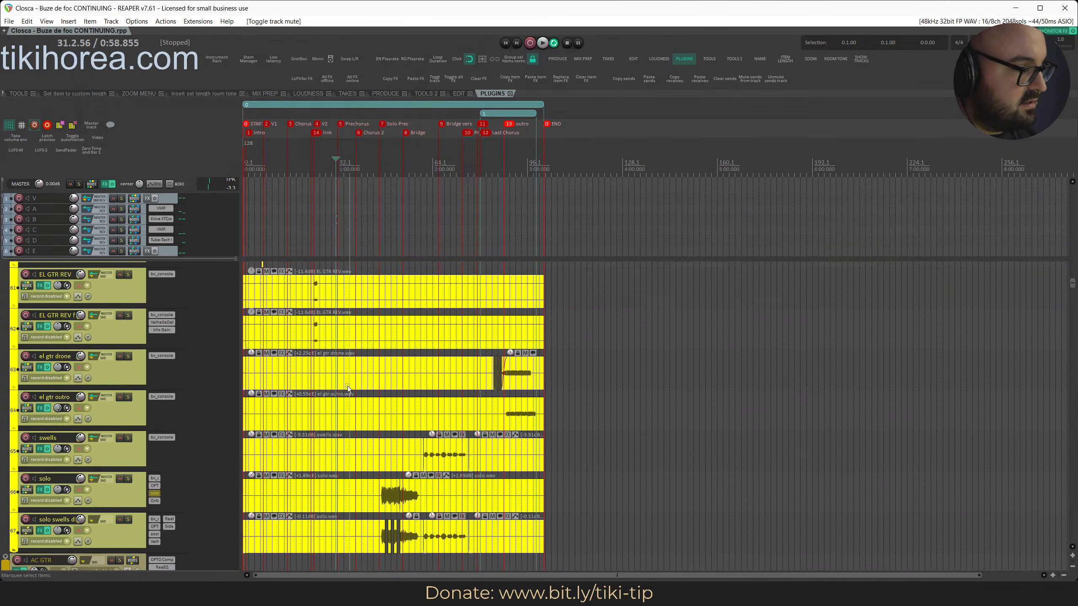
{"action": "left_click", "coordinate": [128, 311]}
{"action": "scroll", "coordinate": [154, 318], "scroll_direction": "up", "scroll_amount": 2}
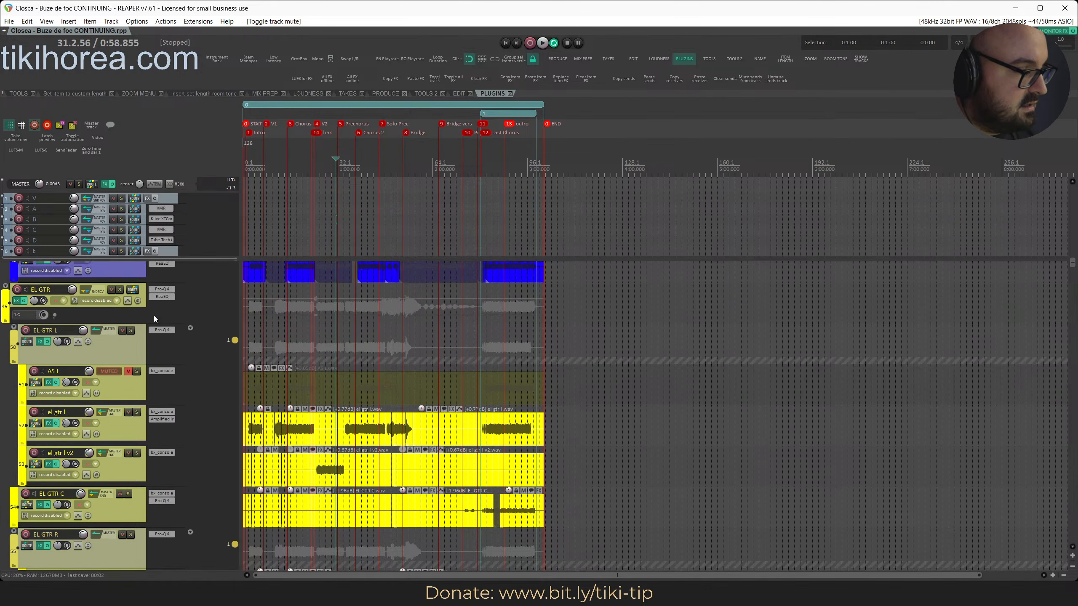
{"action": "left_click", "coordinate": [167, 331]}
{"action": "key", "text": "Escape"}
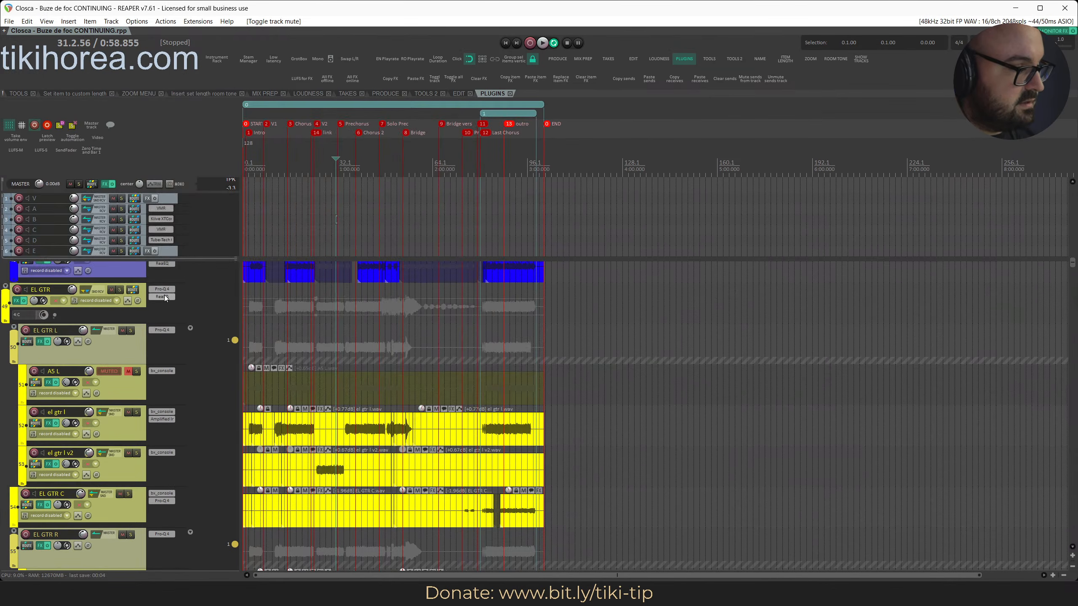
{"action": "left_click", "coordinate": [163, 297]}
{"action": "left_click_drag", "start_coordinate": [452, 218], "coordinate": [669, 222]}
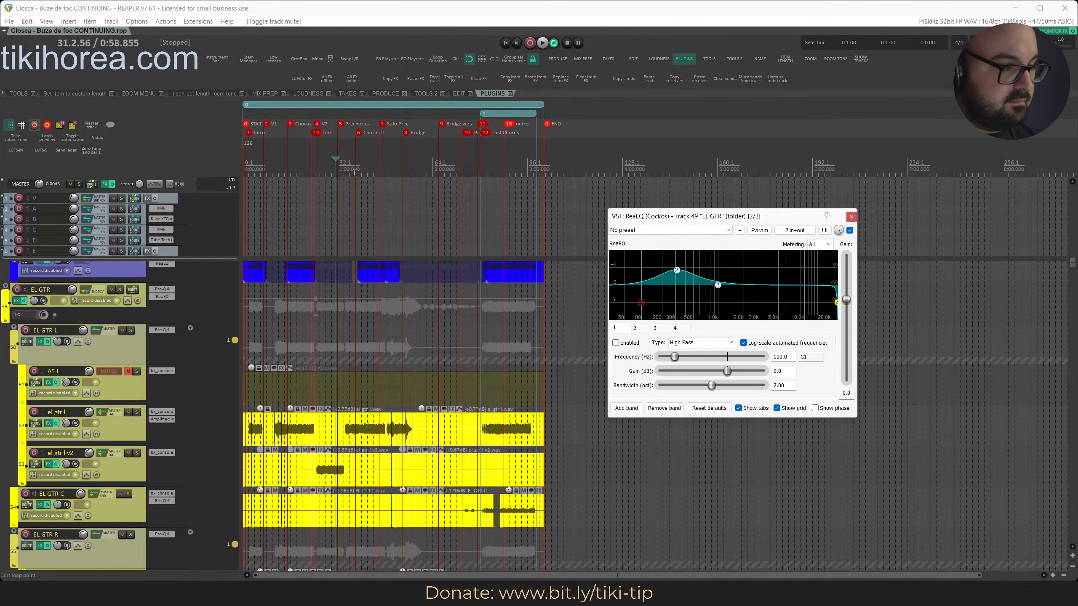
Zoom in on the timeline around the second verse and play from the start of V2
{"action": "left_click", "coordinate": [338, 169]}
{"action": "scroll", "coordinate": [328, 171], "scroll_direction": "up", "scroll_amount": 4}
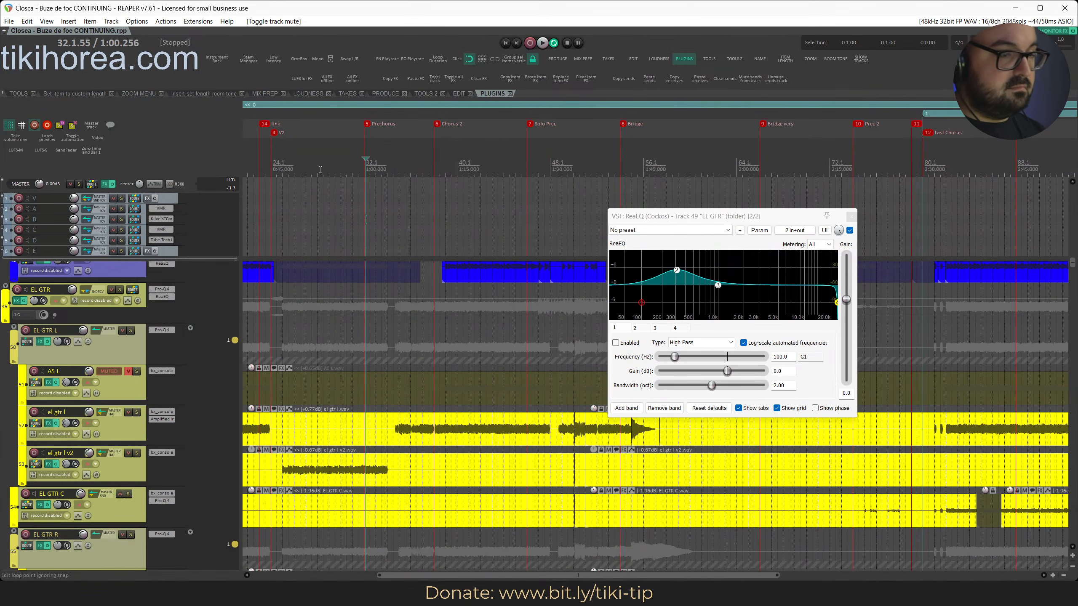
{"action": "scroll", "coordinate": [320, 169], "scroll_direction": "left", "scroll_amount": 3}
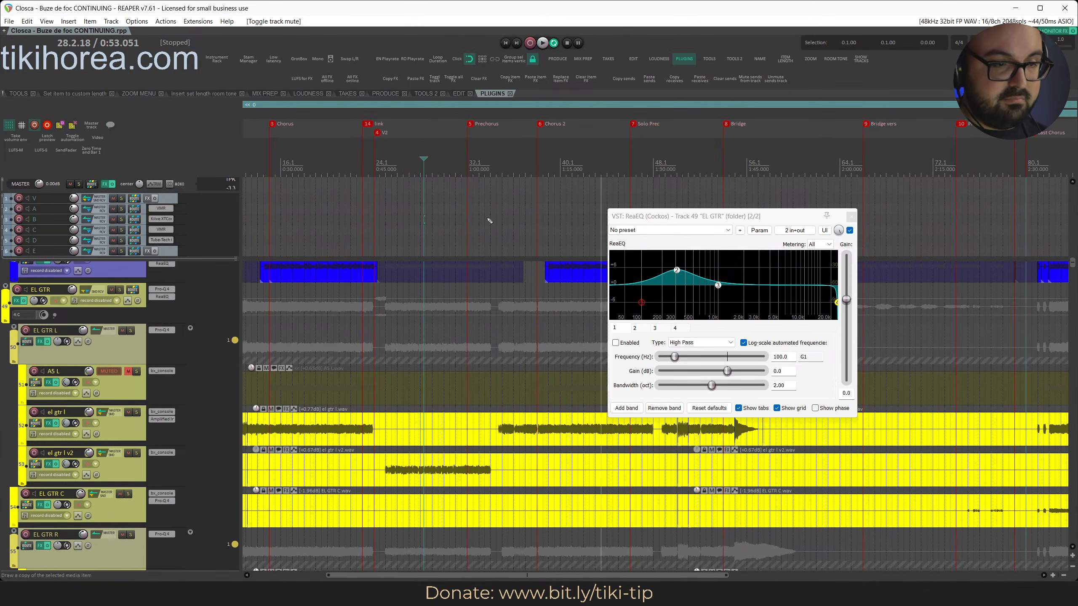
{"action": "left_click", "coordinate": [380, 169]}
{"action": "key", "text": "space"}
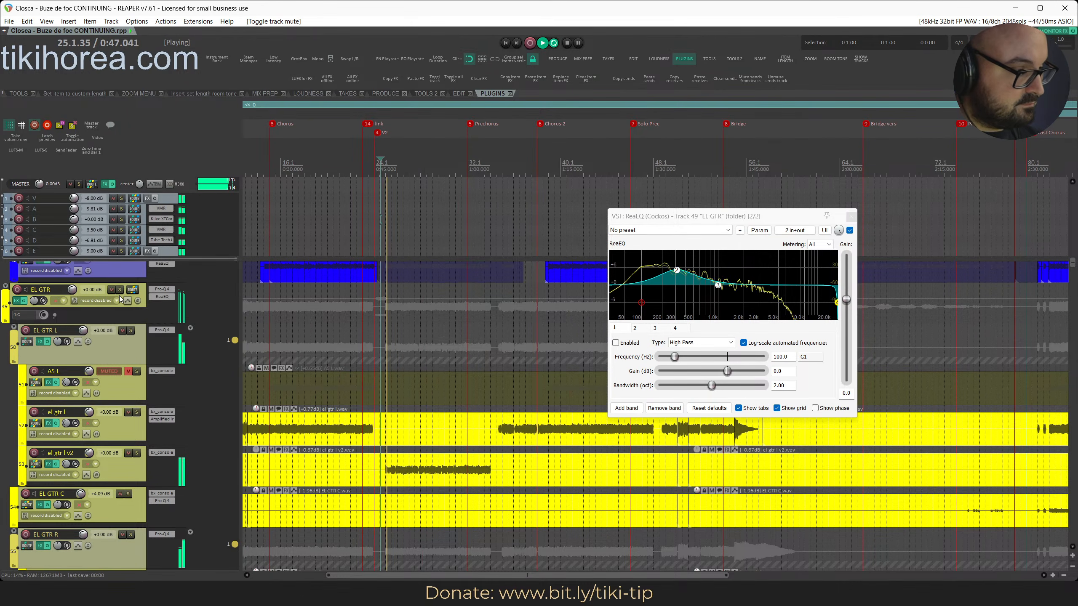
Check the soloed EL GTR folder with its ReaEQ bypassed, clear the solo while replaying the verse, and save the project
{"action": "key", "text": "s"}
{"action": "left_click", "coordinate": [850, 230]}
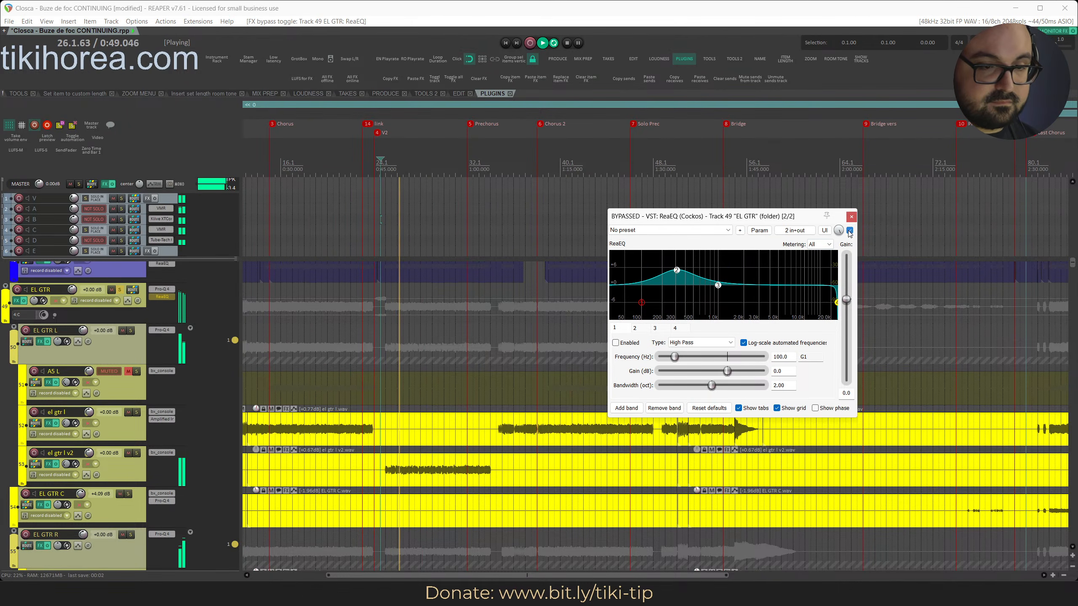
{"action": "left_click", "coordinate": [388, 184]}
{"action": "key", "text": "s"}
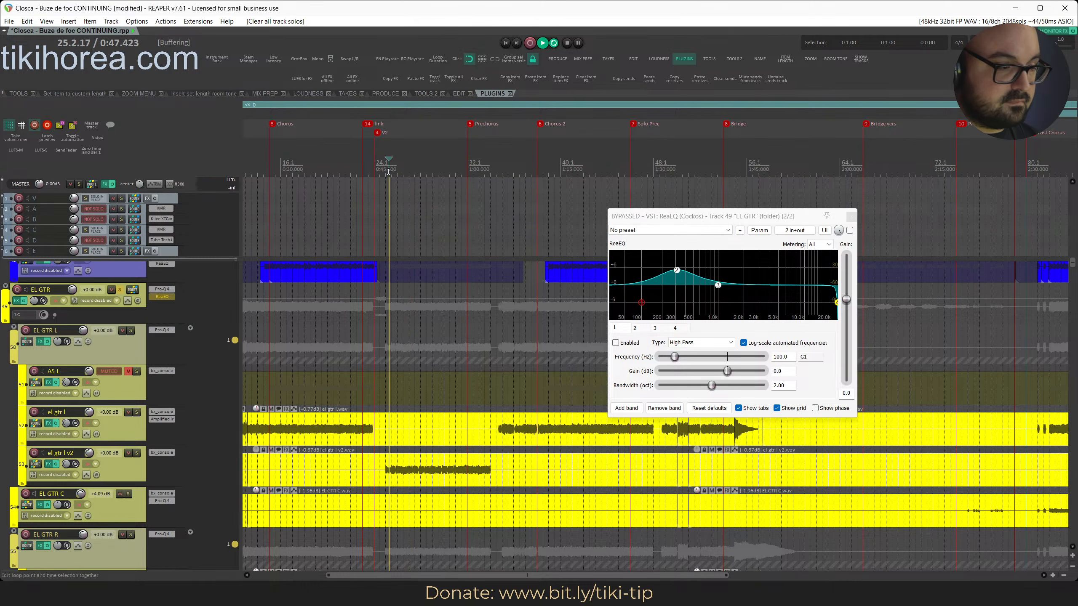
{"action": "key", "text": "ctrl+s"}
Re-enable the EL GTR ReaEQ, try its output gain at -2 dB over the verse, and stop playback in the Prechorus
{"action": "left_click", "coordinate": [850, 230]}
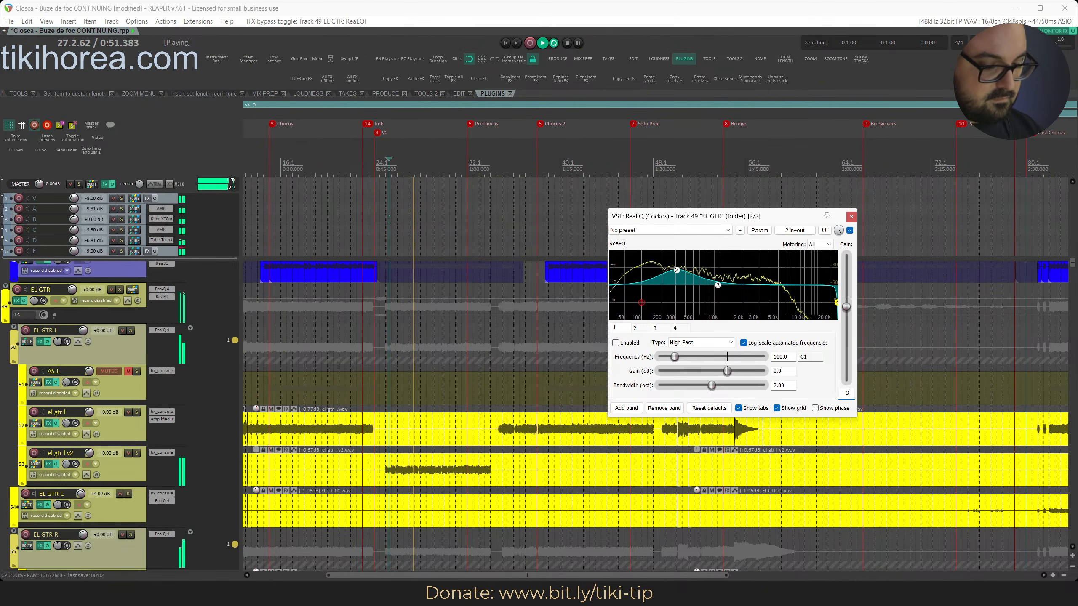
{"action": "left_click", "coordinate": [850, 230]}
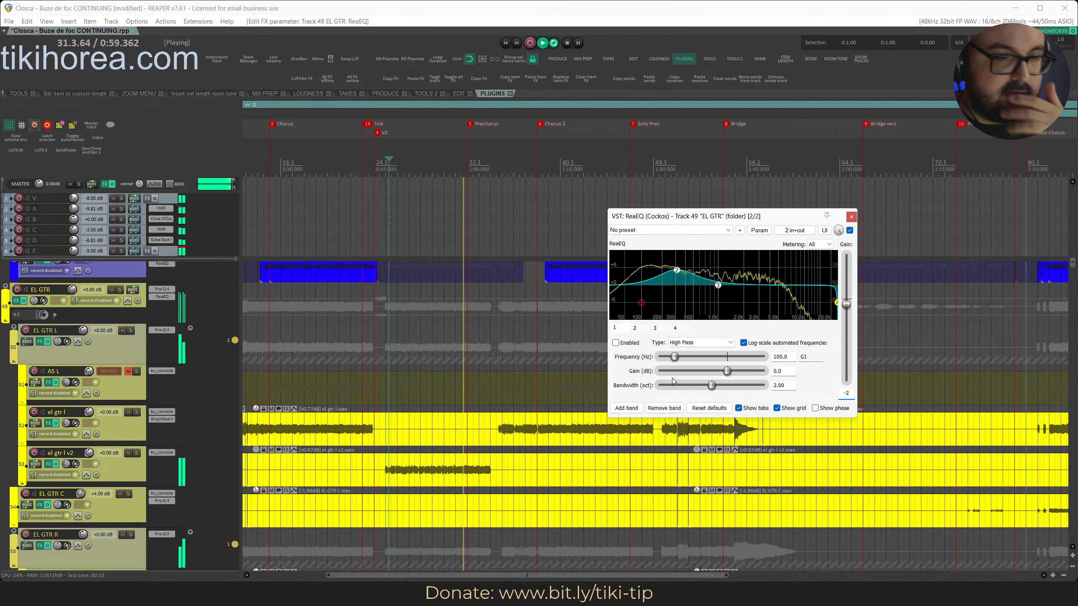
{"action": "left_click", "coordinate": [387, 170]}
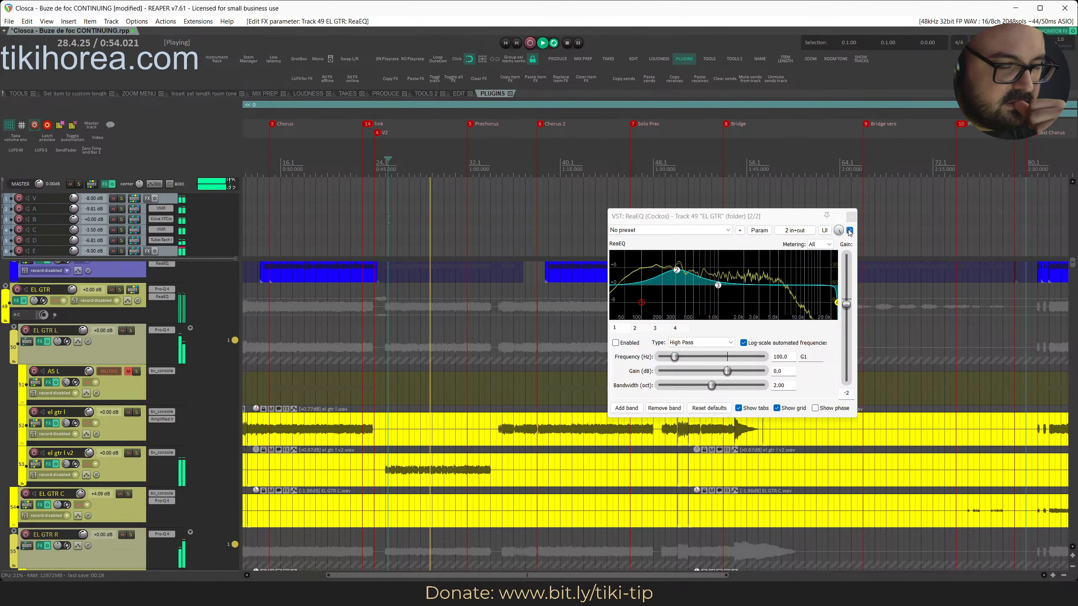
{"action": "left_click", "coordinate": [501, 193]}
{"action": "key", "text": "space"}
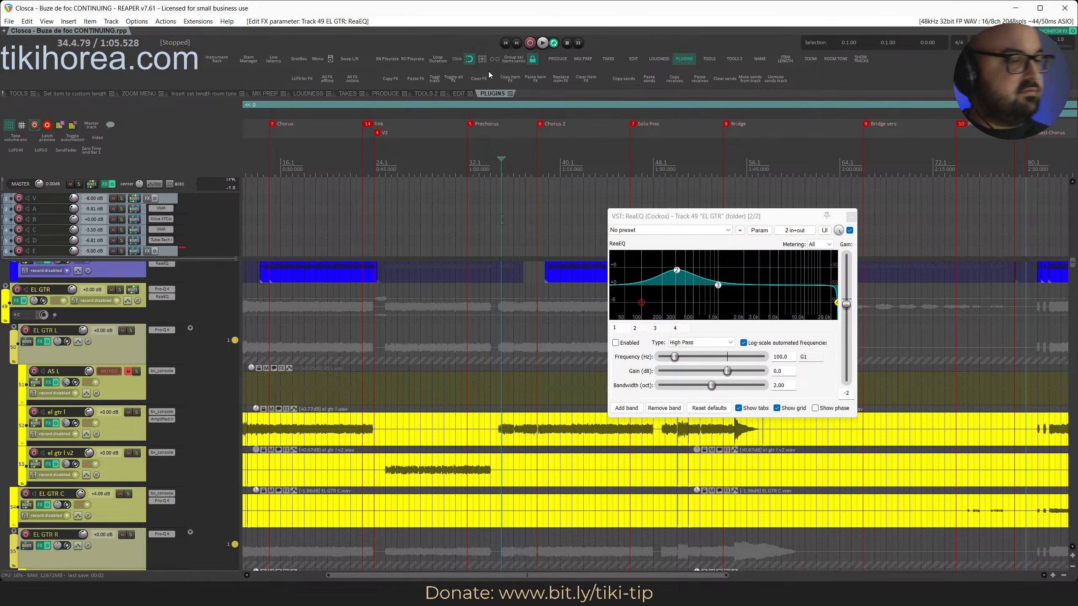
Play from the Prechorus, set the EL GTR ReaEQ's output gain to 0 dB, and continue playback from within Chorus 2
{"action": "scroll", "coordinate": [491, 181], "scroll_direction": "right", "scroll_amount": 3}
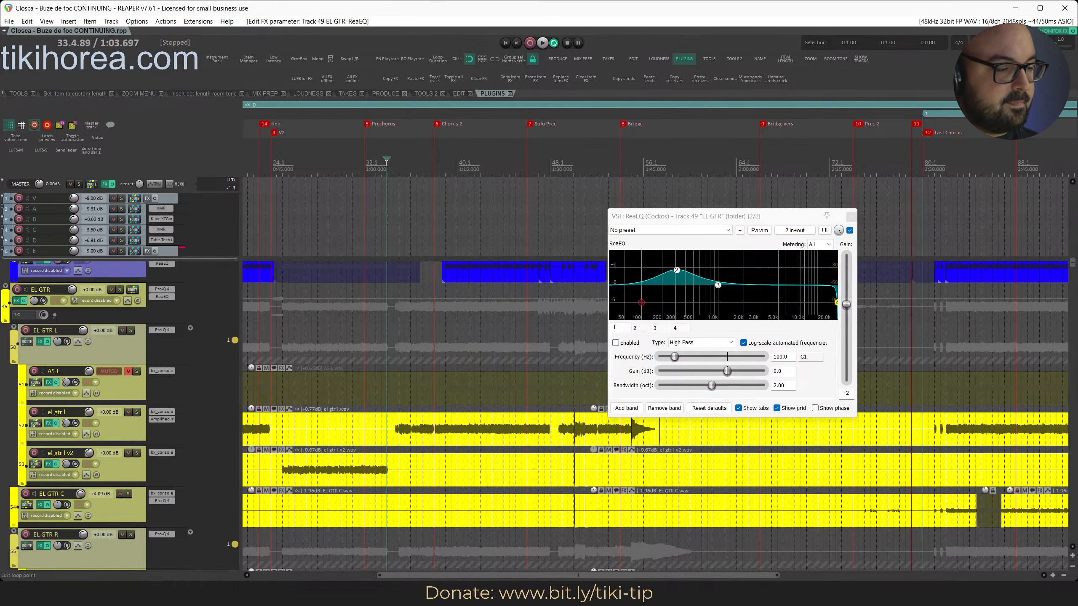
{"action": "key", "text": "space"}
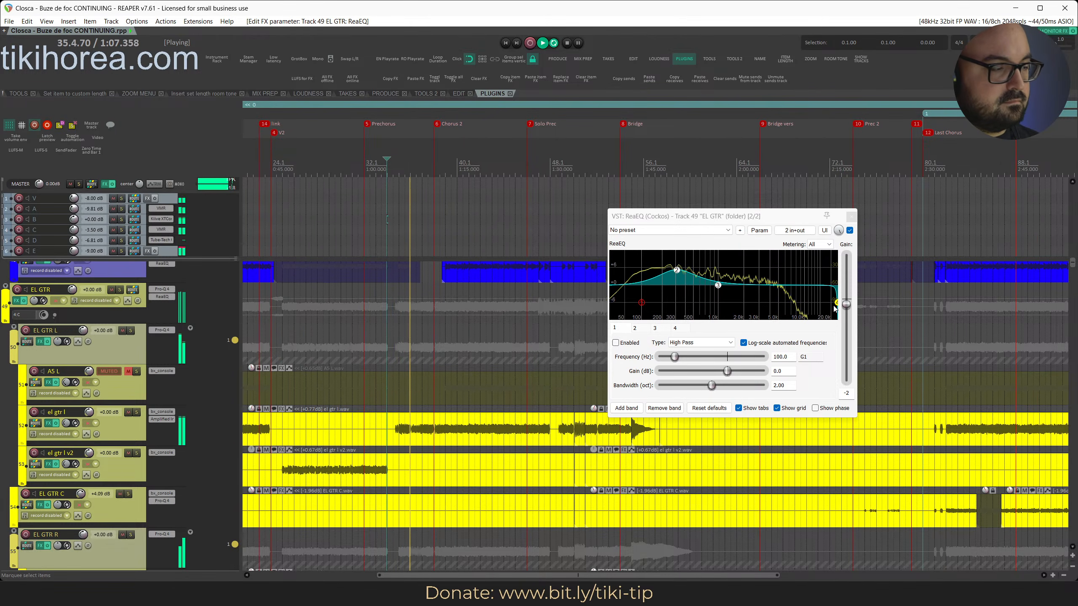
{"action": "left_click_drag", "start_coordinate": [850, 394], "coordinate": [801, 392]}
{"action": "type", "text": "0"}
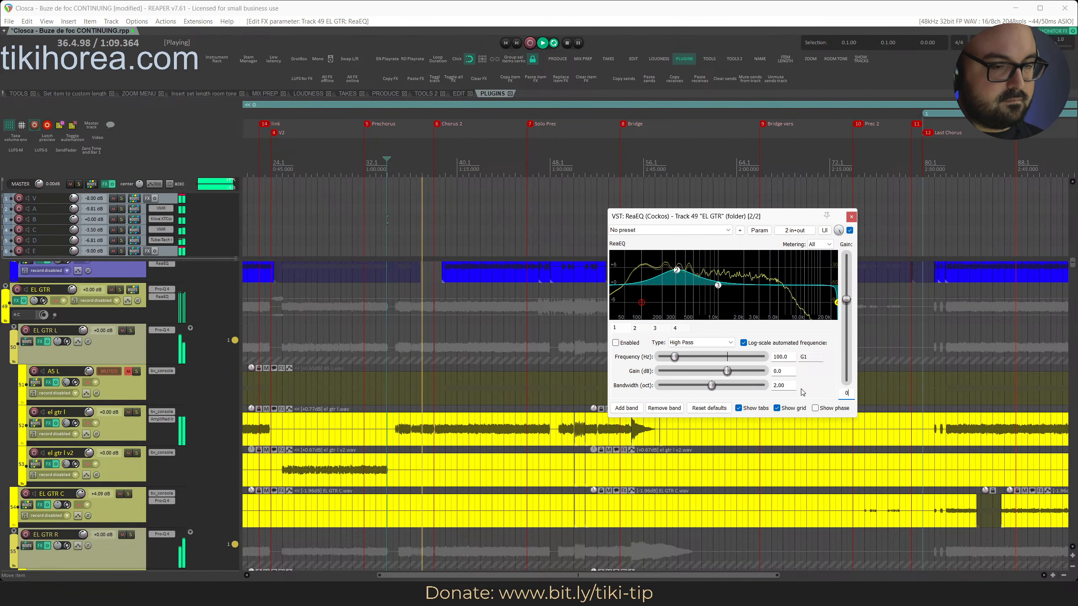
{"action": "left_click_drag", "start_coordinate": [762, 221], "coordinate": [759, 215]}
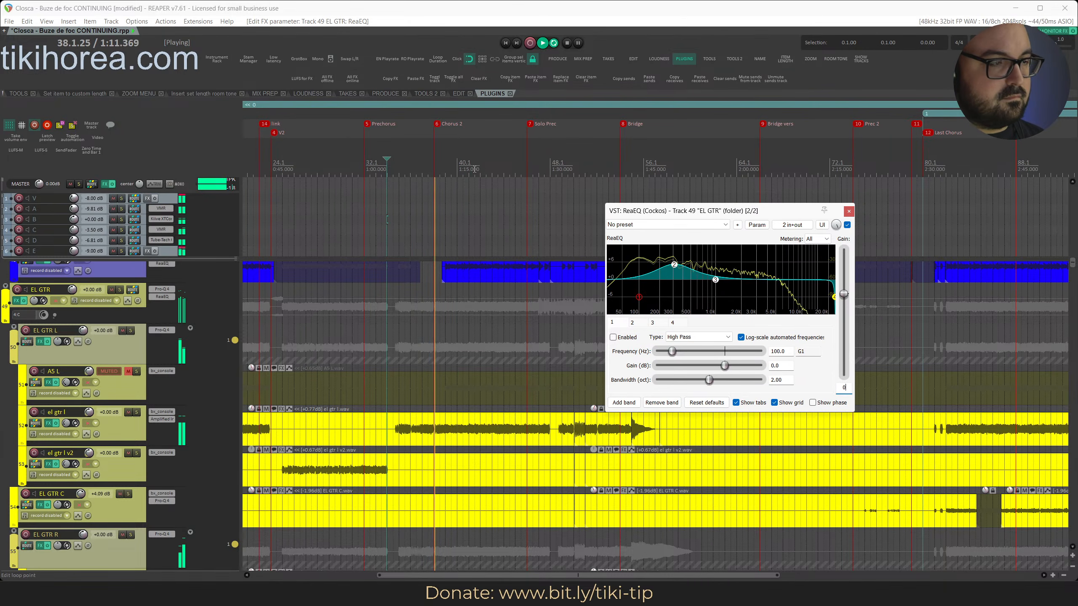
{"action": "left_click", "coordinate": [473, 191]}
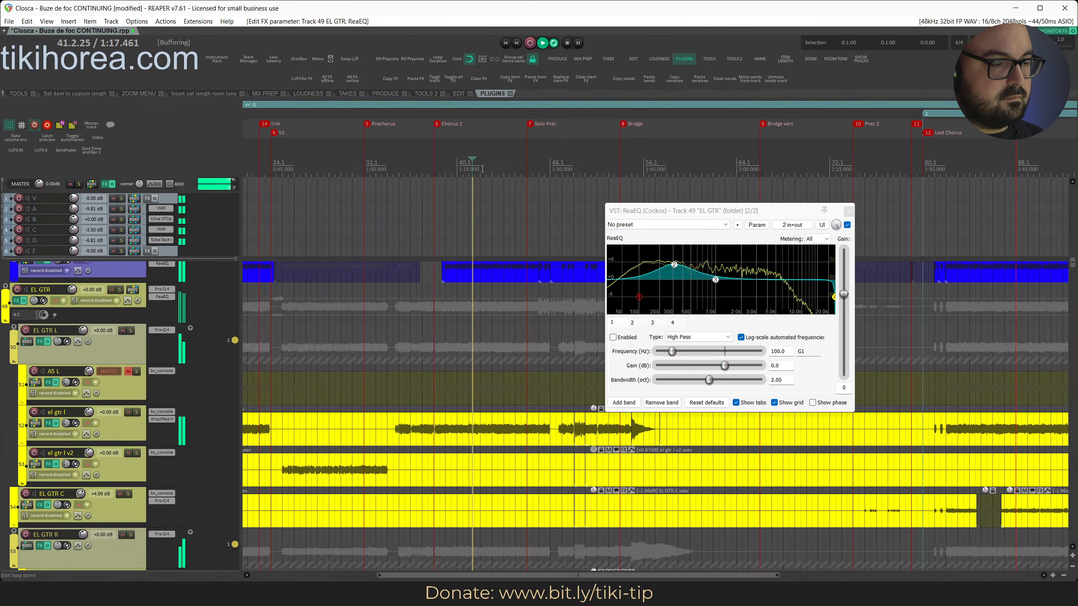
Bypass the EL GTR ReaEQ during Chorus 2, try a brief solo, and clear all track solos
{"action": "left_click", "coordinate": [847, 224]}
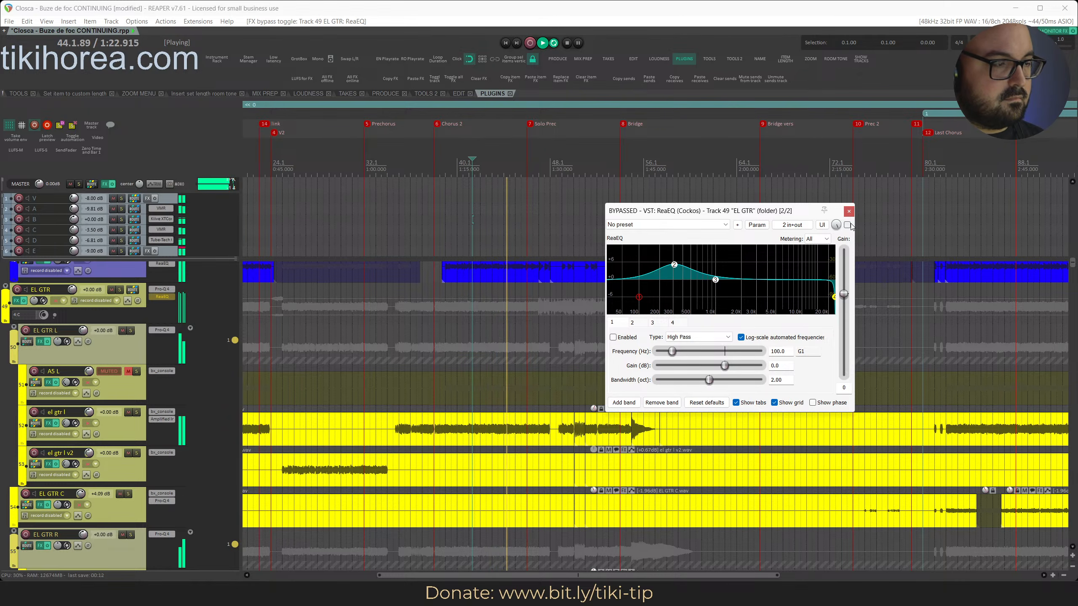
{"action": "scroll", "coordinate": [476, 434], "scroll_direction": "up", "scroll_amount": 3}
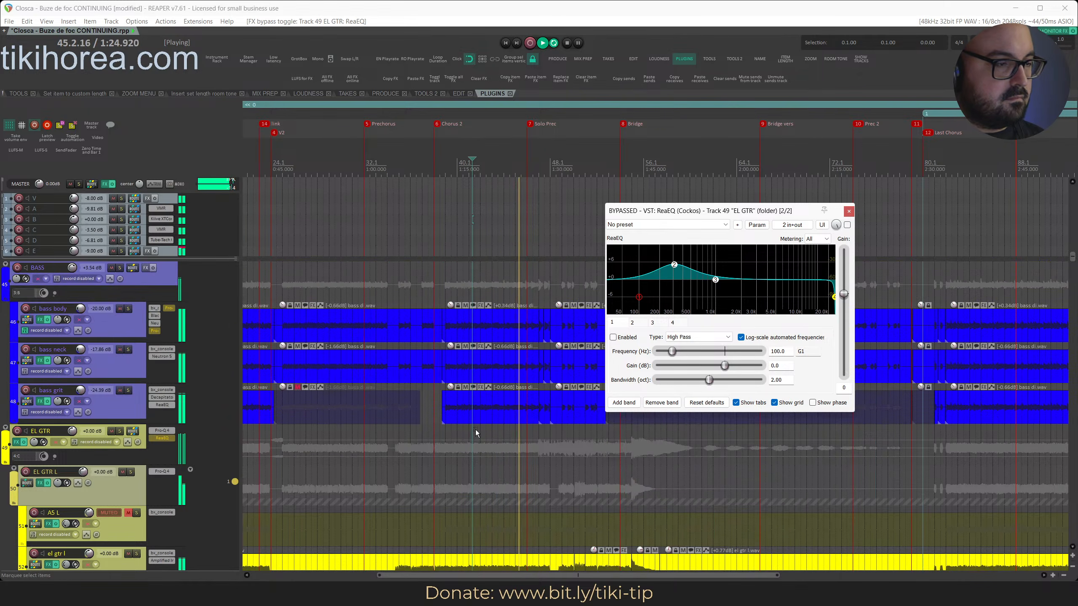
{"action": "key", "text": "s"}
{"action": "key", "text": "shift+s"}
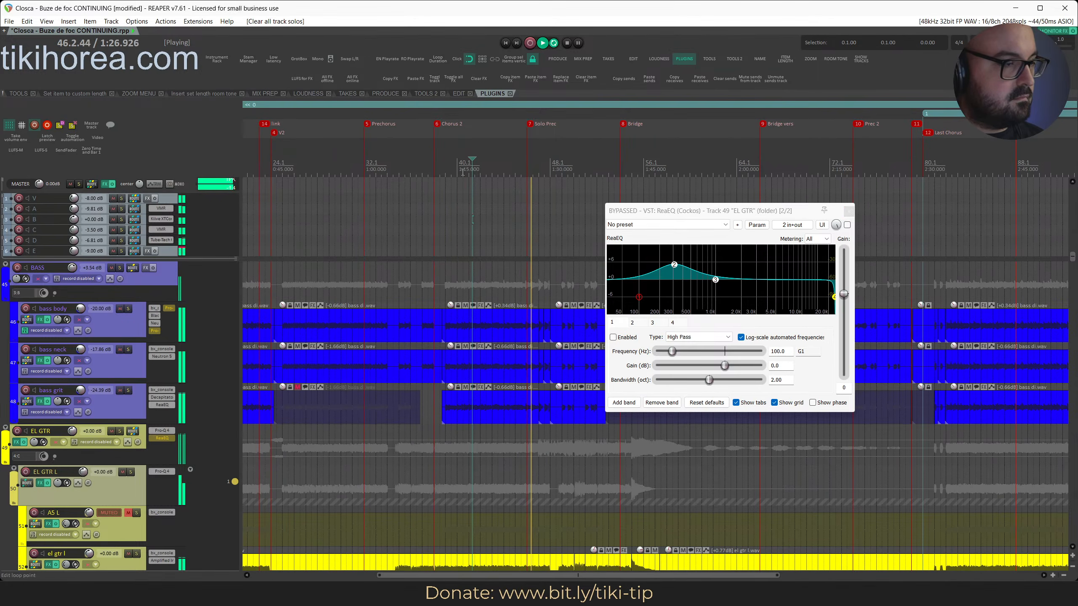
Replay from within Chorus 2, save the project, and set the bass body track's send to track 6 to +4 dB
{"action": "left_click", "coordinate": [463, 193]}
{"action": "key", "text": "ctrl+s"}
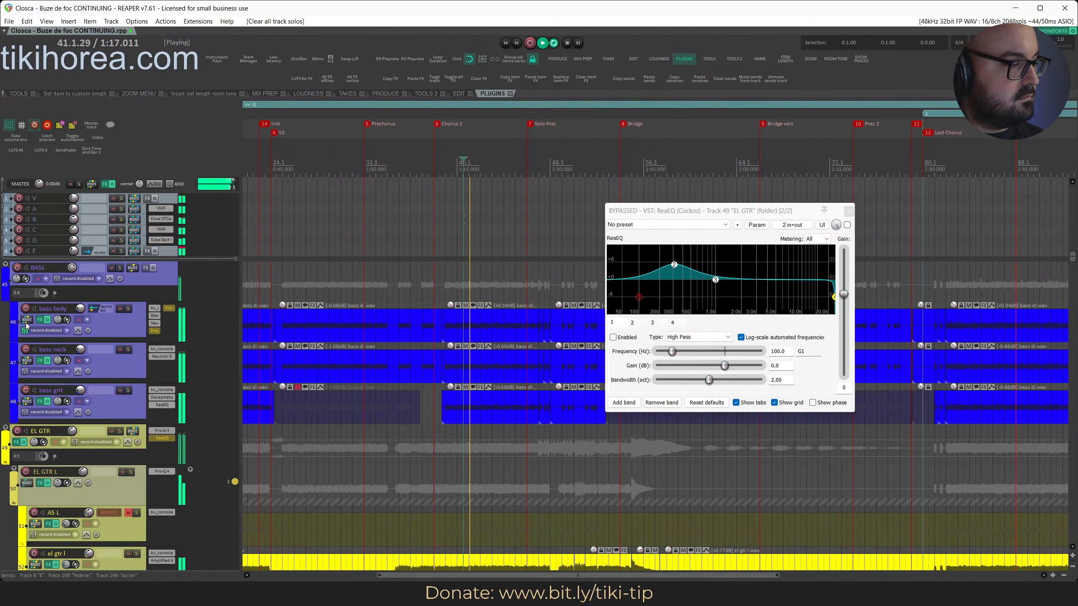
{"action": "left_click", "coordinate": [26, 321]}
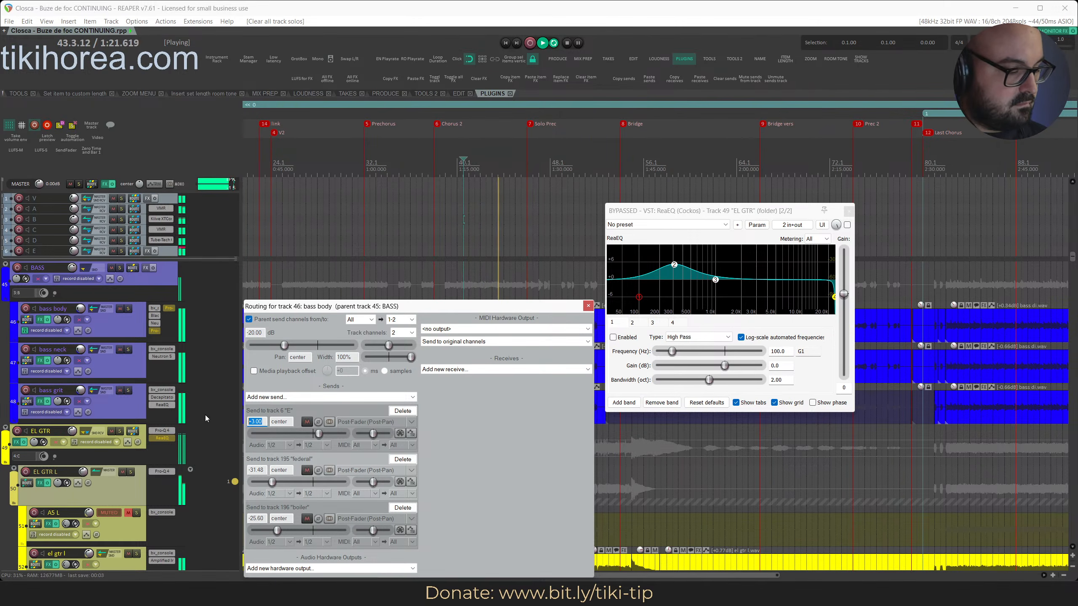
{"action": "type", "text": "4"}
{"action": "key", "text": "Return"}
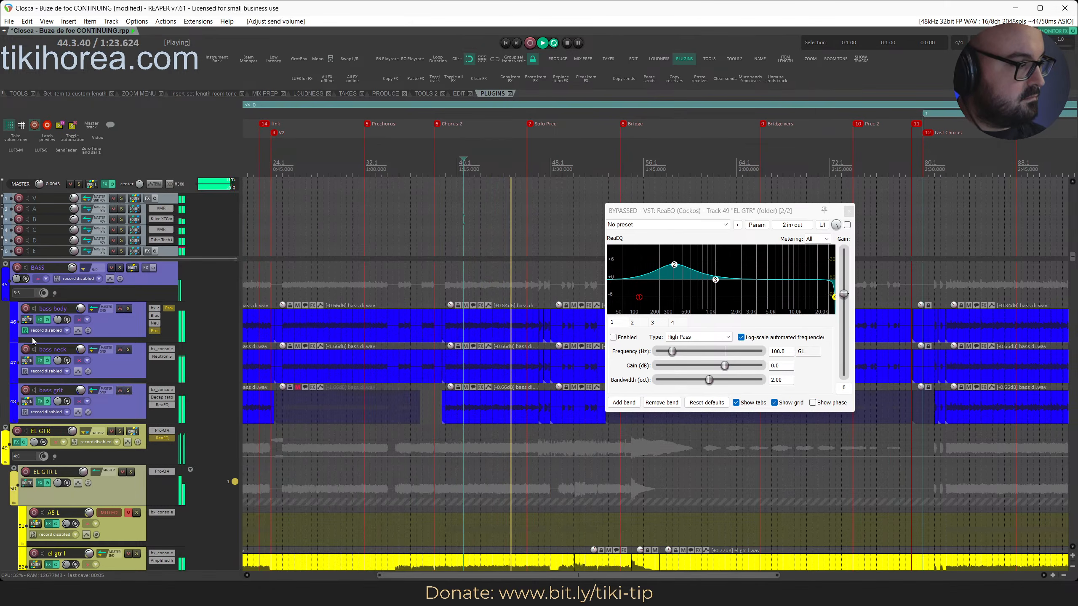
Set the bass body track's sends to -30 dB for federal and -24 dB for boiler, and close its routing
{"action": "mouse_move", "coordinate": [24, 325]}
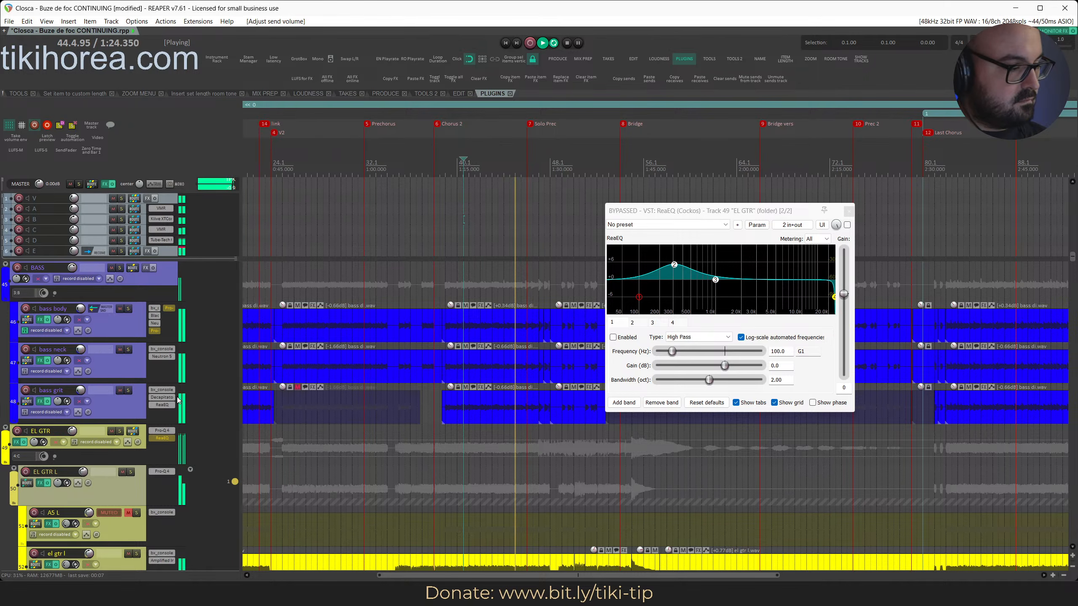
{"action": "left_click_drag", "start_coordinate": [178, 400], "coordinate": [246, 449]}
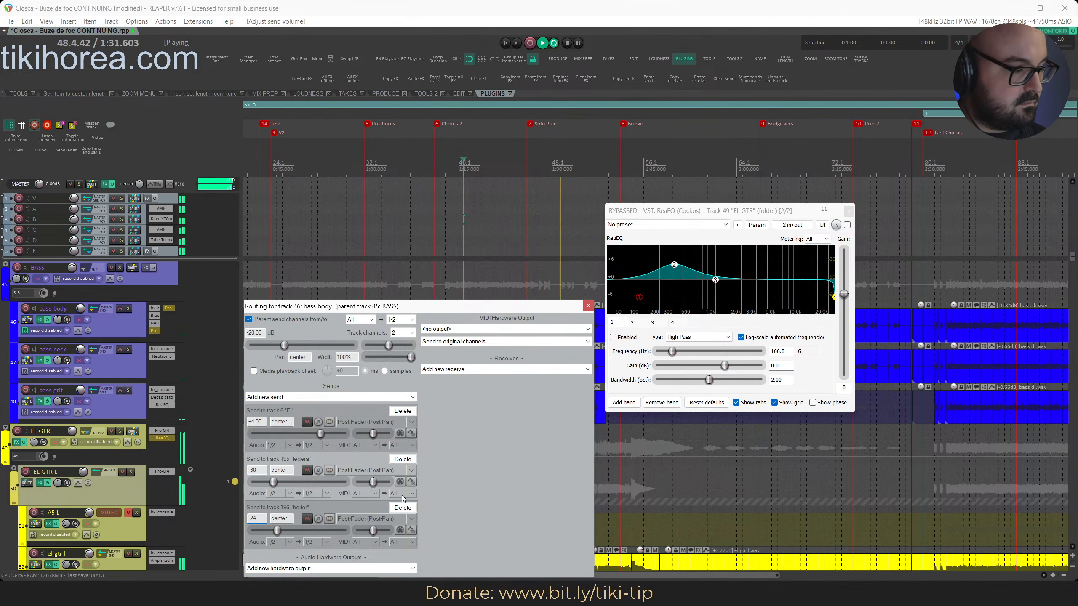
{"action": "left_click", "coordinate": [588, 306]}
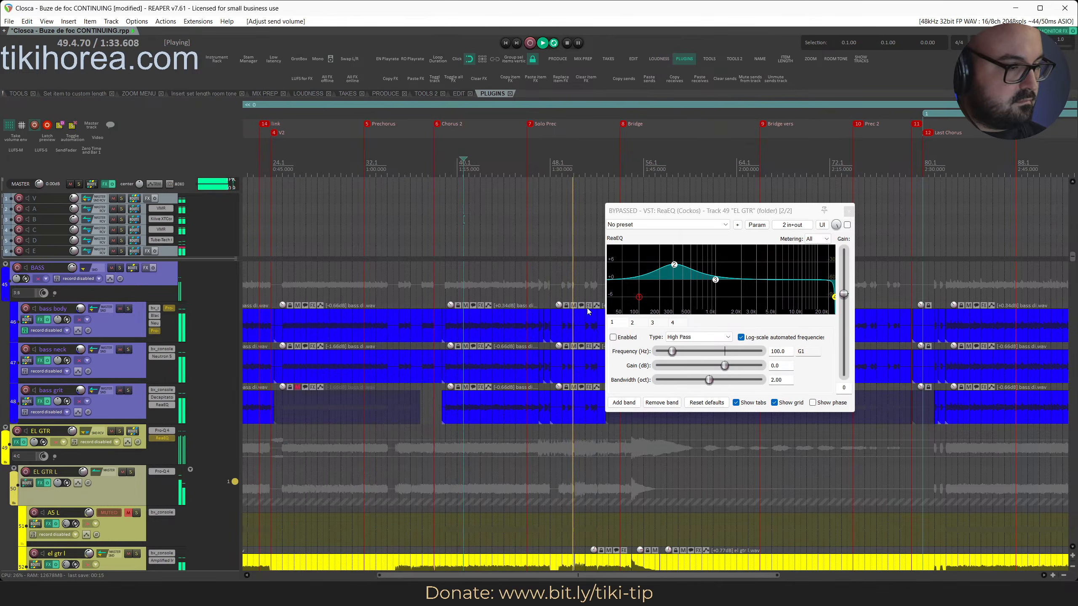
Audition Chorus 2 with the BASS folder soloed, followed by the bass body track on its own
{"action": "left_click", "coordinate": [464, 293]}
{"action": "key", "text": "s"}
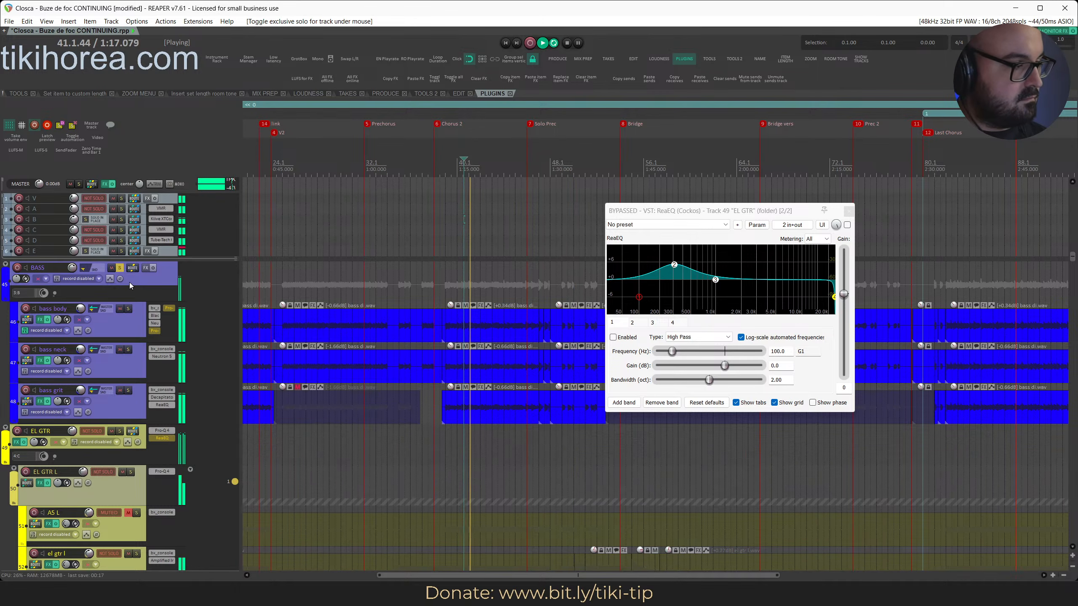
{"action": "key", "text": "s"}
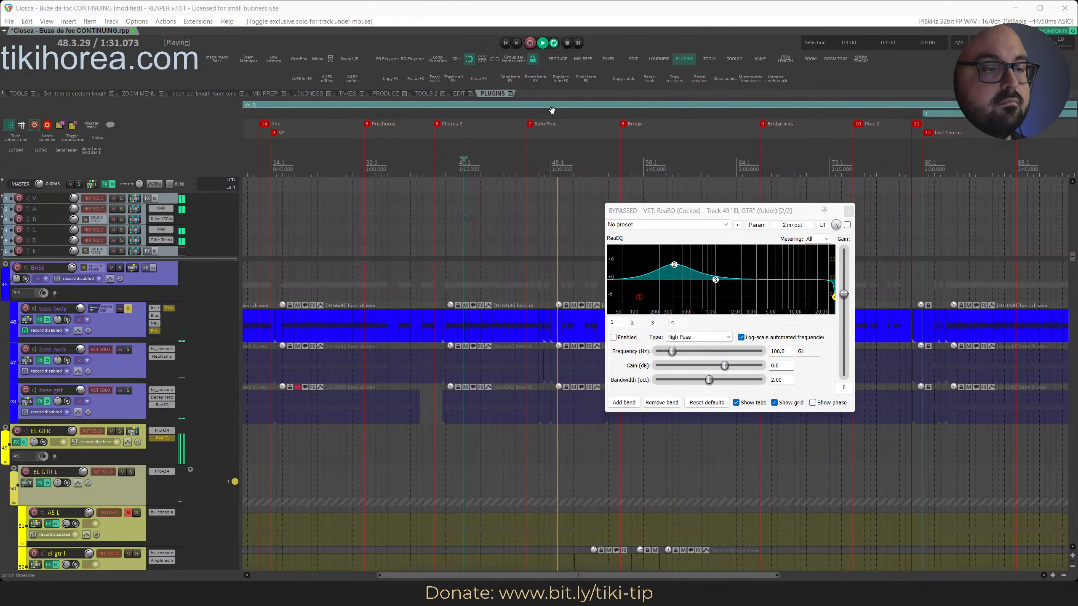
Clear all track solos while replaying Chorus 2 and save the project
{"action": "left_click", "coordinate": [464, 176]}
{"action": "key", "text": "alt+s"}
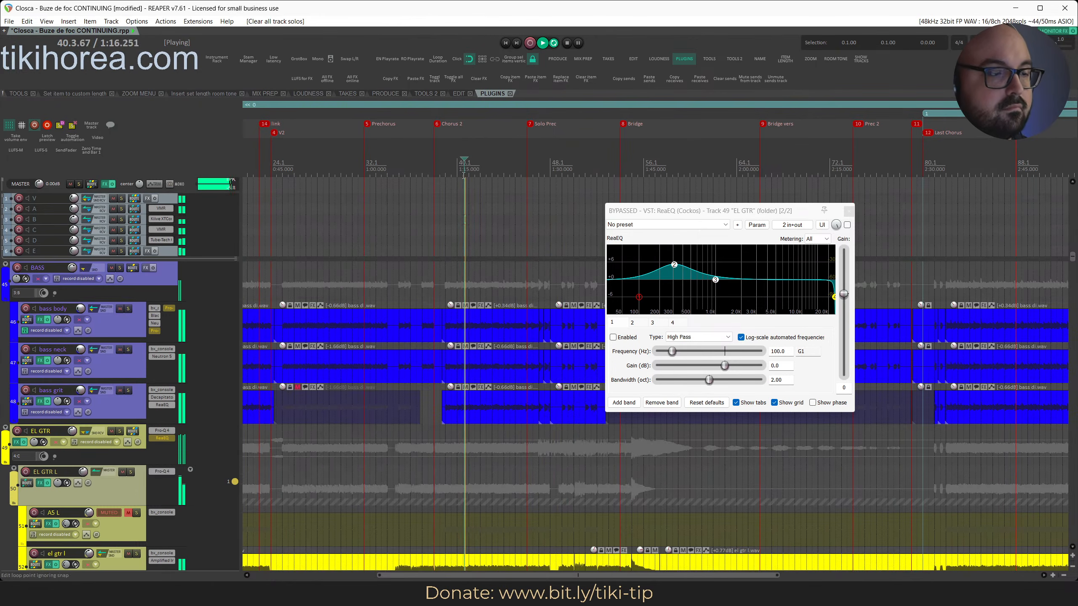
{"action": "key", "text": "ctrl+s"}
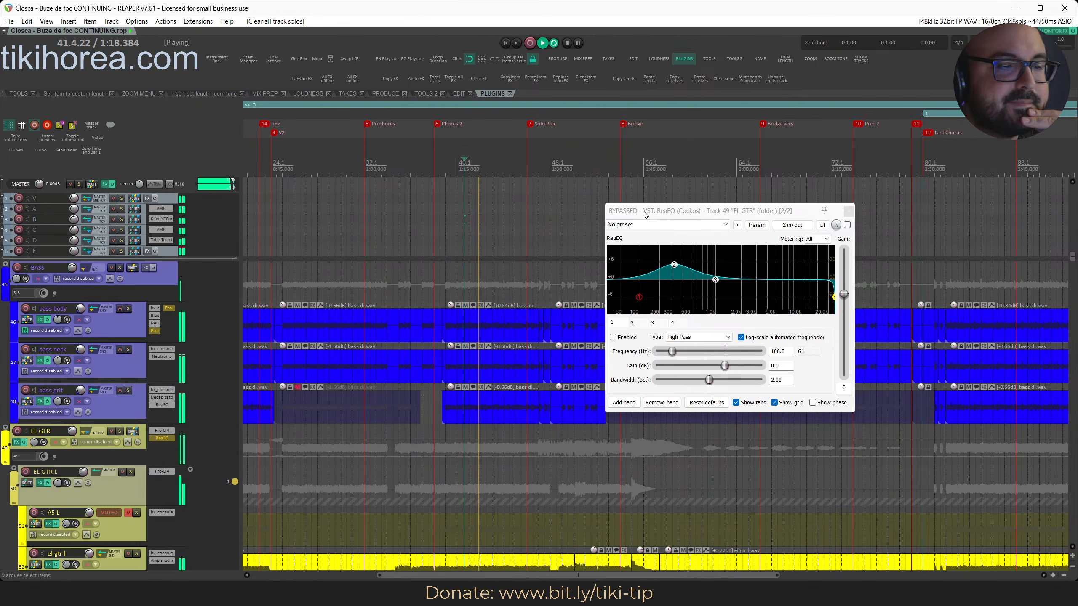
Re-enable the EL GTR folder's ReaEQ and set the gain of its 312 Hz band to 5 dB
{"action": "left_click_drag", "start_coordinate": [645, 211], "coordinate": [412, 192]}
{"action": "left_click", "coordinate": [614, 206]}
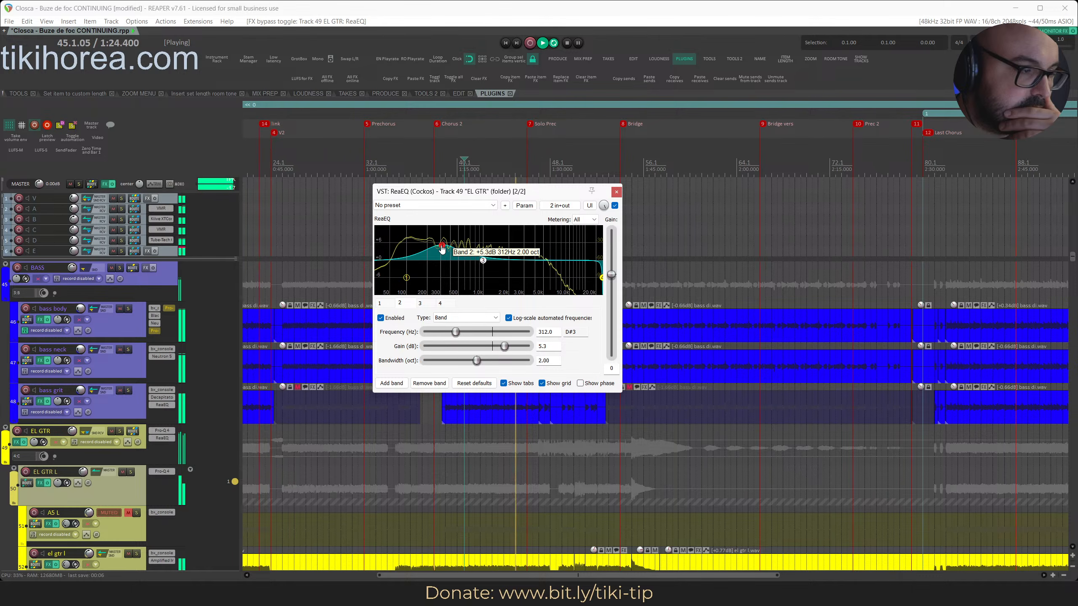
{"action": "double_click", "coordinate": [549, 345]}
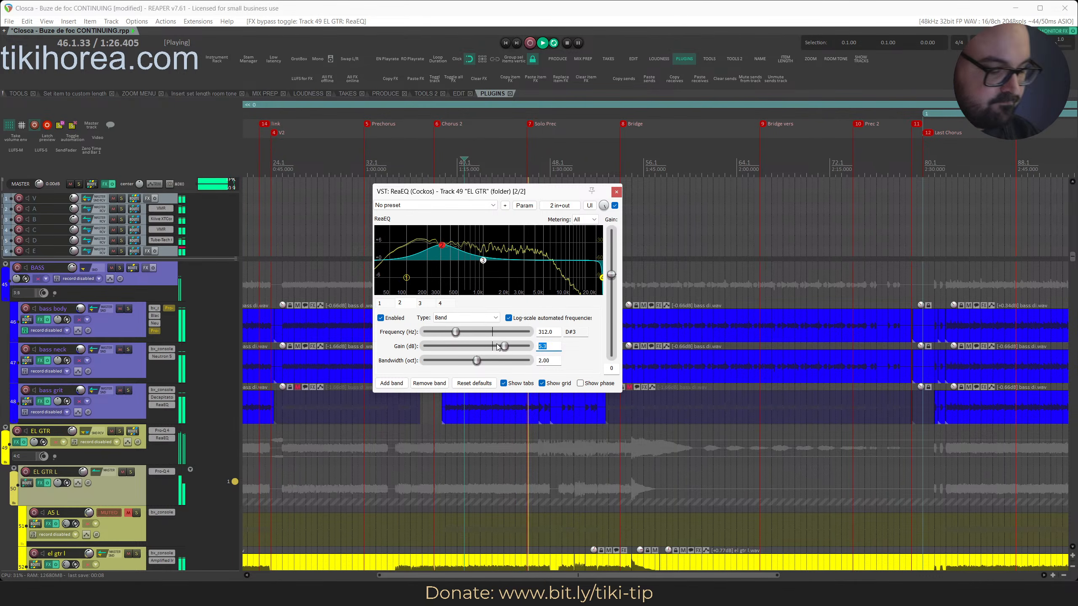
{"action": "type", "text": "5"}
Compare the mix over Chorus 2 and Solo Prec with the EL GTR ReaEQ repeatedly bypassed and enabled, ending with it enabled
{"action": "left_click", "coordinate": [615, 206]}
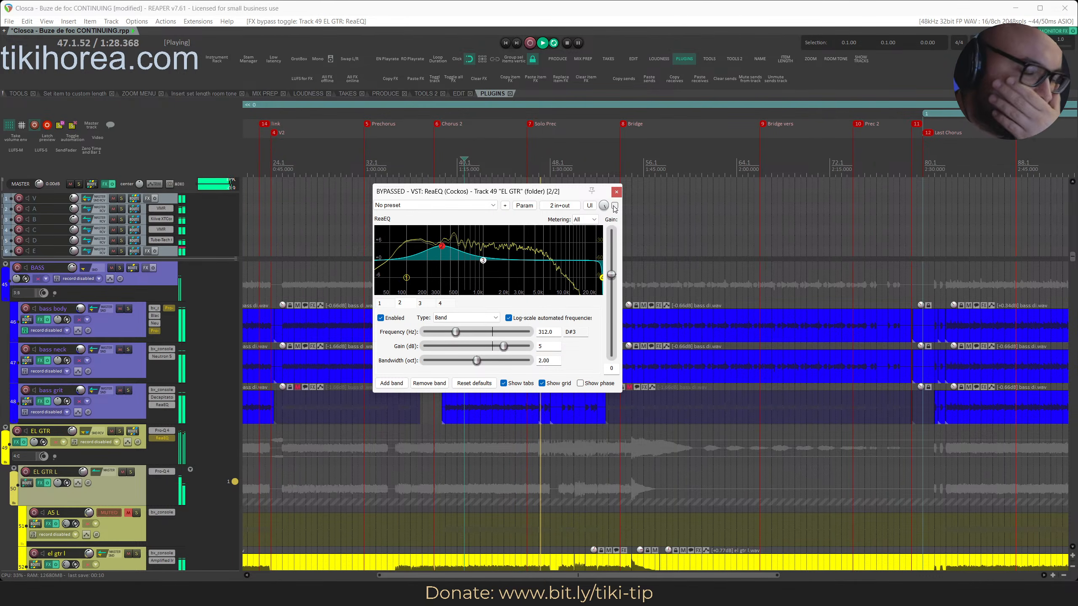
{"action": "left_click", "coordinate": [615, 206]}
{"action": "left_click", "coordinate": [614, 206]}
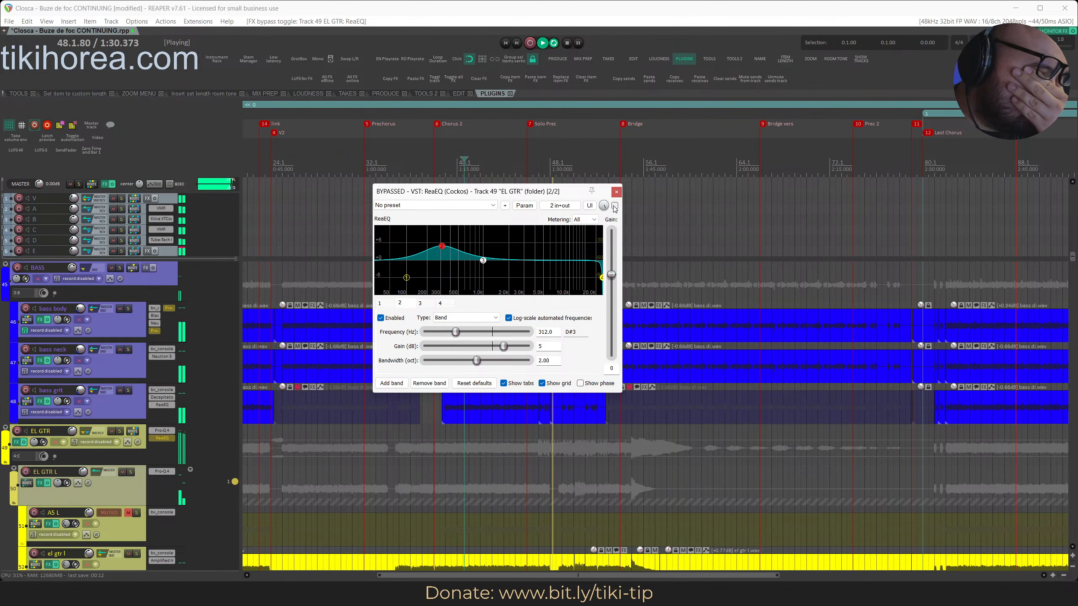
{"action": "left_click", "coordinate": [615, 205]}
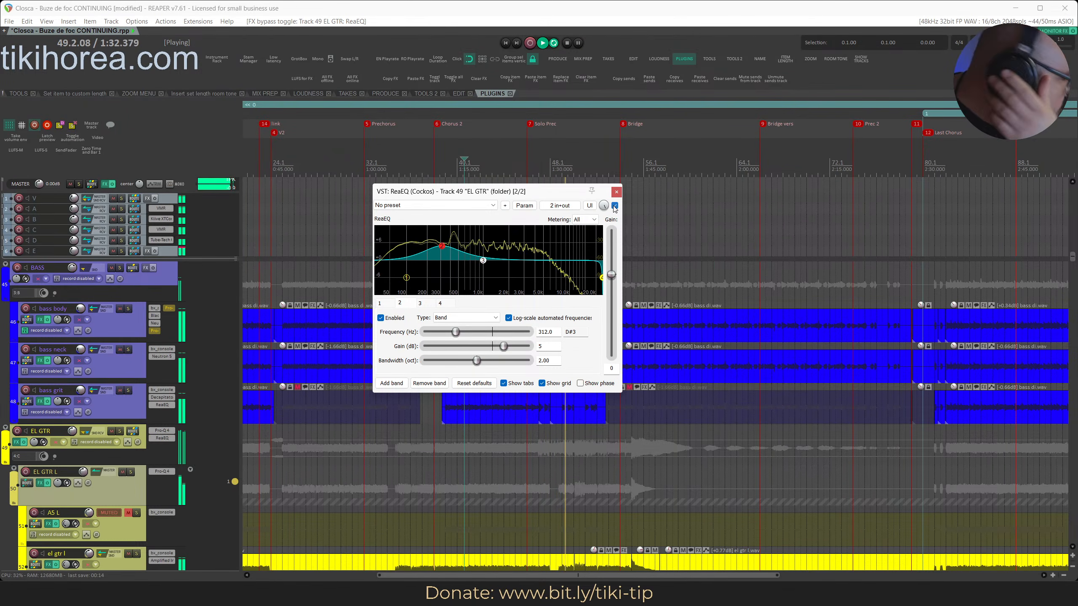
{"action": "left_click", "coordinate": [615, 206]}
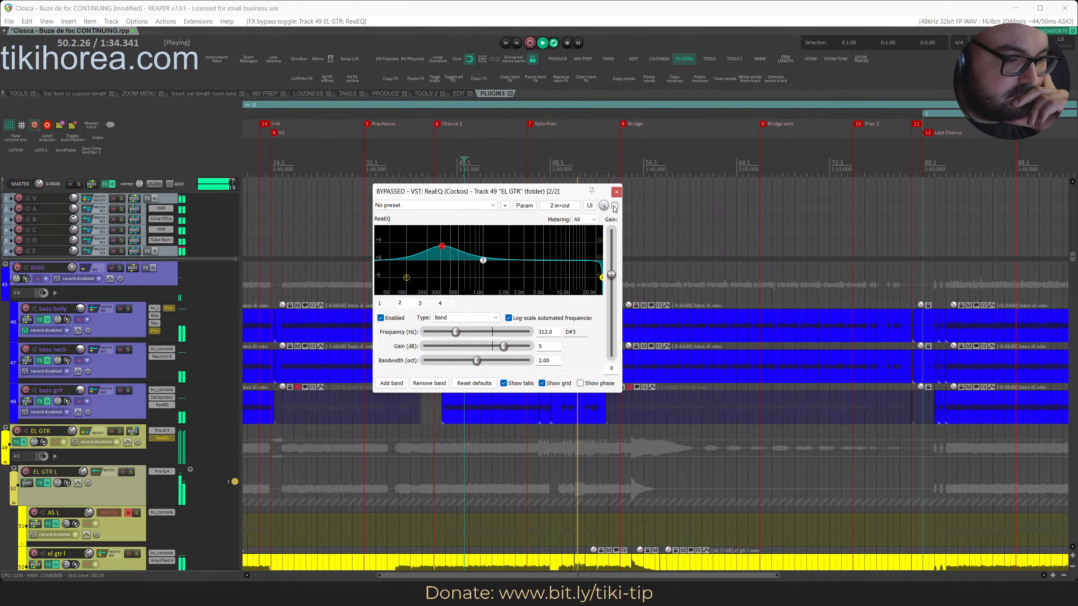
{"action": "left_click", "coordinate": [615, 206]}
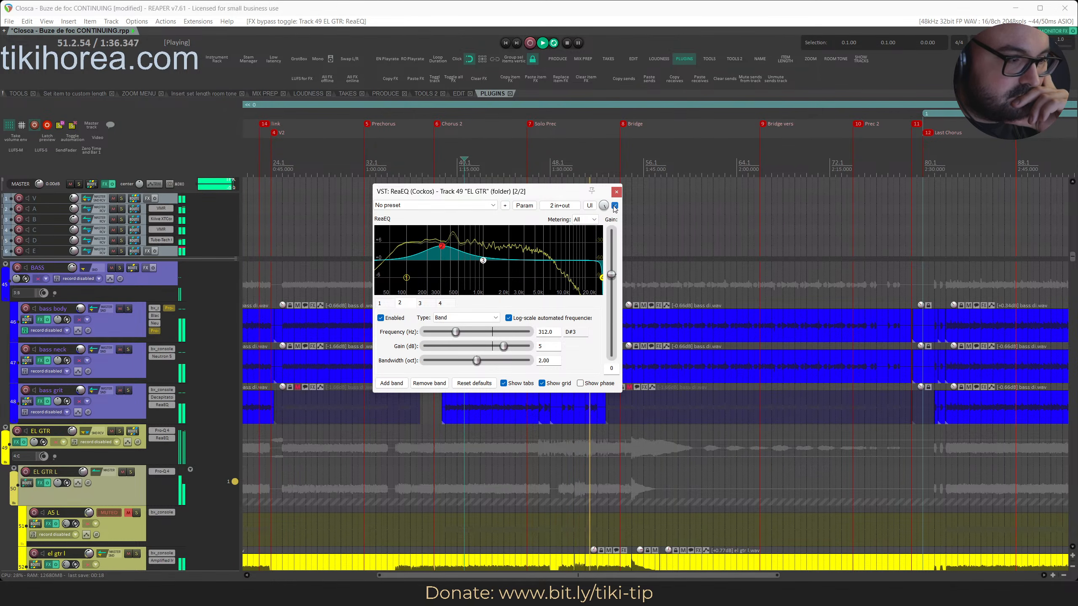
{"action": "left_click", "coordinate": [614, 206]}
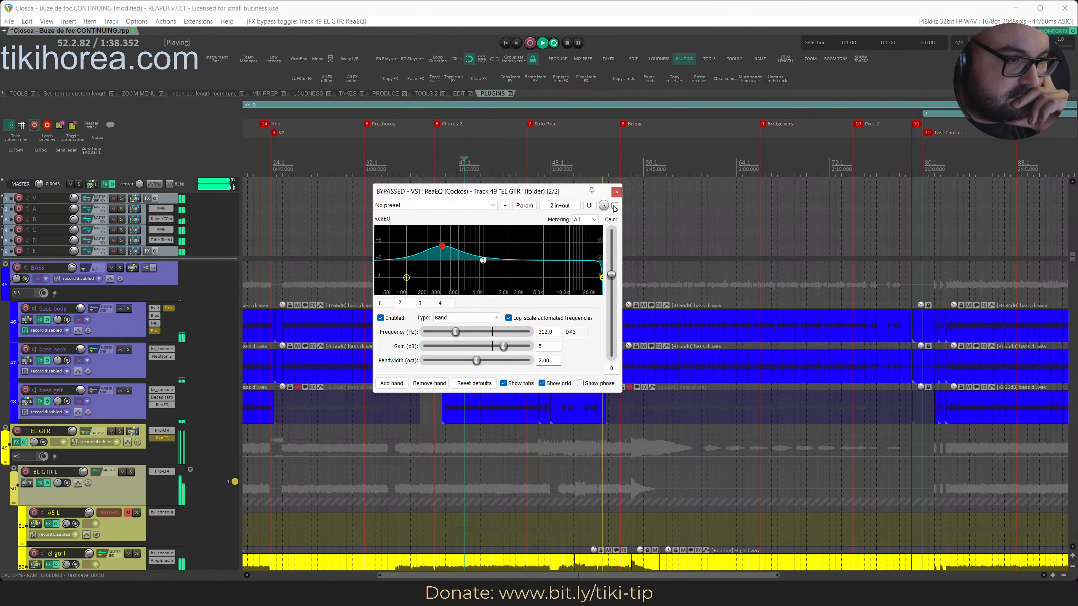
{"action": "left_click", "coordinate": [615, 206]}
{"action": "left_click_drag", "start_coordinate": [517, 191], "coordinate": [568, 178]}
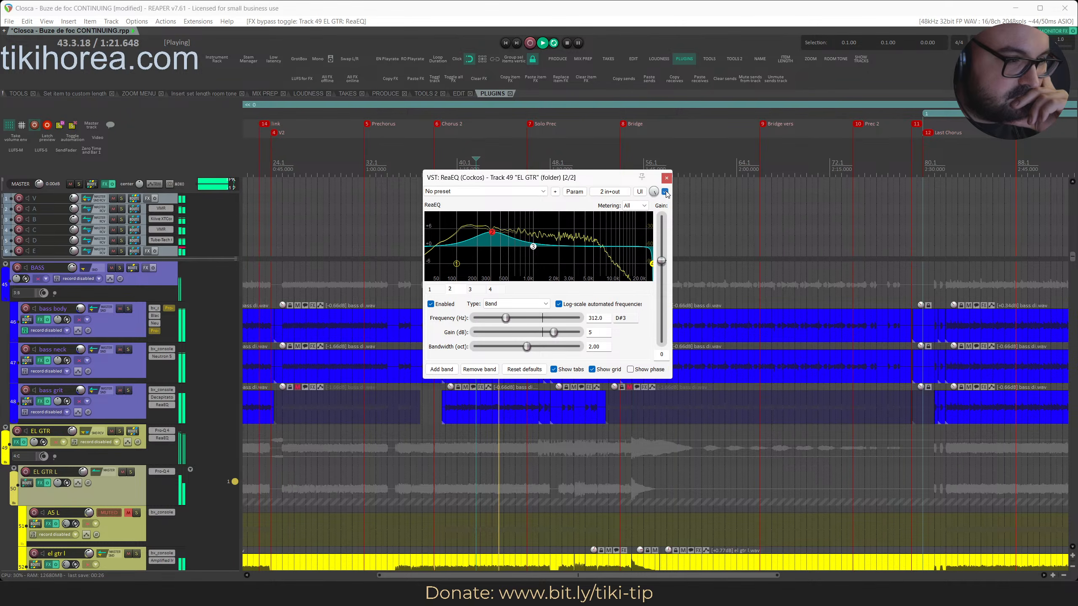
{"action": "left_click", "coordinate": [665, 192]}
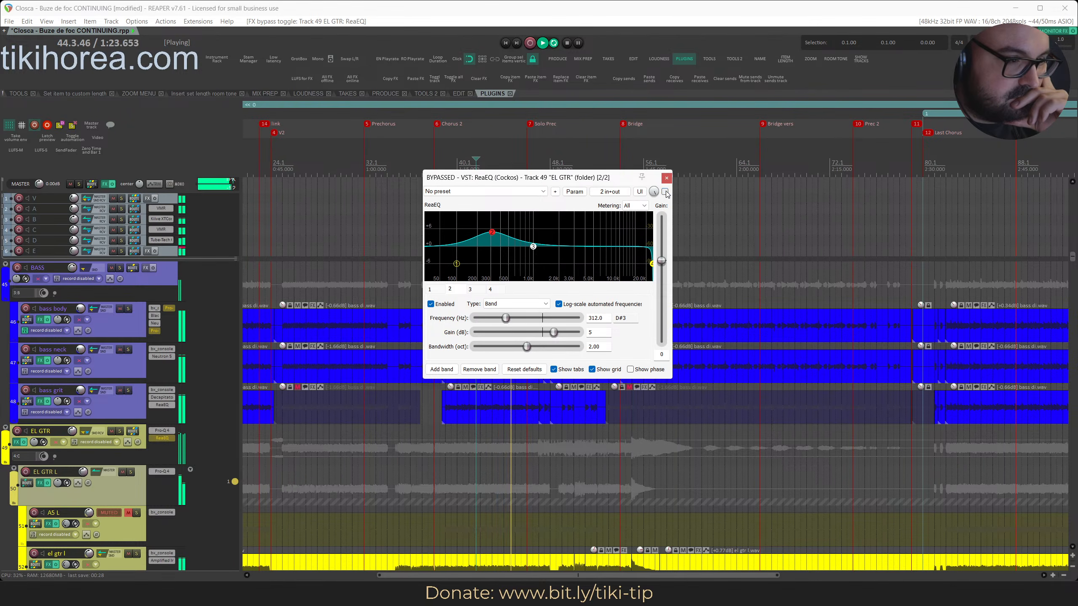
{"action": "left_click", "coordinate": [664, 192]}
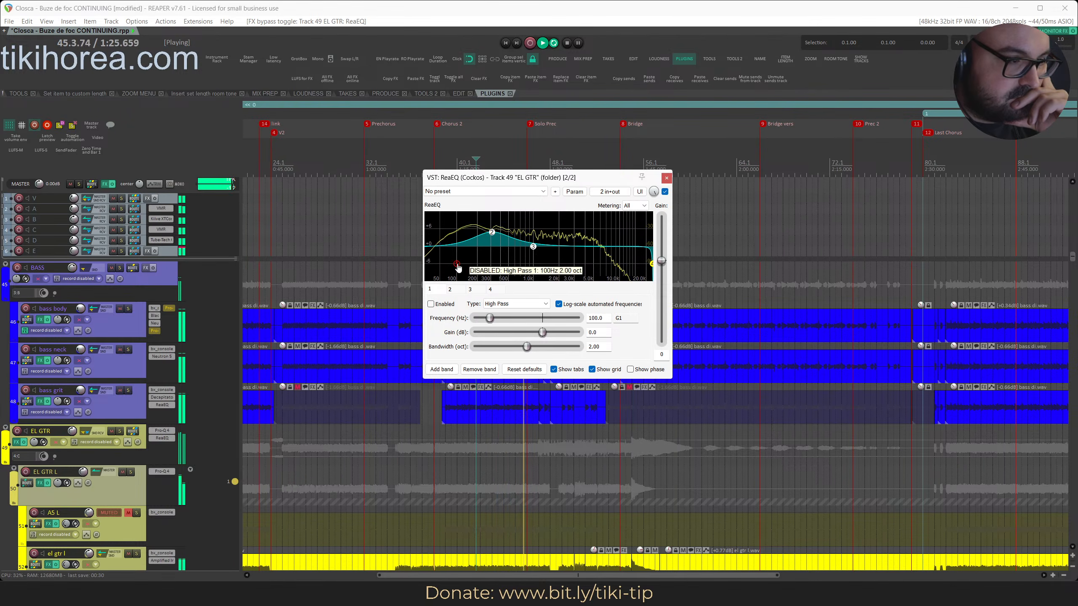
Enable the 100 Hz high-pass band in the EL GTR ReaEQ and replay from within Chorus 2
{"action": "left_click", "coordinate": [429, 289]}
{"action": "left_click", "coordinate": [431, 305]}
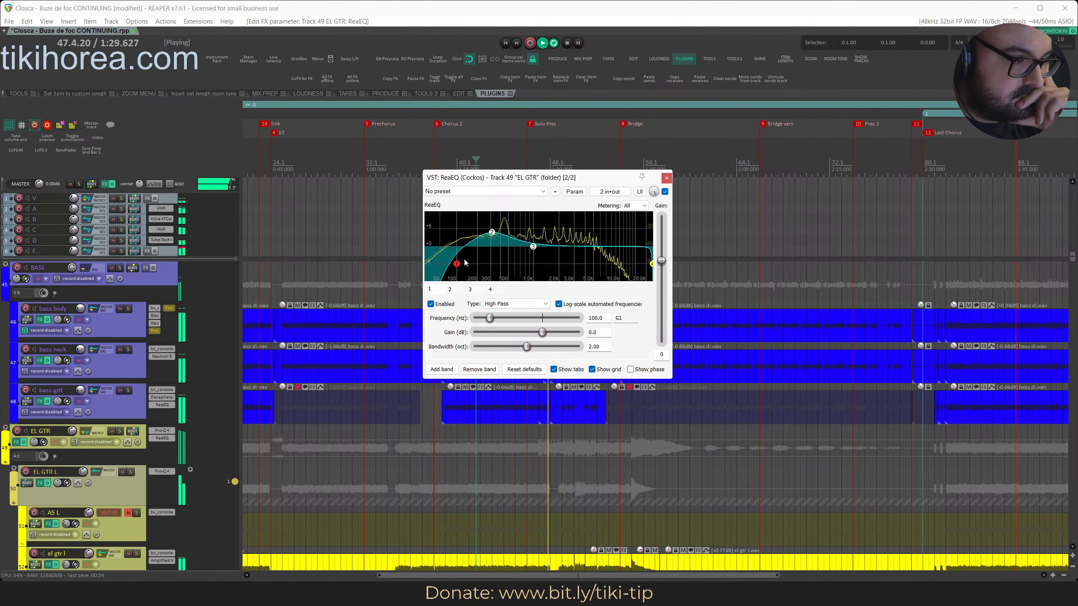
{"action": "left_click_drag", "start_coordinate": [494, 184], "coordinate": [647, 173]}
{"action": "left_click", "coordinate": [463, 180]}
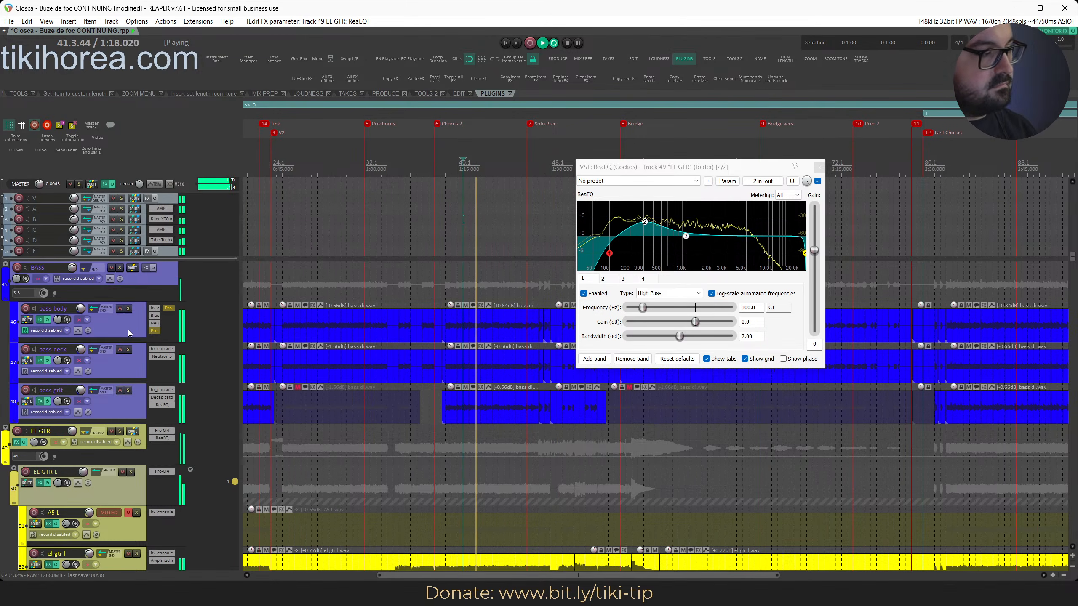
Solo the bass body track and inspect the EL GTR folder's Pro-Q 4 settings and its routing
{"action": "key", "text": "s"}
{"action": "left_click", "coordinate": [161, 431]}
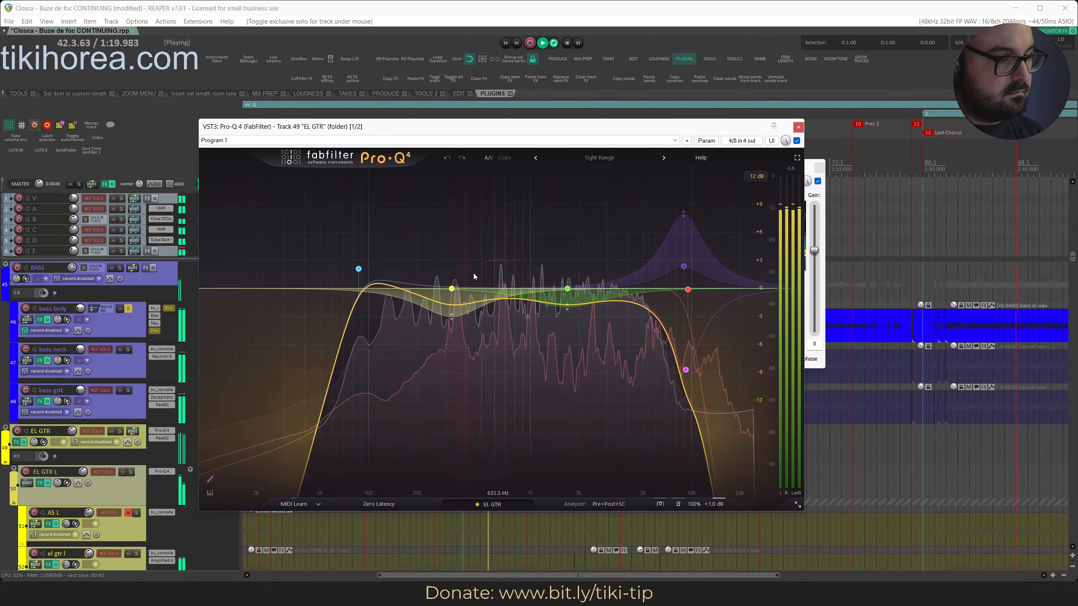
{"action": "left_click", "coordinate": [797, 127]}
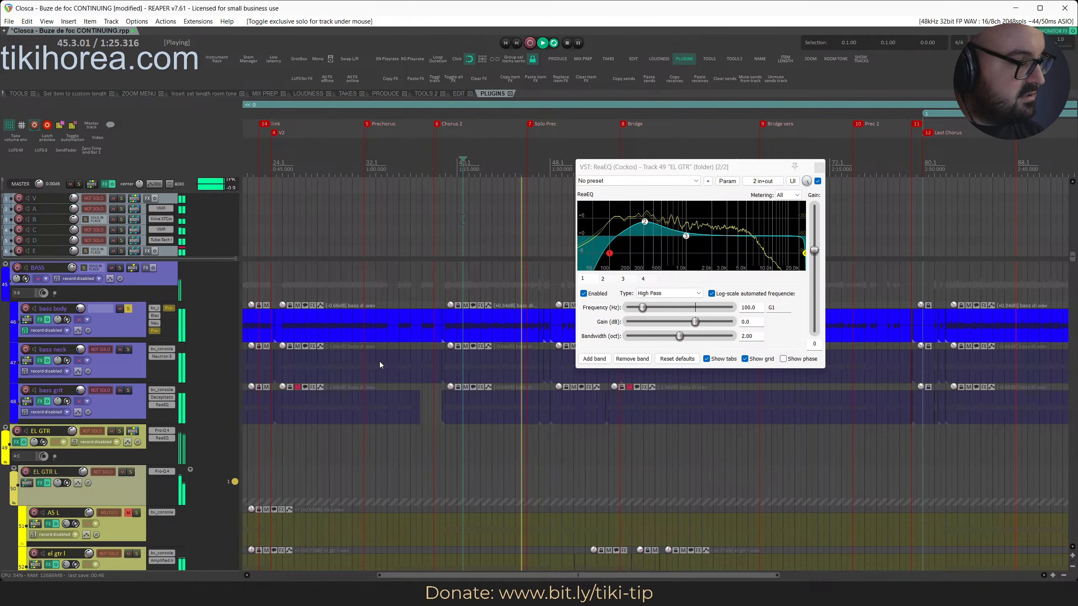
{"action": "key", "text": "alt+r"}
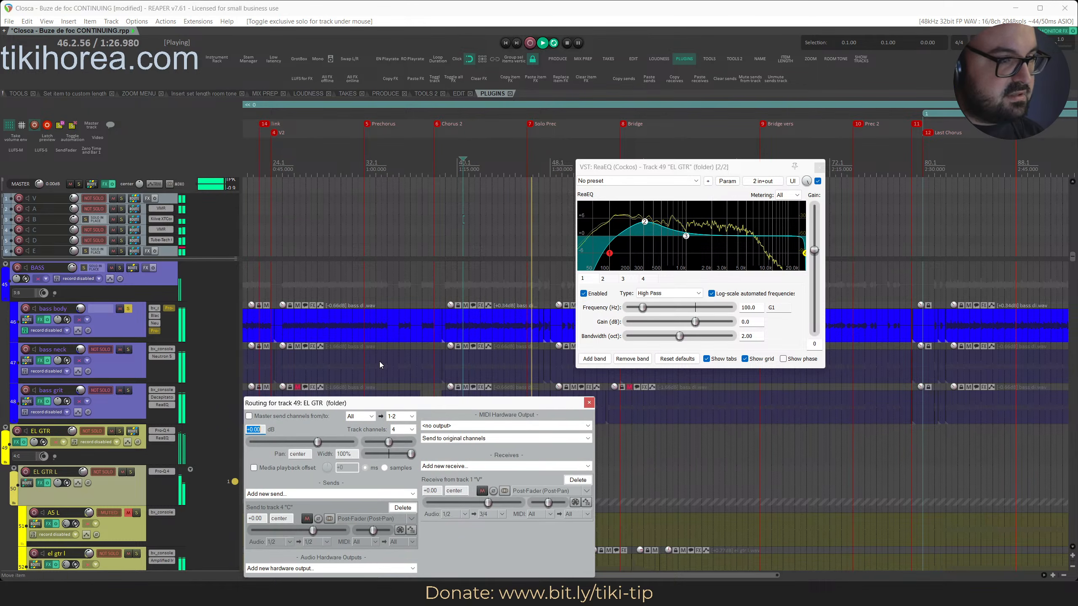
{"action": "left_click", "coordinate": [588, 403]}
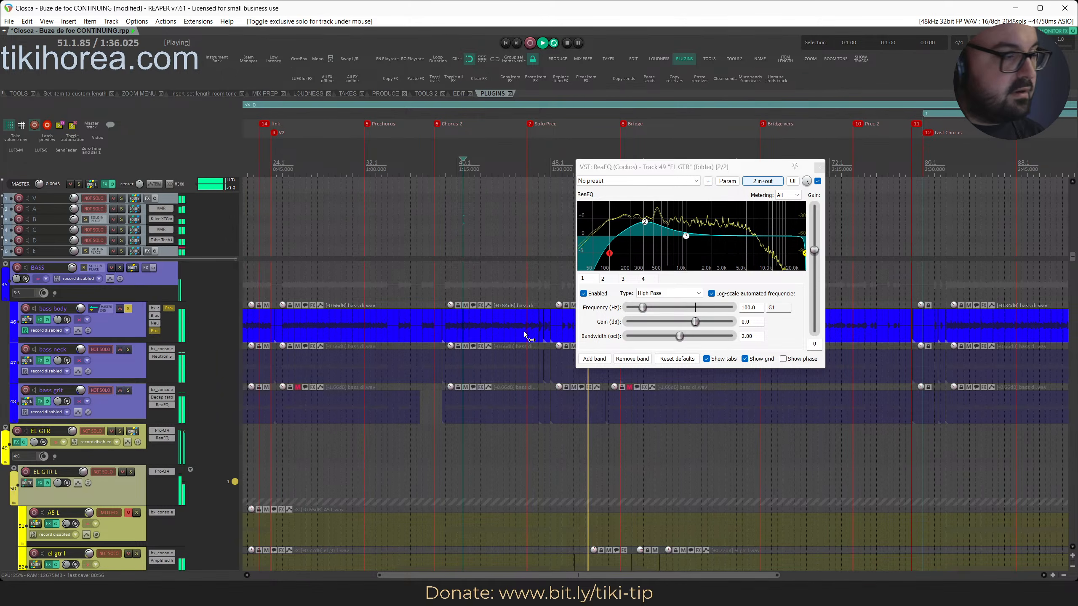
Clear all track solos, check the EL GTR ReaEQ's plug-in pin connections, and close the equalizer
{"action": "key", "text": "ctrl+z"}
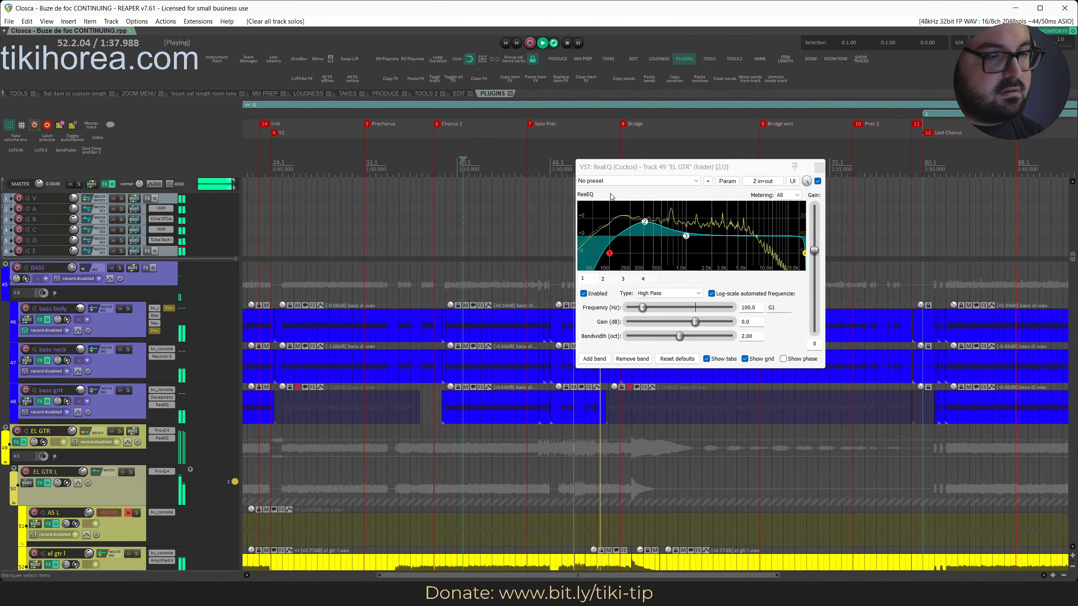
{"action": "left_click", "coordinate": [763, 181]}
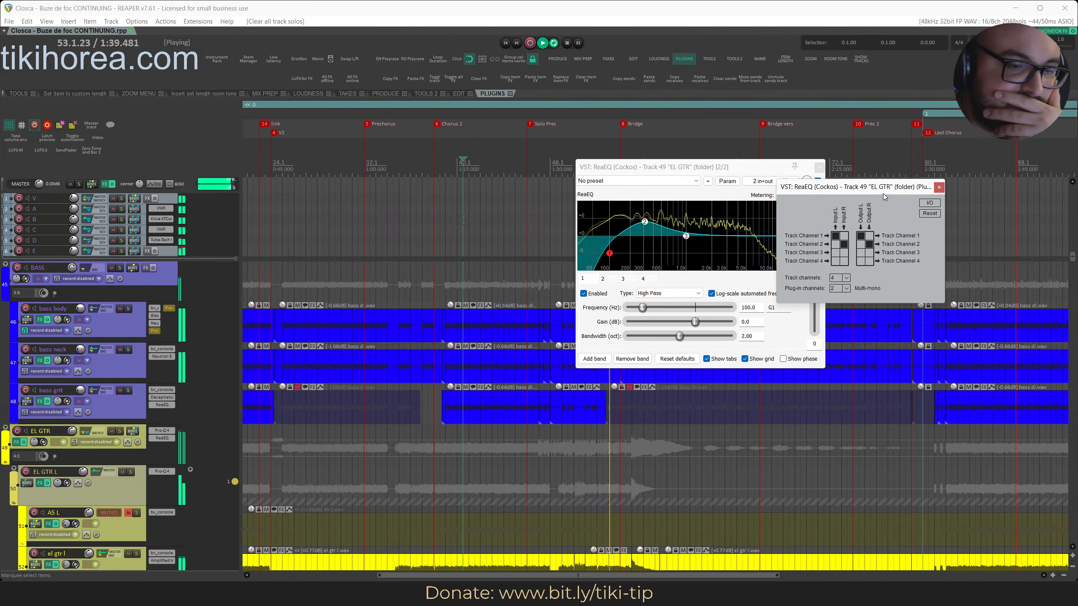
{"action": "left_click", "coordinate": [940, 187]}
{"action": "left_click_drag", "start_coordinate": [780, 168], "coordinate": [697, 165]}
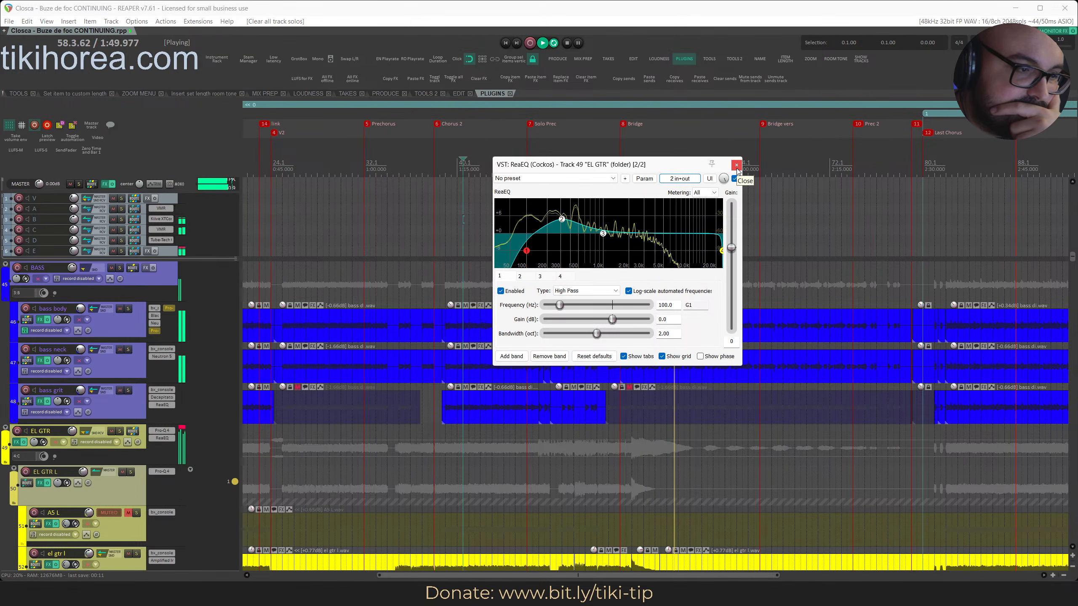
{"action": "left_click_drag", "start_coordinate": [721, 165], "coordinate": [839, 176]}
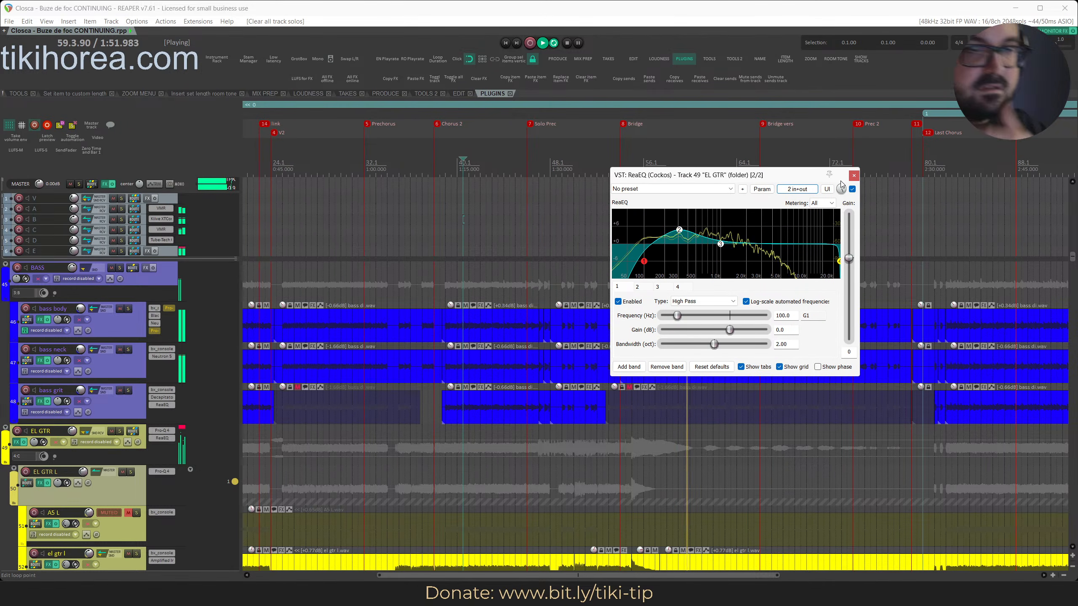
{"action": "left_click", "coordinate": [853, 175]}
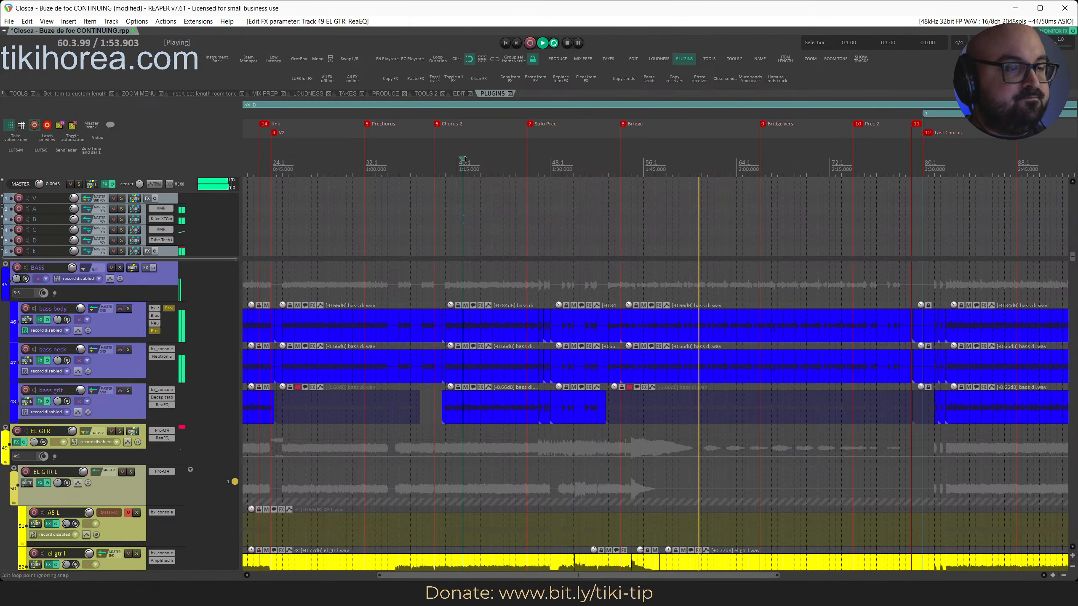
Stop playback with the edit cursor inside Chorus 2 and save the project
{"action": "left_click", "coordinate": [465, 159]}
{"action": "key", "text": "space"}
{"action": "scroll", "coordinate": [414, 354], "scroll_direction": "down", "scroll_amount": 3}
{"action": "key", "text": "ctrl+s"}
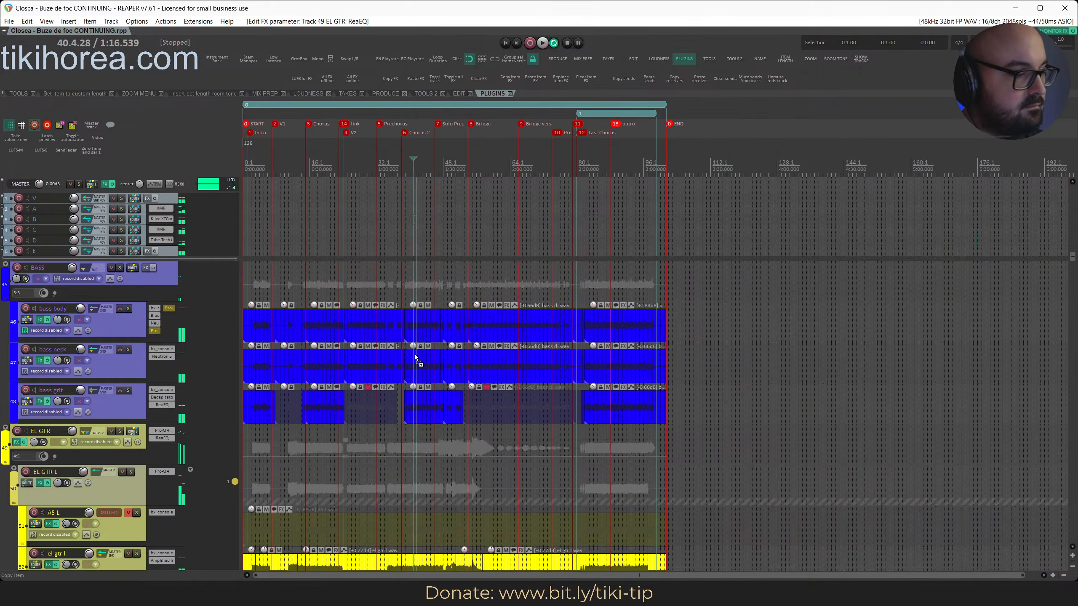
Select all tracks and make a time selection in Chorus 2 from 40.4.28 to 42.1.00
{"action": "scroll", "coordinate": [415, 356], "scroll_direction": "down", "scroll_amount": 5}
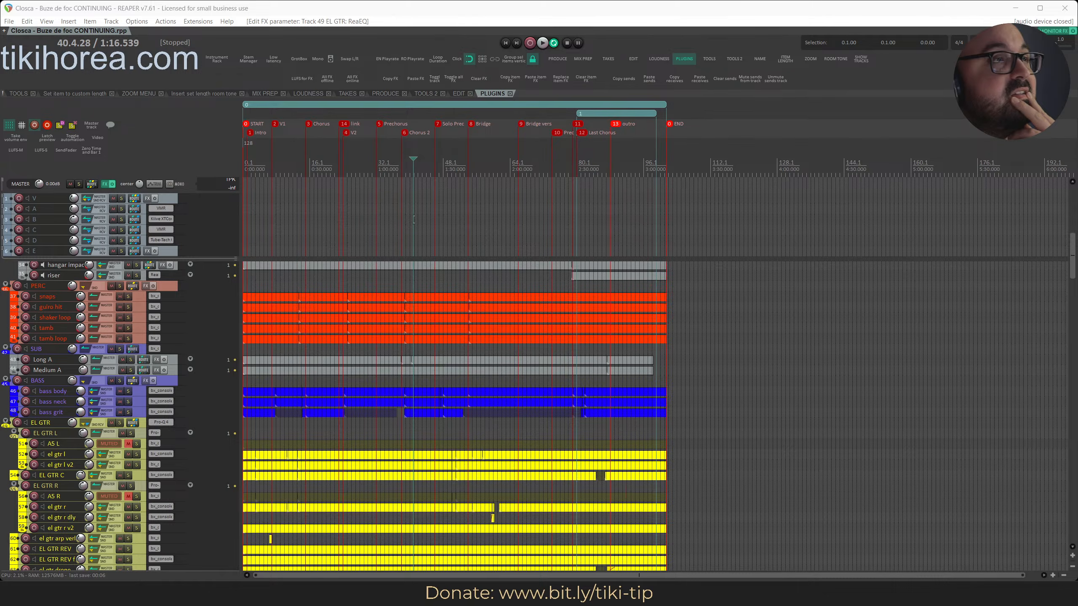
{"action": "left_click", "coordinate": [416, 170], "text": "shift"}
{"action": "key", "text": "ctrl+Page_Down"}
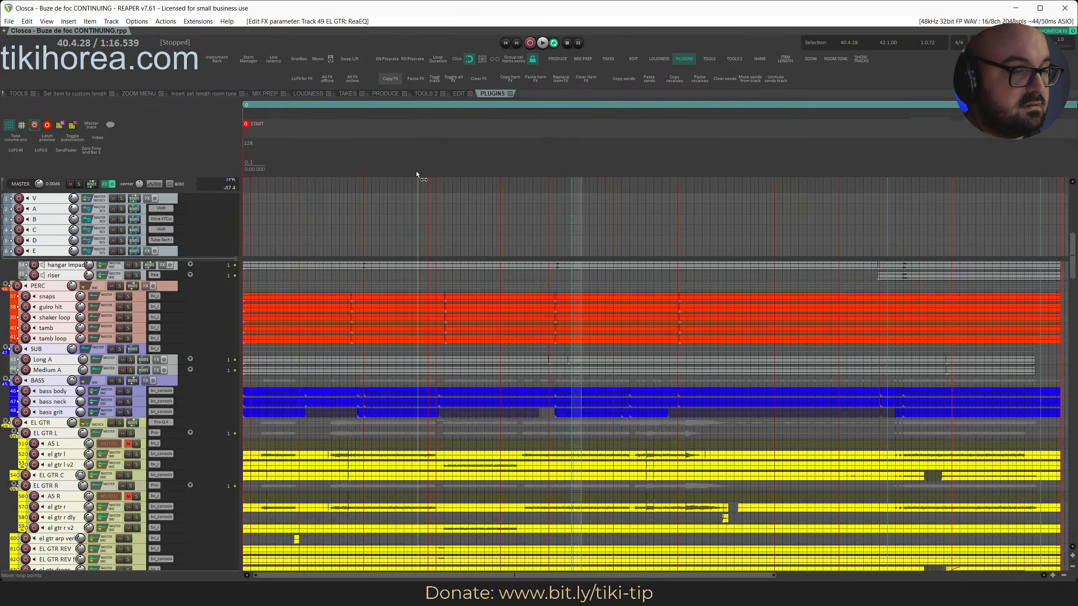
Open the Chandler Limited Curve Bender on the master track's FX chain, enlarge its interface and reposition the window below the timeline
{"action": "scroll", "coordinate": [391, 305], "scroll_direction": "up", "scroll_amount": 1}
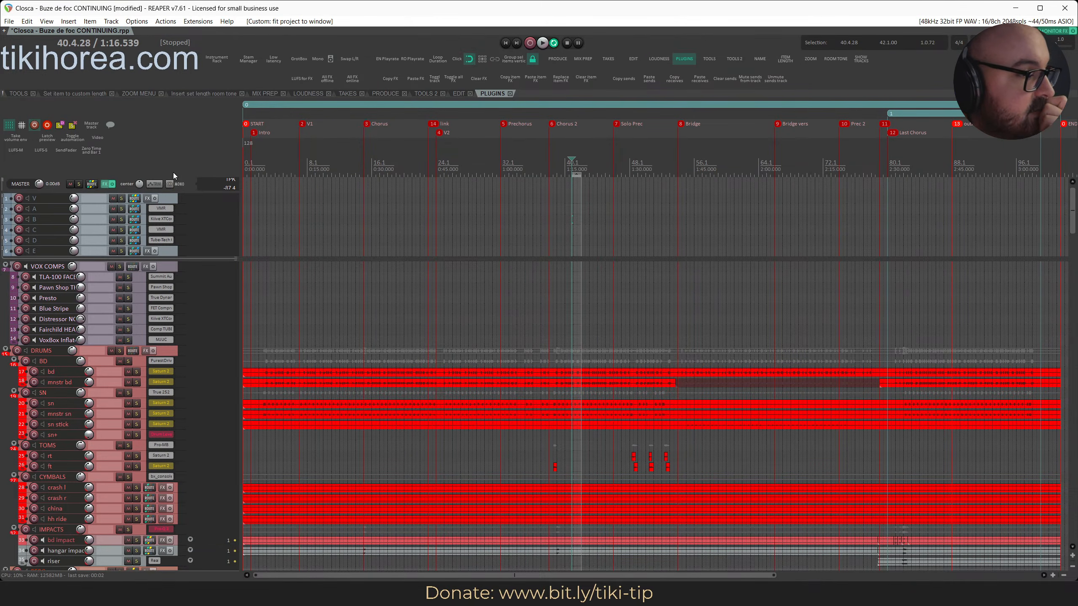
{"action": "key", "text": "shift+f"}
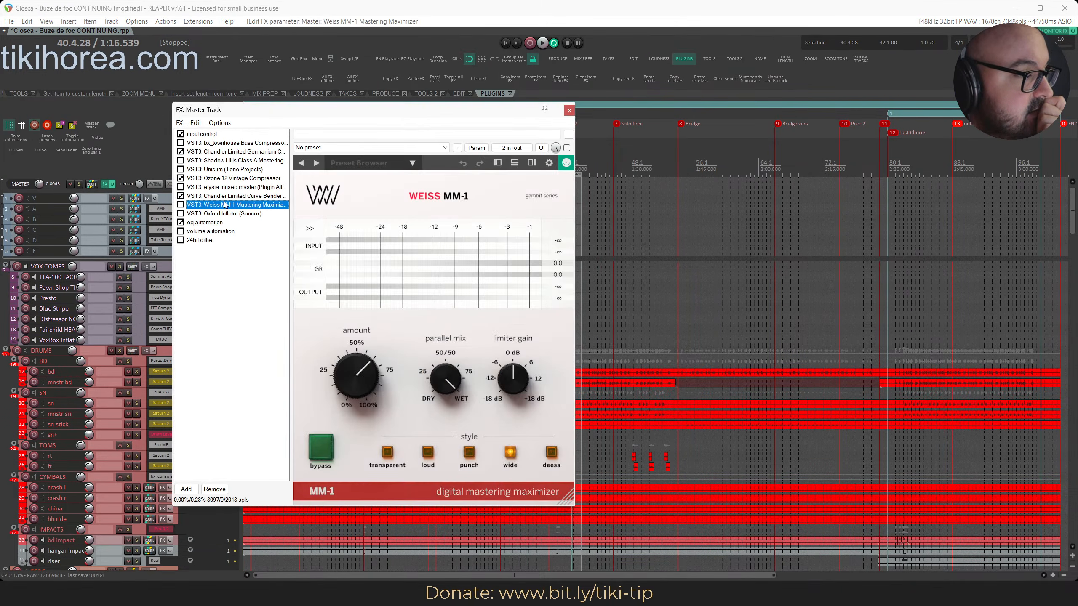
{"action": "left_click", "coordinate": [225, 197]}
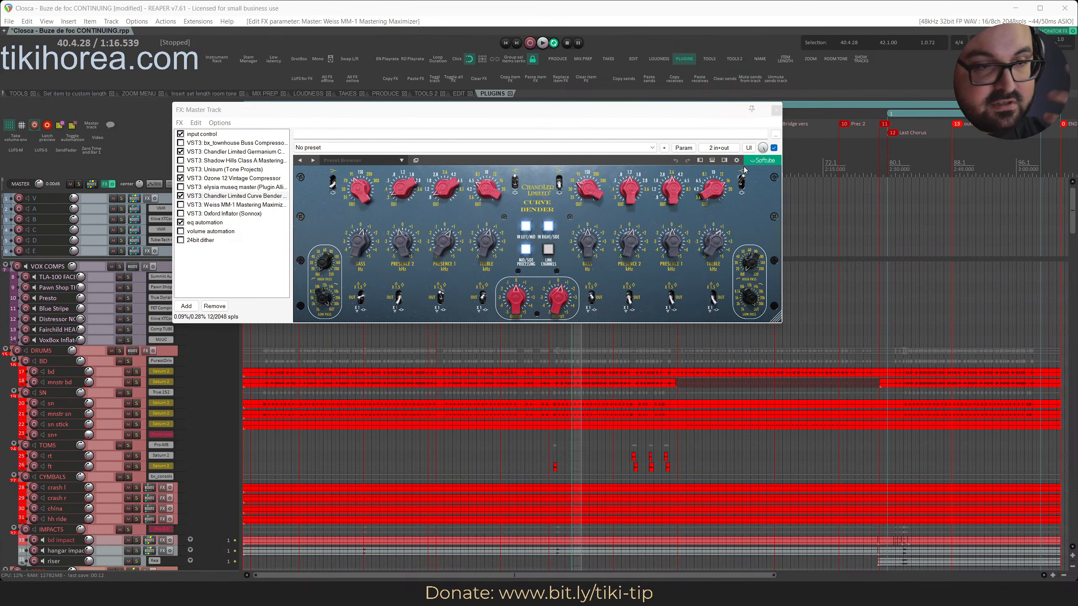
{"action": "left_click_drag", "start_coordinate": [777, 316], "coordinate": [906, 438]}
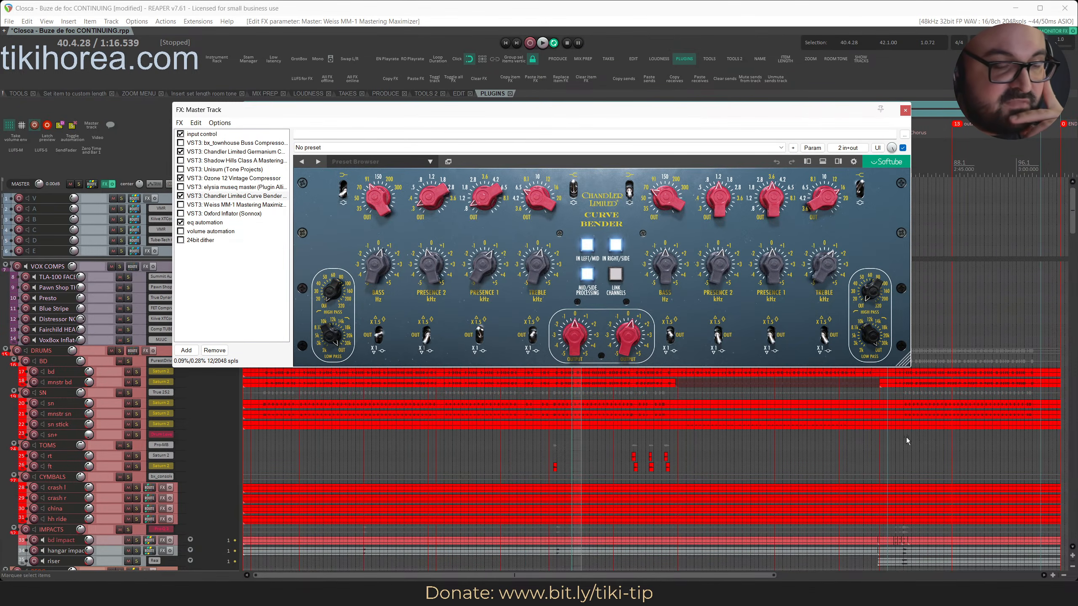
{"action": "left_click_drag", "start_coordinate": [664, 113], "coordinate": [617, 114]}
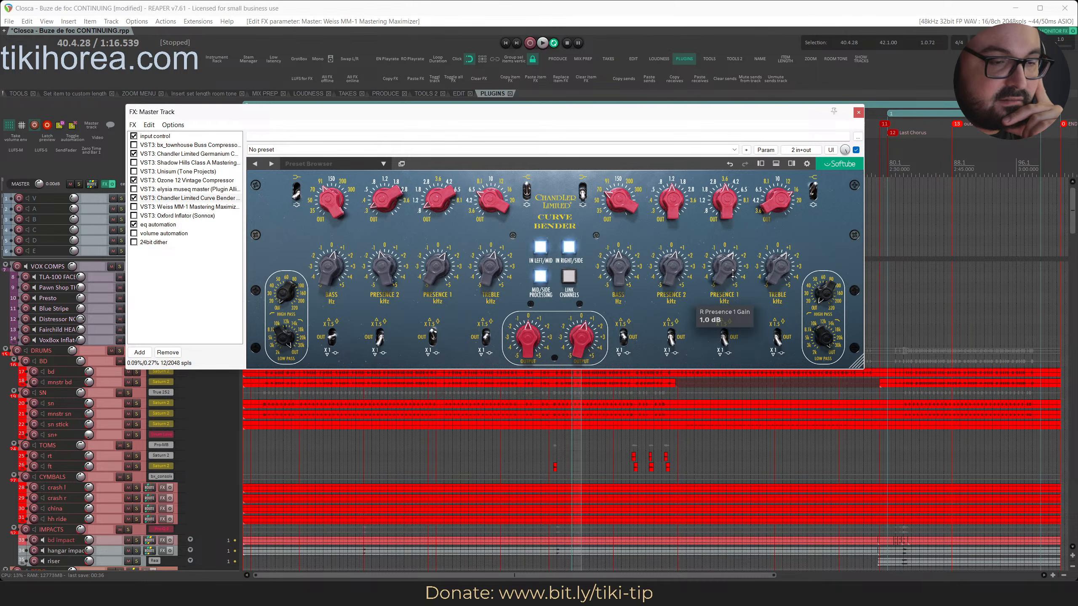
{"action": "left_click_drag", "start_coordinate": [665, 117], "coordinate": [692, 326]}
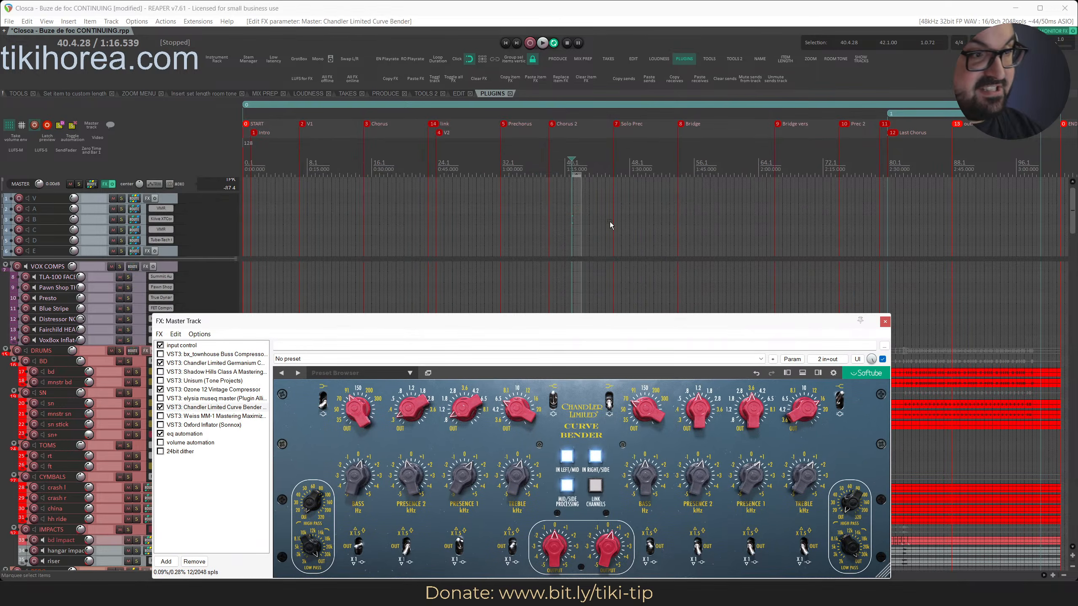
Set the time selection to Chorus 2 from 38.1.00 to 46.1.00, start playback and save the project, keeping the Curve Bender in view
{"action": "double_click", "coordinate": [553, 166]}
{"action": "key", "text": "space"}
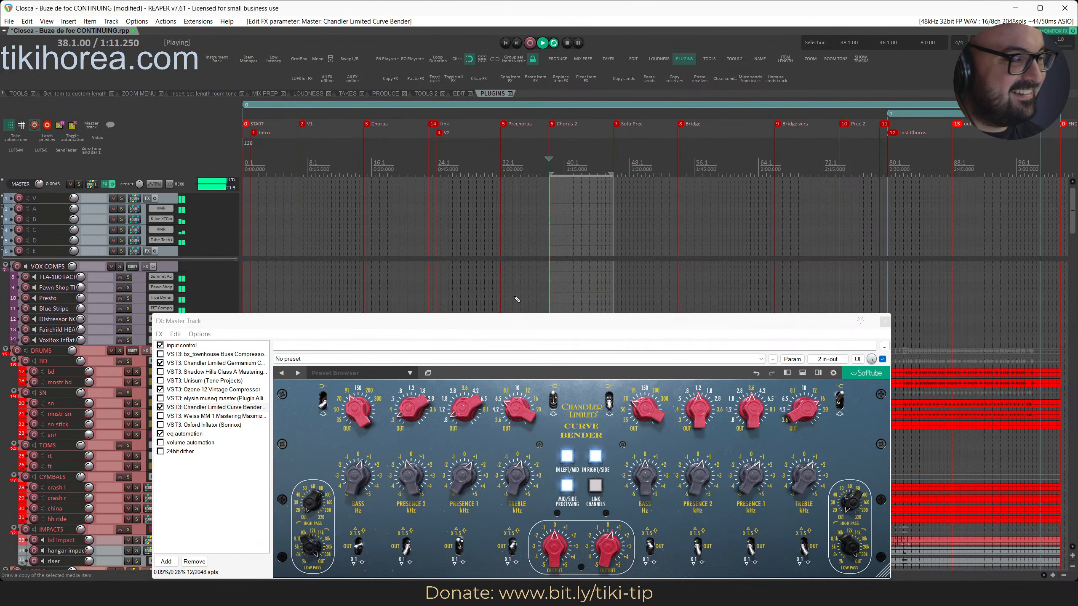
{"action": "key", "text": "ctrl+s"}
{"action": "left_click_drag", "start_coordinate": [490, 321], "coordinate": [480, 135]}
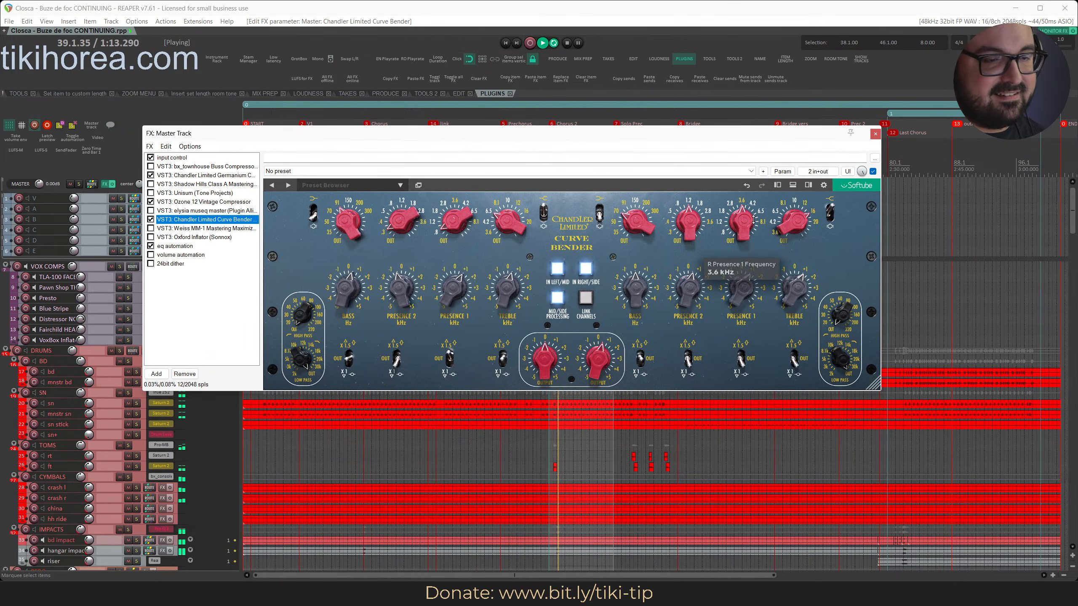
Audition boosts of the Curve Bender's side Presence 1, side bass and mid bass gains, returning both bass gains to 0 dB
{"action": "left_click_drag", "start_coordinate": [743, 281], "coordinate": [760, 142]}
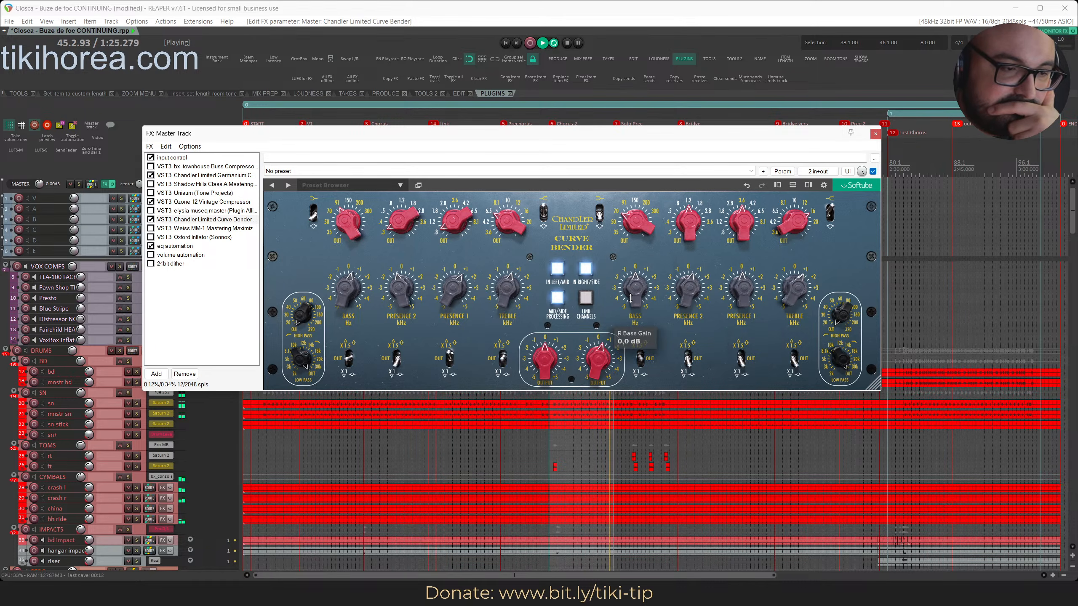
{"action": "left_click_drag", "start_coordinate": [631, 299], "coordinate": [628, 281]}
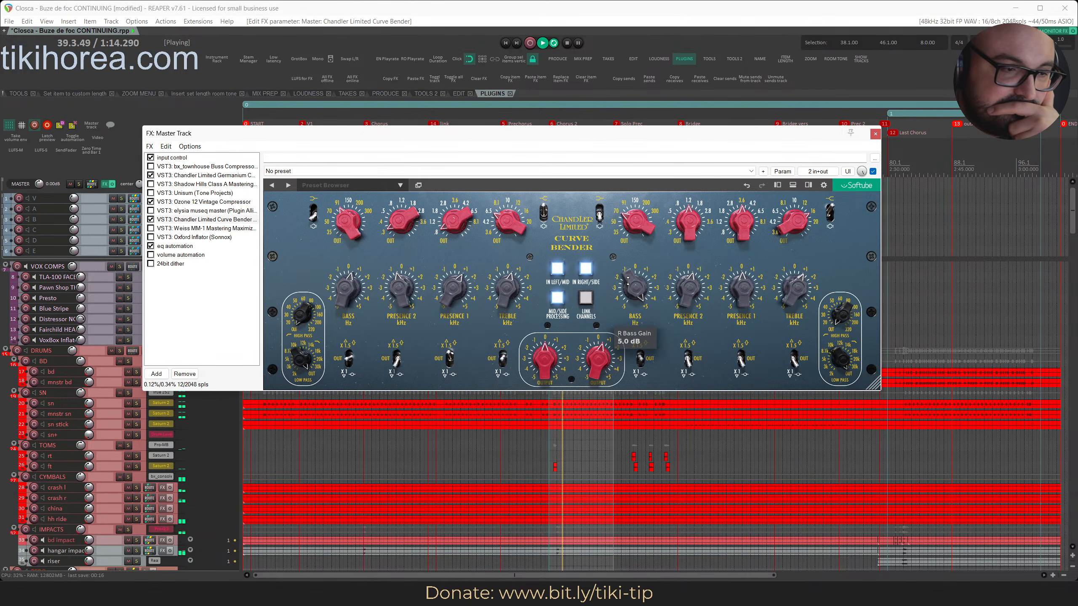
{"action": "left_click_drag", "start_coordinate": [628, 281], "coordinate": [605, 310]}
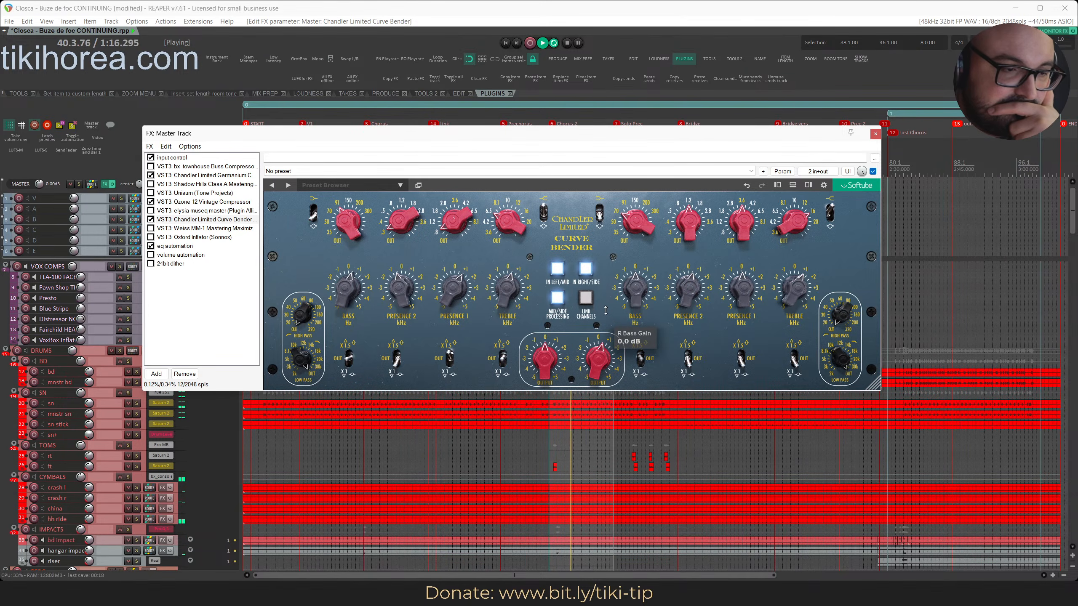
{"action": "left_click_drag", "start_coordinate": [347, 293], "coordinate": [339, 143]}
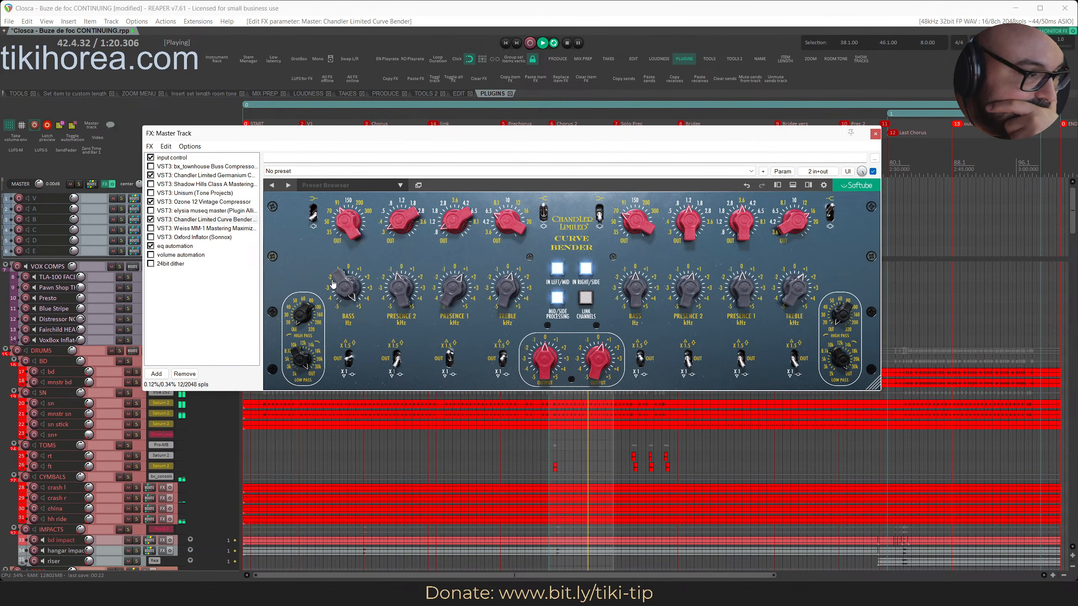
{"action": "left_click_drag", "start_coordinate": [336, 283], "coordinate": [326, 322]}
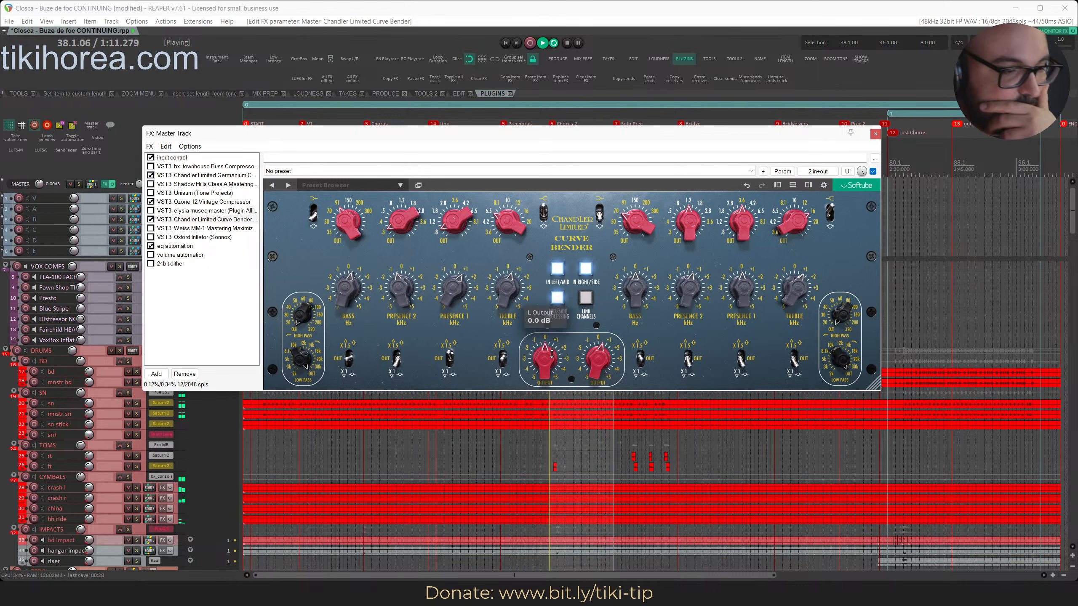
Compare the elysia museq master with the Curve Bender during playback, finishing with the Curve Bender enabled and the museq bypassed
{"action": "mouse_move", "coordinate": [587, 361]}
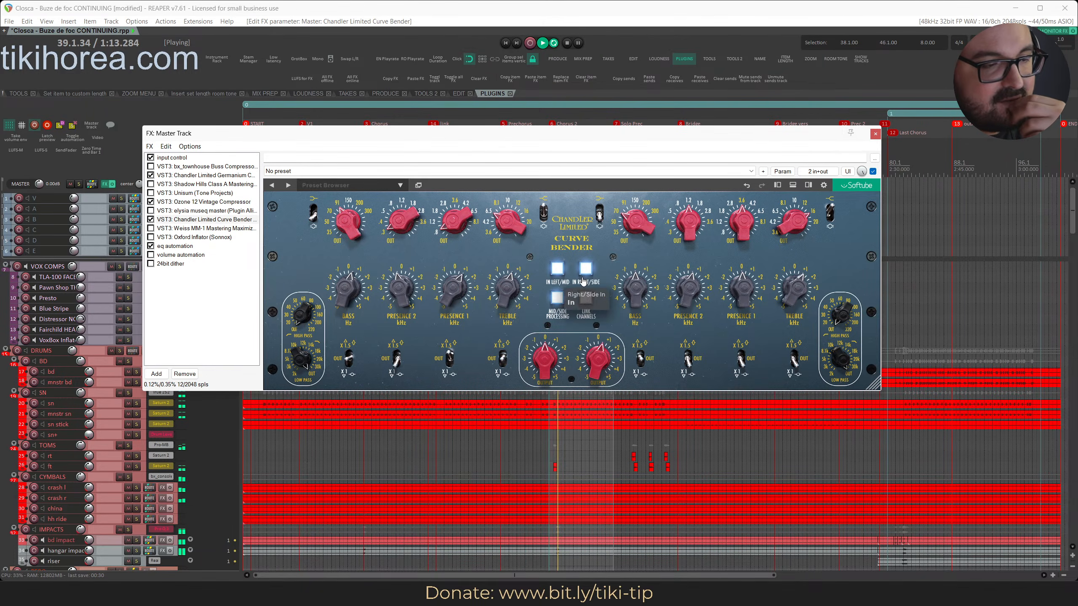
{"action": "mouse_move", "coordinate": [600, 222]}
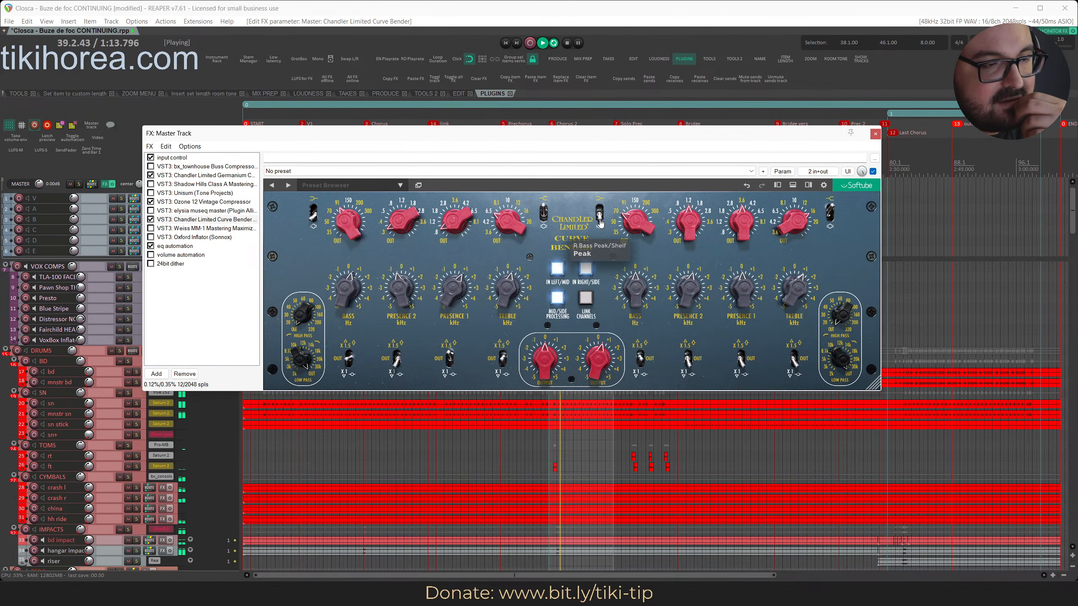
{"action": "left_click", "coordinate": [151, 219]}
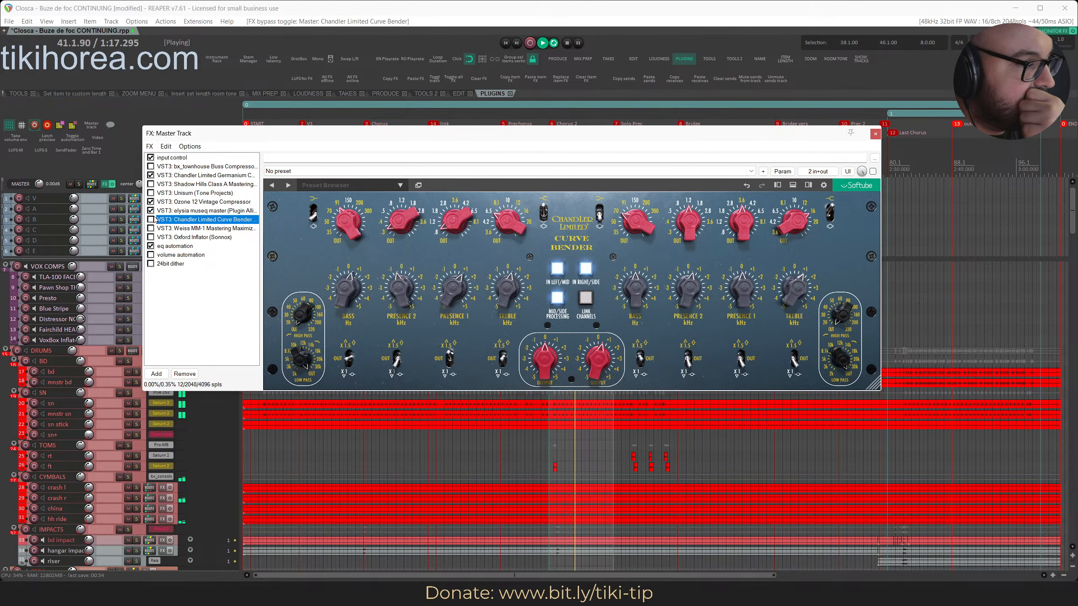
{"action": "left_click", "coordinate": [168, 214]}
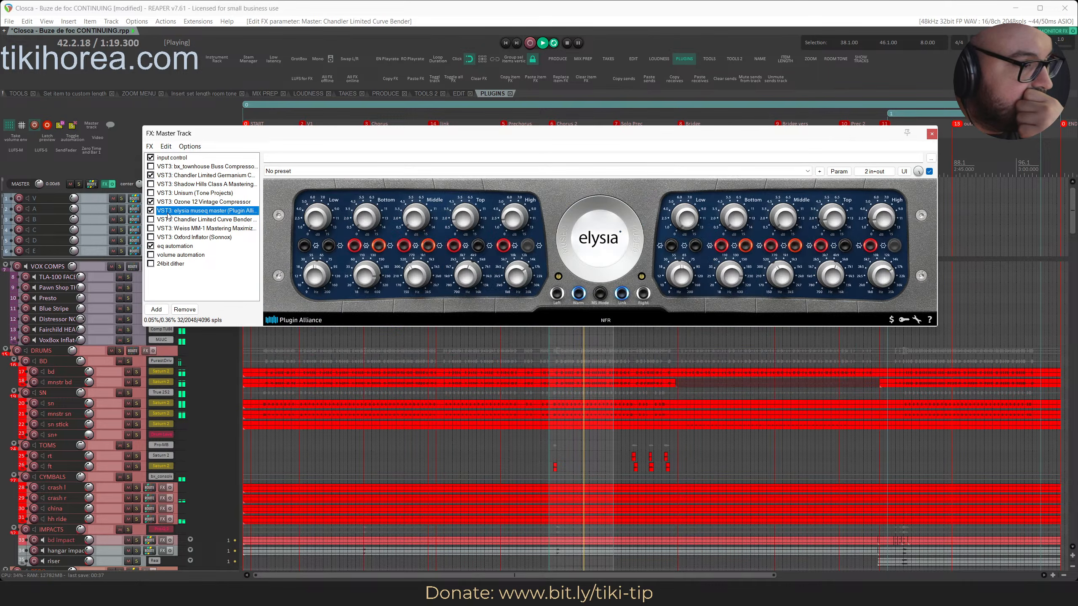
{"action": "left_click", "coordinate": [151, 220]}
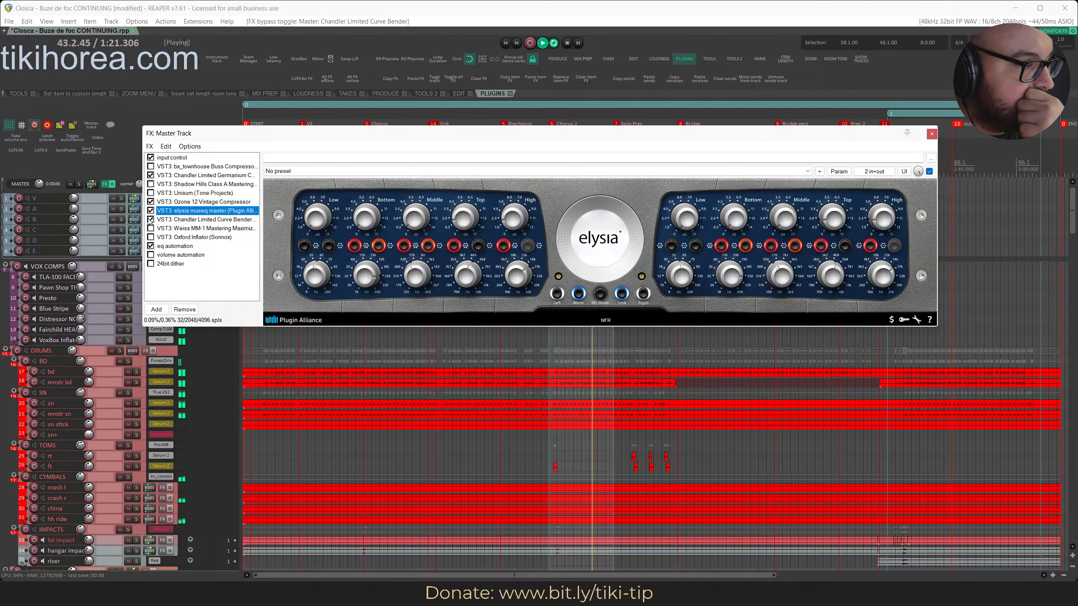
{"action": "left_click", "coordinate": [150, 211]}
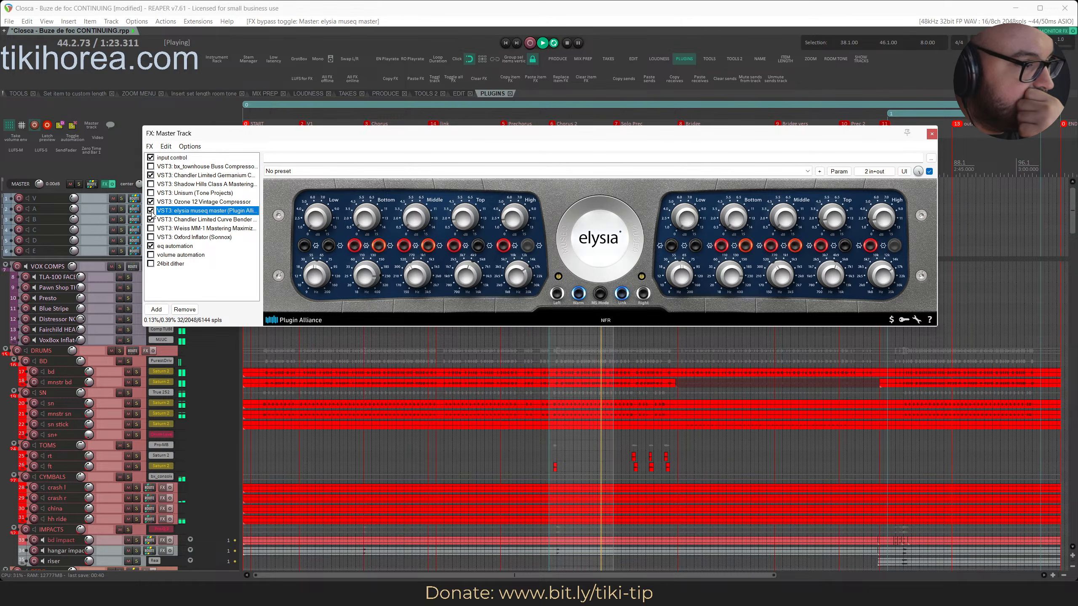
Stop playback, show the Curve Bender again, close the master FX chain and save the project
{"action": "left_click", "coordinate": [303, 13]}
{"action": "key", "text": "space"}
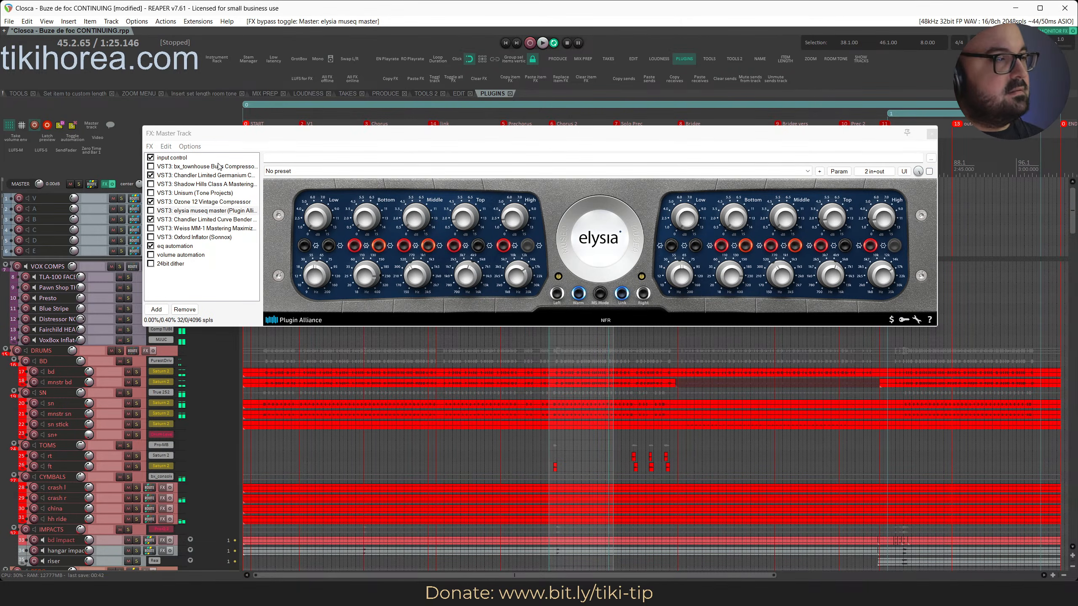
{"action": "left_click", "coordinate": [198, 220]}
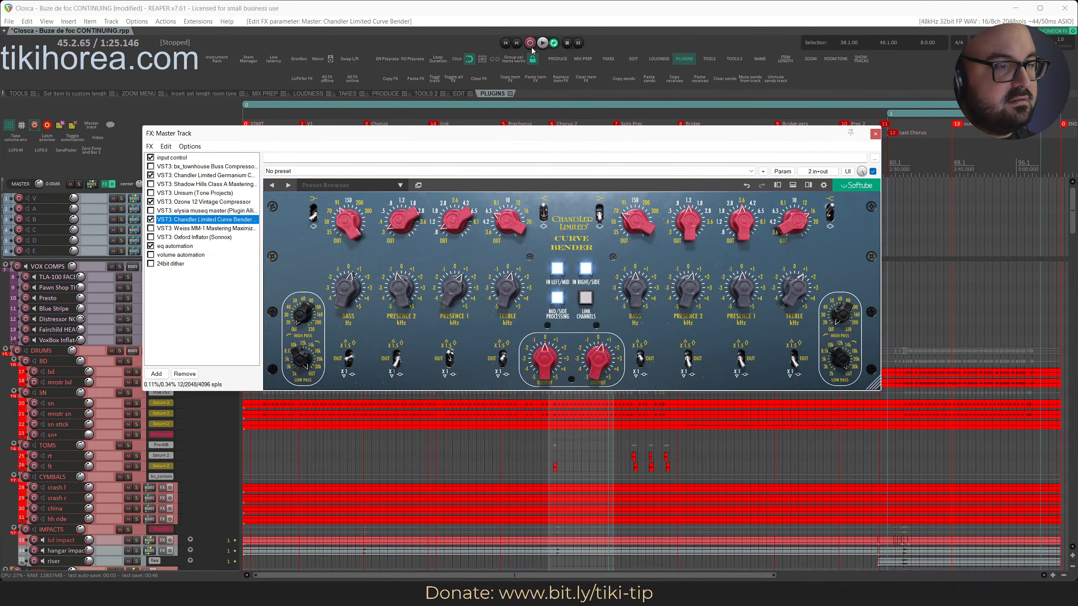
{"action": "key", "text": "ctrl+s"}
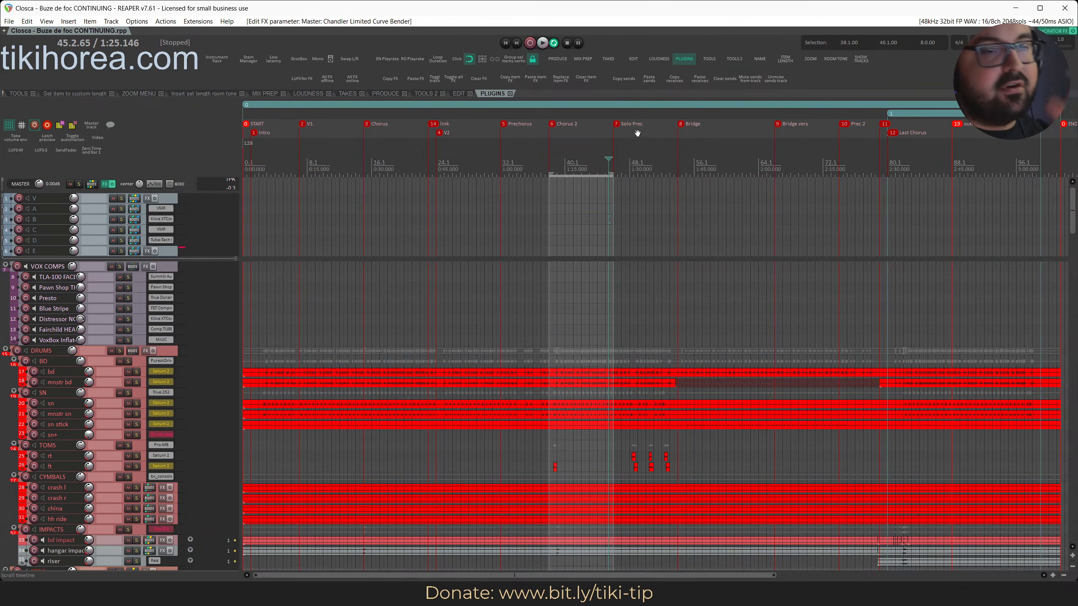
{"action": "left_click", "coordinate": [875, 135]}
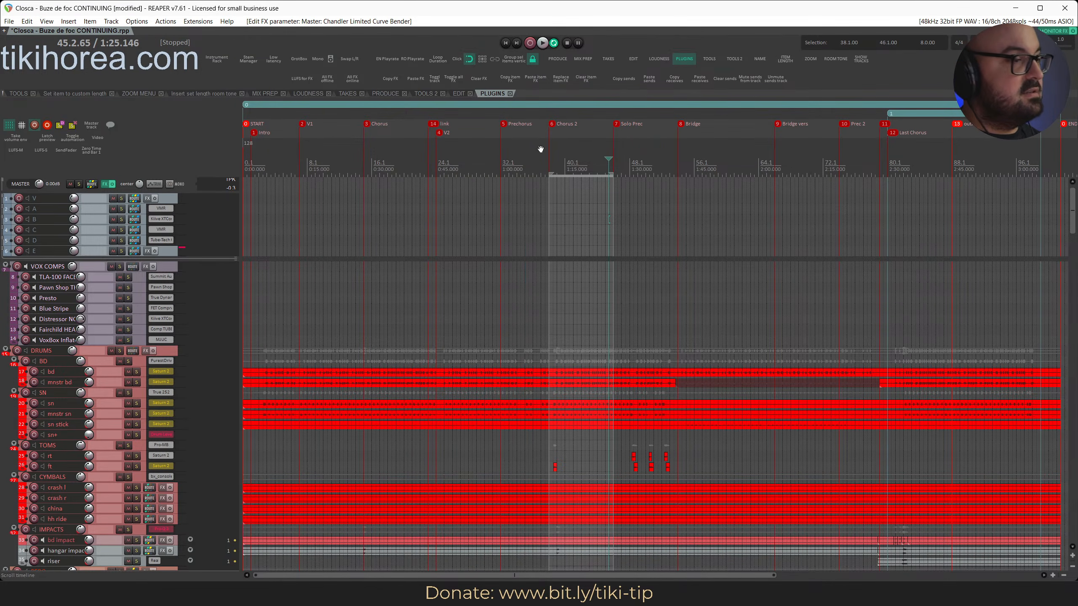
{"action": "key", "text": "ctrl+s"}
Place the edit cursor at 41.2.63 inside Chorus 2 and select only track E
{"action": "left_click", "coordinate": [576, 170]}
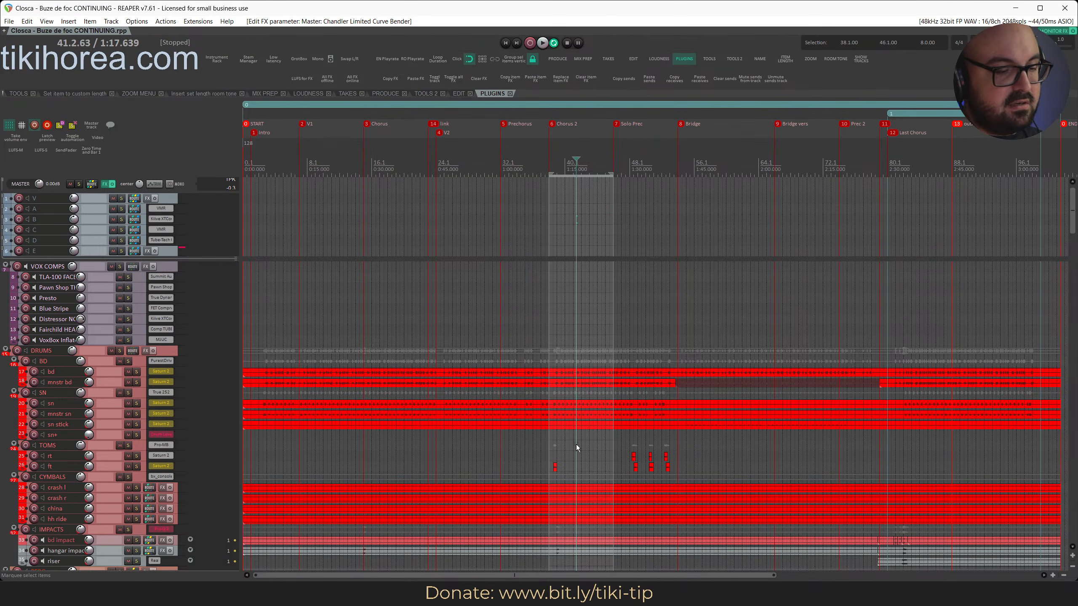
{"action": "scroll", "coordinate": [576, 445], "scroll_direction": "down", "scroll_amount": 3}
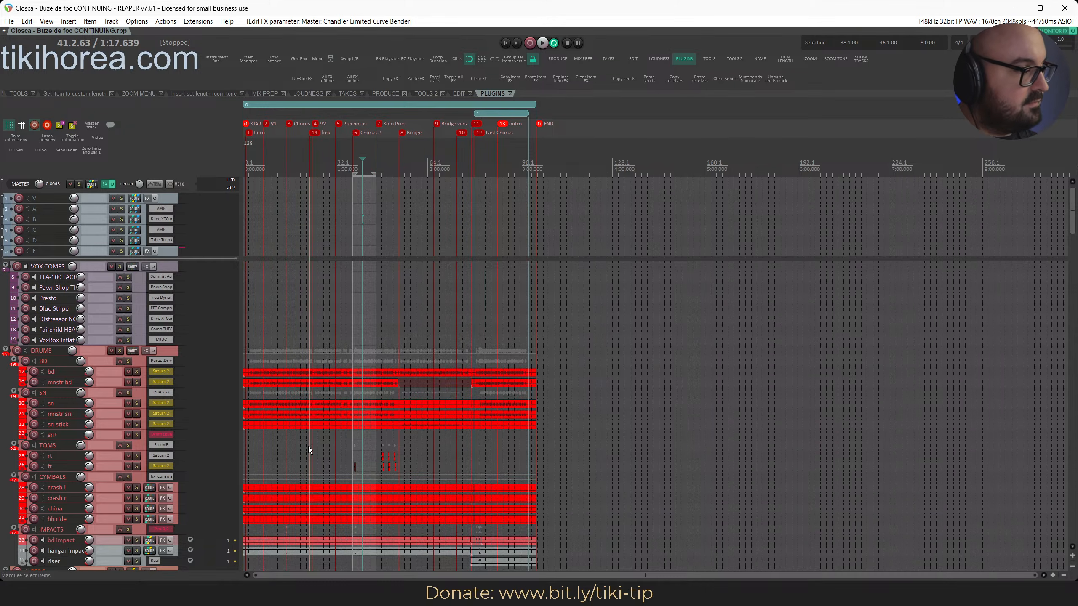
{"action": "scroll", "coordinate": [308, 446], "scroll_direction": "down", "scroll_amount": 1}
{"action": "scroll", "coordinate": [308, 447], "scroll_direction": "down", "scroll_amount": 10}
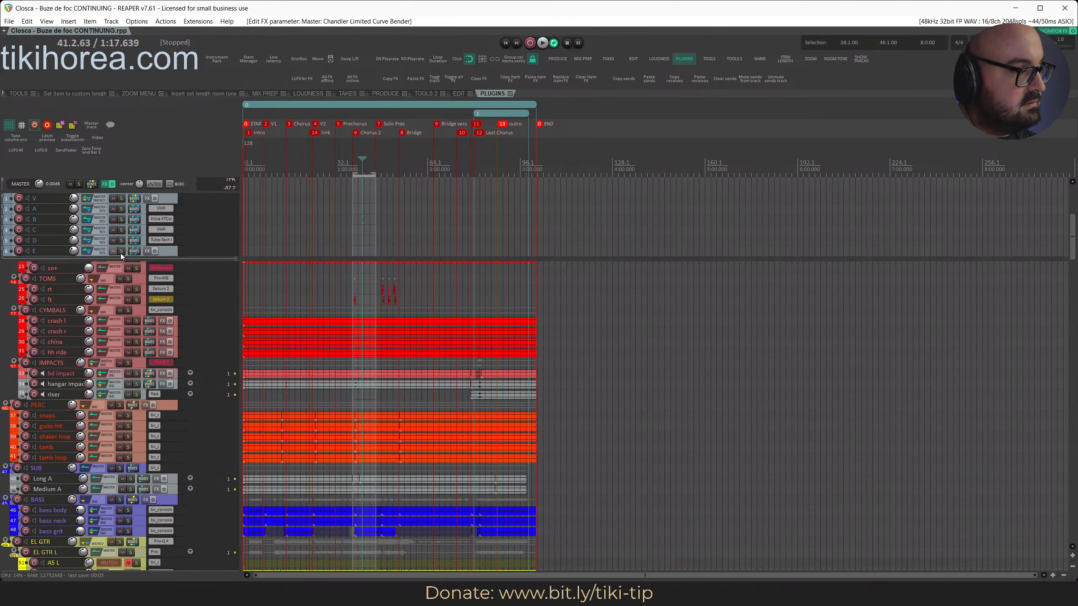
{"action": "left_click", "coordinate": [167, 251]}
{"action": "scroll", "coordinate": [167, 250], "scroll_direction": "up", "scroll_amount": 3}
{"action": "scroll", "coordinate": [167, 251], "scroll_direction": "up", "scroll_amount": 3}
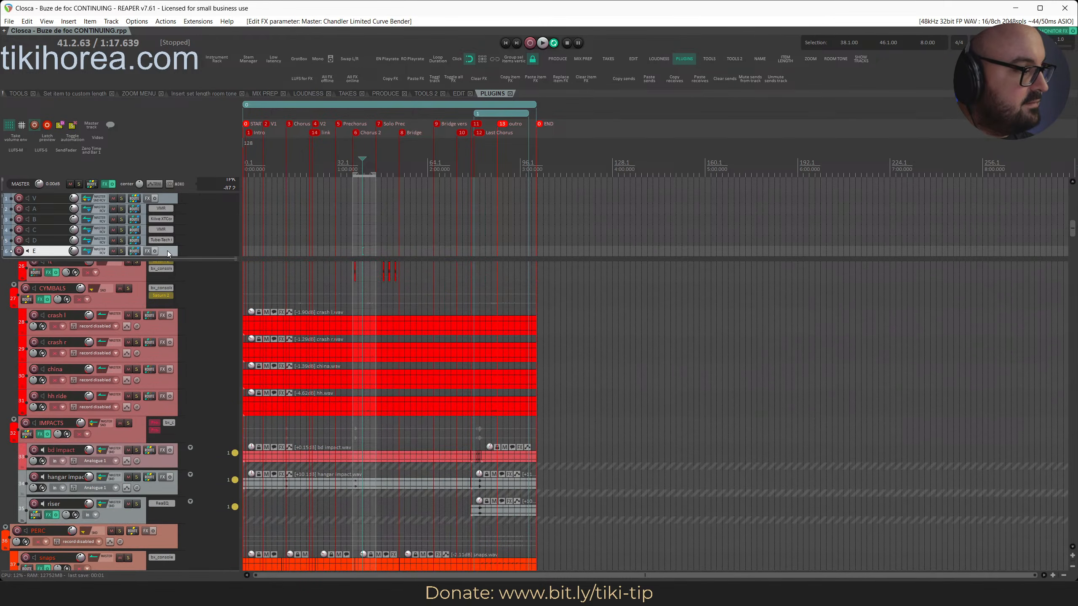